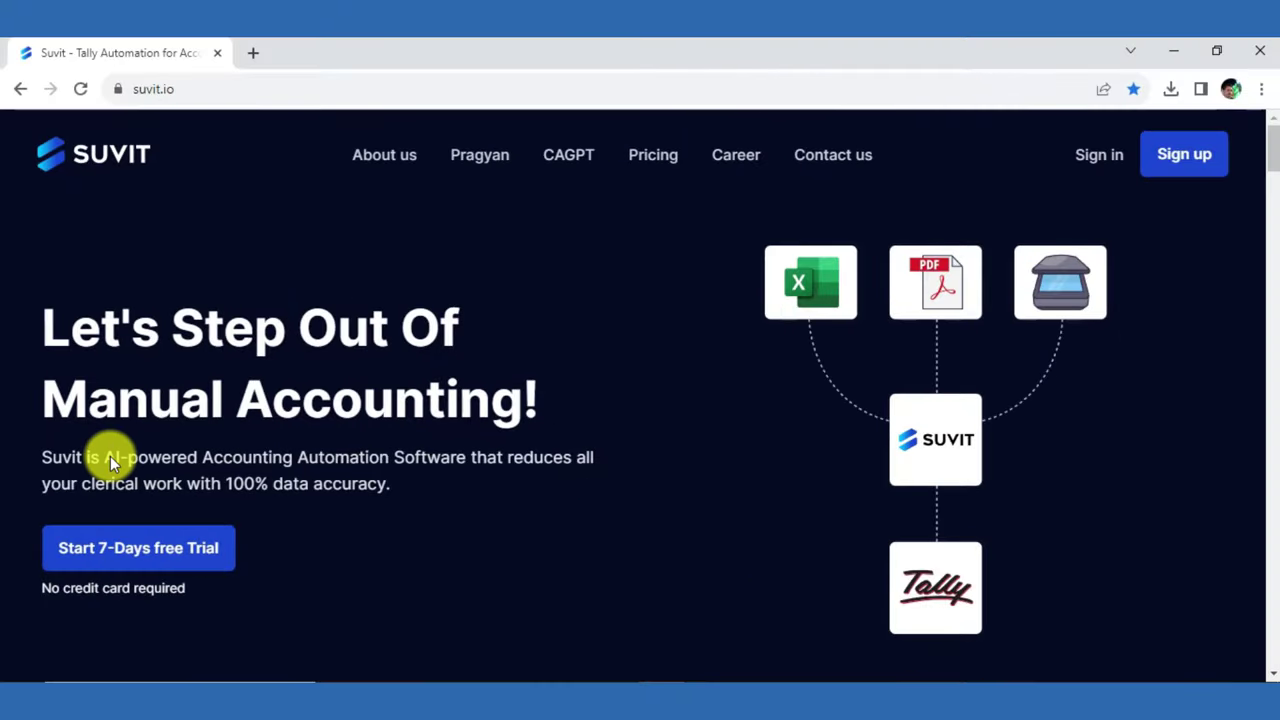
Look over Suvit's sign-up page, then close it
{"action": "left_click_drag", "start_coordinate": [104, 457], "coordinate": [466, 460]}
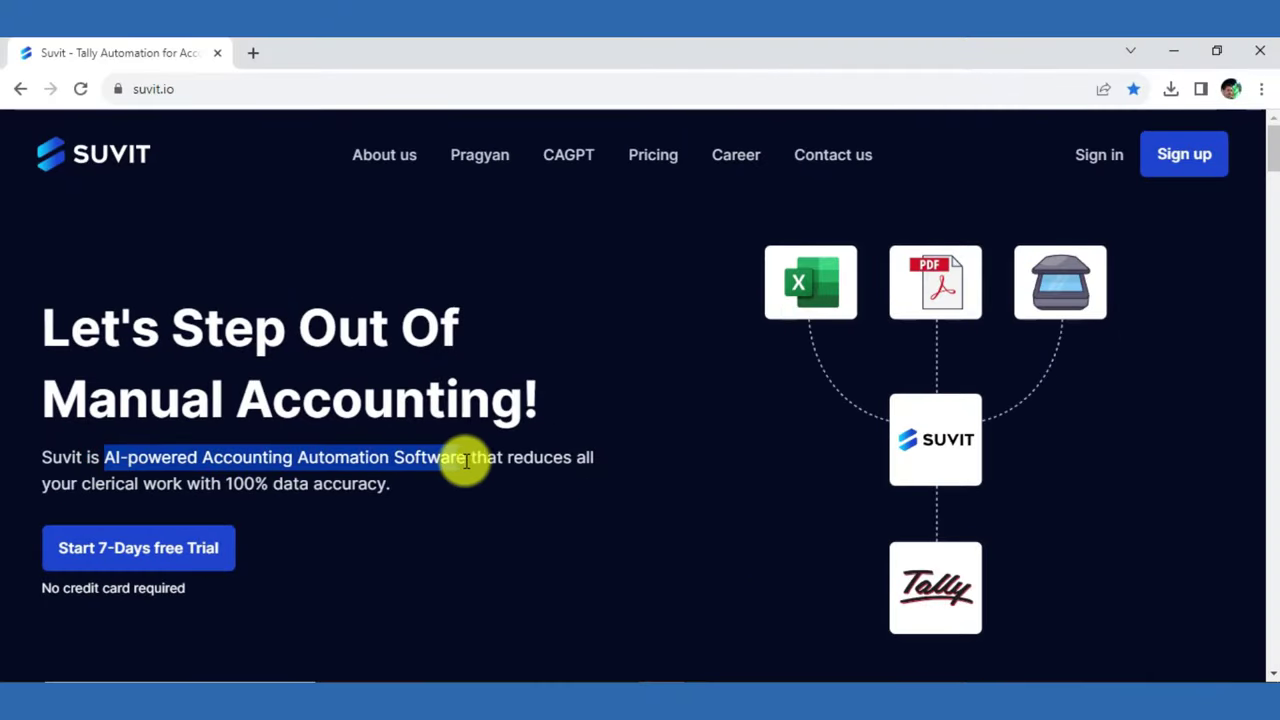
{"action": "left_click", "coordinate": [469, 499]}
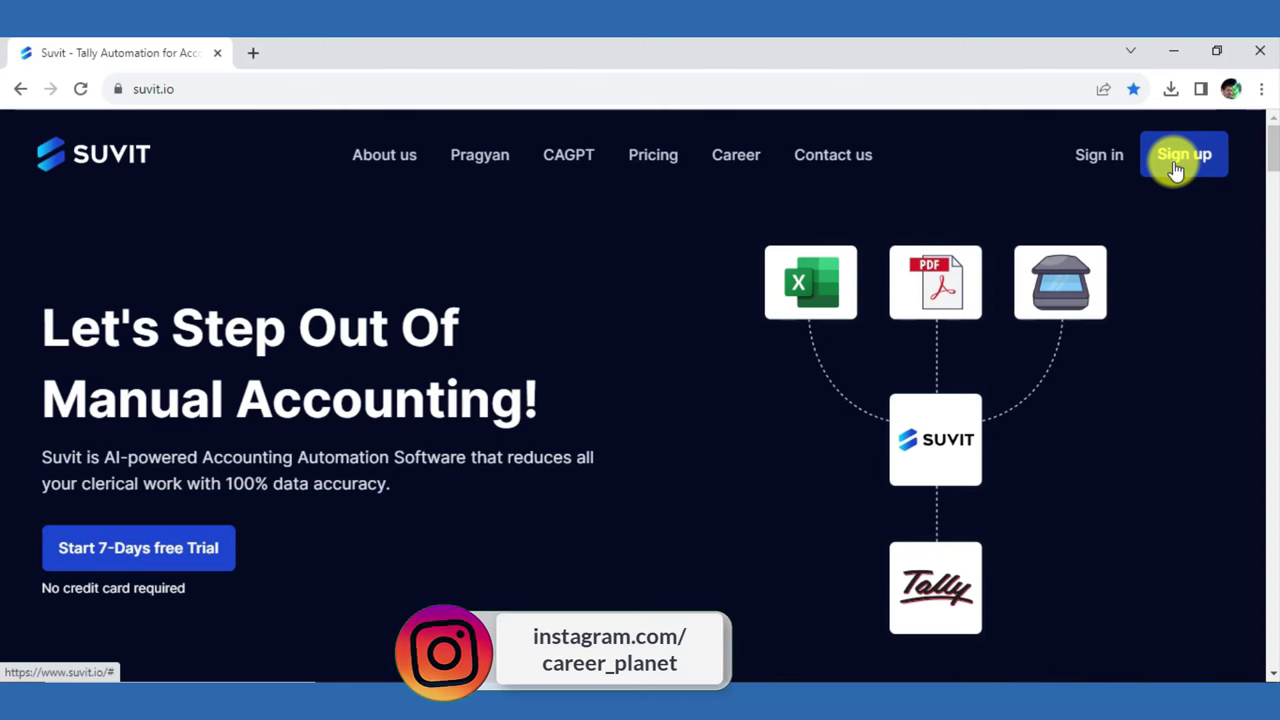
{"action": "left_click", "coordinate": [1177, 170]}
{"action": "left_click", "coordinate": [523, 408]}
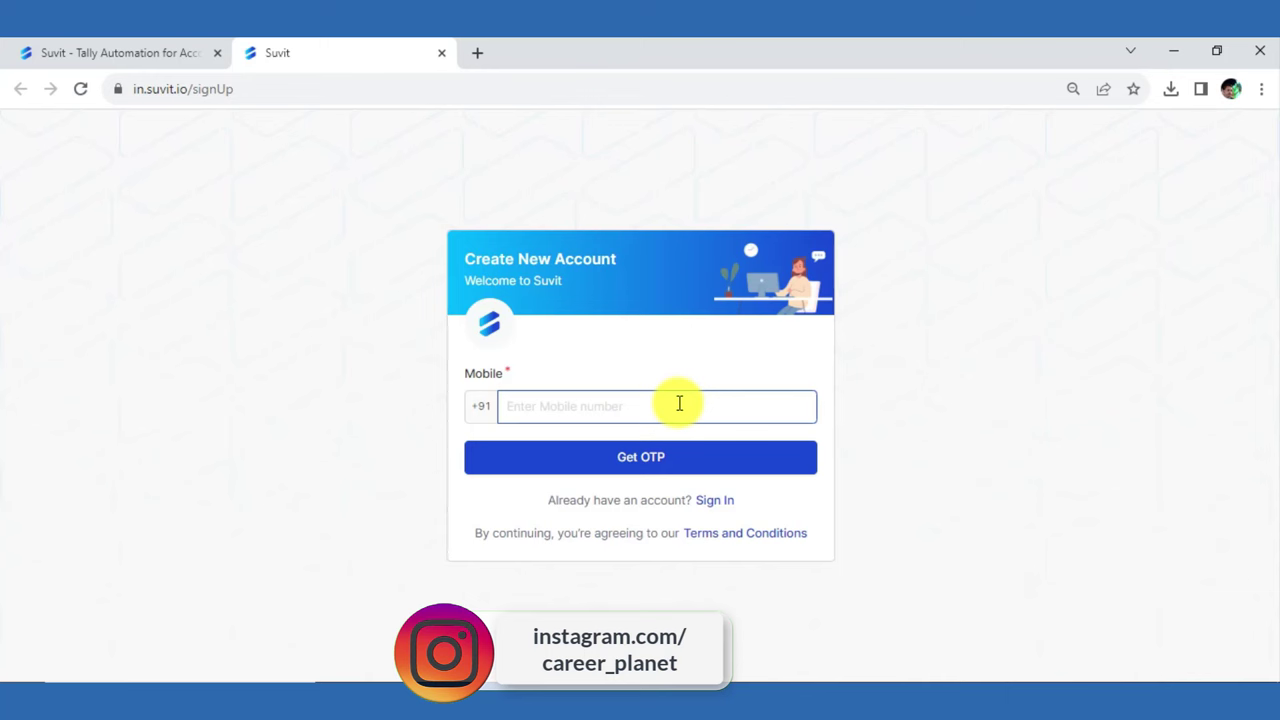
{"action": "left_click", "coordinate": [640, 490]}
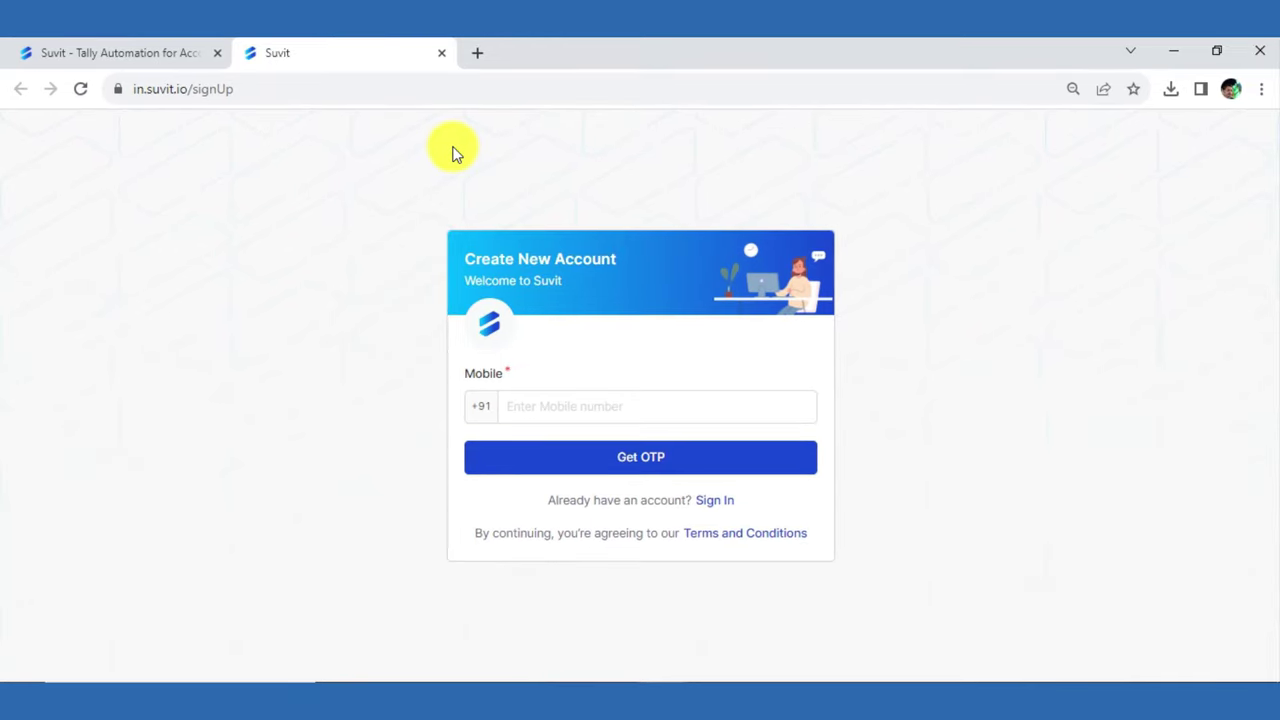
{"action": "left_click", "coordinate": [441, 53]}
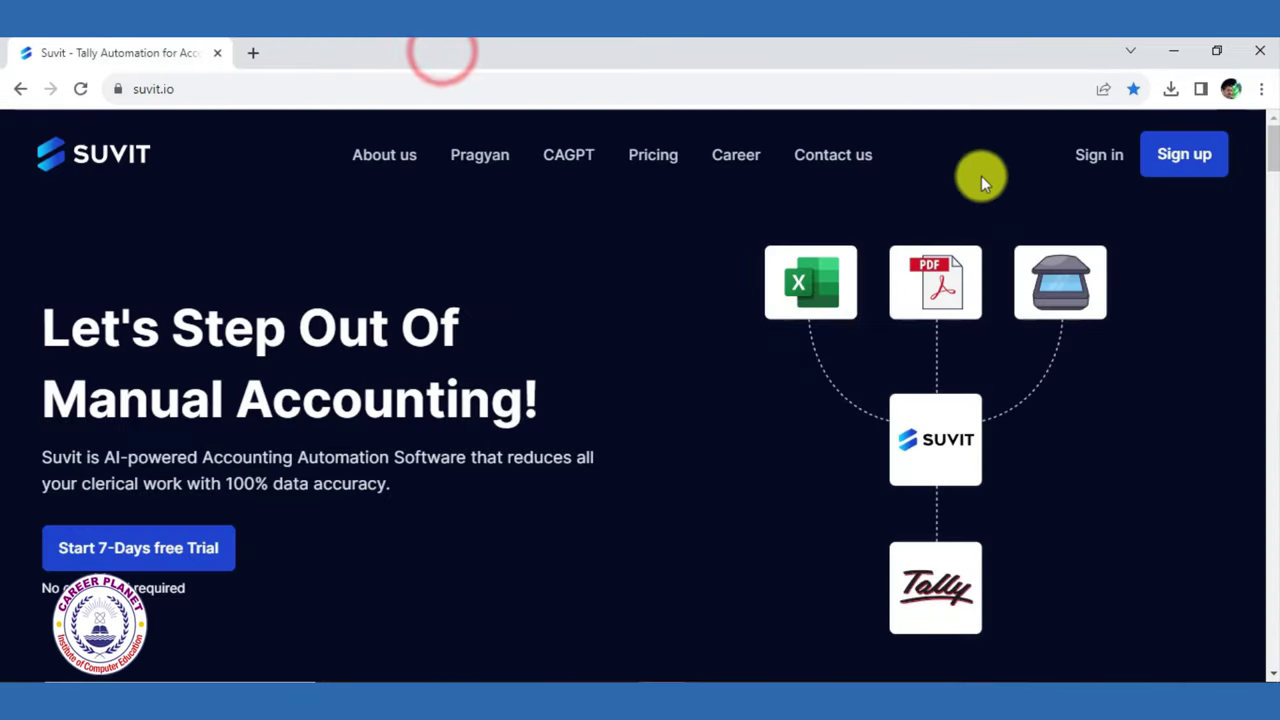
Sign in with the saved Chrome login to reach the Suvit dashboard
{"action": "left_click", "coordinate": [1097, 158]}
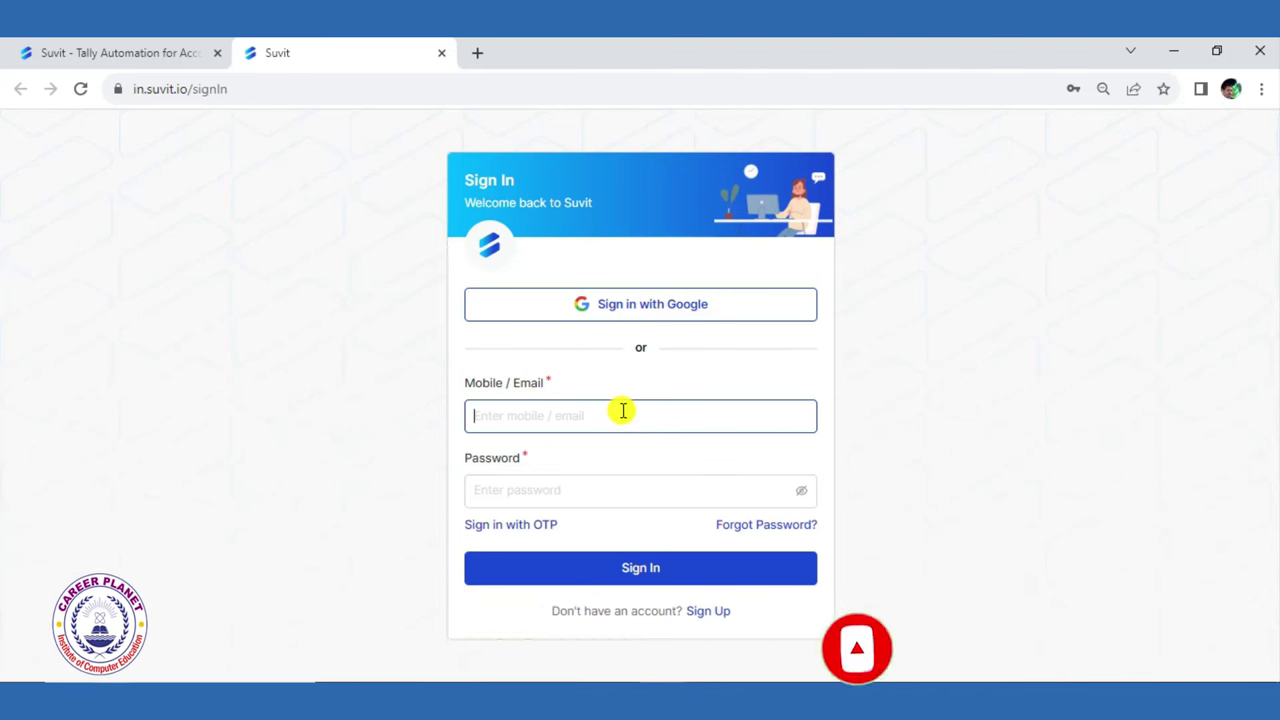
{"action": "type", "text": "9"}
{"action": "key", "text": "Down"}
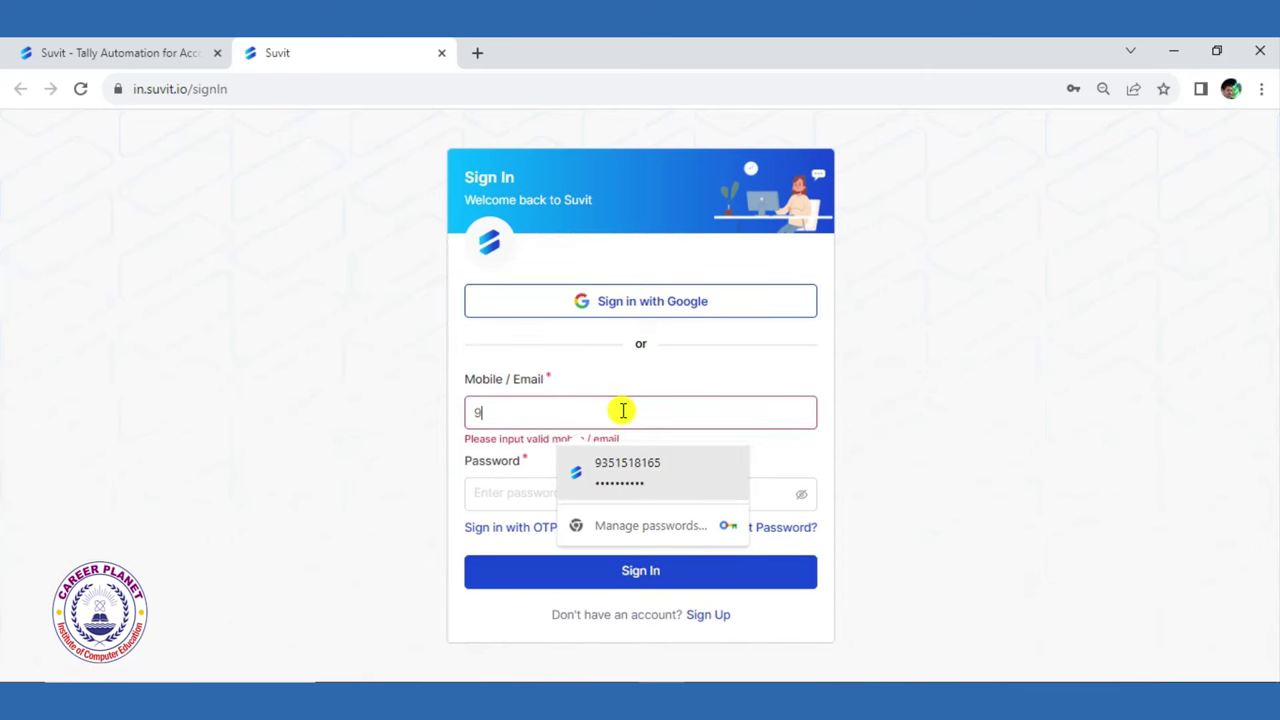
{"action": "key", "text": "Return"}
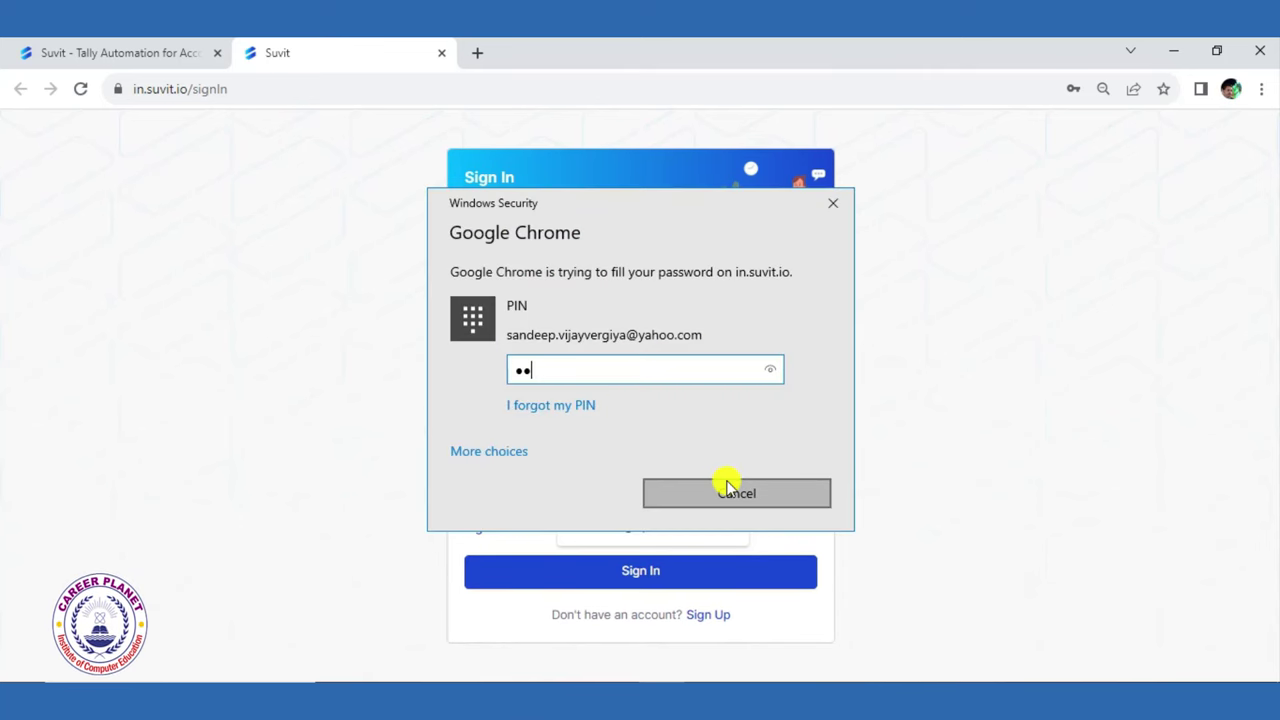
{"action": "left_click", "coordinate": [648, 567]}
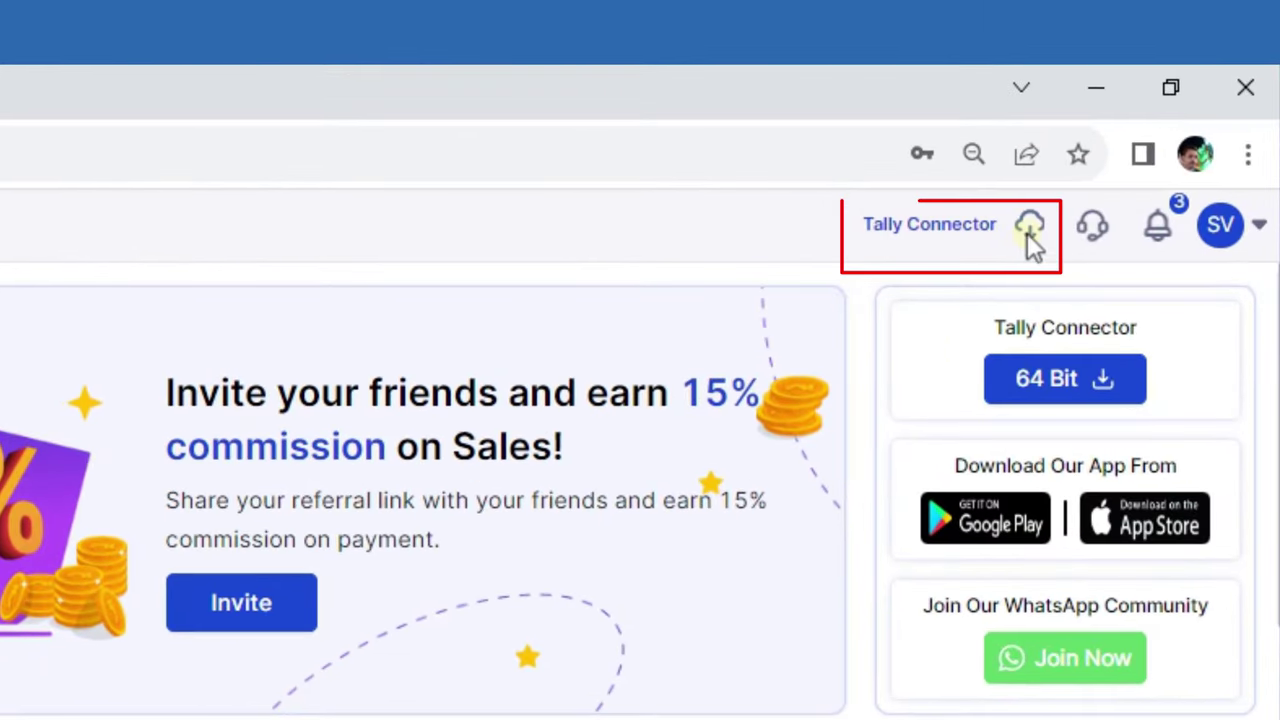
Save the 64-bit Tally Connector installer to Downloads and show it in its folder
{"action": "left_click", "coordinate": [1029, 232]}
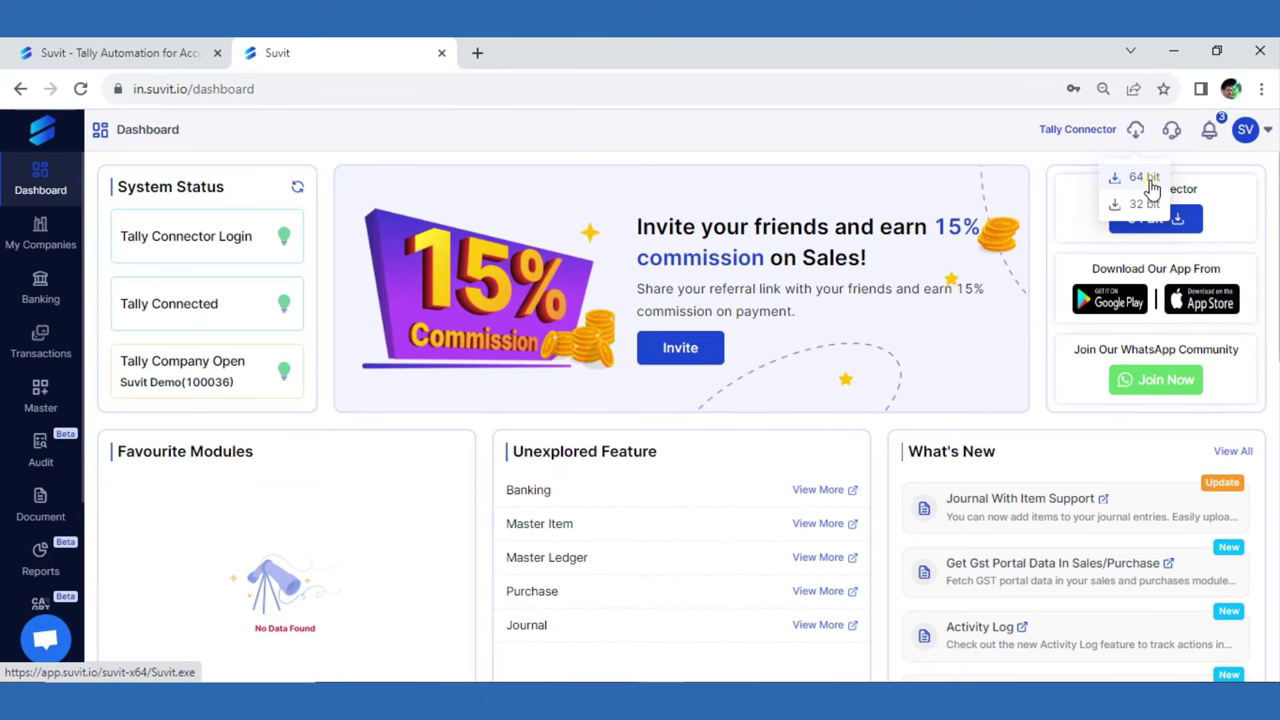
{"action": "left_click", "coordinate": [1150, 182]}
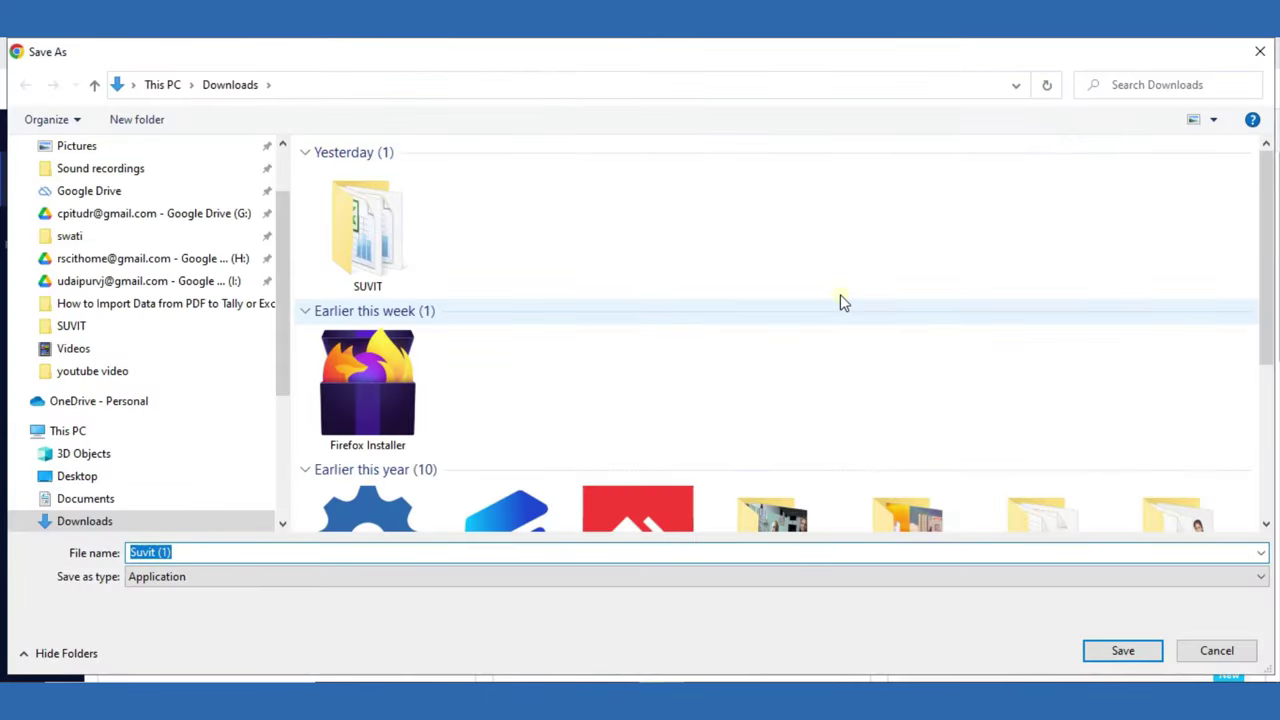
{"action": "left_click", "coordinate": [1110, 652]}
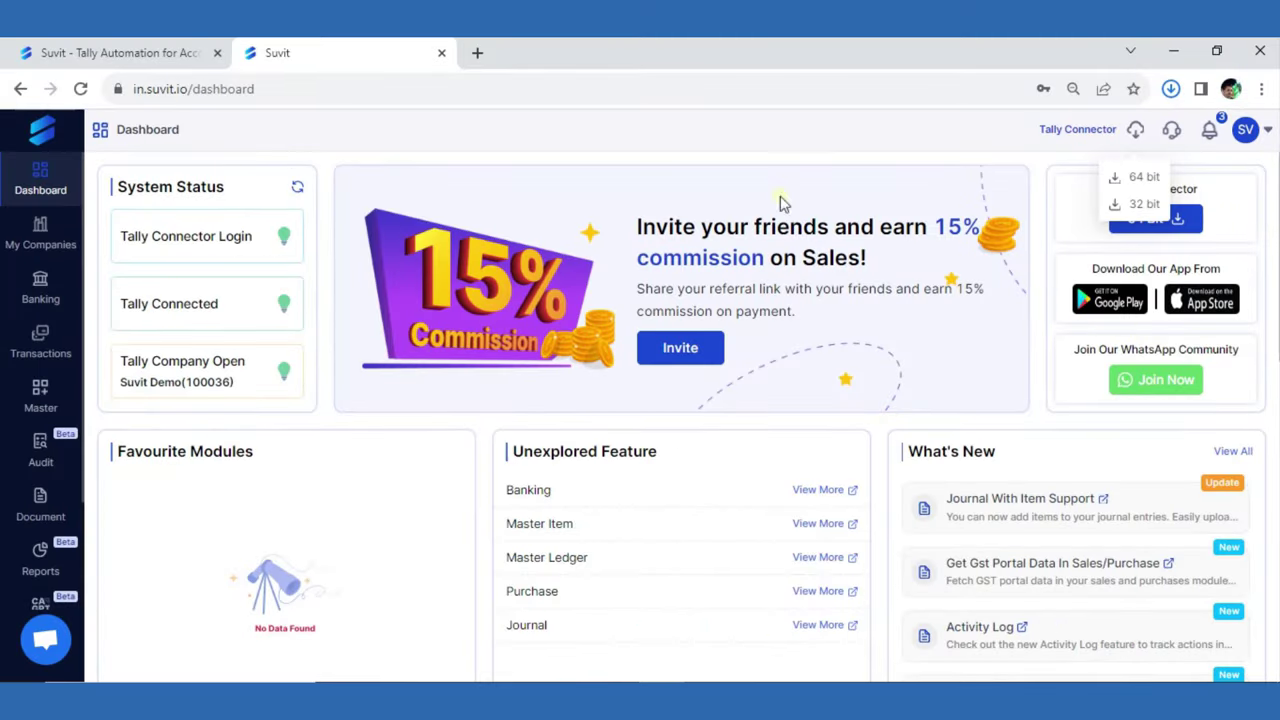
{"action": "left_click", "coordinate": [748, 131]}
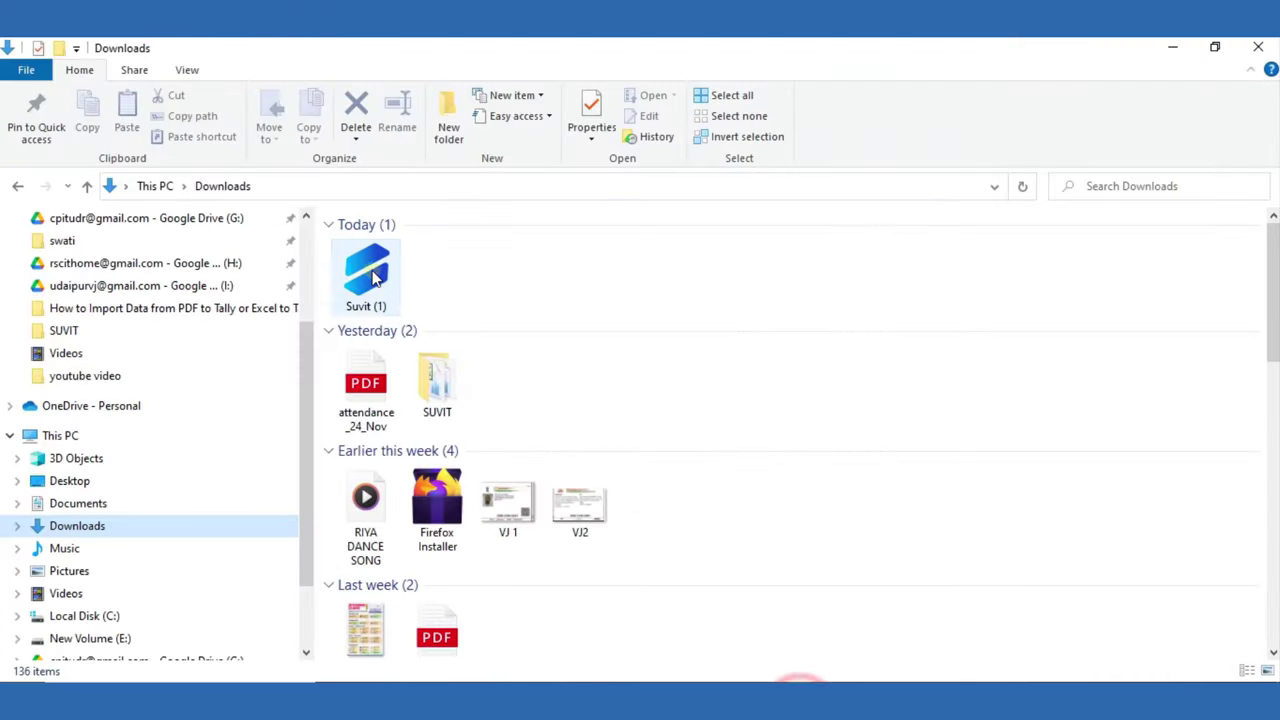
{"action": "left_click", "coordinate": [372, 278]}
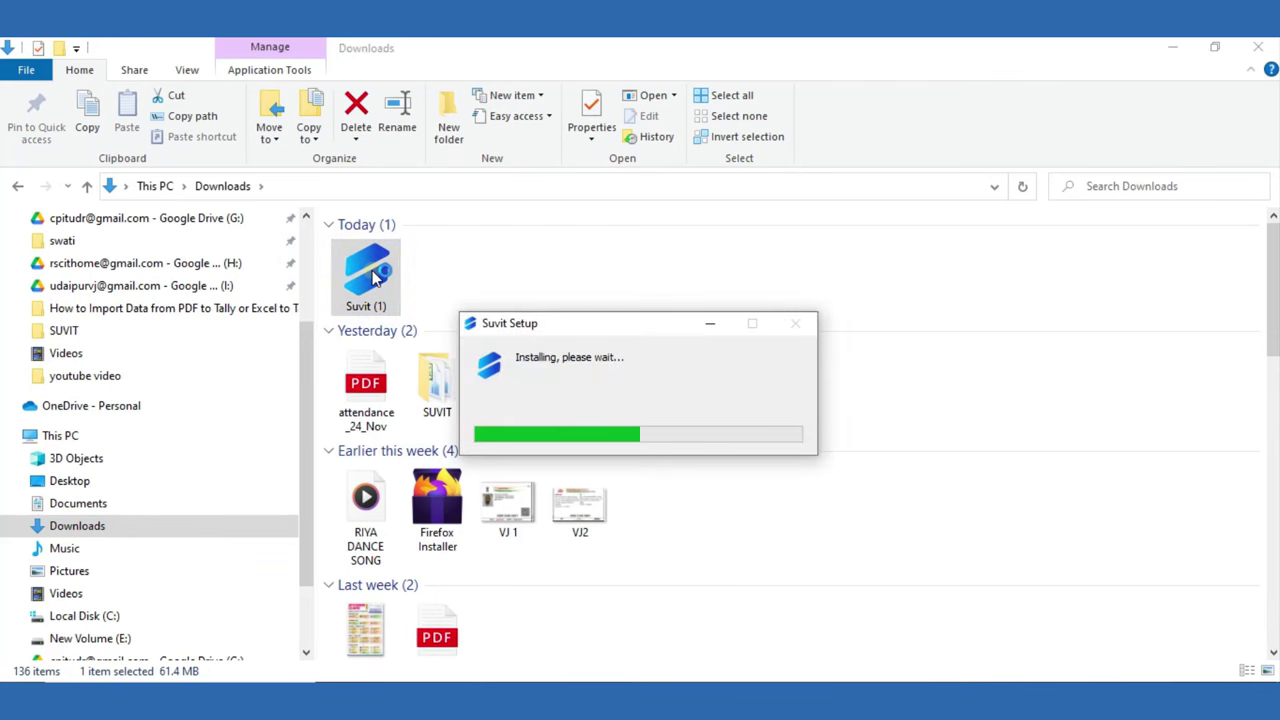
Minimize the Downloads window while Suvit Setup installs
{"action": "left_click", "coordinate": [1176, 47]}
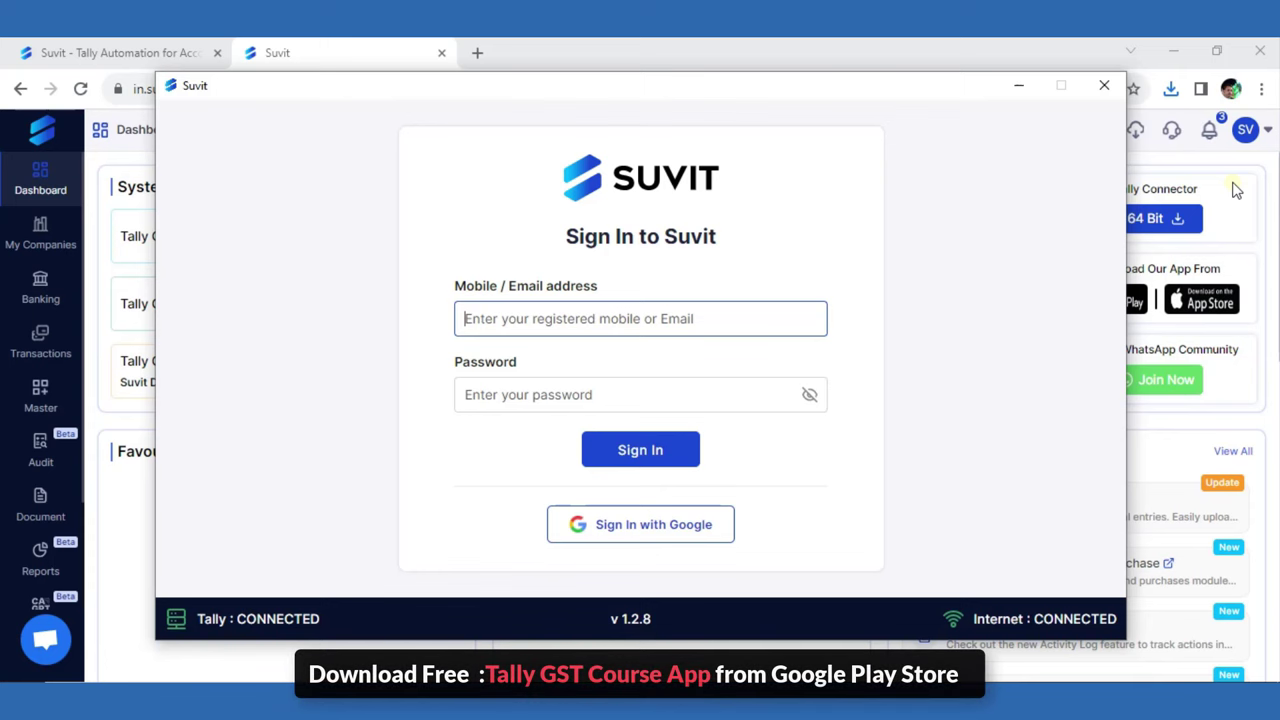
Log into the Tally Connector with the account's mobile number and password, taking over from the other PC
{"action": "left_click", "coordinate": [872, 93]}
{"action": "left_click_drag", "start_coordinate": [872, 93], "coordinate": [889, 134]}
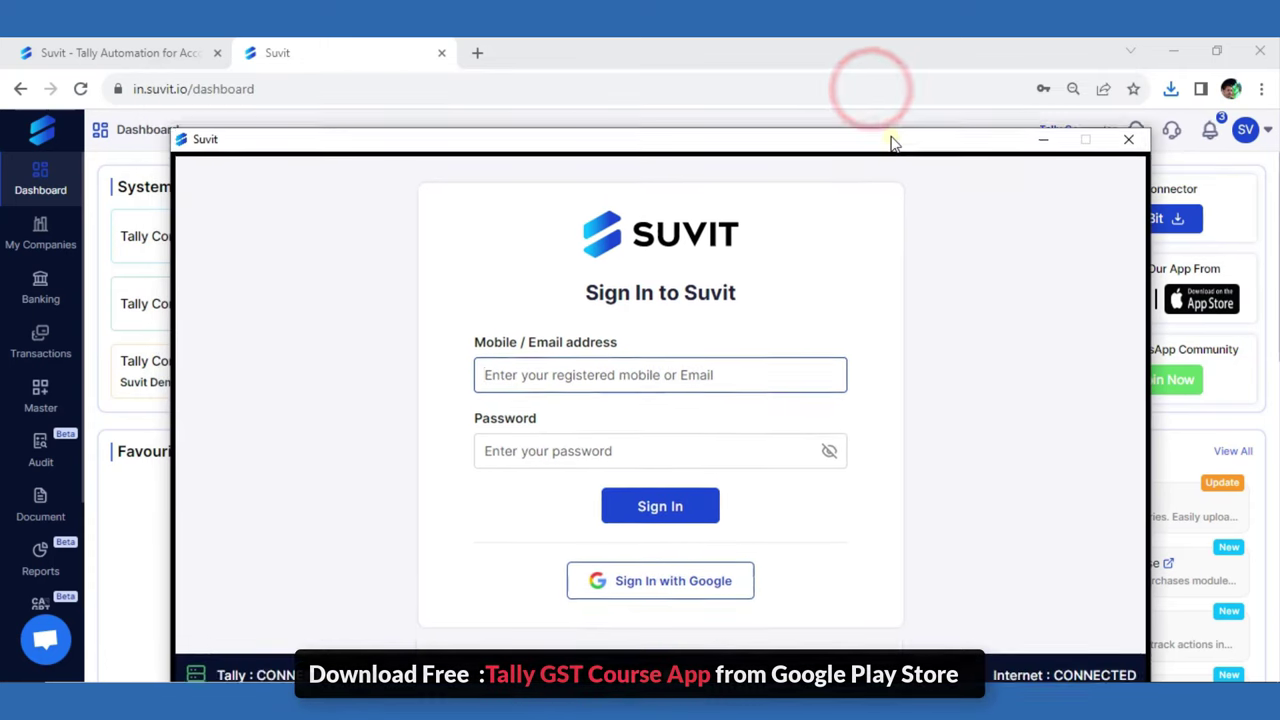
{"action": "left_click", "coordinate": [661, 358]}
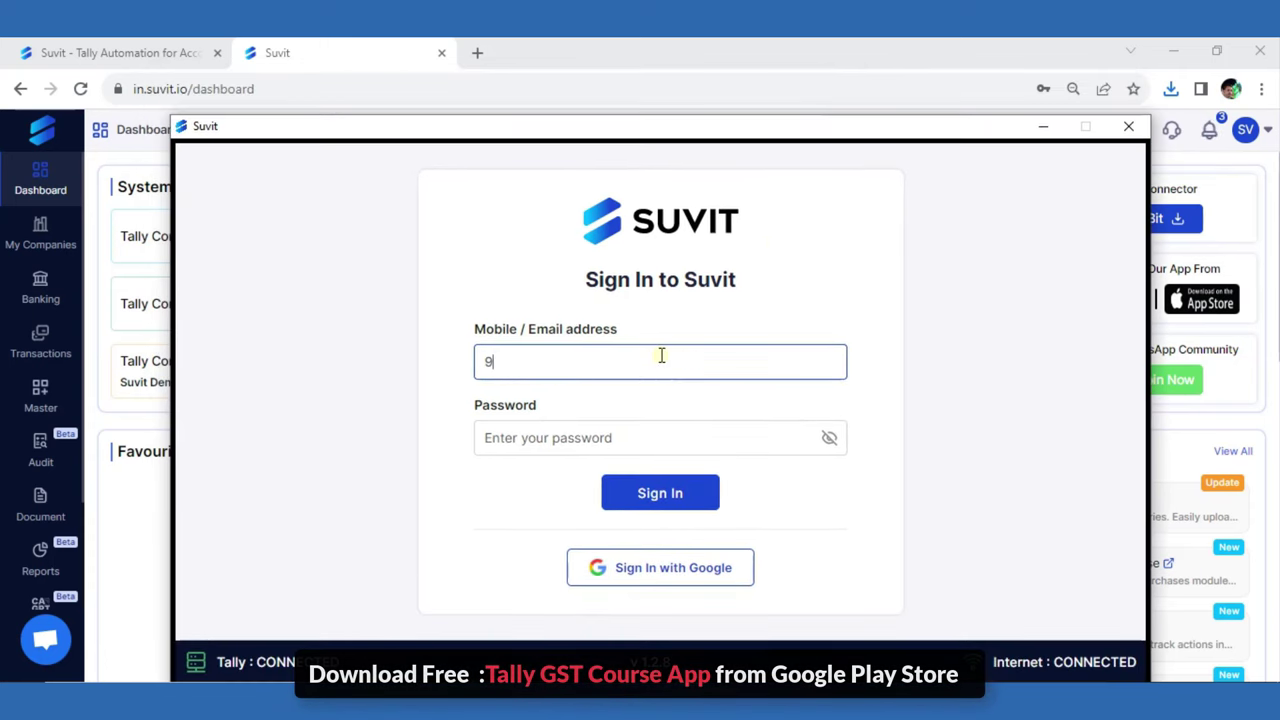
{"action": "left_click", "coordinate": [612, 437]}
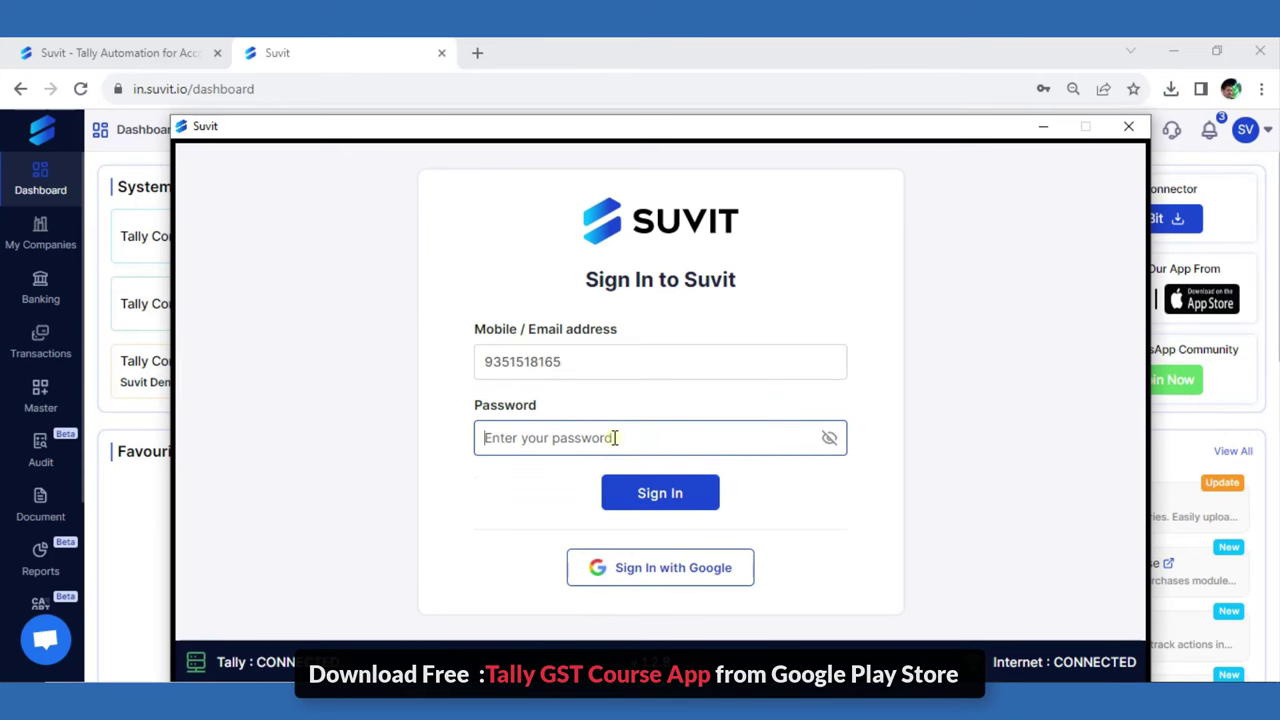
{"action": "key", "text": "ctrl+v"}
{"action": "left_click", "coordinate": [657, 495]}
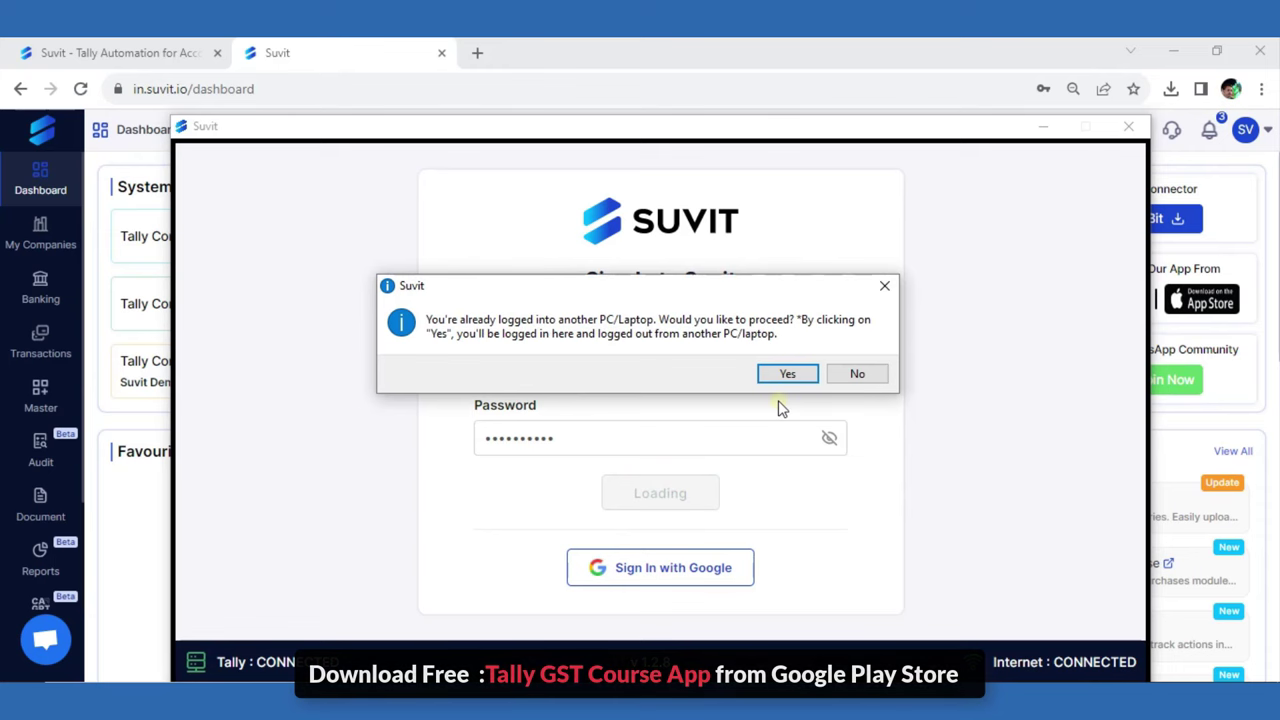
{"action": "key", "text": "Return"}
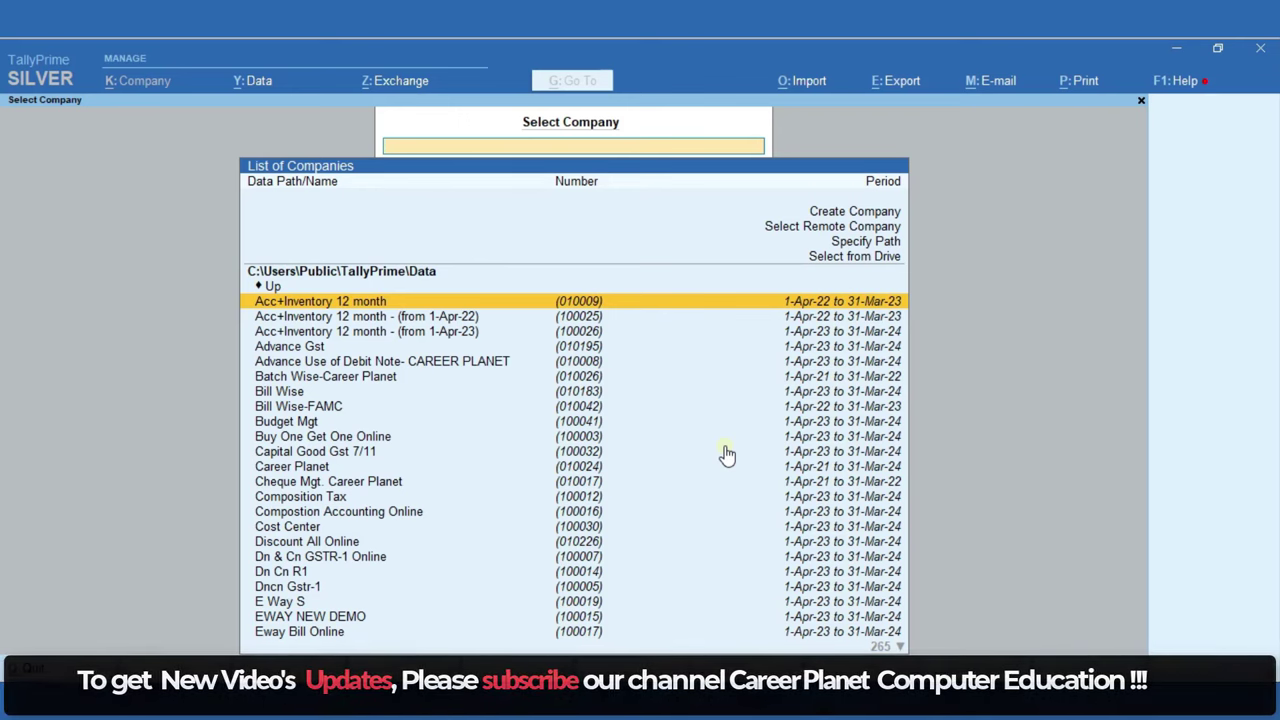
Open Career Planet in TallyPrime and list Tally companies available to add
{"action": "type", "text": "car"}
{"action": "key", "text": "Return"}
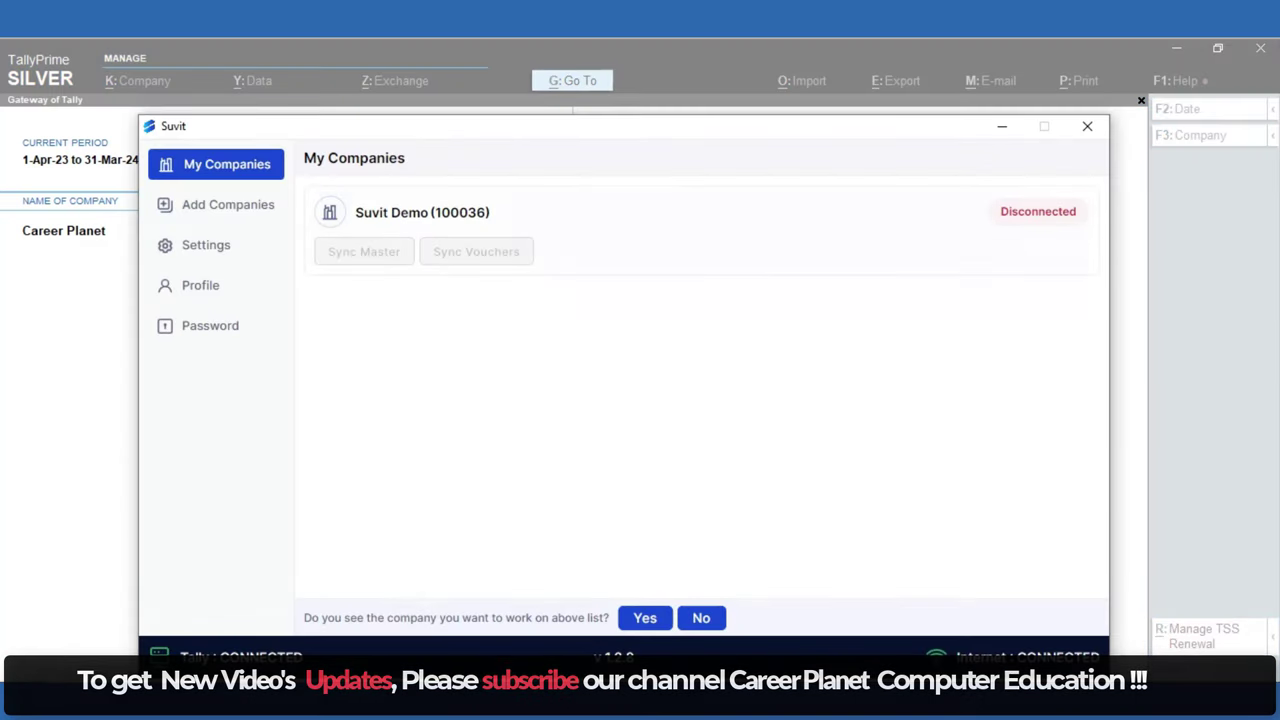
{"action": "left_click", "coordinate": [240, 204]}
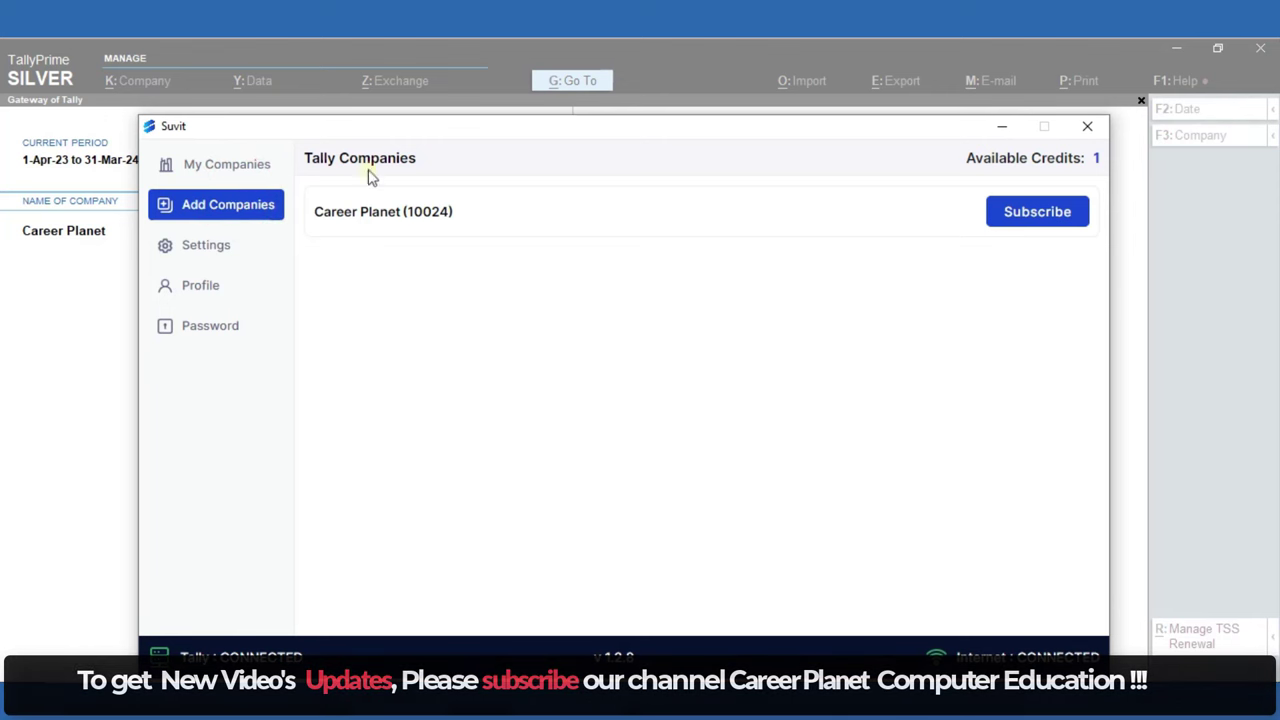
{"action": "left_click_drag", "start_coordinate": [585, 126], "coordinate": [760, 180]}
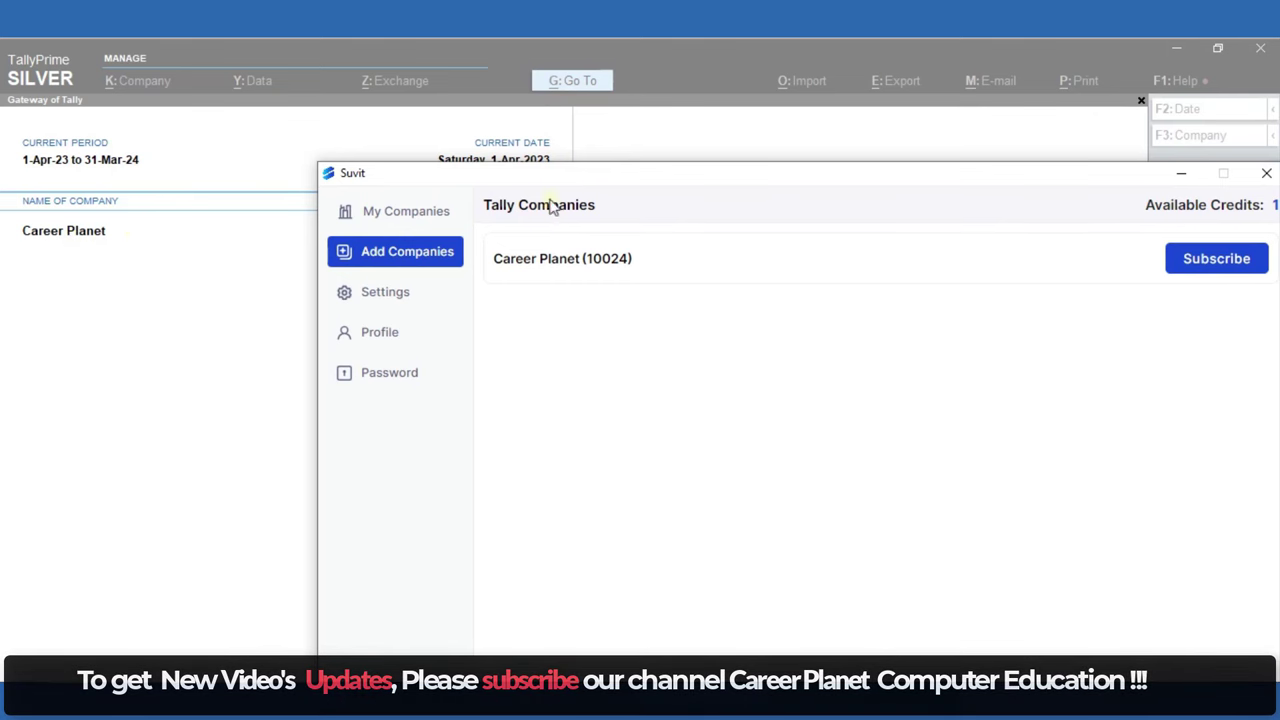
{"action": "left_click_drag", "start_coordinate": [839, 176], "coordinate": [725, 146]}
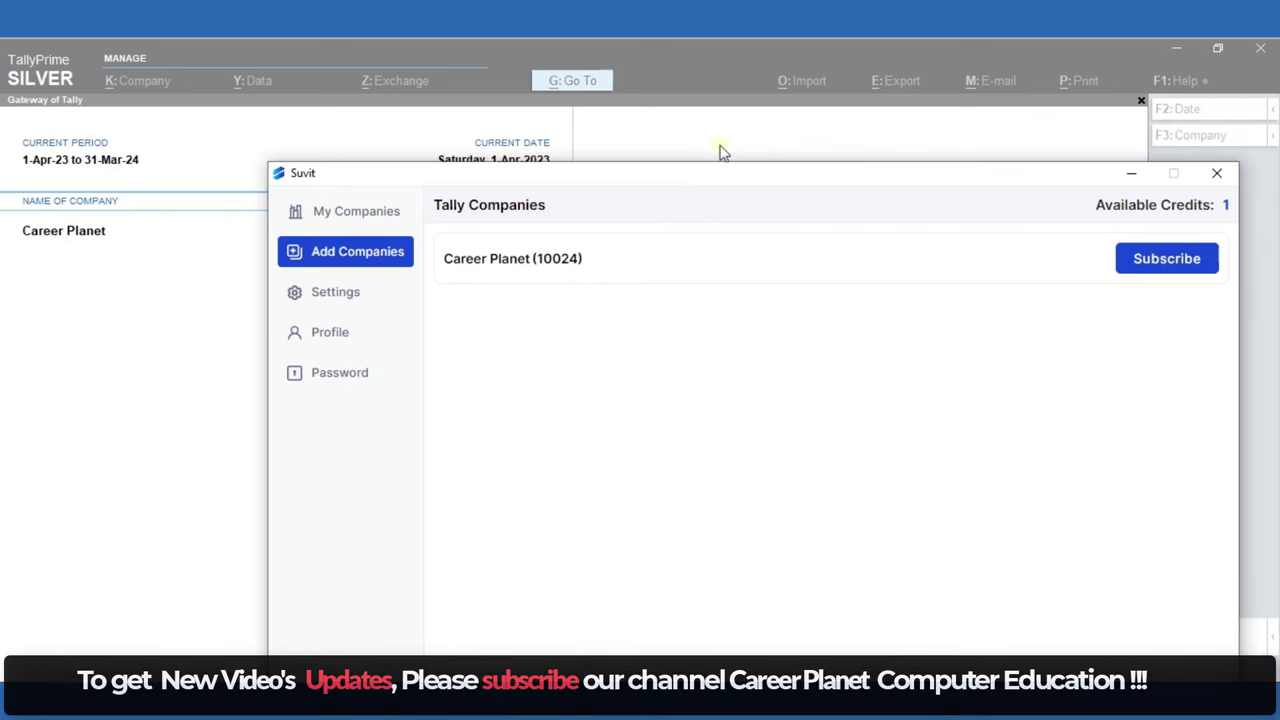
Swap to Budget Mgt in TallyPrime and recheck the connector's company lists
{"action": "left_click", "coordinate": [163, 306]}
{"action": "key", "text": "ctrl+F3"}
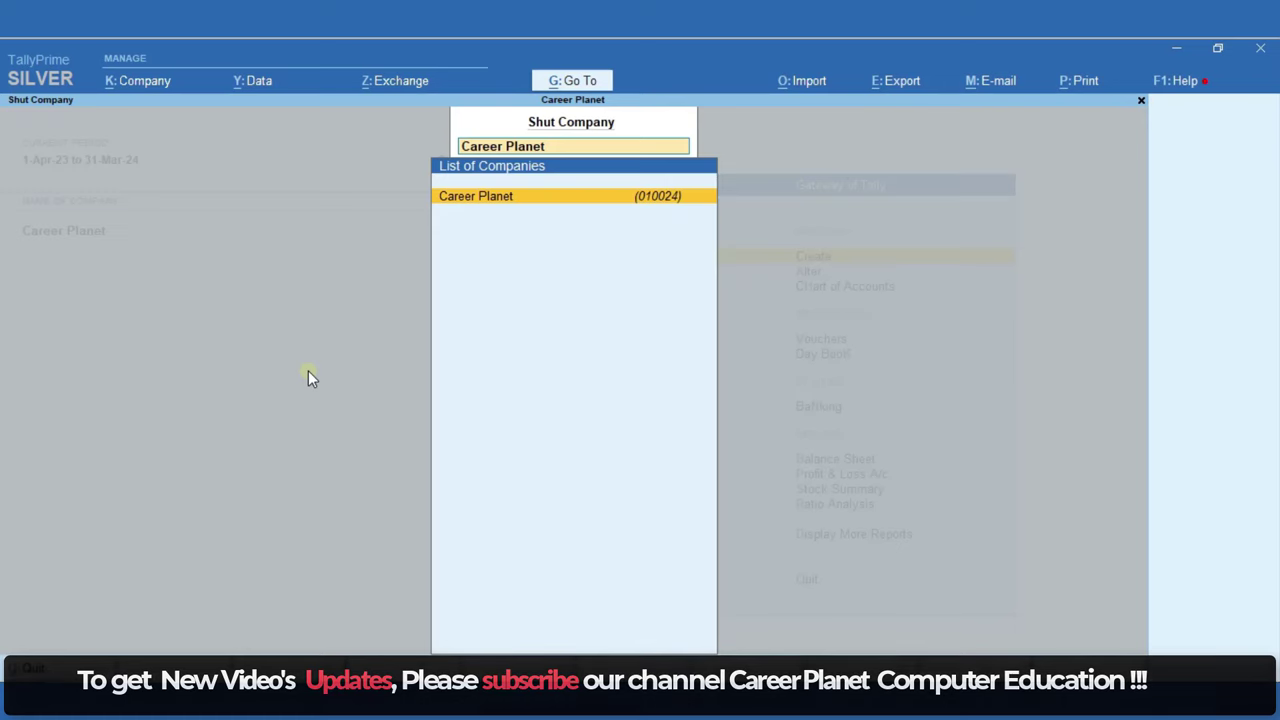
{"action": "key", "text": "Return"}
{"action": "key", "text": "Down"}
{"action": "key", "text": "Down"}
{"action": "key", "text": "Down"}
{"action": "key", "text": "Down"}
{"action": "key", "text": "Down"}
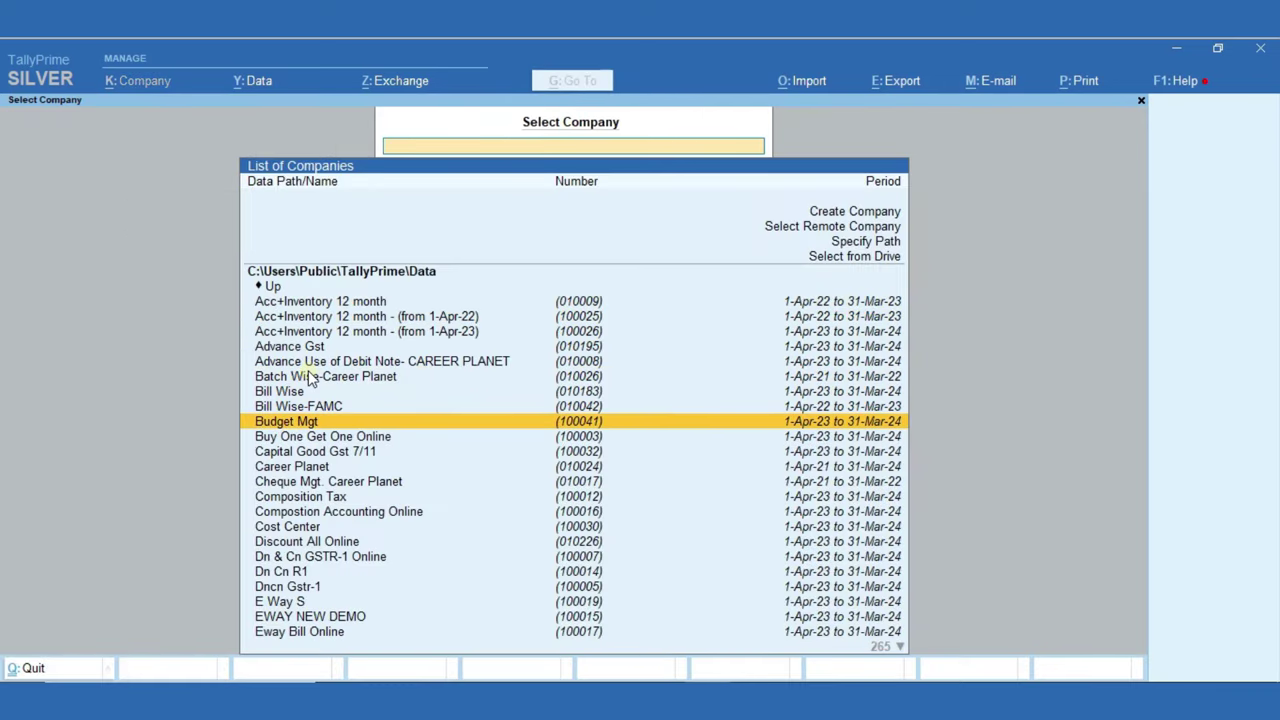
{"action": "key", "text": "Return"}
{"action": "key", "text": "alt+Tab"}
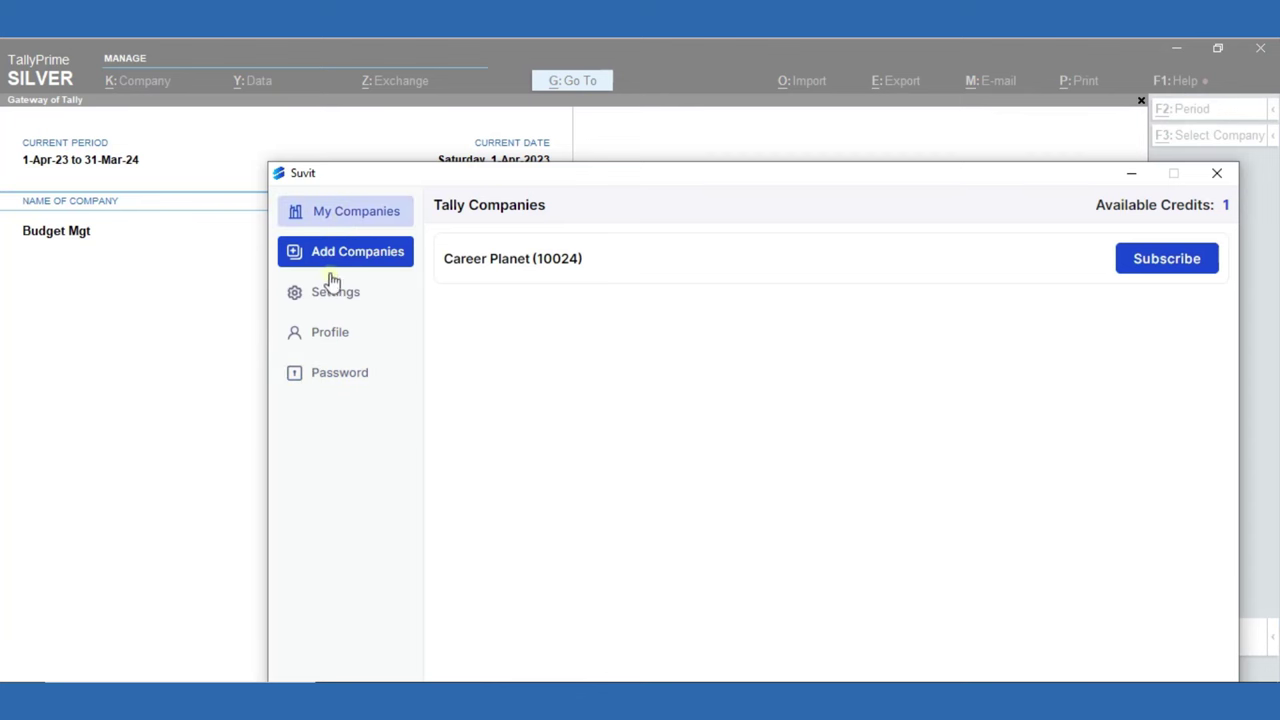
{"action": "left_click", "coordinate": [346, 218]}
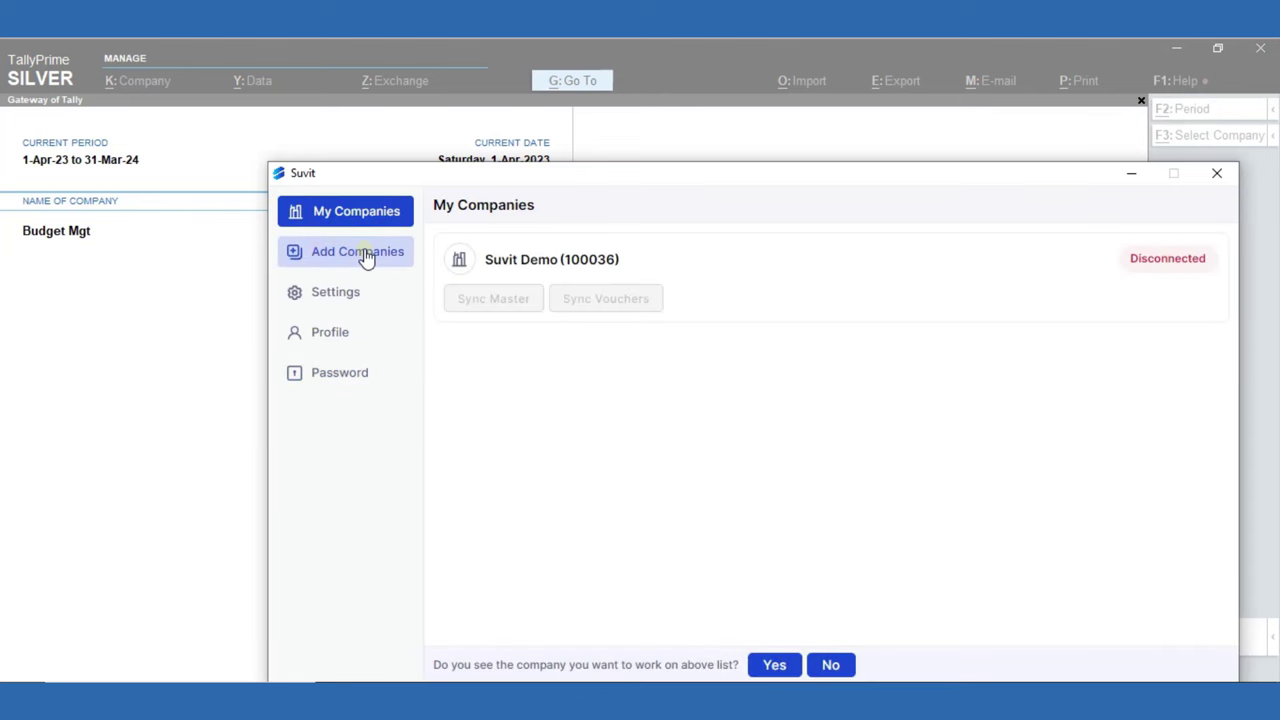
{"action": "left_click", "coordinate": [366, 256]}
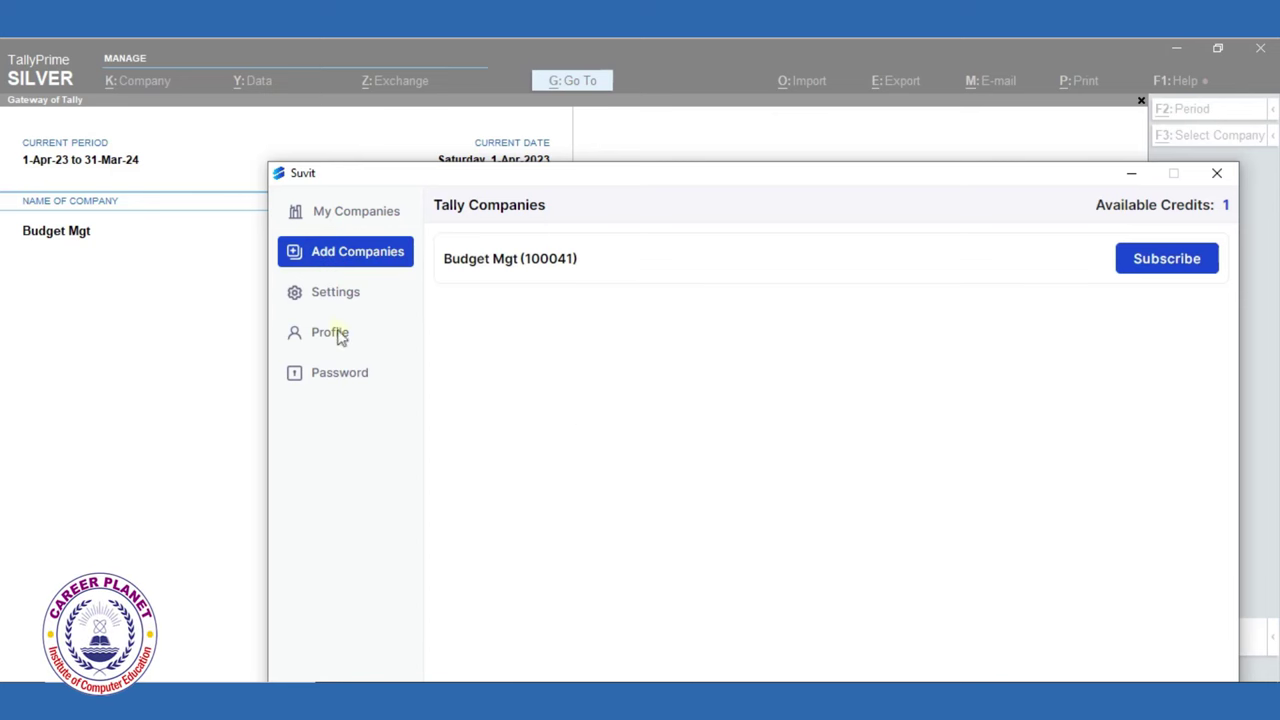
Shut Budget Mgt, reload Career Planet, and view companies available to add
{"action": "left_click", "coordinate": [143, 271]}
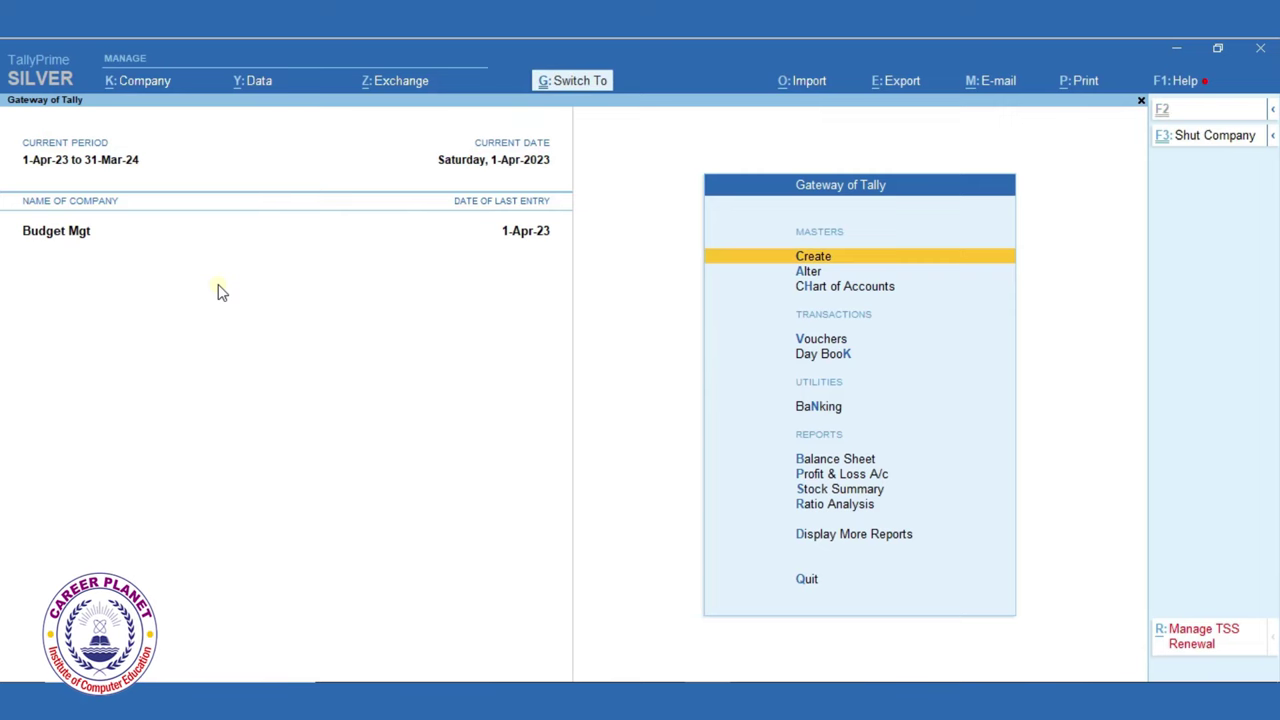
{"action": "key", "text": "ctrl+F3"}
{"action": "key", "text": "Return"}
{"action": "type", "text": "ca"}
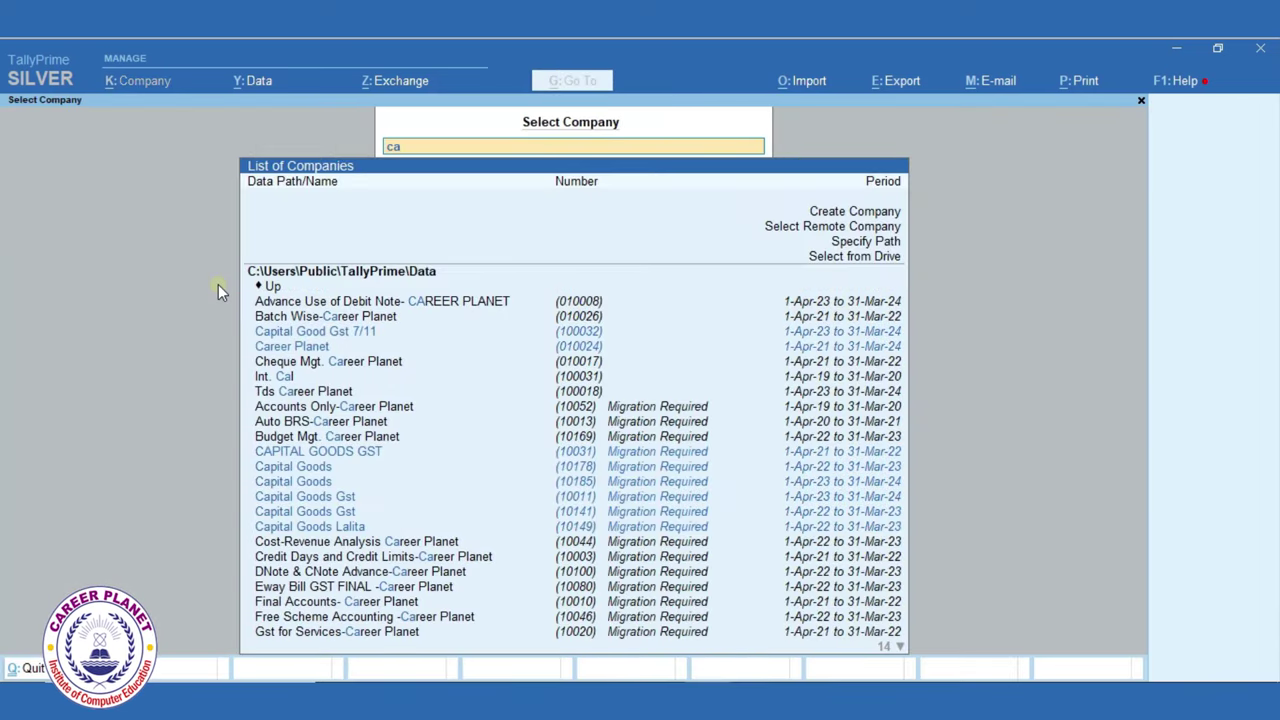
{"action": "type", "text": "r"}
{"action": "key", "text": "Return"}
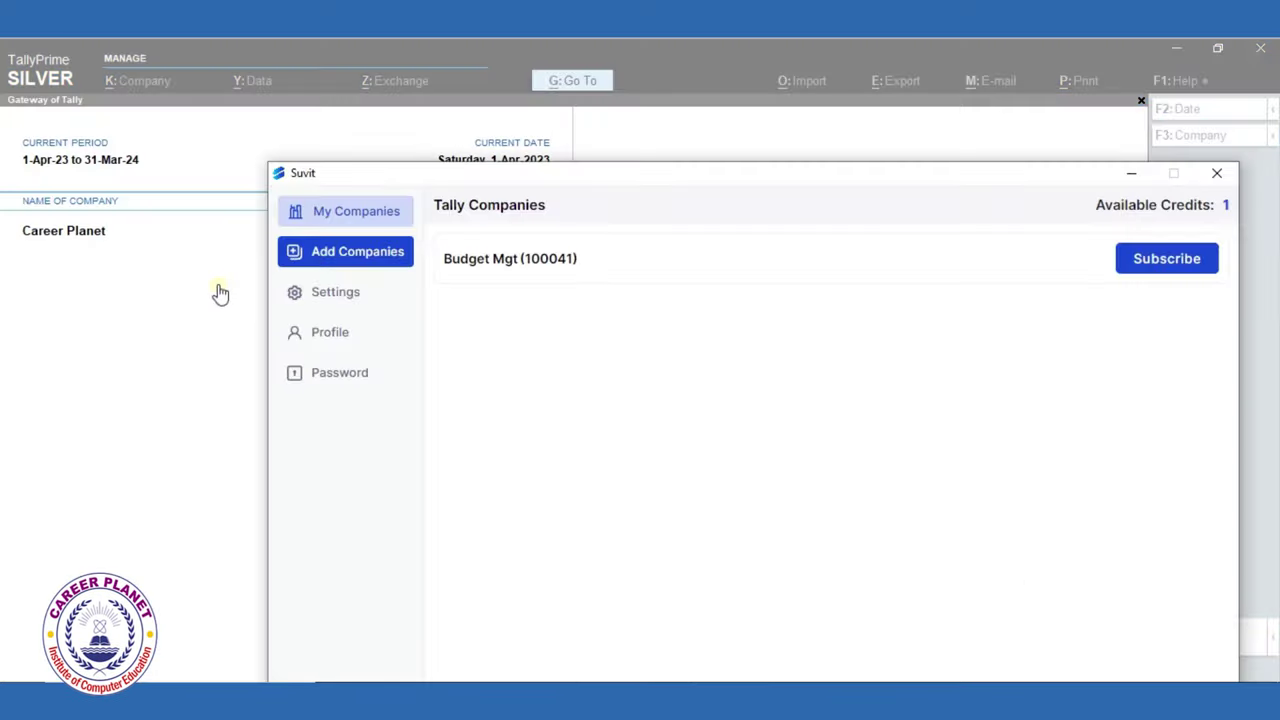
{"action": "left_click", "coordinate": [357, 218]}
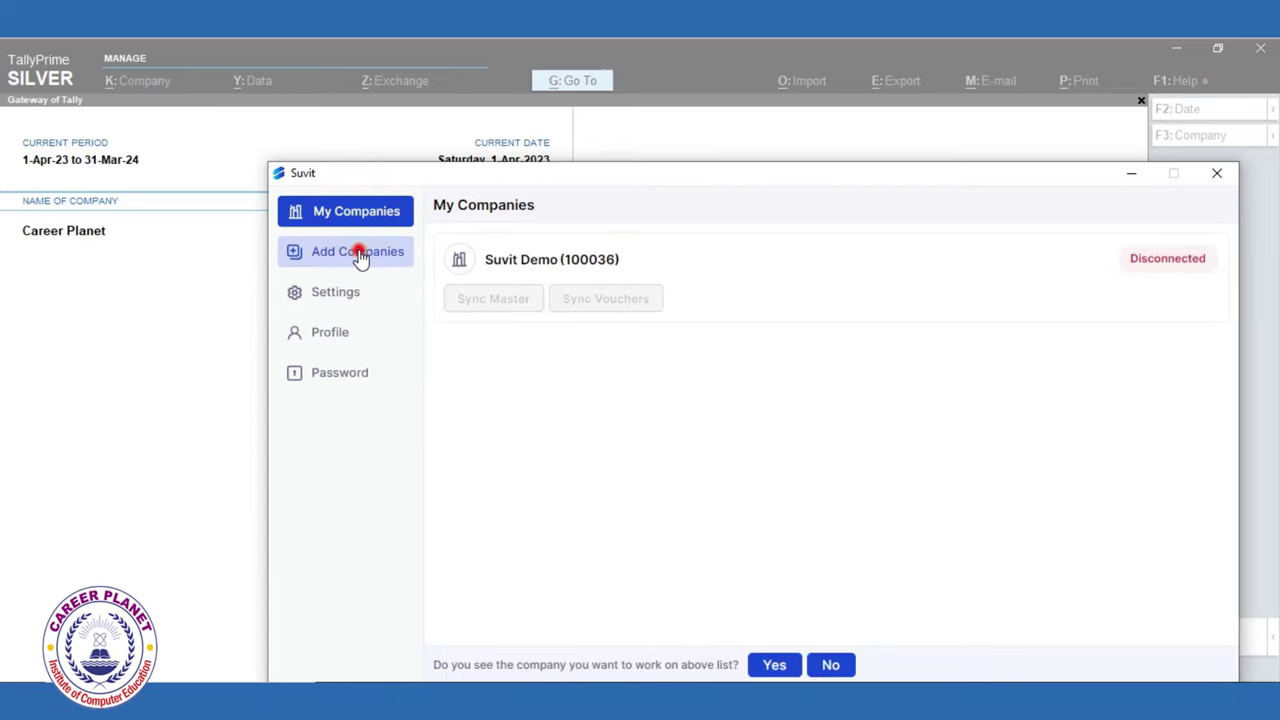
{"action": "left_click", "coordinate": [357, 253]}
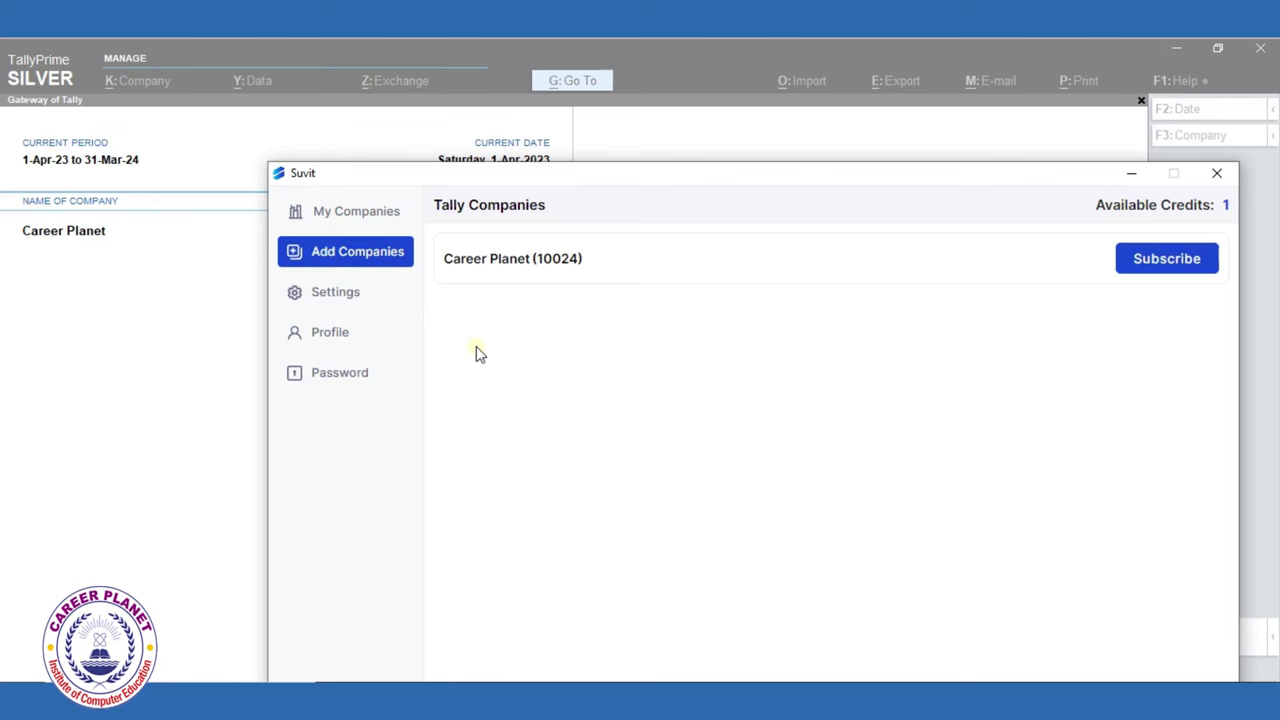
Subscribe Career Planet (10024) in the connector and dismiss the ledger sync message
{"action": "left_click_drag", "start_coordinate": [997, 174], "coordinate": [880, 148]}
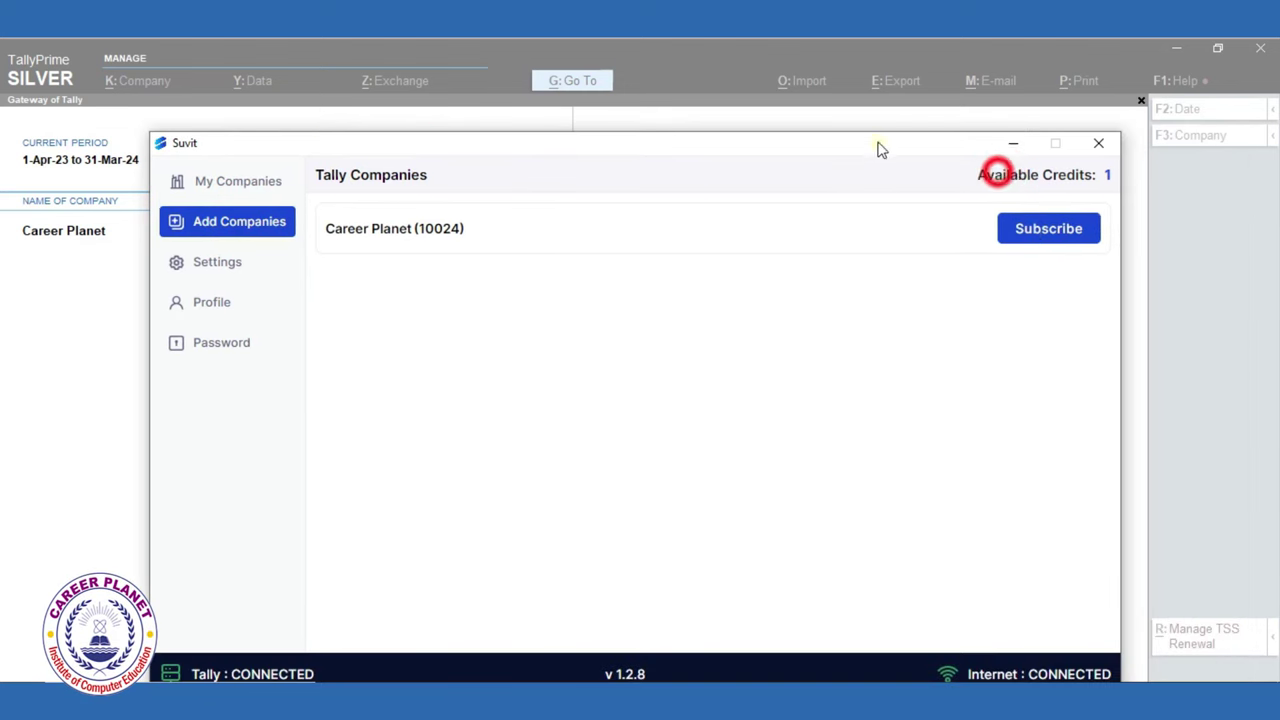
{"action": "left_click", "coordinate": [1035, 236]}
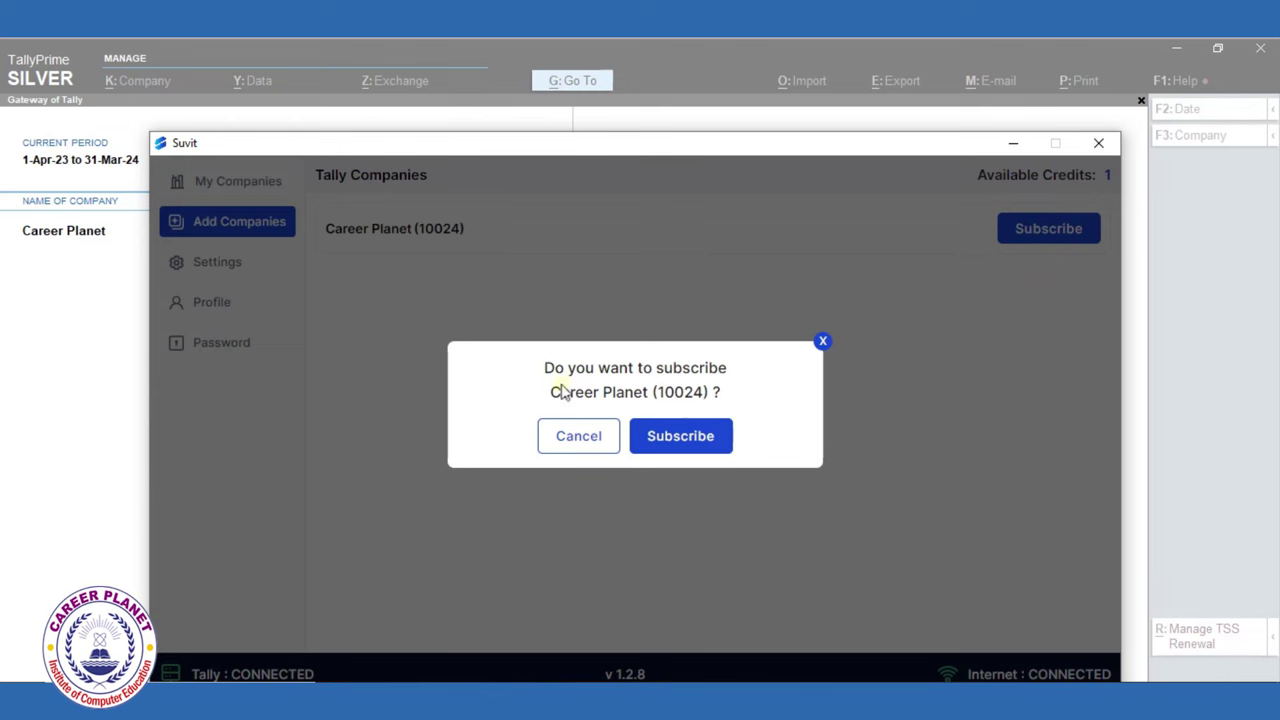
{"action": "left_click", "coordinate": [680, 445]}
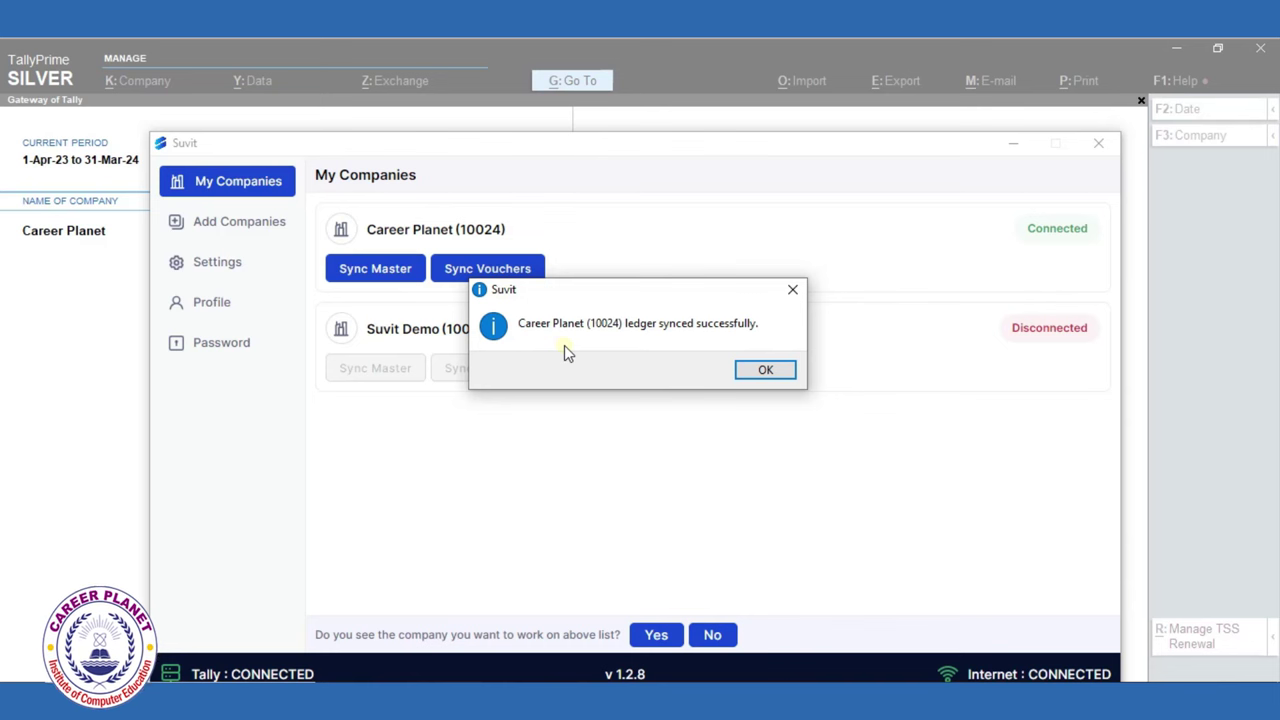
{"action": "left_click", "coordinate": [766, 369]}
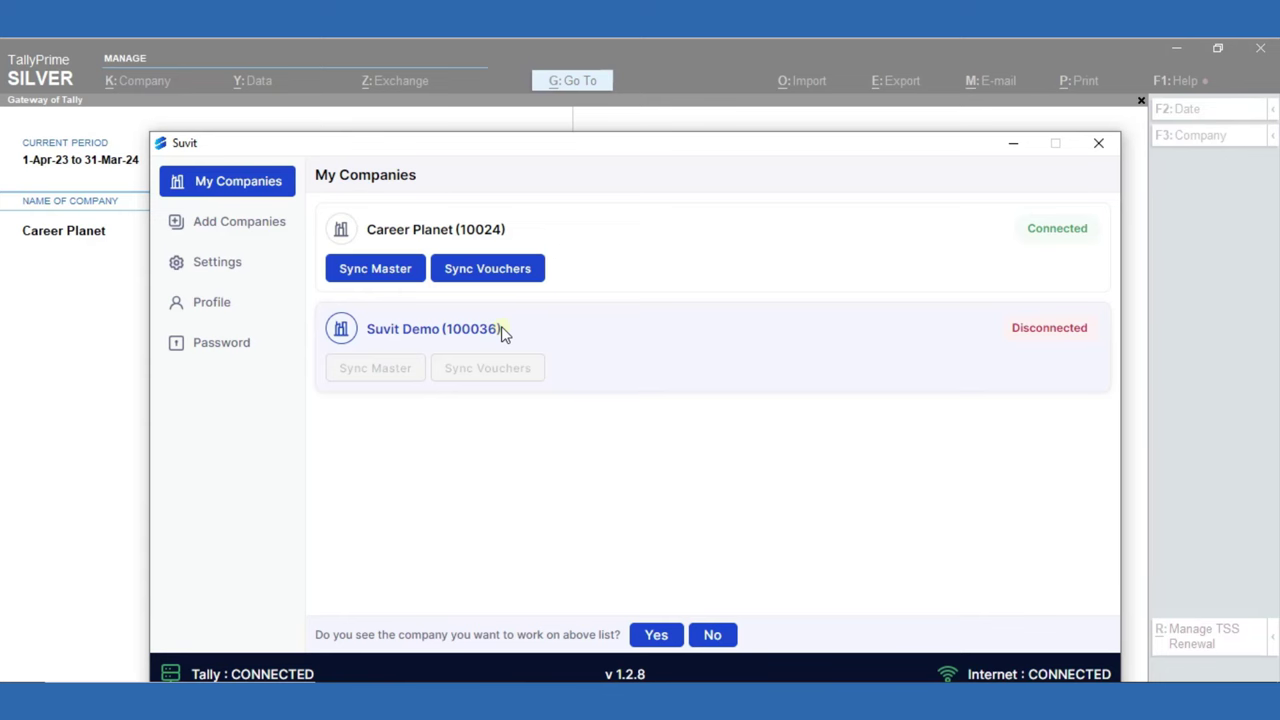
Shut Career Planet in TallyPrime to return to Select Company
{"action": "left_click", "coordinate": [86, 287]}
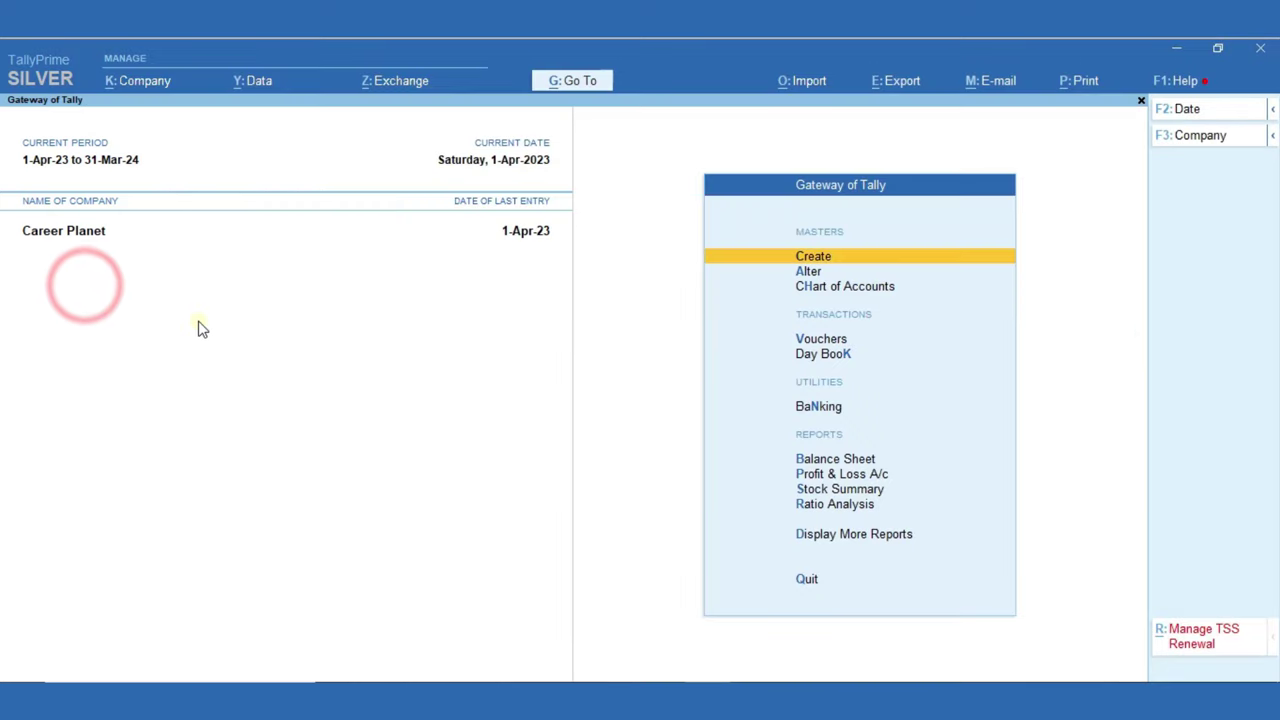
{"action": "key", "text": "ctrl+F3"}
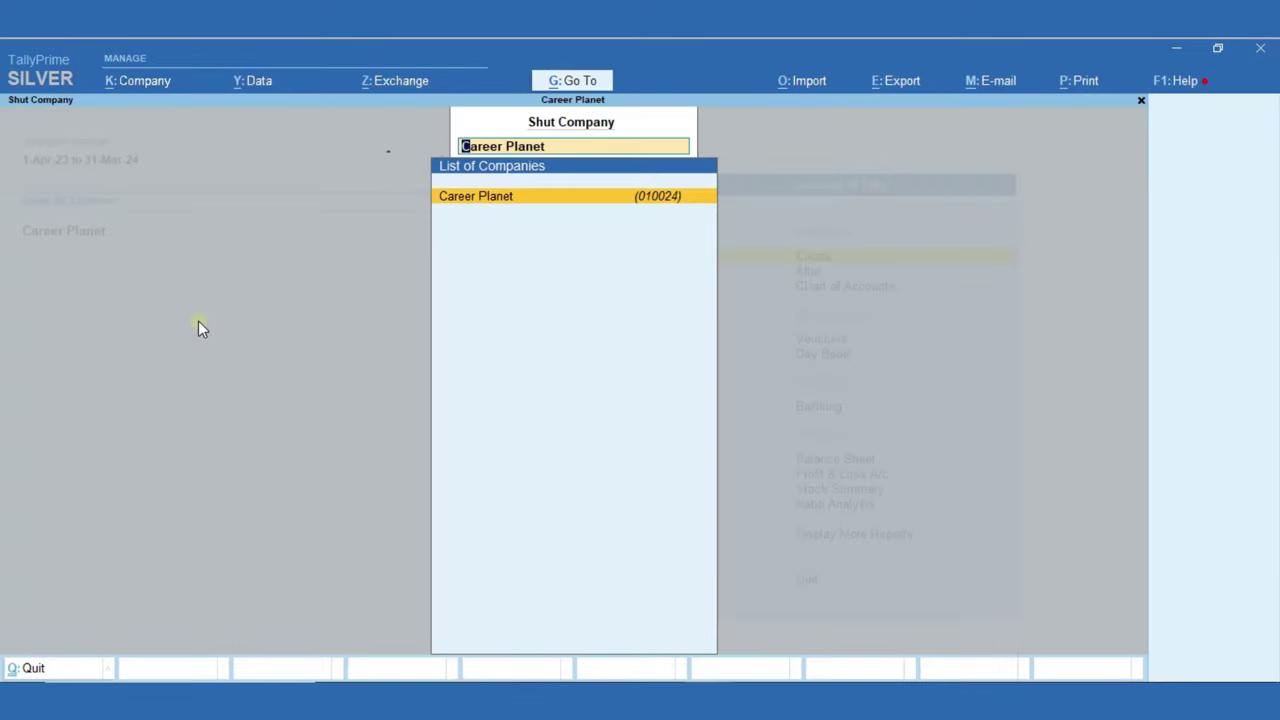
{"action": "key", "text": "Return"}
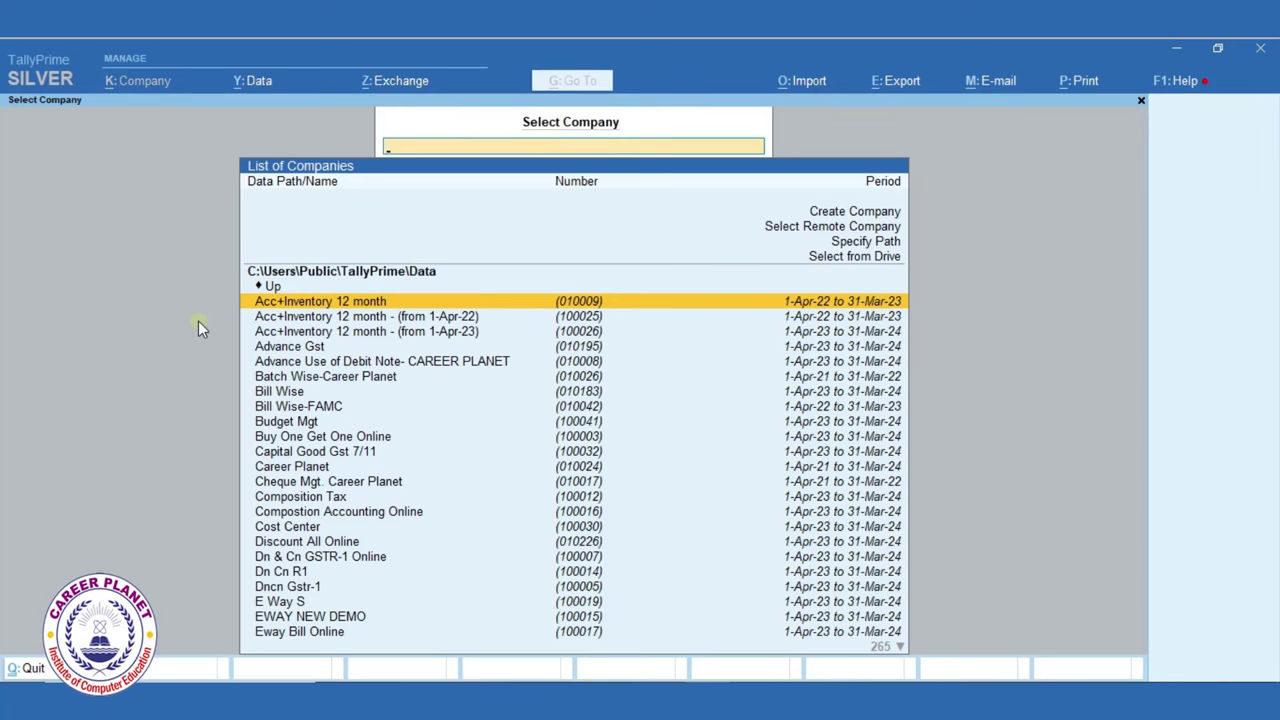
Load Suvit Demo from TallyPrime's Select Company list
{"action": "type", "text": "su"}
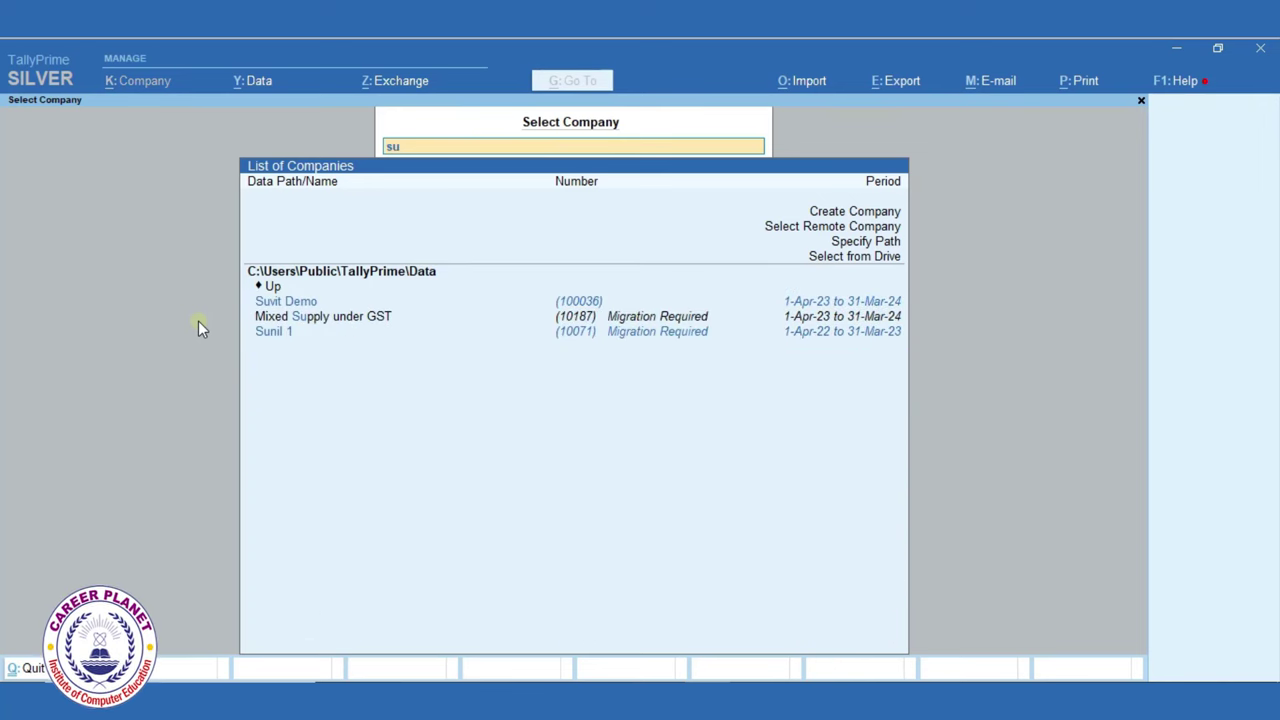
{"action": "key", "text": "Down"}
{"action": "key", "text": "Return"}
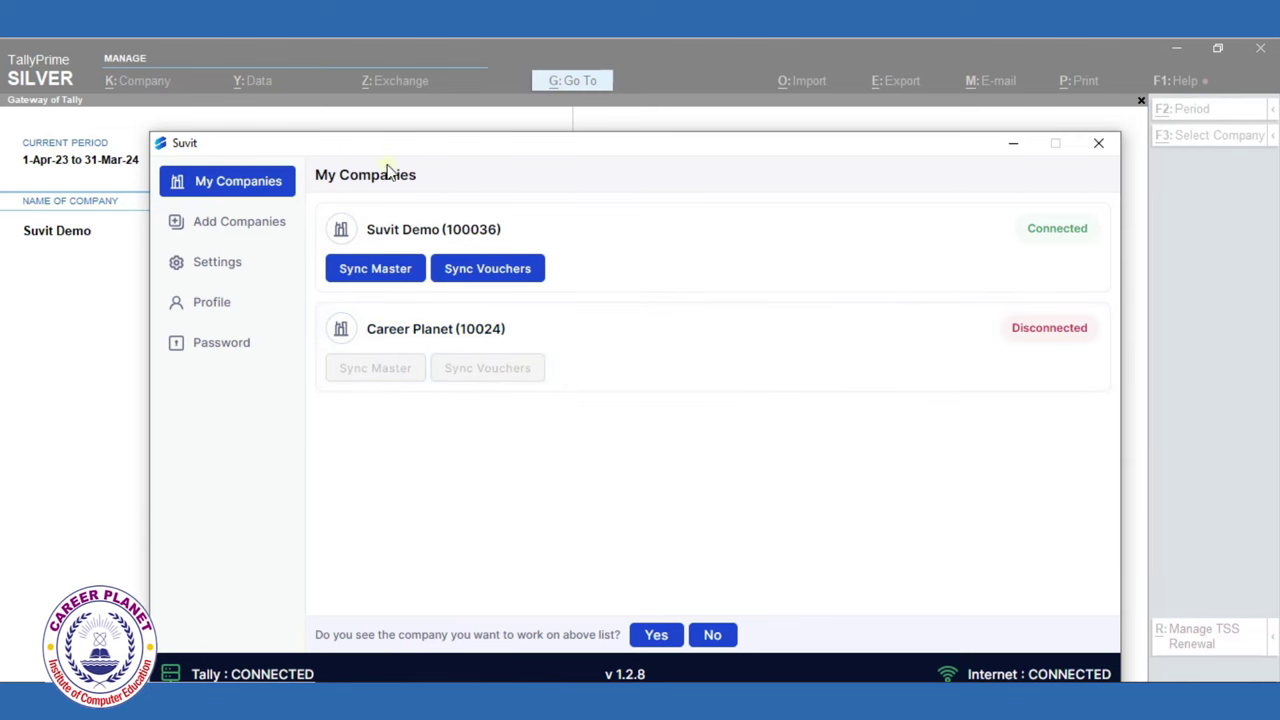
Sync Suvit Demo's ledger masters, then its vouchers, dismissing each success message
{"action": "left_click_drag", "start_coordinate": [617, 142], "coordinate": [704, 134]}
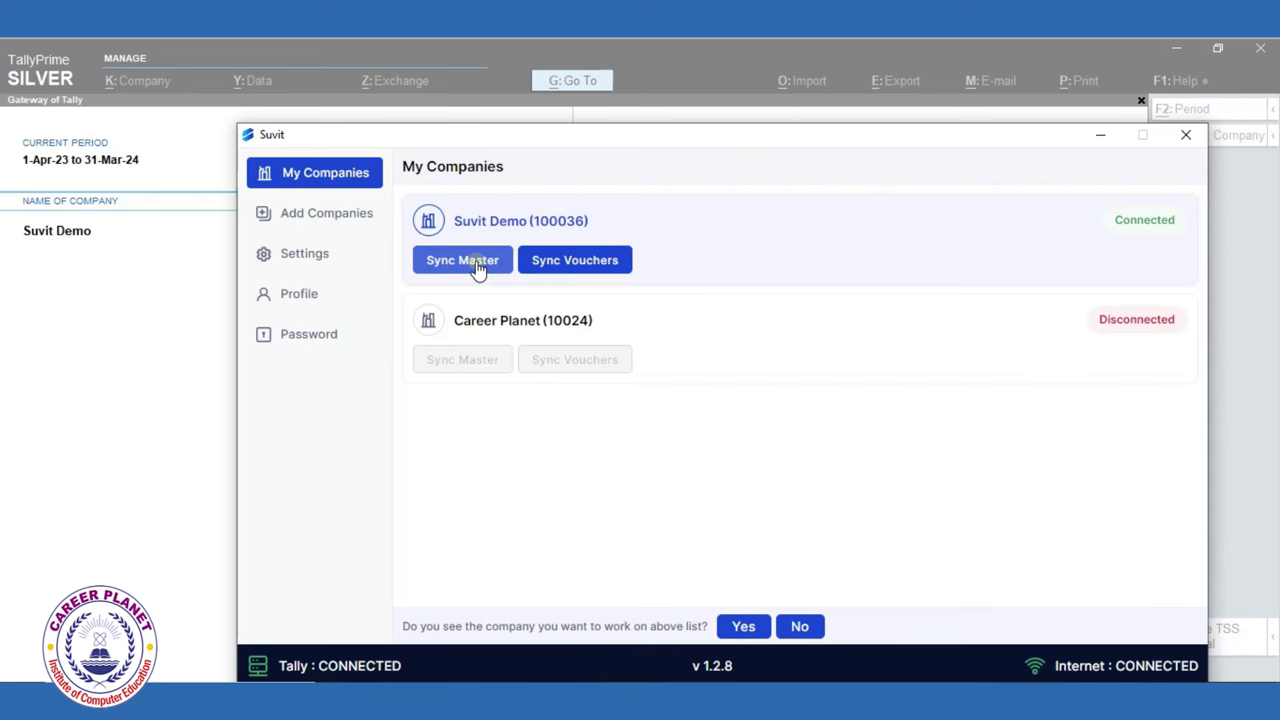
{"action": "left_click", "coordinate": [476, 263]}
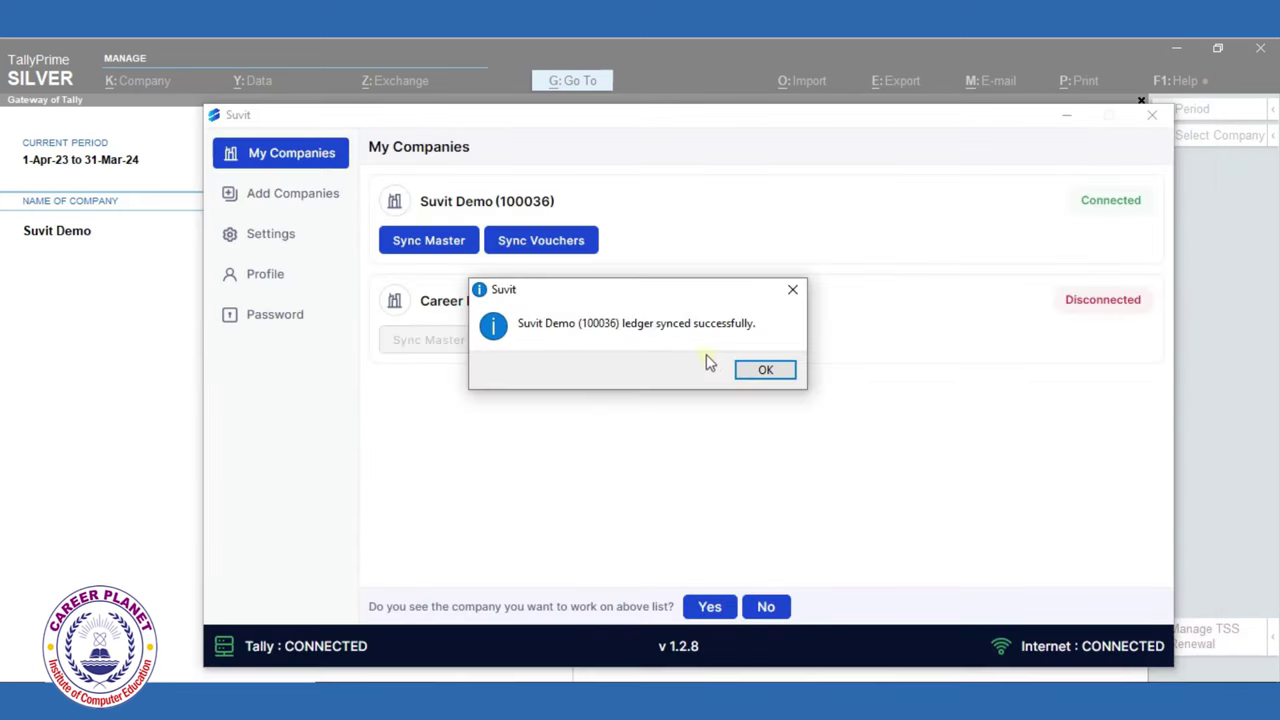
{"action": "left_click", "coordinate": [786, 368]}
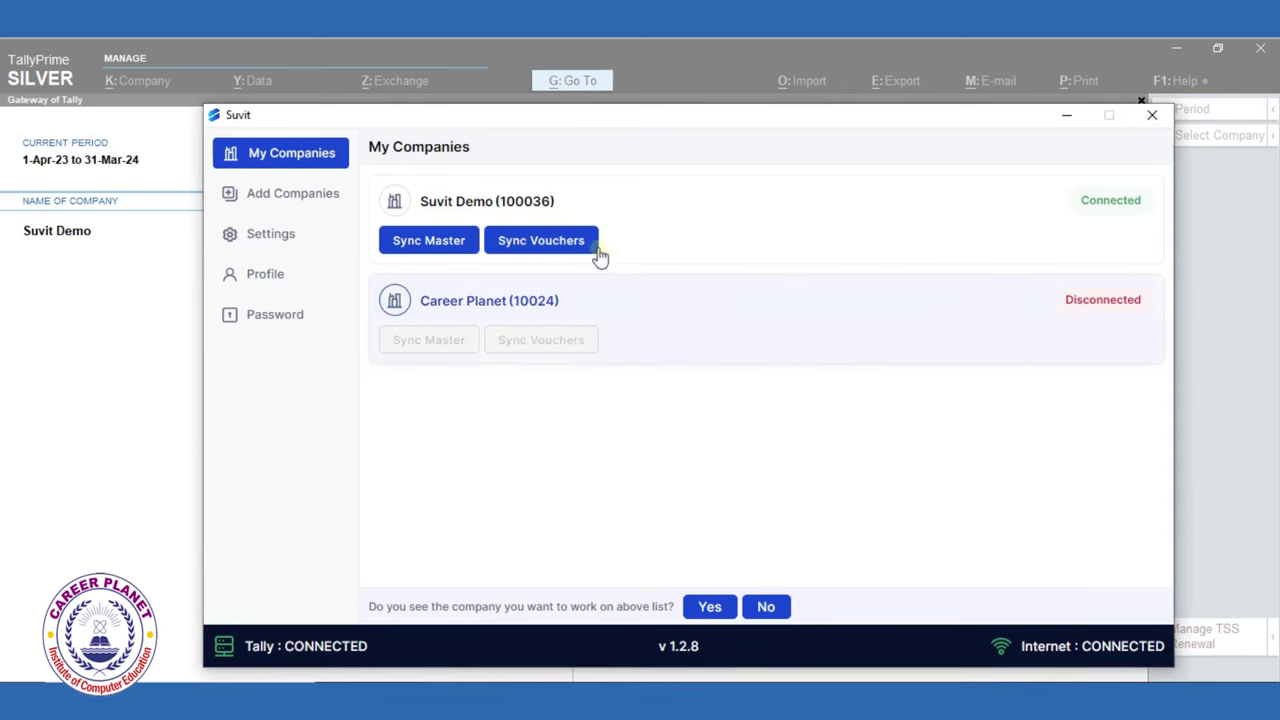
{"action": "left_click", "coordinate": [569, 238]}
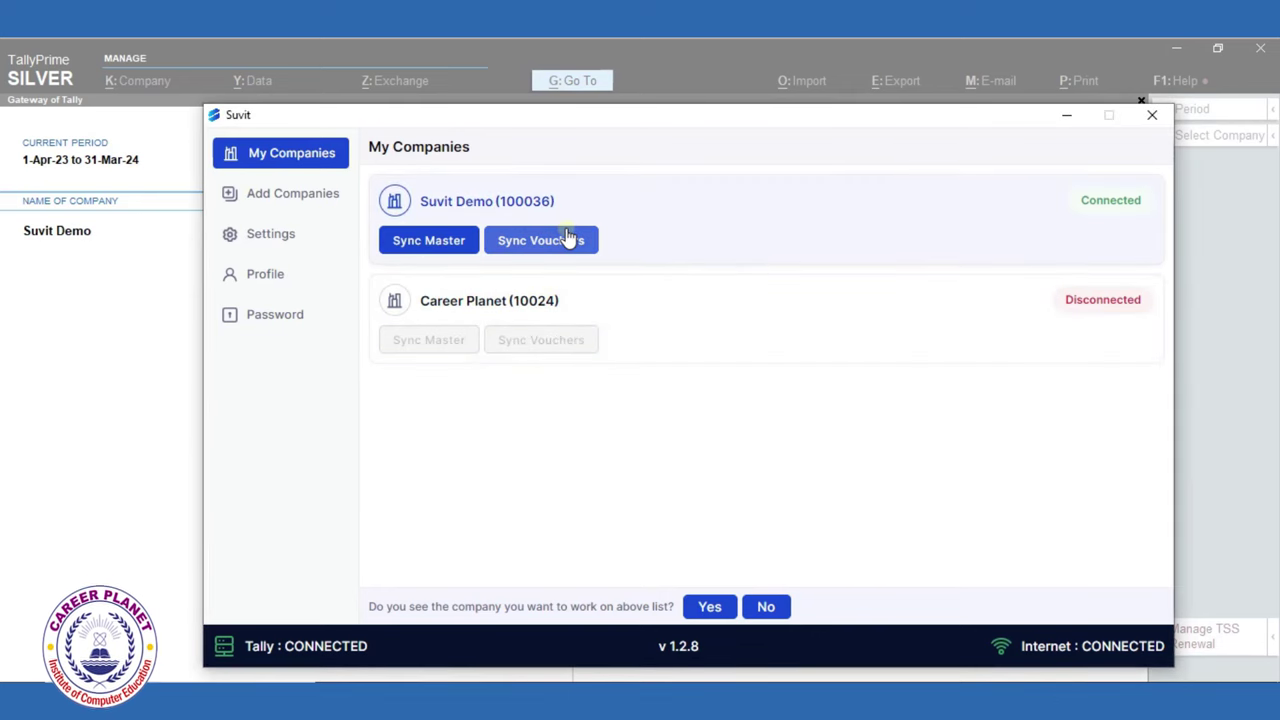
{"action": "left_click", "coordinate": [530, 243]}
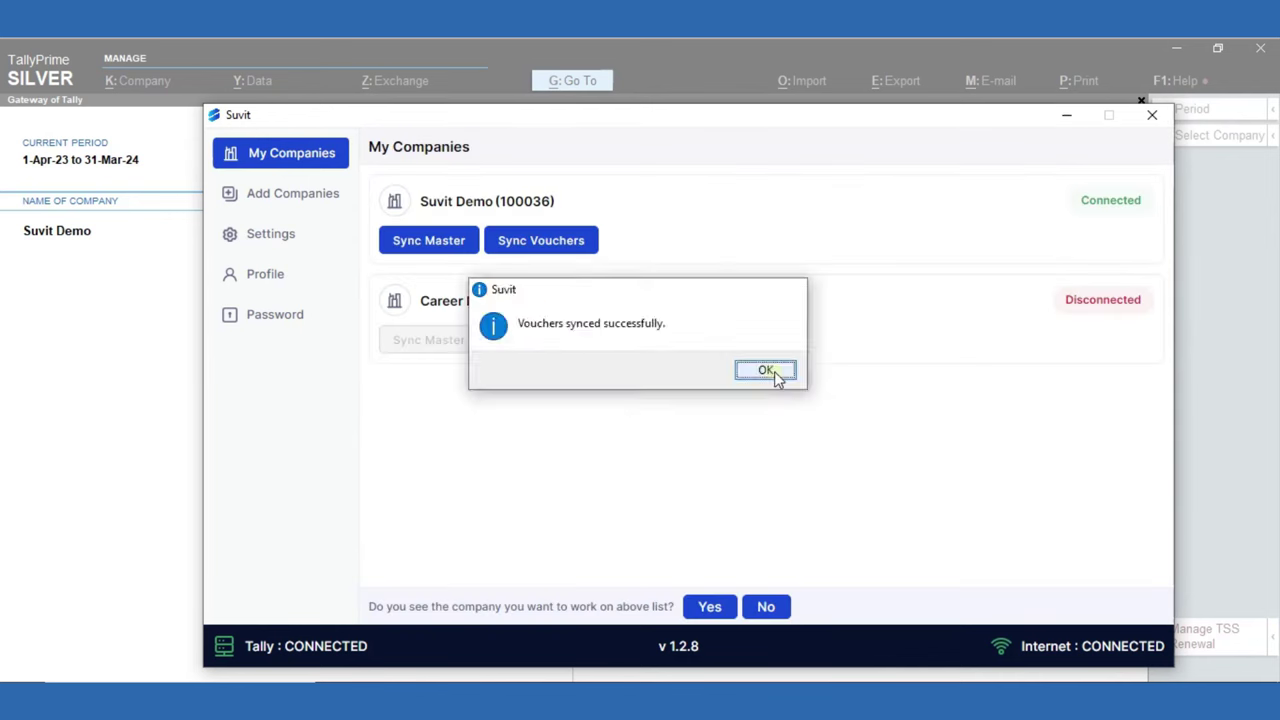
{"action": "left_click", "coordinate": [772, 373]}
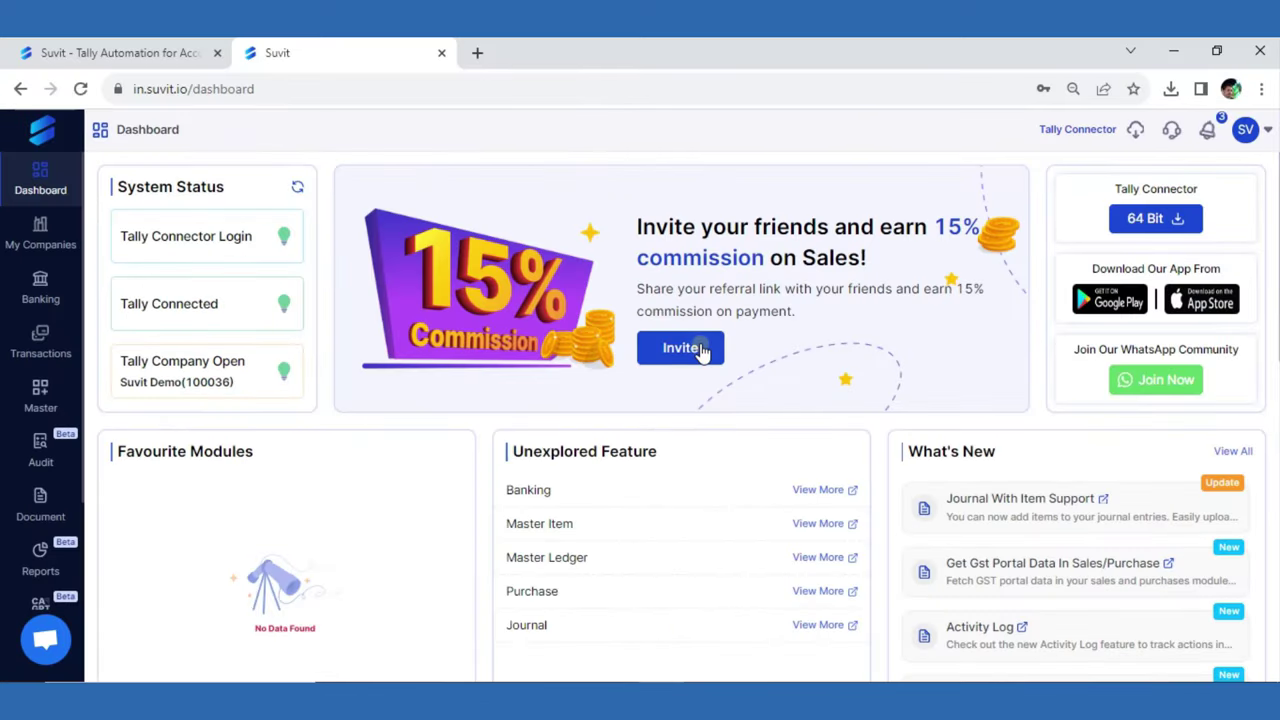
Open My Companies from the Suvit web dashboard sidebar
{"action": "left_click", "coordinate": [701, 348]}
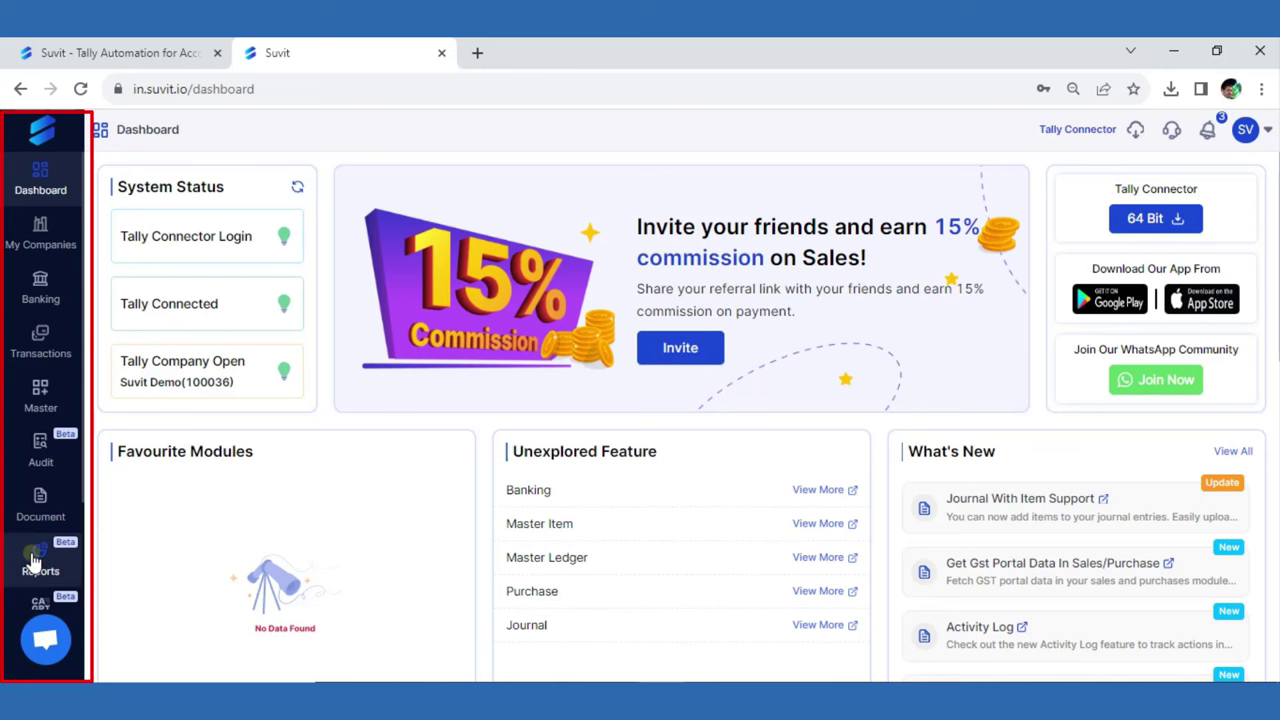
{"action": "left_click", "coordinate": [40, 244]}
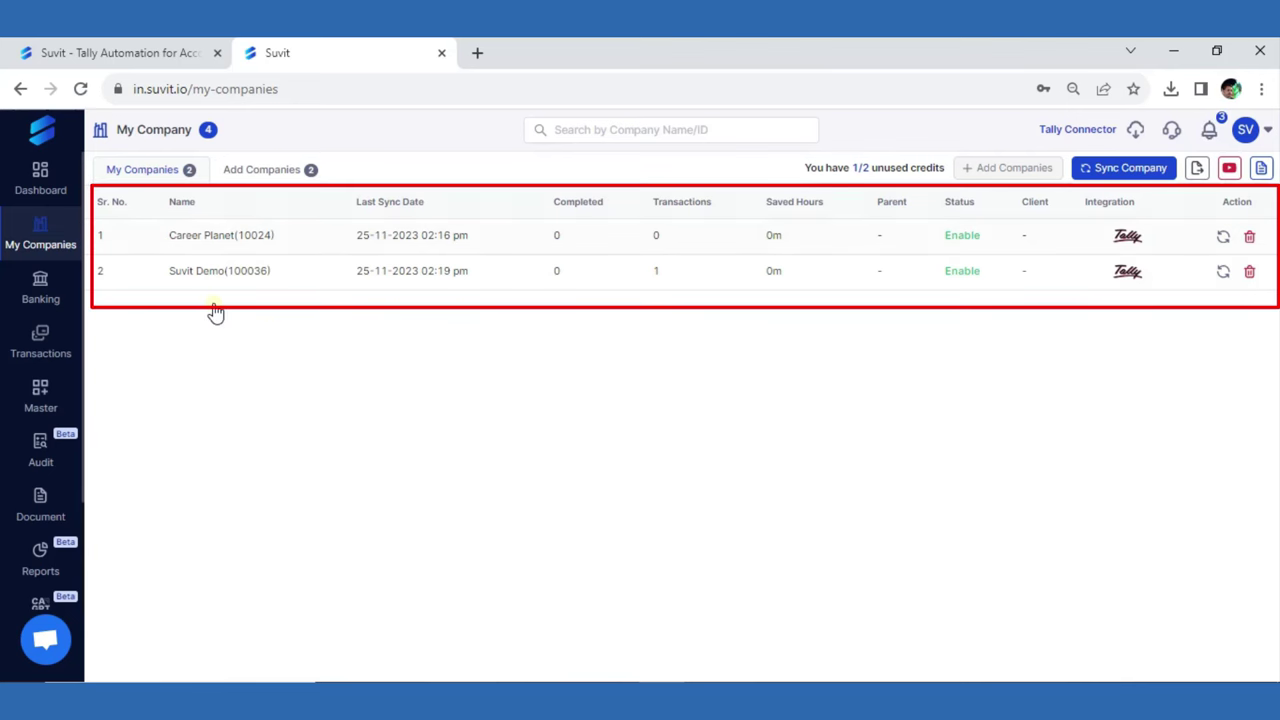
Check the Add Companies tab, return to My Companies, then open Banking
{"action": "left_click", "coordinate": [262, 172]}
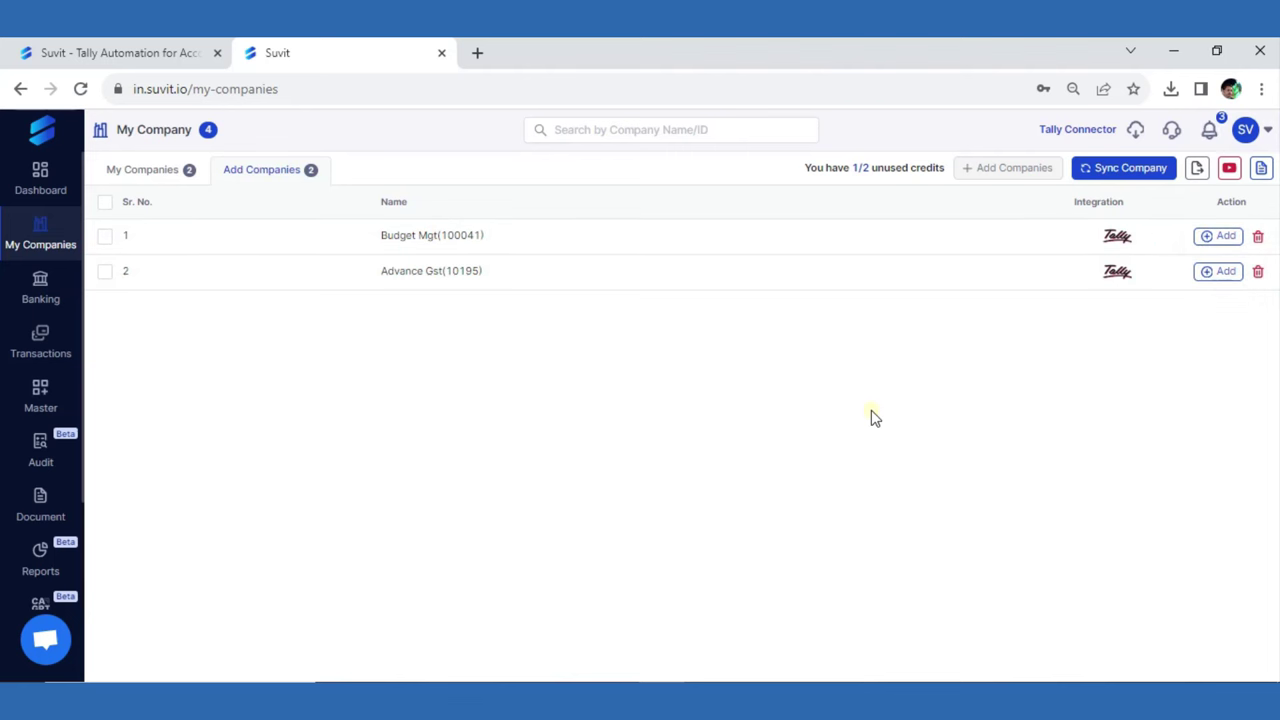
{"action": "left_click", "coordinate": [145, 172]}
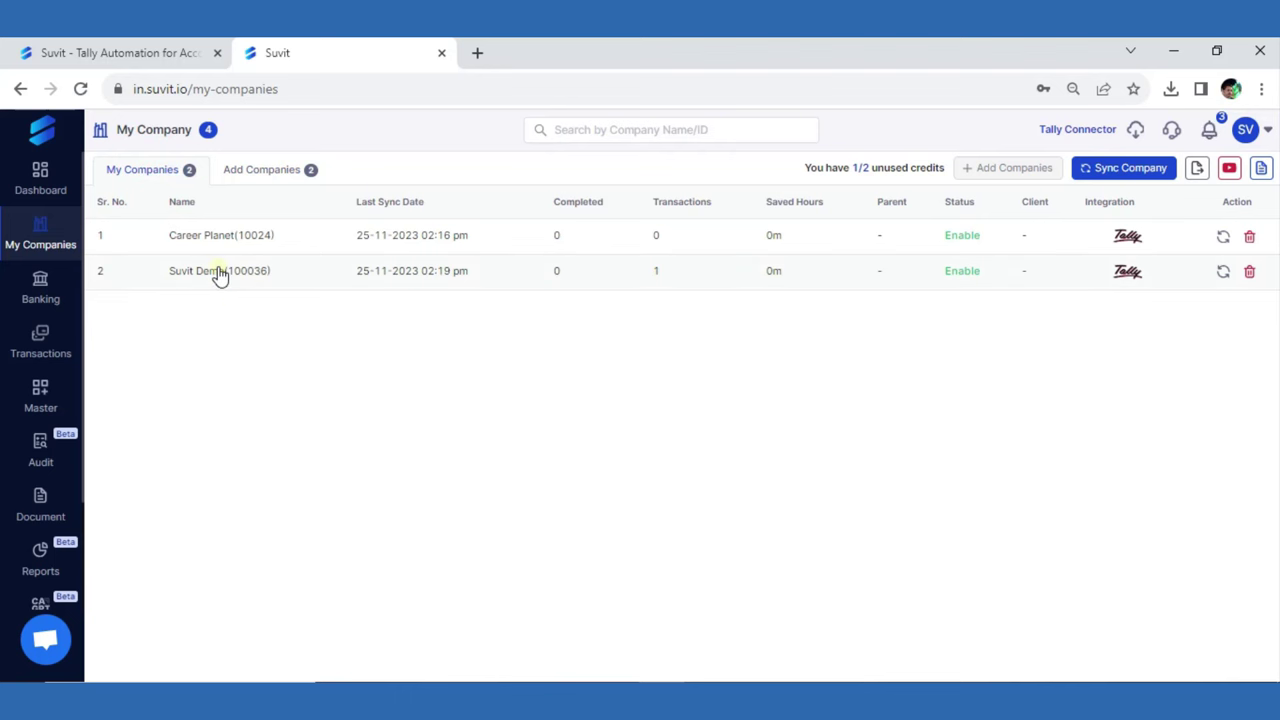
{"action": "left_click", "coordinate": [52, 292]}
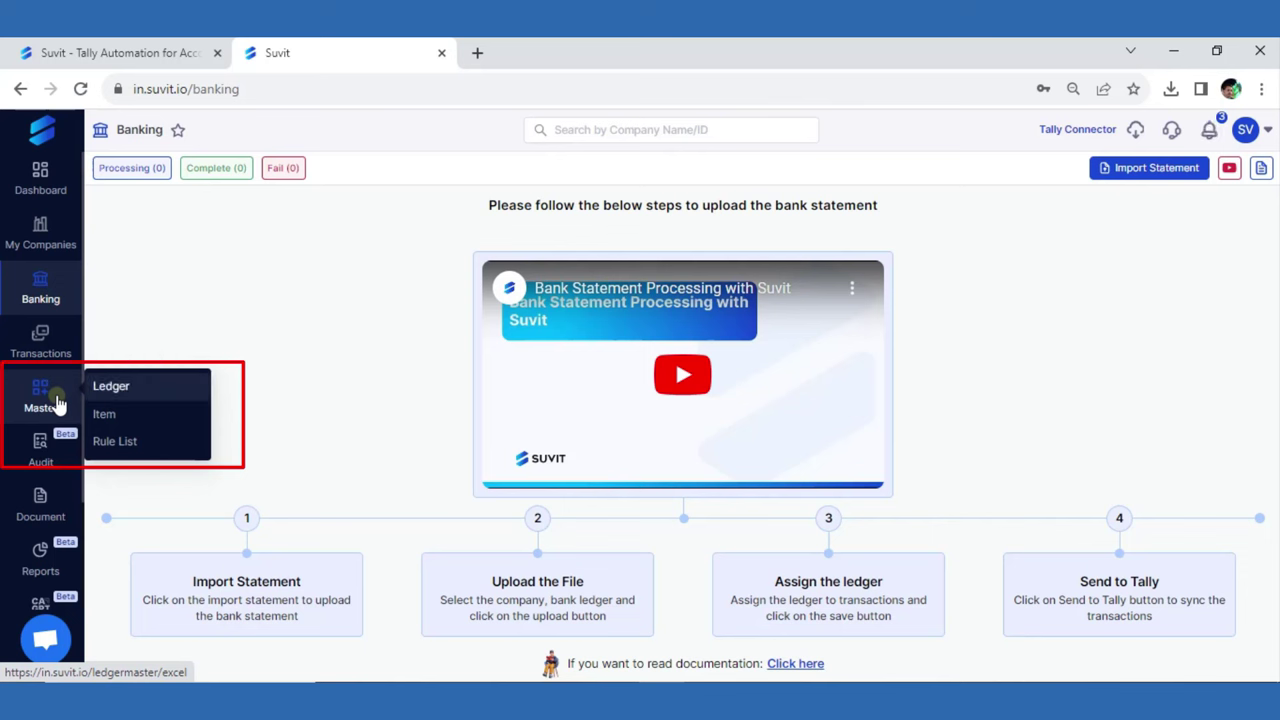
Go to the GST Audit page, then open Document Management with the Career Planet and Suvit Demo folders
{"action": "mouse_move", "coordinate": [40, 396]}
{"action": "key", "text": "Tab"}
{"action": "key", "text": "Tab"}
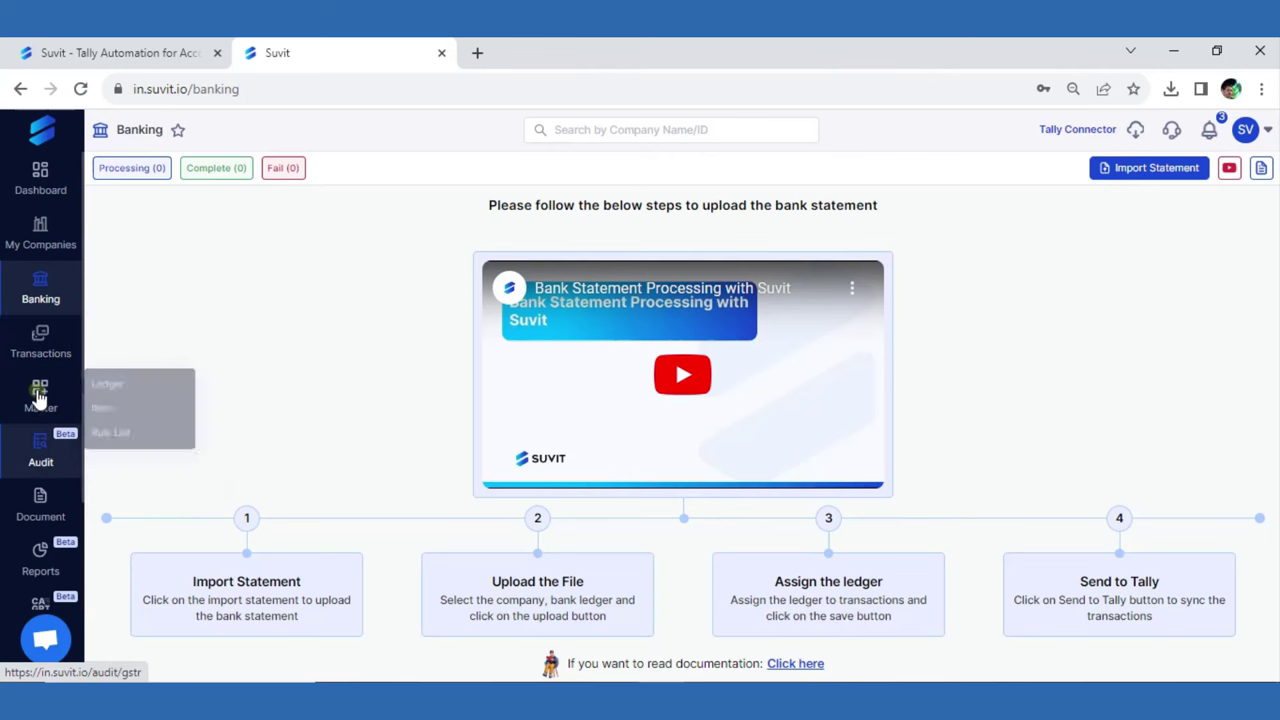
{"action": "left_click", "coordinate": [44, 450]}
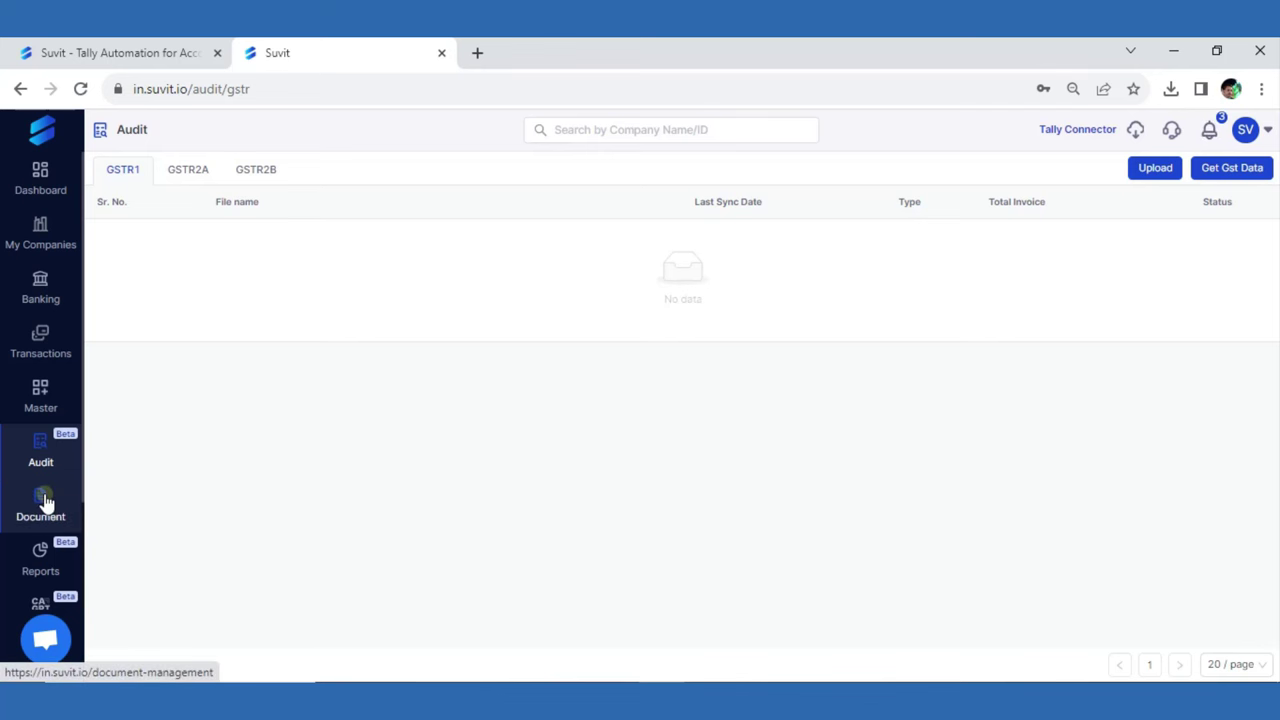
{"action": "left_click", "coordinate": [46, 494]}
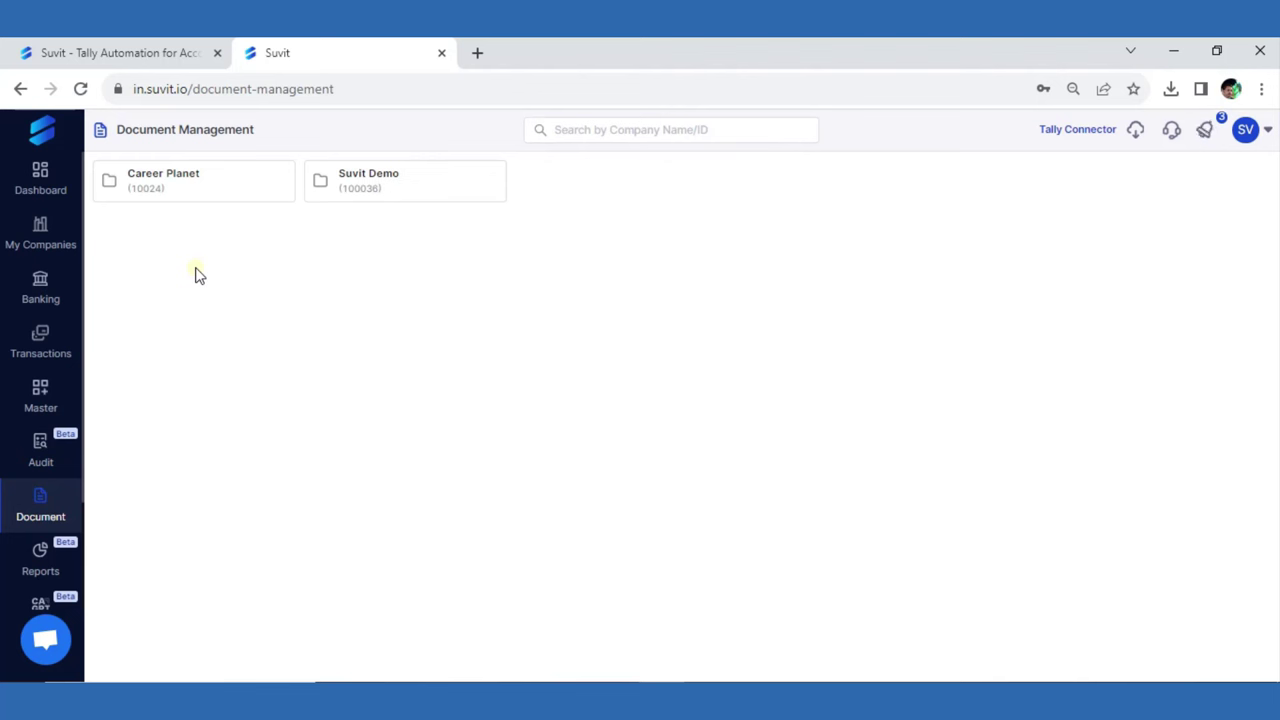
Open the Suvit Demo (100036) folder to see its Banking, Sales, Purchase, Journal and Others subfolders
{"action": "left_click", "coordinate": [340, 180]}
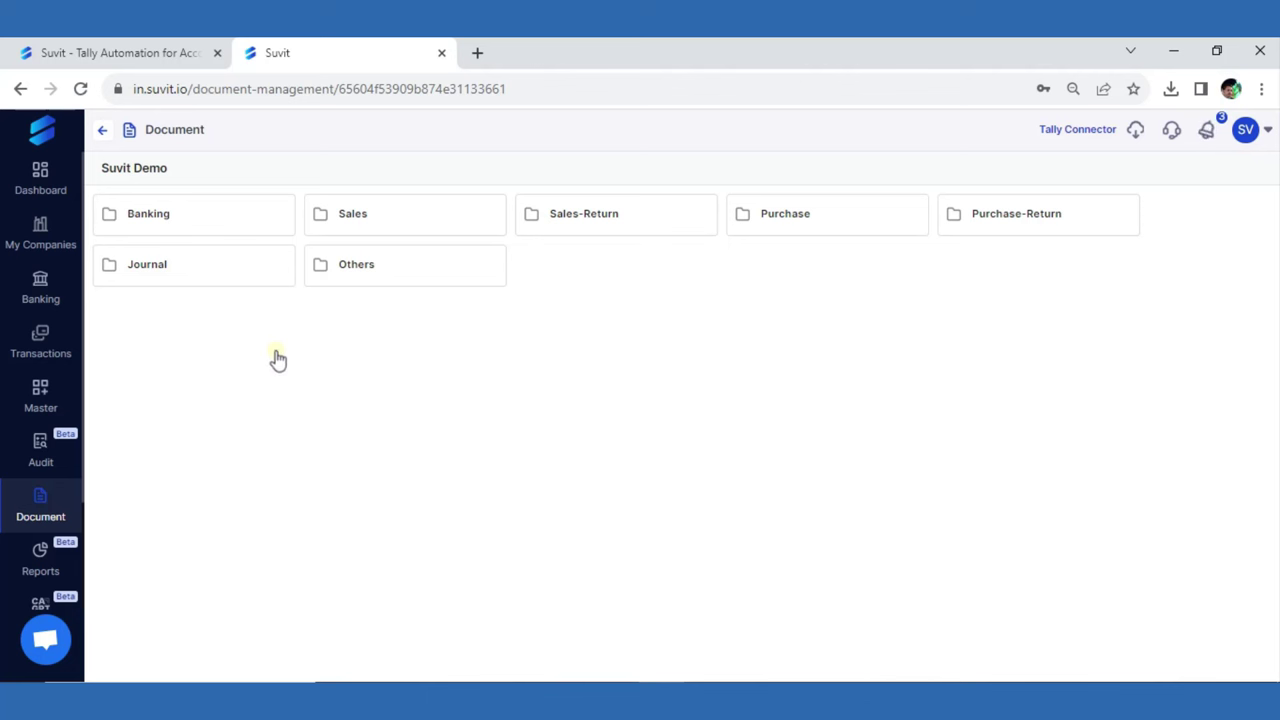
Browse the Sales, Purchase, Outstanding, Bank/Cash and Map View reports, then open CA GPT
{"action": "left_click", "coordinate": [42, 566]}
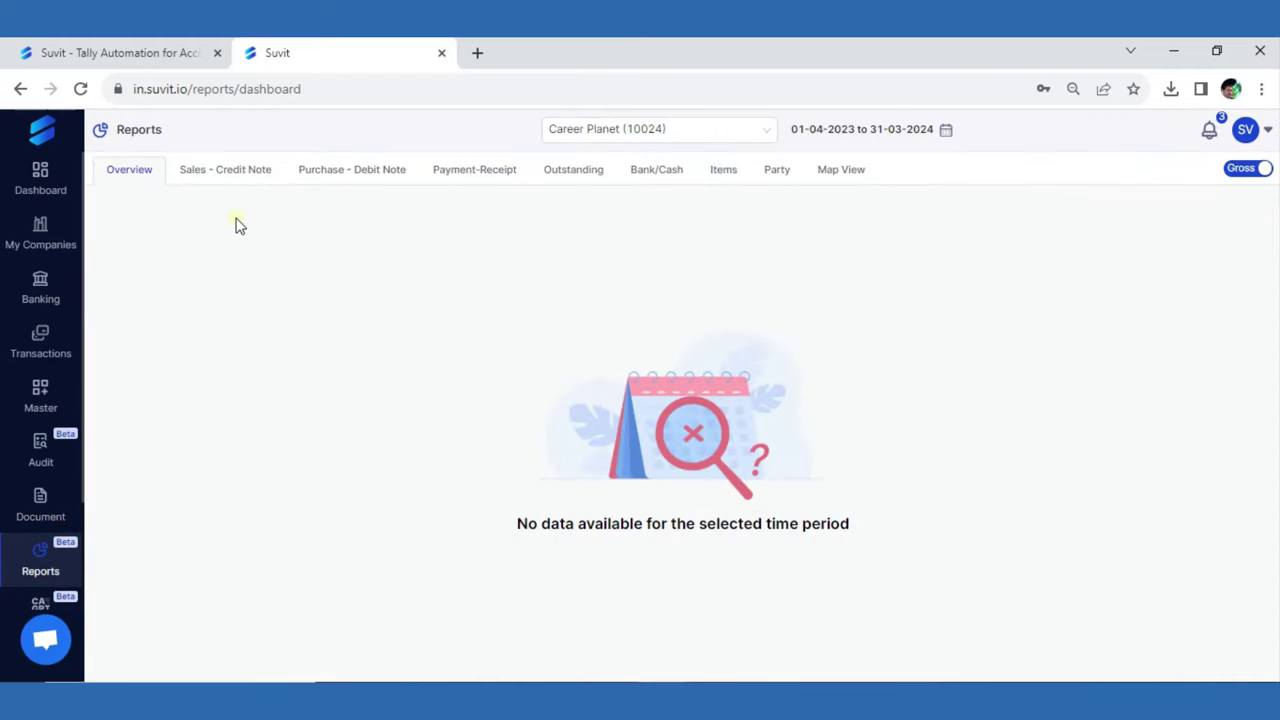
{"action": "left_click", "coordinate": [222, 180]}
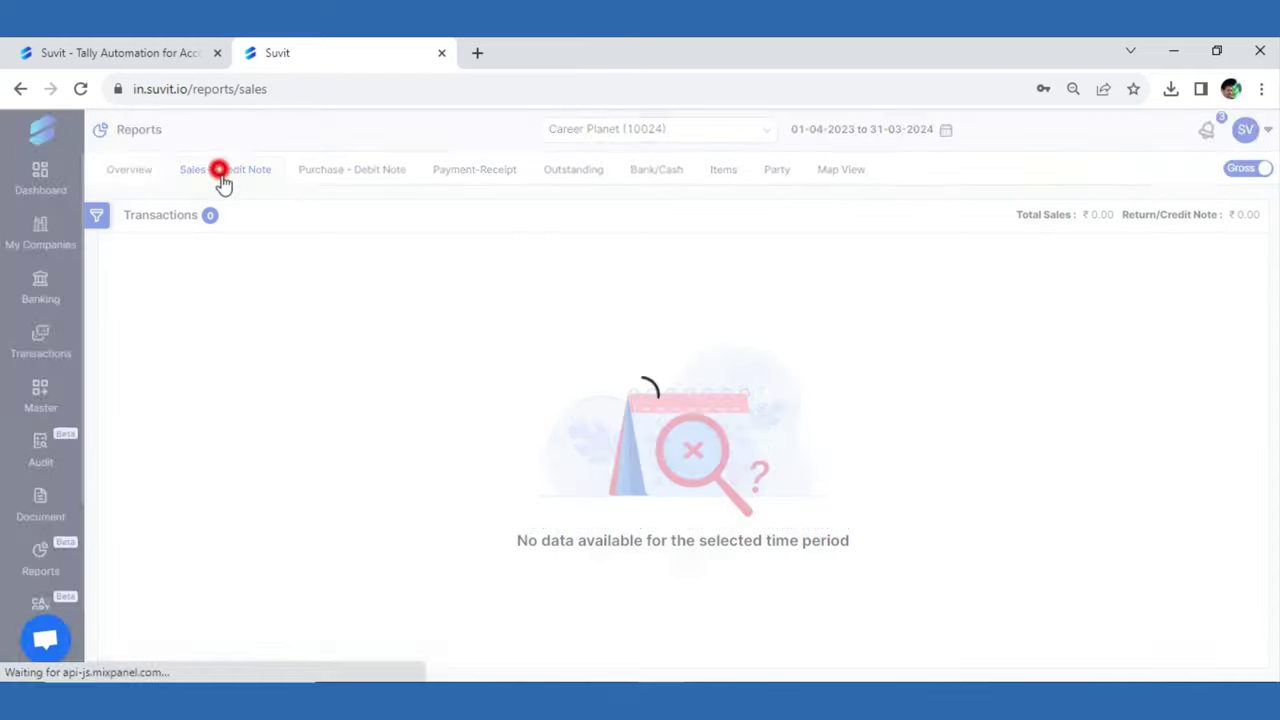
{"action": "left_click", "coordinate": [360, 176]}
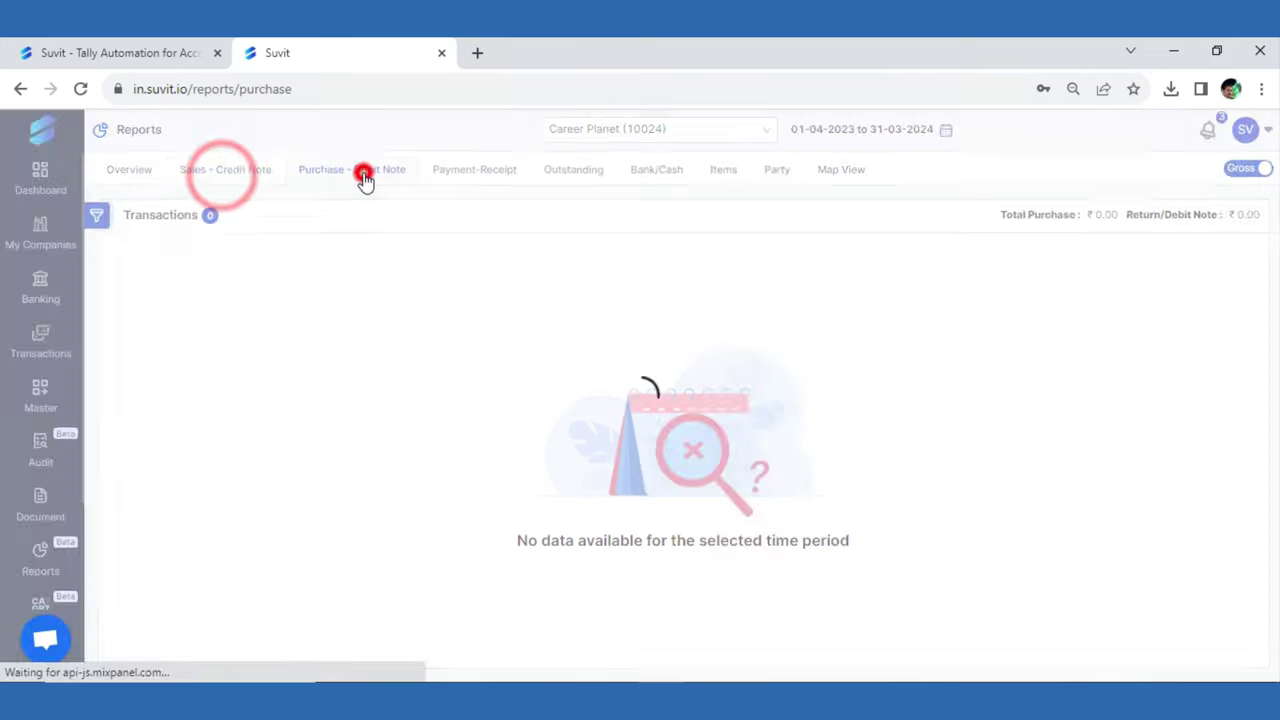
{"action": "left_click", "coordinate": [467, 175]}
{"action": "left_click", "coordinate": [578, 170]}
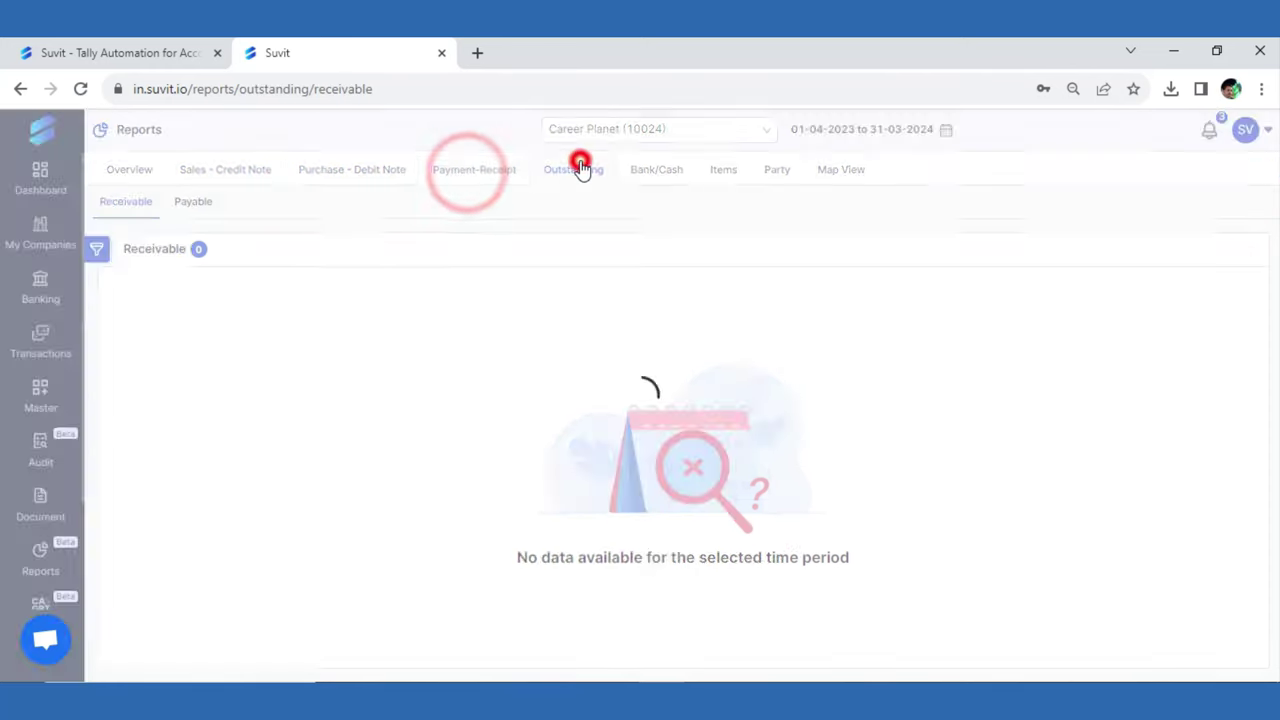
{"action": "left_click", "coordinate": [655, 172]}
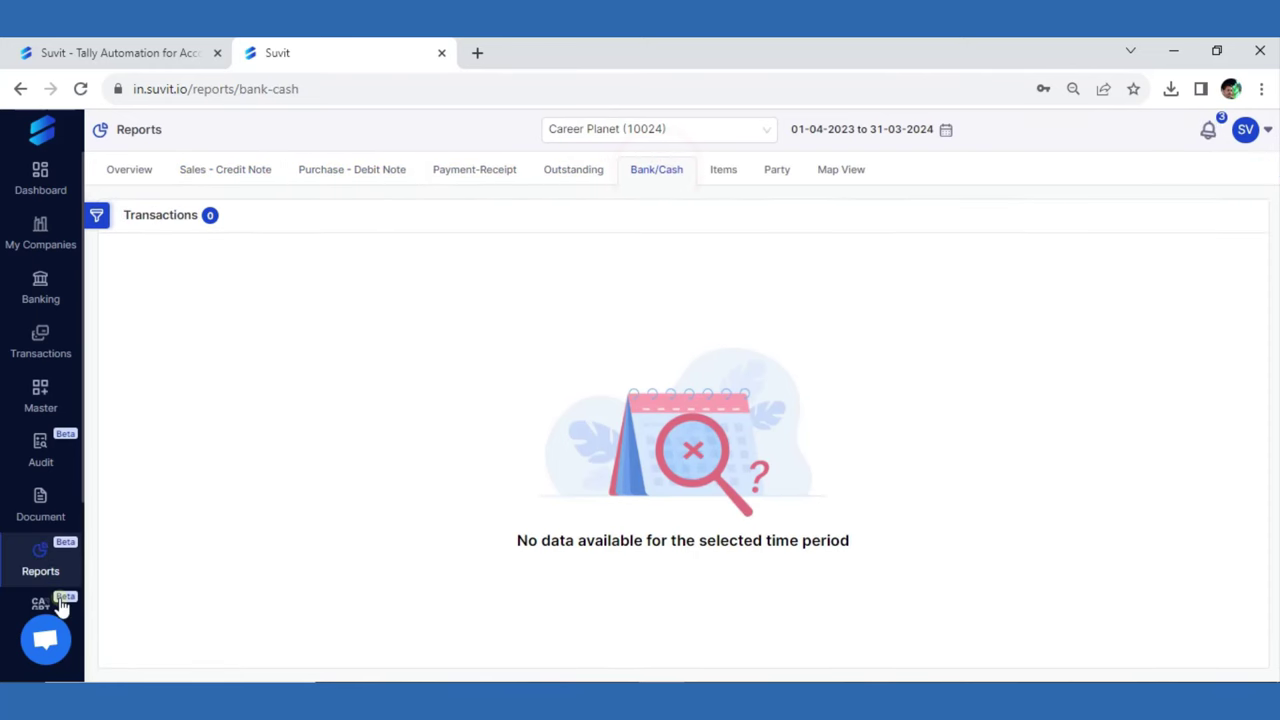
{"action": "left_click", "coordinate": [845, 170]}
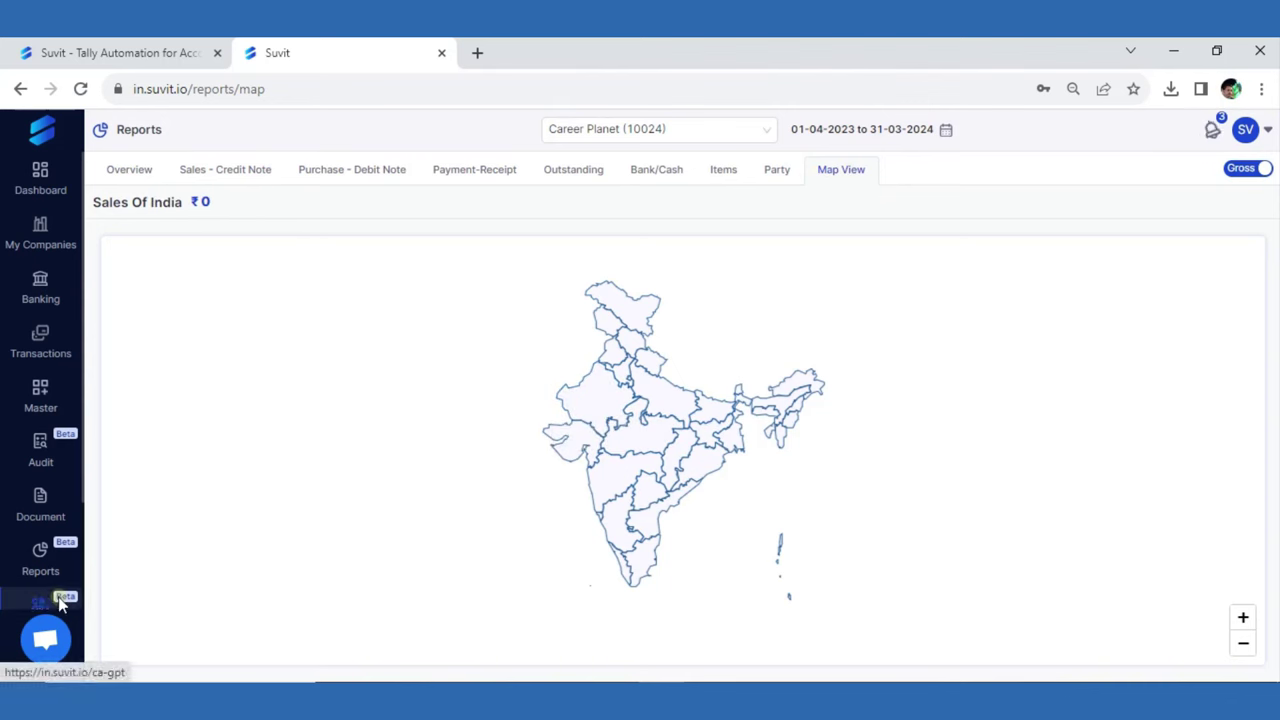
{"action": "left_click", "coordinate": [60, 601]}
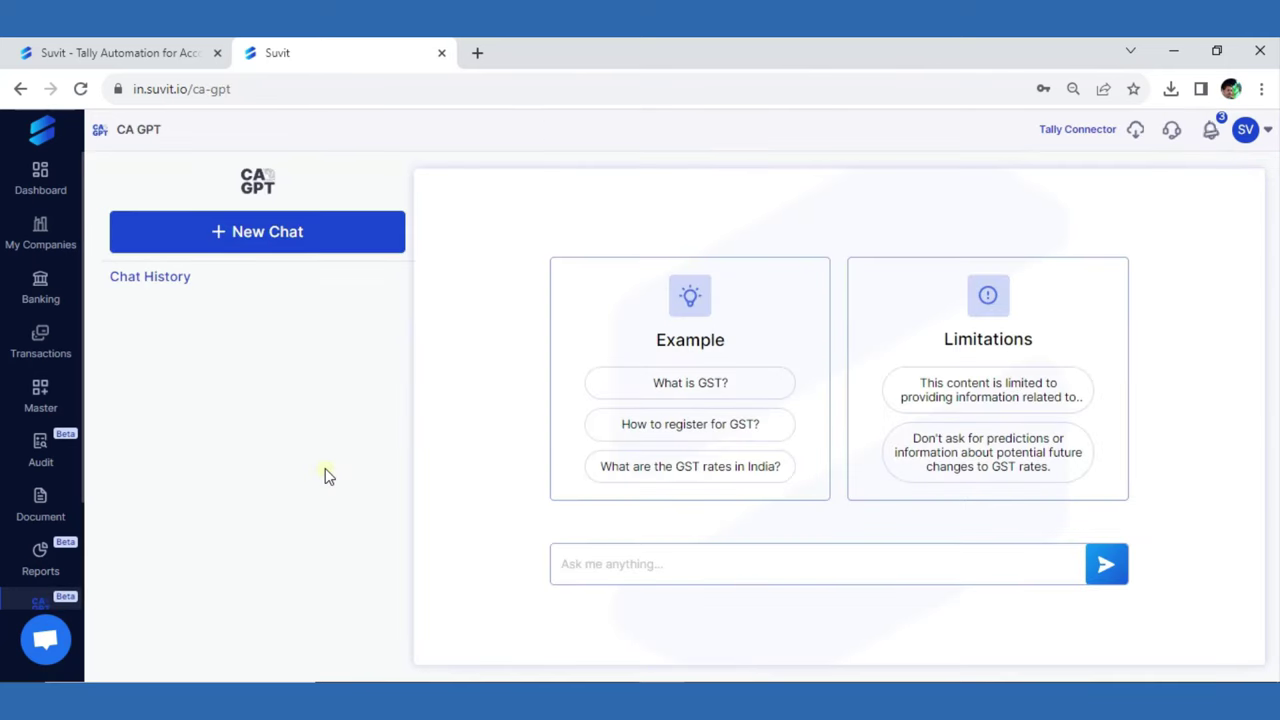
Focus CA GPT's Ask me anything box, then go to the Banking page
{"action": "left_click", "coordinate": [668, 541]}
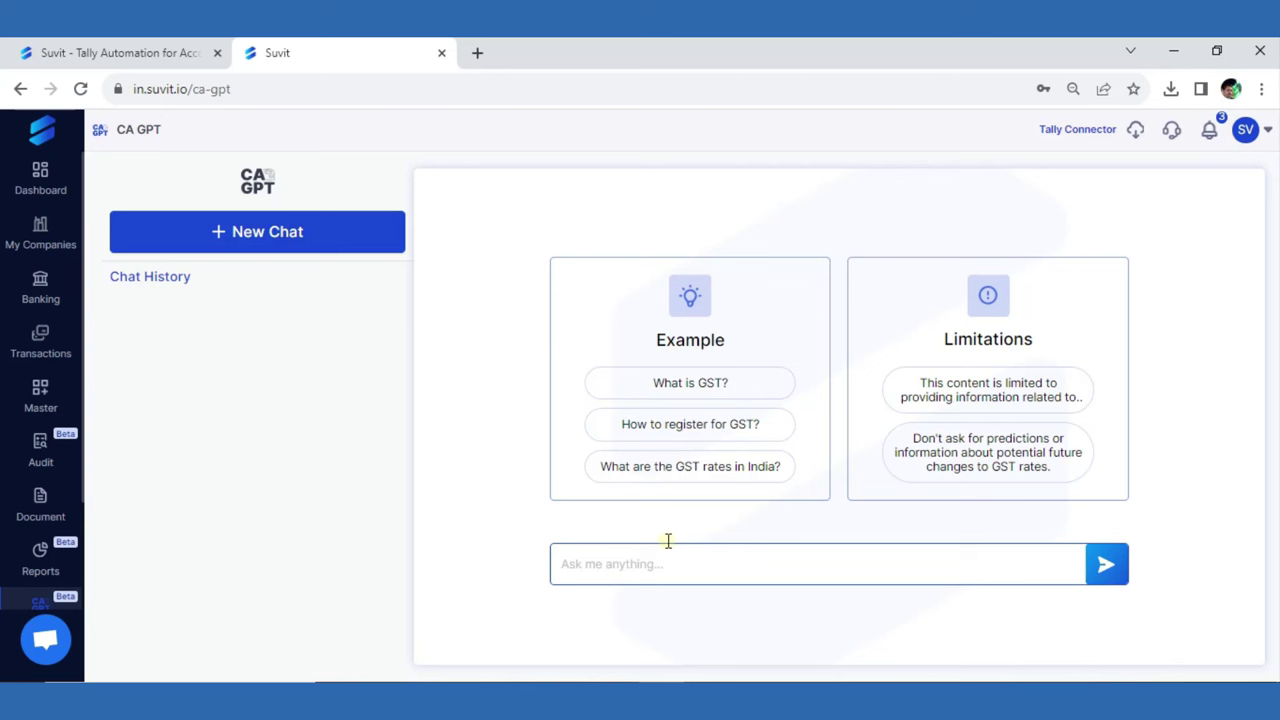
{"action": "left_click", "coordinate": [111, 301]}
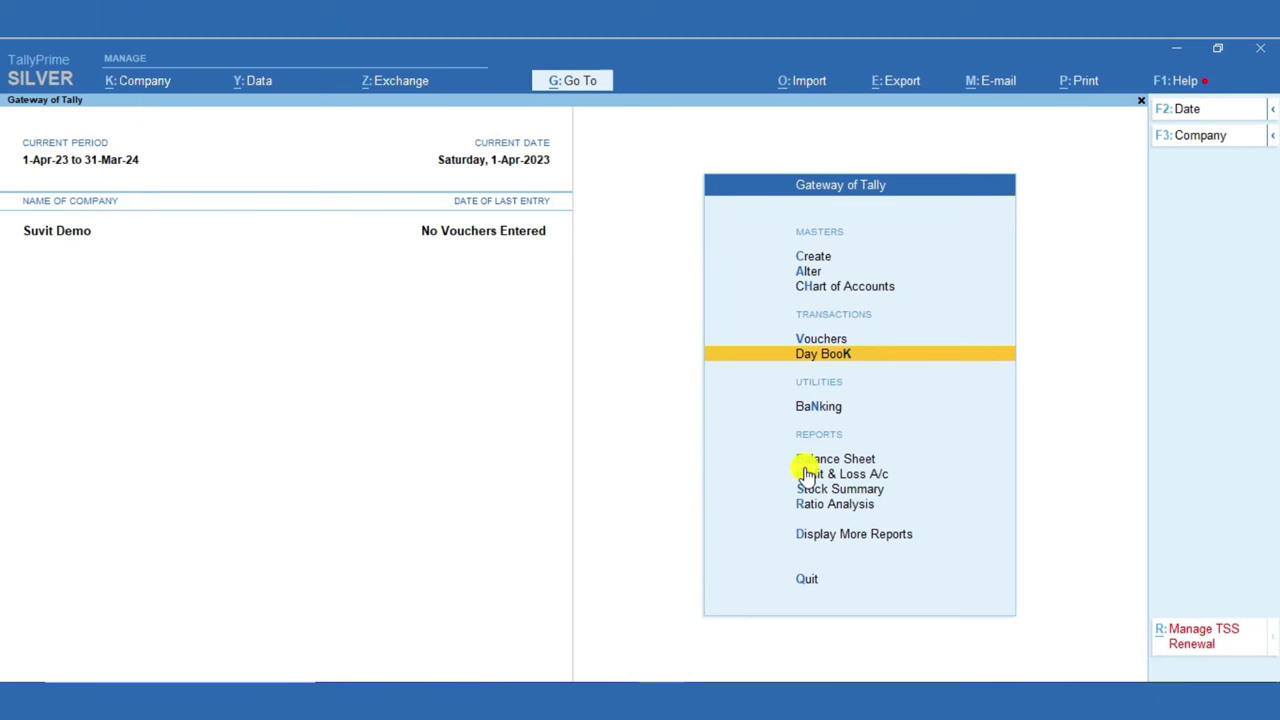
Confirm TallyPrime's Day Book has no entries for 1-Apr-23, then return to Suvit in Chrome
{"action": "key", "text": "Return"}
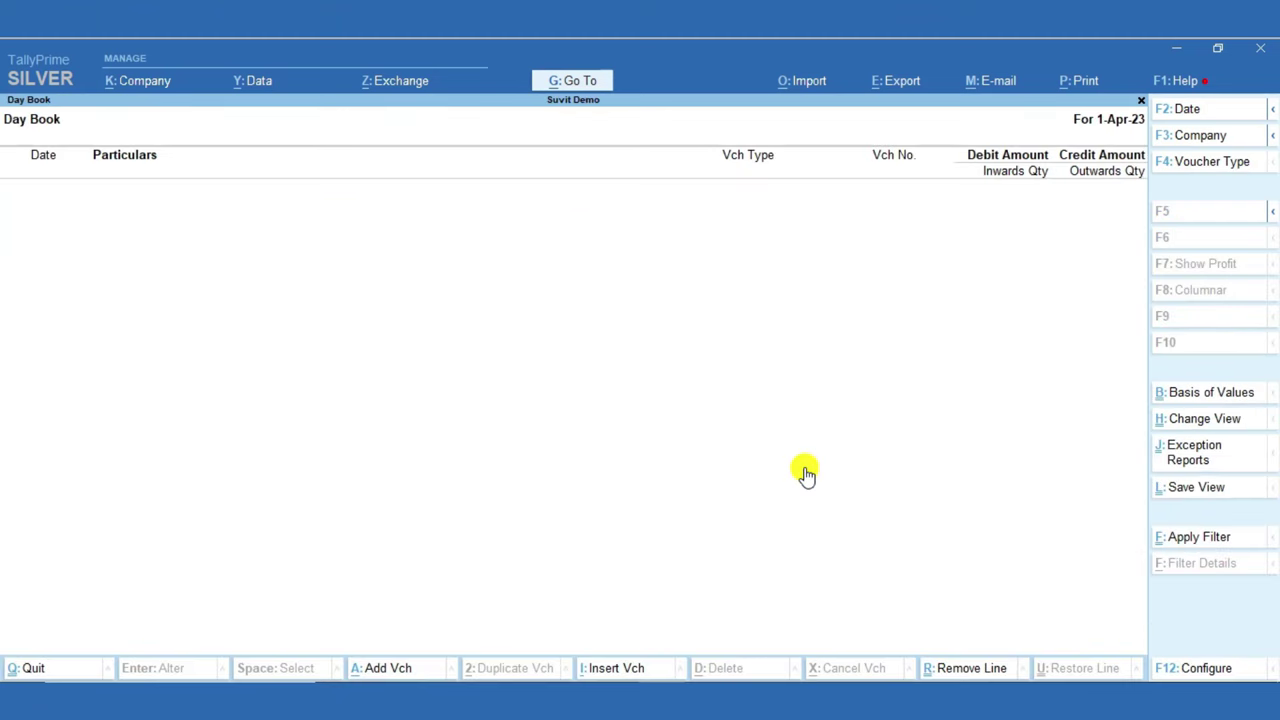
{"action": "key", "text": "F2"}
{"action": "key", "text": "Return"}
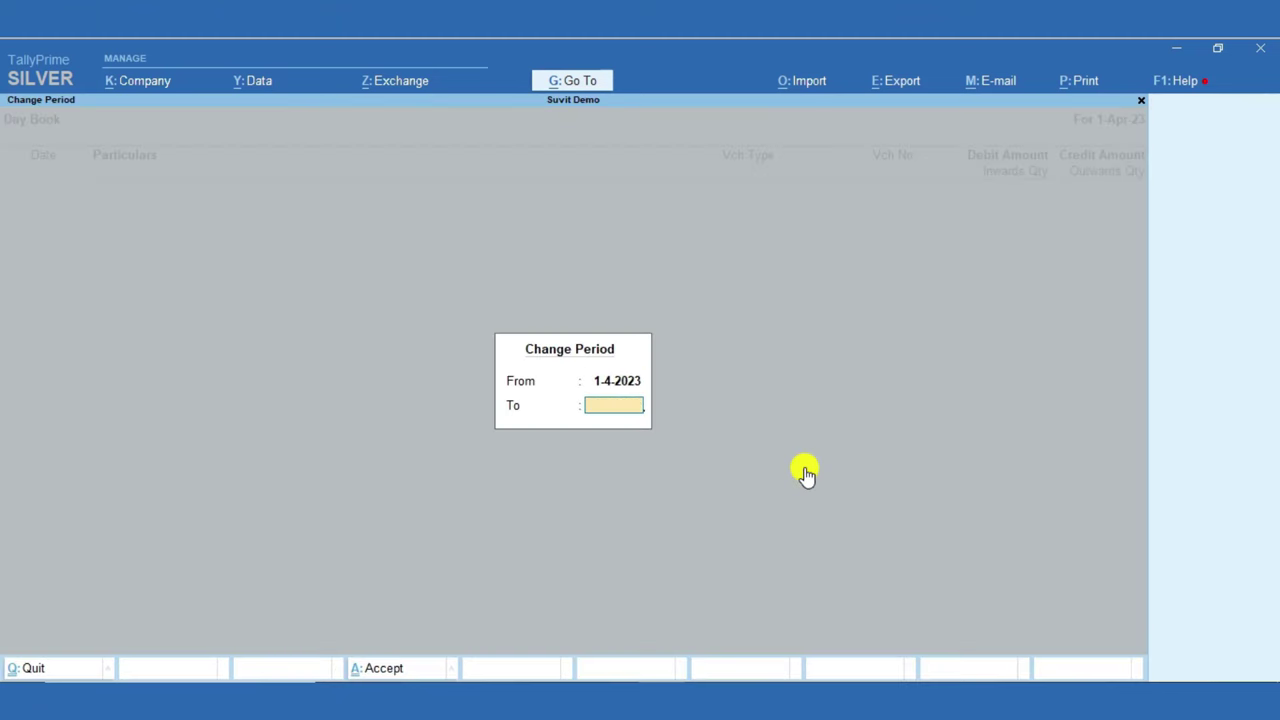
{"action": "key", "text": "Return"}
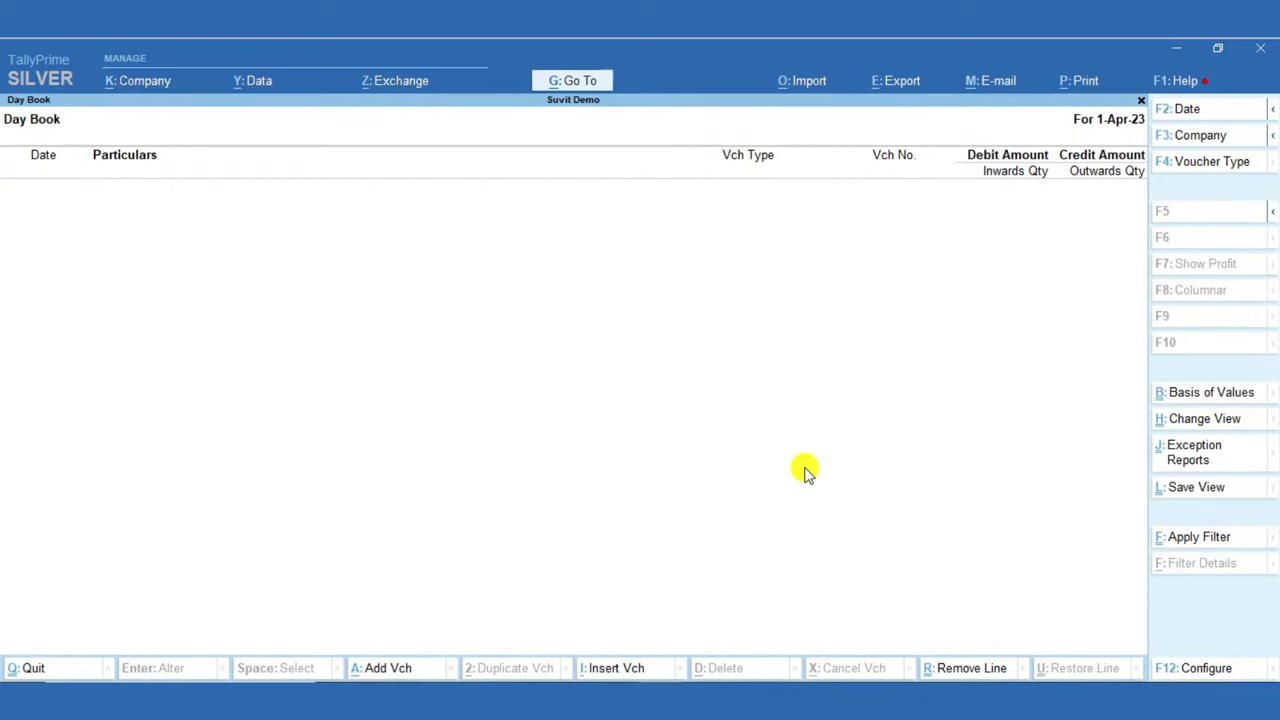
{"action": "left_click", "coordinate": [640, 690]}
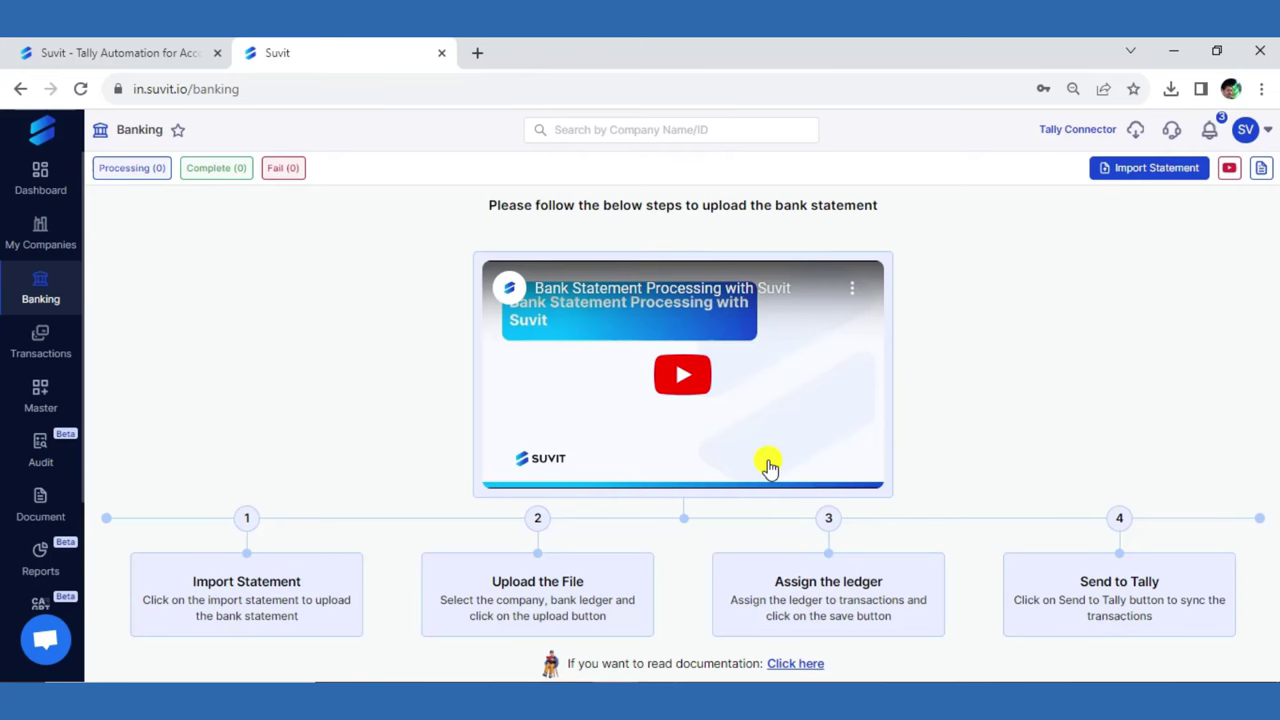
Open the IDBI statement PDF in Edge and scroll down to the last transaction, row 180
{"action": "left_click", "coordinate": [705, 692]}
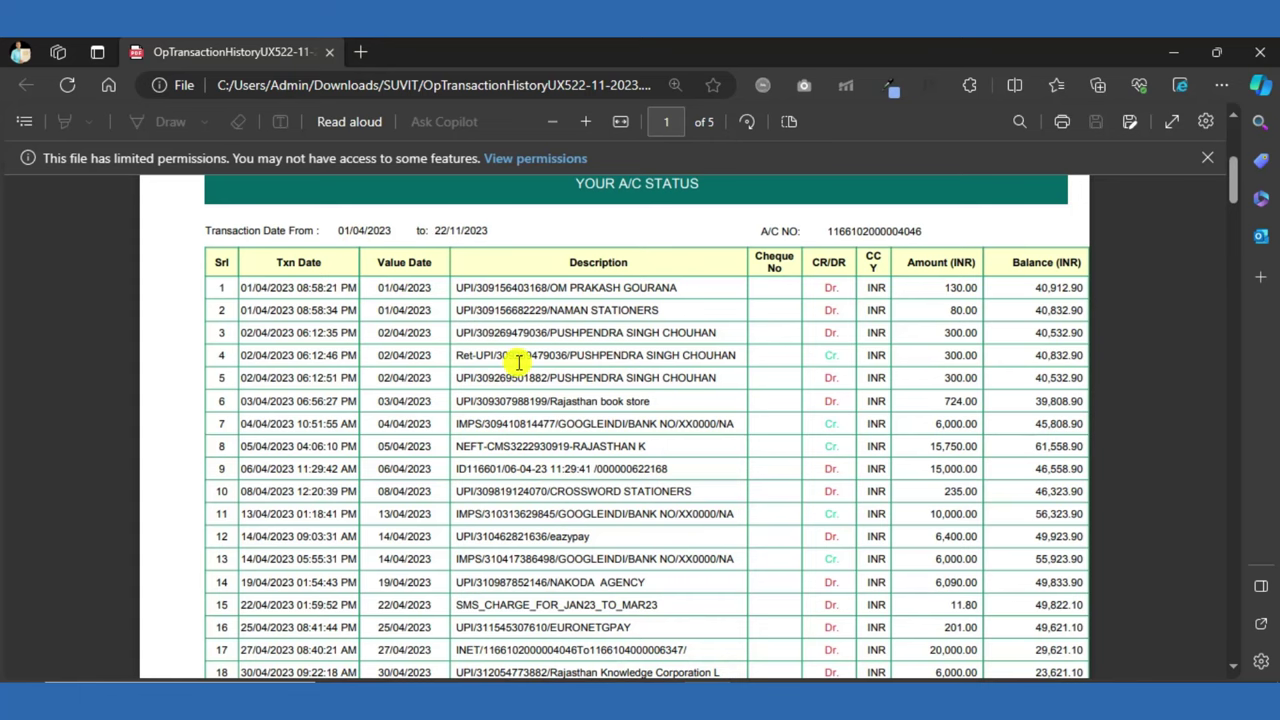
{"action": "scroll", "coordinate": [519, 362], "scroll_direction": "down", "scroll_amount": 3}
{"action": "scroll", "coordinate": [519, 362], "scroll_direction": "down", "scroll_amount": 3}
{"action": "scroll", "coordinate": [519, 362], "scroll_direction": "down", "scroll_amount": 3}
{"action": "scroll", "coordinate": [519, 362], "scroll_direction": "down", "scroll_amount": 3}
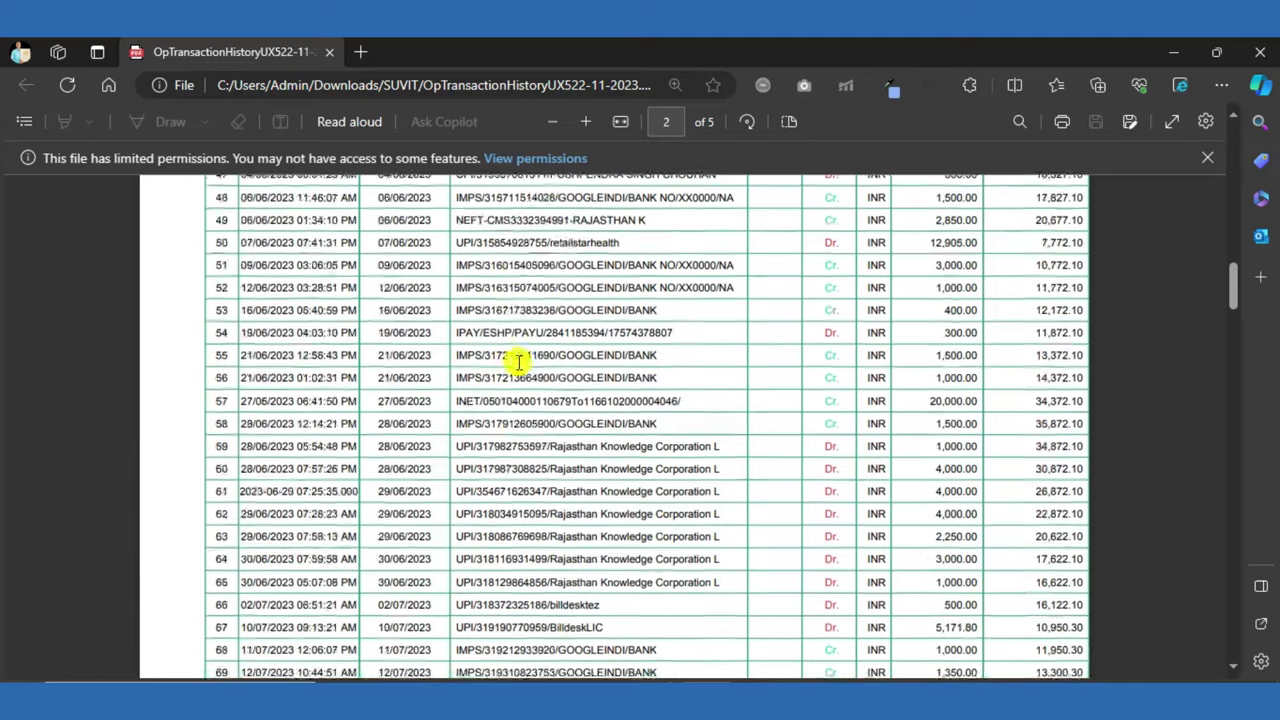
{"action": "scroll", "coordinate": [519, 362], "scroll_direction": "down", "scroll_amount": 4}
{"action": "scroll", "coordinate": [519, 362], "scroll_direction": "down", "scroll_amount": 4}
{"action": "scroll", "coordinate": [519, 362], "scroll_direction": "down", "scroll_amount": 4}
{"action": "scroll", "coordinate": [519, 362], "scroll_direction": "down", "scroll_amount": 4}
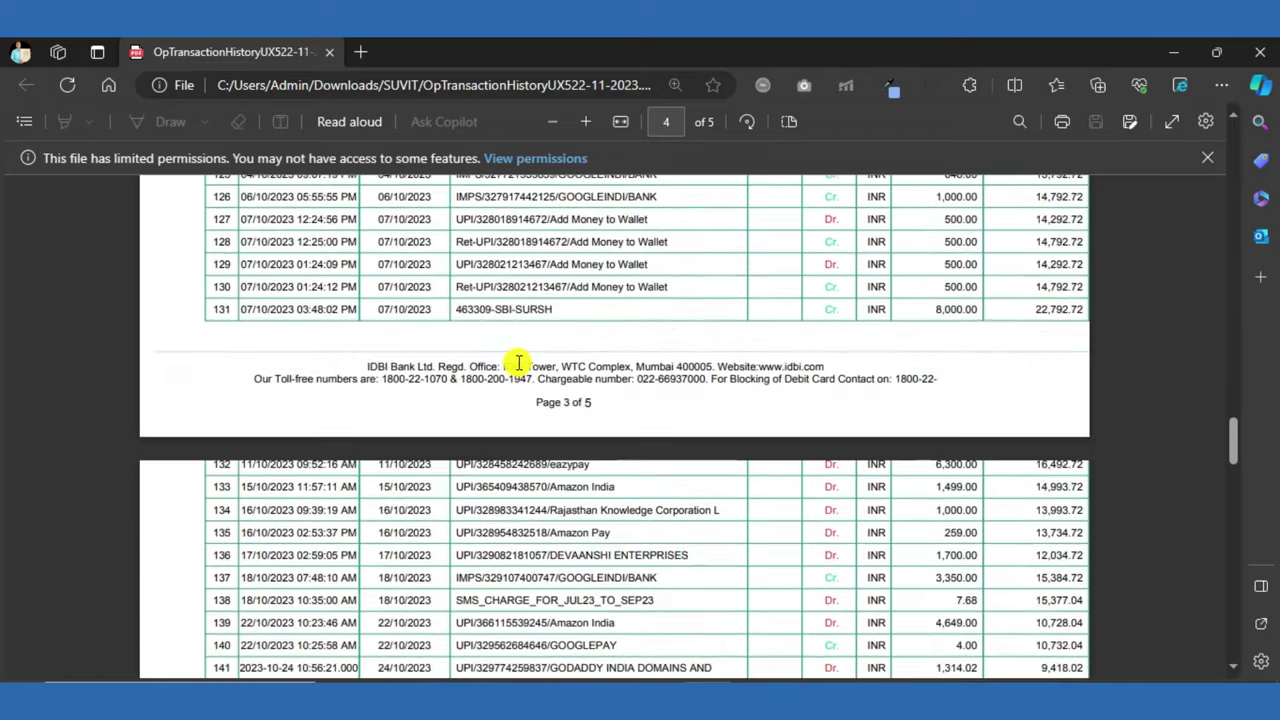
{"action": "scroll", "coordinate": [519, 362], "scroll_direction": "down", "scroll_amount": 4}
{"action": "scroll", "coordinate": [519, 362], "scroll_direction": "down", "scroll_amount": 4}
{"action": "scroll", "coordinate": [519, 362], "scroll_direction": "down", "scroll_amount": 4}
{"action": "scroll", "coordinate": [510, 366], "scroll_direction": "down", "scroll_amount": 1}
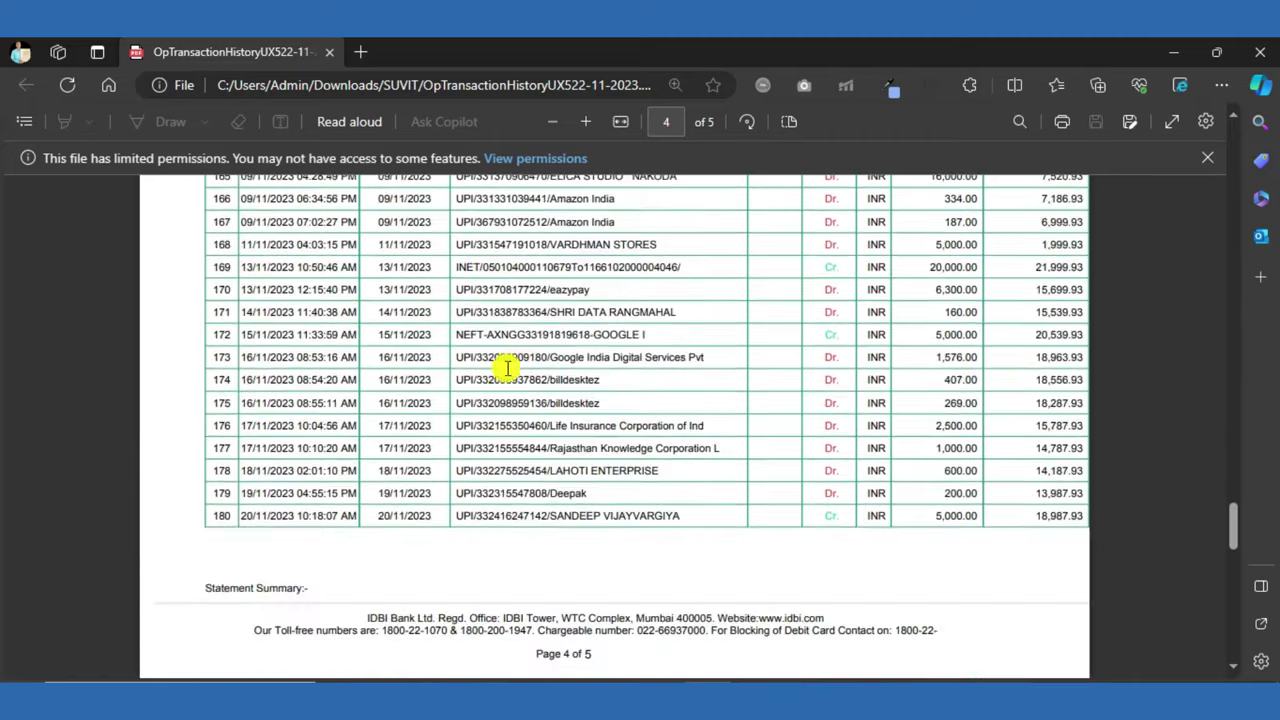
{"action": "left_click_drag", "start_coordinate": [213, 515], "coordinate": [275, 517]}
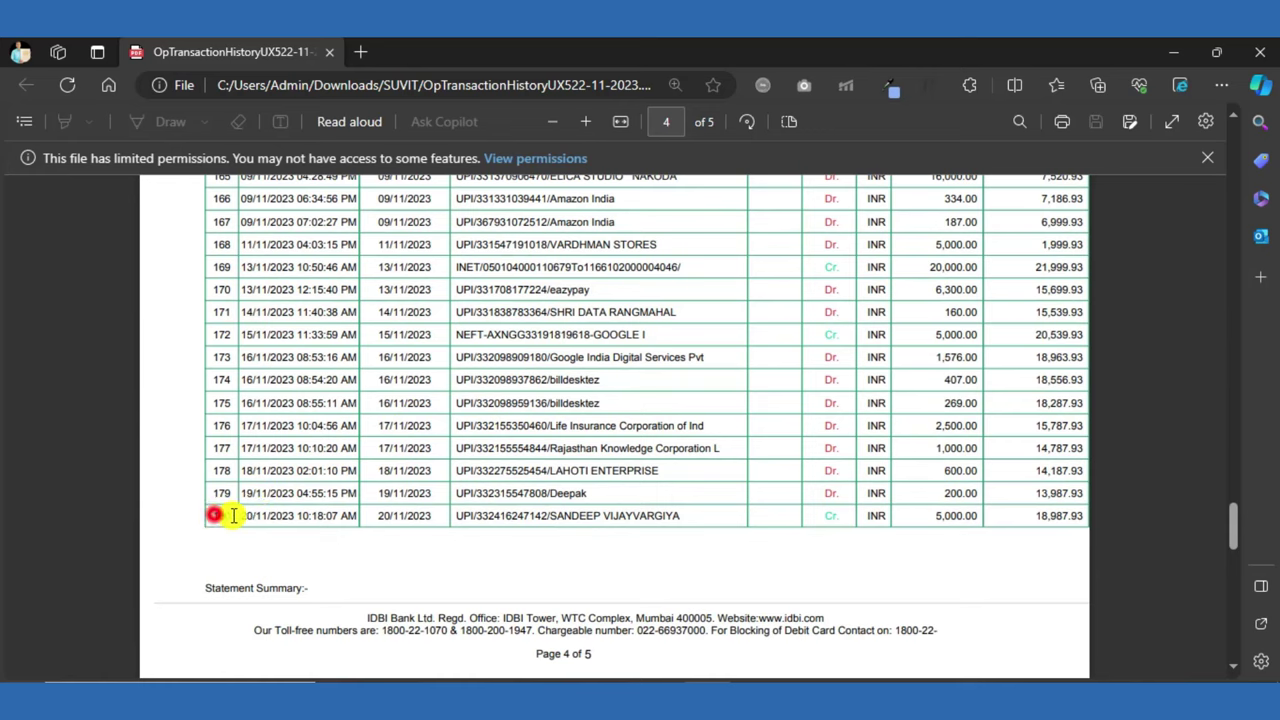
{"action": "left_click", "coordinate": [485, 497]}
Scroll back up through the five-page statement to the first transaction
{"action": "scroll", "coordinate": [492, 496], "scroll_direction": "up", "scroll_amount": 2}
{"action": "scroll", "coordinate": [494, 496], "scroll_direction": "up", "scroll_amount": 3}
{"action": "scroll", "coordinate": [497, 497], "scroll_direction": "up", "scroll_amount": 5}
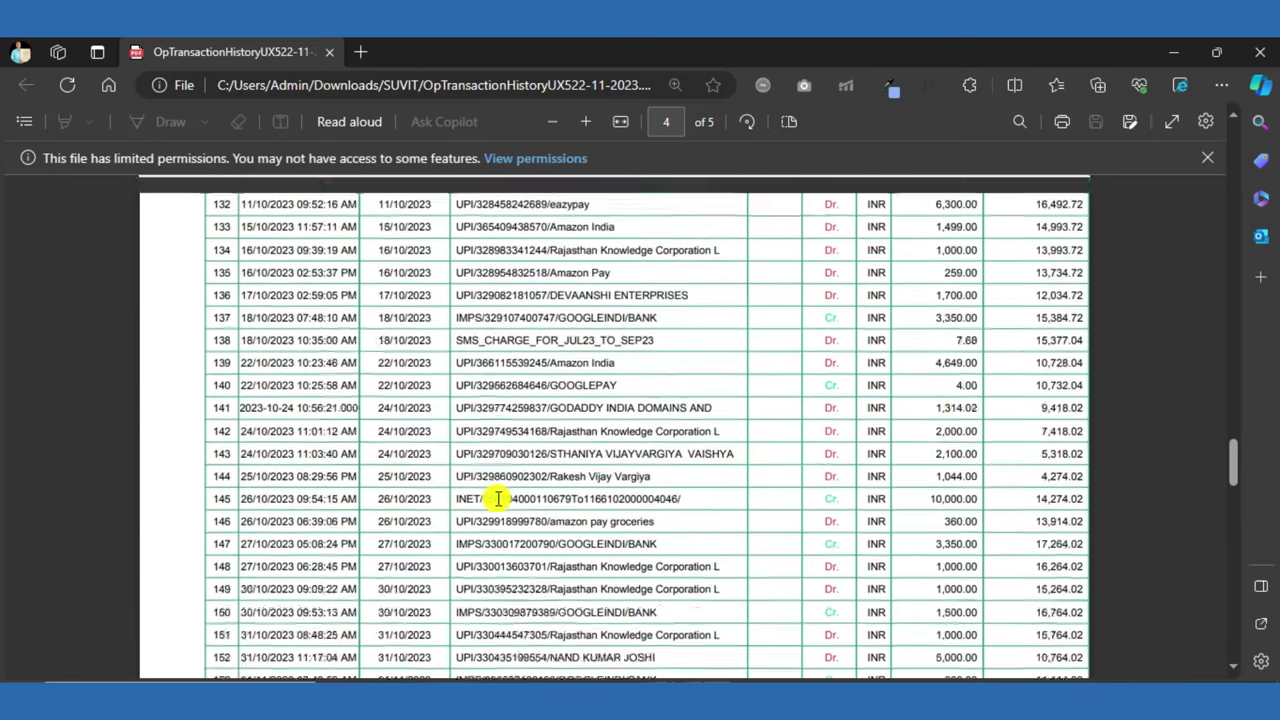
{"action": "scroll", "coordinate": [497, 497], "scroll_direction": "up", "scroll_amount": 4}
{"action": "scroll", "coordinate": [497, 497], "scroll_direction": "up", "scroll_amount": 3}
{"action": "scroll", "coordinate": [497, 497], "scroll_direction": "up", "scroll_amount": 3}
{"action": "scroll", "coordinate": [497, 497], "scroll_direction": "up", "scroll_amount": 3}
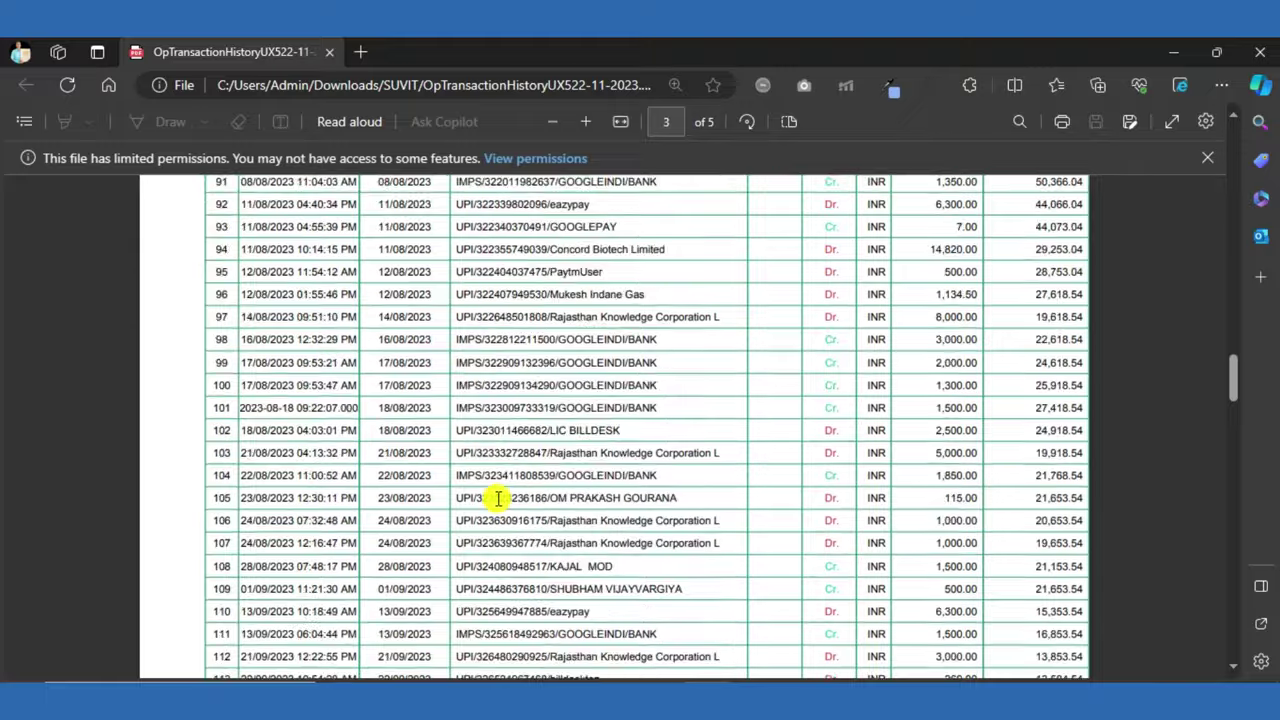
{"action": "scroll", "coordinate": [497, 497], "scroll_direction": "up", "scroll_amount": 4}
{"action": "scroll", "coordinate": [497, 497], "scroll_direction": "up", "scroll_amount": 4}
{"action": "scroll", "coordinate": [497, 497], "scroll_direction": "up", "scroll_amount": 4}
{"action": "scroll", "coordinate": [497, 497], "scroll_direction": "up", "scroll_amount": 2}
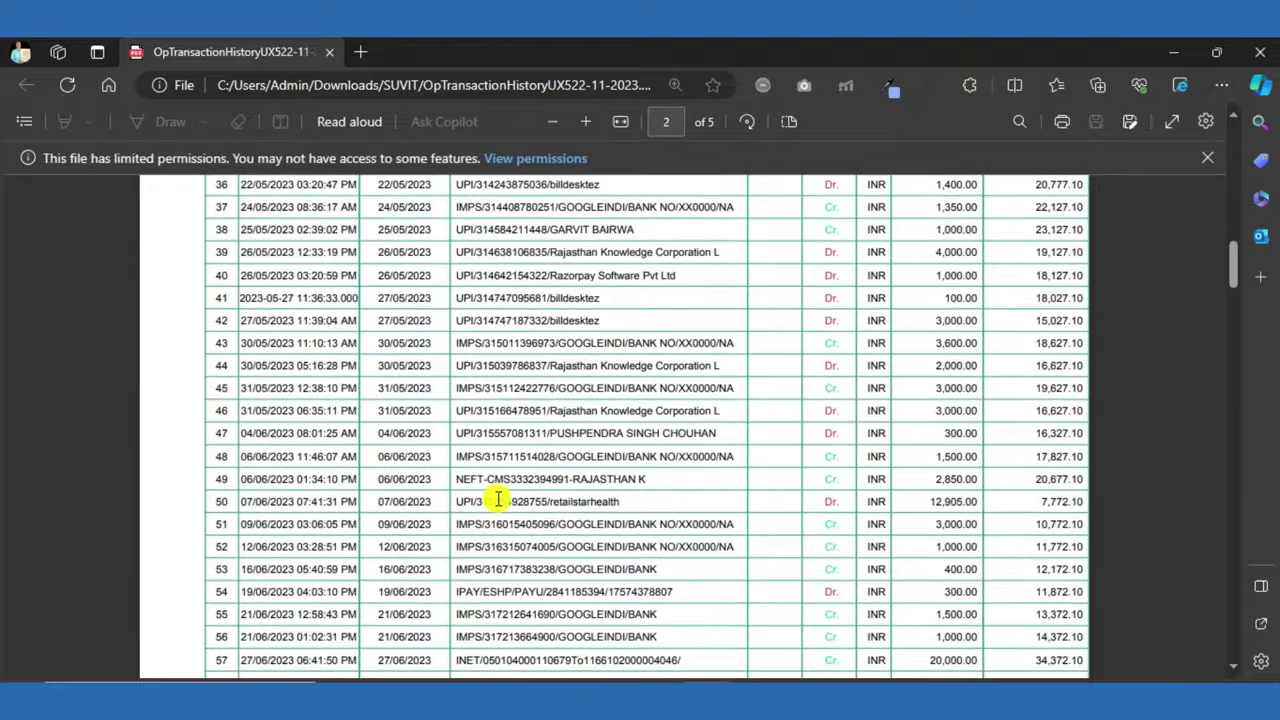
{"action": "scroll", "coordinate": [497, 497], "scroll_direction": "up", "scroll_amount": 4}
{"action": "scroll", "coordinate": [497, 497], "scroll_direction": "up", "scroll_amount": 3}
{"action": "scroll", "coordinate": [497, 497], "scroll_direction": "up", "scroll_amount": 3}
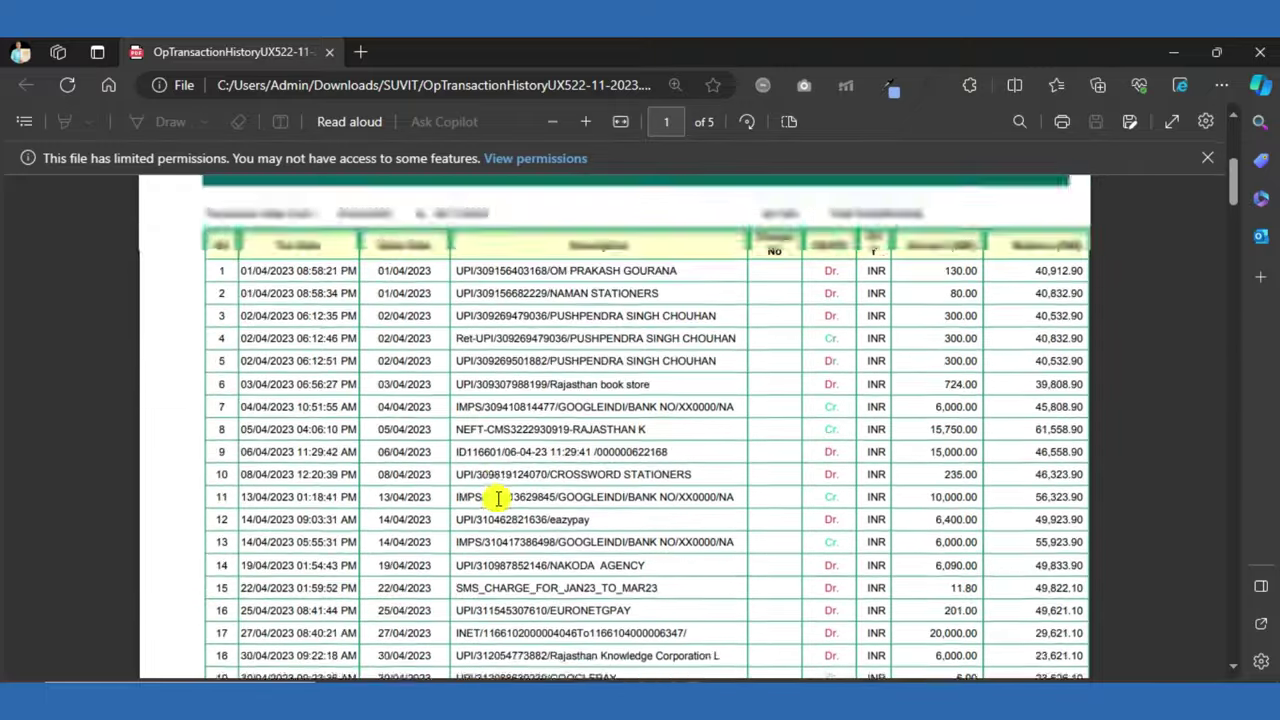
{"action": "scroll", "coordinate": [497, 497], "scroll_direction": "up", "scroll_amount": 1}
{"action": "scroll", "coordinate": [497, 497], "scroll_direction": "down", "scroll_amount": 2}
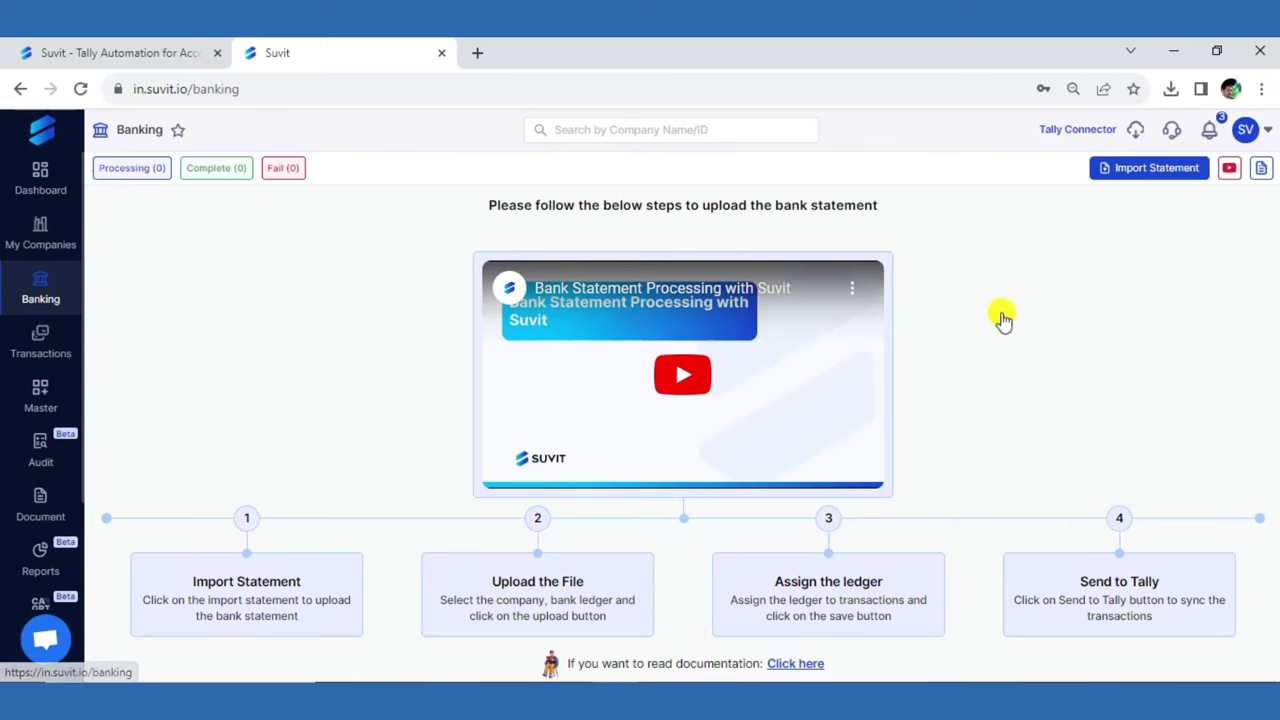
Start an Import Statement for Suvit Demo (100036) with IDBI BANK and browse for the file
{"action": "left_click", "coordinate": [1145, 170]}
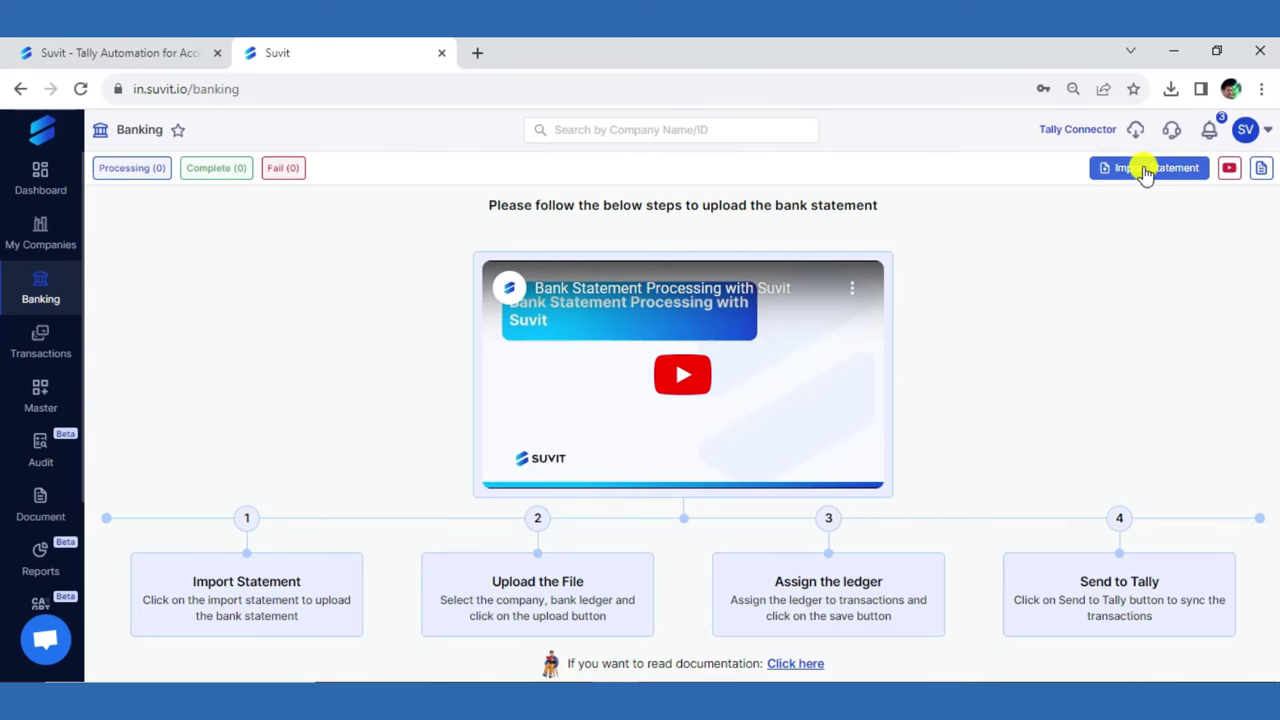
{"action": "left_click", "coordinate": [1145, 170]}
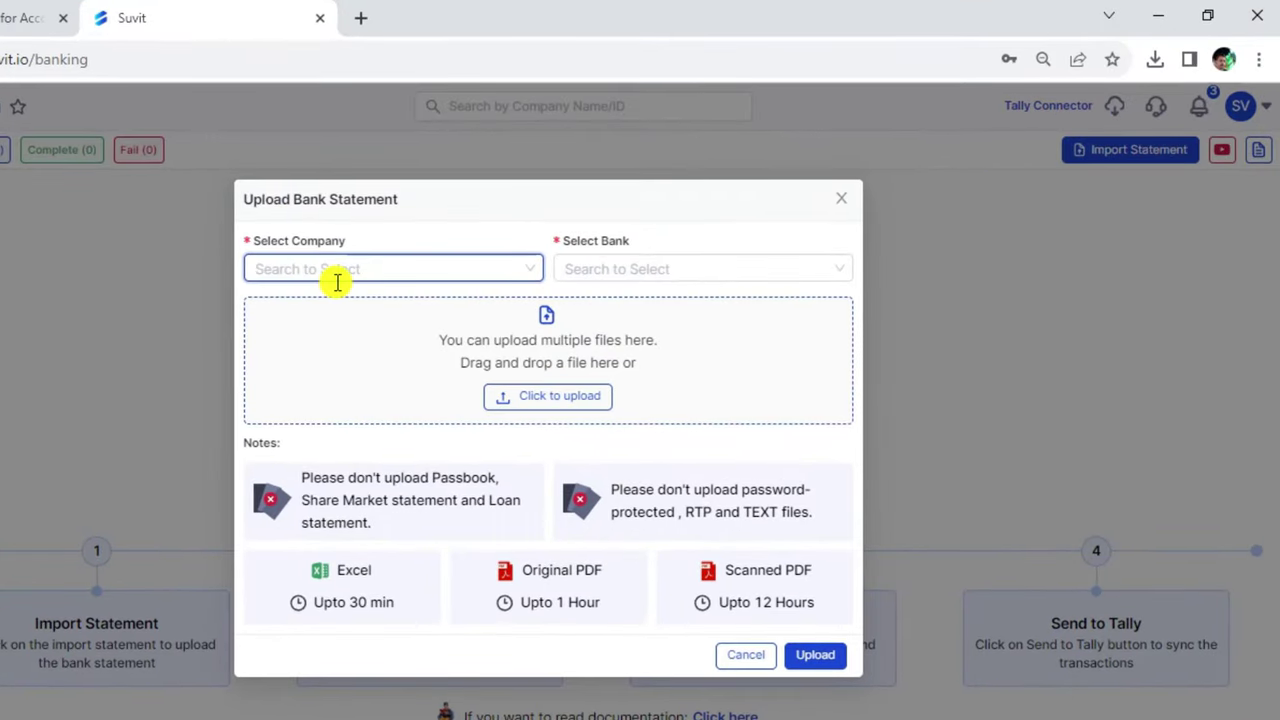
{"action": "left_click", "coordinate": [525, 268]}
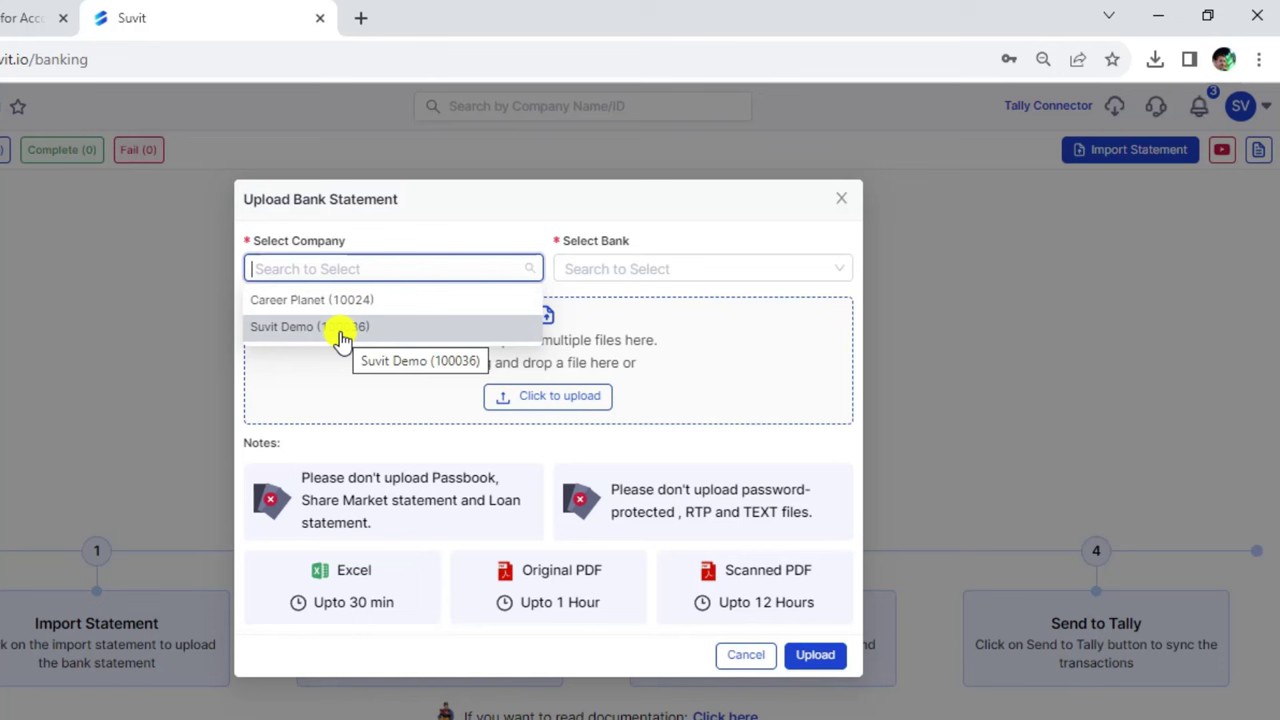
{"action": "left_click", "coordinate": [341, 338]}
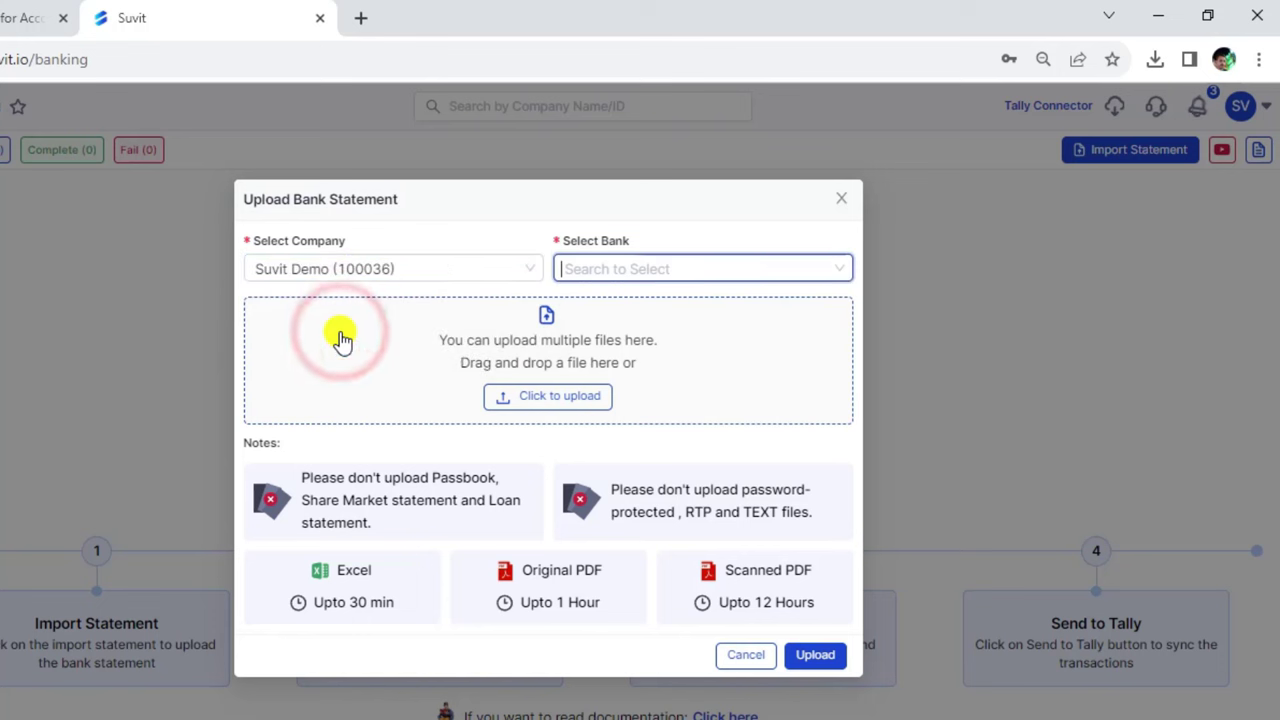
{"action": "left_click", "coordinate": [838, 268]}
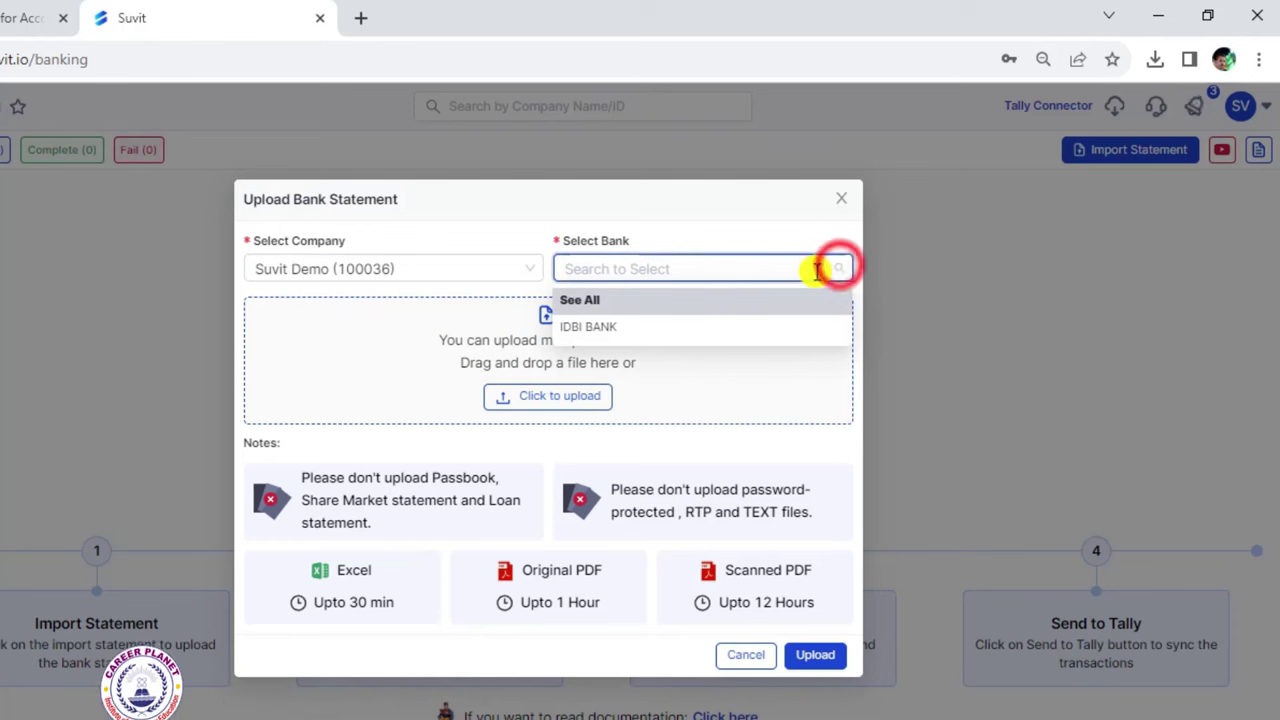
{"action": "left_click", "coordinate": [610, 330]}
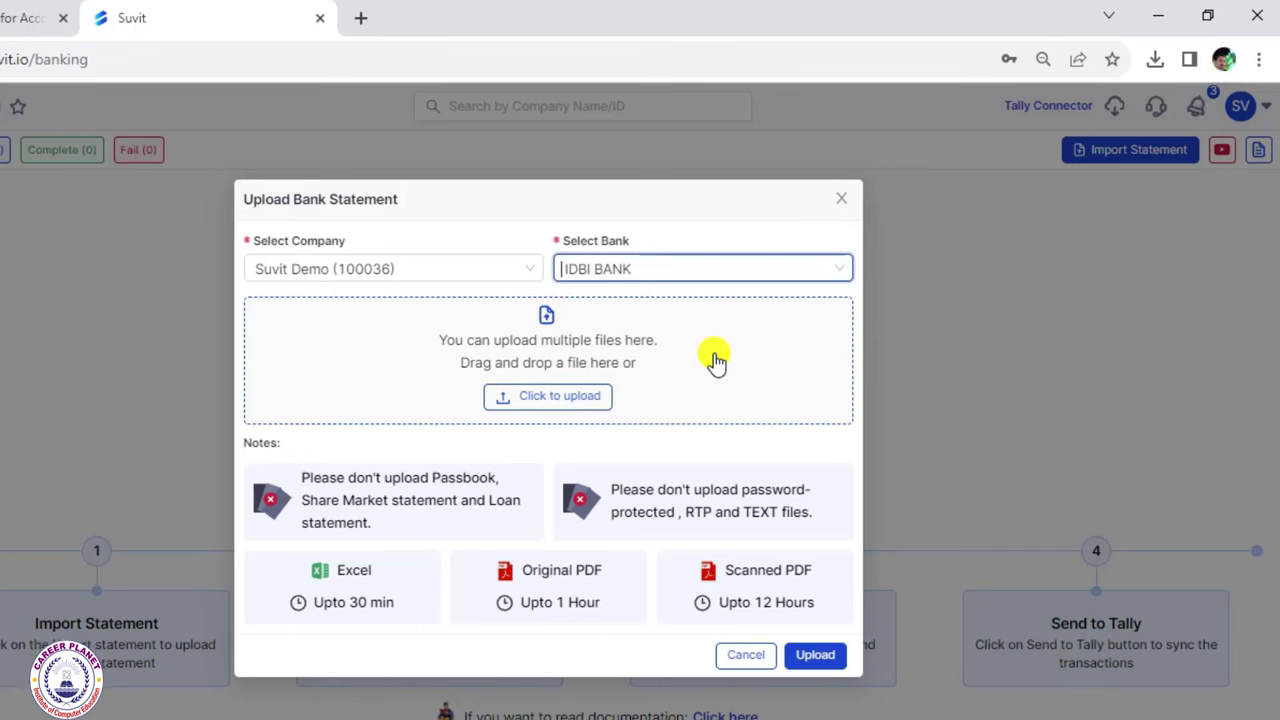
{"action": "left_click", "coordinate": [567, 400]}
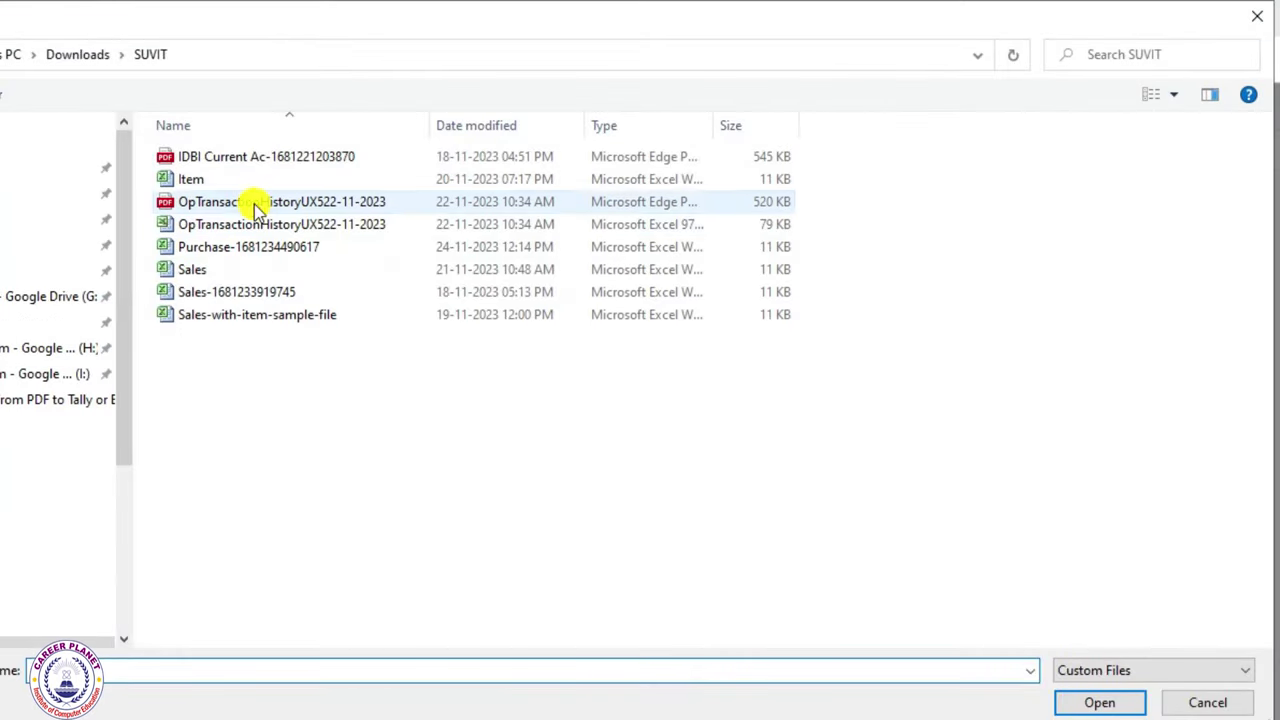
Attach the OpTransactionHistoryUX522-11-2023 PDF and upload it for processing
{"action": "left_click", "coordinate": [251, 202]}
{"action": "left_click", "coordinate": [1090, 704]}
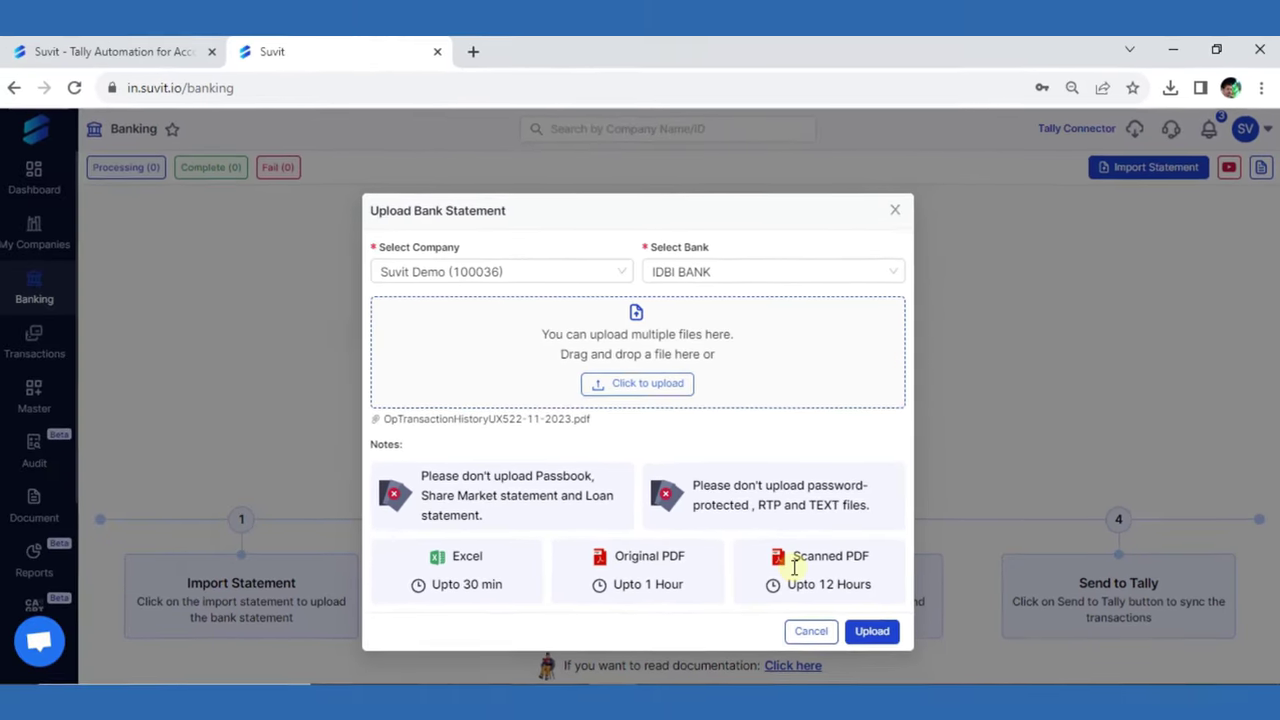
{"action": "left_click", "coordinate": [870, 636]}
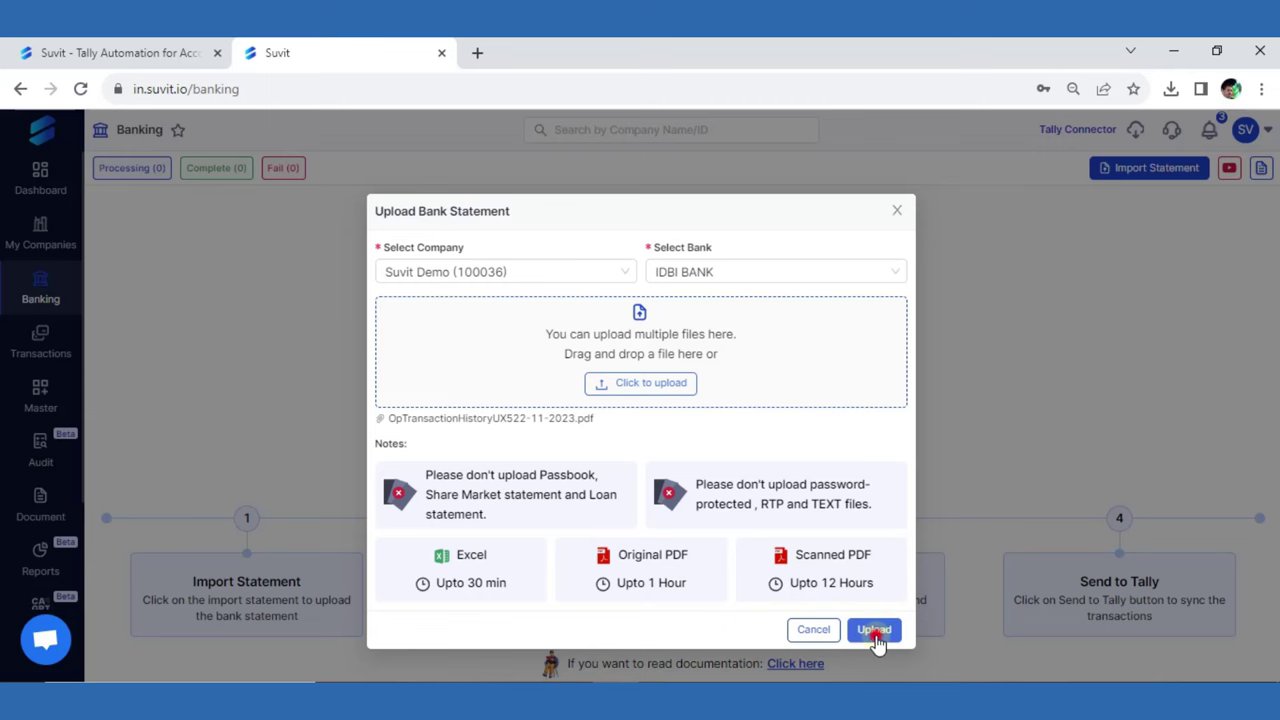
{"action": "left_click", "coordinate": [874, 630]}
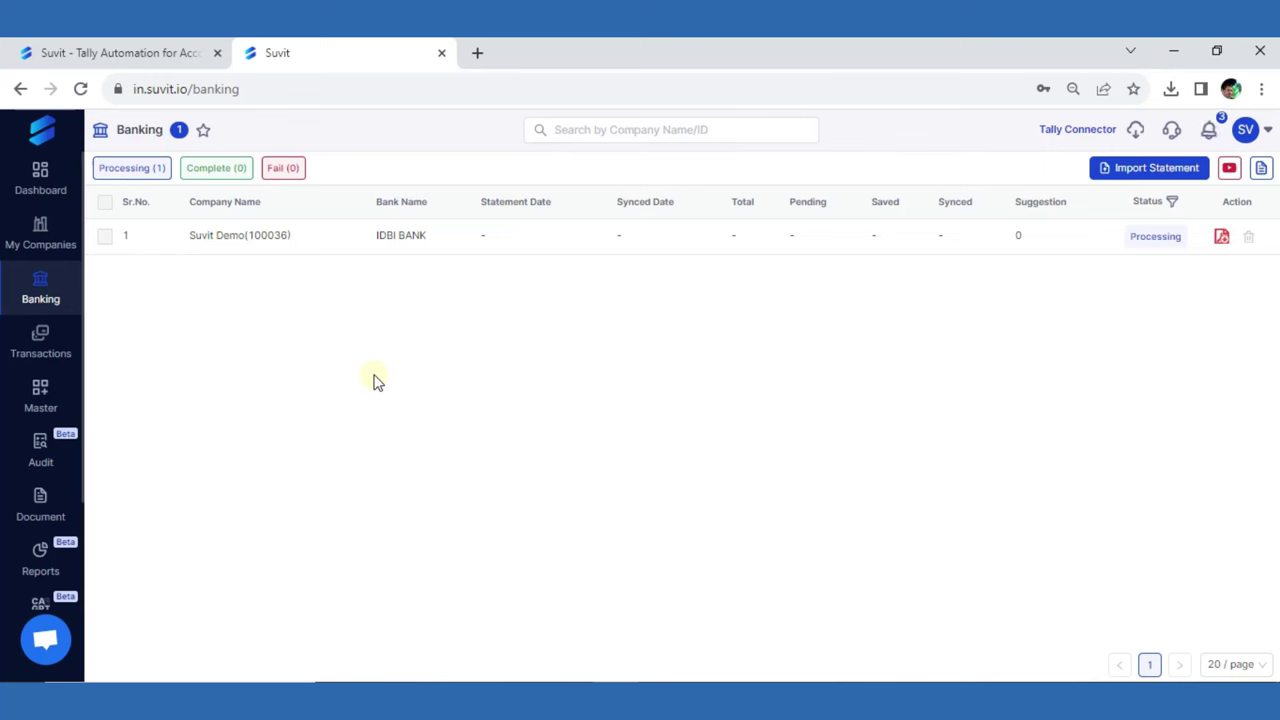
{"action": "left_click", "coordinate": [1172, 135]}
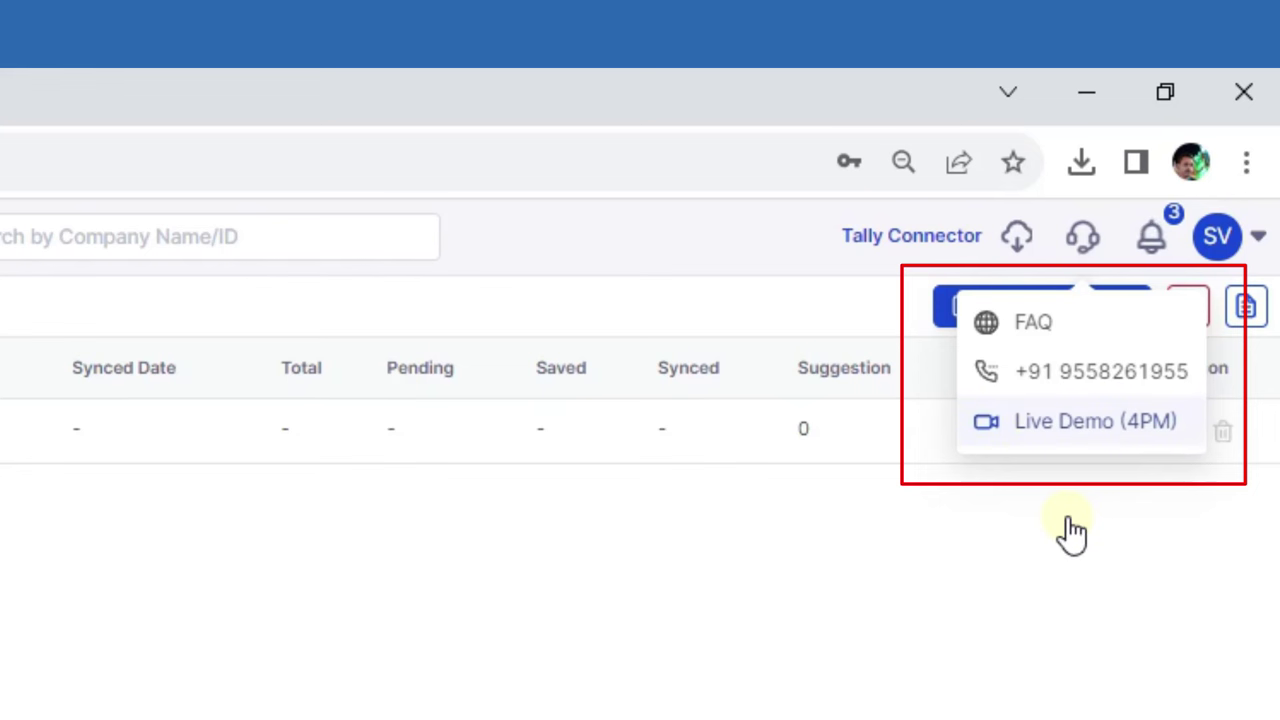
{"action": "left_click", "coordinate": [1049, 578]}
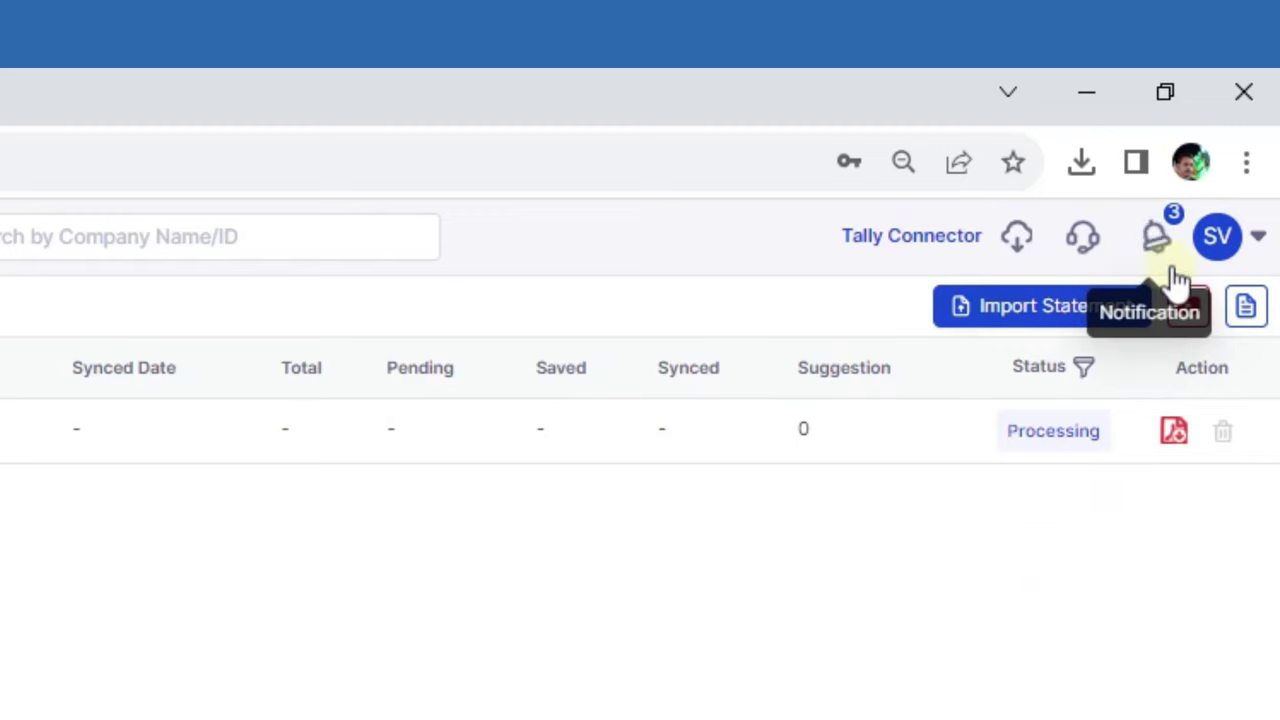
{"action": "left_click", "coordinate": [1238, 256]}
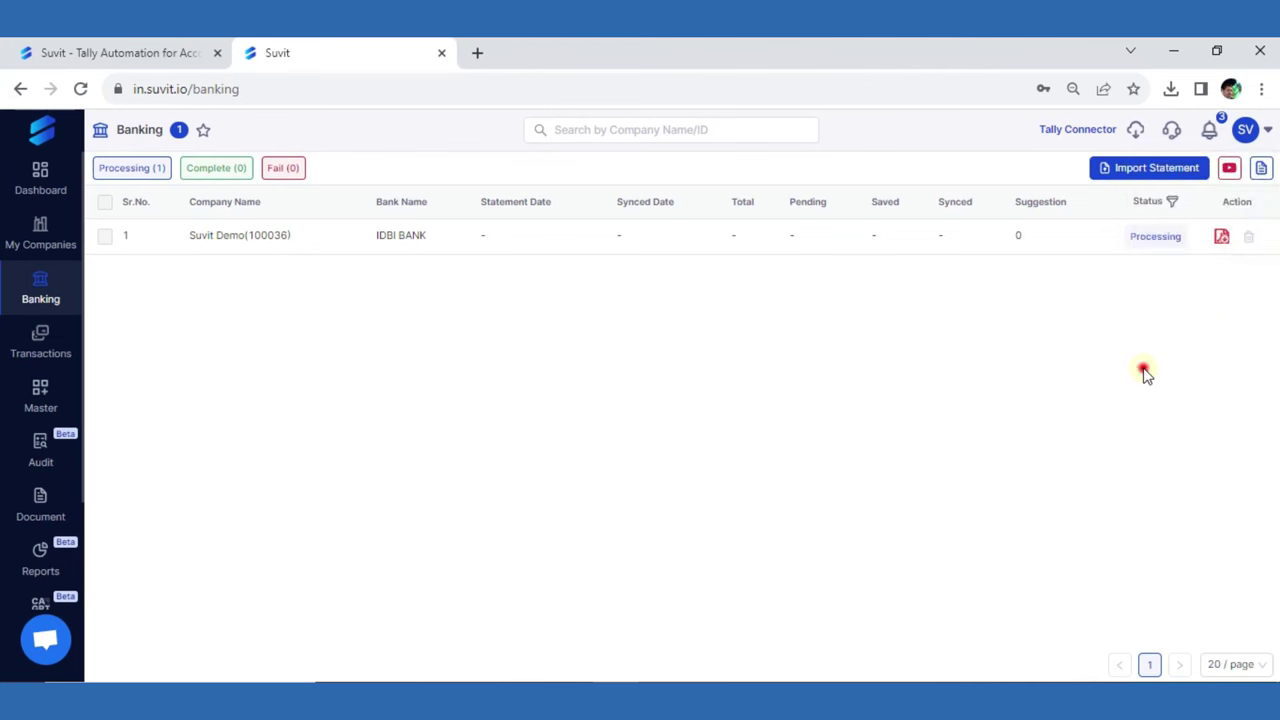
{"action": "left_click", "coordinate": [1145, 372]}
{"action": "left_click", "coordinate": [1229, 170]}
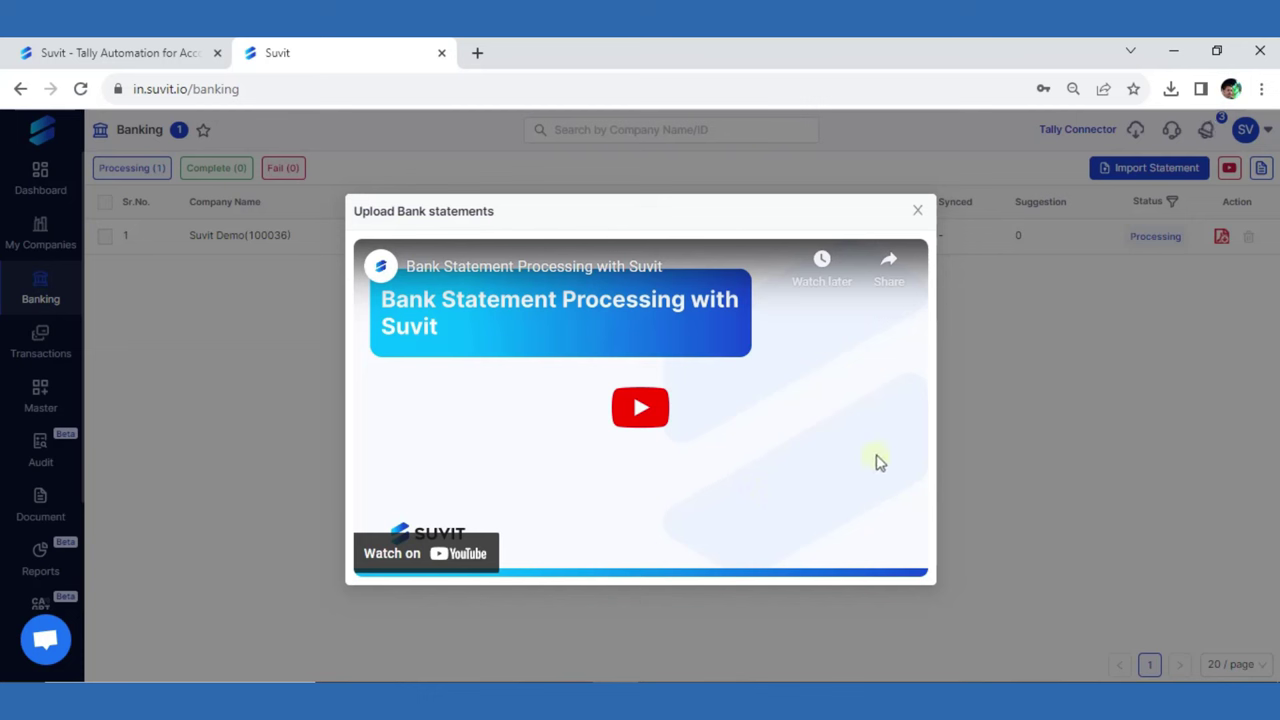
{"action": "left_click", "coordinate": [1066, 381]}
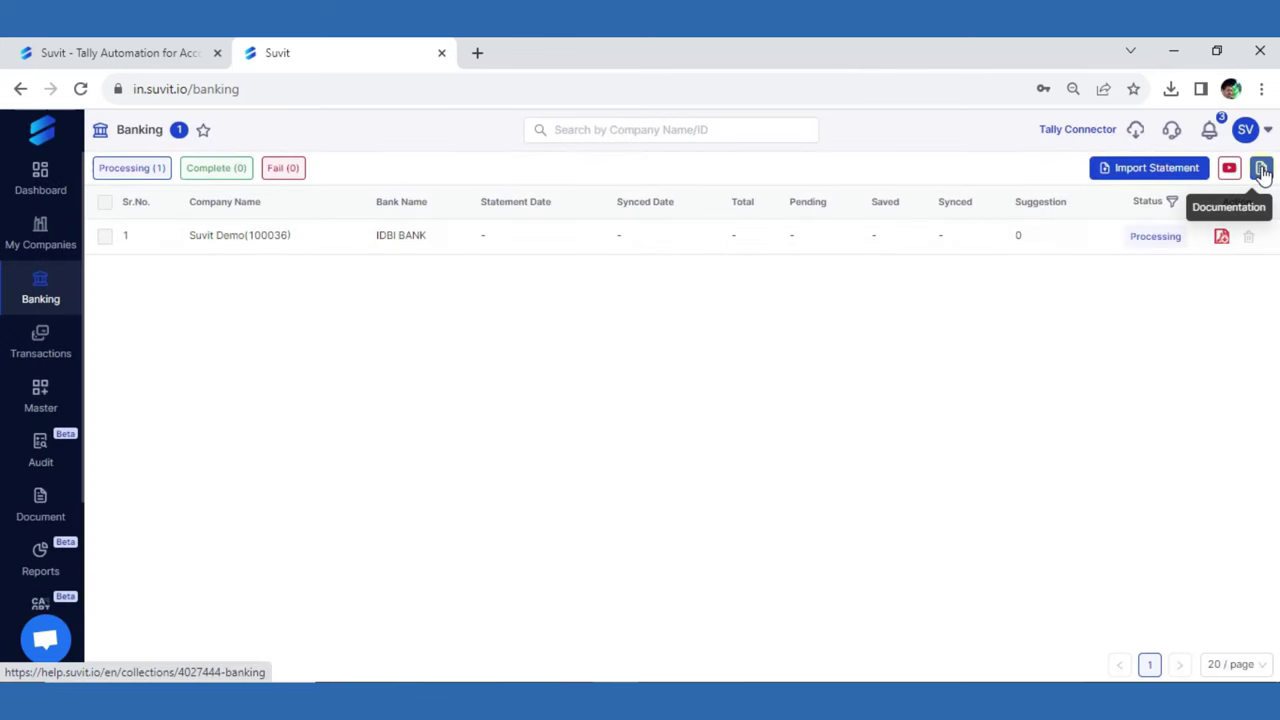
{"action": "left_click", "coordinate": [1262, 170]}
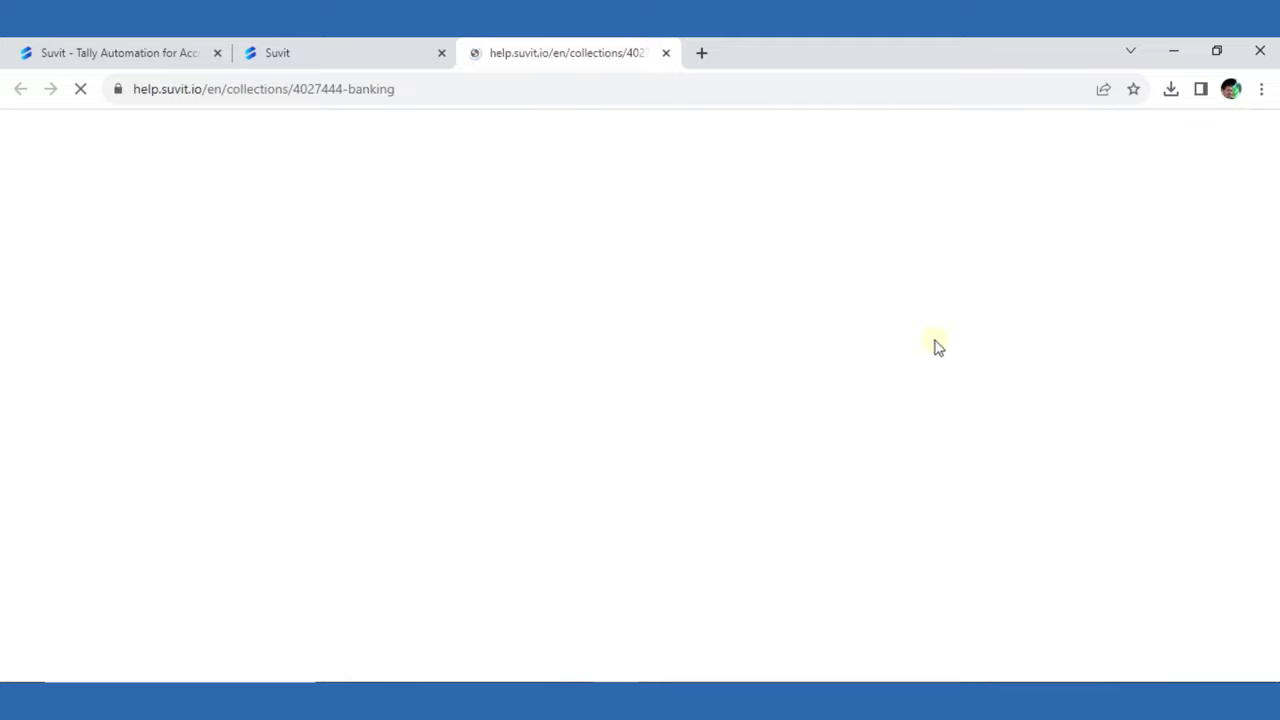
{"action": "scroll", "coordinate": [737, 449], "scroll_direction": "down", "scroll_amount": 1}
{"action": "scroll", "coordinate": [737, 449], "scroll_direction": "down", "scroll_amount": 2}
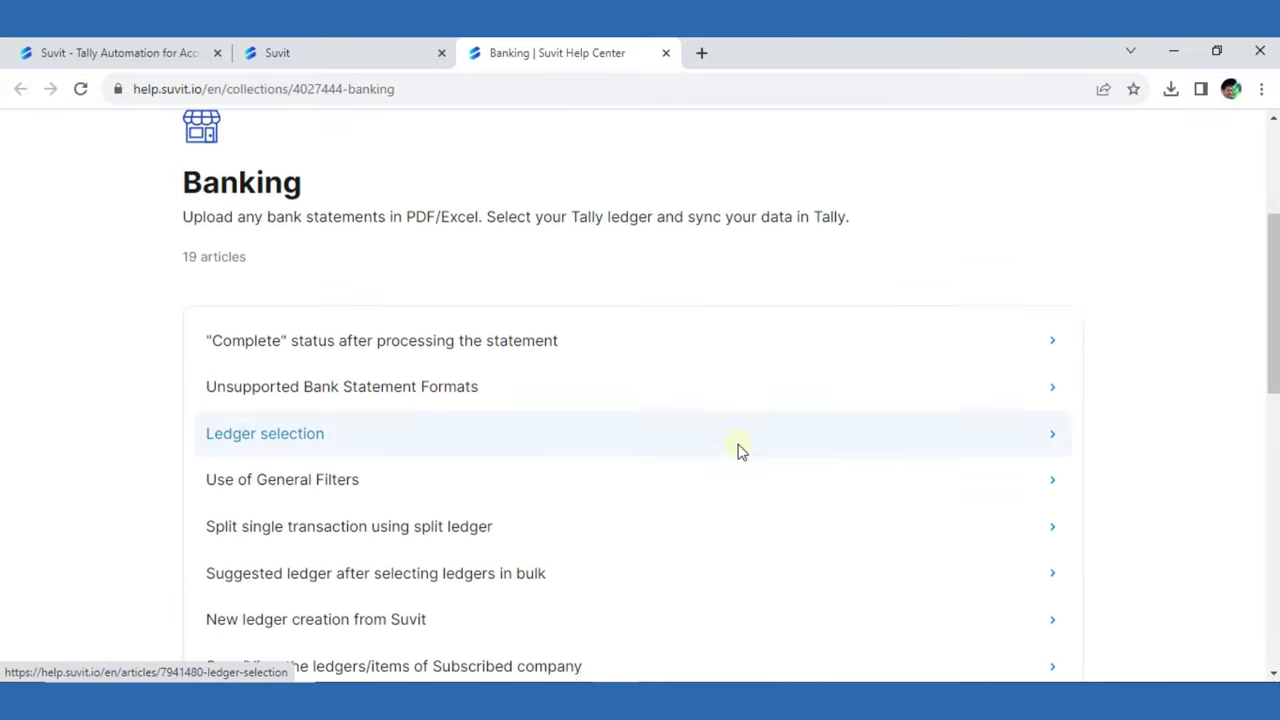
{"action": "scroll", "coordinate": [737, 449], "scroll_direction": "down", "scroll_amount": 2}
{"action": "key", "text": "ctrl+w"}
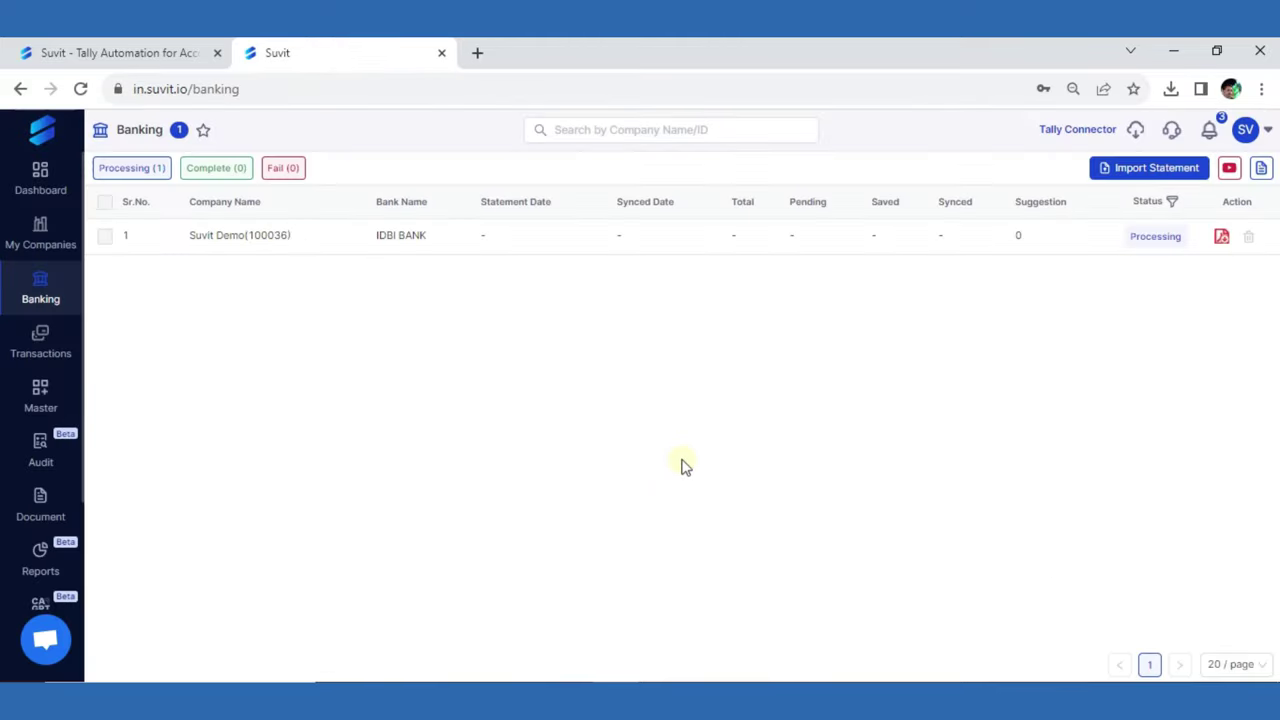
Open and close the Crisp support chat while the IDBI statement finishes processing
{"action": "left_click", "coordinate": [45, 640]}
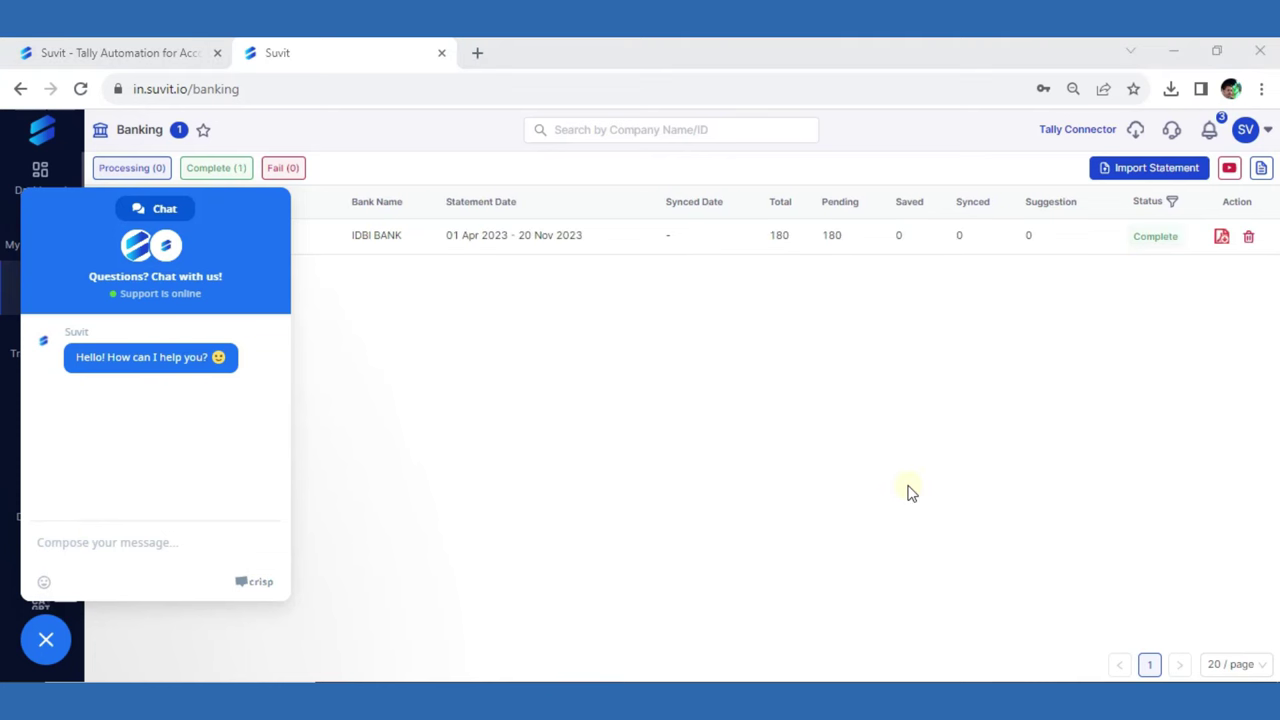
{"action": "left_click", "coordinate": [45, 640]}
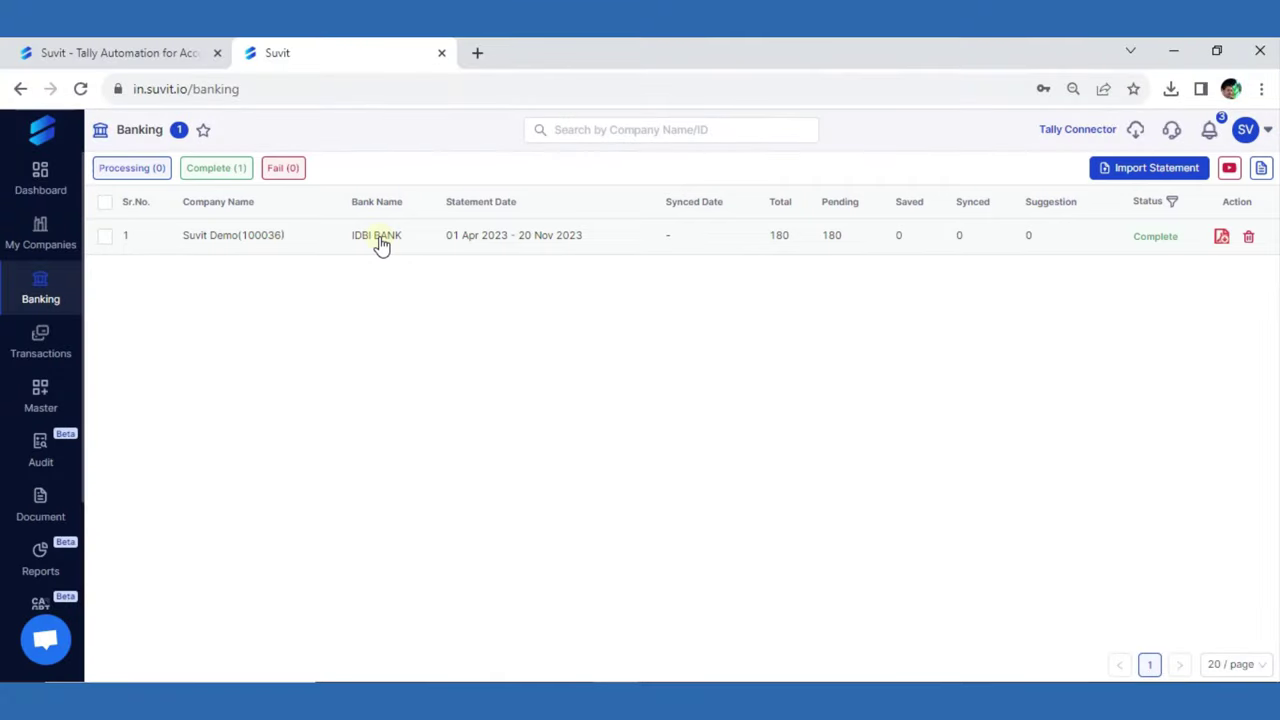
Open the IDBI BANK statement's Transactions page and scroll through all 180 unassigned entries
{"action": "left_click", "coordinate": [380, 240]}
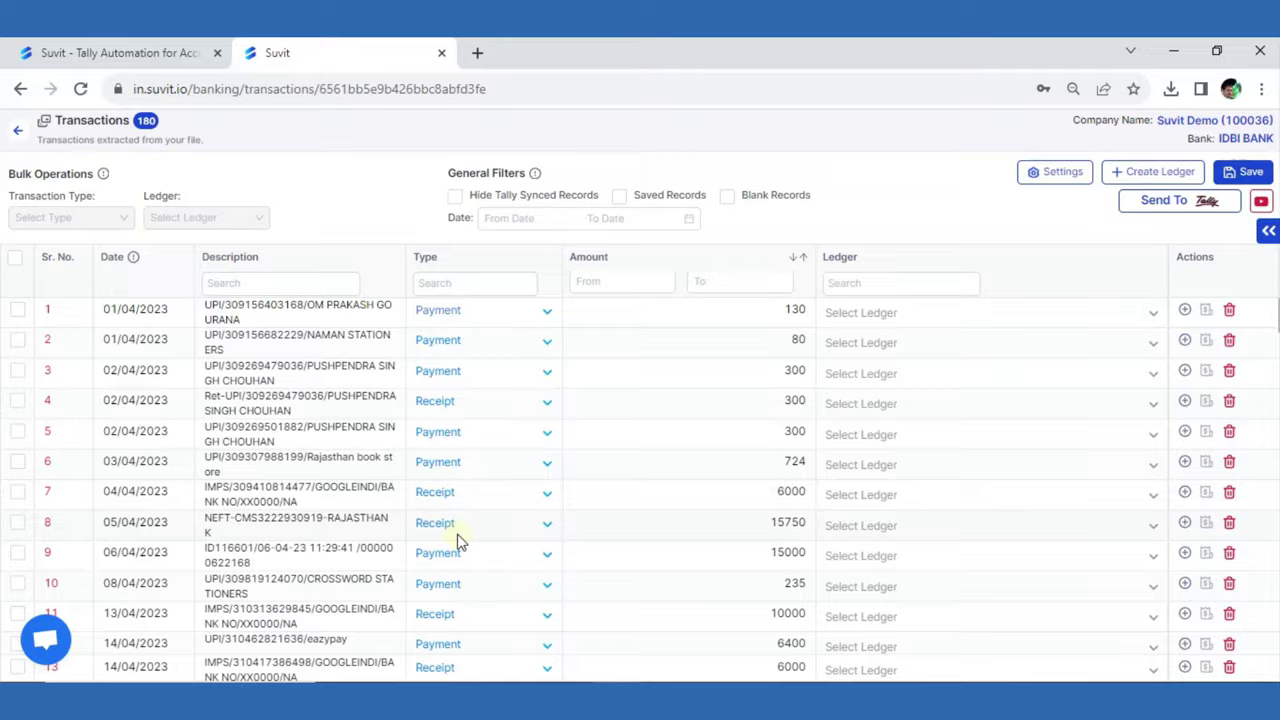
{"action": "scroll", "coordinate": [458, 540], "scroll_direction": "down", "scroll_amount": 4}
{"action": "scroll", "coordinate": [458, 540], "scroll_direction": "down", "scroll_amount": 3}
{"action": "scroll", "coordinate": [458, 540], "scroll_direction": "down", "scroll_amount": 3}
{"action": "scroll", "coordinate": [458, 540], "scroll_direction": "down", "scroll_amount": 4}
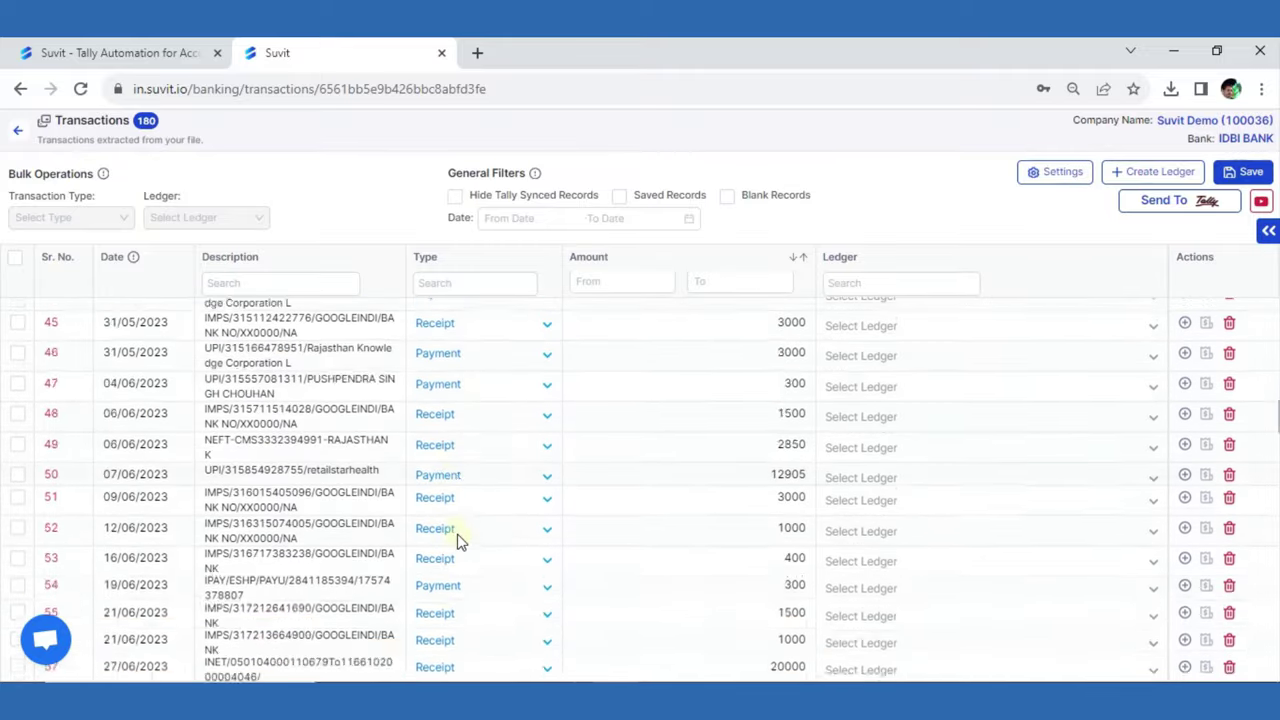
{"action": "scroll", "coordinate": [458, 540], "scroll_direction": "down", "scroll_amount": 6}
{"action": "scroll", "coordinate": [458, 540], "scroll_direction": "down", "scroll_amount": 7}
{"action": "scroll", "coordinate": [457, 586], "scroll_direction": "down", "scroll_amount": 10}
{"action": "scroll", "coordinate": [457, 586], "scroll_direction": "down", "scroll_amount": 7}
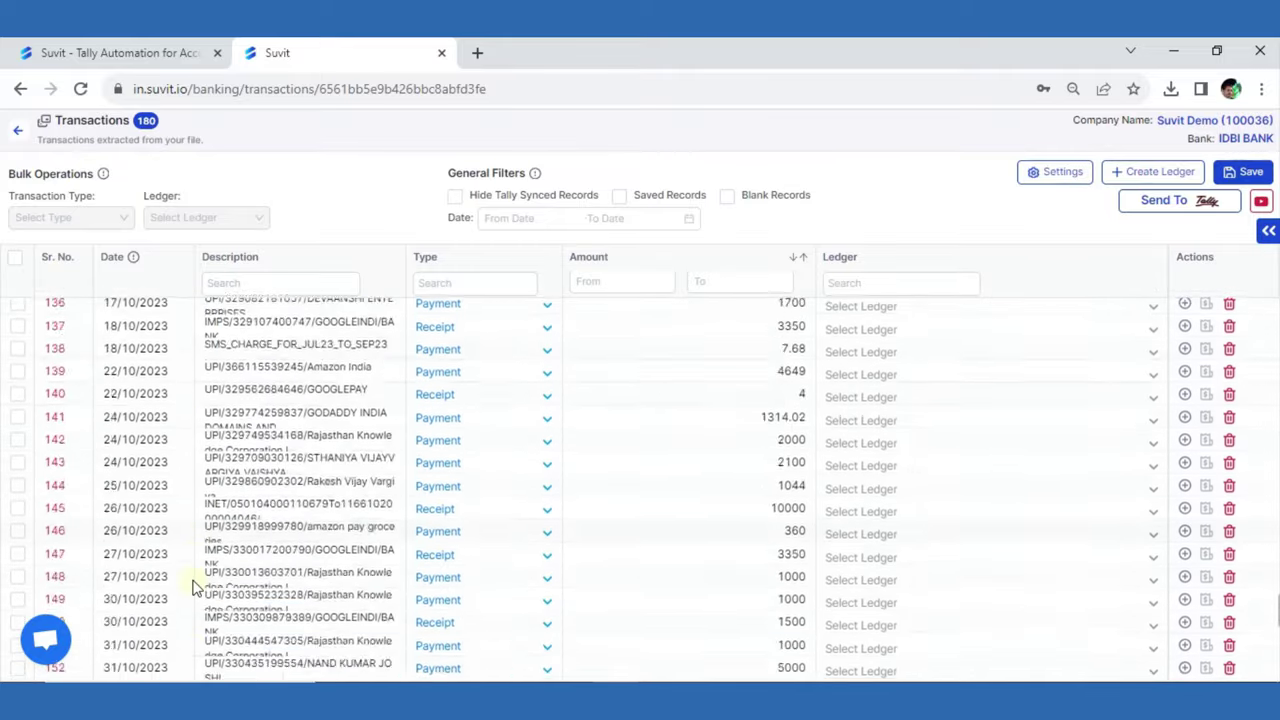
{"action": "scroll", "coordinate": [195, 586], "scroll_direction": "down", "scroll_amount": 5}
{"action": "scroll", "coordinate": [195, 586], "scroll_direction": "down", "scroll_amount": 5}
{"action": "scroll", "coordinate": [195, 586], "scroll_direction": "down", "scroll_amount": 2}
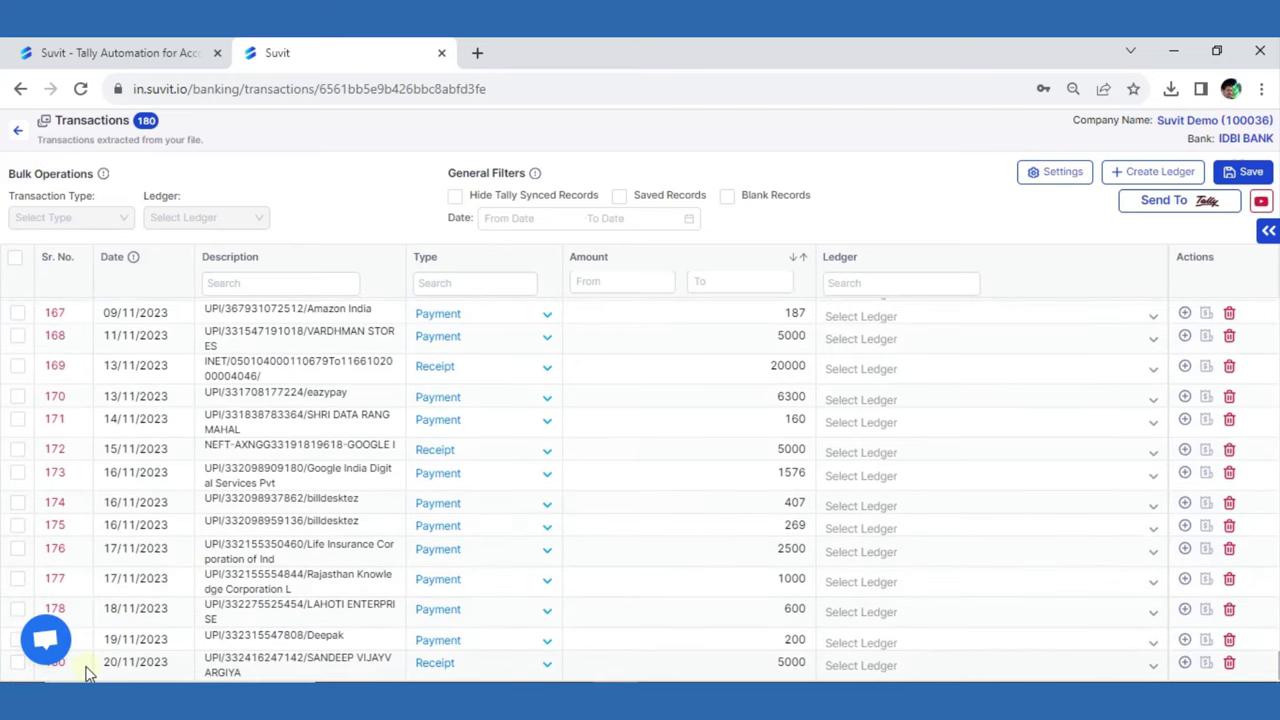
{"action": "scroll", "coordinate": [276, 590], "scroll_direction": "up", "scroll_amount": 1}
{"action": "scroll", "coordinate": [276, 590], "scroll_direction": "up", "scroll_amount": 6}
{"action": "scroll", "coordinate": [276, 590], "scroll_direction": "up", "scroll_amount": 15}
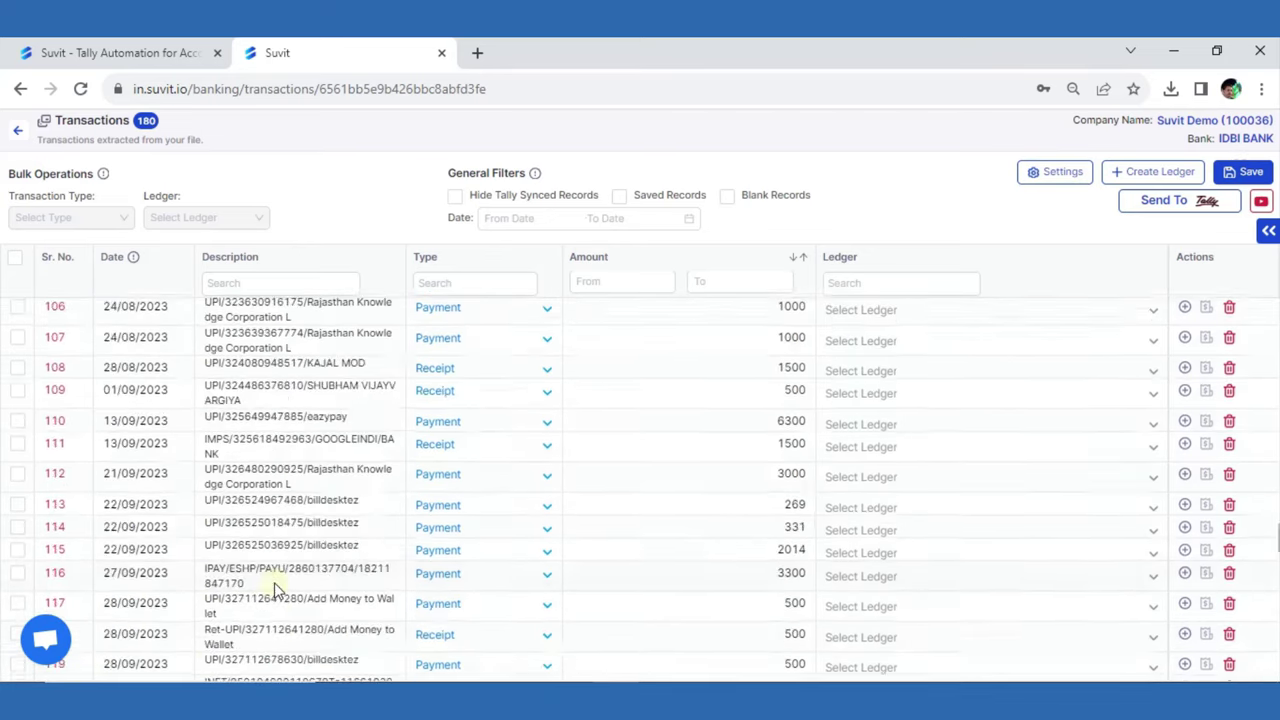
{"action": "scroll", "coordinate": [274, 586], "scroll_direction": "up", "scroll_amount": 5}
{"action": "scroll", "coordinate": [274, 586], "scroll_direction": "up", "scroll_amount": 5}
{"action": "scroll", "coordinate": [274, 586], "scroll_direction": "up", "scroll_amount": 7}
{"action": "scroll", "coordinate": [274, 586], "scroll_direction": "up", "scroll_amount": 3}
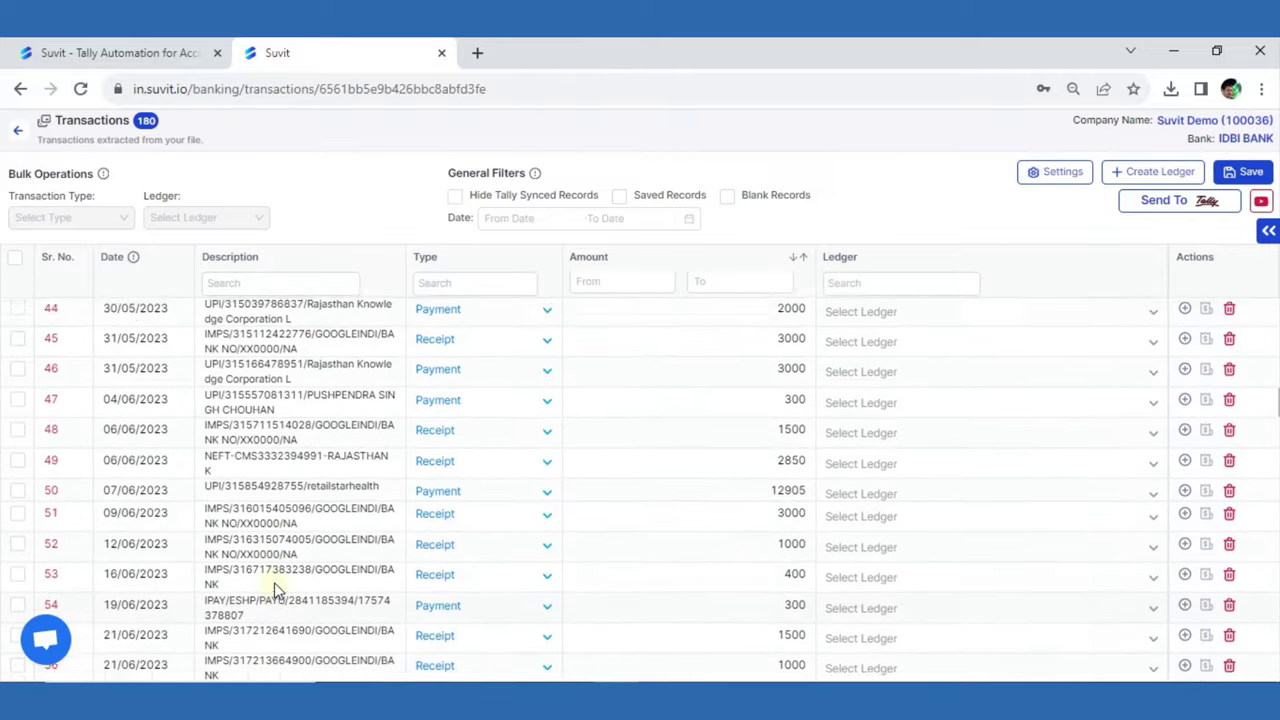
{"action": "scroll", "coordinate": [274, 588], "scroll_direction": "up", "scroll_amount": 7}
{"action": "scroll", "coordinate": [274, 588], "scroll_direction": "up", "scroll_amount": 7}
{"action": "scroll", "coordinate": [274, 588], "scroll_direction": "up", "scroll_amount": 1}
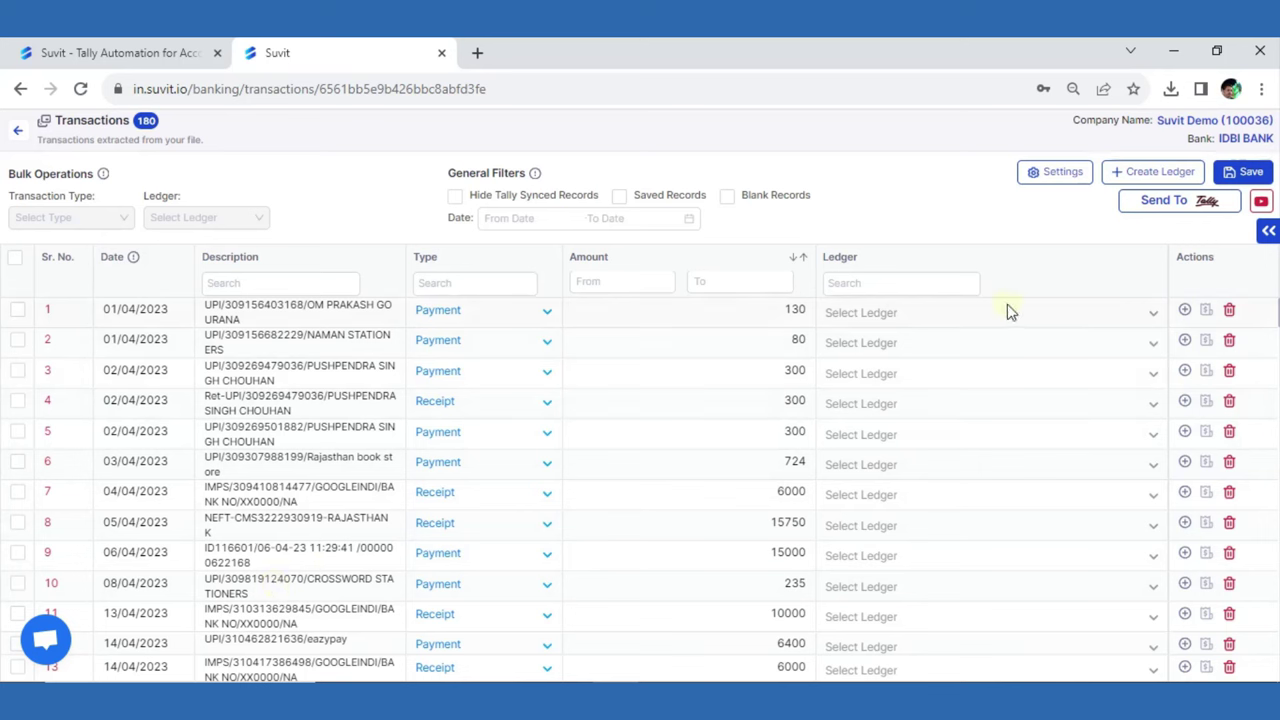
Give the first transaction, the 130 payment of 01/04/2023, the SMS Charges ledger and save
{"action": "left_click", "coordinate": [17, 312]}
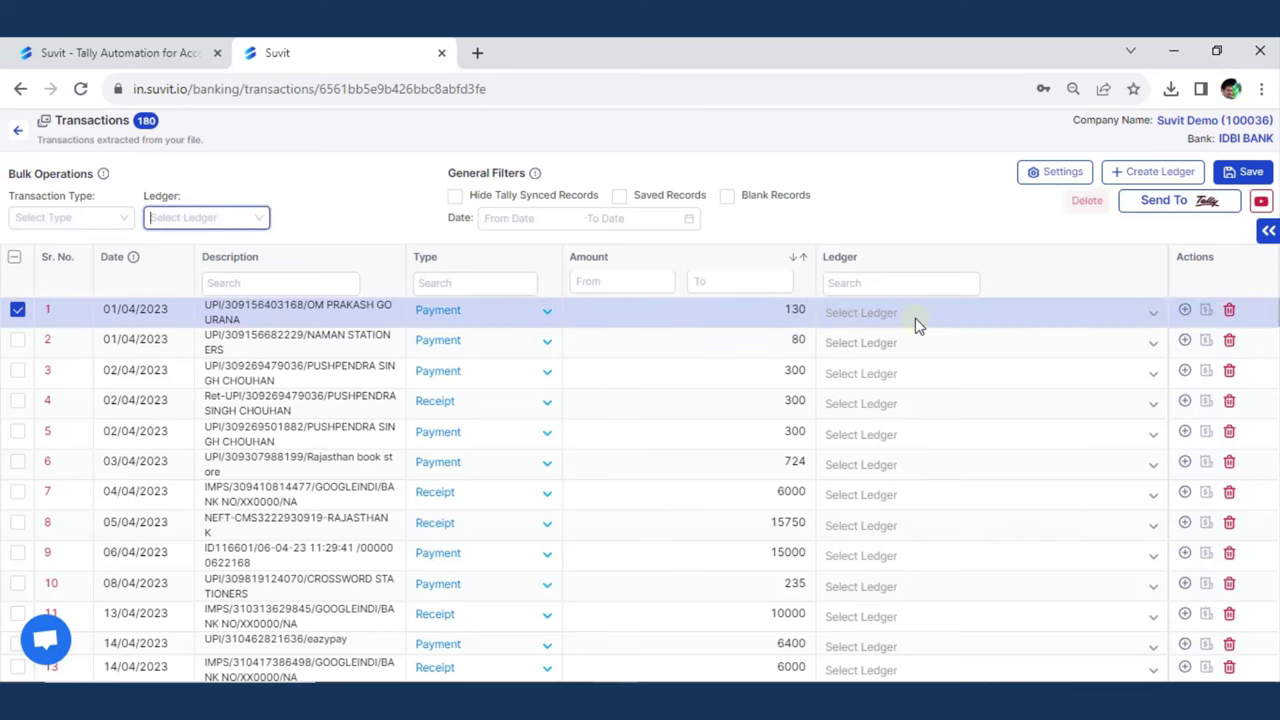
{"action": "left_click", "coordinate": [915, 284]}
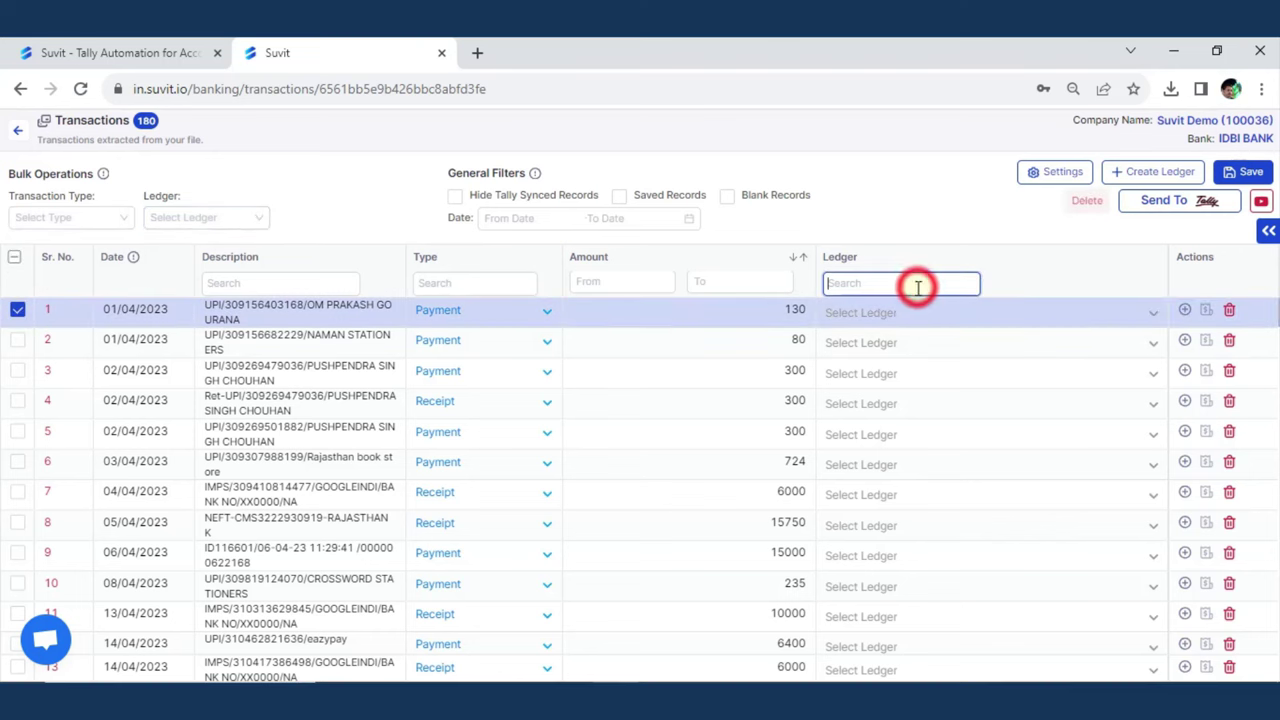
{"action": "left_click", "coordinate": [900, 312]}
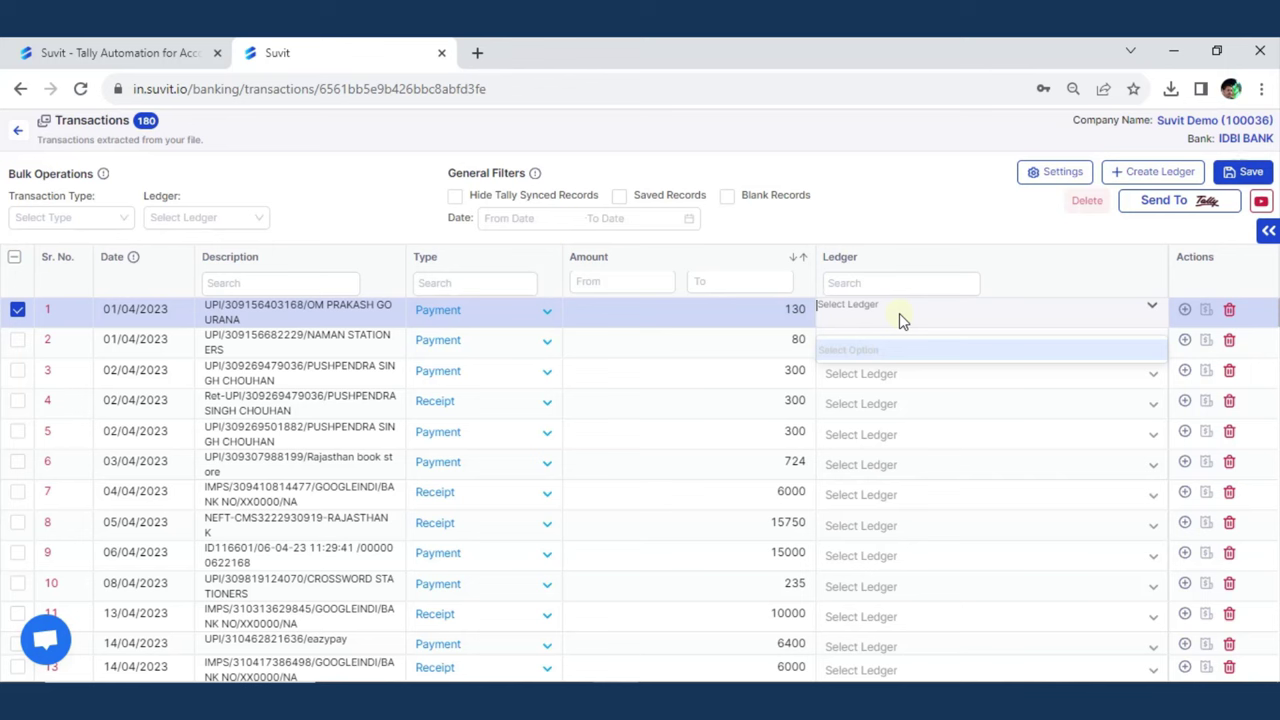
{"action": "type", "text": "sa"}
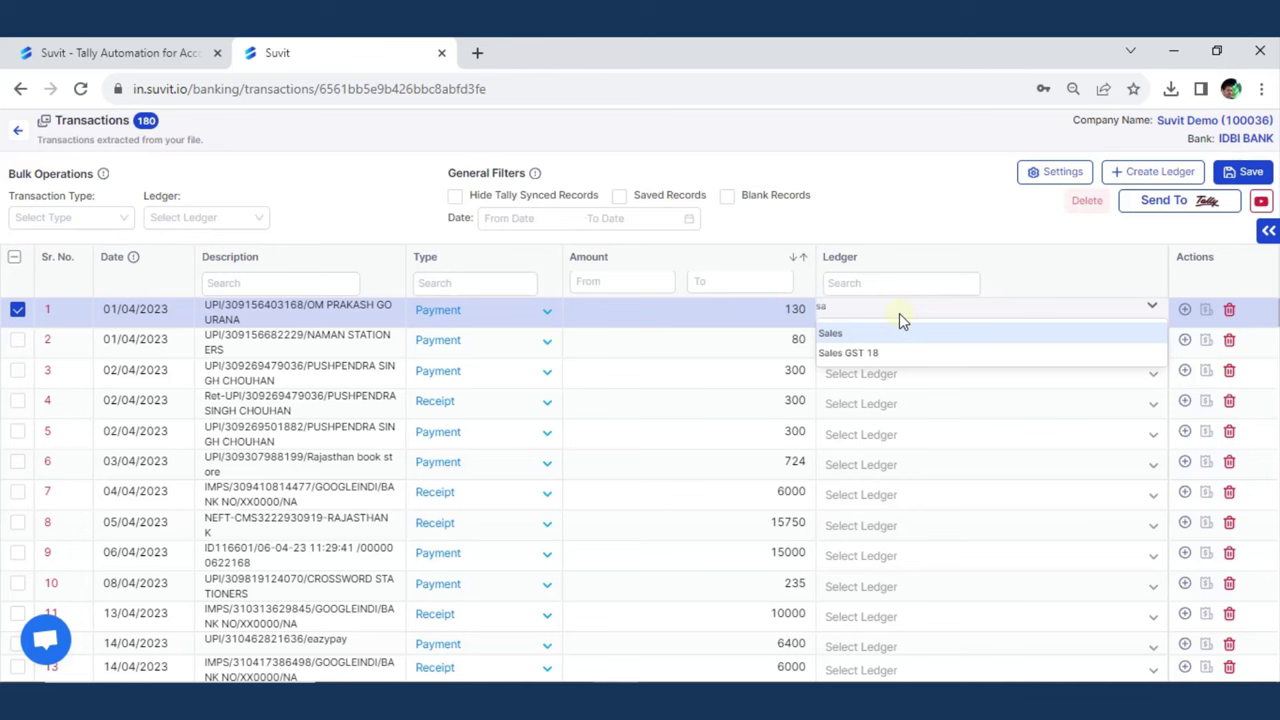
{"action": "key", "text": "BackSpace"}
{"action": "key", "text": "BackSpace"}
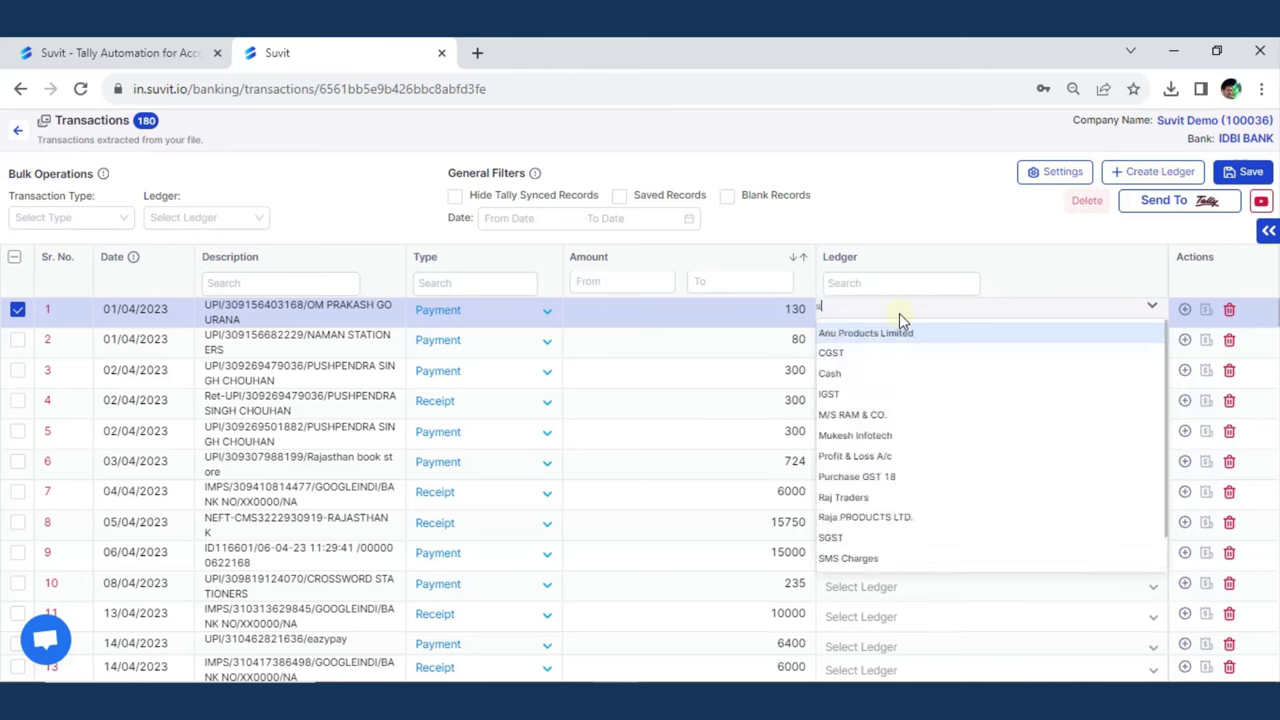
{"action": "type", "text": "loss"}
{"action": "key", "text": "BackSpace"}
{"action": "key", "text": "BackSpace"}
{"action": "key", "text": "BackSpace"}
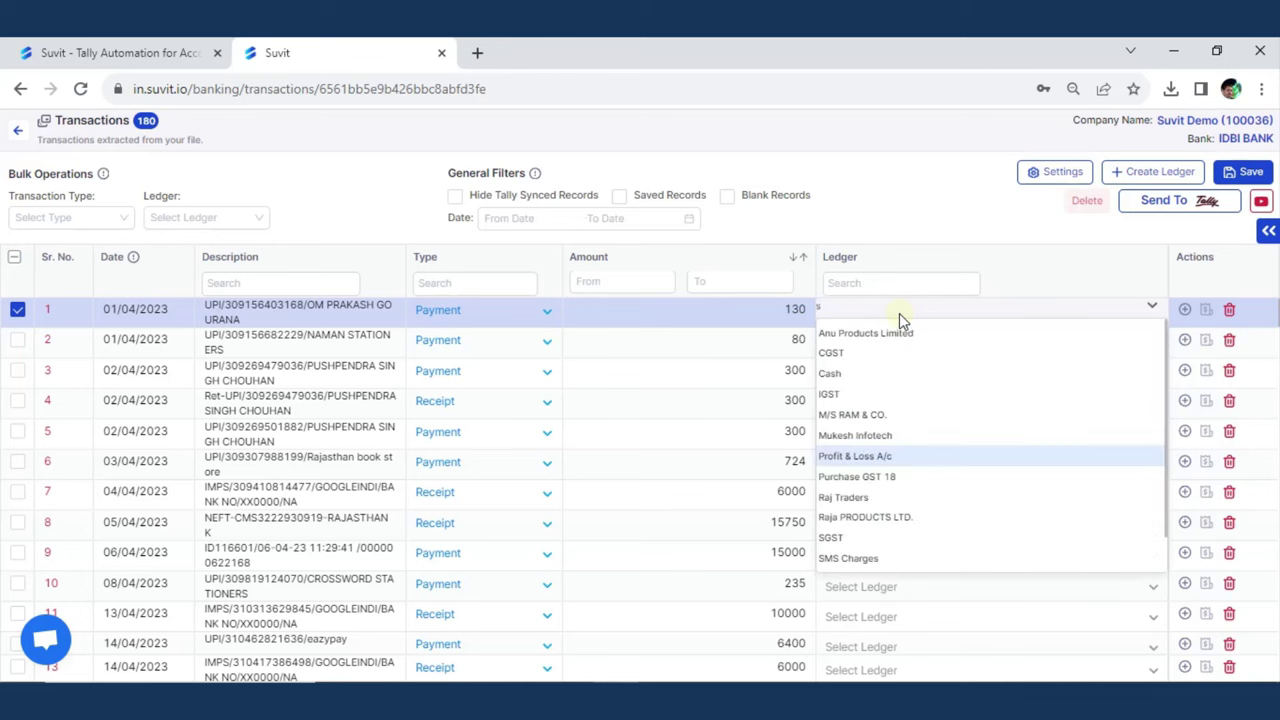
{"action": "key", "text": "Down"}
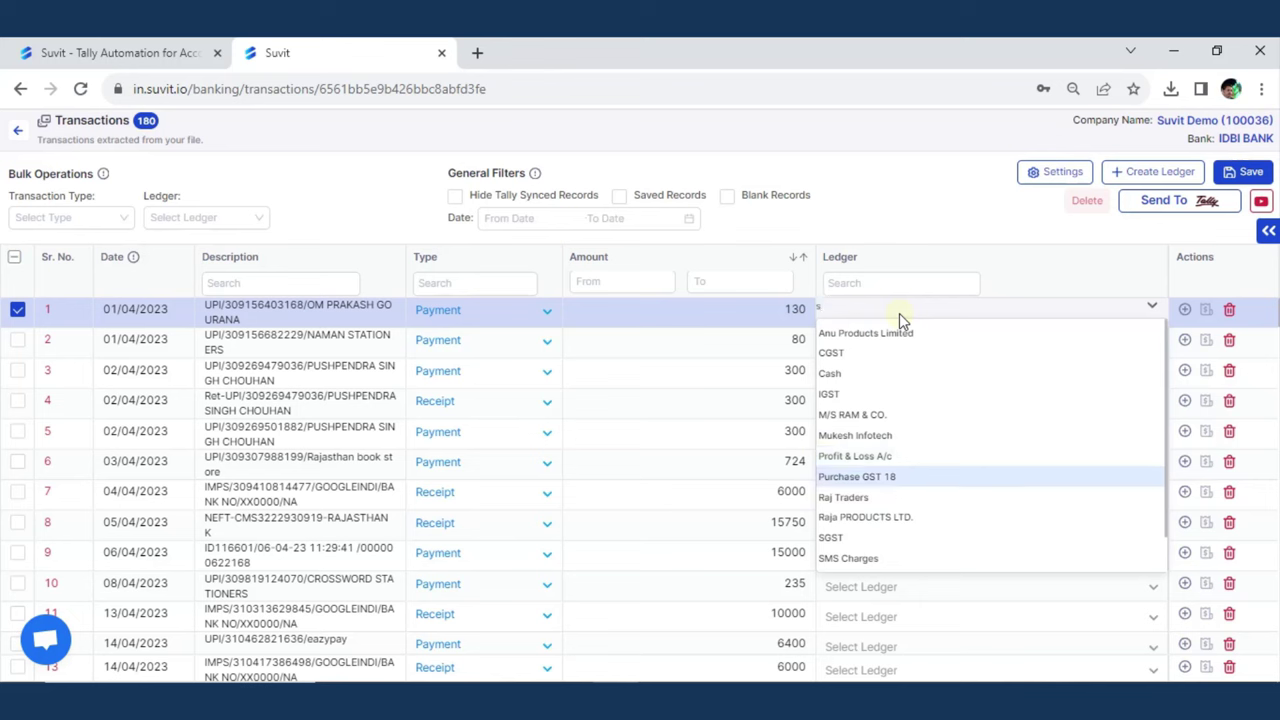
{"action": "key", "text": "Down"}
{"action": "key", "text": "Down"}
{"action": "key", "text": "Down"}
{"action": "key", "text": "Down"}
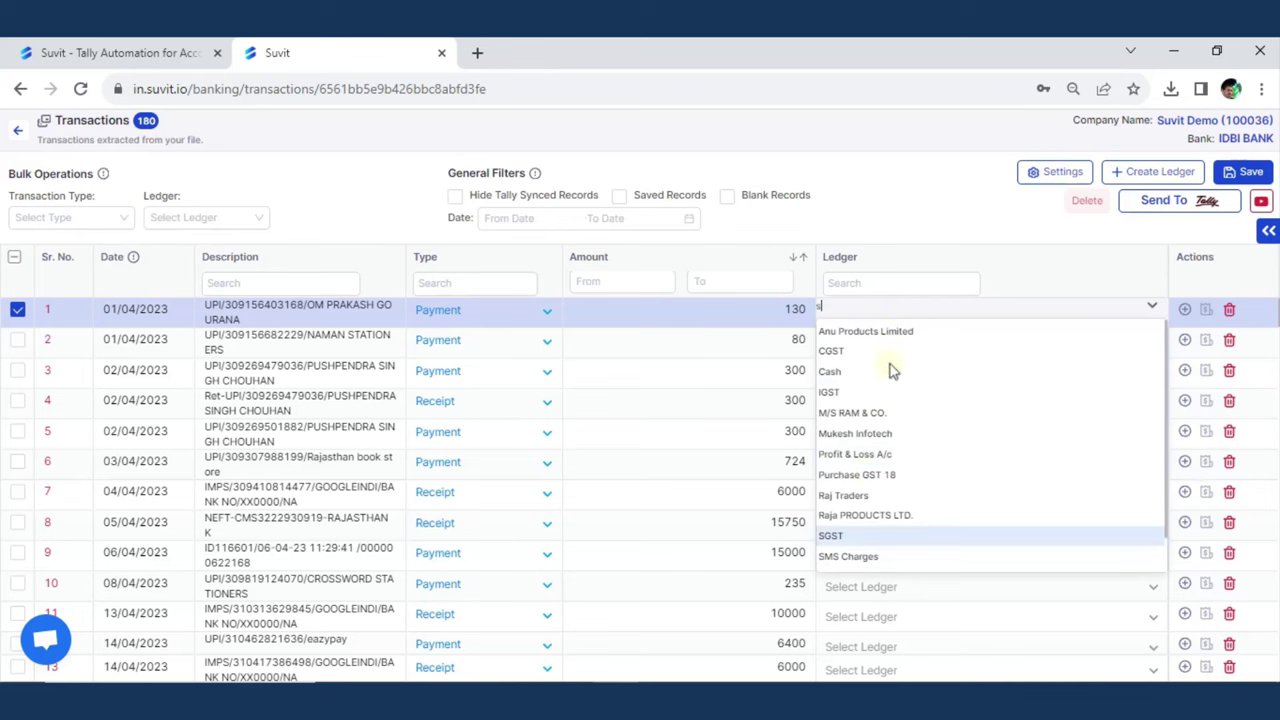
{"action": "left_click", "coordinate": [848, 557]}
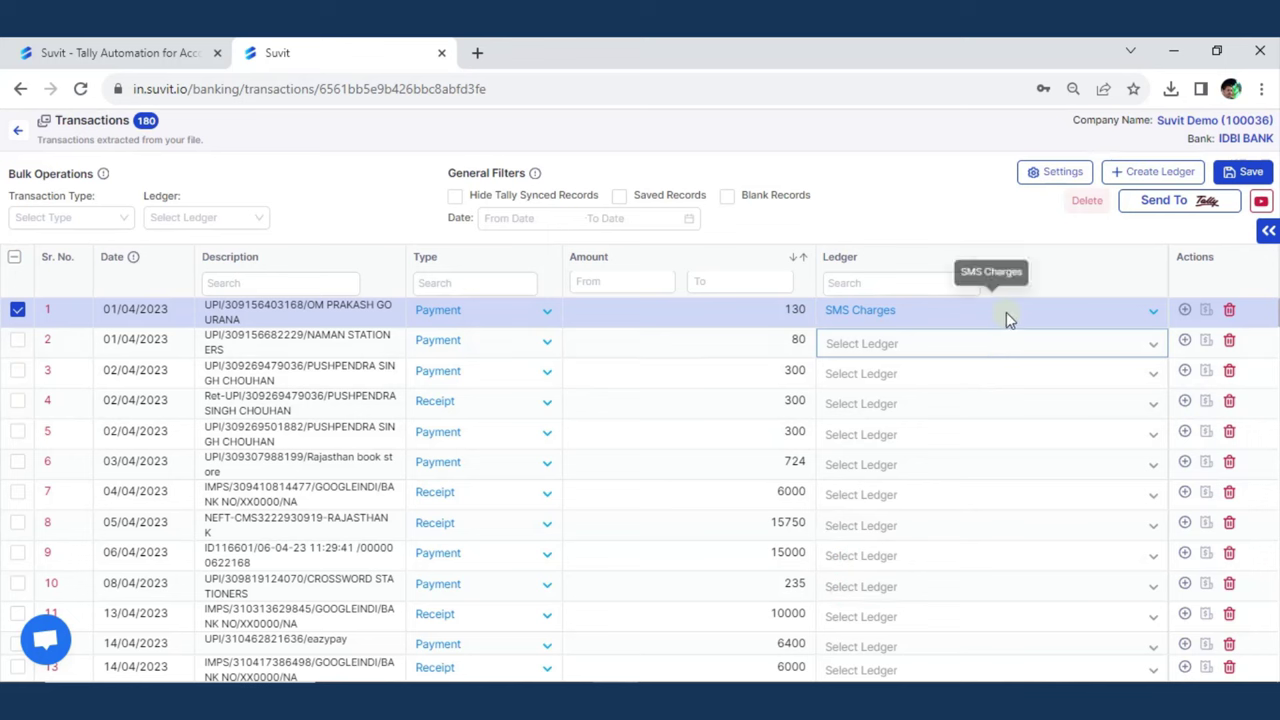
{"action": "left_click", "coordinate": [1087, 280]}
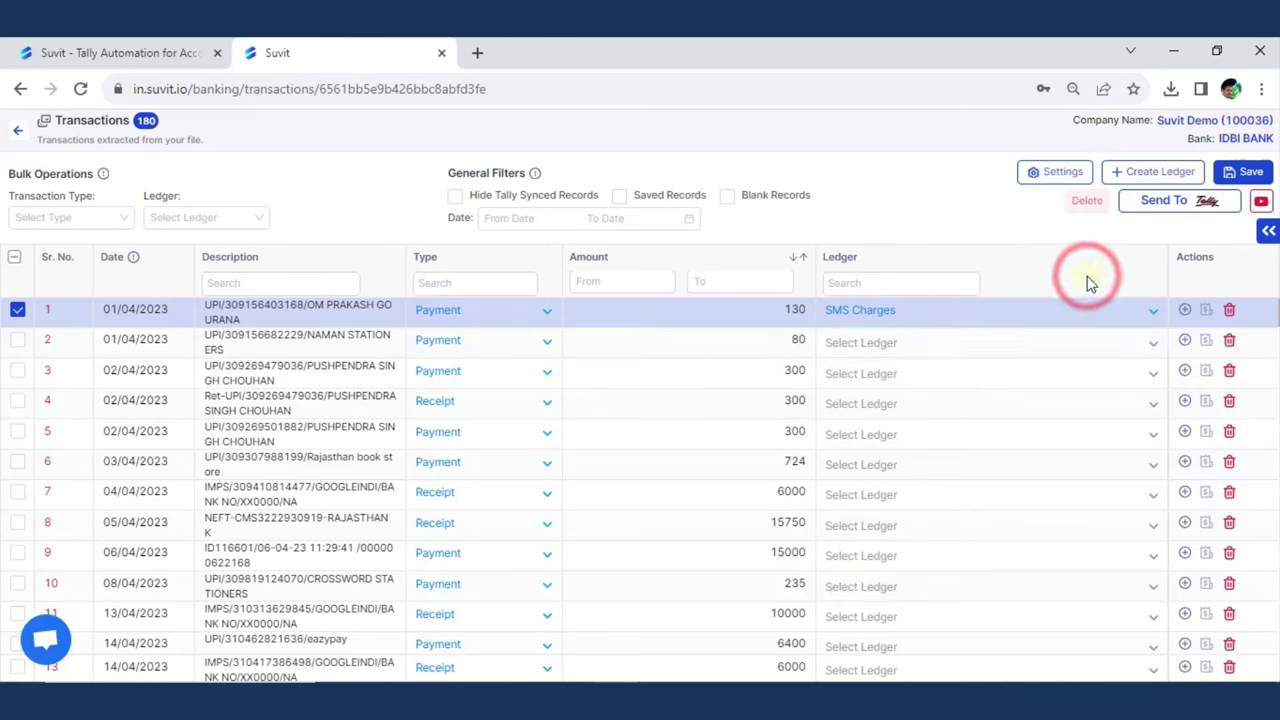
{"action": "left_click", "coordinate": [1240, 168]}
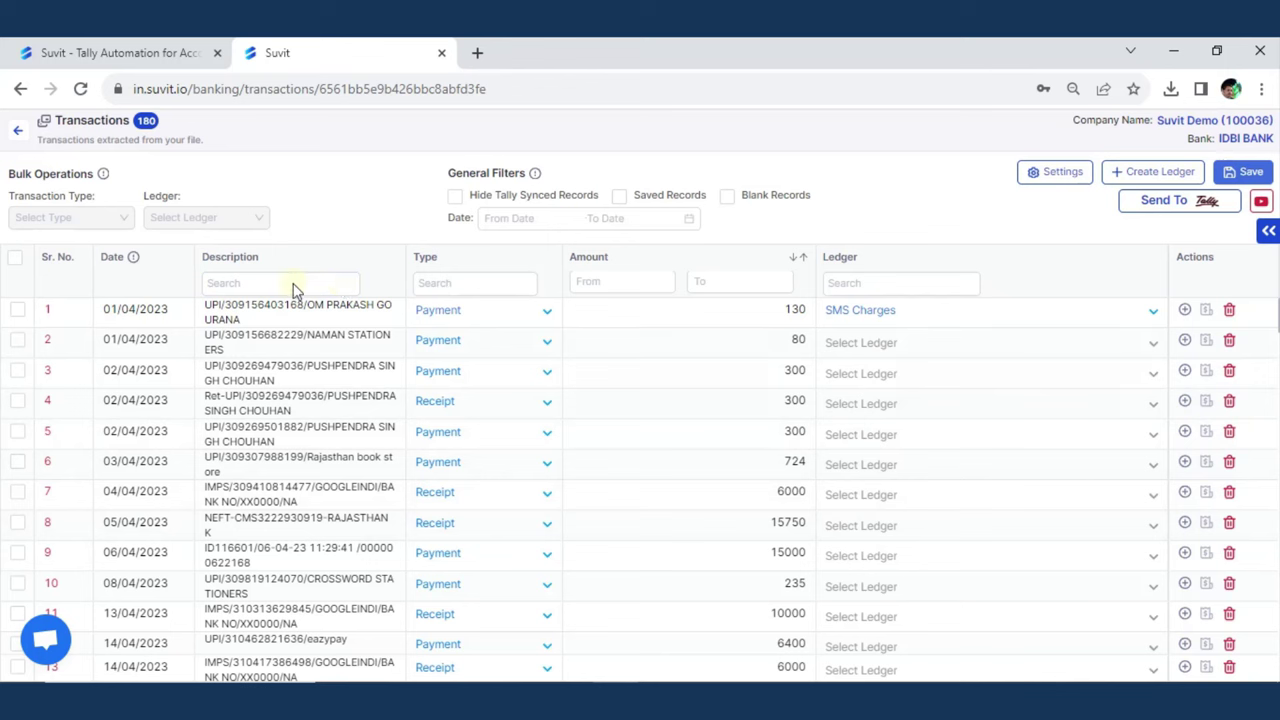
Put the cursor in the Description search box and scroll down the transactions list
{"action": "left_click", "coordinate": [266, 284]}
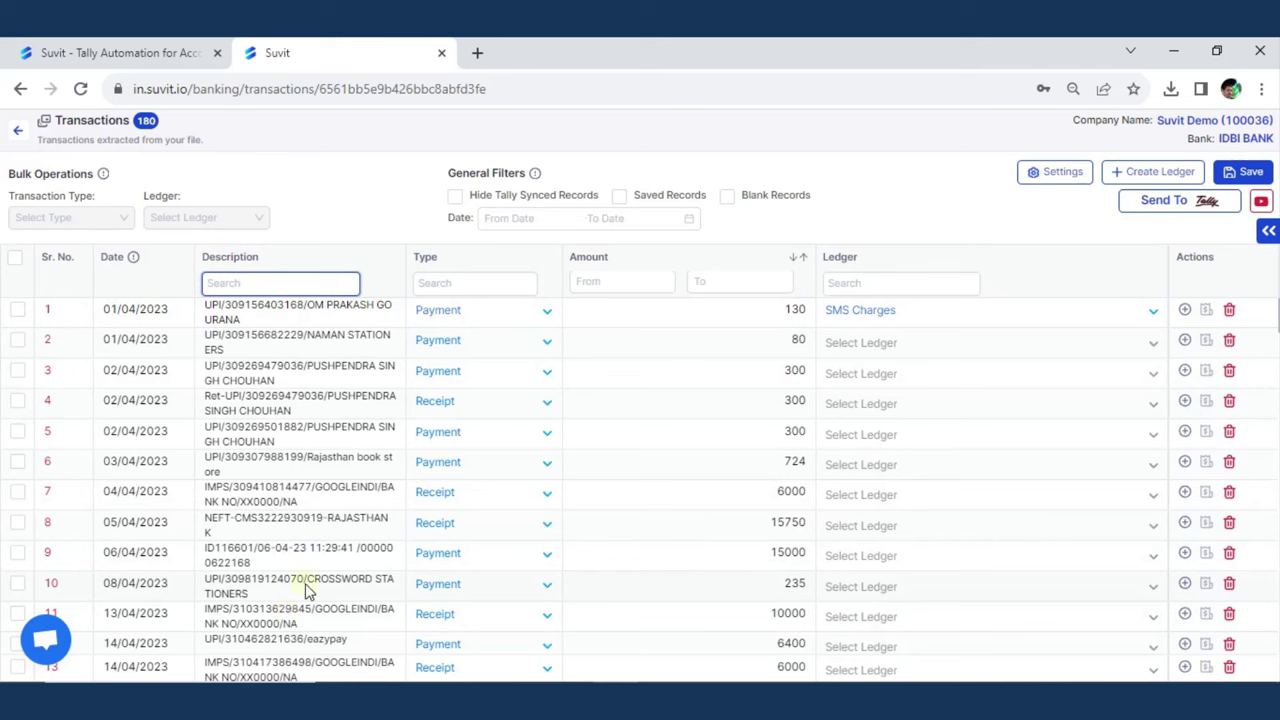
{"action": "scroll", "coordinate": [306, 495], "scroll_direction": "down", "scroll_amount": 3}
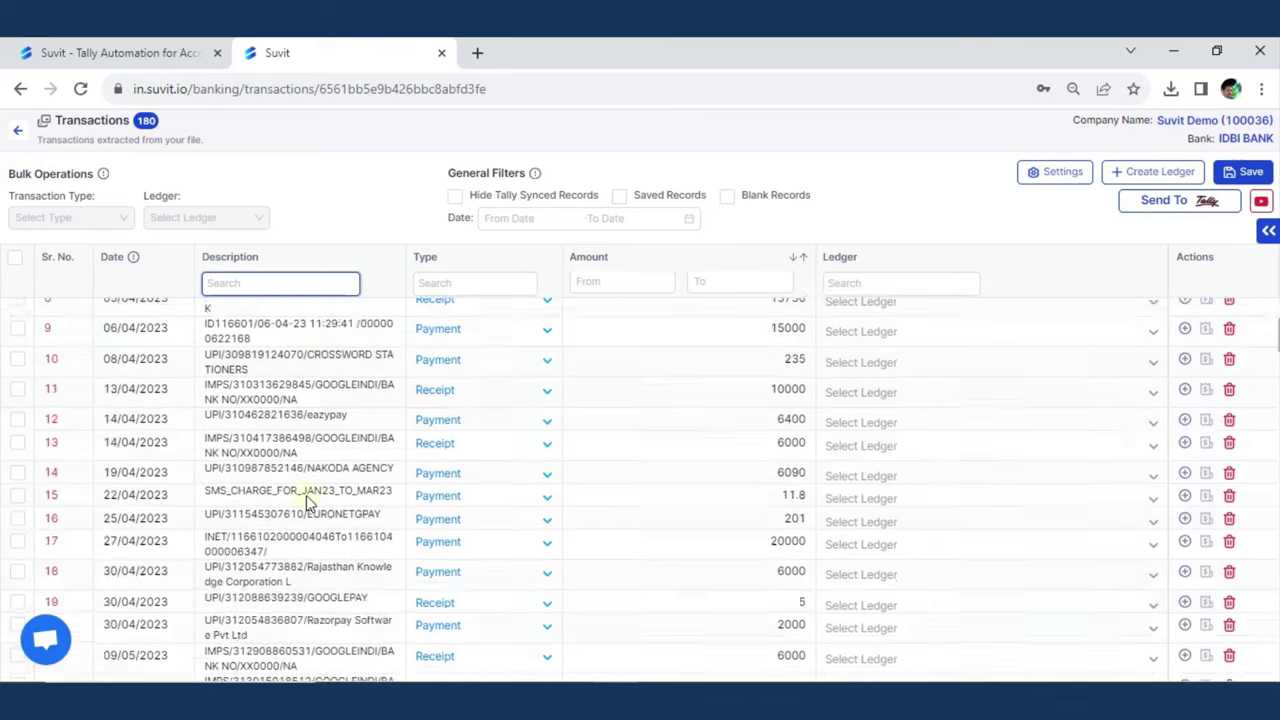
{"action": "scroll", "coordinate": [306, 495], "scroll_direction": "down", "scroll_amount": 3}
{"action": "scroll", "coordinate": [306, 495], "scroll_direction": "down", "scroll_amount": 3}
Filter the Description column by 'lic', leaving five IDBI payments, mostly LIC BILLDESK
{"action": "scroll", "coordinate": [306, 495], "scroll_direction": "up", "scroll_amount": 1}
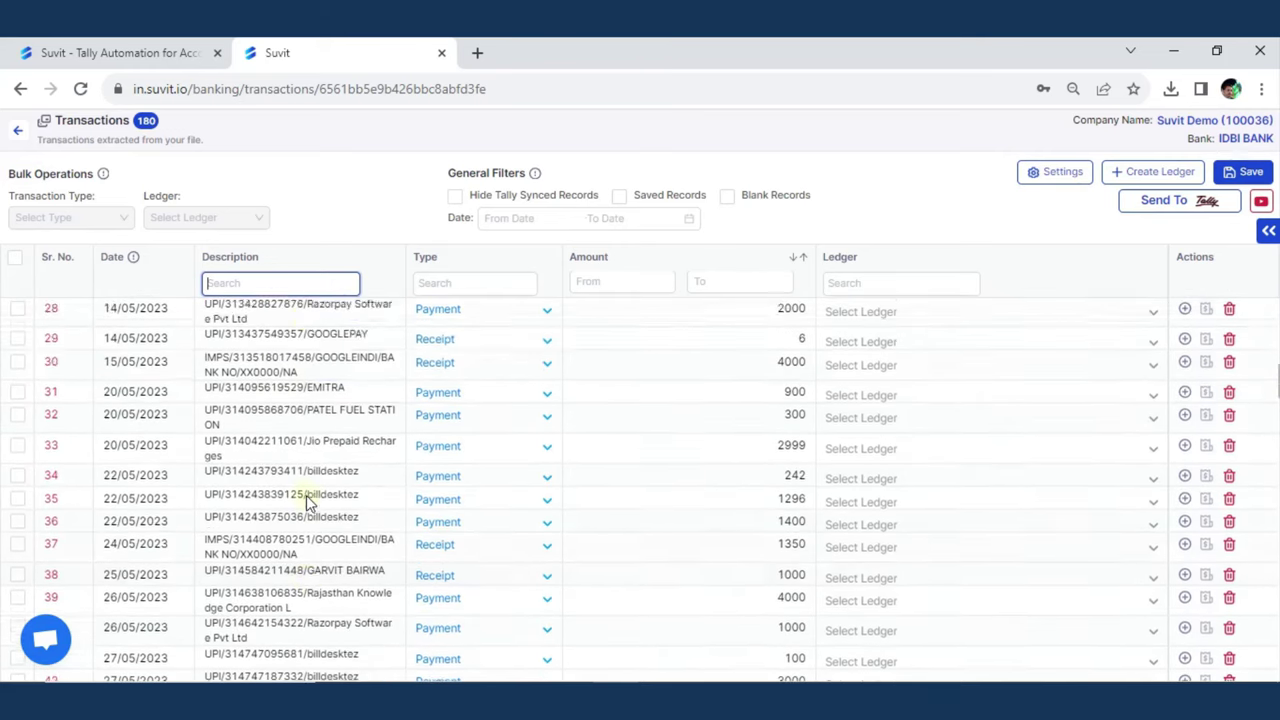
{"action": "scroll", "coordinate": [306, 495], "scroll_direction": "up", "scroll_amount": 5}
{"action": "scroll", "coordinate": [306, 495], "scroll_direction": "up", "scroll_amount": 5}
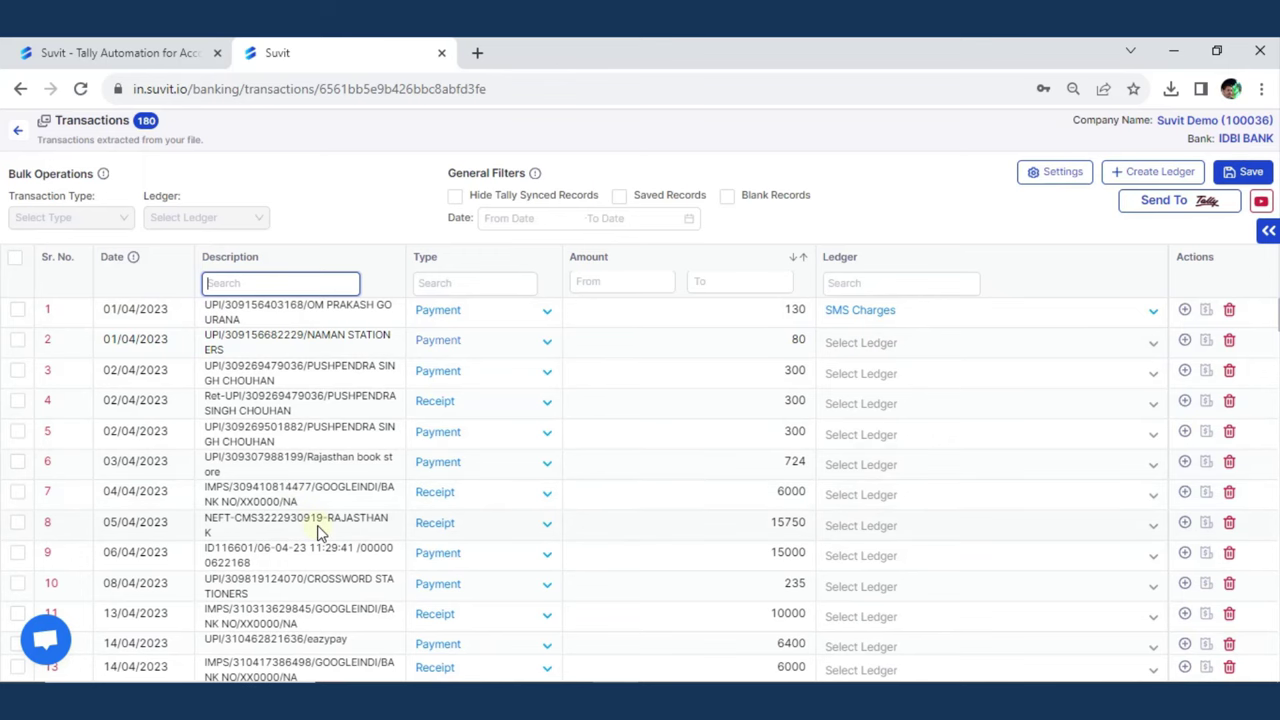
{"action": "scroll", "coordinate": [320, 533], "scroll_direction": "down", "scroll_amount": 5}
{"action": "scroll", "coordinate": [320, 533], "scroll_direction": "up", "scroll_amount": 5}
{"action": "type", "text": "lic"}
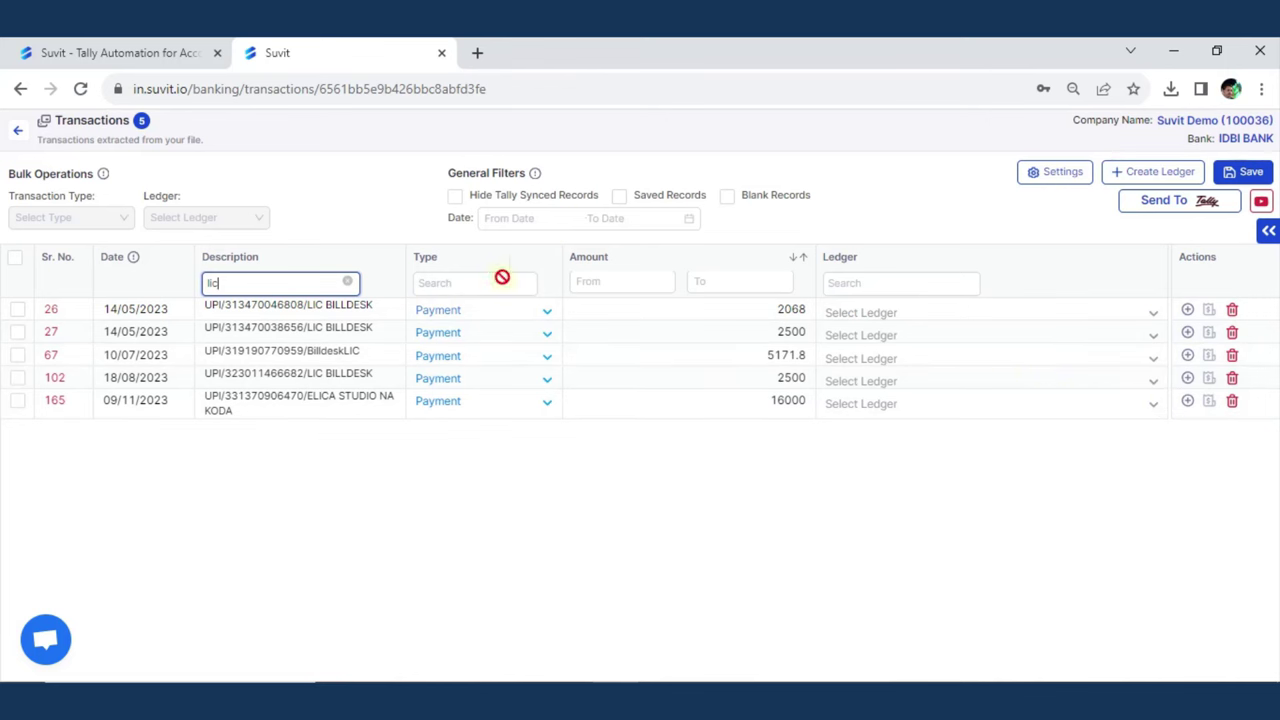
Select all five lic payments, bulk-assign them the LIC ledger, and save
{"action": "left_click", "coordinate": [200, 217]}
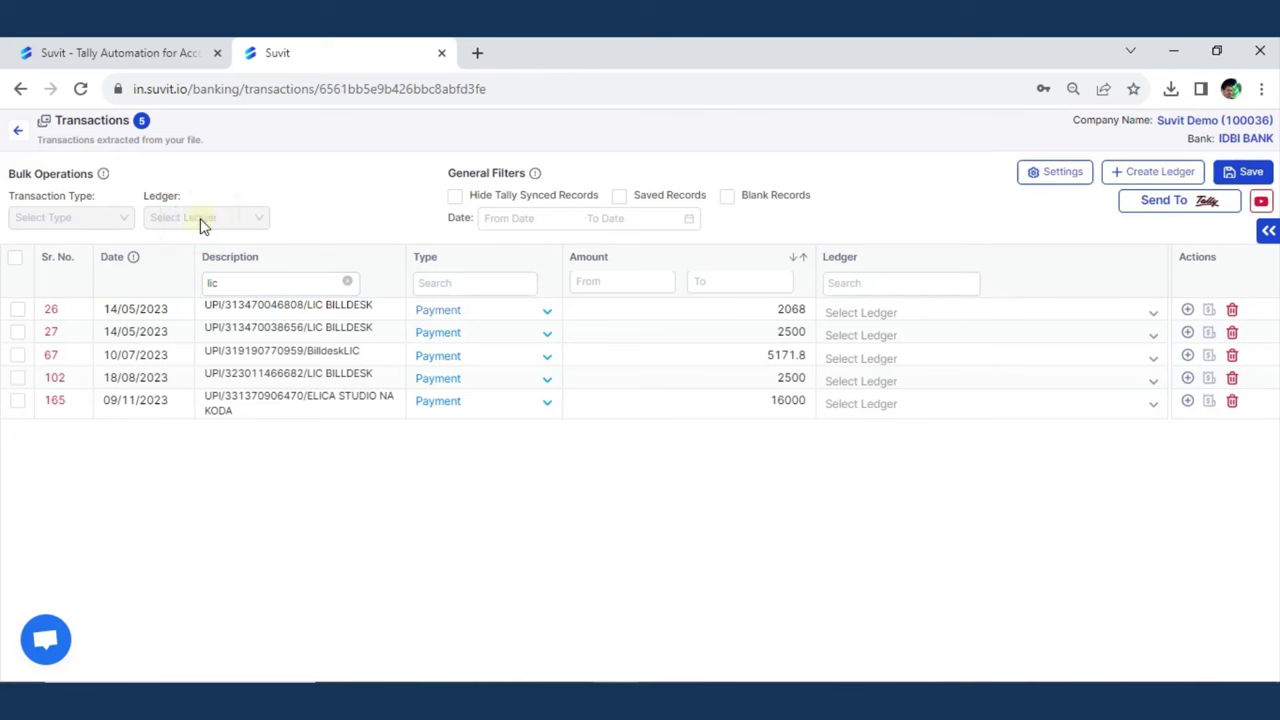
{"action": "left_click", "coordinate": [16, 258]}
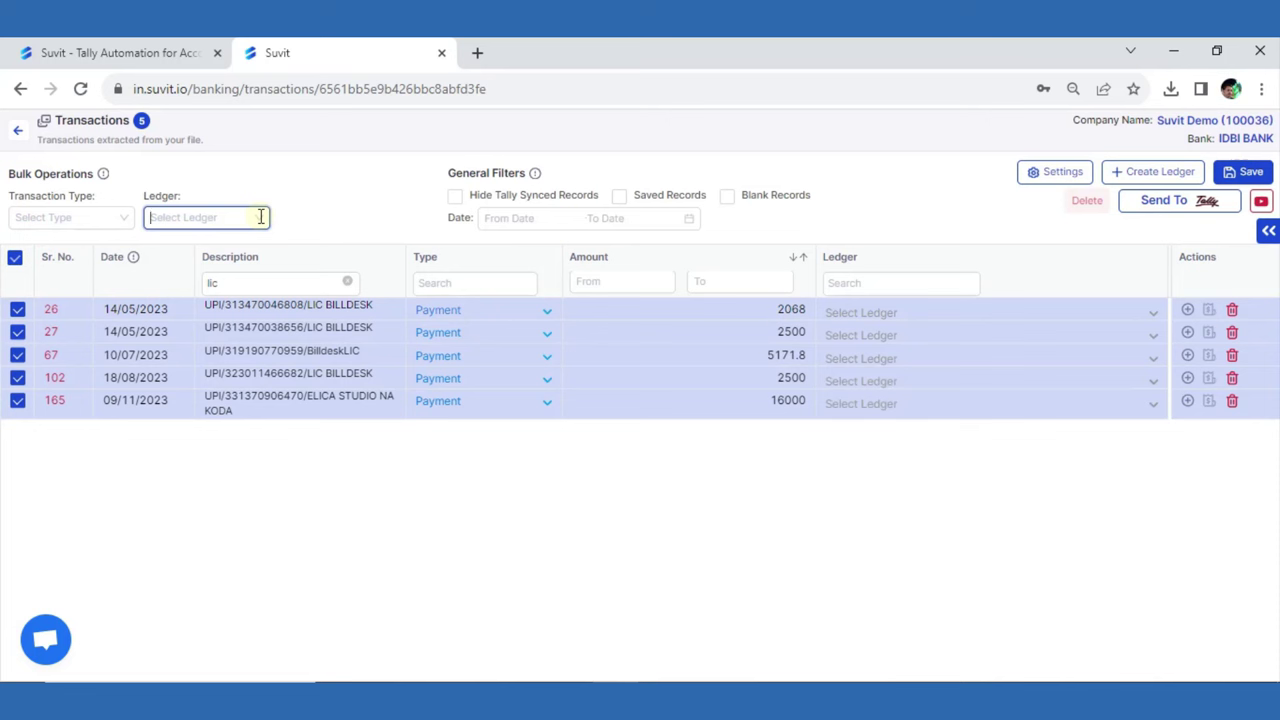
{"action": "left_click", "coordinate": [260, 217]}
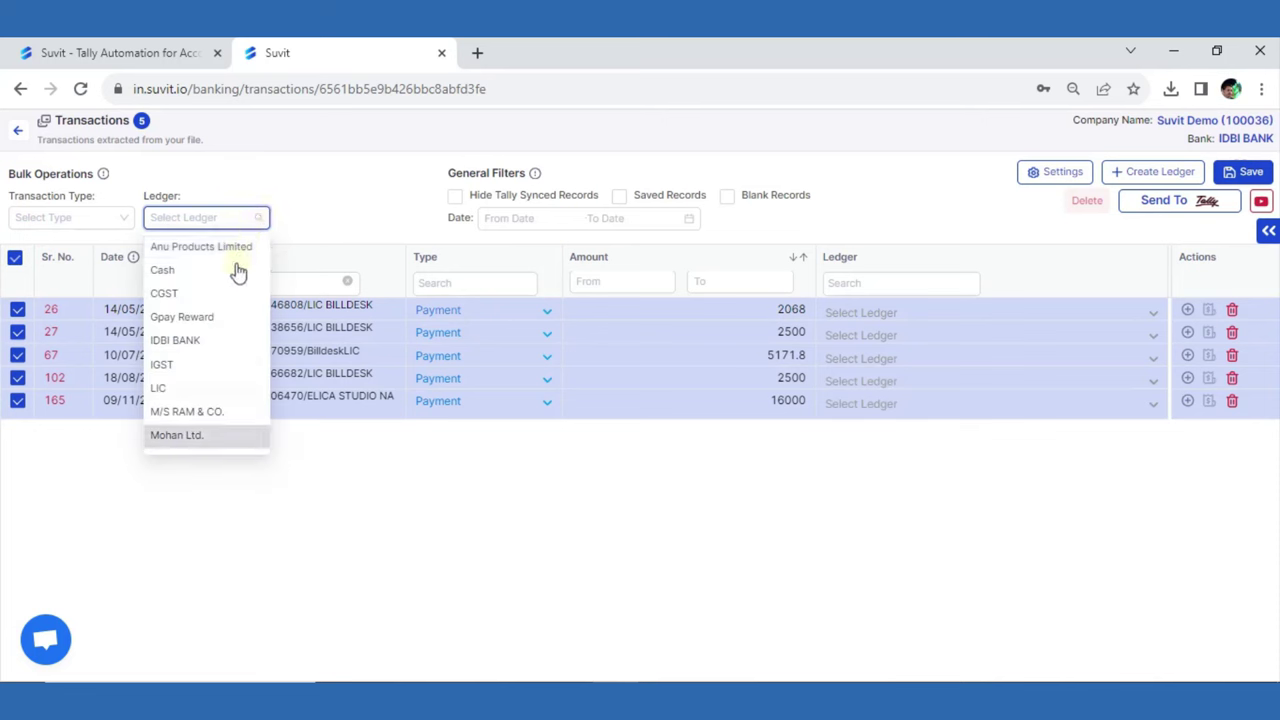
{"action": "left_click", "coordinate": [172, 392]}
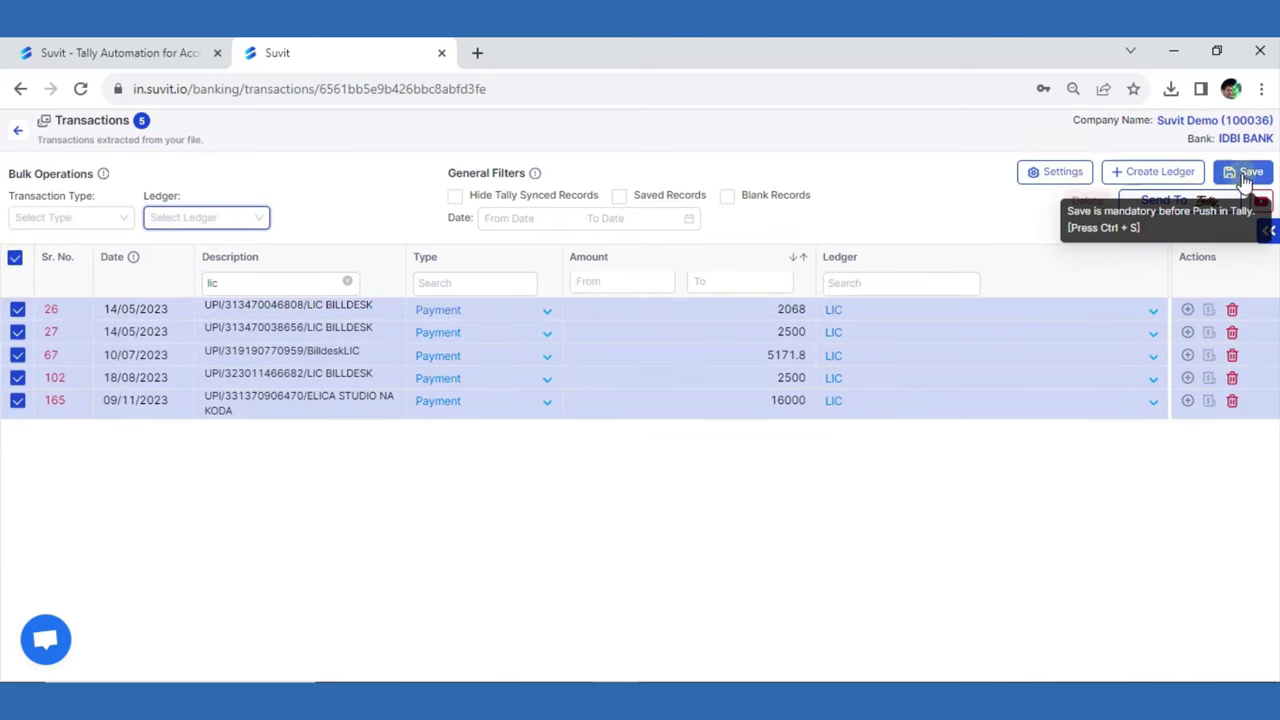
{"action": "left_click", "coordinate": [1243, 172]}
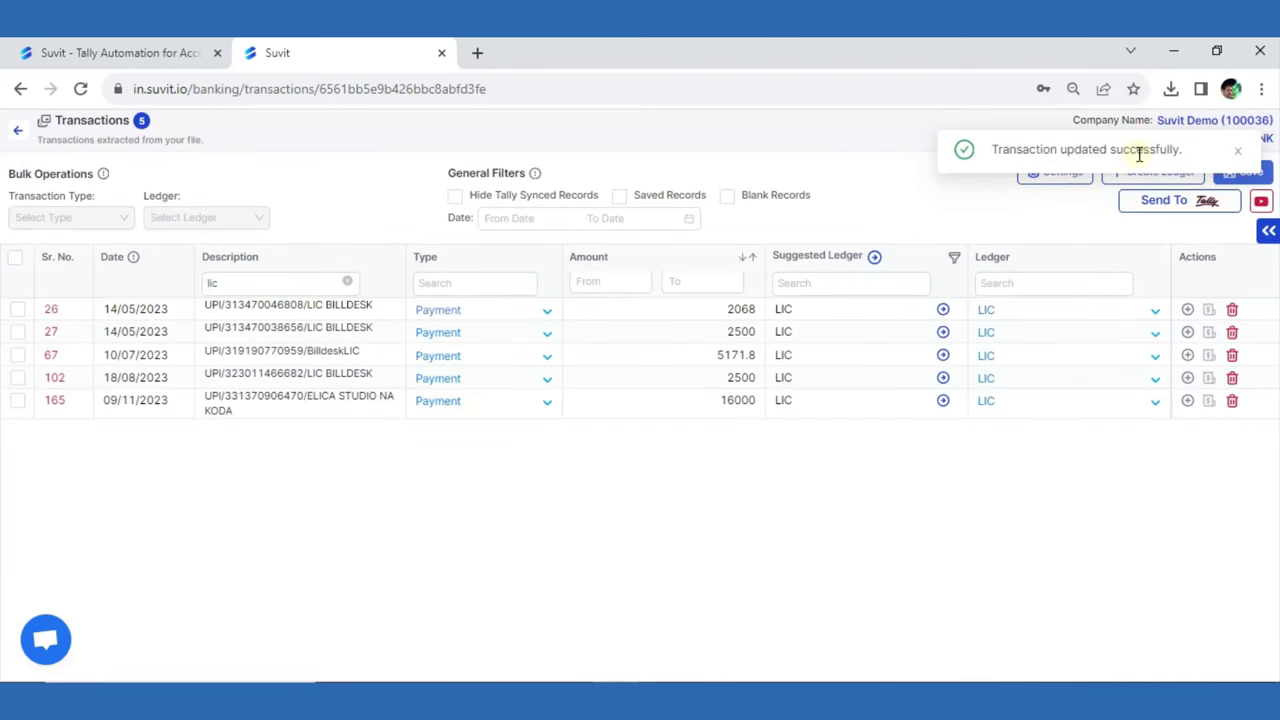
{"action": "left_click", "coordinate": [15, 258]}
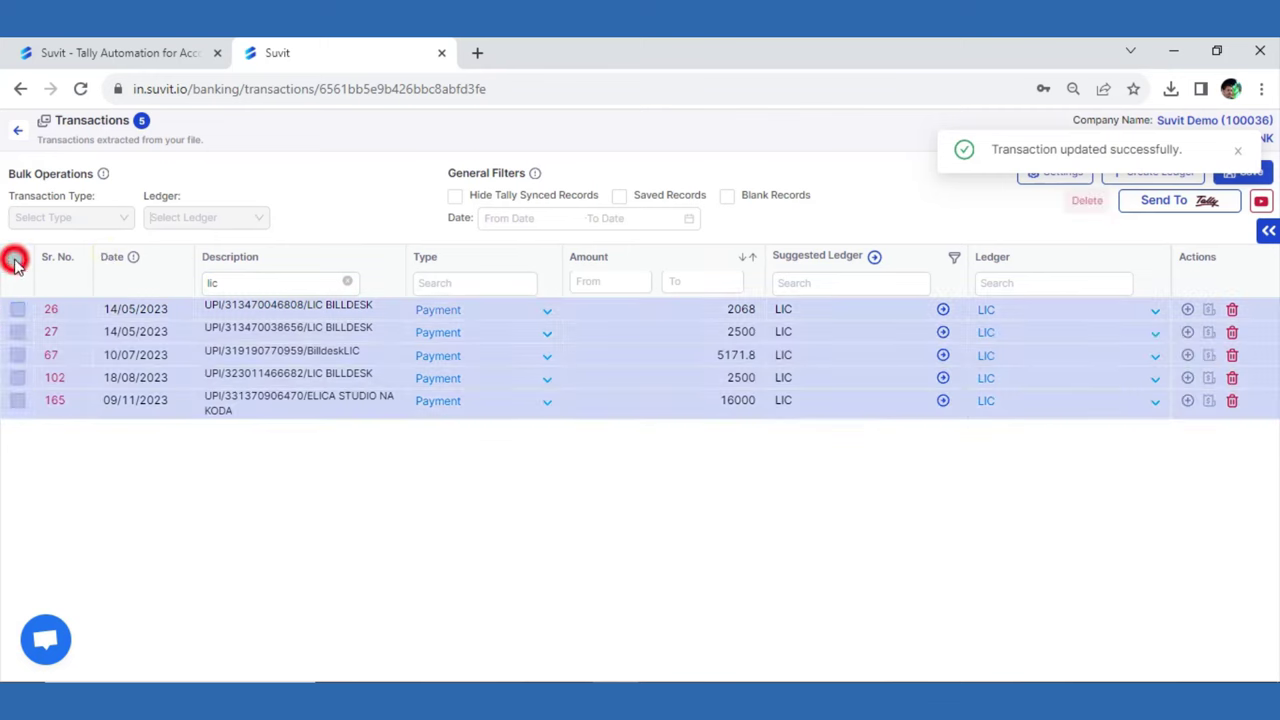
Send the five selected LIC transactions to Tally and confirm
{"action": "left_click", "coordinate": [1164, 202]}
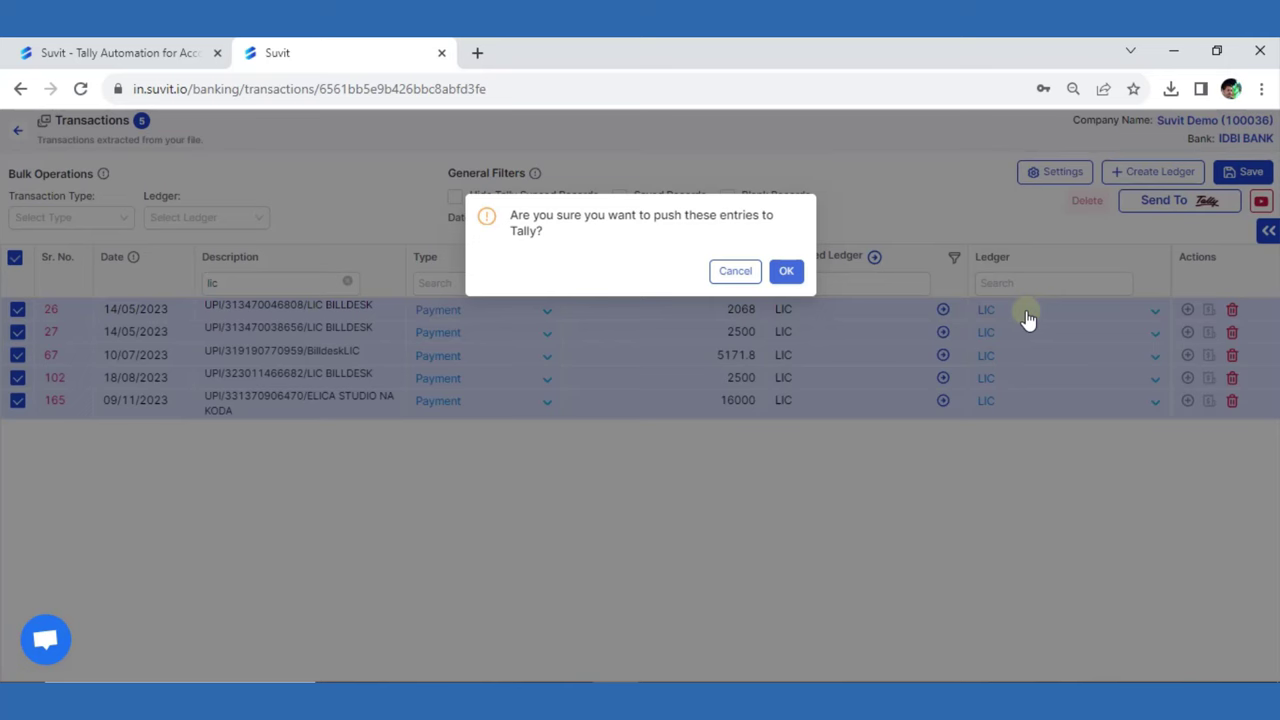
{"action": "left_click", "coordinate": [785, 271]}
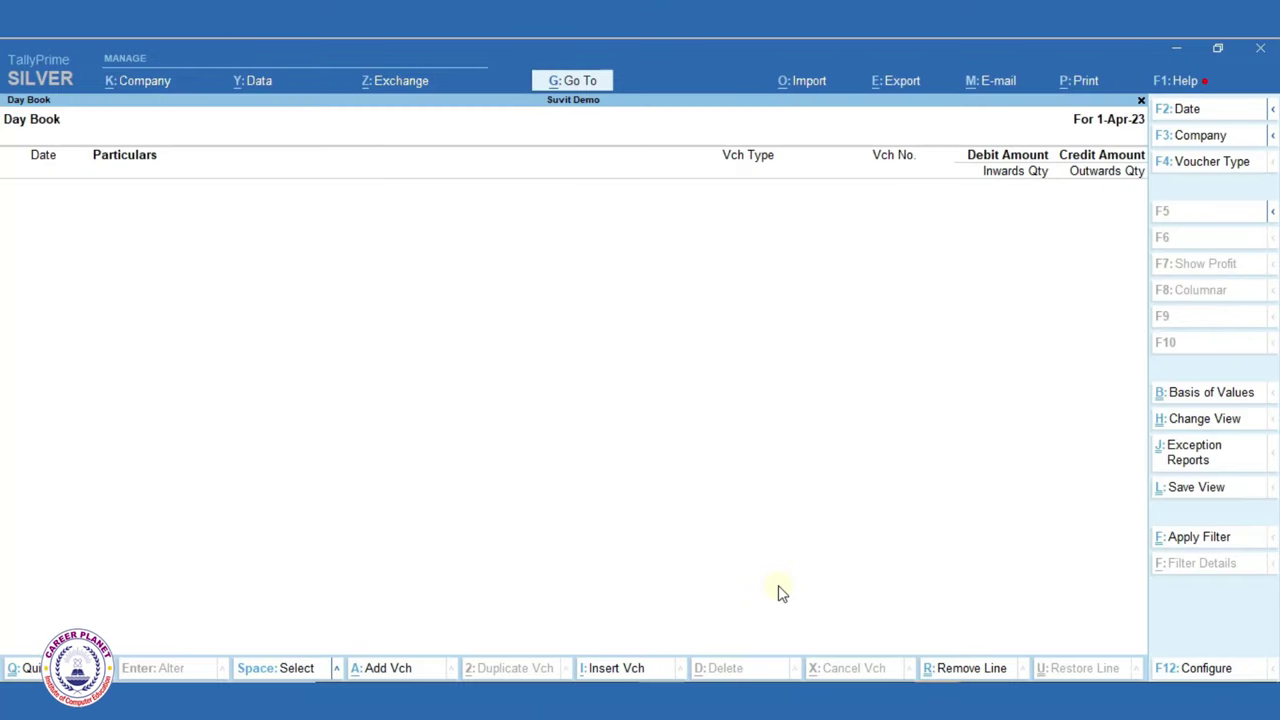
Reopen TallyPrime's Day Book for the period 1-4-2023 to 9-11-2023
{"action": "key", "text": "Escape"}
{"action": "key", "text": "Return"}
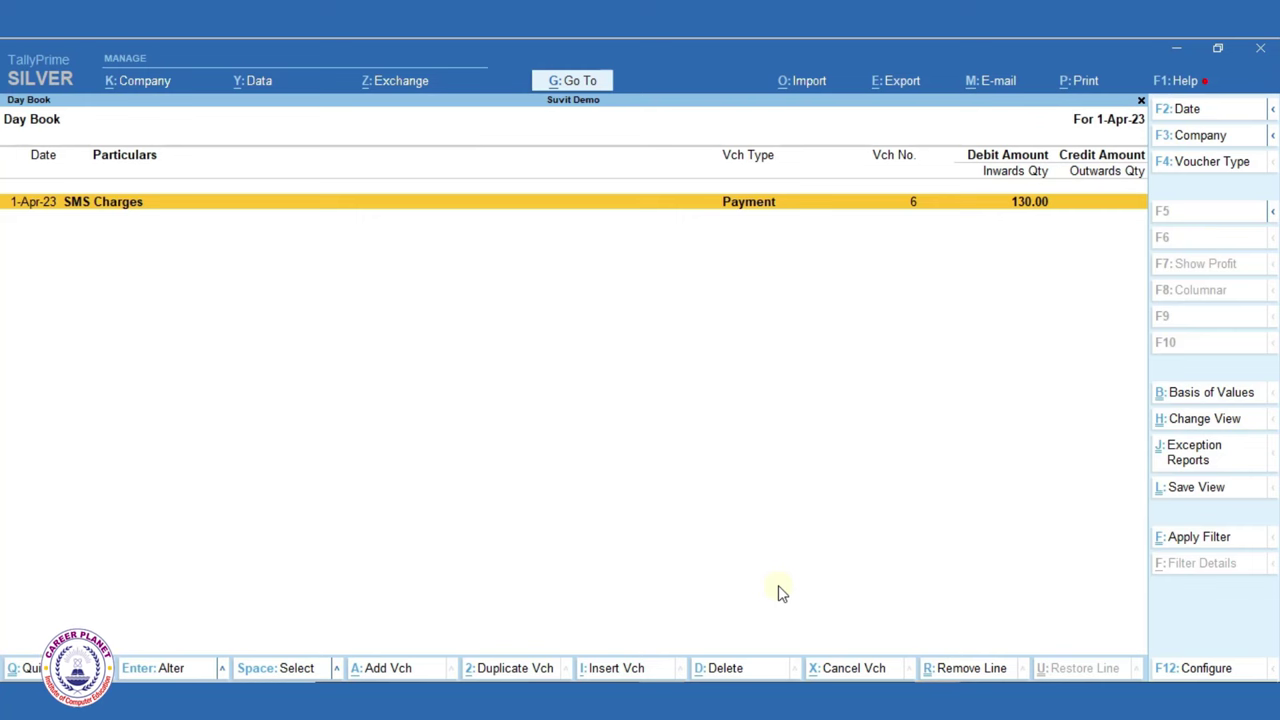
{"action": "key", "text": "alt+F2"}
{"action": "key", "text": "Return"}
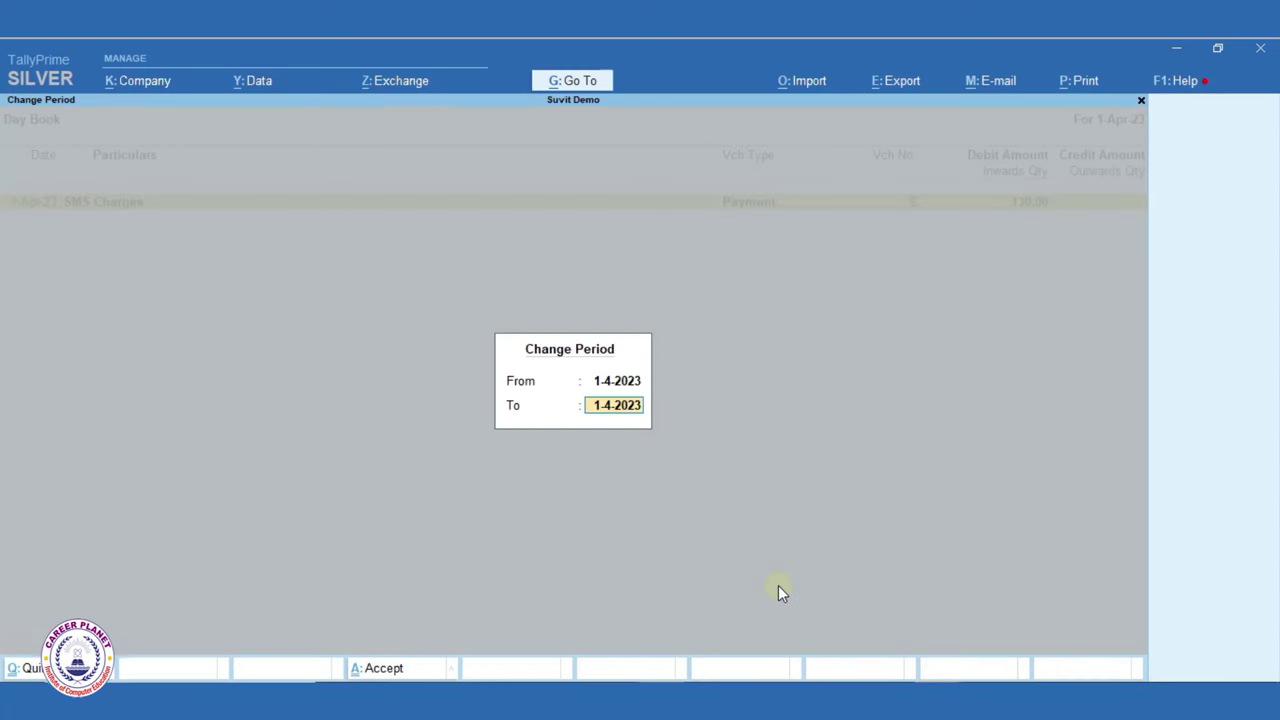
{"action": "type", "text": "9-11-2023"}
{"action": "key", "text": "Return"}
Review the six new payment vouchers, SMS Charges and five LIC, then return to Suvit
{"action": "key", "text": "Down"}
{"action": "key", "text": "Down"}
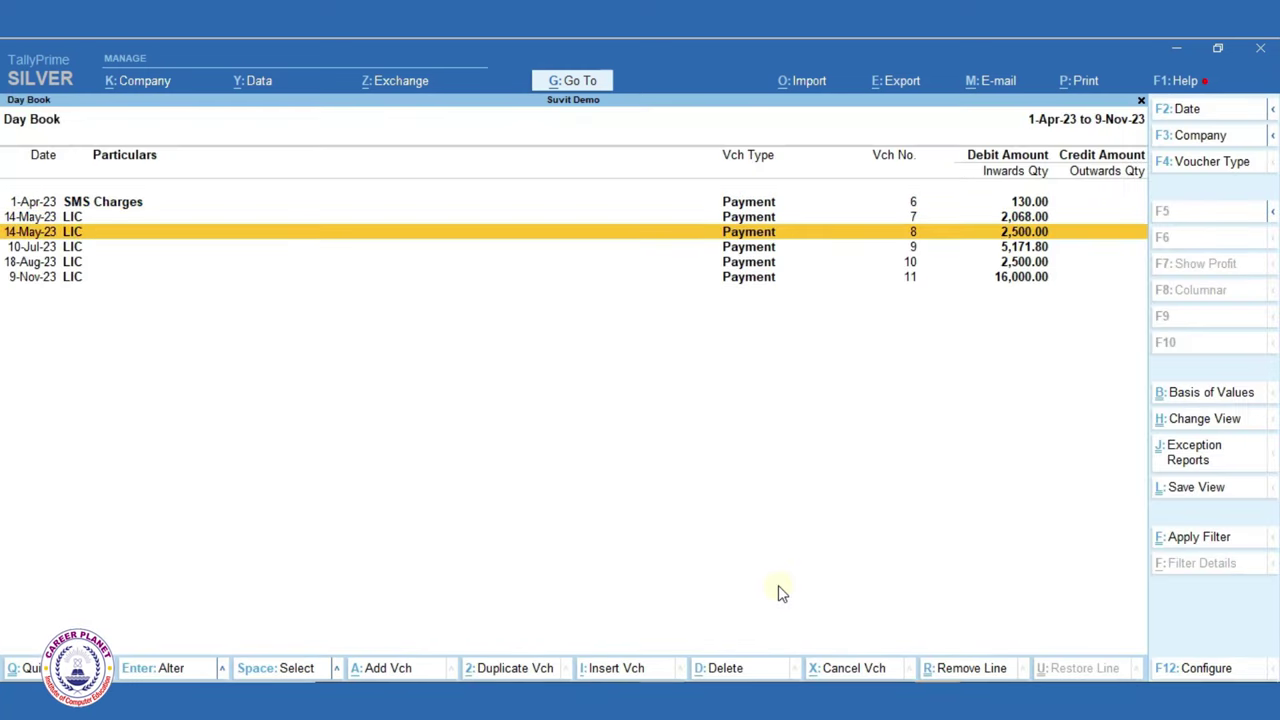
{"action": "key", "text": "Down"}
{"action": "key", "text": "Down"}
{"action": "key", "text": "Down"}
{"action": "key", "text": "Up"}
{"action": "key", "text": "Up"}
{"action": "key", "text": "Up"}
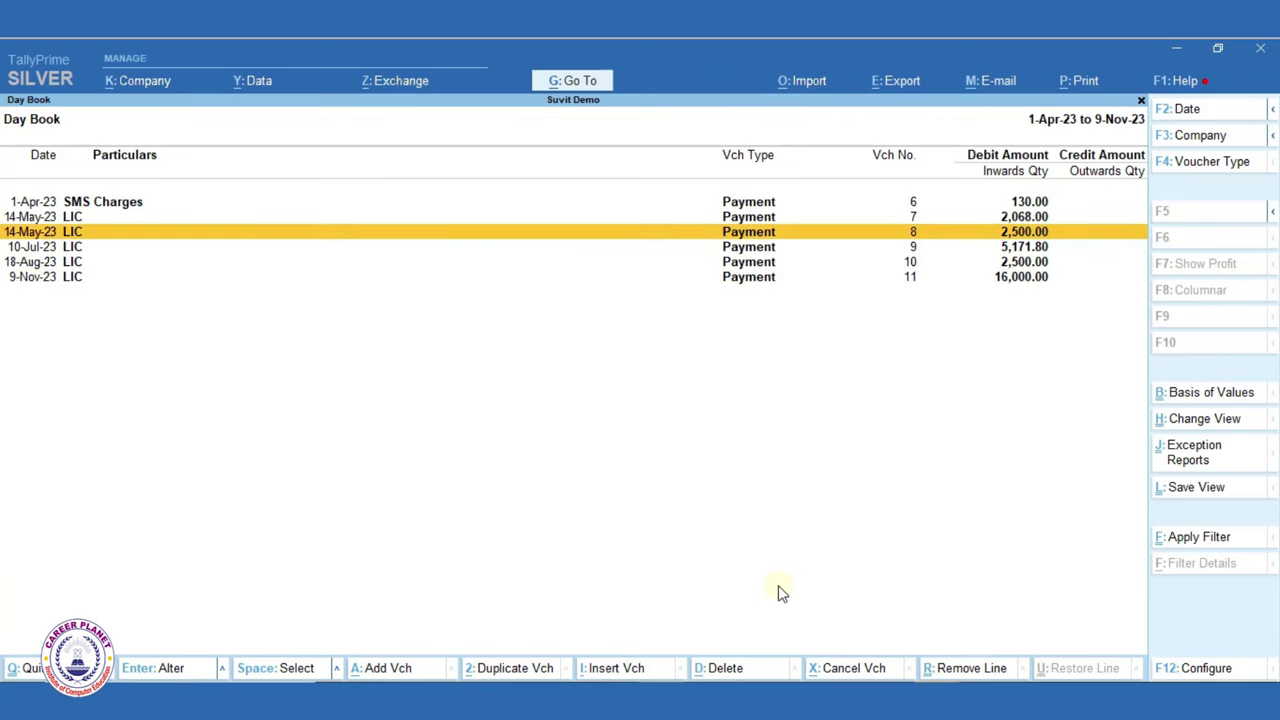
{"action": "key", "text": "Up"}
{"action": "key", "text": "Up"}
{"action": "key", "text": "Down"}
{"action": "key", "text": "Down"}
{"action": "key", "text": "Down"}
{"action": "key", "text": "Down"}
{"action": "key", "text": "Down"}
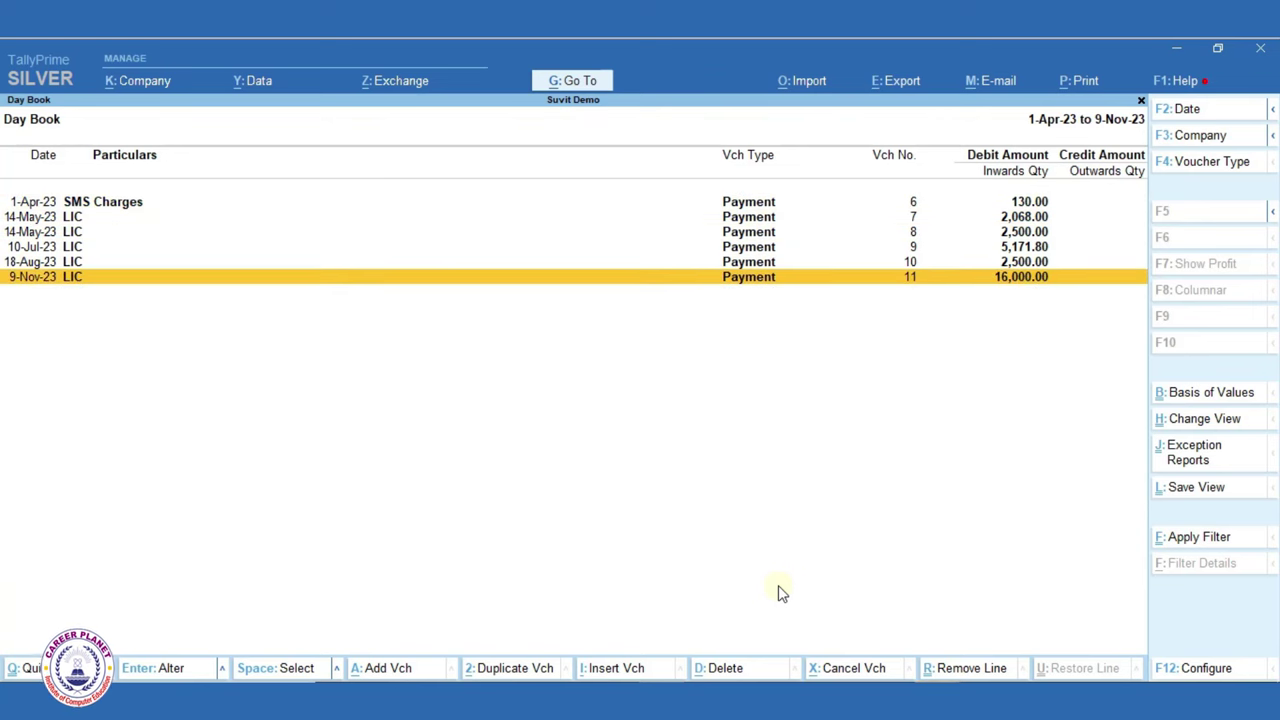
{"action": "key", "text": "Up"}
{"action": "key", "text": "Up"}
{"action": "key", "text": "Up"}
{"action": "key", "text": "Up"}
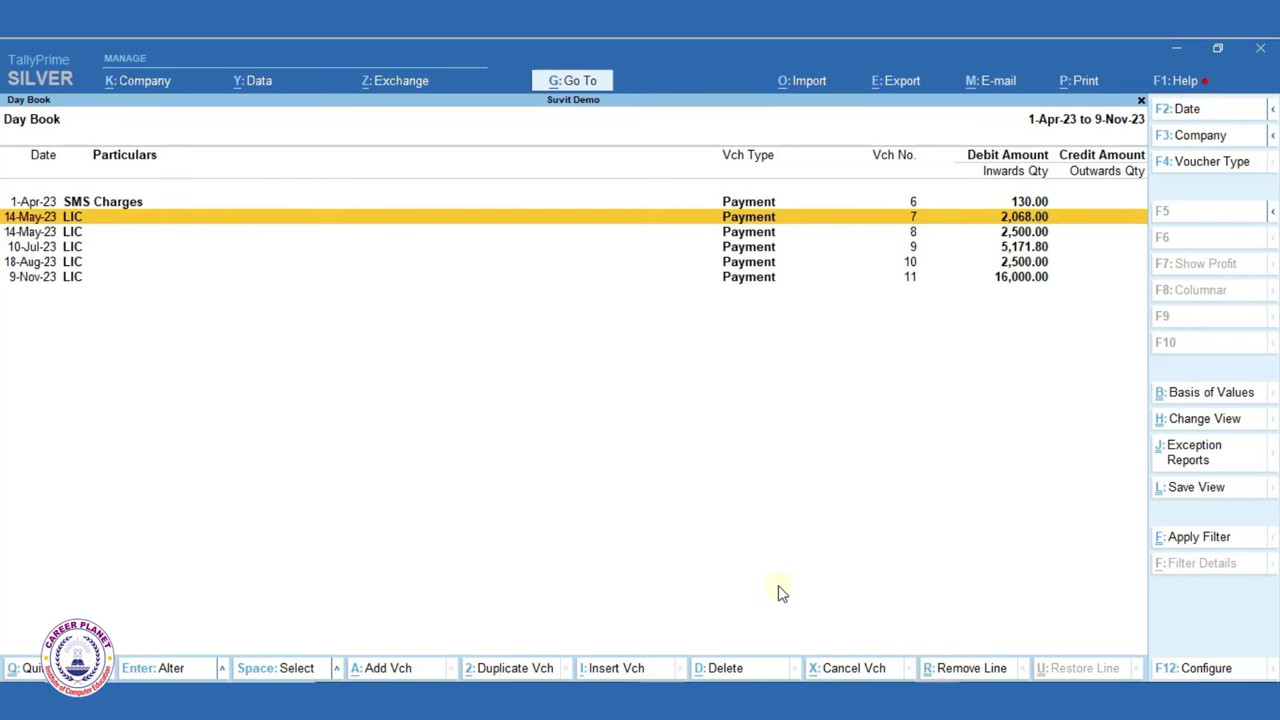
{"action": "key", "text": "Up"}
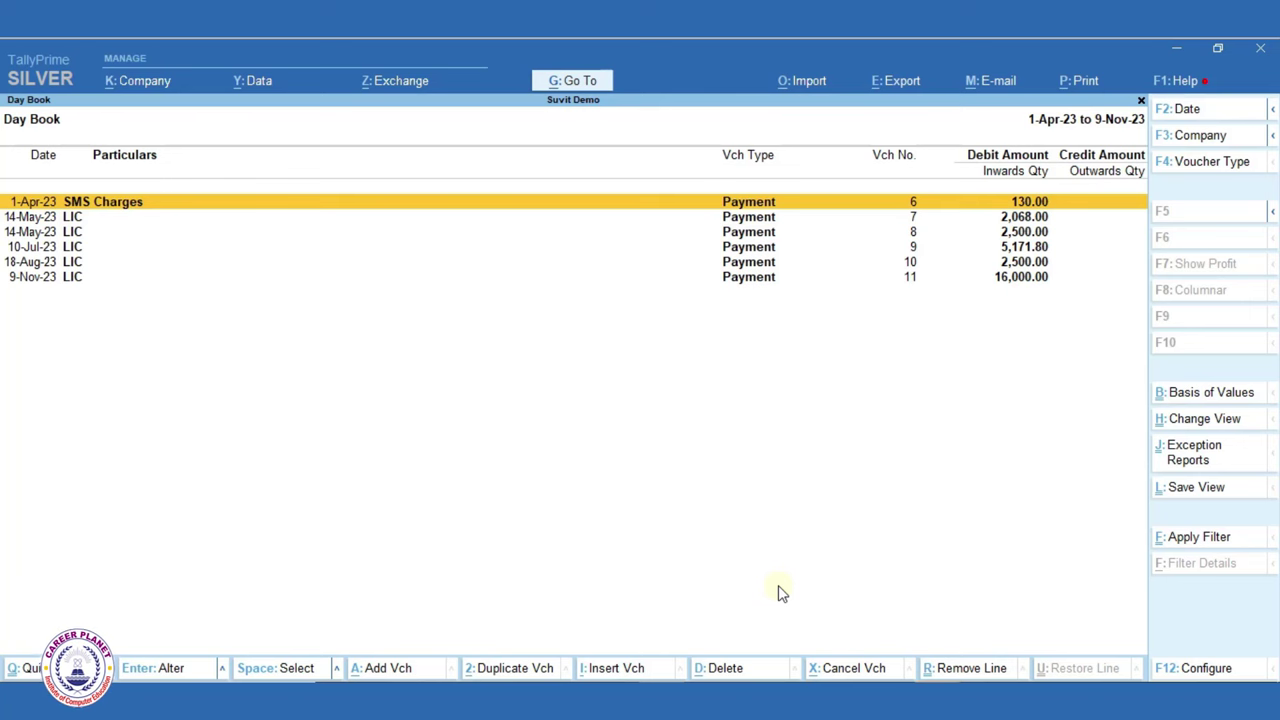
{"action": "key", "text": "alt+Tab"}
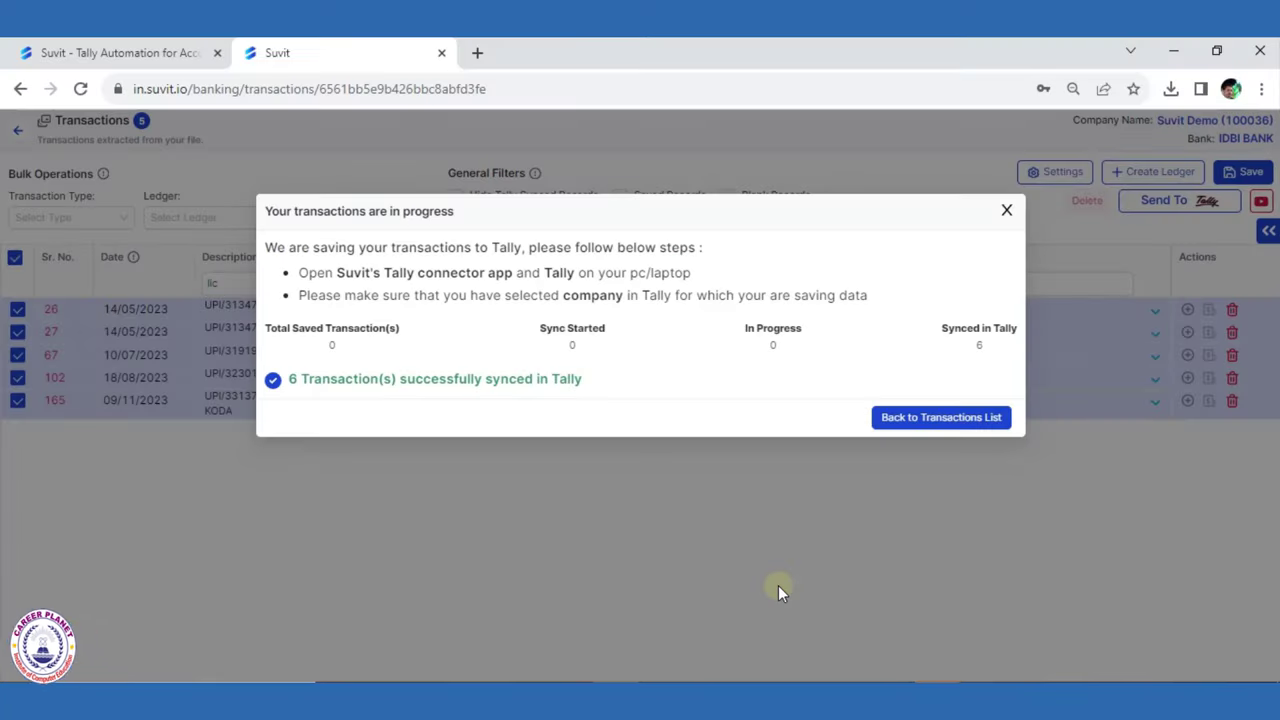
Close the sync summary and clear the lic filter to show all 180 IDBI transactions
{"action": "left_click", "coordinate": [1007, 210]}
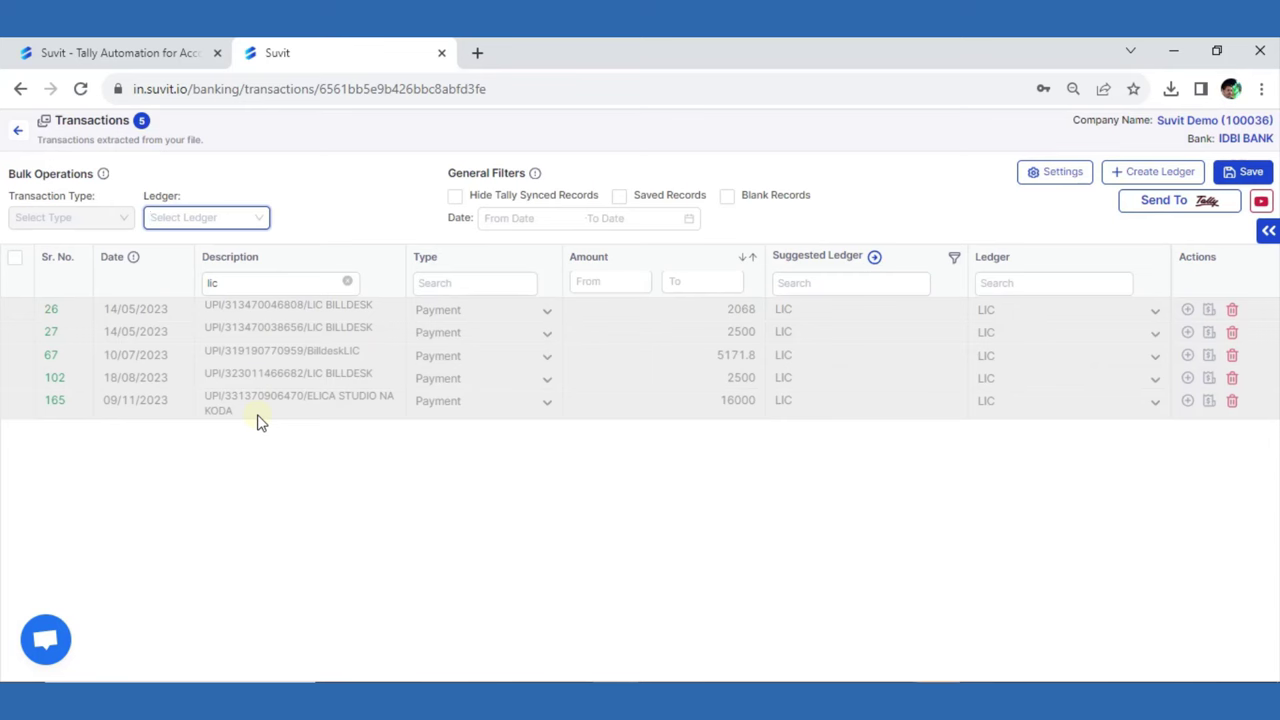
{"action": "left_click", "coordinate": [347, 285]}
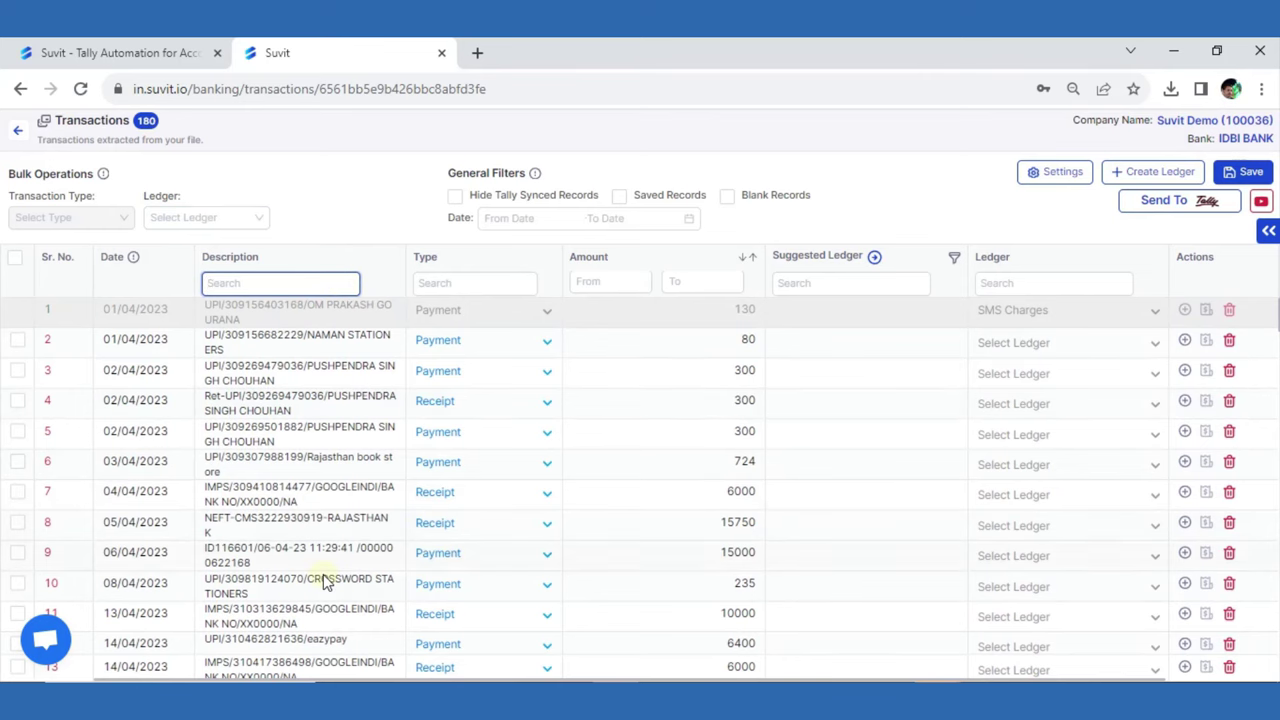
{"action": "scroll", "coordinate": [323, 578], "scroll_direction": "down", "scroll_amount": 3}
{"action": "scroll", "coordinate": [323, 578], "scroll_direction": "down", "scroll_amount": 3}
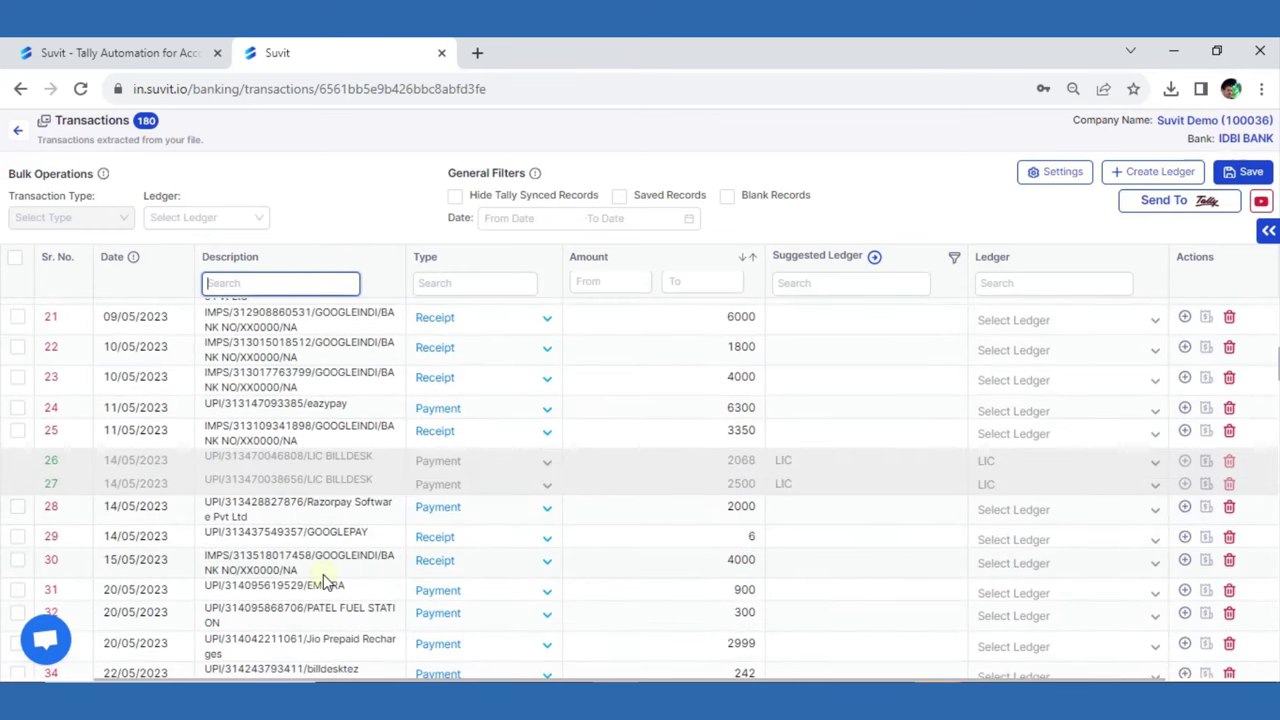
{"action": "scroll", "coordinate": [323, 580], "scroll_direction": "up", "scroll_amount": 5}
{"action": "scroll", "coordinate": [313, 368], "scroll_direction": "up", "scroll_amount": 1}
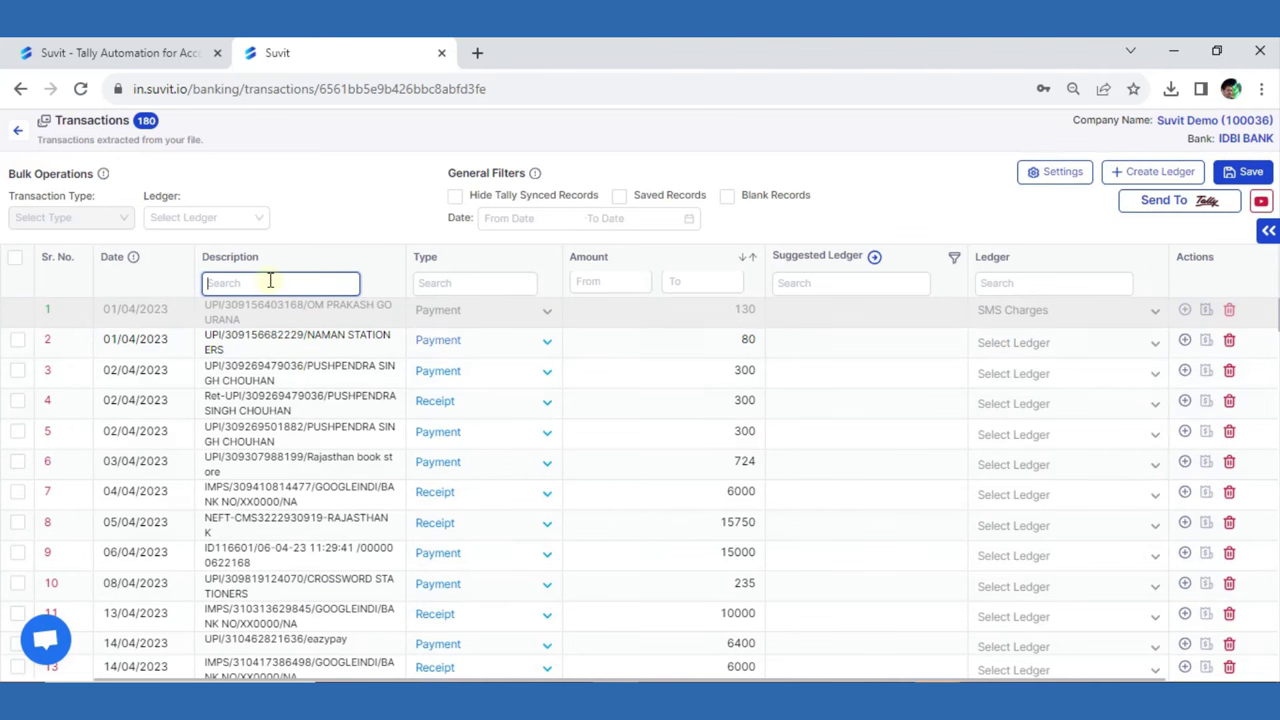
Filter to the five 300 payments using Description 'pus' and Type 'pa', and select them all
{"action": "type", "text": "pu"}
{"action": "type", "text": "s"}
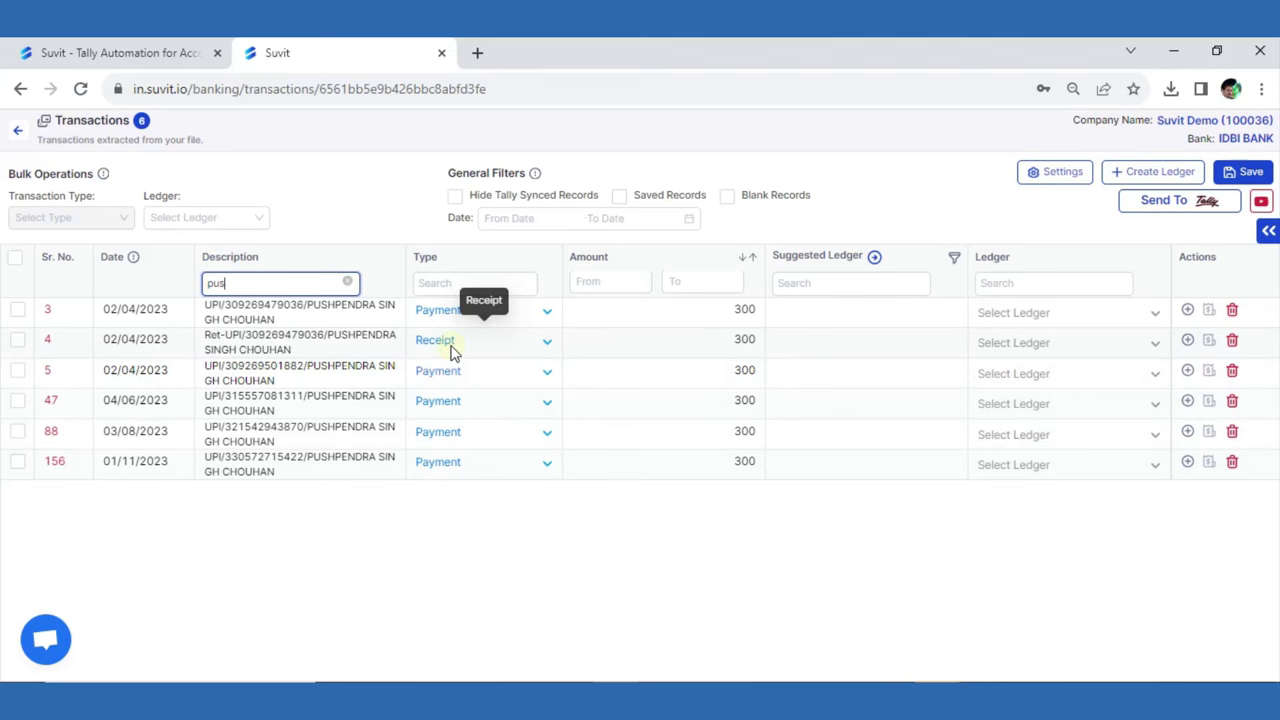
{"action": "left_click", "coordinate": [452, 284]}
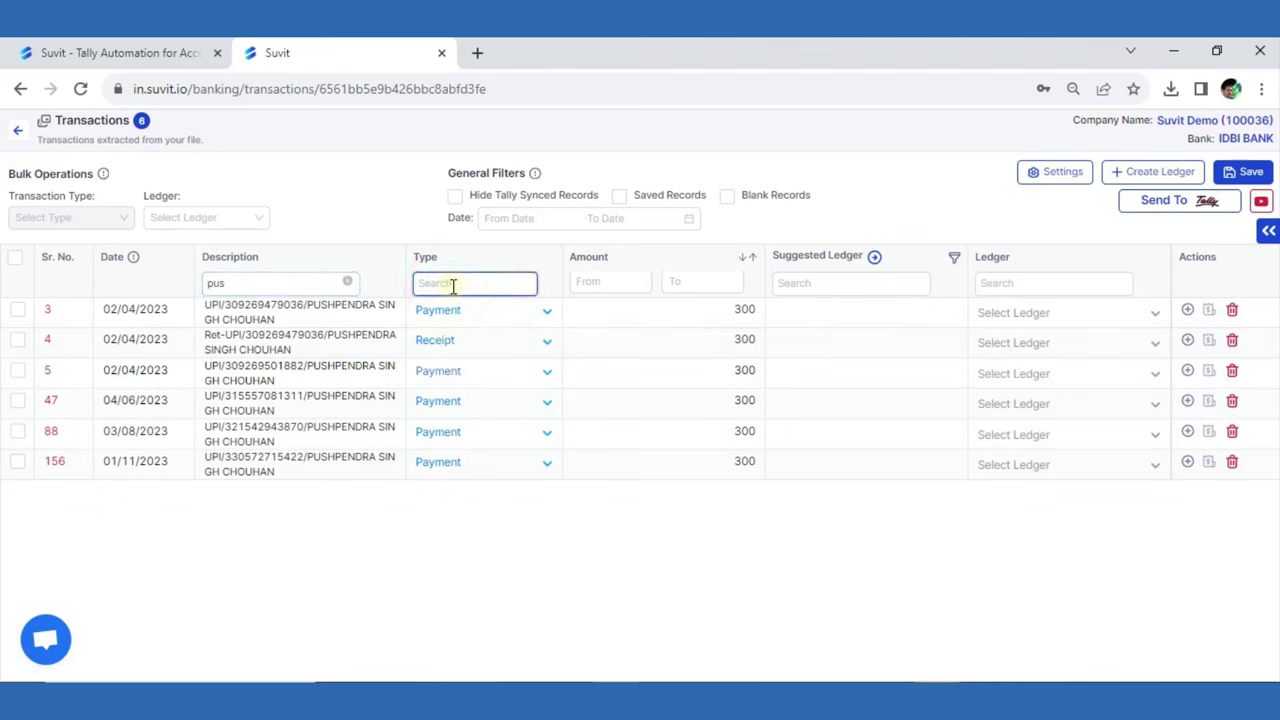
{"action": "type", "text": "pay"}
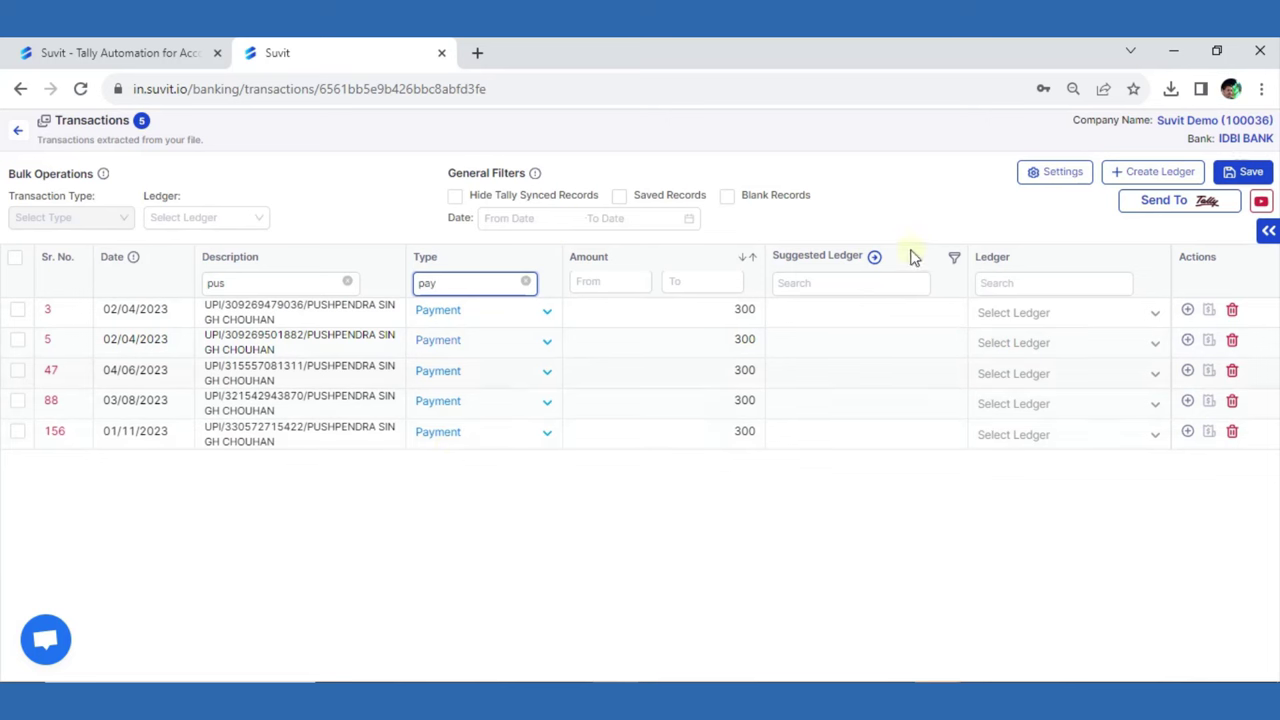
{"action": "left_click", "coordinate": [15, 259]}
Search the bulk ledger list for 'news', find no match, and start adding a new ledger
{"action": "left_click", "coordinate": [204, 216]}
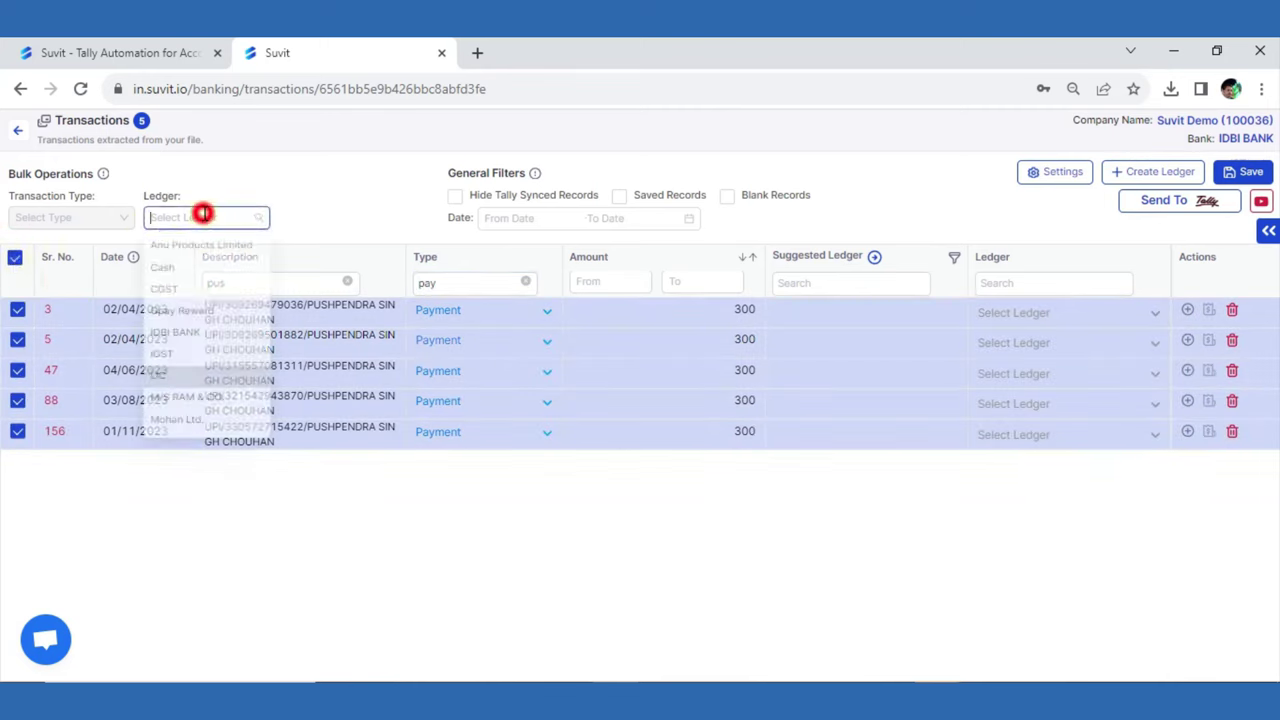
{"action": "scroll", "coordinate": [200, 350], "scroll_direction": "down", "scroll_amount": 1}
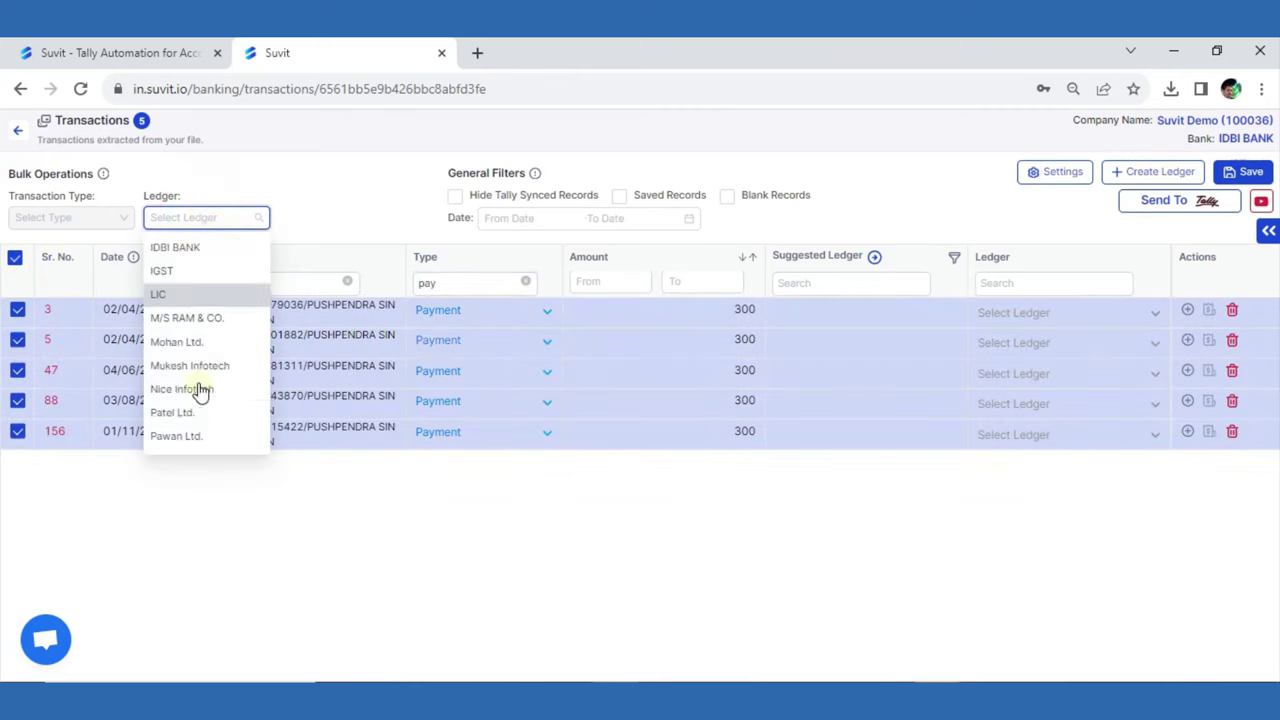
{"action": "scroll", "coordinate": [205, 428], "scroll_direction": "down", "scroll_amount": 1}
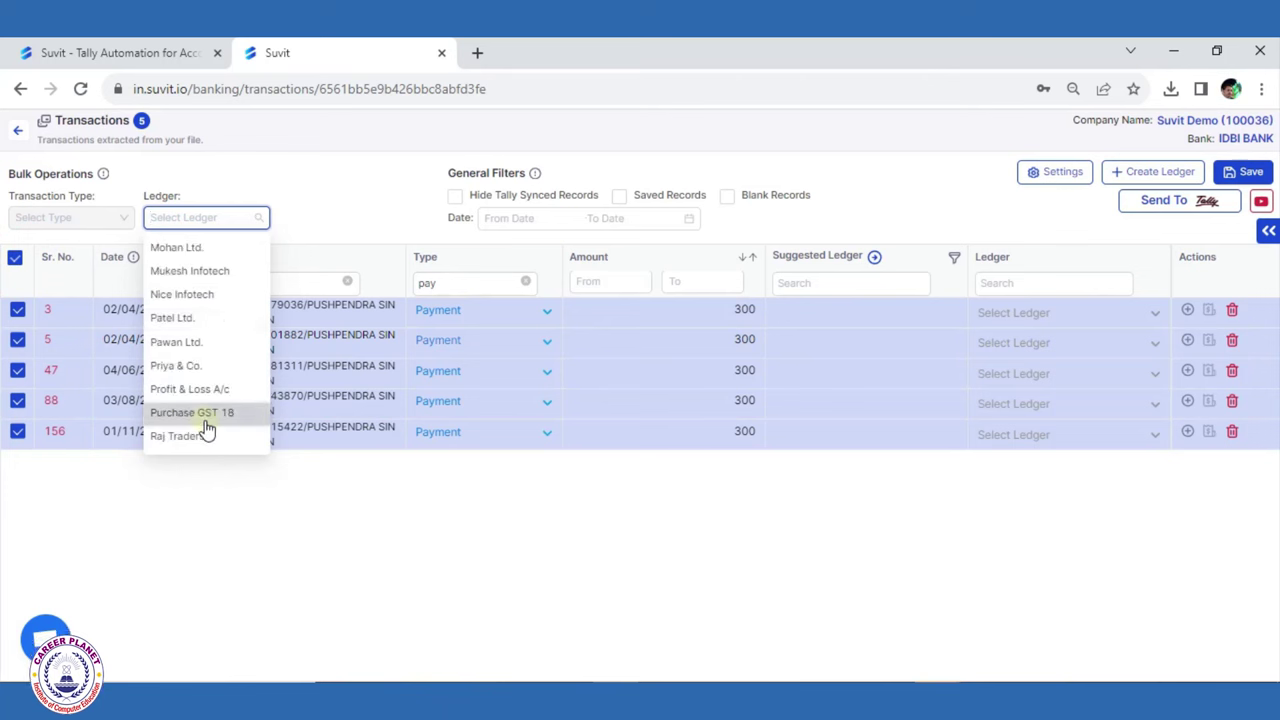
{"action": "scroll", "coordinate": [205, 428], "scroll_direction": "down", "scroll_amount": 2}
{"action": "left_click", "coordinate": [198, 215]}
{"action": "type", "text": "news"}
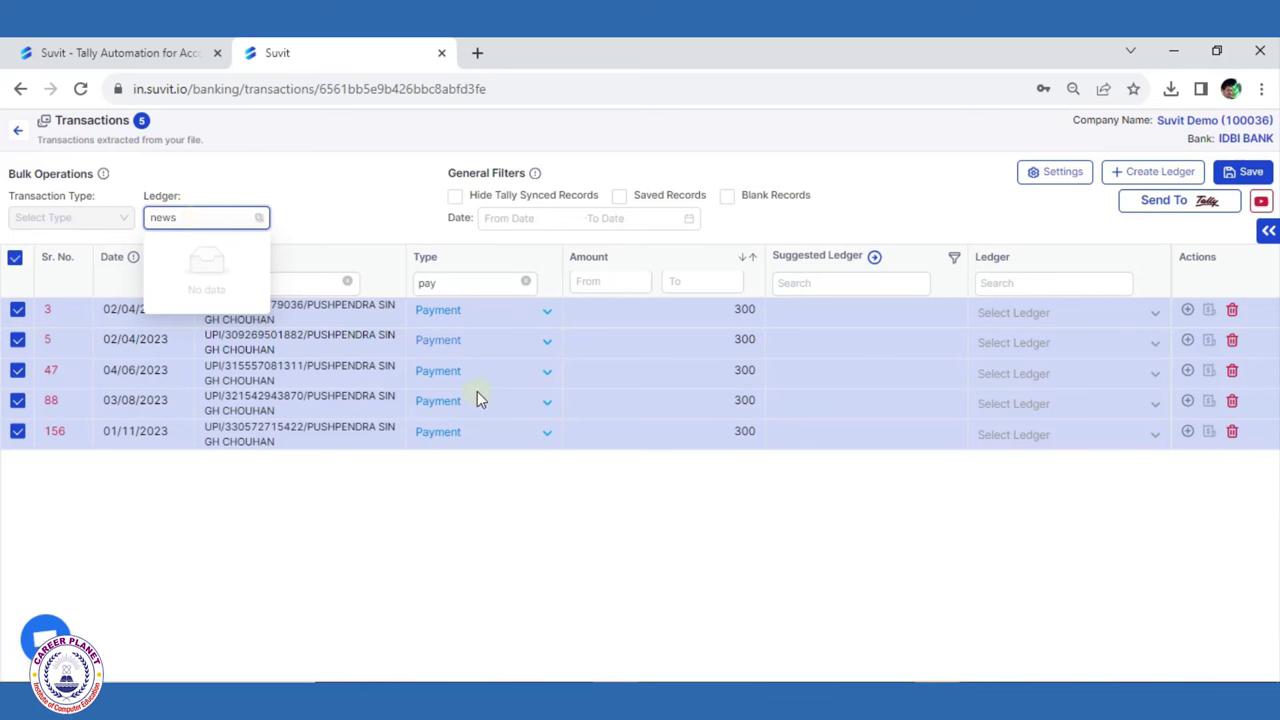
{"action": "left_click", "coordinate": [957, 215]}
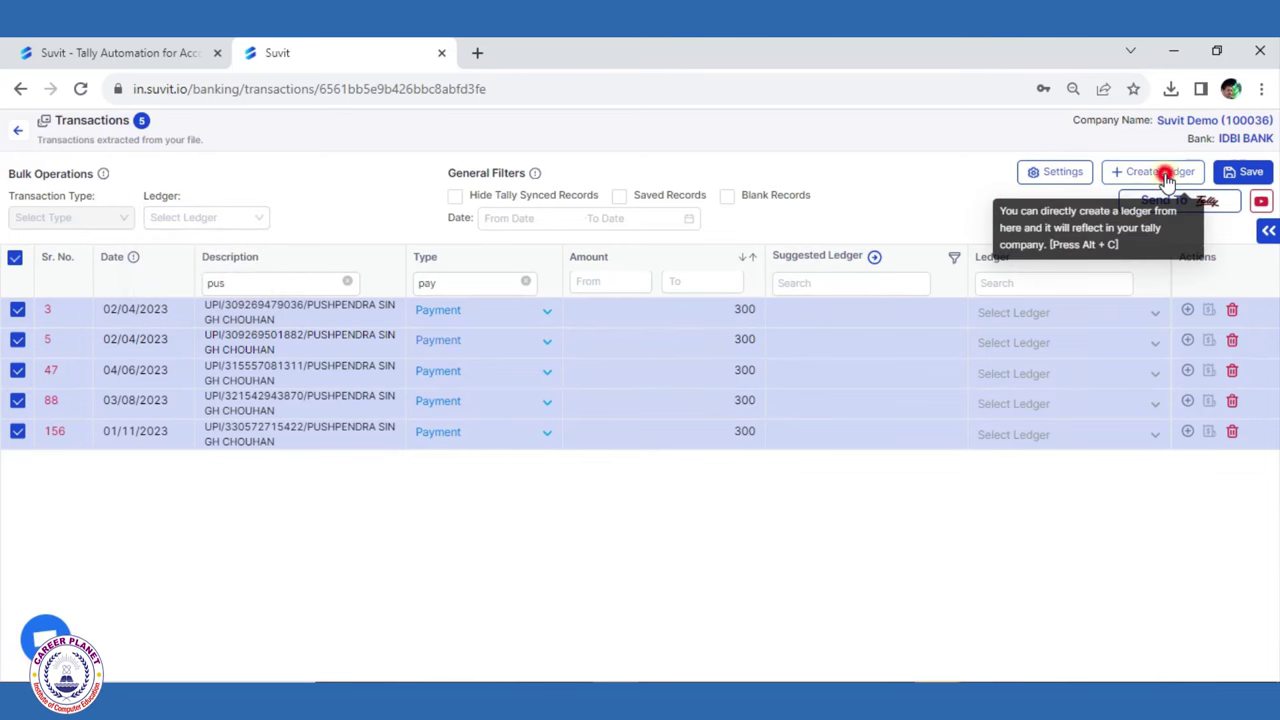
{"action": "left_click", "coordinate": [1163, 173]}
Add a ledger named 'newpaper exp.' with ledger type Indirect Expenses
{"action": "left_click", "coordinate": [388, 340]}
{"action": "type", "text": "newpaper"}
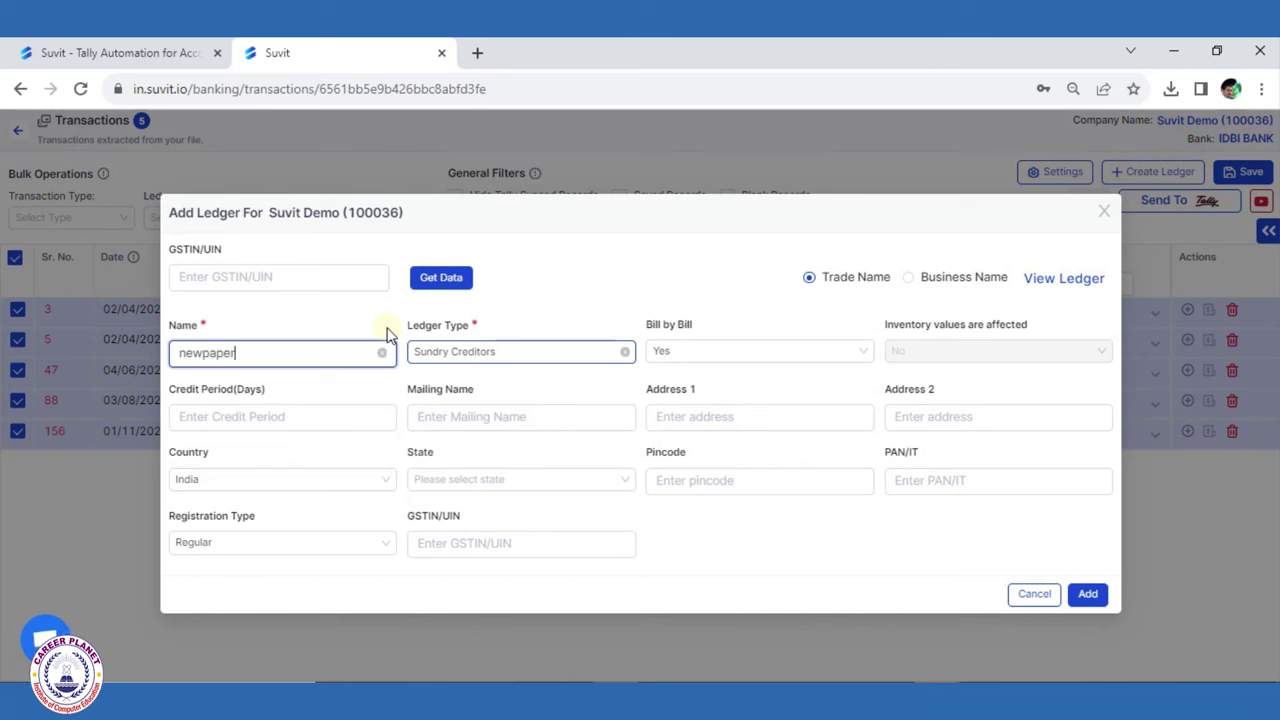
{"action": "type", "text": "p."}
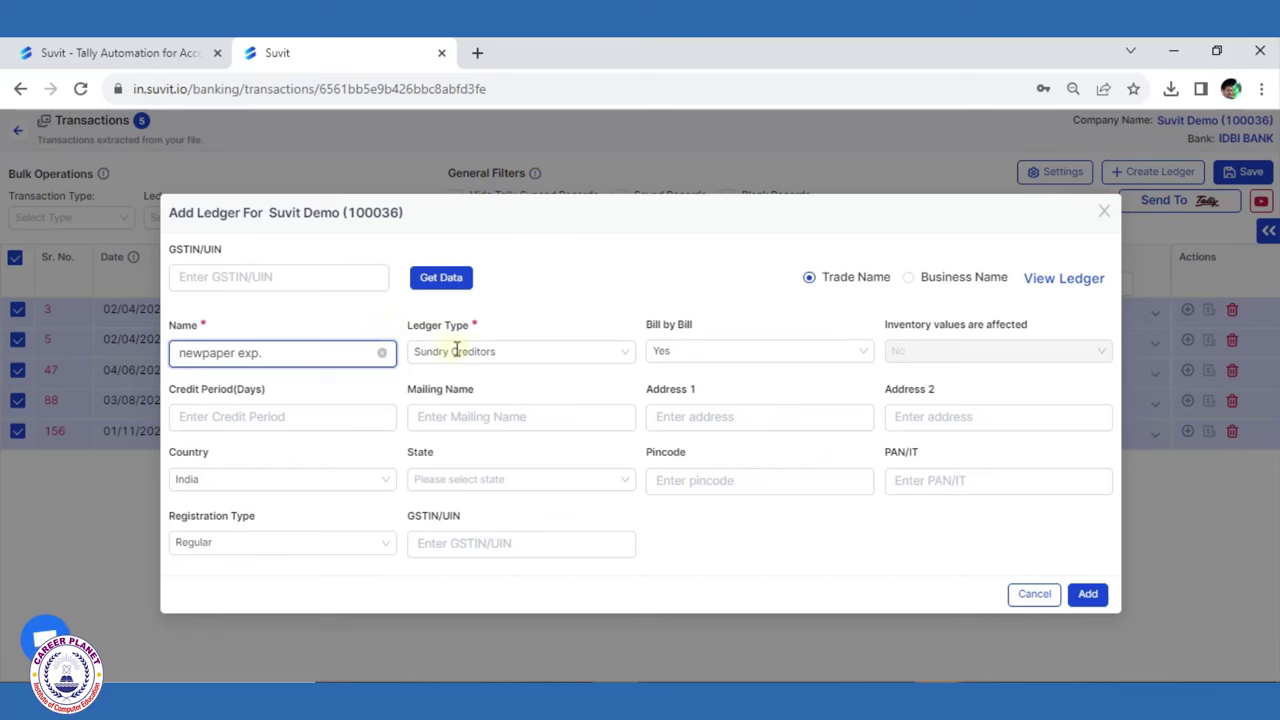
{"action": "left_click", "coordinate": [488, 352]}
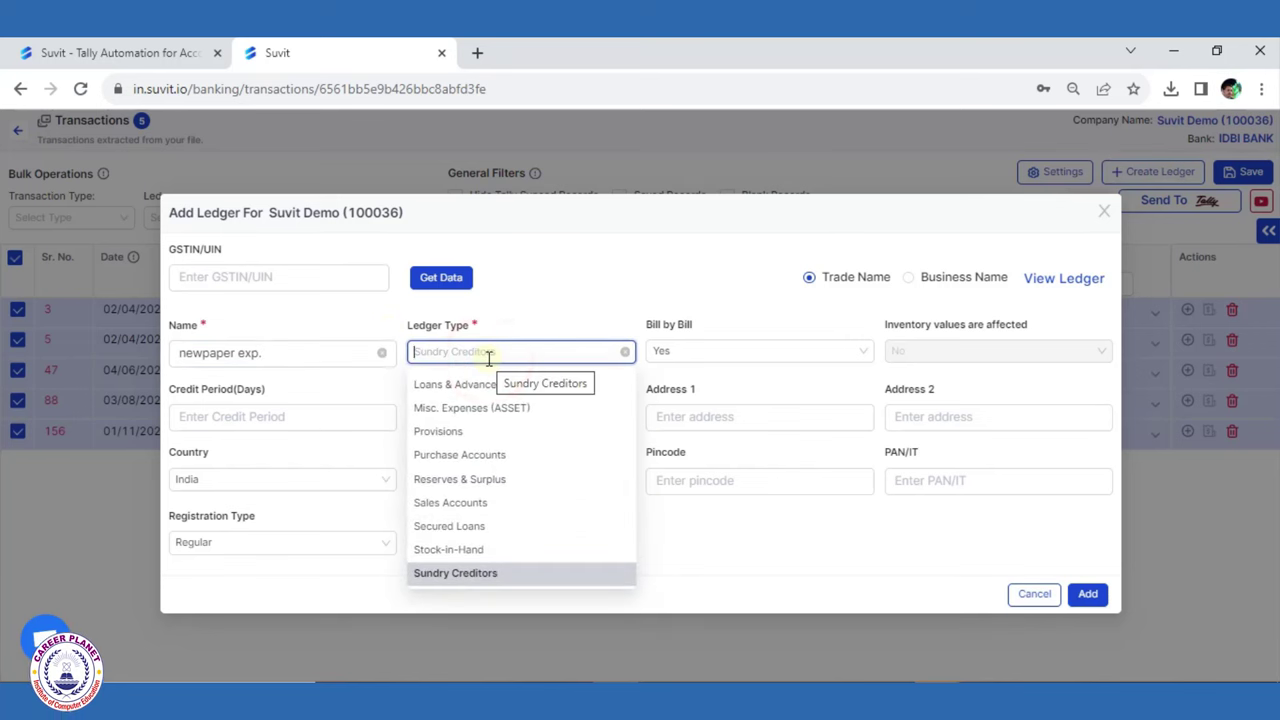
{"action": "type", "text": "in"}
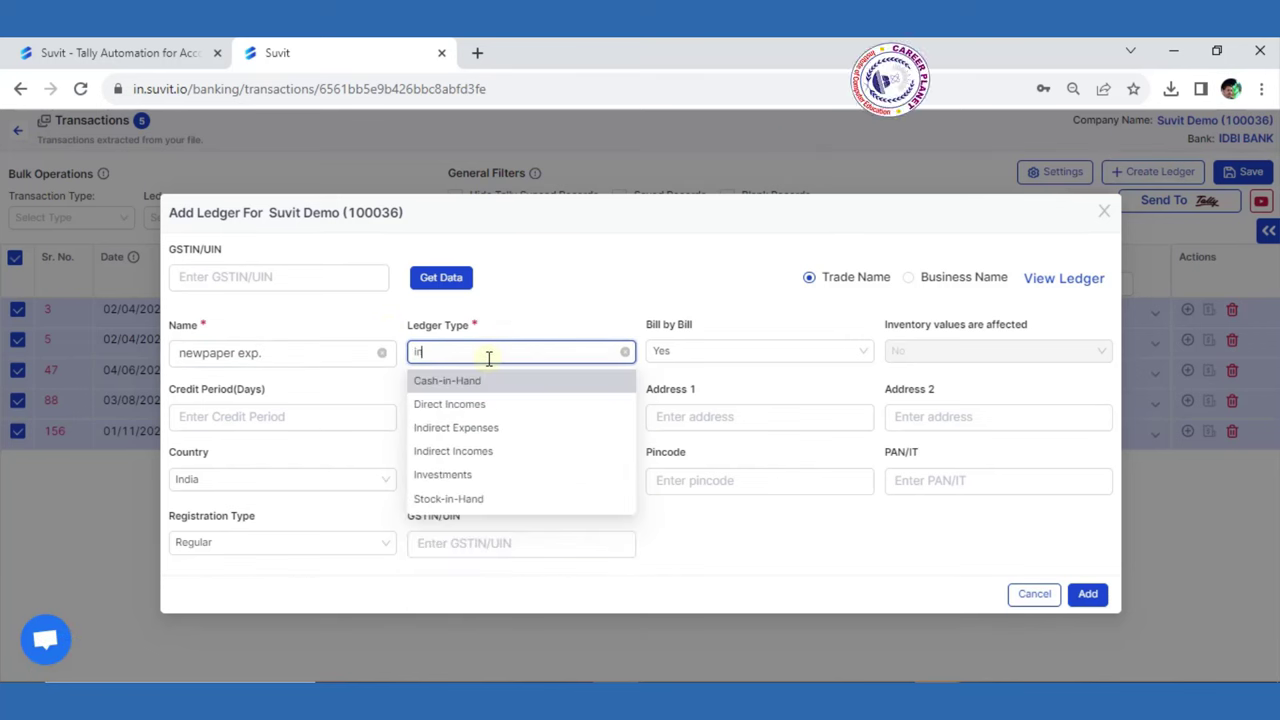
{"action": "key", "text": "Down"}
{"action": "key", "text": "Down"}
{"action": "key", "text": "Return"}
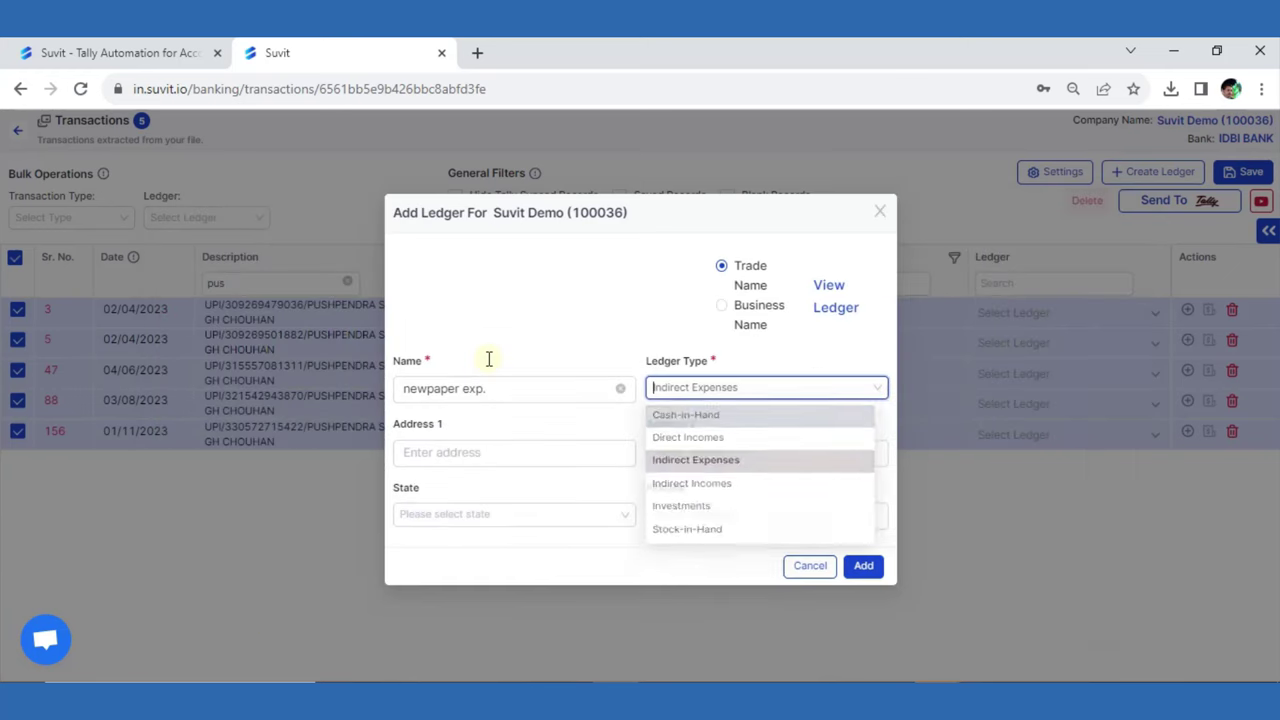
{"action": "left_click", "coordinate": [861, 570]}
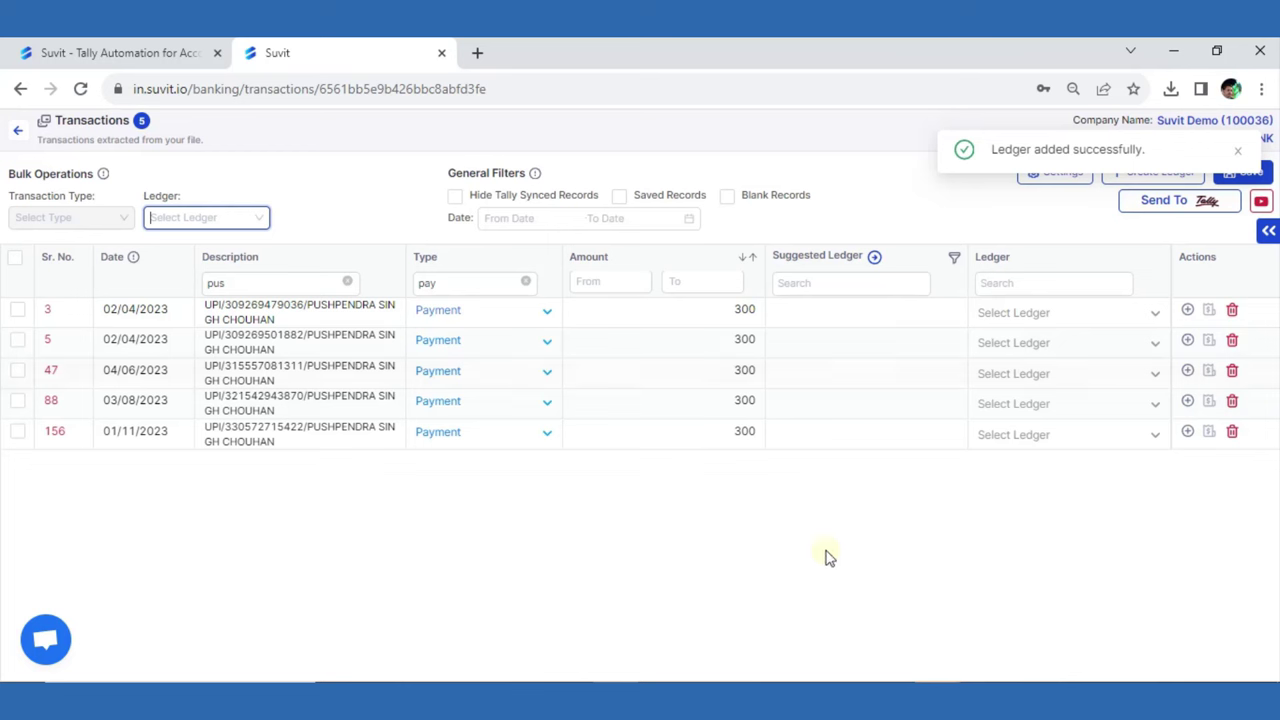
Bulk-assign the newpaper exp. ledger to all five 300 payments and save
{"action": "left_click", "coordinate": [173, 213]}
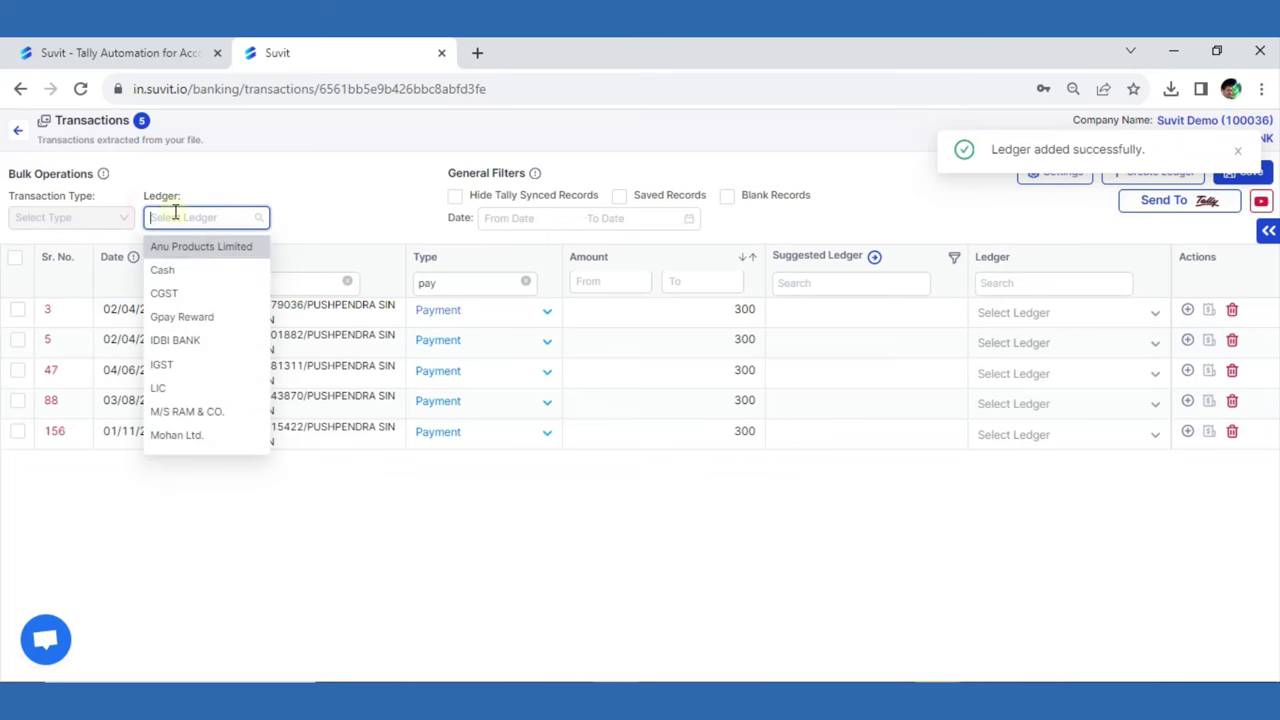
{"action": "type", "text": "new"}
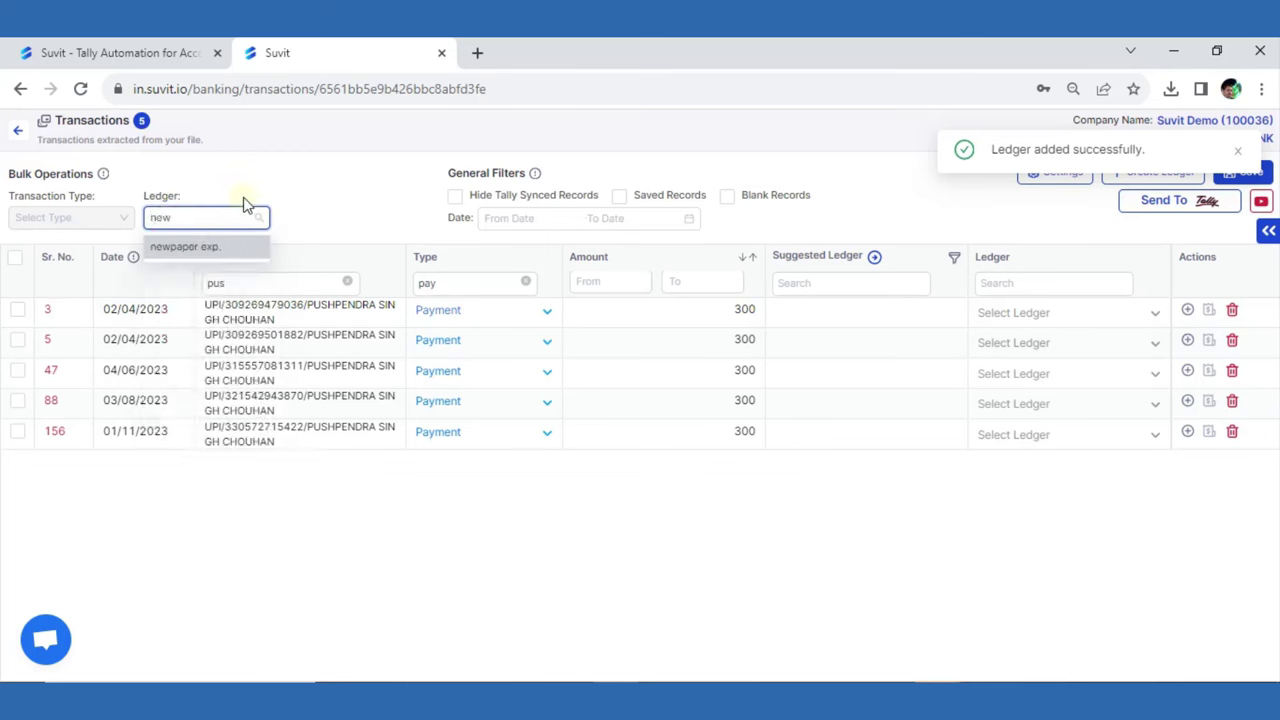
{"action": "left_click", "coordinate": [213, 247]}
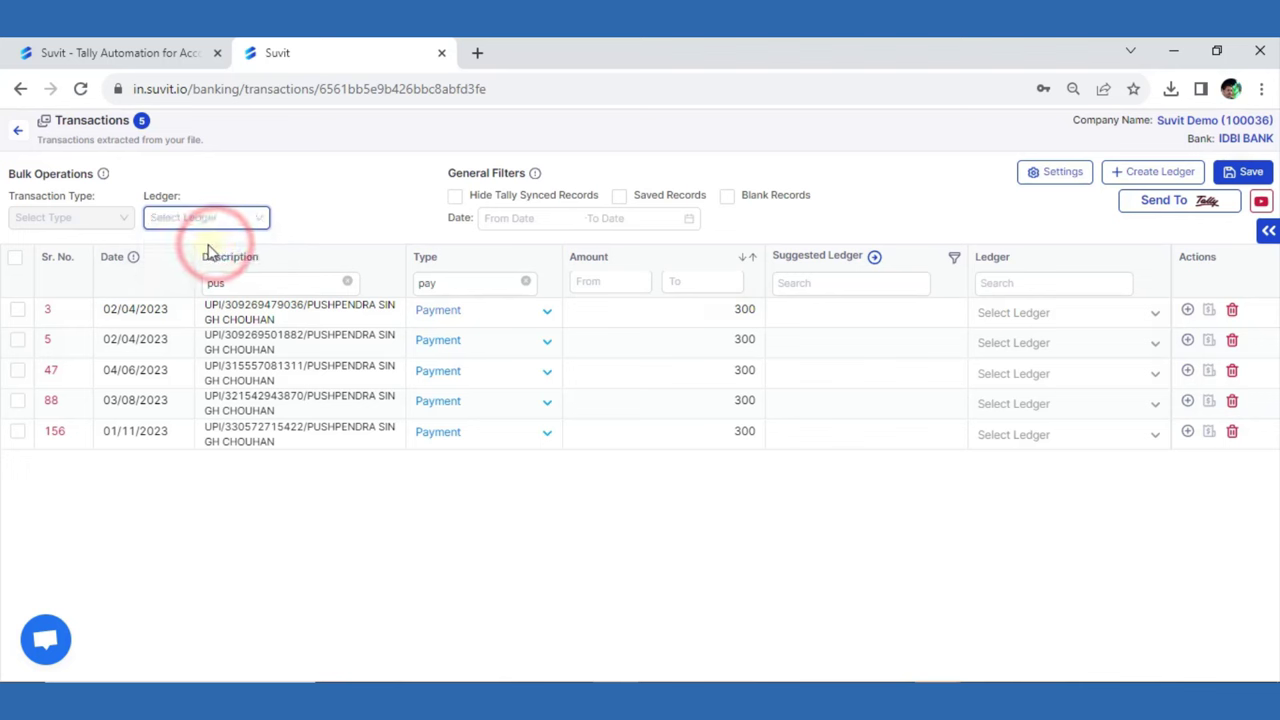
{"action": "left_click", "coordinate": [15, 257]}
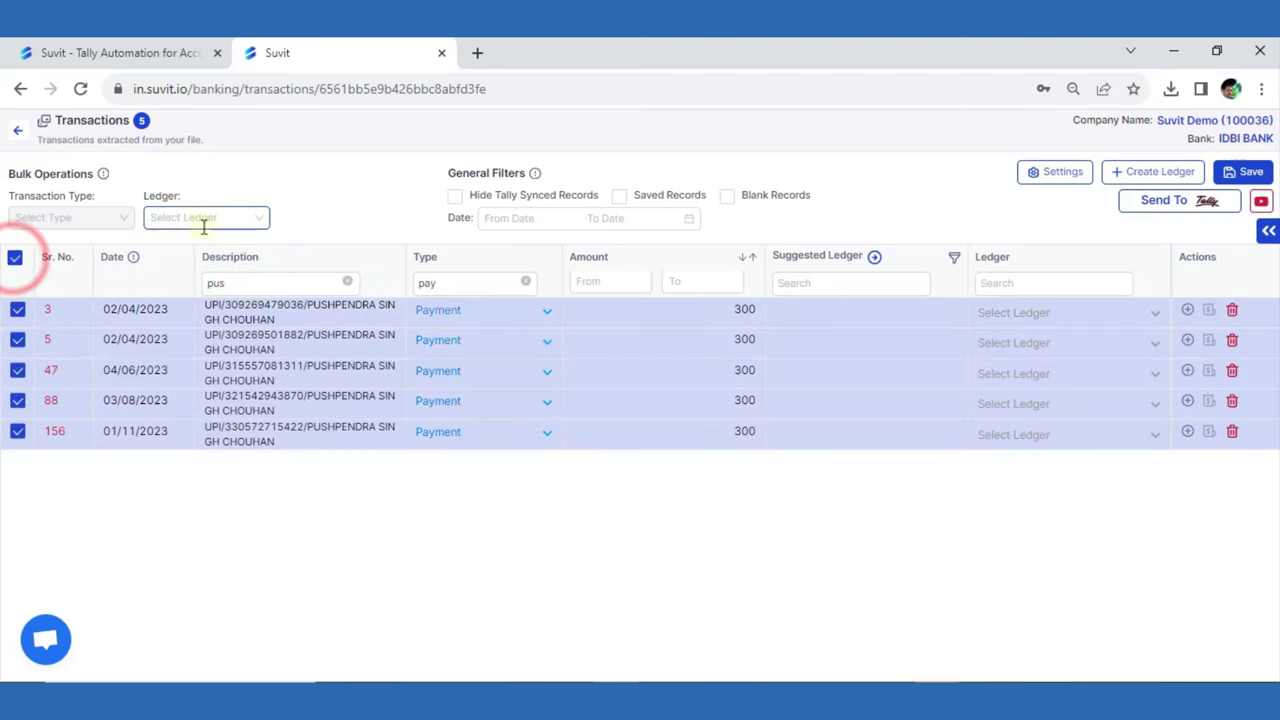
{"action": "left_click", "coordinate": [261, 217]}
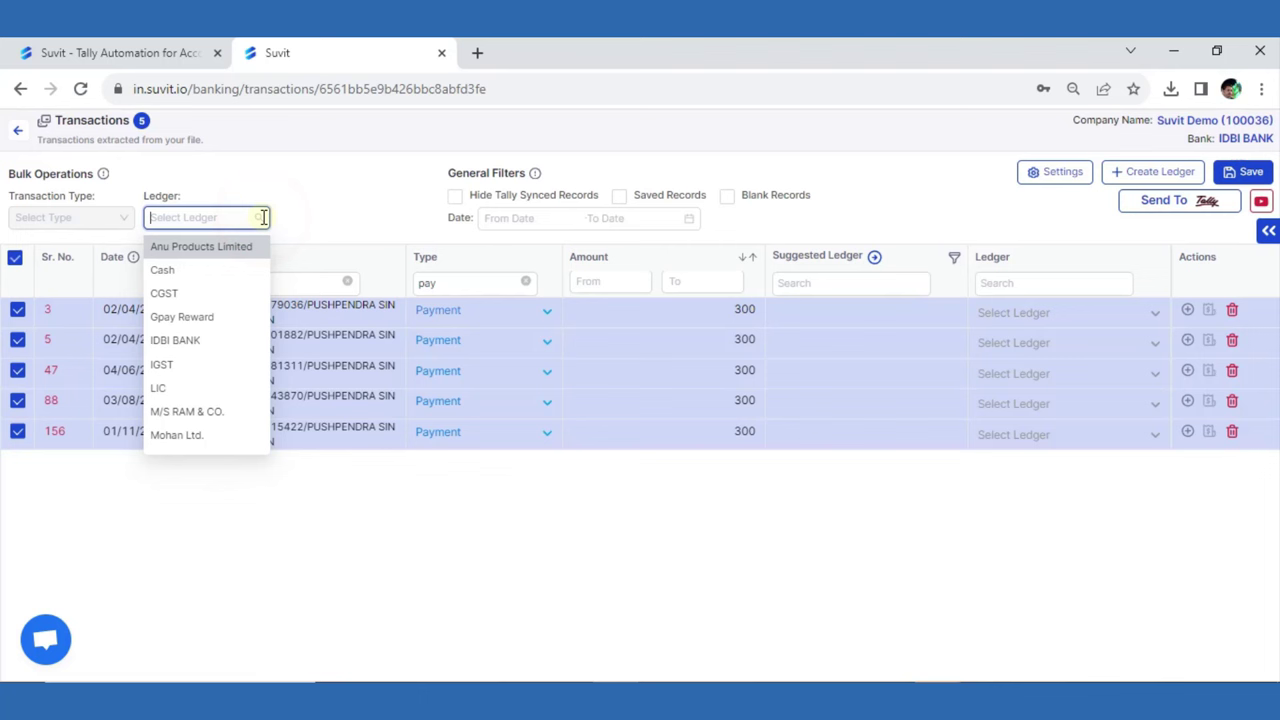
{"action": "type", "text": "nwe"}
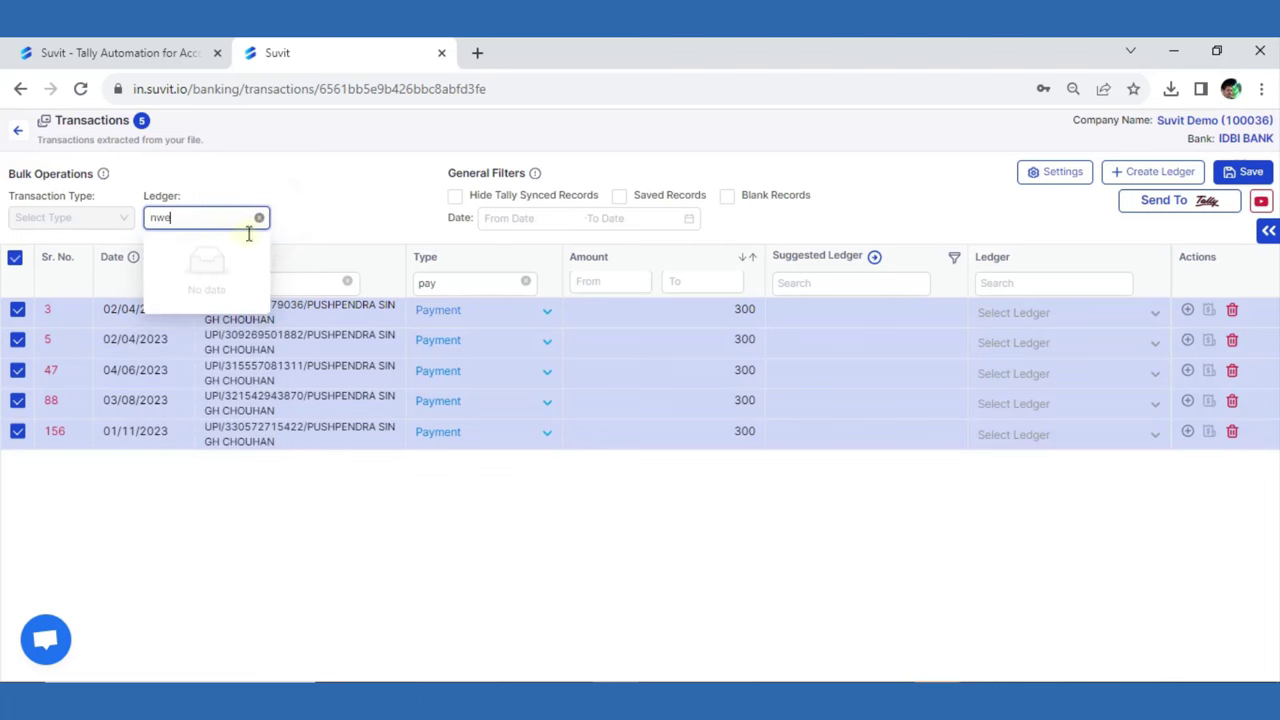
{"action": "left_click", "coordinate": [234, 246]}
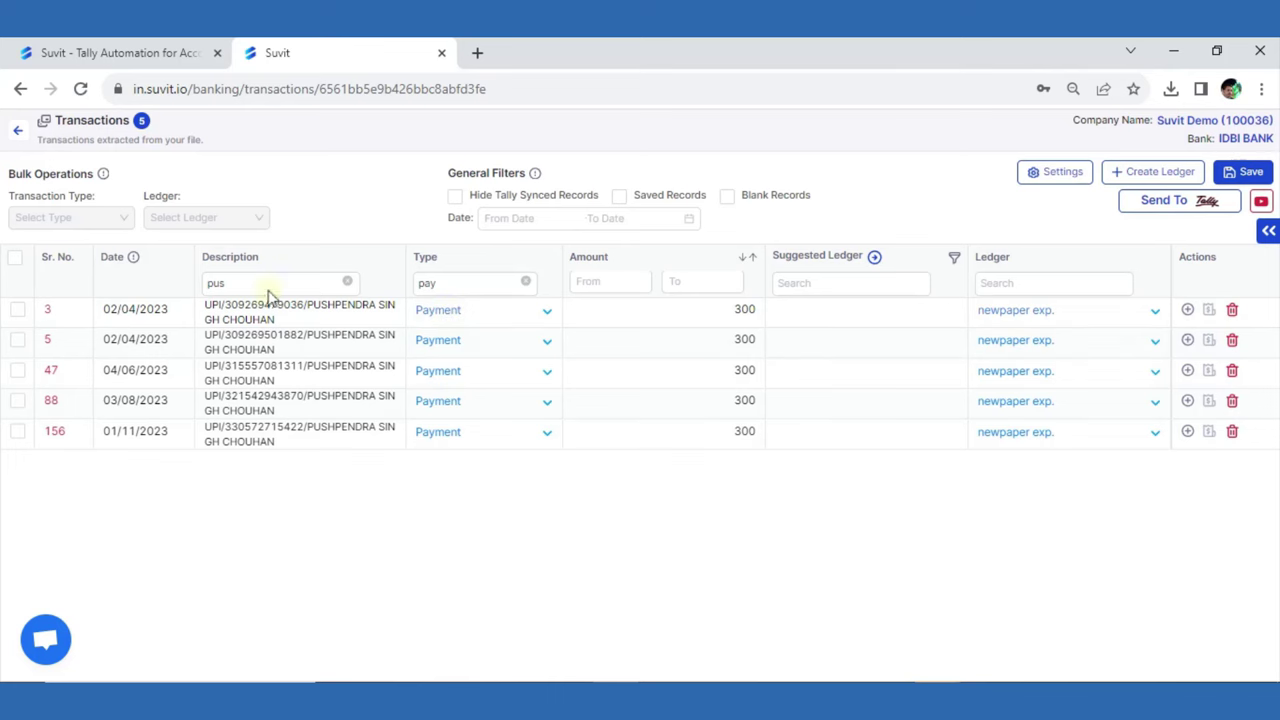
{"action": "left_click", "coordinate": [15, 258]}
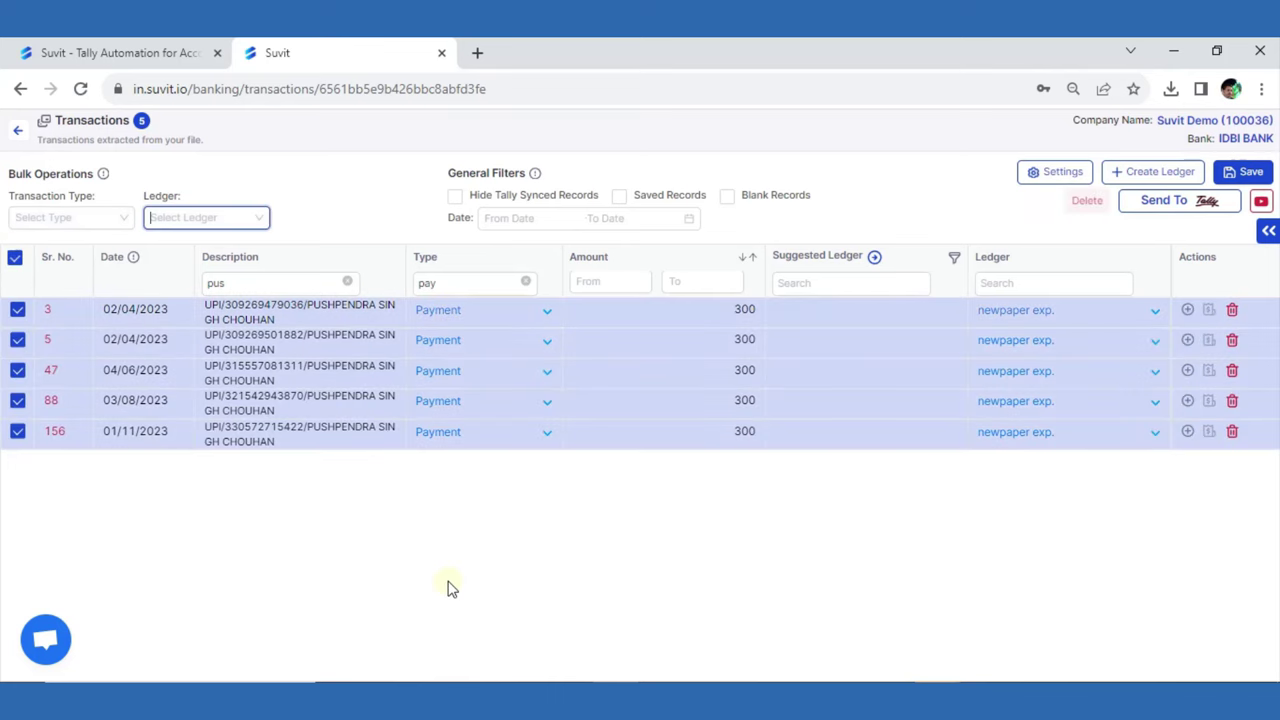
{"action": "left_click", "coordinate": [1245, 172]}
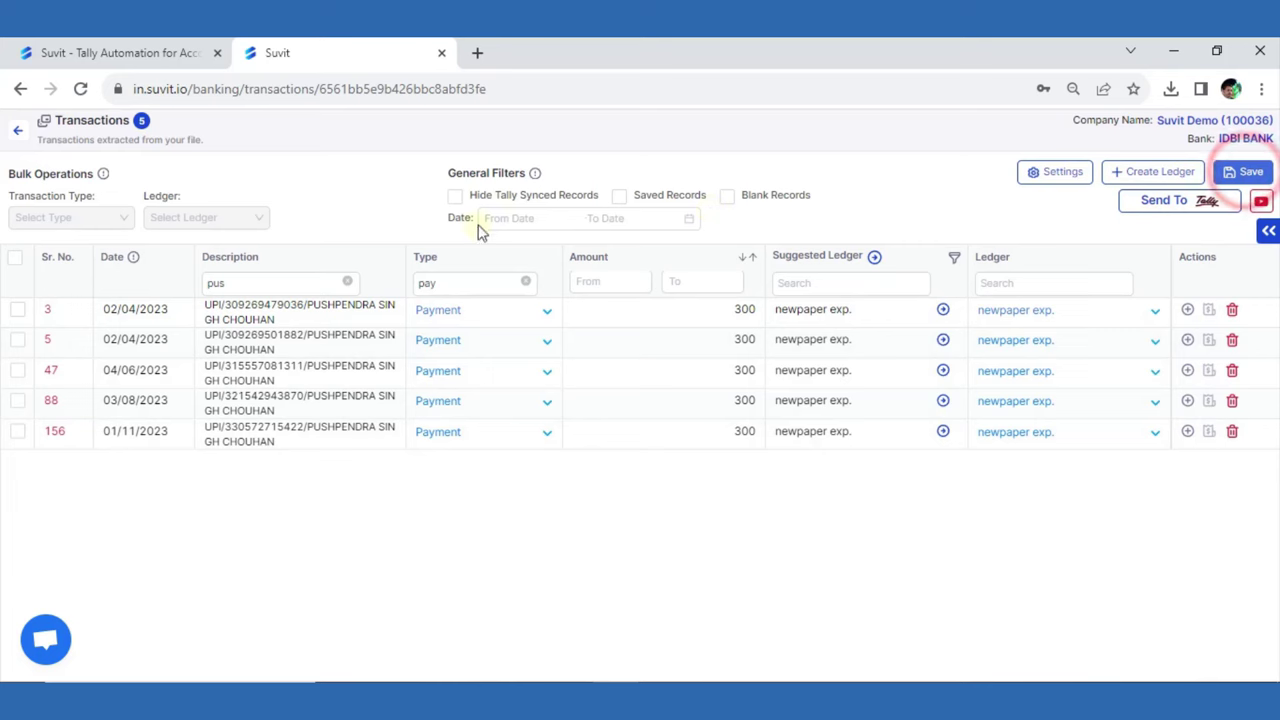
{"action": "left_click", "coordinate": [15, 258]}
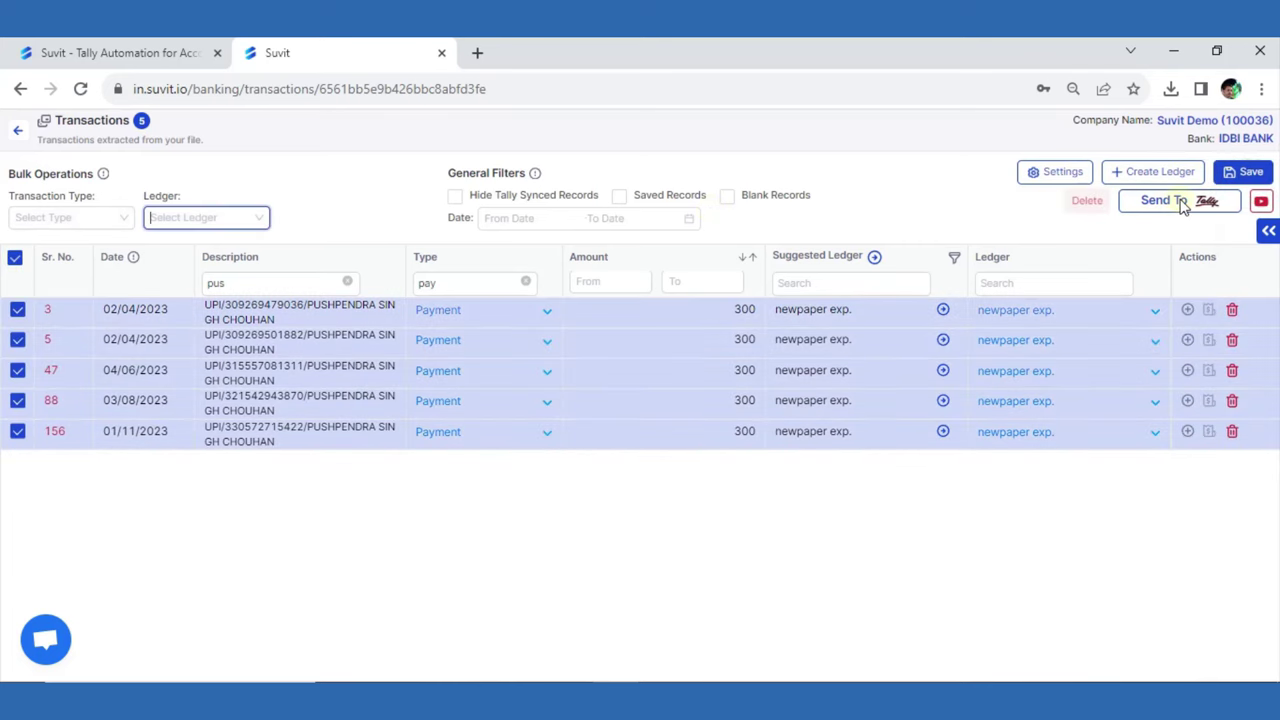
Send the five newpaper exp. payments to Tally, confirm, and dismiss the completion messages
{"action": "left_click", "coordinate": [1215, 203]}
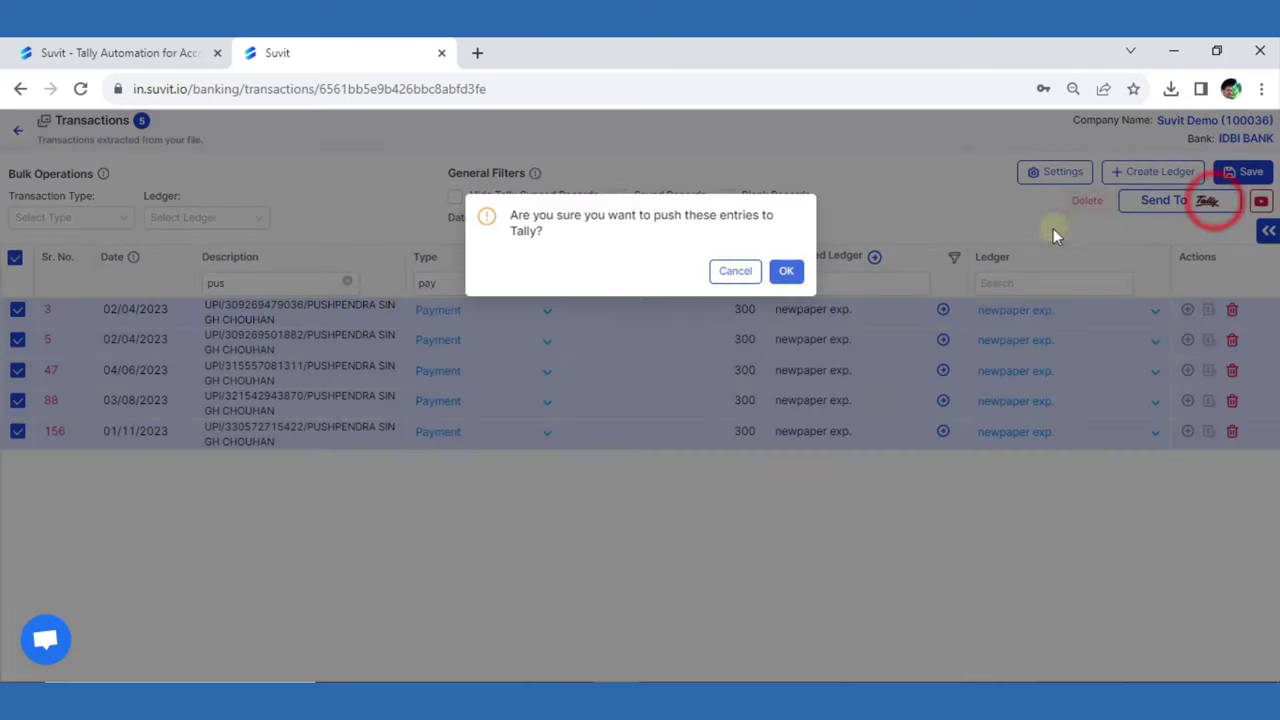
{"action": "left_click", "coordinate": [785, 273]}
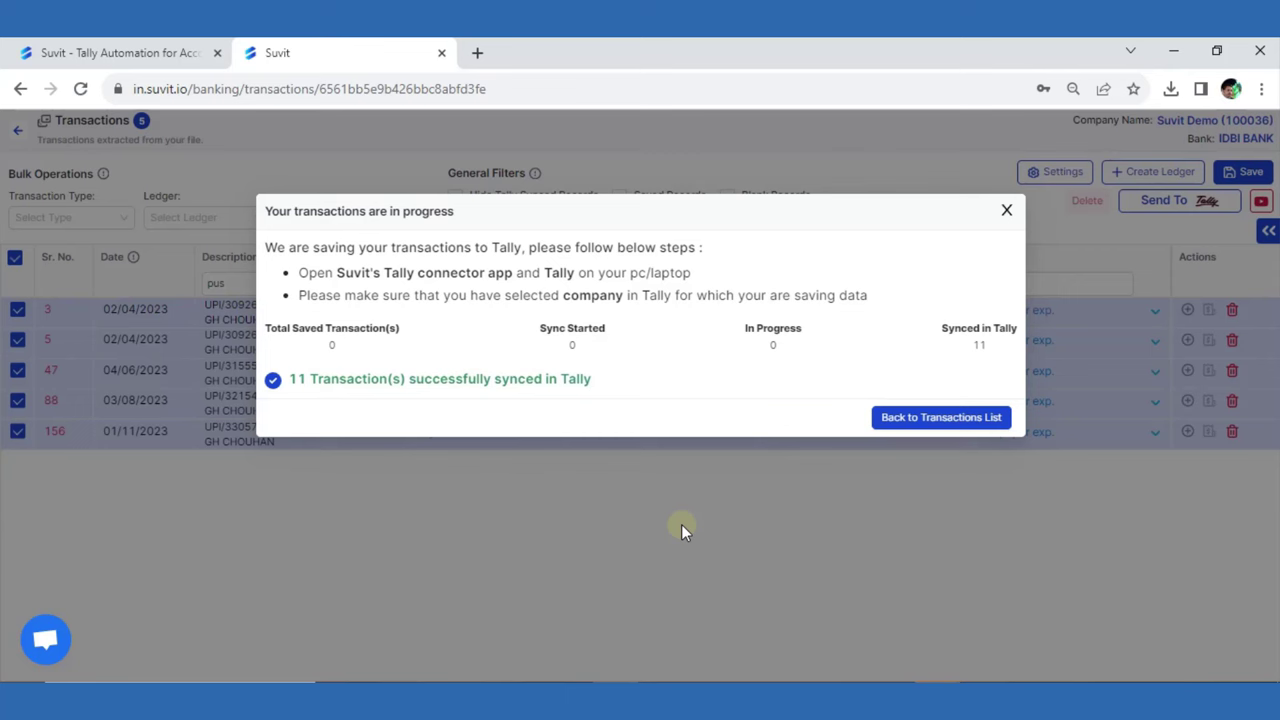
{"action": "left_click", "coordinate": [979, 640]}
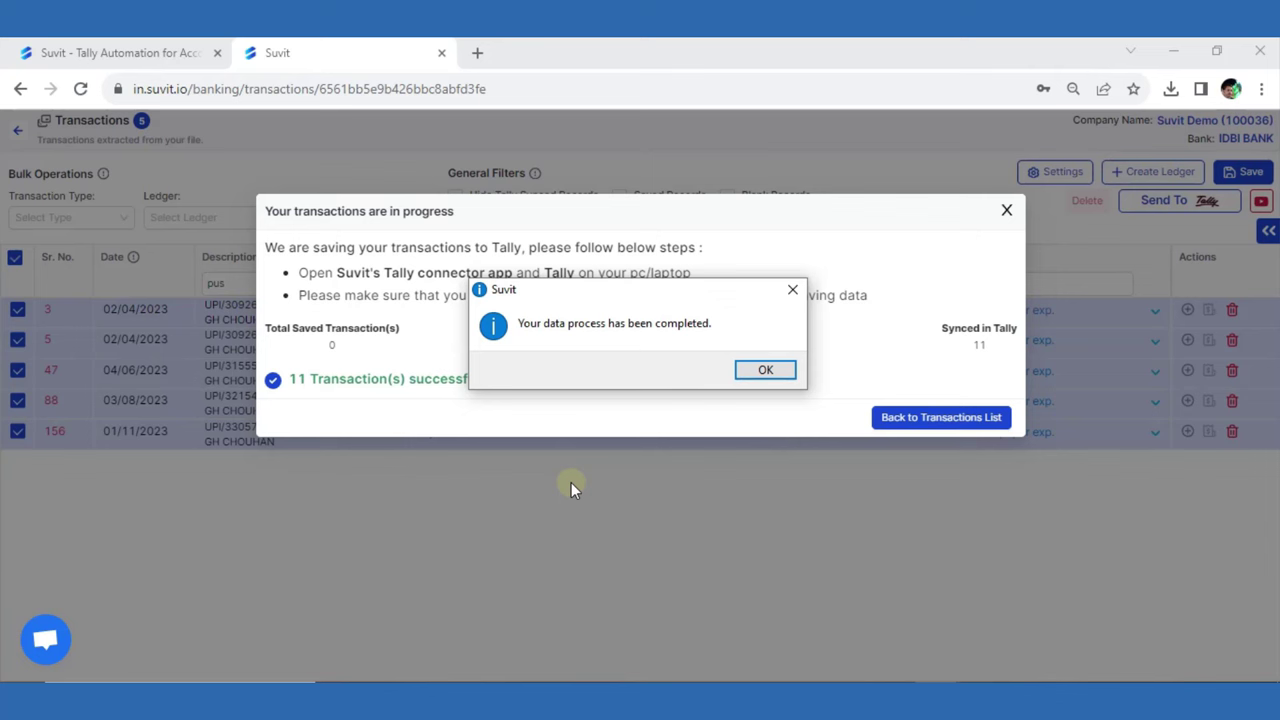
{"action": "left_click", "coordinate": [758, 372]}
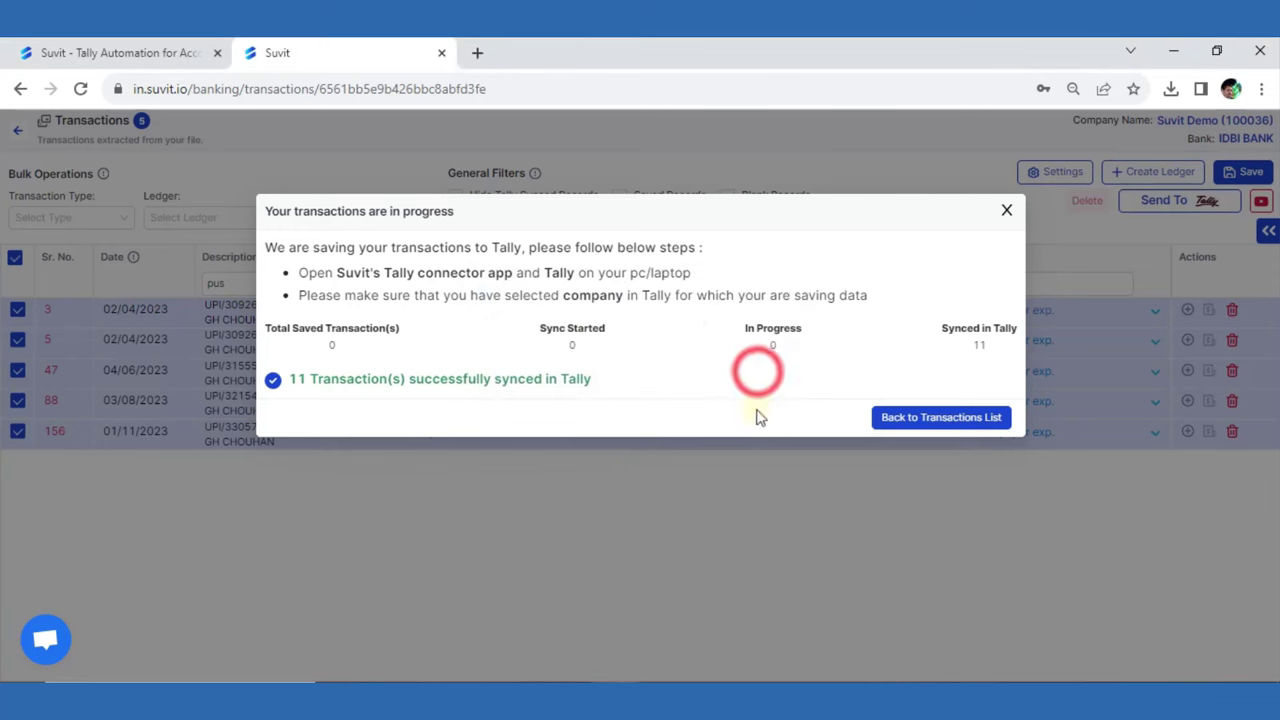
{"action": "left_click", "coordinate": [753, 527]}
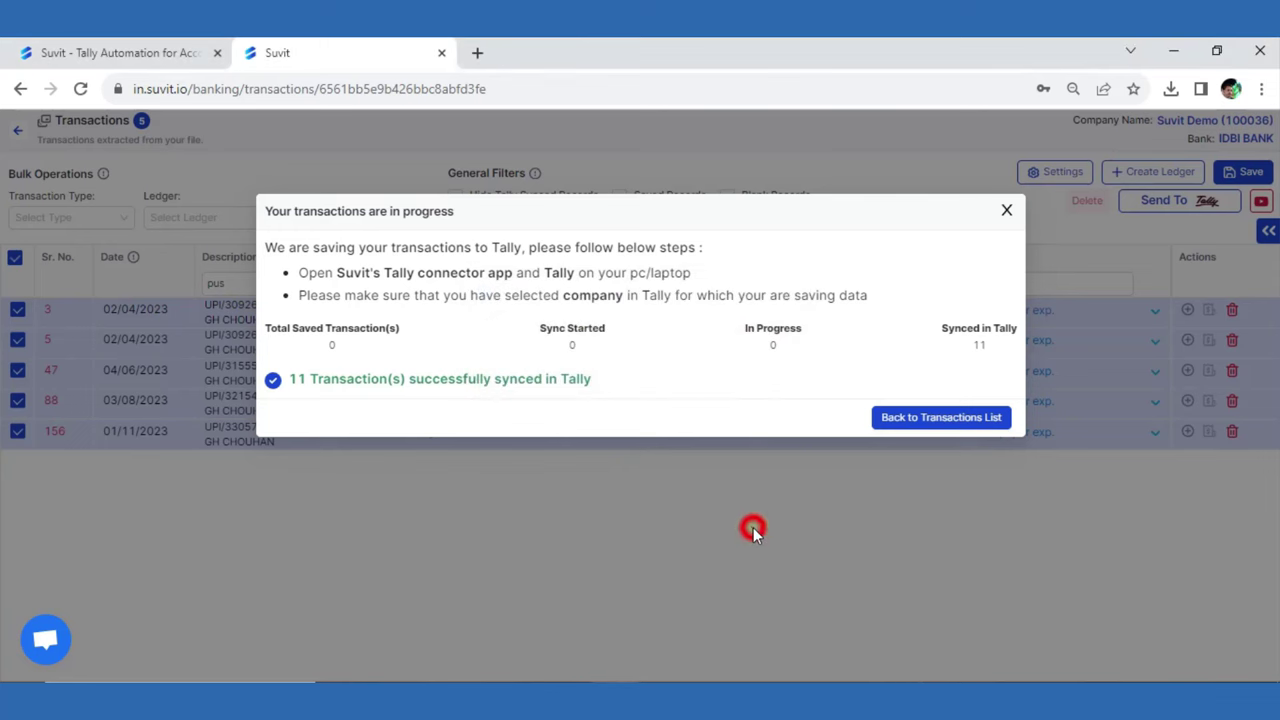
{"action": "left_click", "coordinate": [1006, 210]}
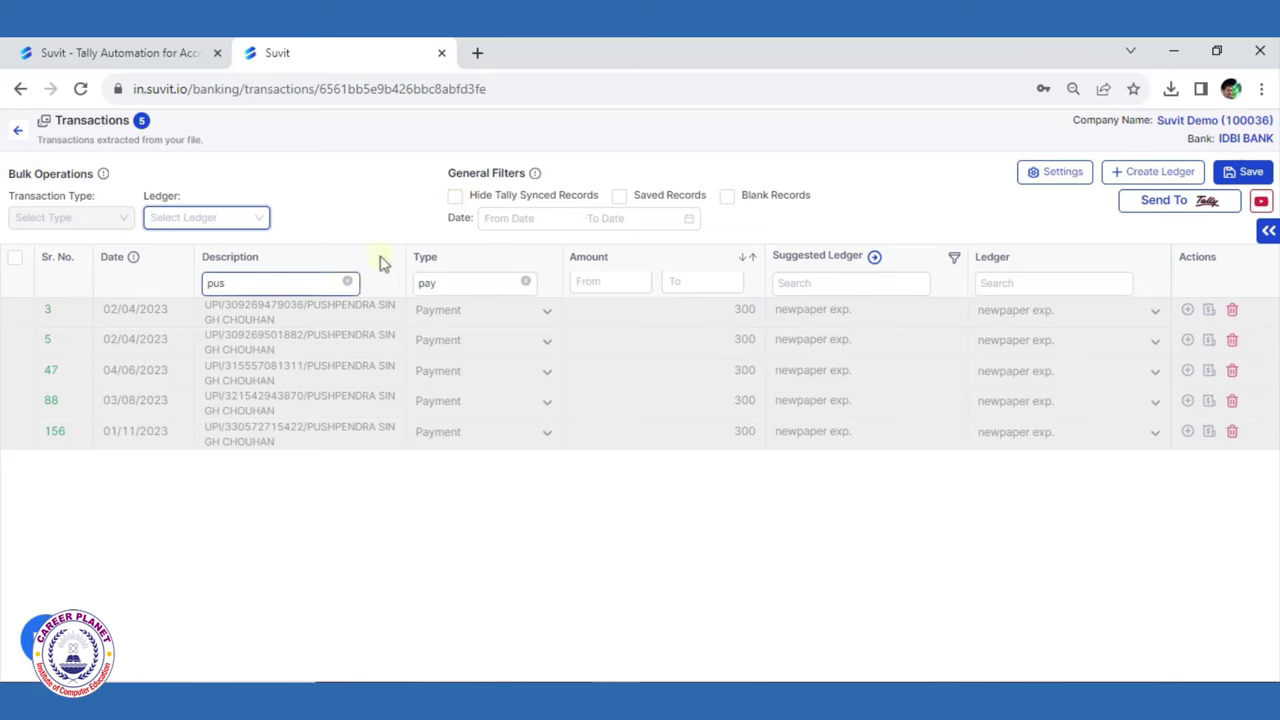
Clear the Description and Type filters and leave Hide Tally Synced, Saved and Blank Records unchecked
{"action": "left_click", "coordinate": [347, 282]}
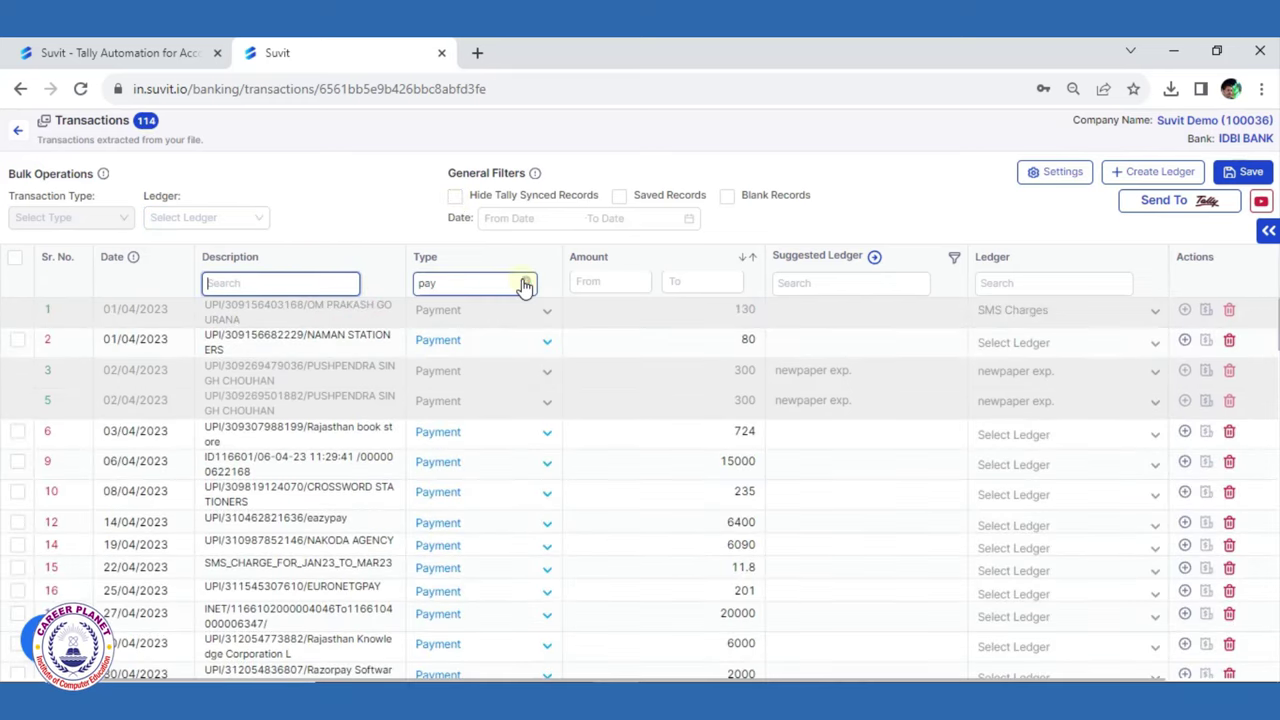
{"action": "left_click", "coordinate": [525, 283]}
{"action": "left_click", "coordinate": [455, 197]}
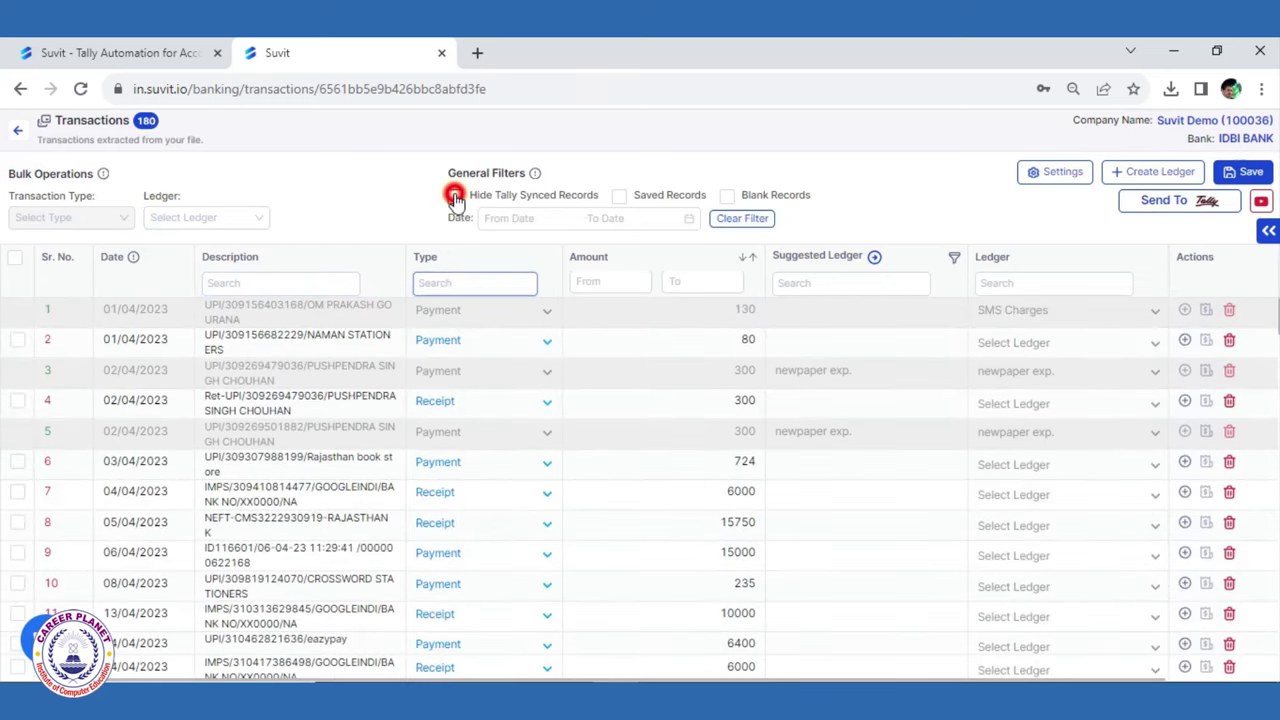
{"action": "left_click", "coordinate": [455, 197]}
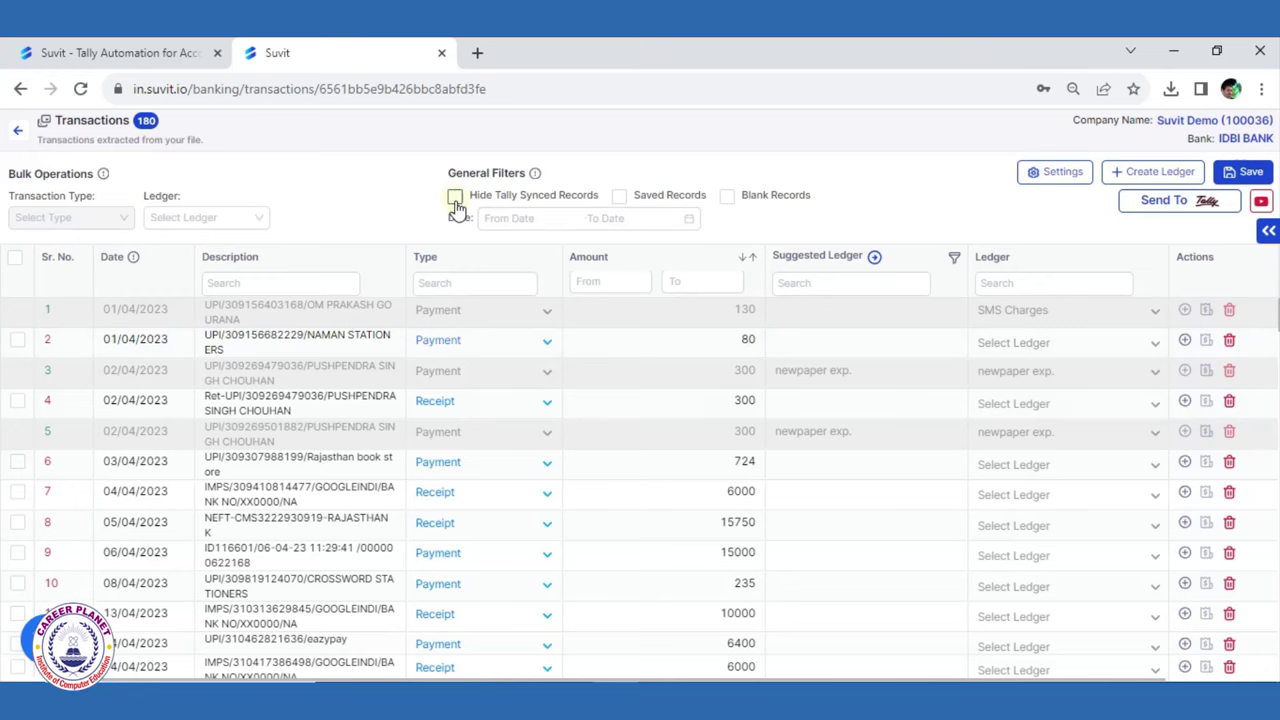
{"action": "left_click", "coordinate": [455, 197]}
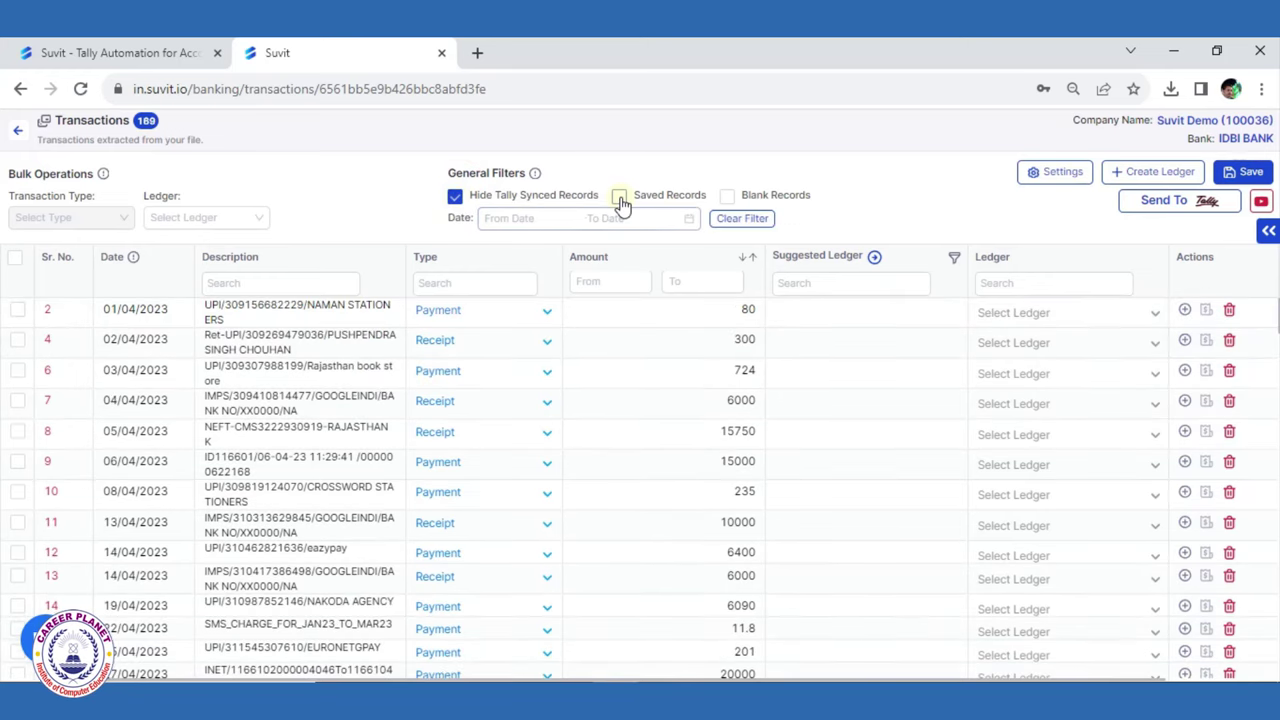
{"action": "left_click", "coordinate": [619, 197]}
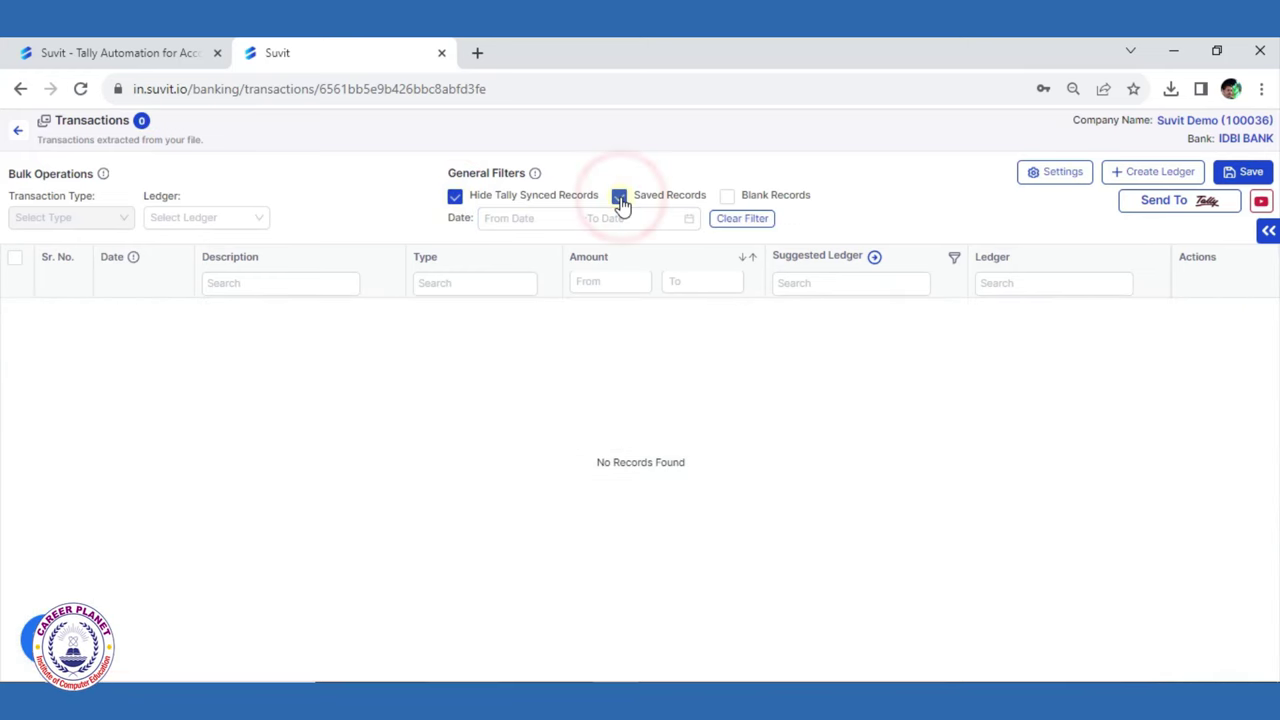
{"action": "left_click", "coordinate": [619, 197]}
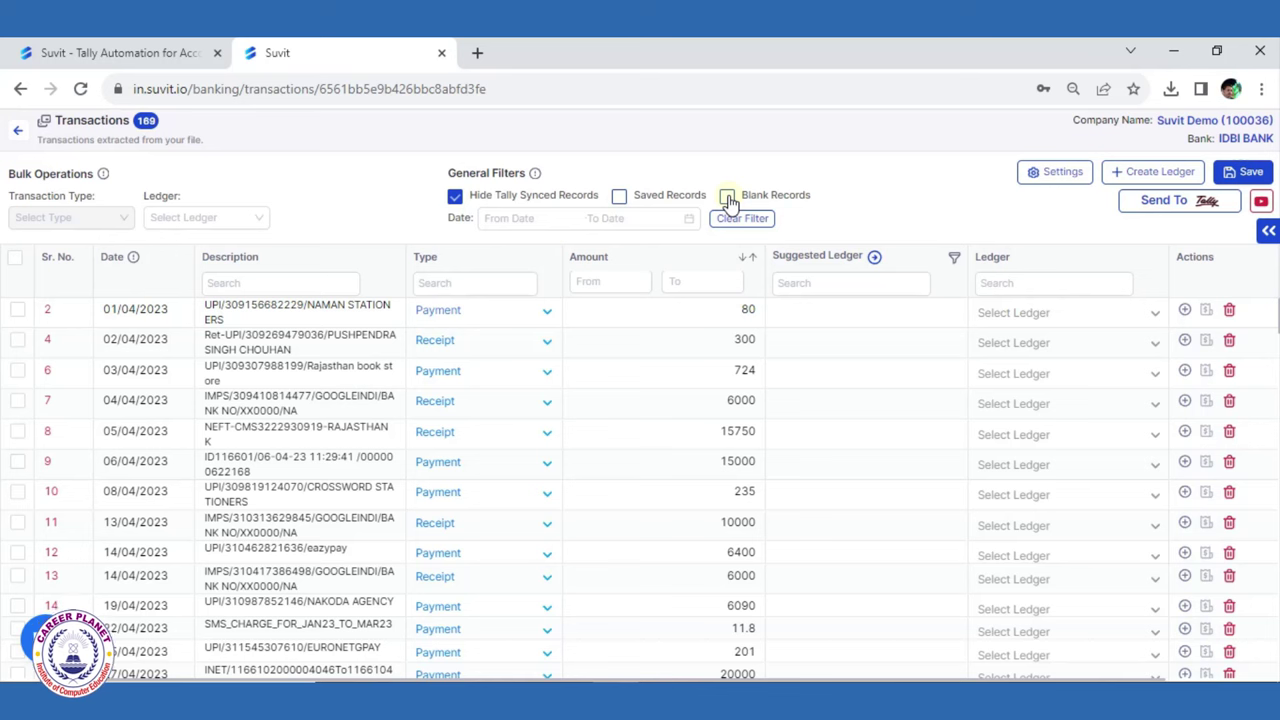
{"action": "left_click", "coordinate": [728, 198]}
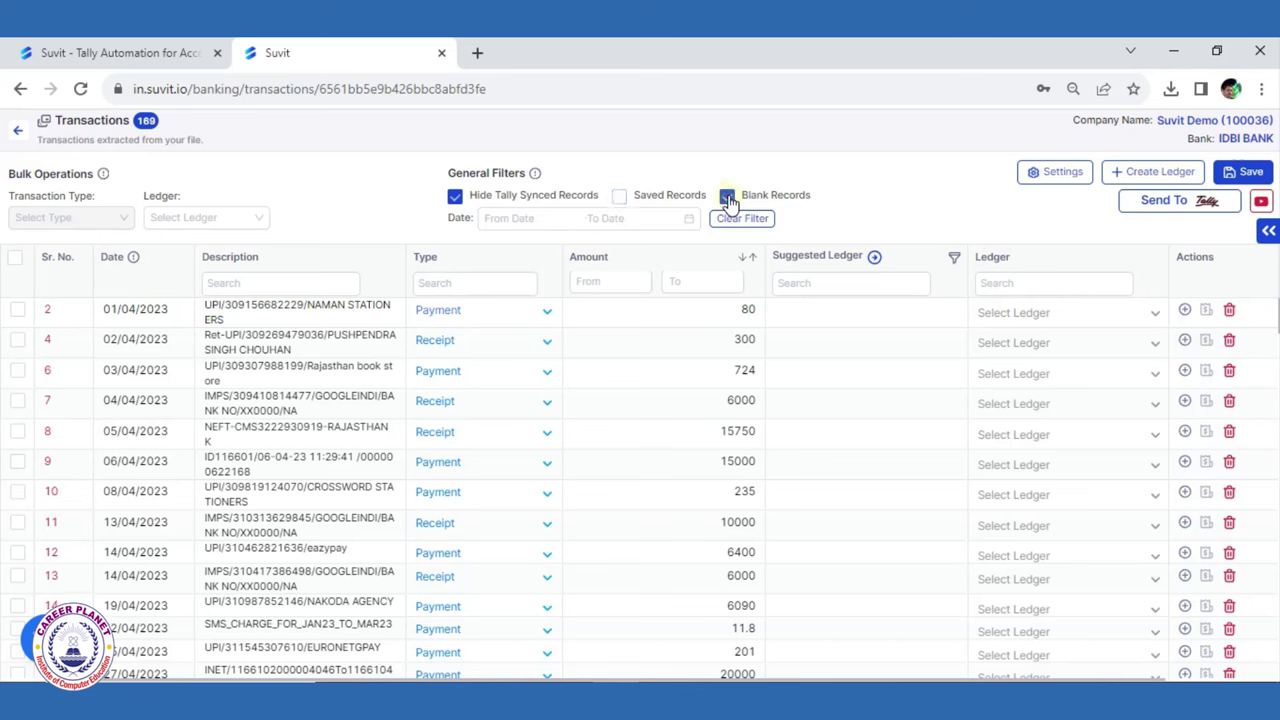
{"action": "left_click", "coordinate": [728, 198]}
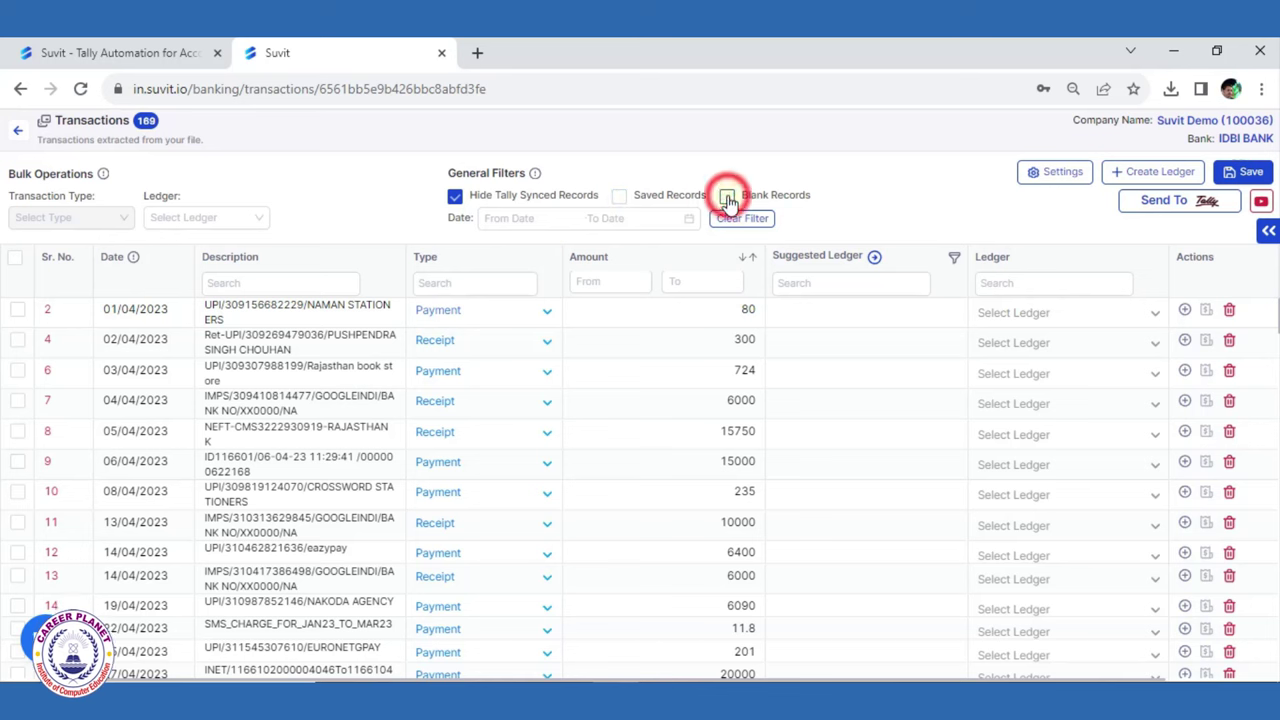
{"action": "left_click", "coordinate": [527, 220]}
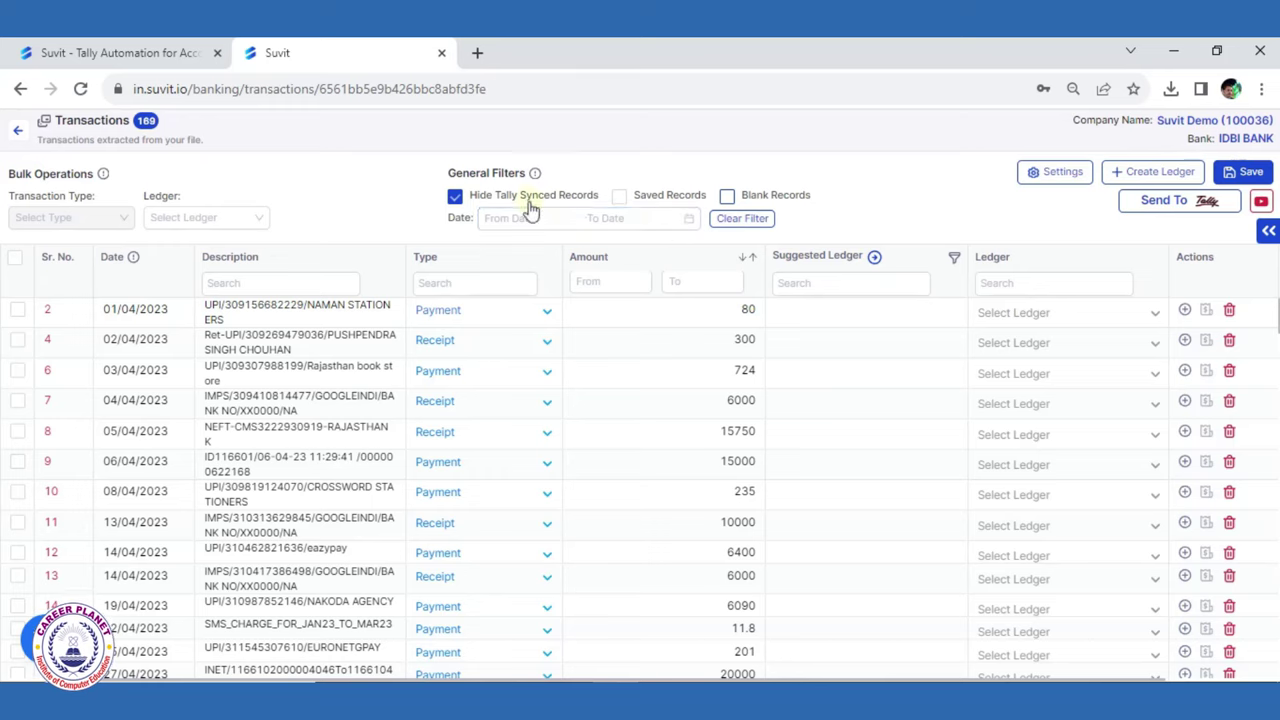
{"action": "left_click", "coordinate": [455, 196]}
{"action": "left_click", "coordinate": [843, 283]}
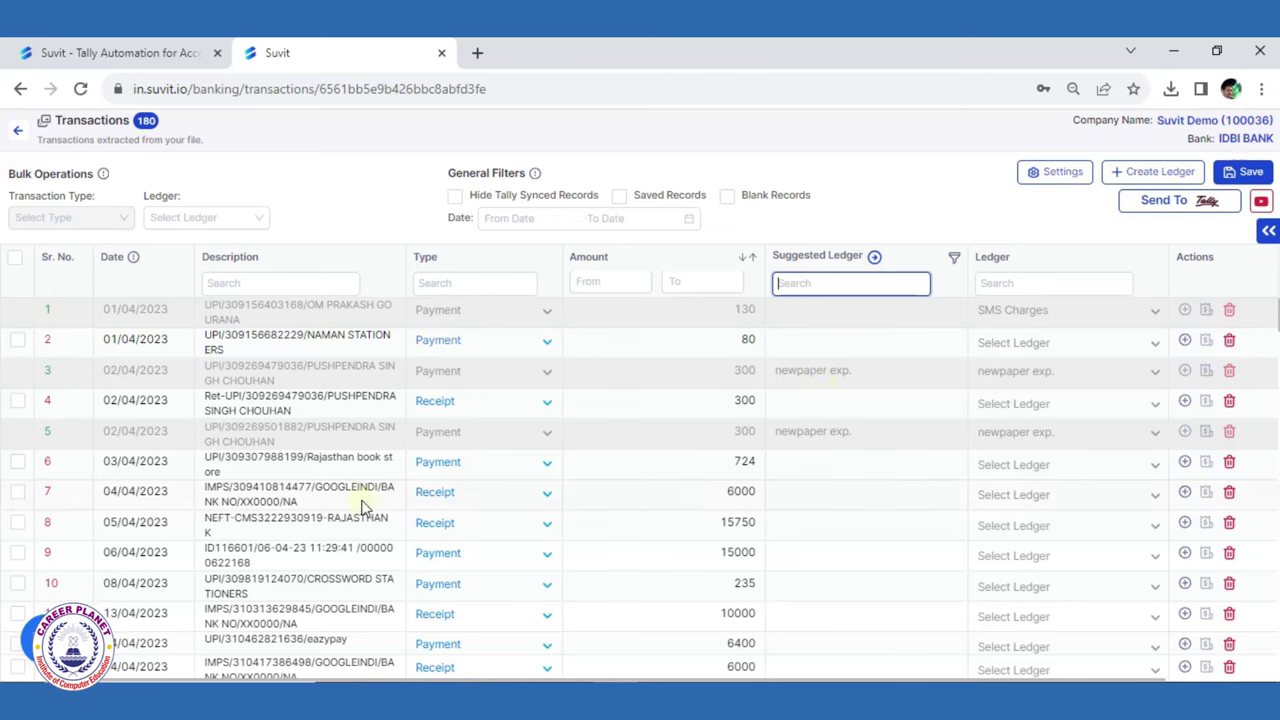
Copy all suggested ledgers, then filter Description by 'rajasthan k' and Type by 'pa'
{"action": "left_click", "coordinate": [876, 257]}
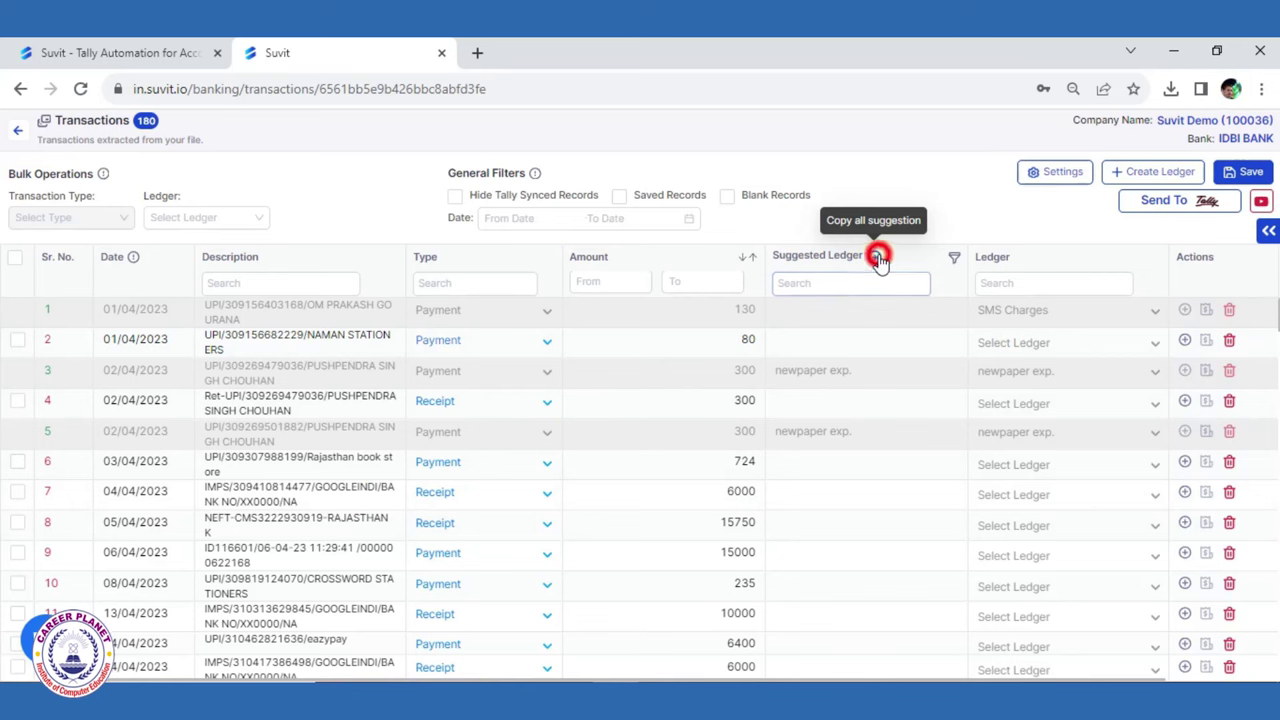
{"action": "left_click", "coordinate": [810, 286]}
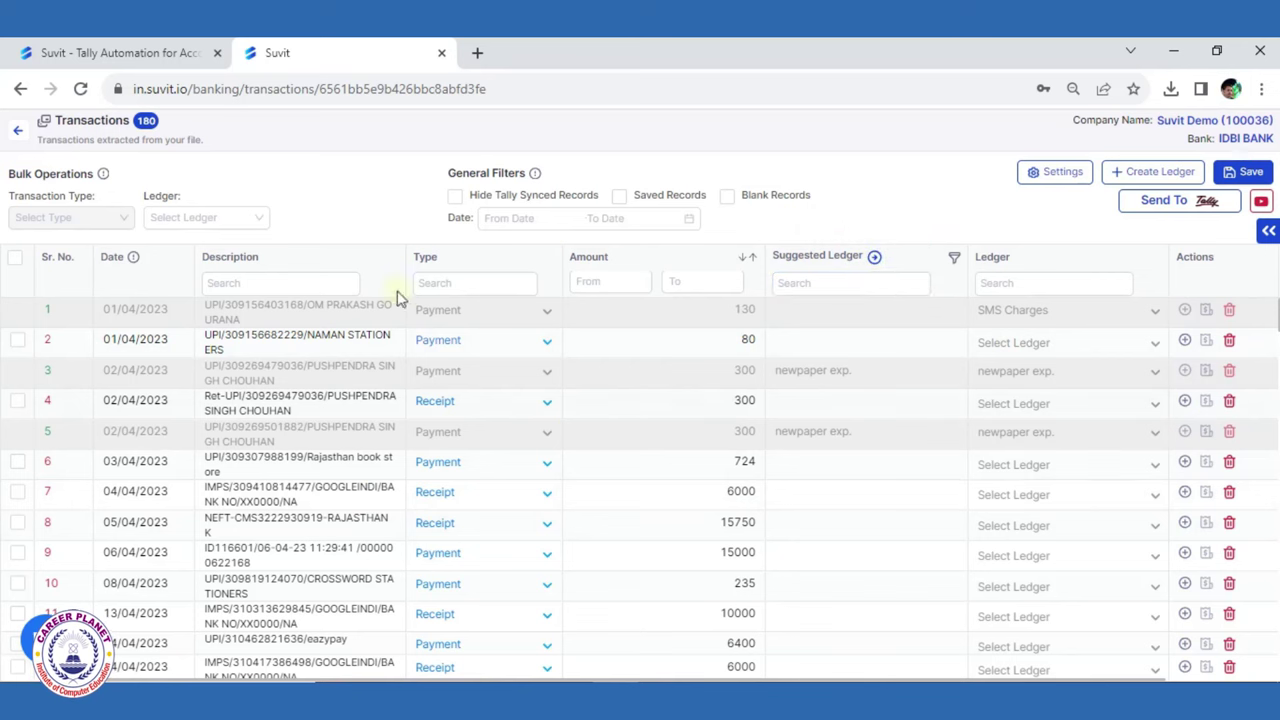
{"action": "left_click", "coordinate": [280, 280]}
{"action": "type", "text": "ra"}
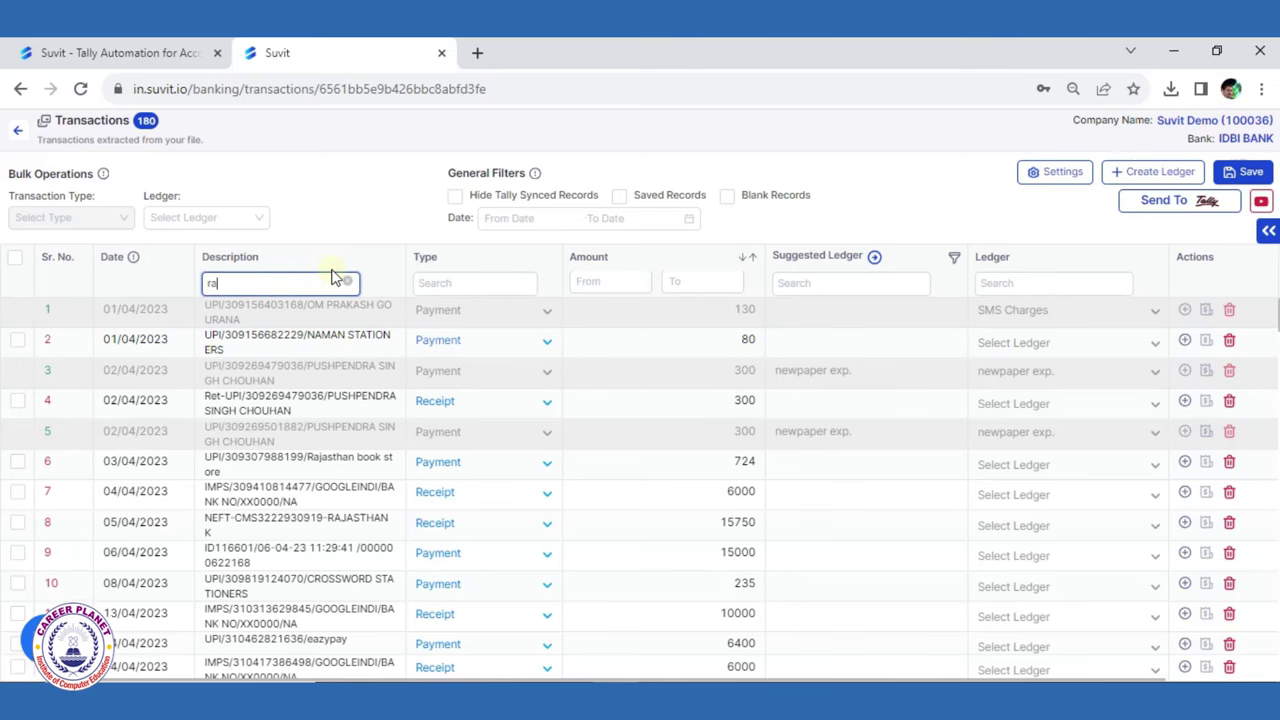
{"action": "type", "text": "jast"}
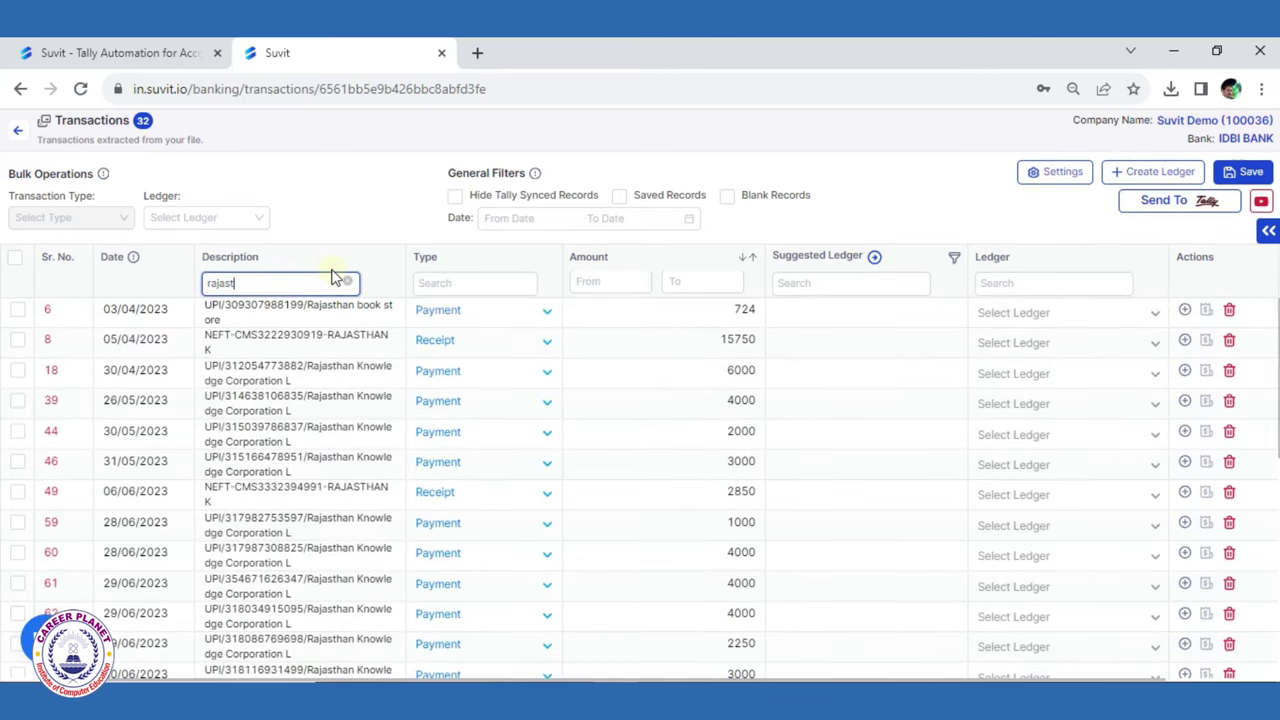
{"action": "type", "text": "han k"}
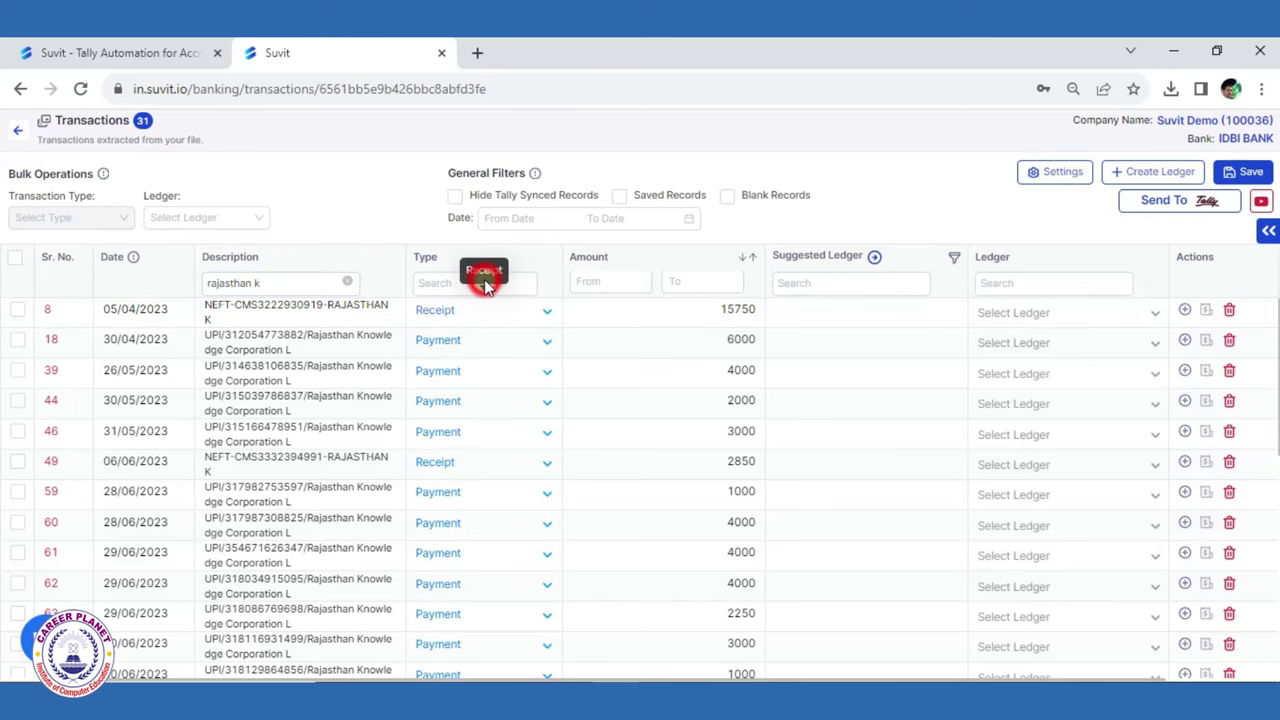
{"action": "left_click", "coordinate": [449, 281]}
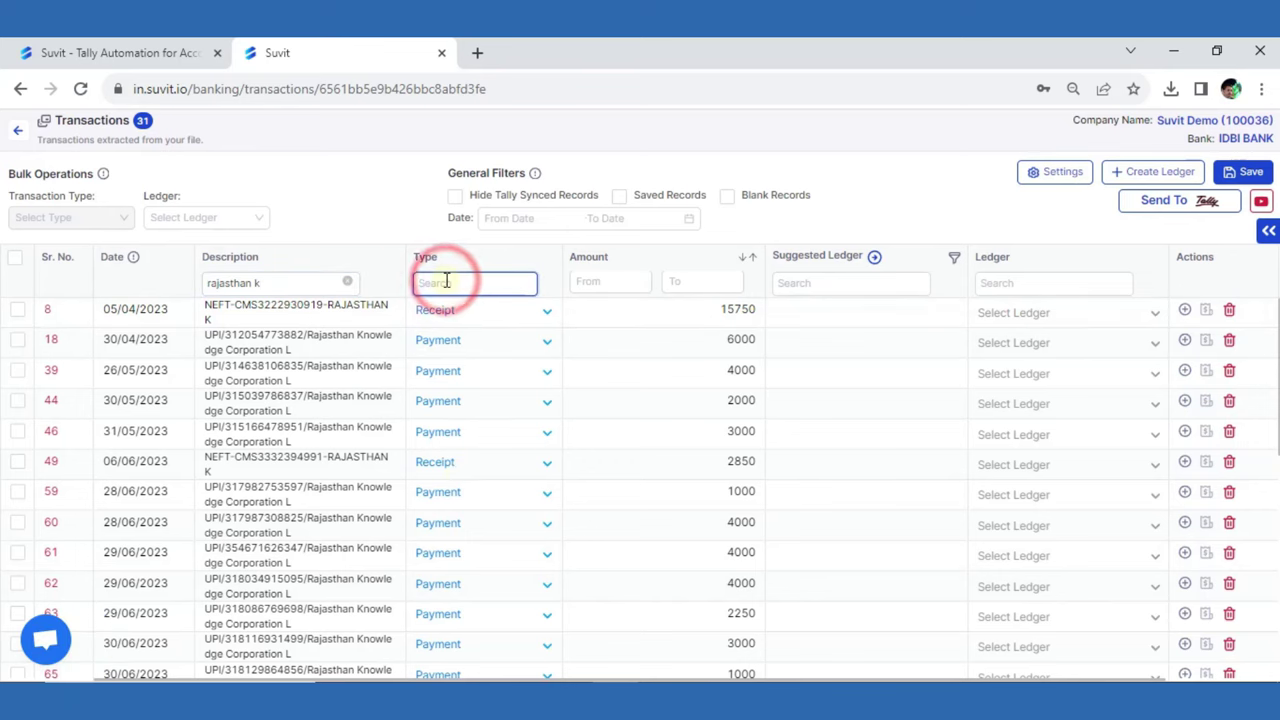
{"action": "type", "text": "pay"}
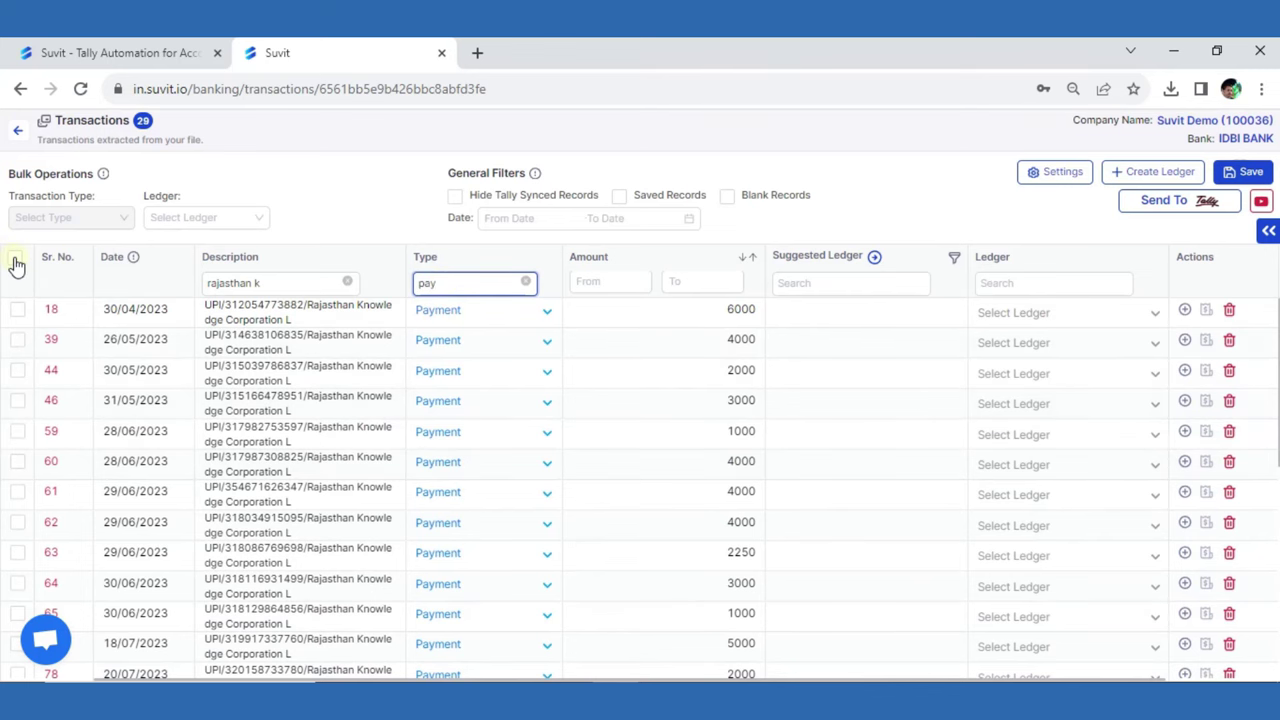
Bulk-assign the Rkcl ledger to all 29 filtered payments and save them
{"action": "left_click", "coordinate": [15, 258]}
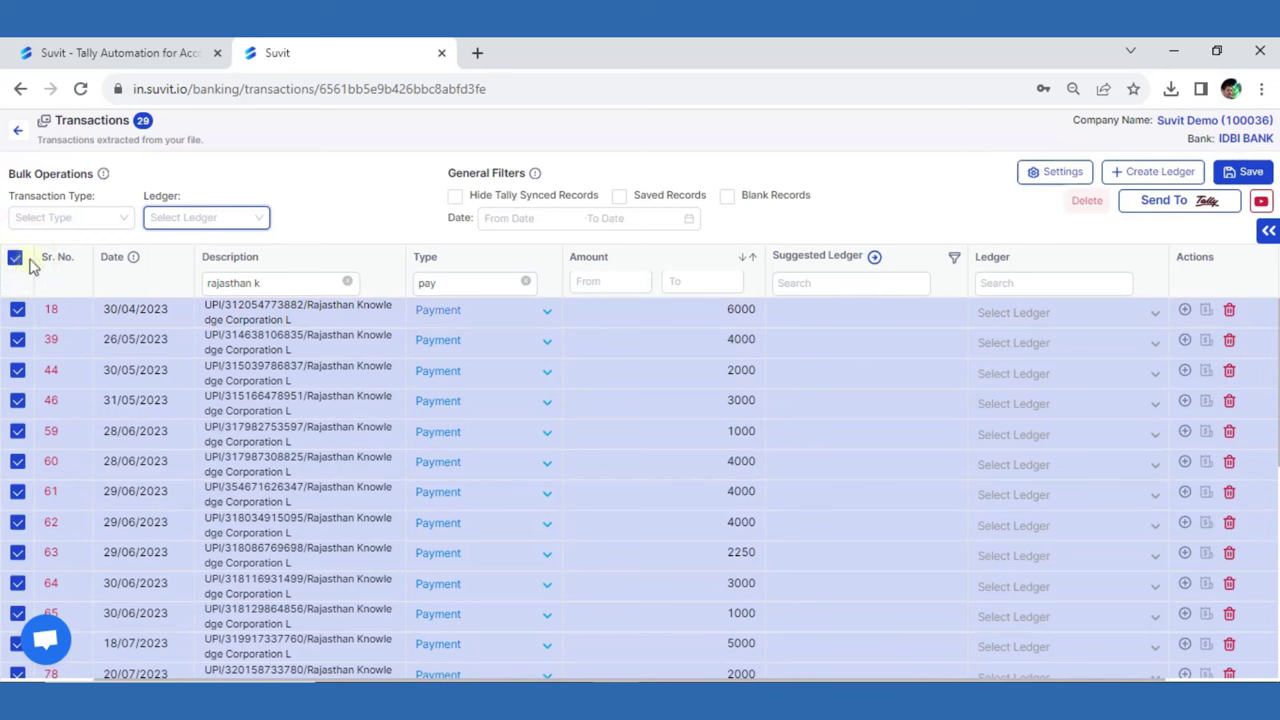
{"action": "left_click", "coordinate": [258, 222]}
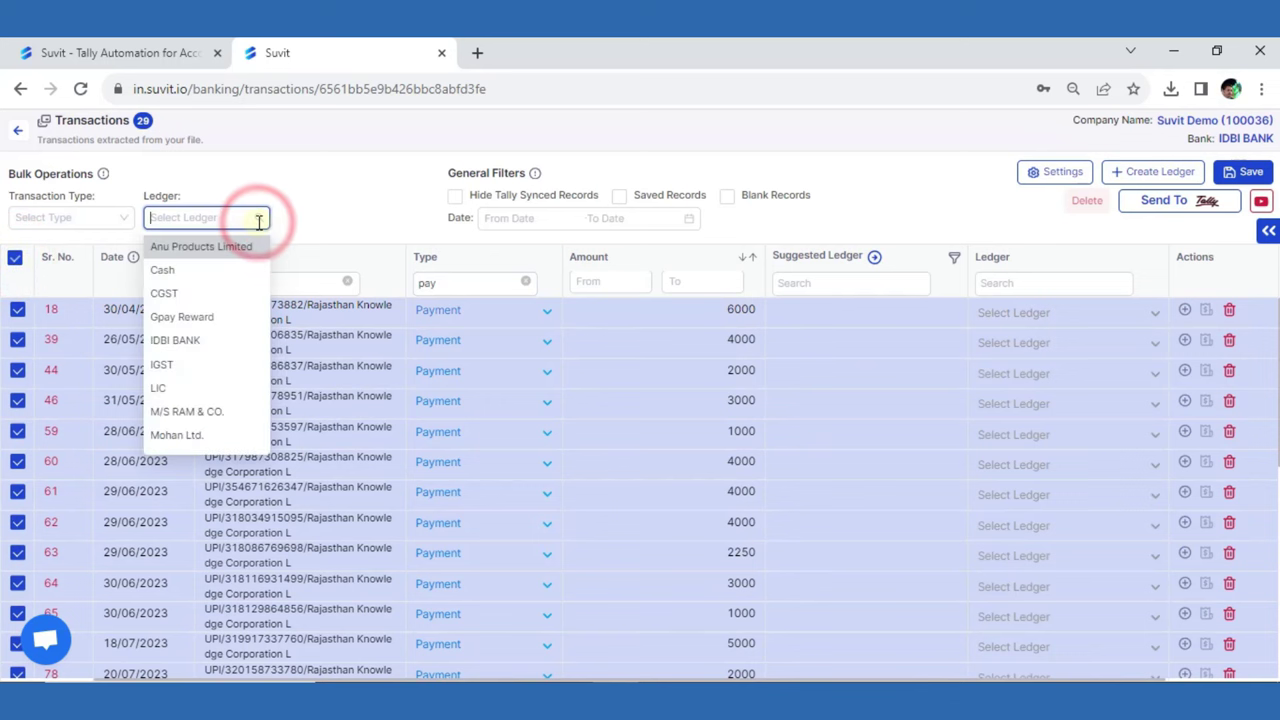
{"action": "type", "text": "r"}
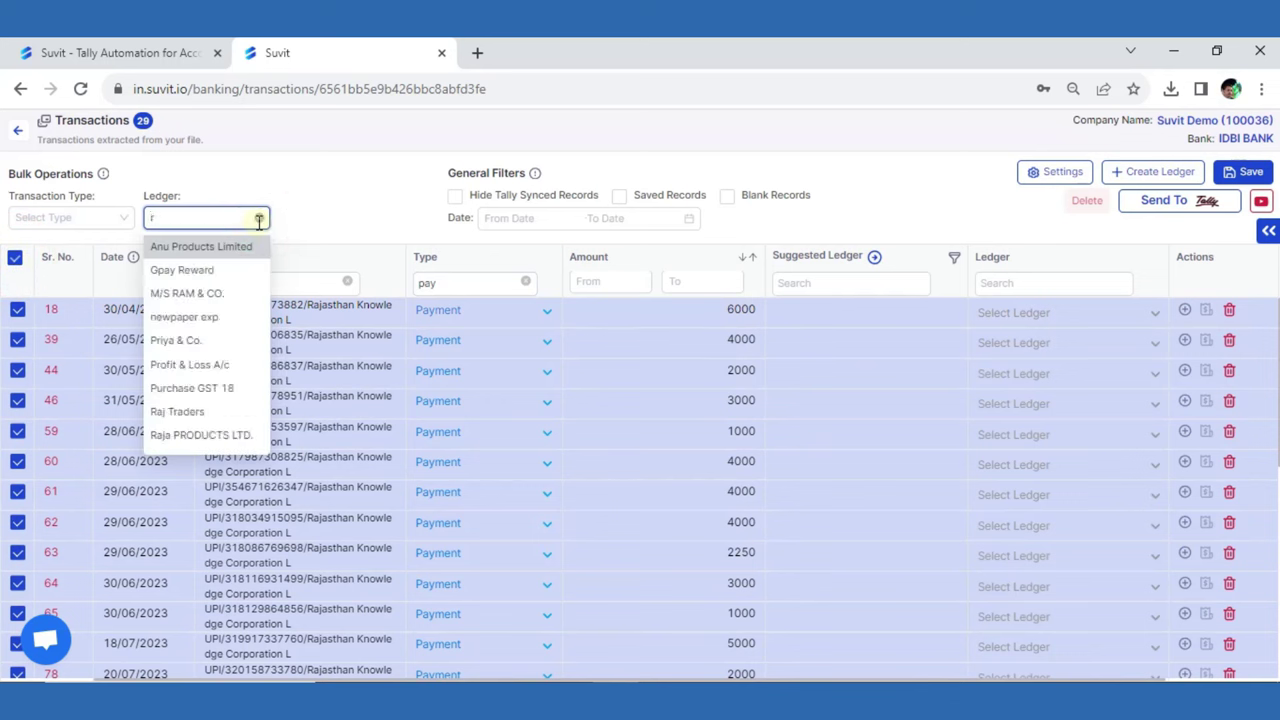
{"action": "type", "text": "k"}
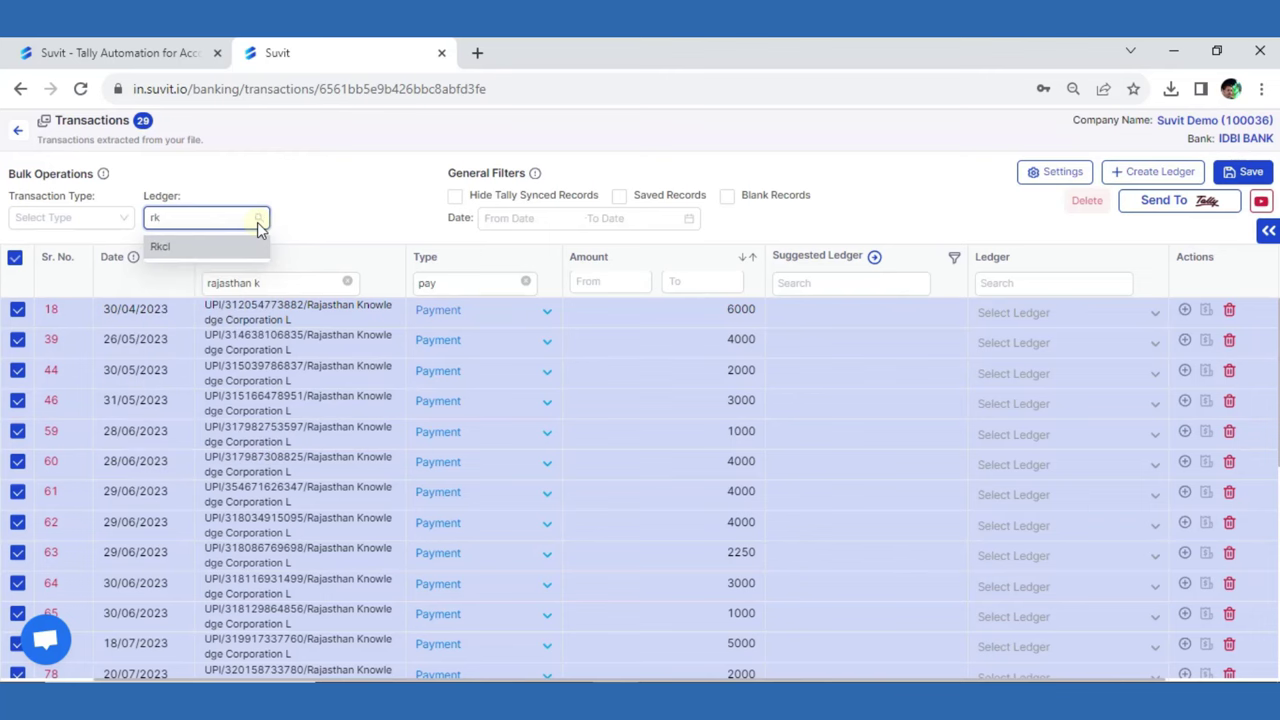
{"action": "key", "text": "Return"}
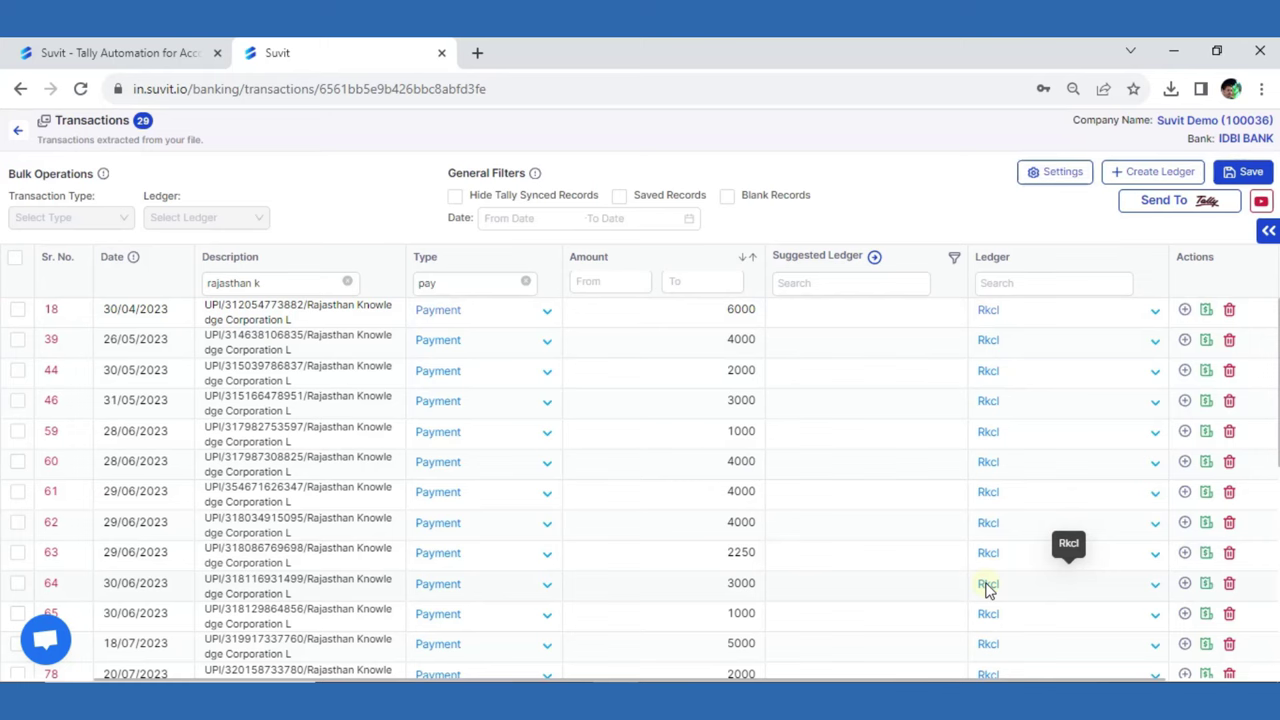
{"action": "left_click", "coordinate": [14, 259]}
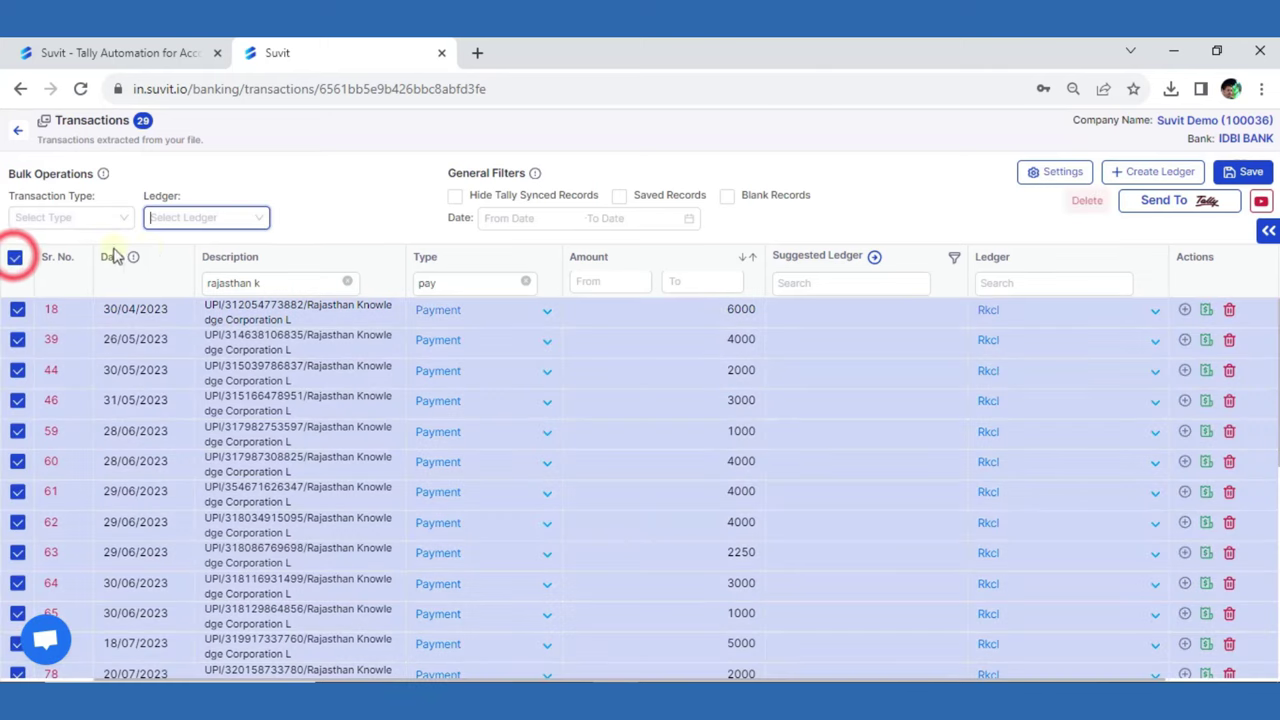
{"action": "left_click", "coordinate": [1248, 171]}
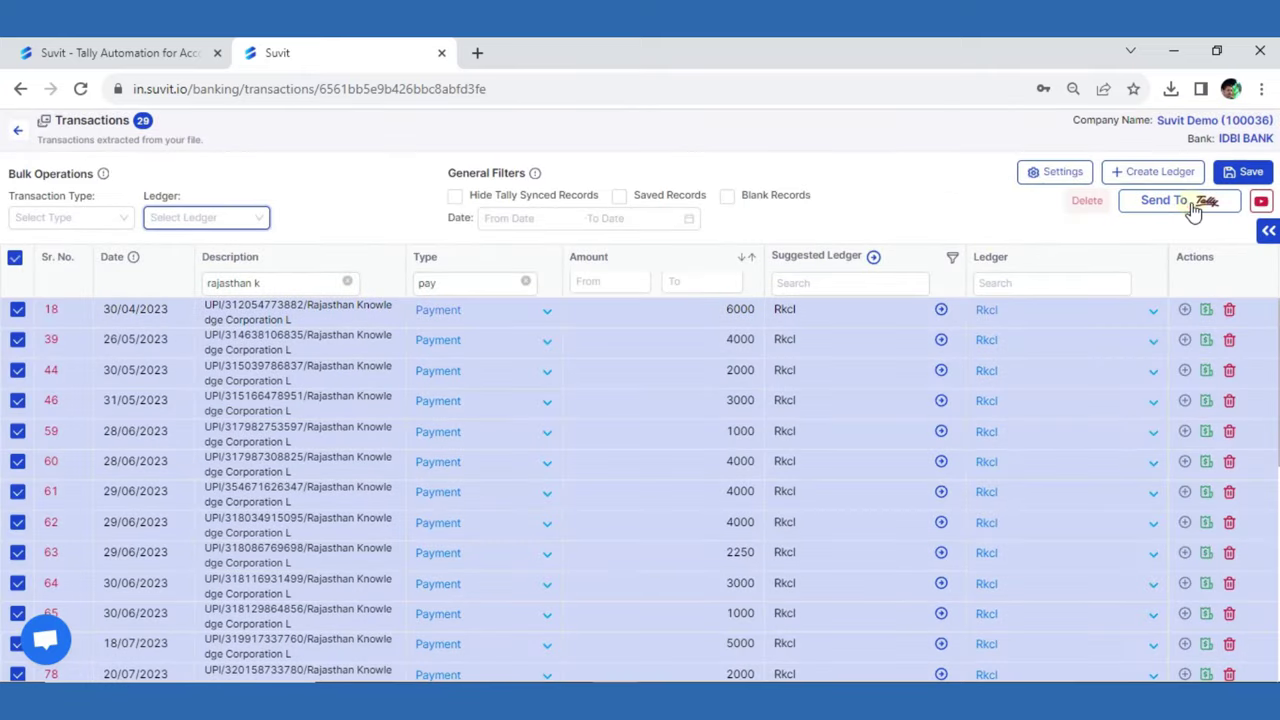
Send the saved Rkcl entries to Tally, confirm, and dismiss the completion message reporting 40 synced
{"action": "left_click", "coordinate": [1190, 203]}
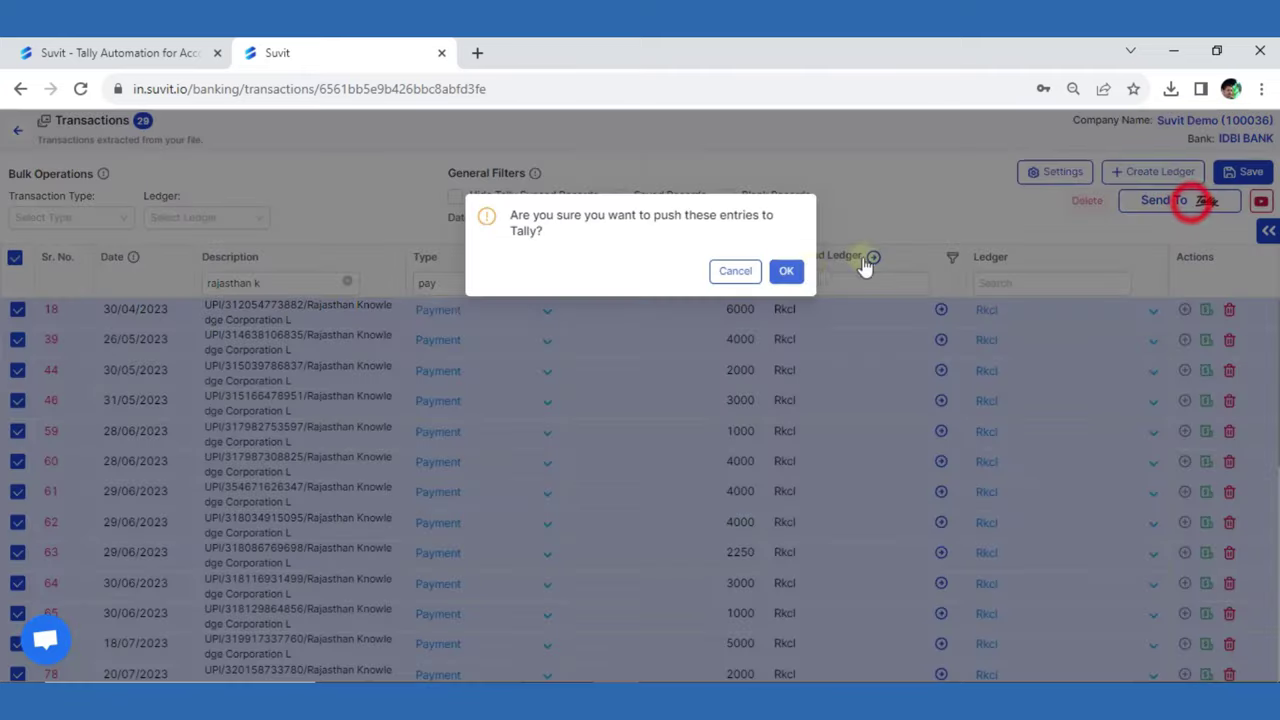
{"action": "left_click", "coordinate": [784, 268]}
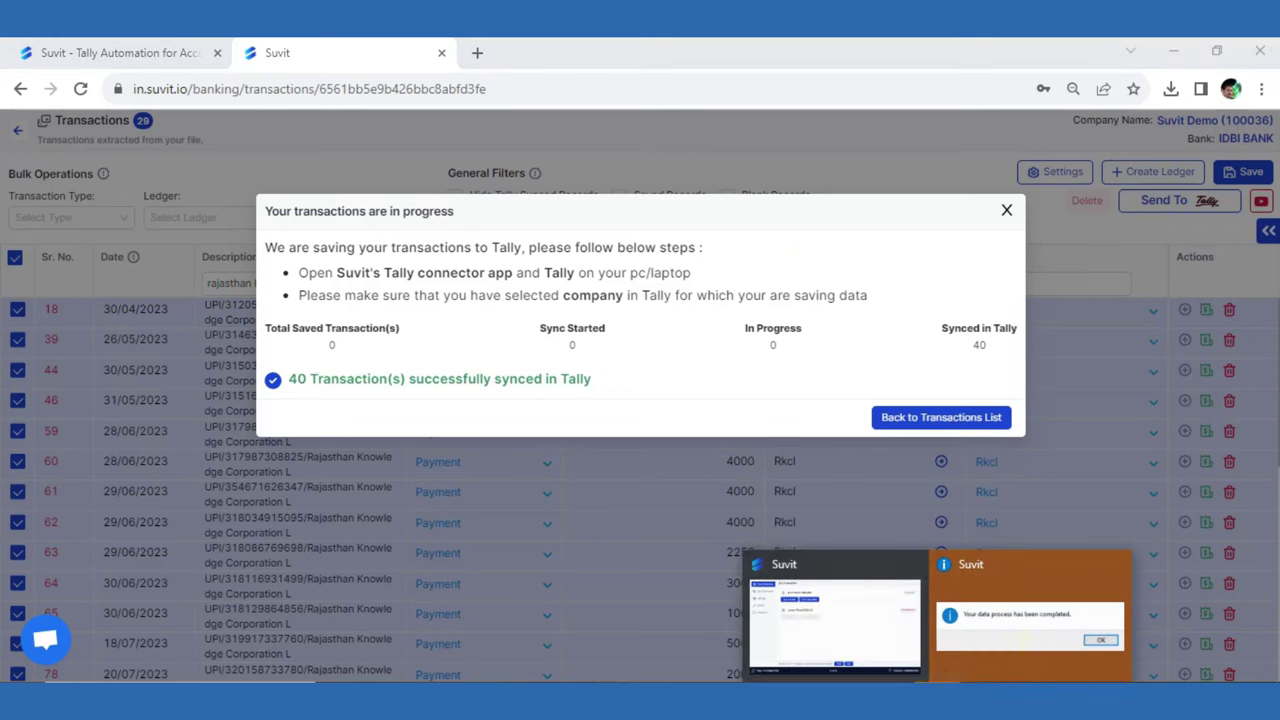
{"action": "left_click", "coordinate": [1026, 647]}
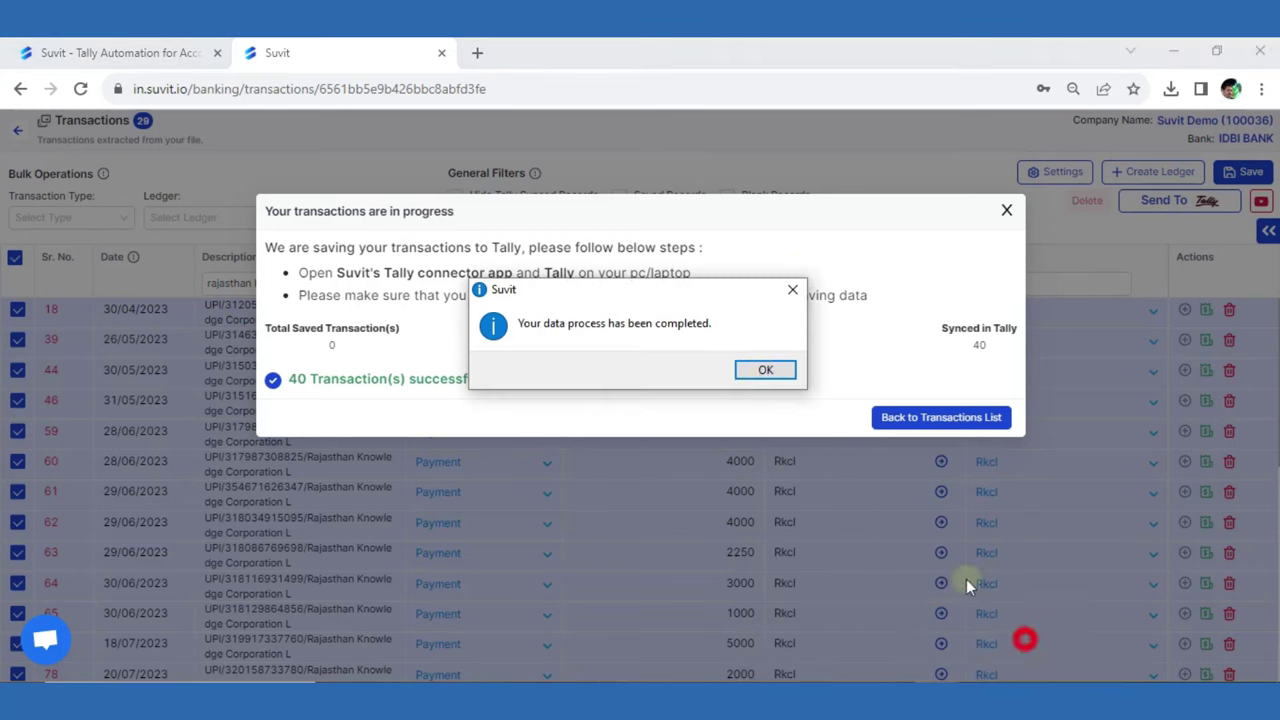
{"action": "left_click", "coordinate": [764, 371]}
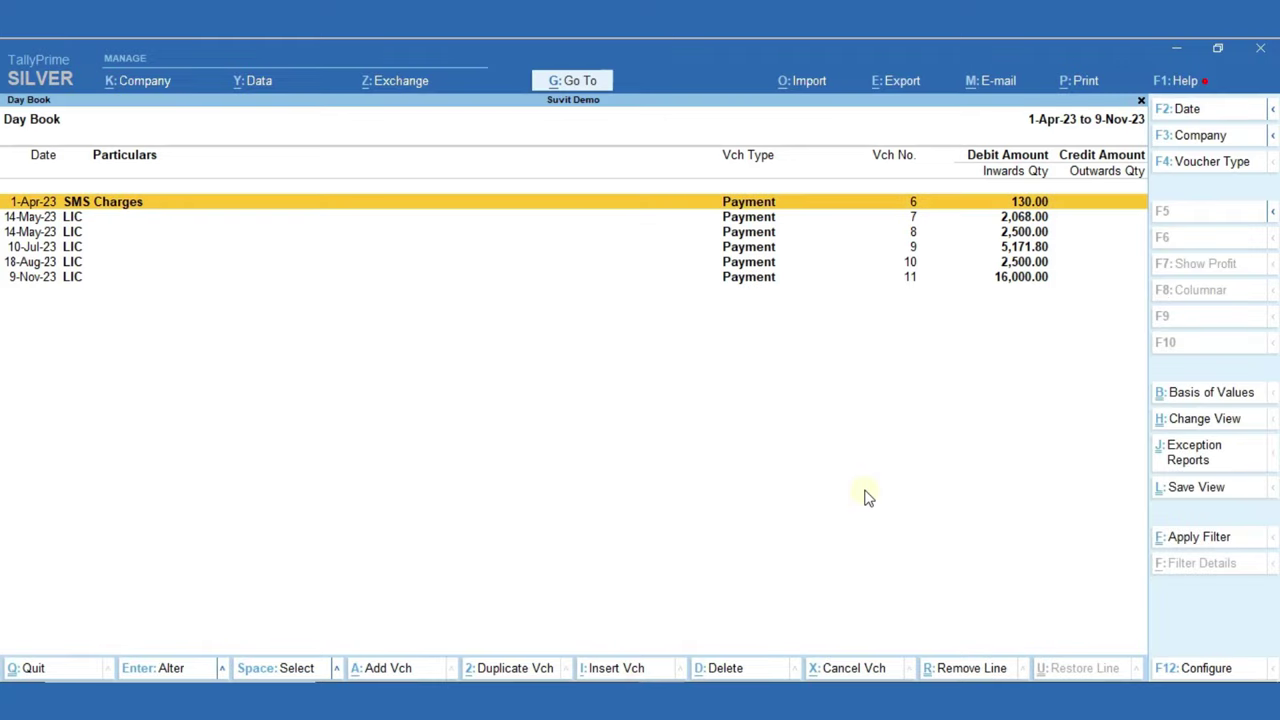
Reopen the Day Book with the period ending 17-11-2023
{"action": "key", "text": "Escape"}
{"action": "key", "text": "Return"}
{"action": "key", "text": "alt+F2"}
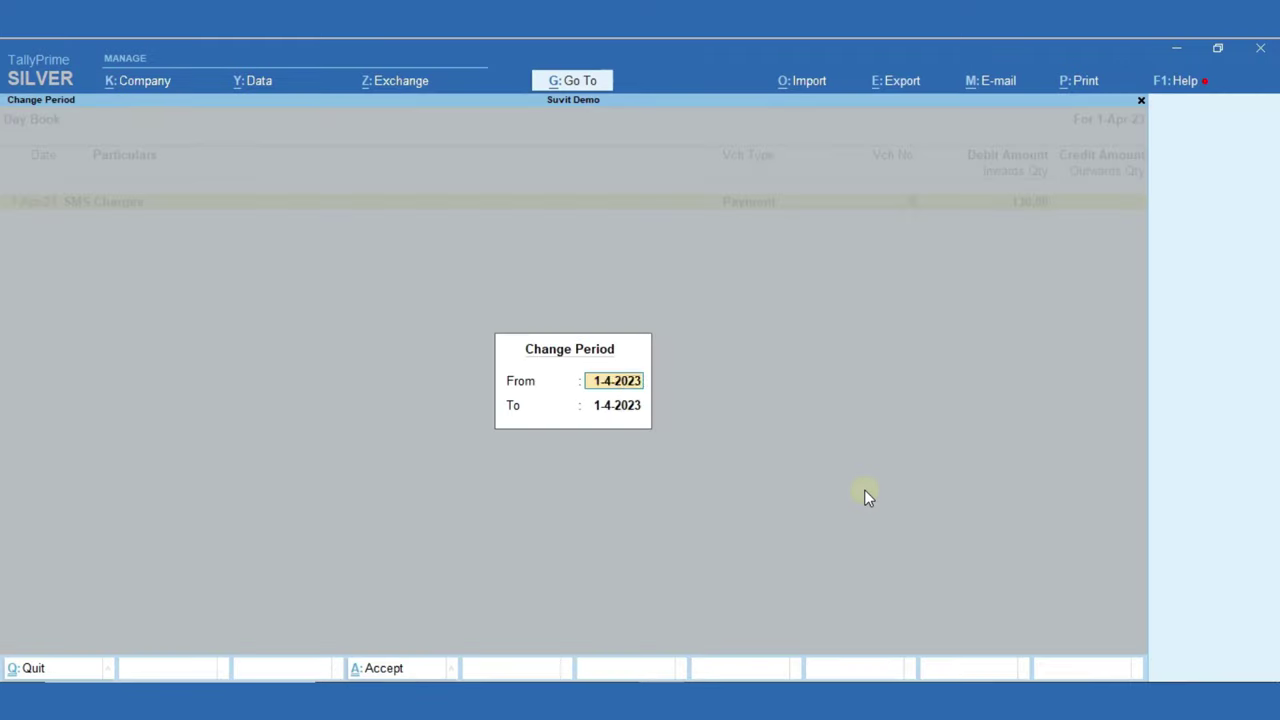
{"action": "key", "text": "Return"}
{"action": "key", "text": "BackSpace"}
{"action": "type", "text": "17-11-2023"}
{"action": "key", "text": "Return"}
{"action": "key", "text": "Down"}
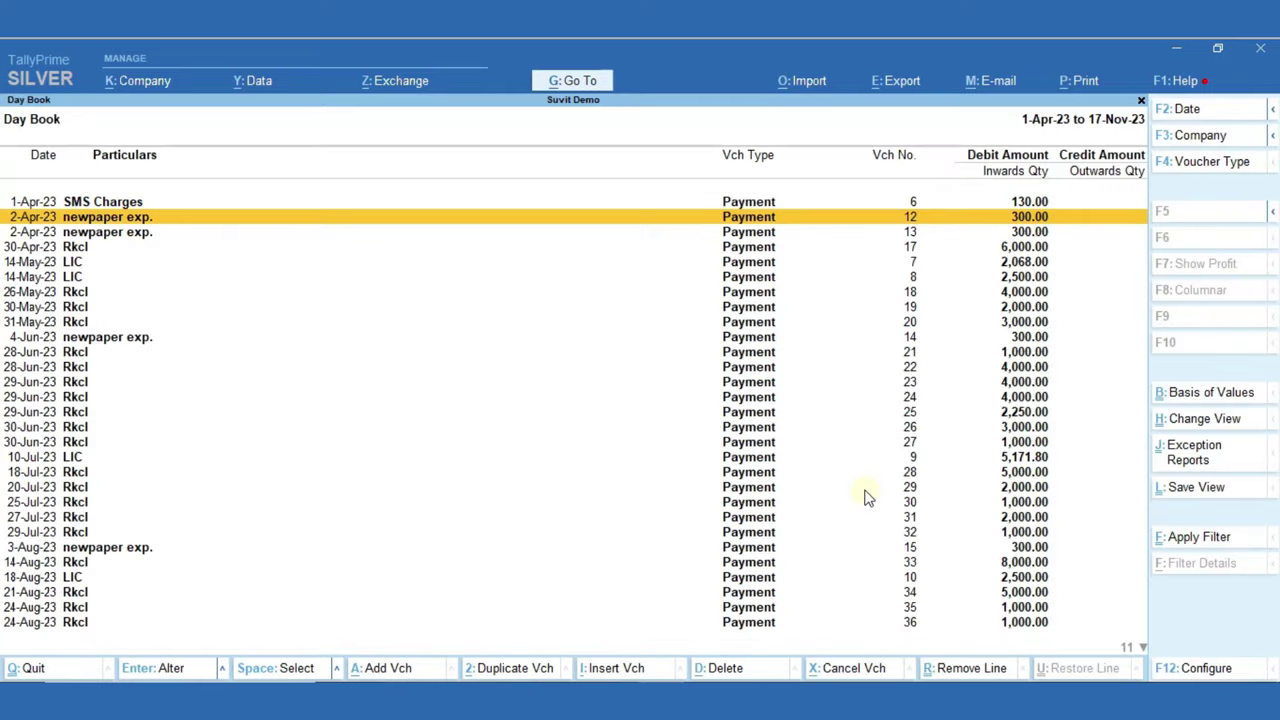
{"action": "key", "text": "Down"}
{"action": "key", "text": "Down"}
{"action": "key", "text": "Down"}
{"action": "key", "text": "Down"}
{"action": "key", "text": "Down"}
{"action": "key", "text": "Down"}
{"action": "key", "text": "Down"}
{"action": "key", "text": "Down"}
{"action": "key", "text": "Down"}
{"action": "key", "text": "Down"}
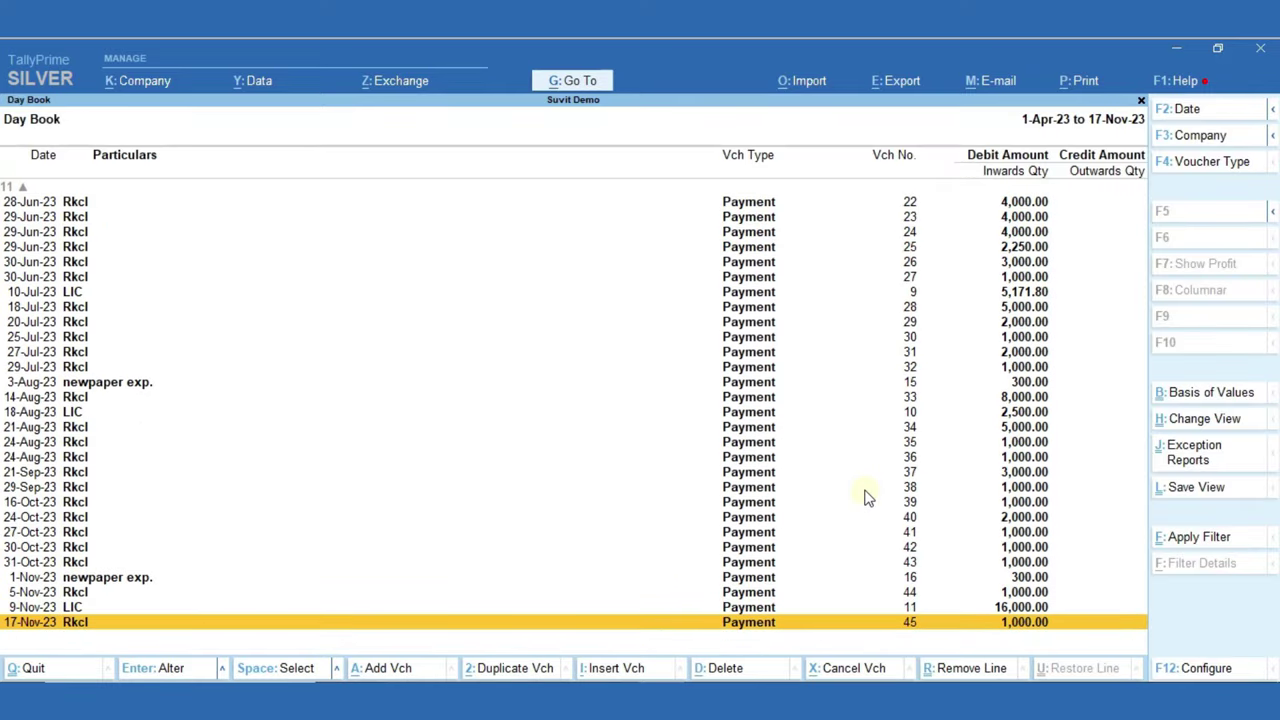
Inspect the 31-Oct-23 Rkcl, voucher 39 and 10-Jul-23 LIC vouchers, then return to Suvit
{"action": "key", "text": "Up"}
{"action": "key", "text": "Up"}
{"action": "key", "text": "Up"}
{"action": "key", "text": "Up"}
{"action": "key", "text": "Return"}
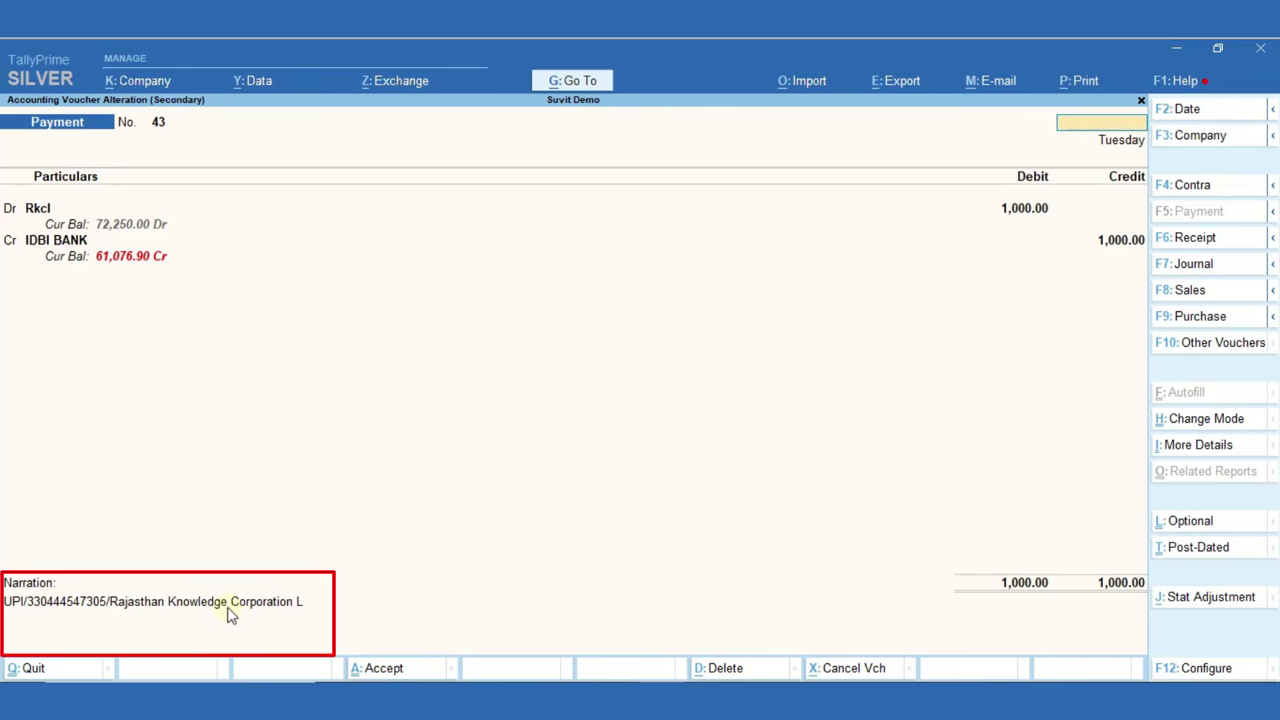
{"action": "key", "text": "Escape"}
{"action": "key", "text": "Return"}
{"action": "key", "text": "Up"}
{"action": "key", "text": "Up"}
{"action": "key", "text": "Up"}
{"action": "key", "text": "Up"}
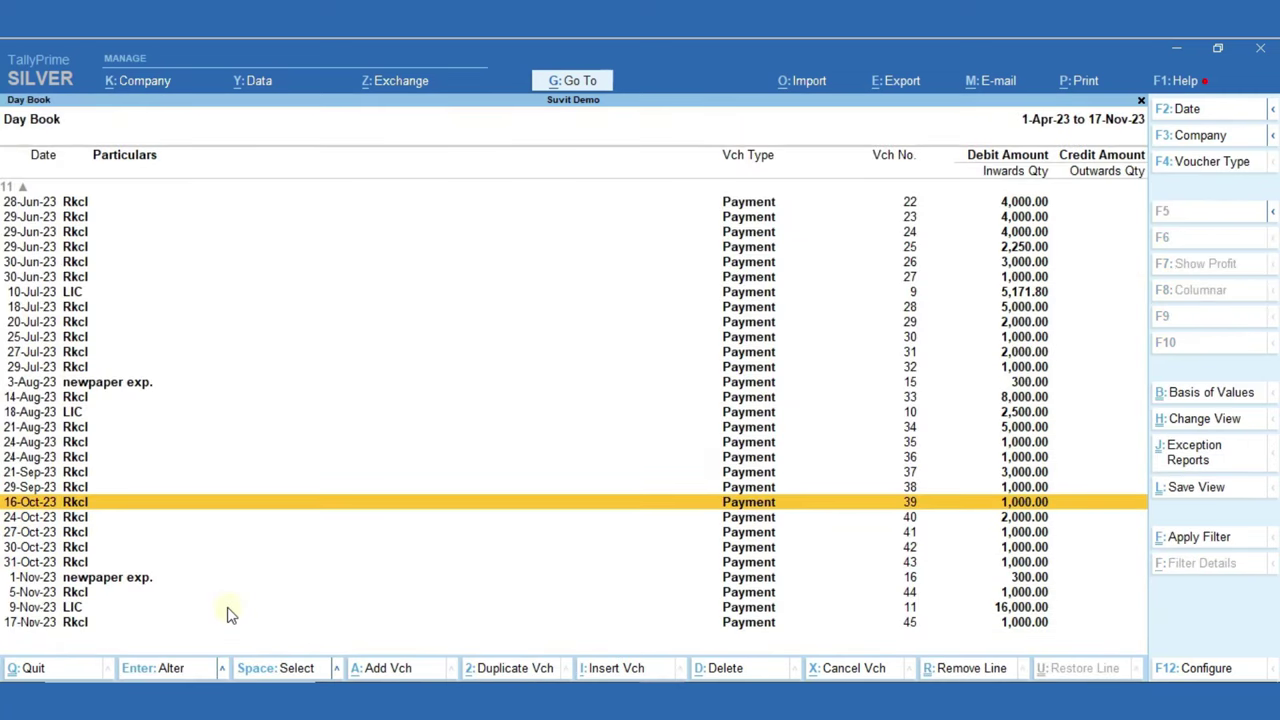
{"action": "key", "text": "Return"}
{"action": "key", "text": "Escape"}
{"action": "key", "text": "Return"}
{"action": "key", "text": "Up"}
{"action": "key", "text": "Up"}
{"action": "key", "text": "Up"}
{"action": "key", "text": "Up"}
{"action": "key", "text": "Return"}
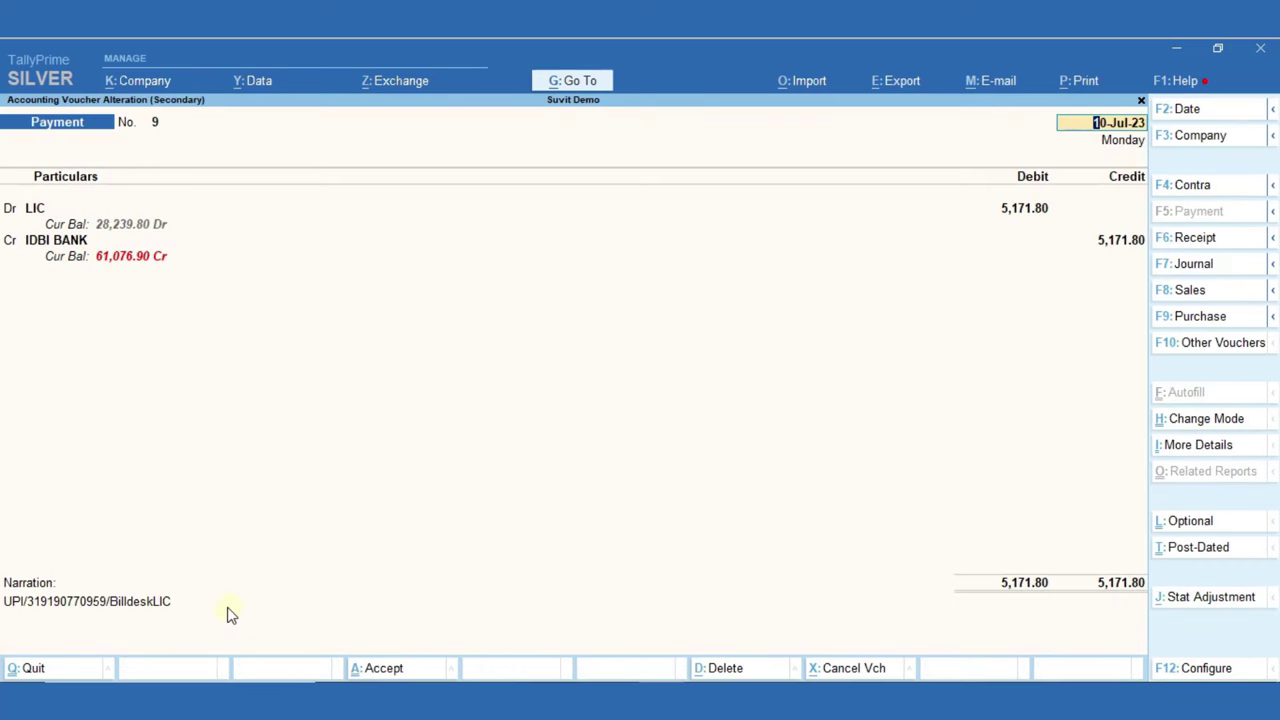
{"action": "key", "text": "alt+Tab"}
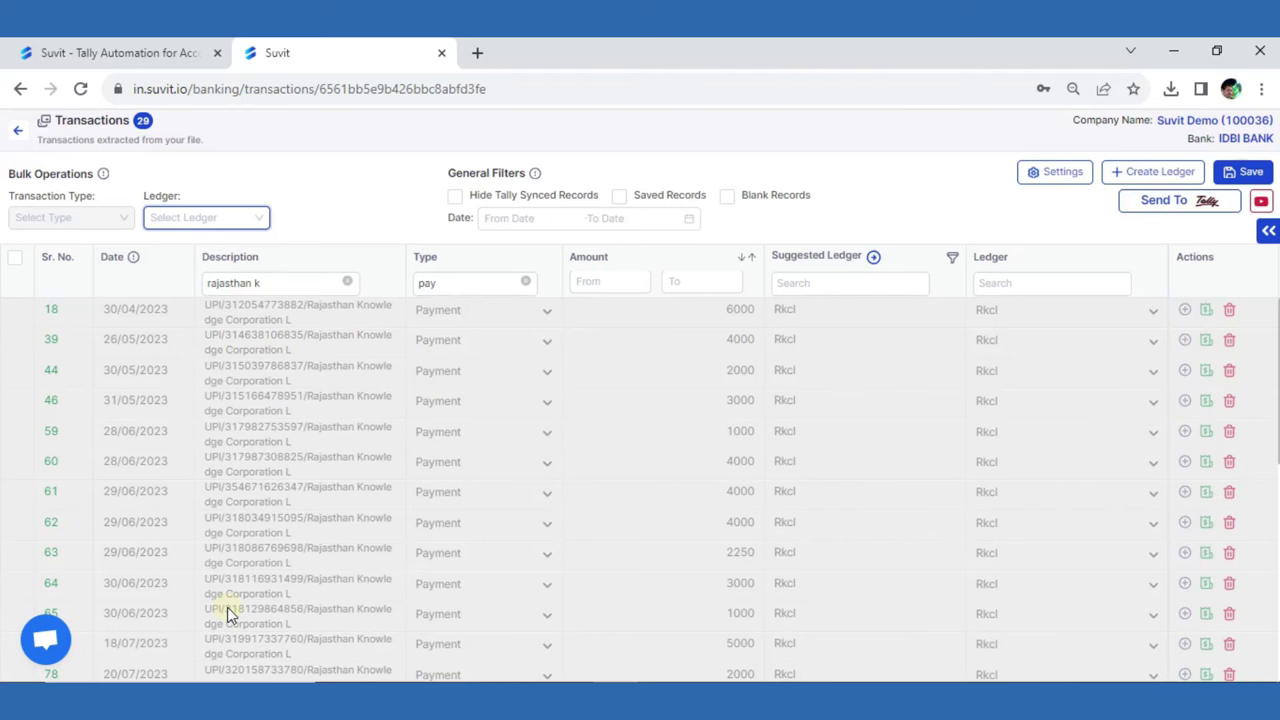
View the sync status legend panel, then reset the list to all 180 transactions
{"action": "left_click", "coordinate": [1267, 230]}
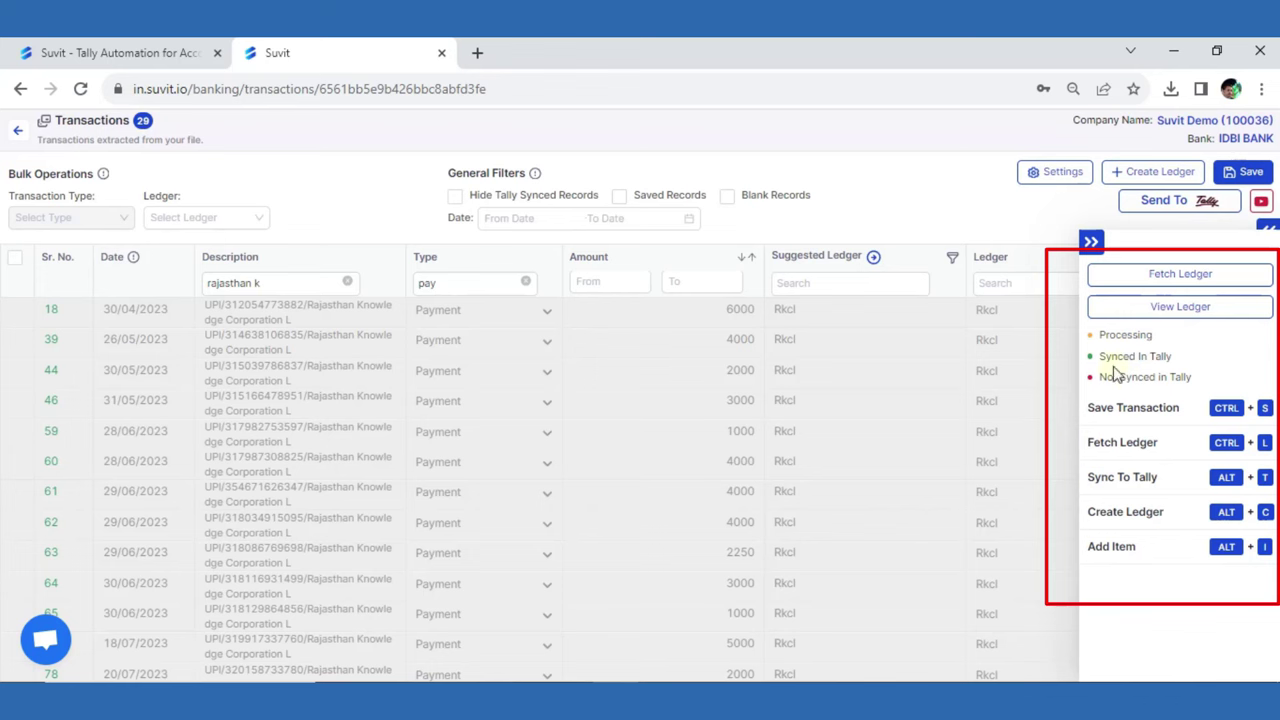
{"action": "left_click", "coordinate": [908, 210]}
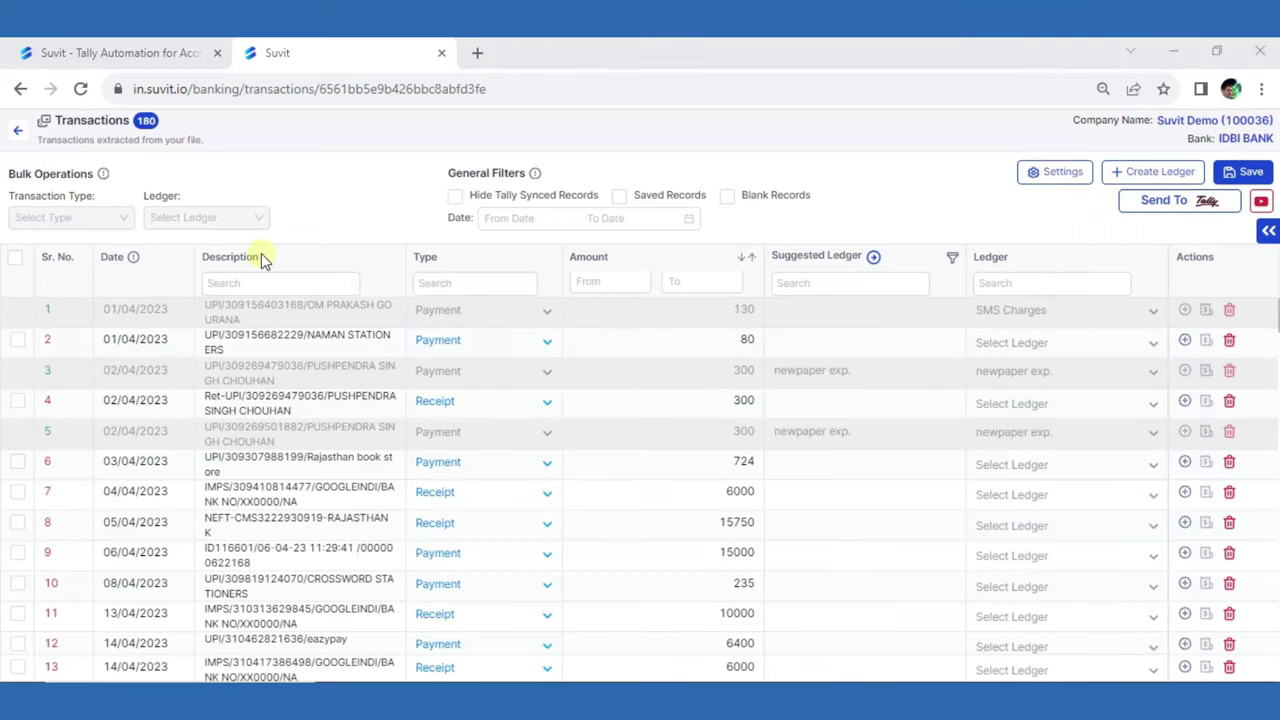
{"action": "left_click", "coordinate": [258, 283]}
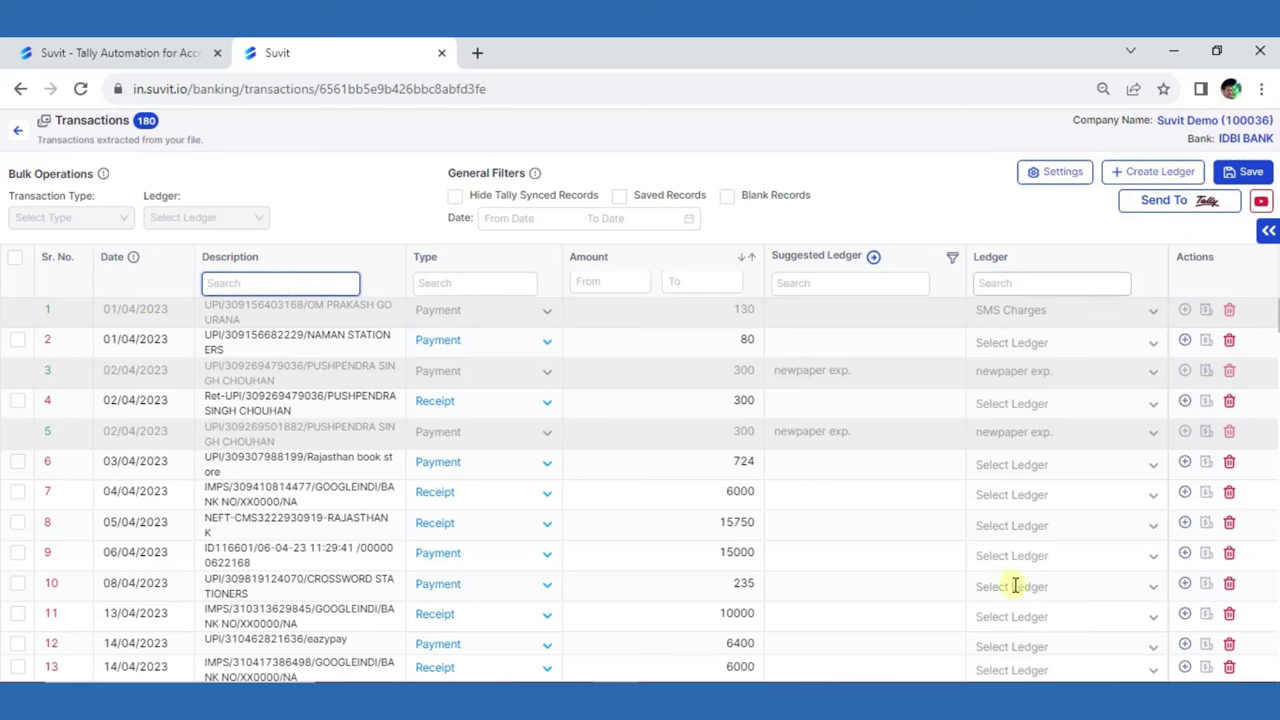
Open Settings > Rule List, review the lic, pus and rajasthan k rules, and close it
{"action": "left_click", "coordinate": [1057, 176]}
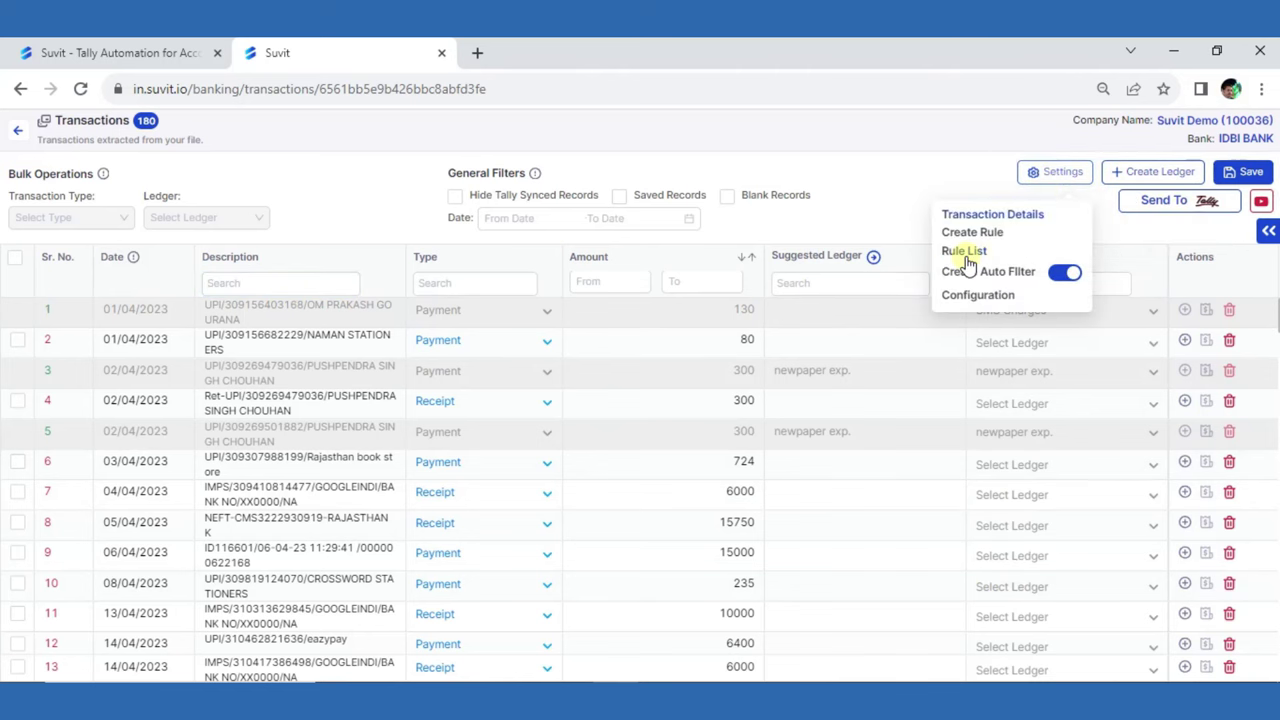
{"action": "left_click", "coordinate": [966, 252]}
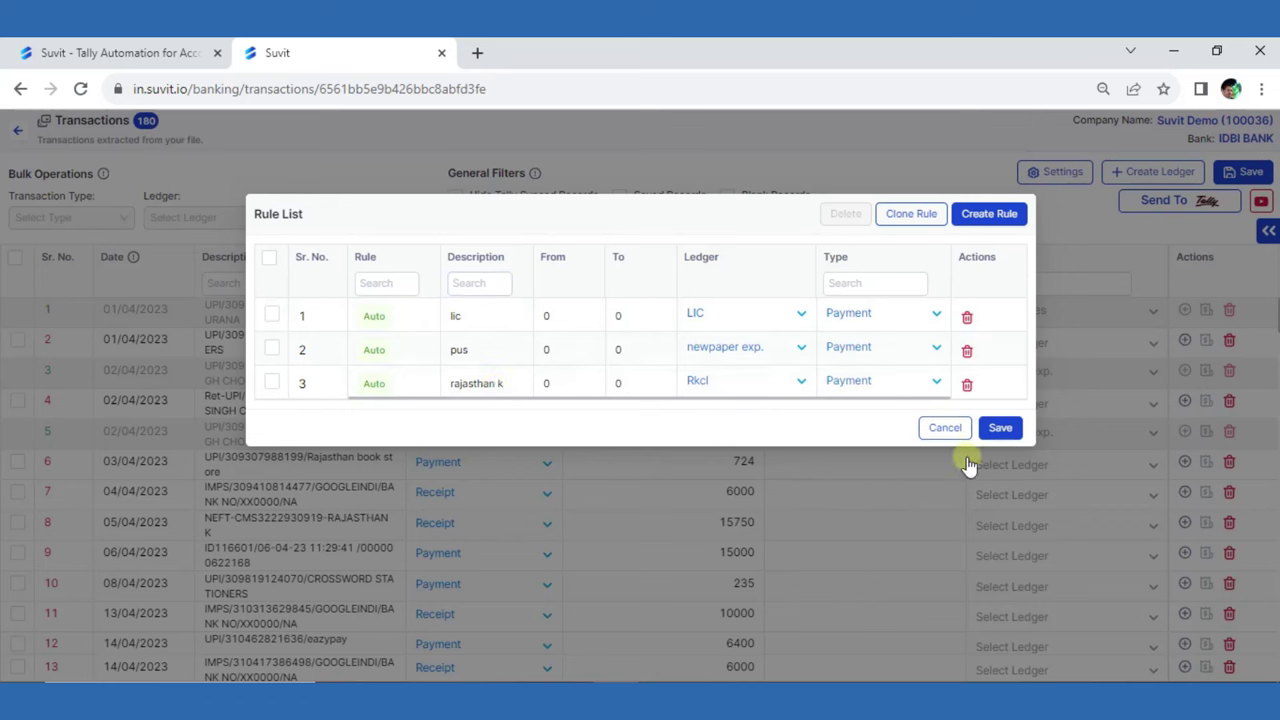
{"action": "left_click", "coordinate": [1000, 428]}
Start a new rule with description 'sms charges' and transaction type Payment
{"action": "left_click", "coordinate": [1055, 172]}
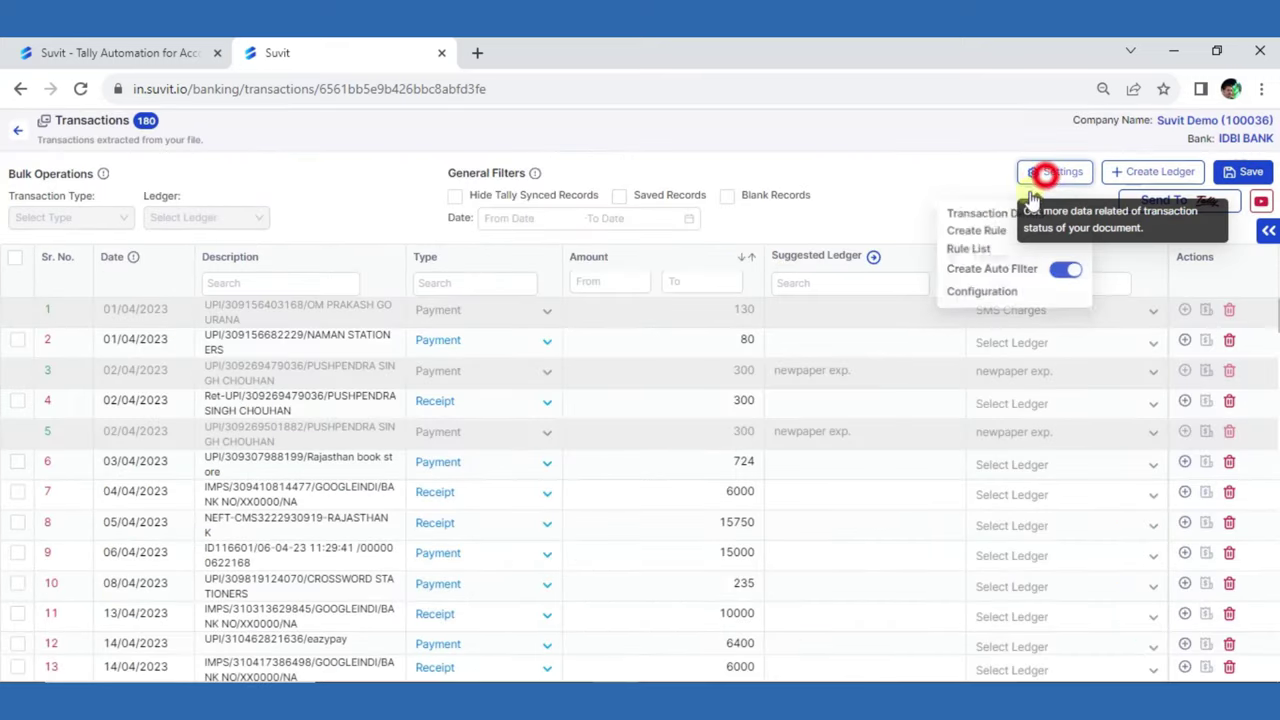
{"action": "left_click", "coordinate": [985, 236]}
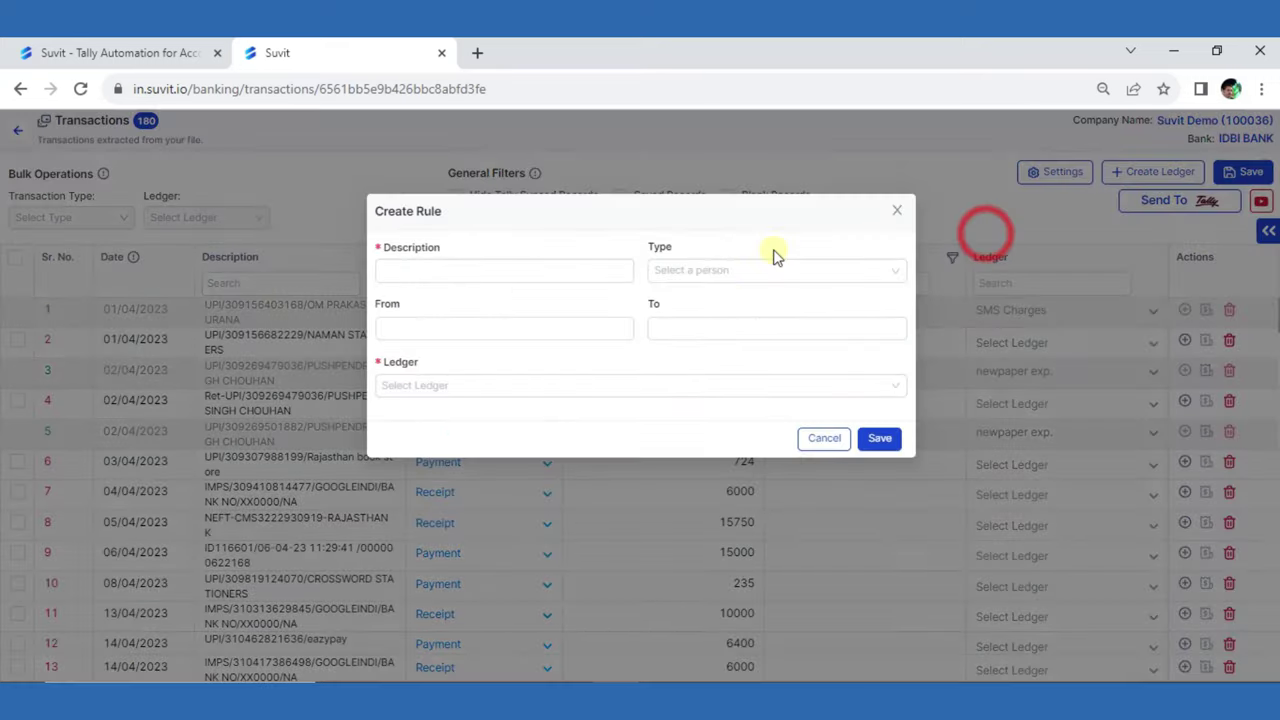
{"action": "left_click", "coordinate": [438, 275]}
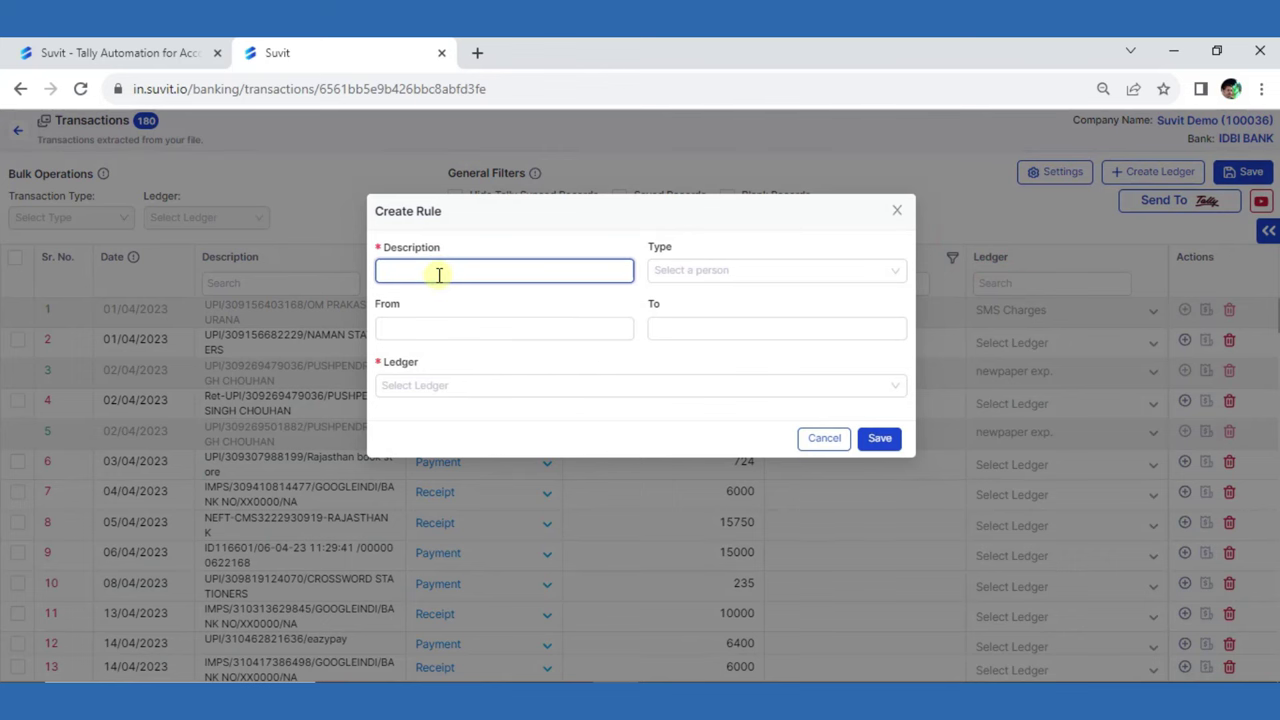
{"action": "type", "text": "sms charges"}
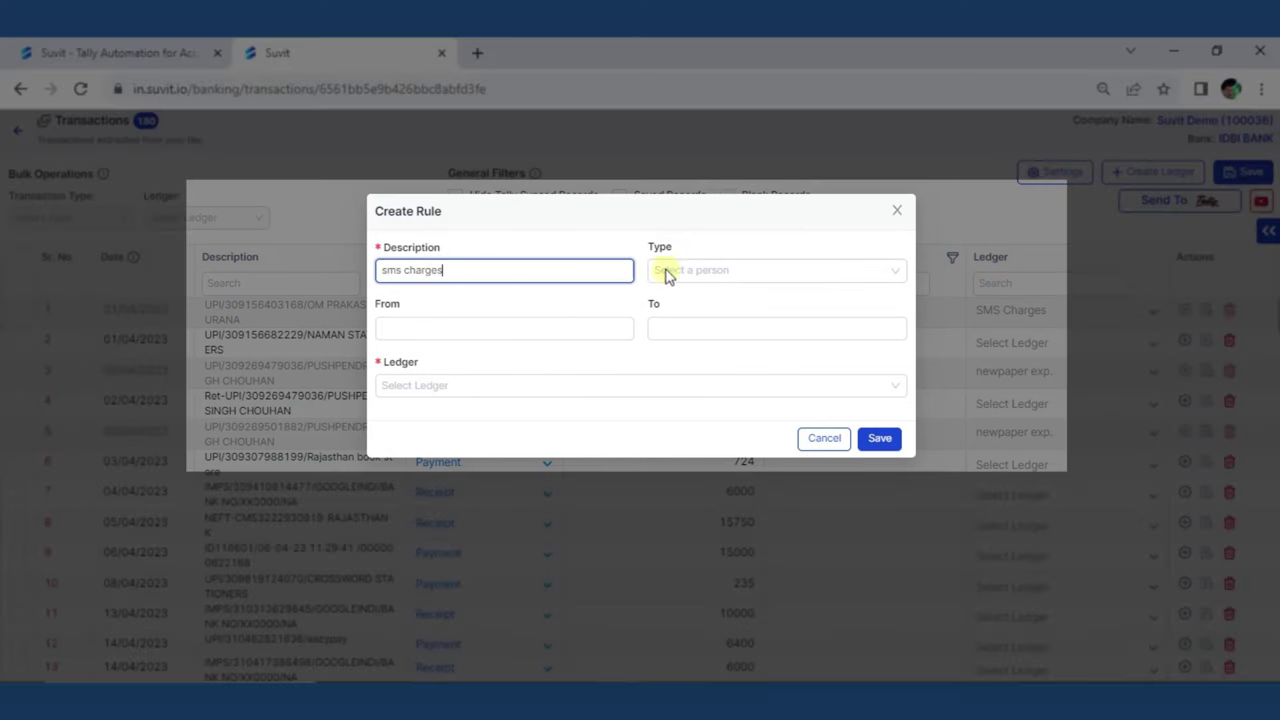
{"action": "left_click", "coordinate": [669, 272]}
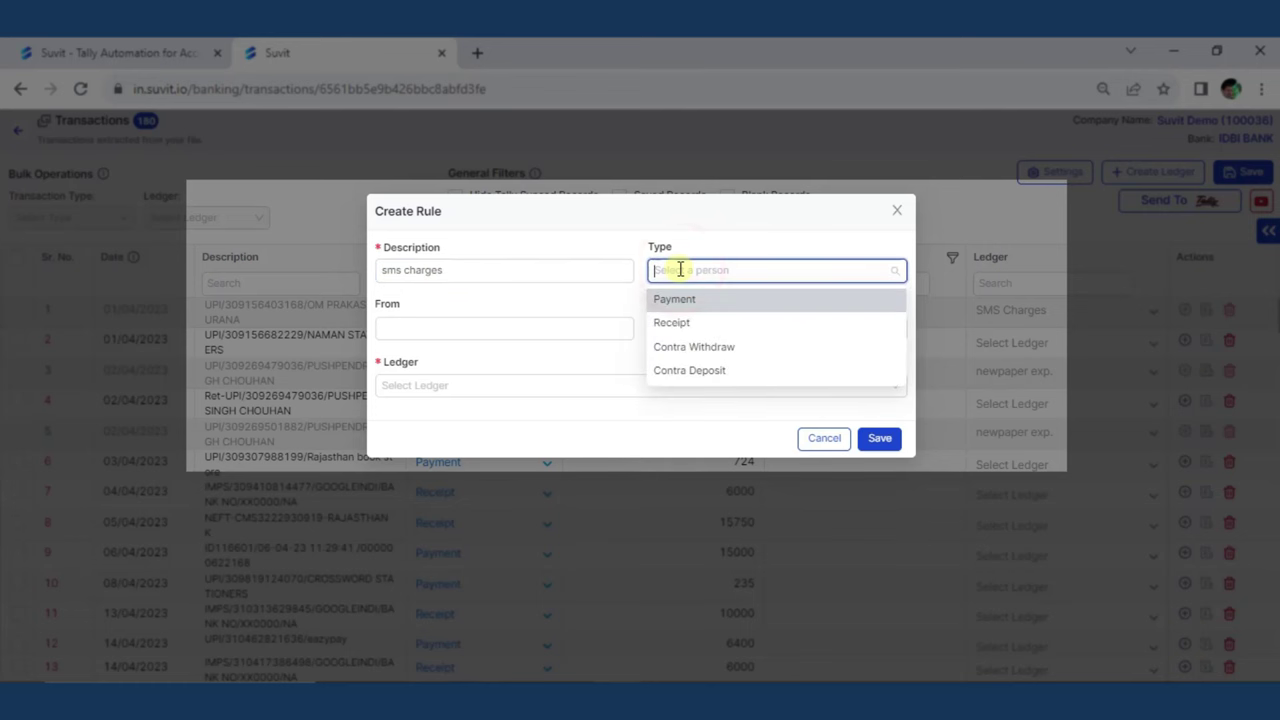
{"action": "left_click", "coordinate": [684, 298]}
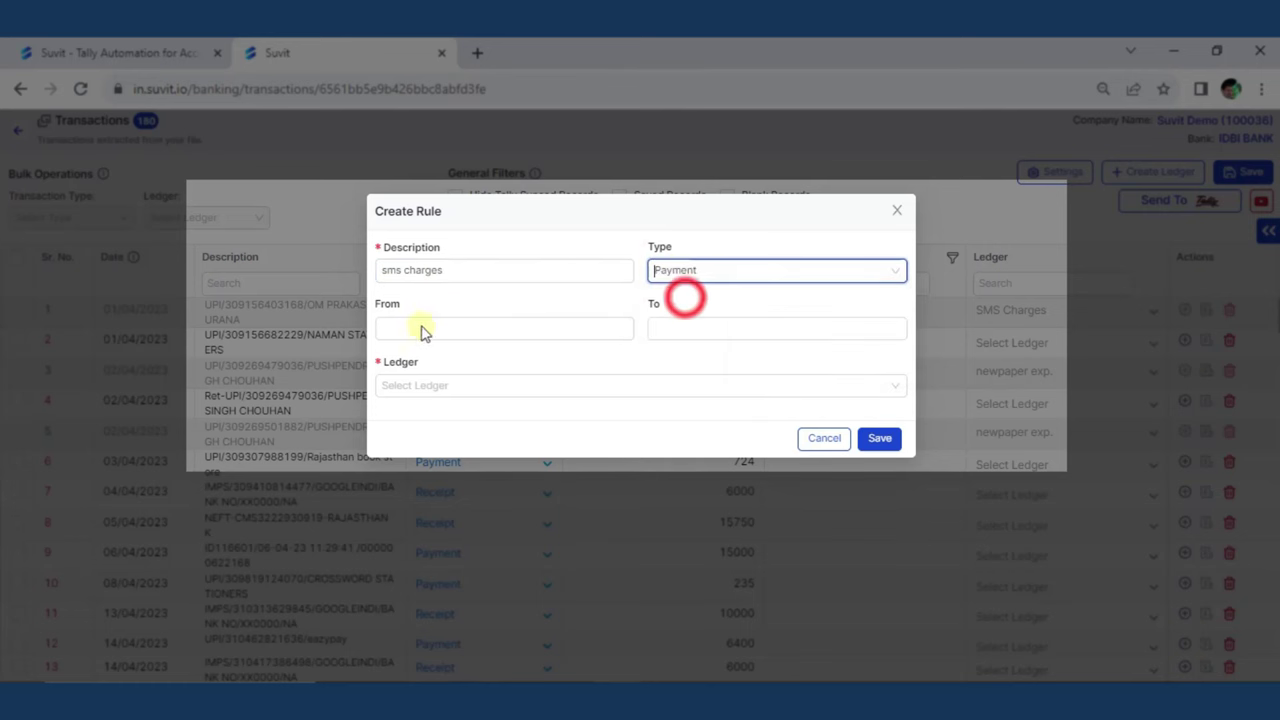
Set the rule's ledger to SMS Charges and save the rule
{"action": "left_click", "coordinate": [394, 329]}
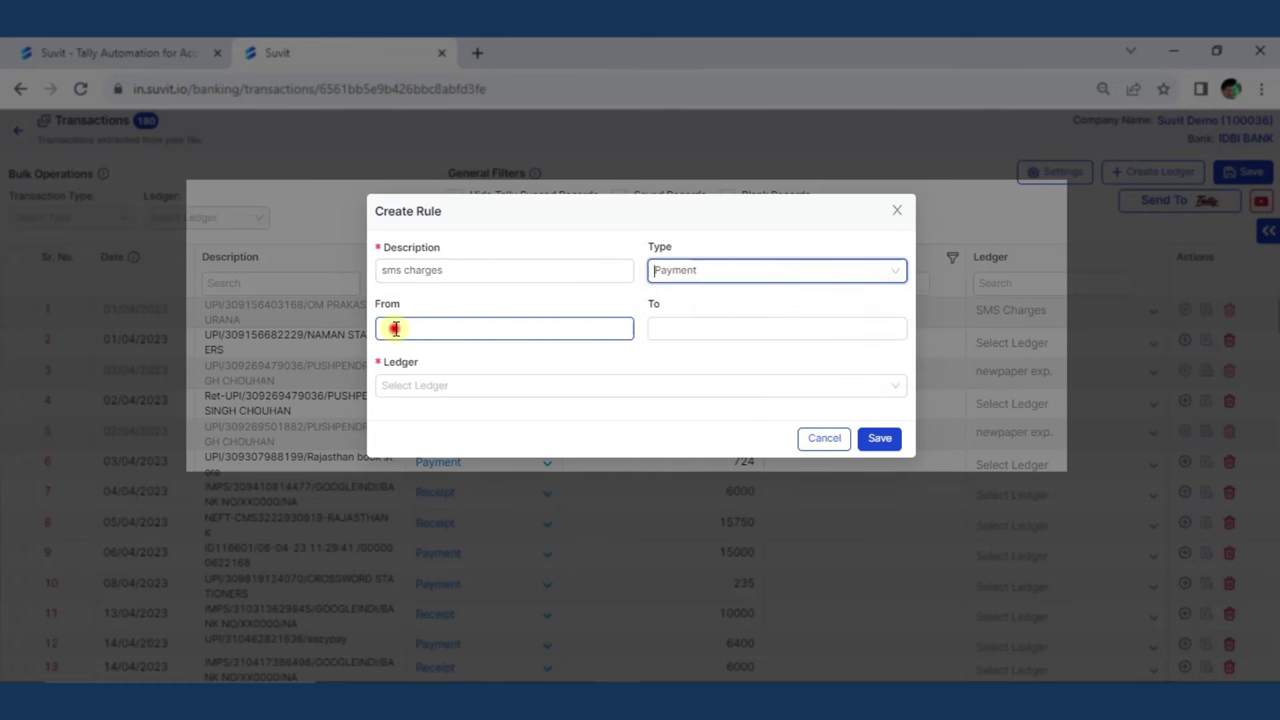
{"action": "left_click", "coordinate": [705, 326]}
{"action": "left_click", "coordinate": [430, 326]}
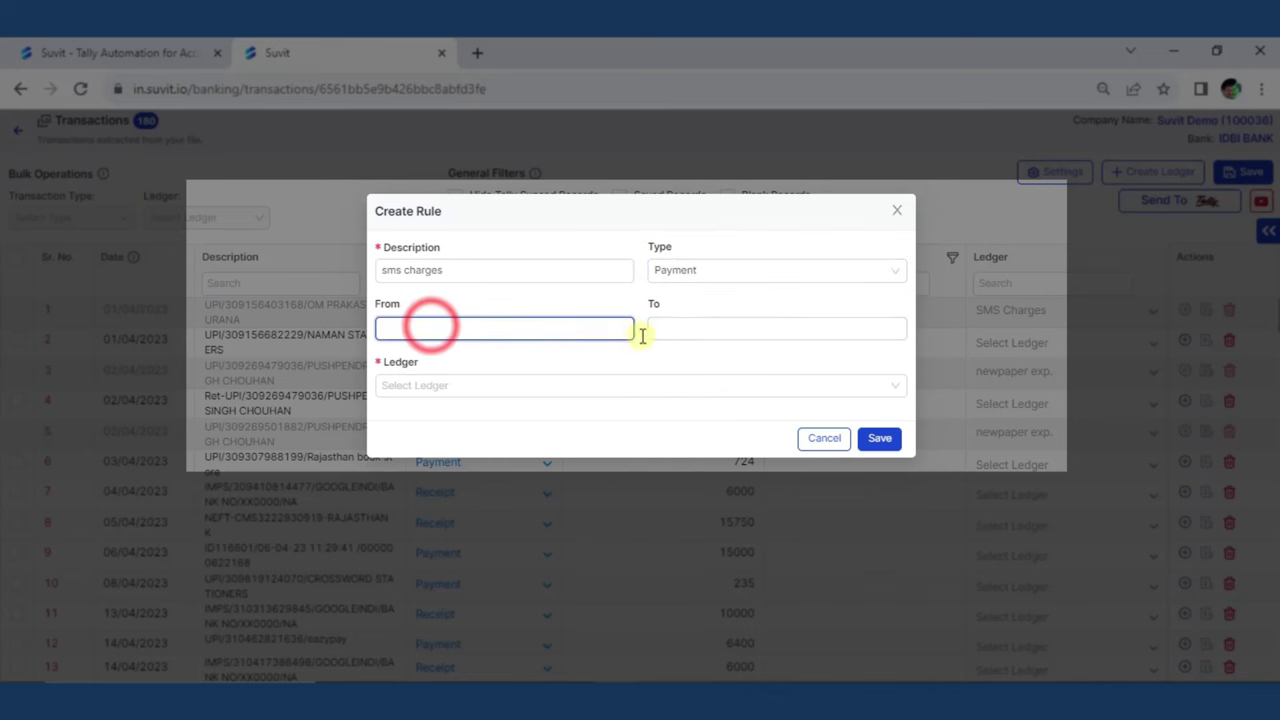
{"action": "left_click", "coordinate": [665, 330]}
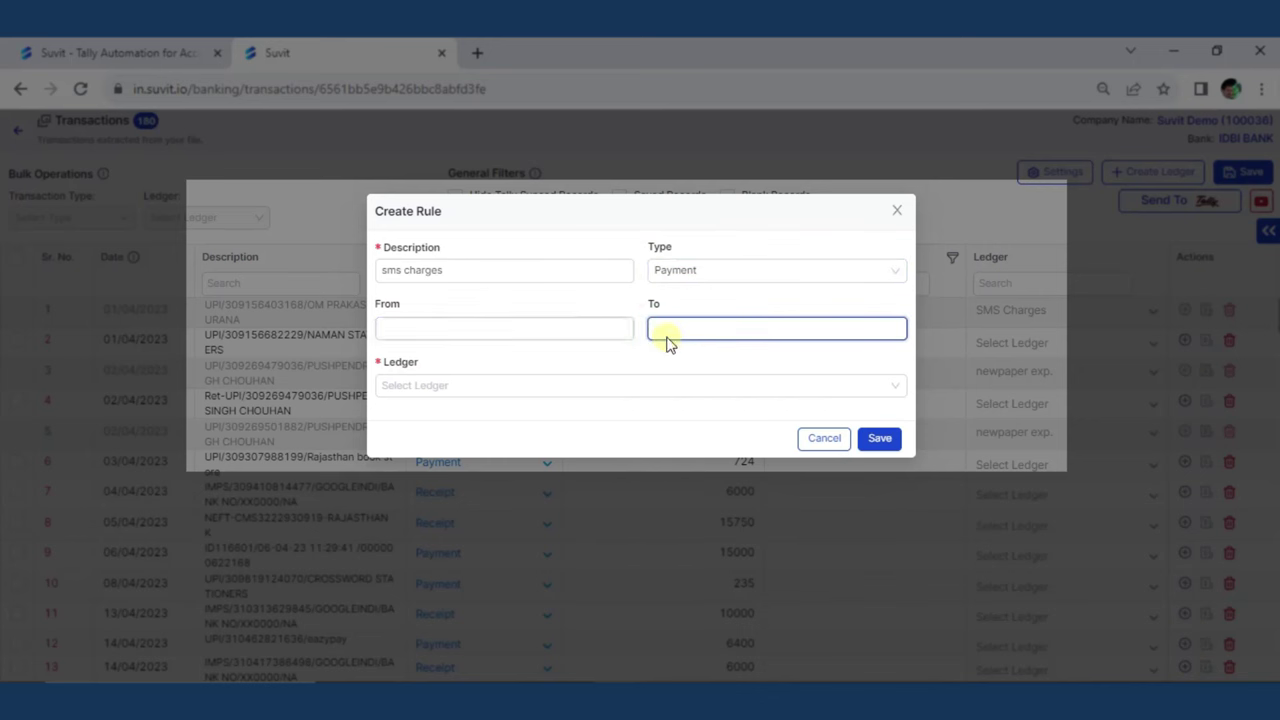
{"action": "left_click", "coordinate": [448, 386]}
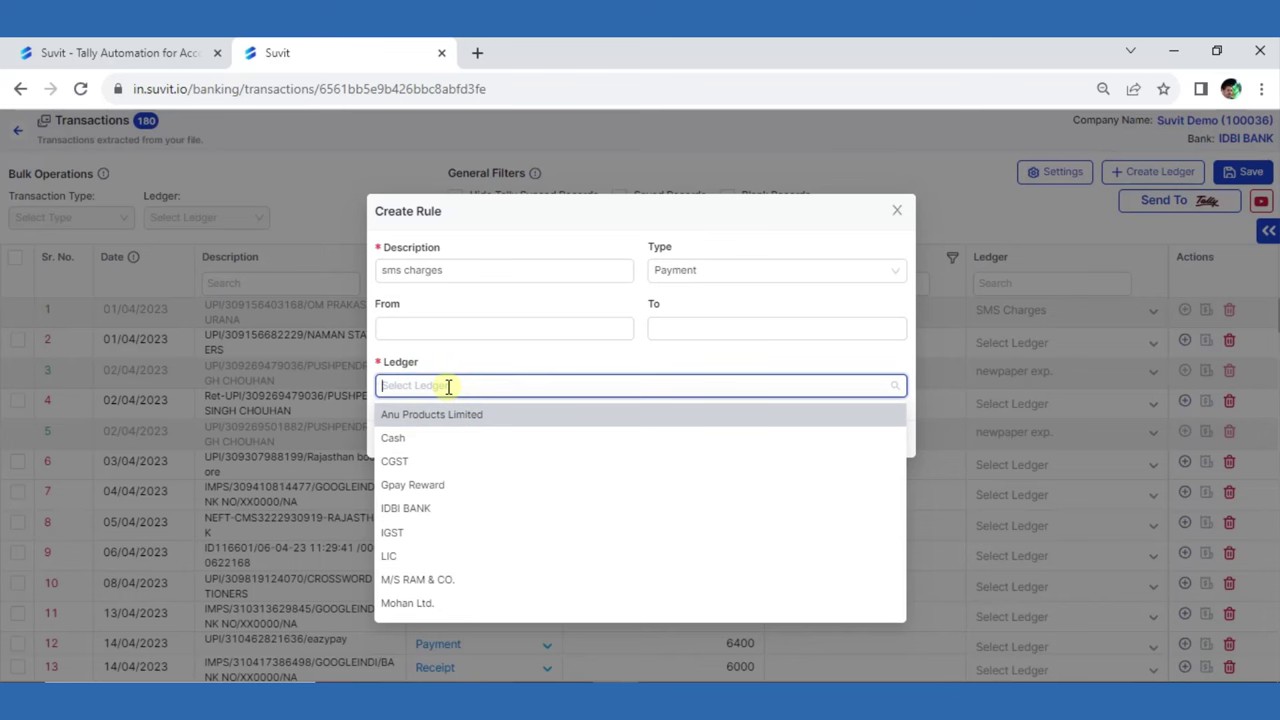
{"action": "scroll", "coordinate": [480, 577], "scroll_direction": "down", "scroll_amount": 2}
{"action": "scroll", "coordinate": [480, 577], "scroll_direction": "down", "scroll_amount": 3}
{"action": "left_click", "coordinate": [408, 610]}
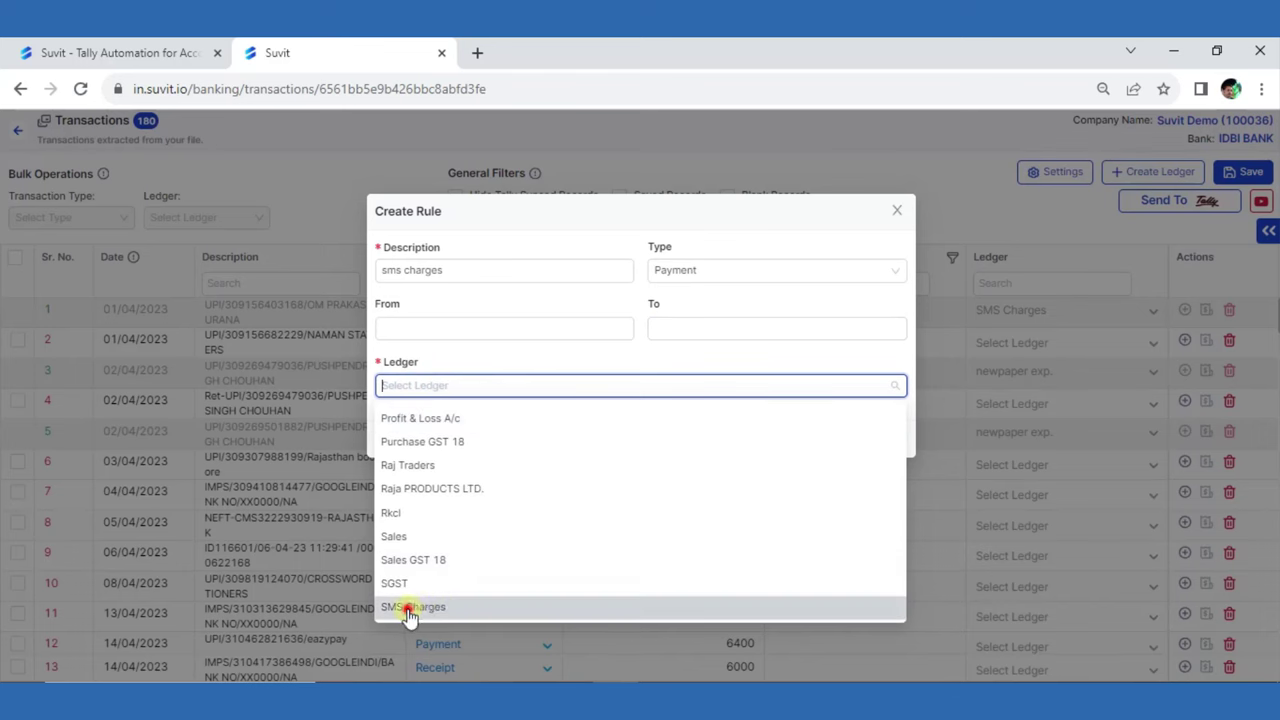
{"action": "left_click", "coordinate": [877, 442]}
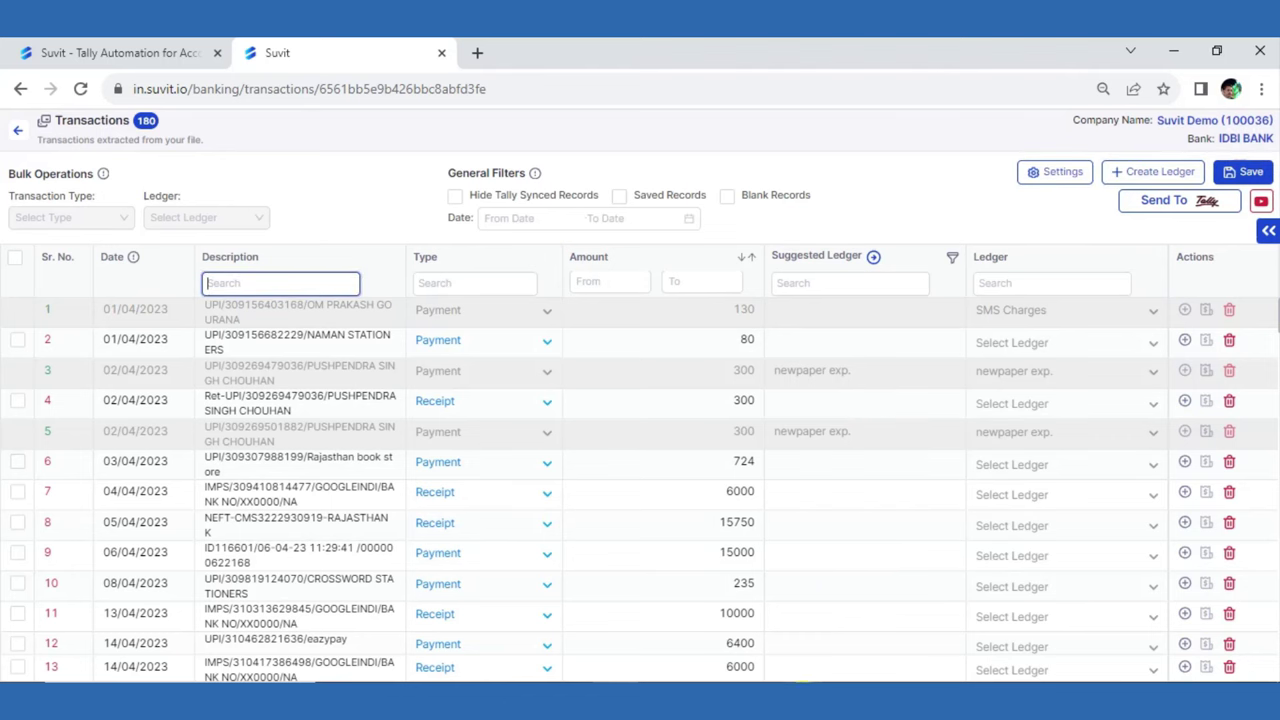
Filter by 'sms', apply the suggested SMS Charges ledger to all three rows, save, and send to Tally
{"action": "type", "text": "sms"}
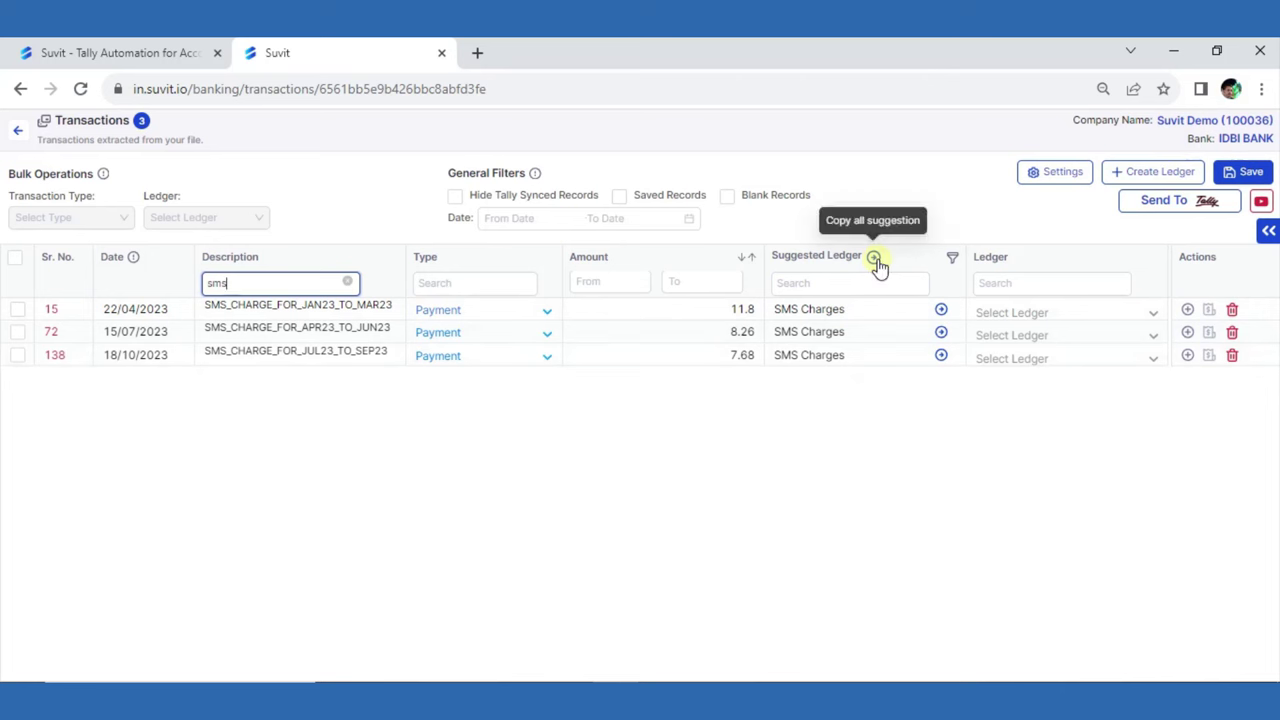
{"action": "left_click", "coordinate": [874, 258]}
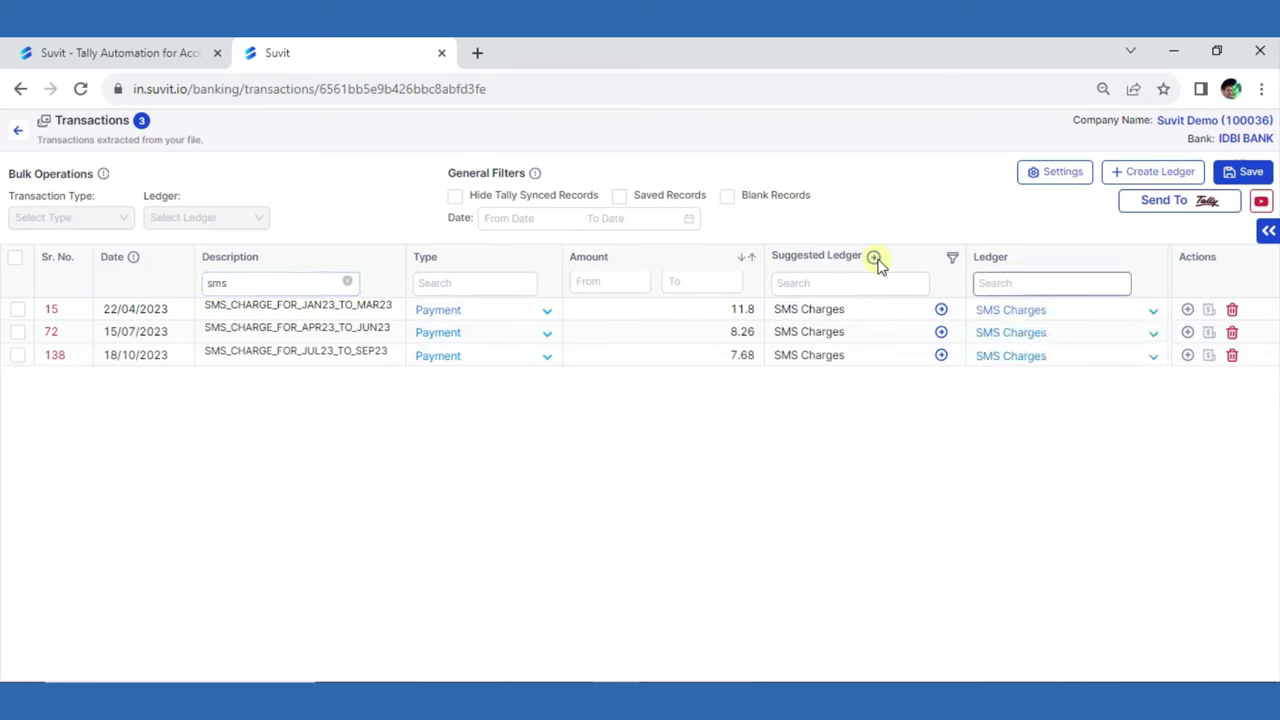
{"action": "left_click", "coordinate": [15, 259]}
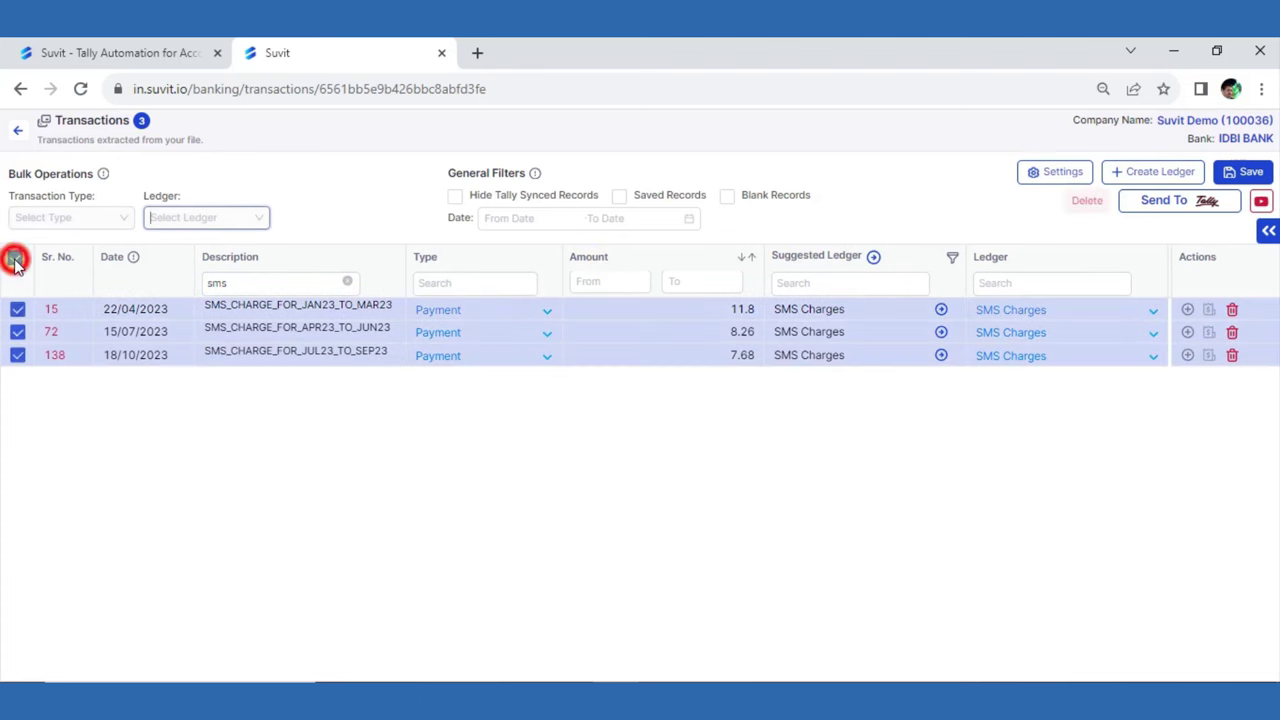
{"action": "left_click", "coordinate": [1248, 173]}
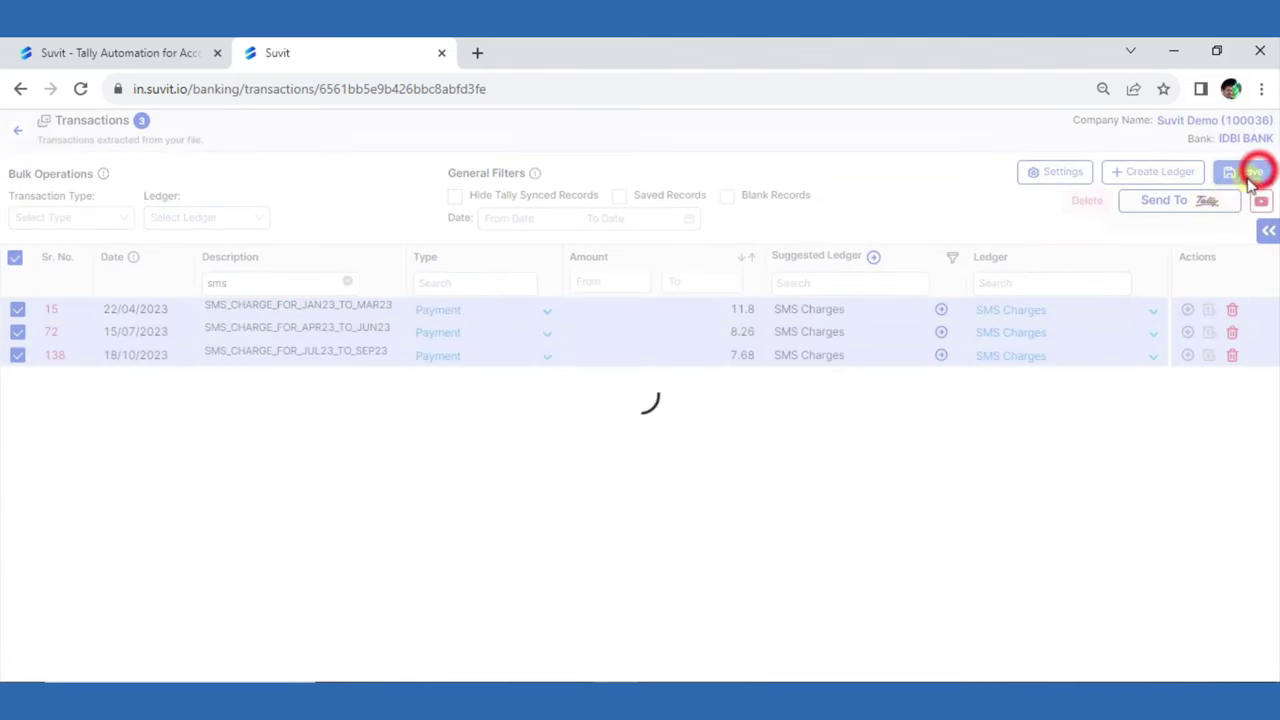
{"action": "left_click", "coordinate": [17, 262]}
{"action": "left_click", "coordinate": [1195, 205]}
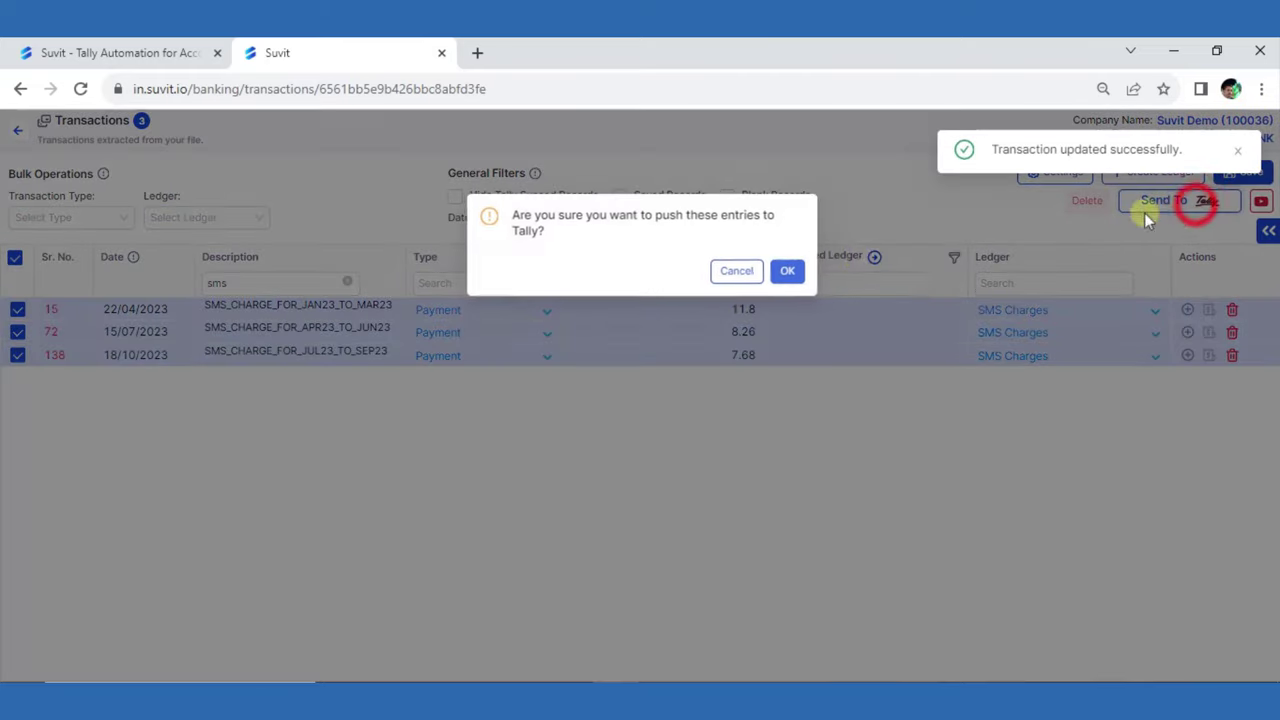
Confirm pushing the SMS charge entries to Tally, close the sync summary, and select all rows
{"action": "left_click", "coordinate": [787, 272]}
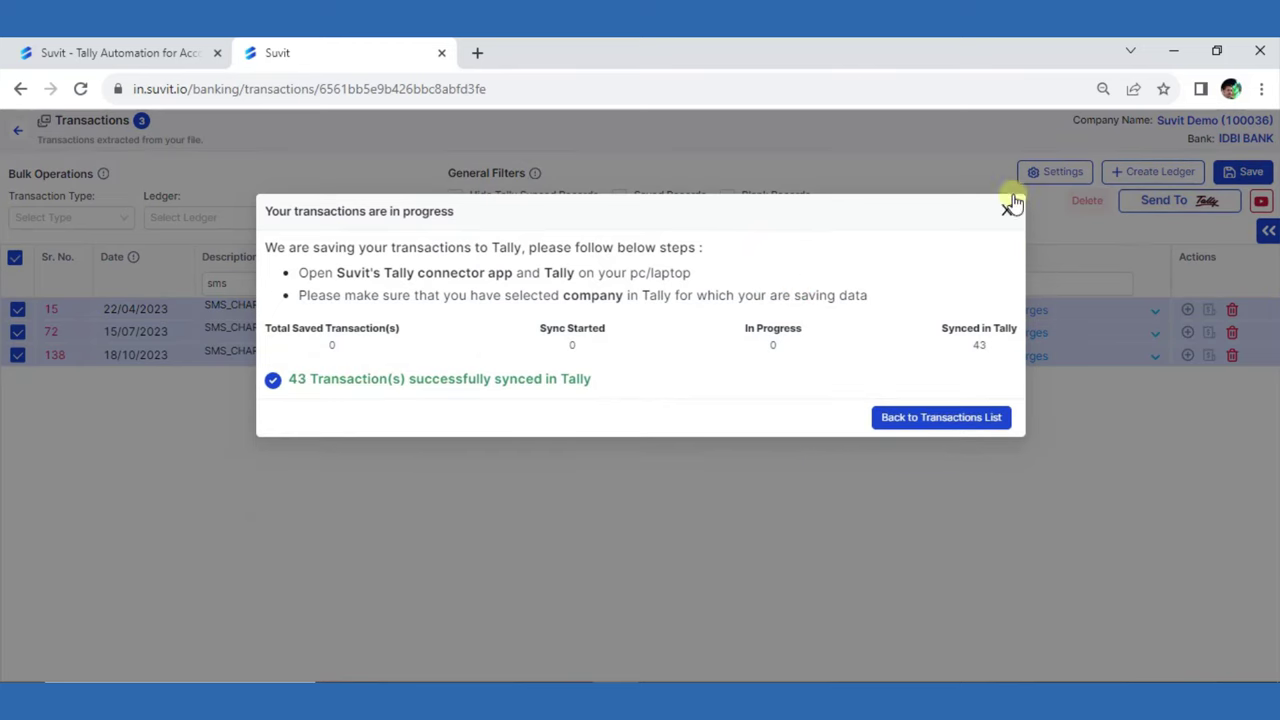
{"action": "left_click", "coordinate": [1007, 208]}
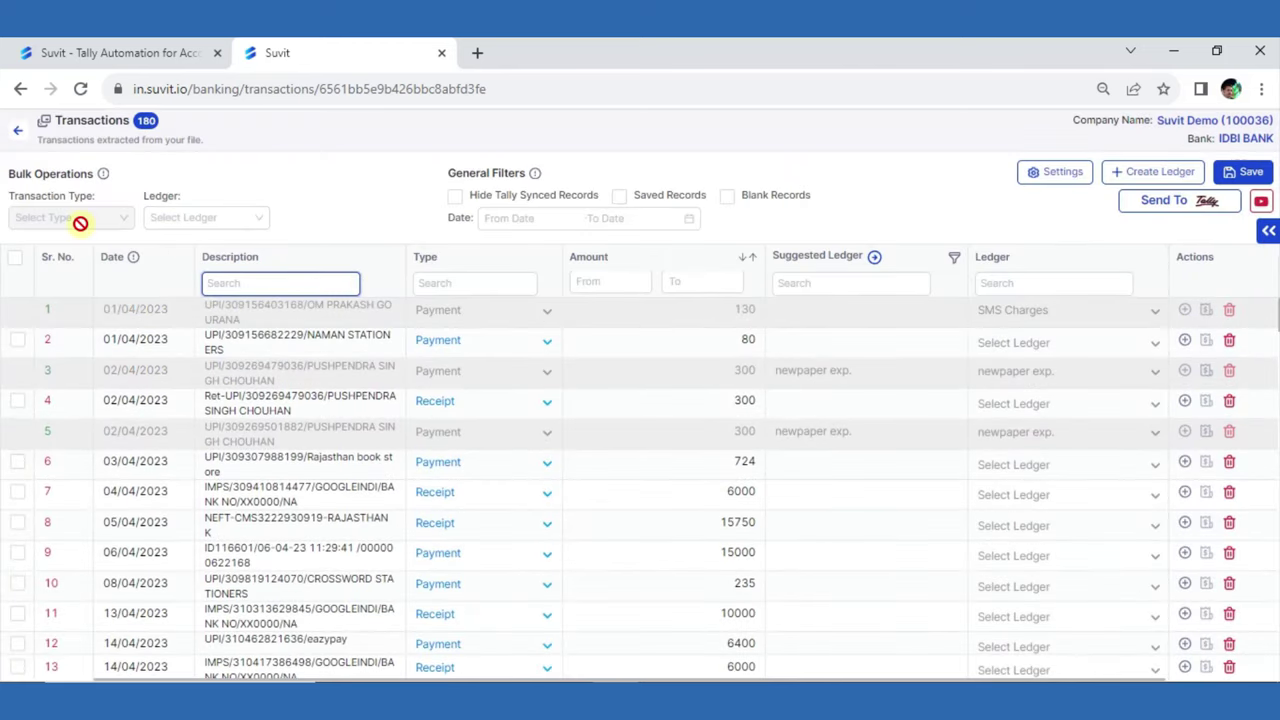
{"action": "left_click", "coordinate": [15, 258]}
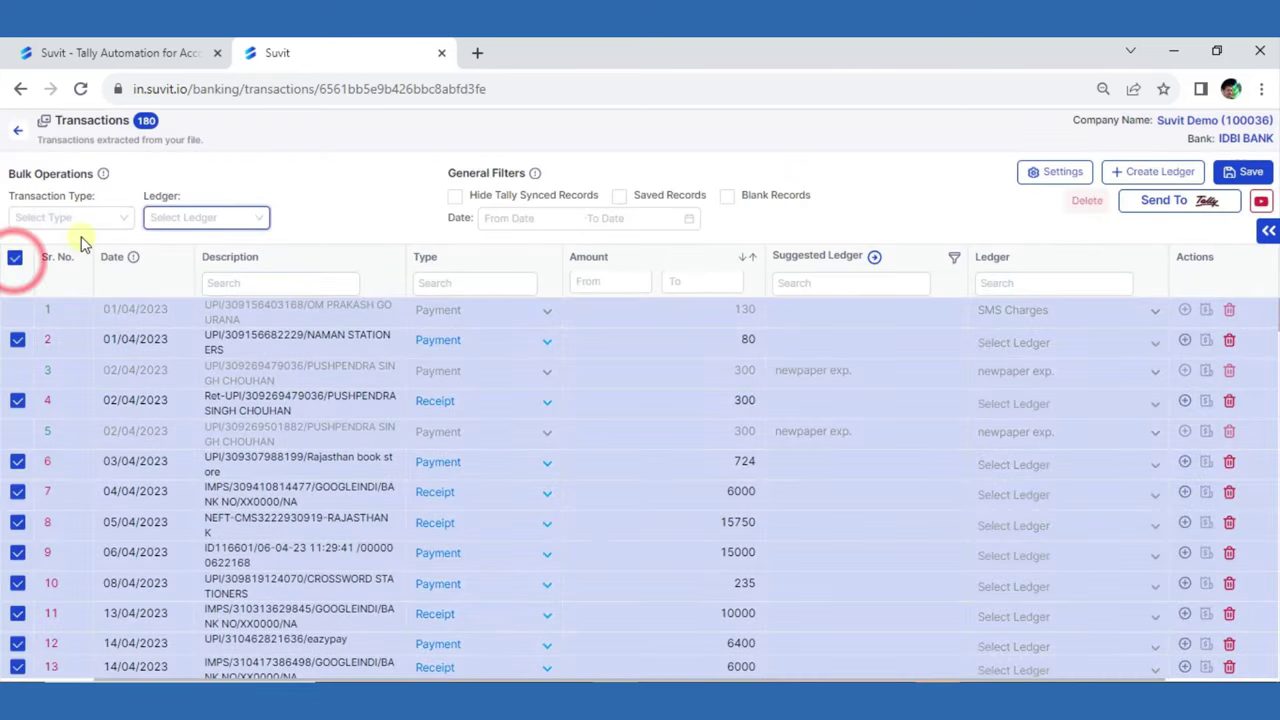
{"action": "left_click", "coordinate": [126, 220]}
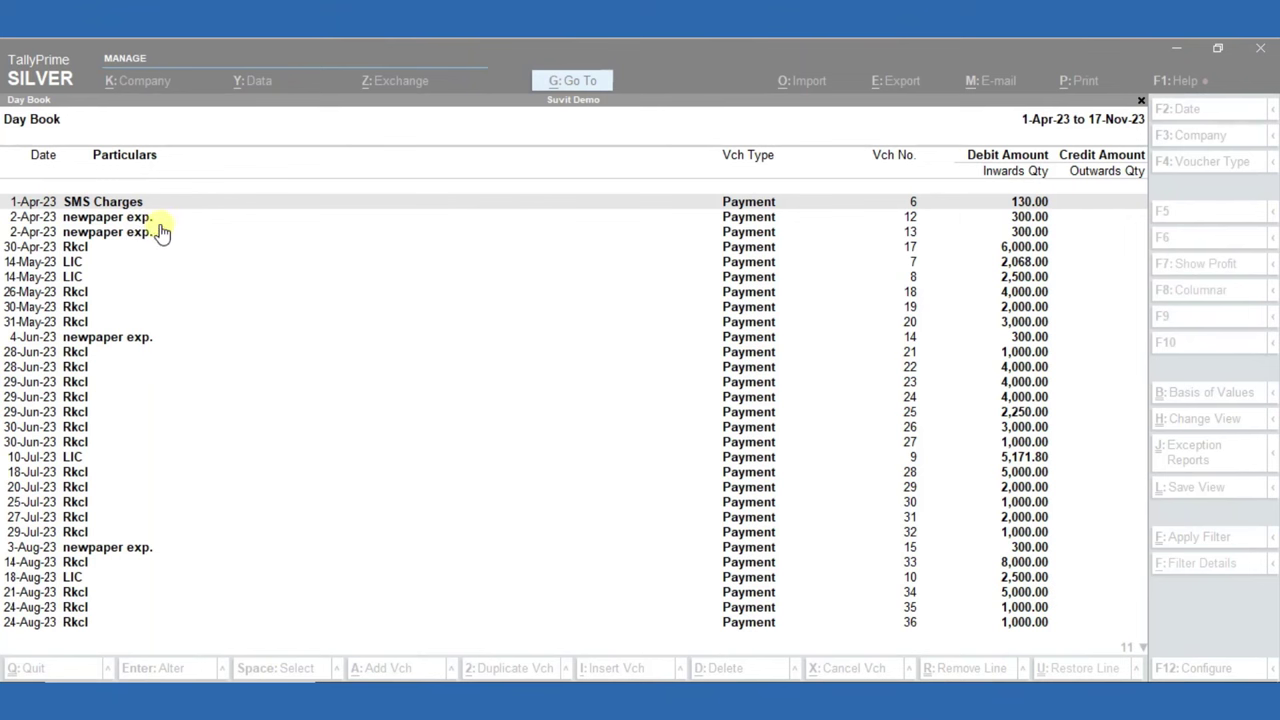
Open the 2-Apr-23 newpaper exp. payment voucher 12, view its ledger details, then back out to Day Book unchanged
{"action": "left_click", "coordinate": [160, 222]}
{"action": "left_click", "coordinate": [160, 222]}
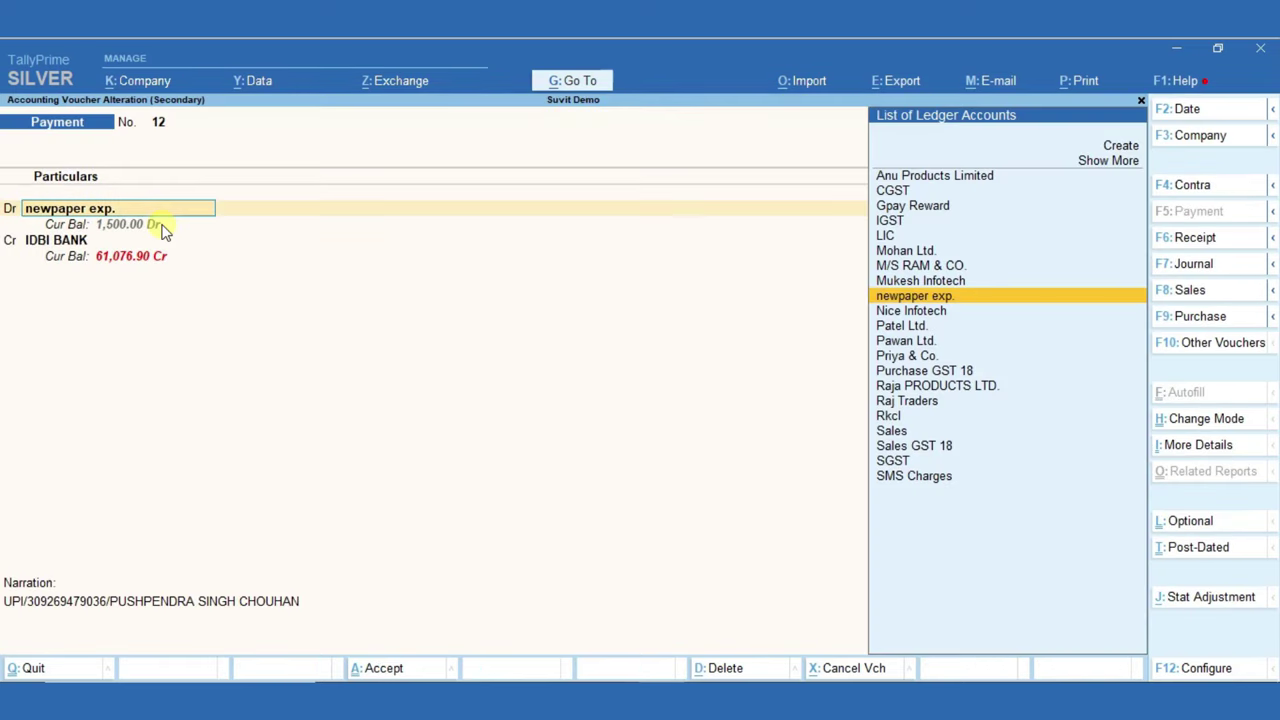
{"action": "key", "text": "ctrl+Return"}
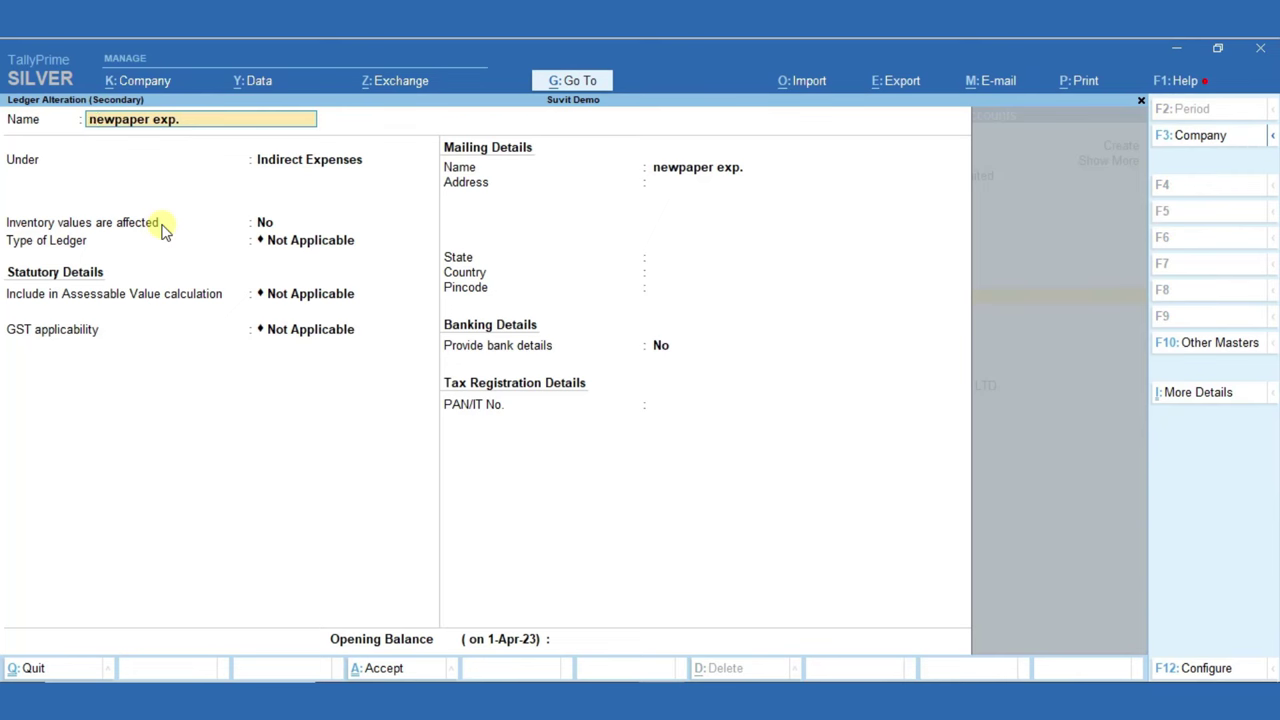
{"action": "key", "text": "Escape"}
{"action": "key", "text": "Escape"}
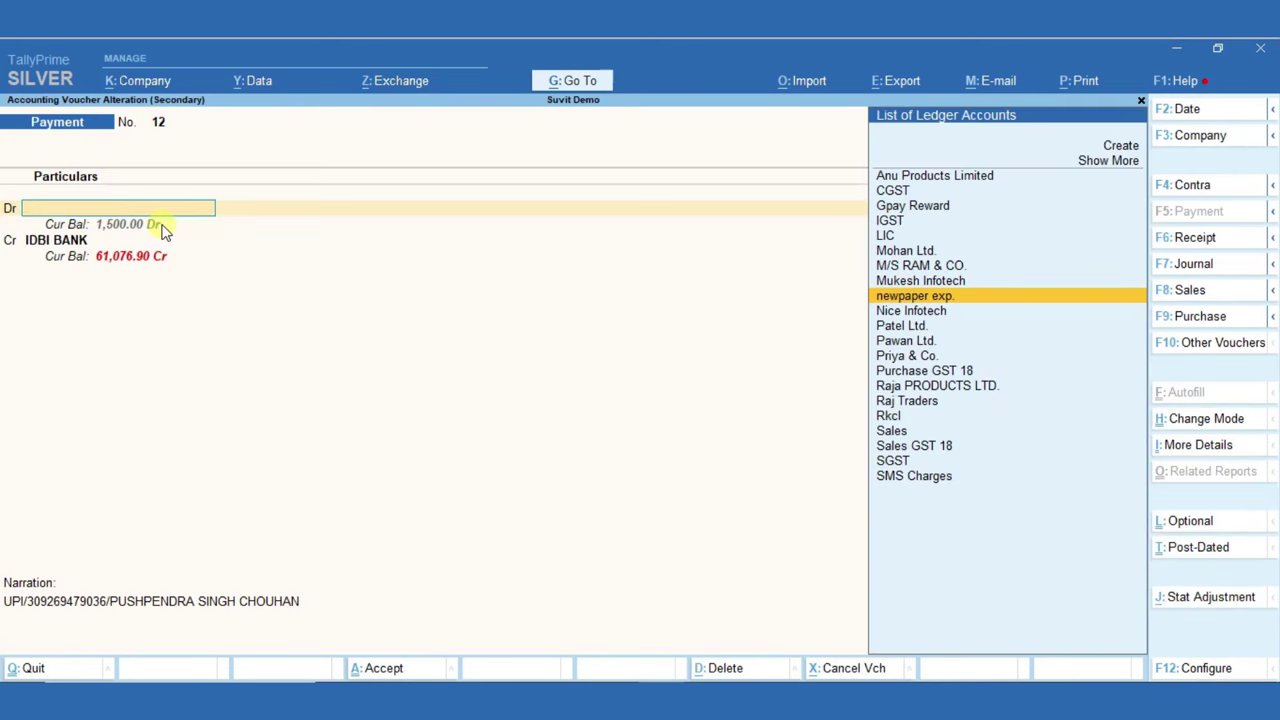
{"action": "key", "text": "Escape"}
{"action": "key", "text": "Escape"}
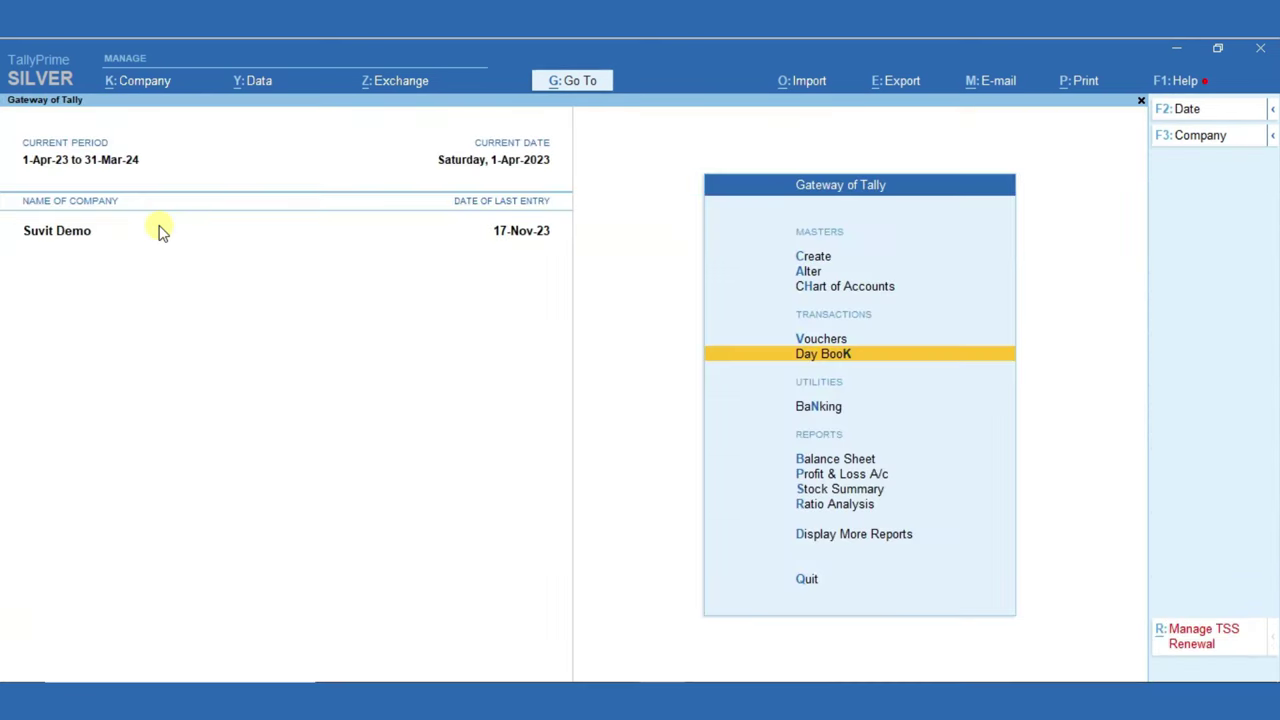
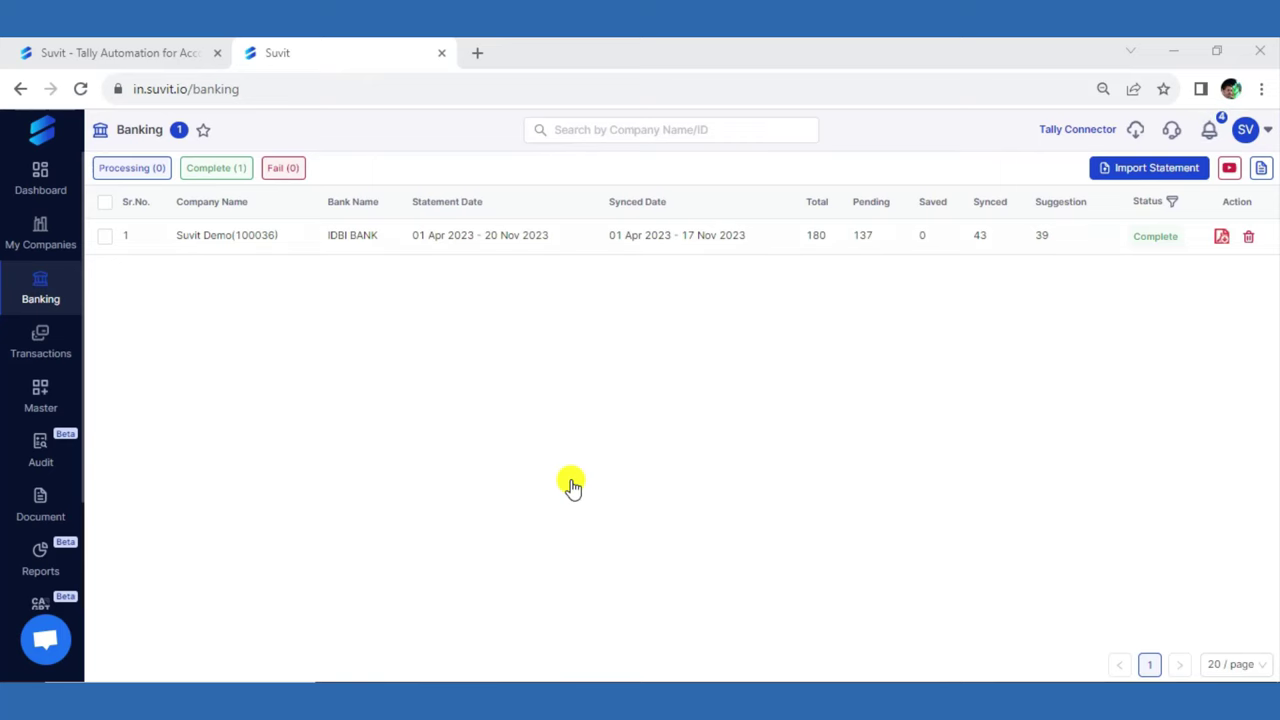
Go from Banking to Transactions > Sales > Excel to reach the sales upload guide
{"action": "left_click", "coordinate": [39, 358]}
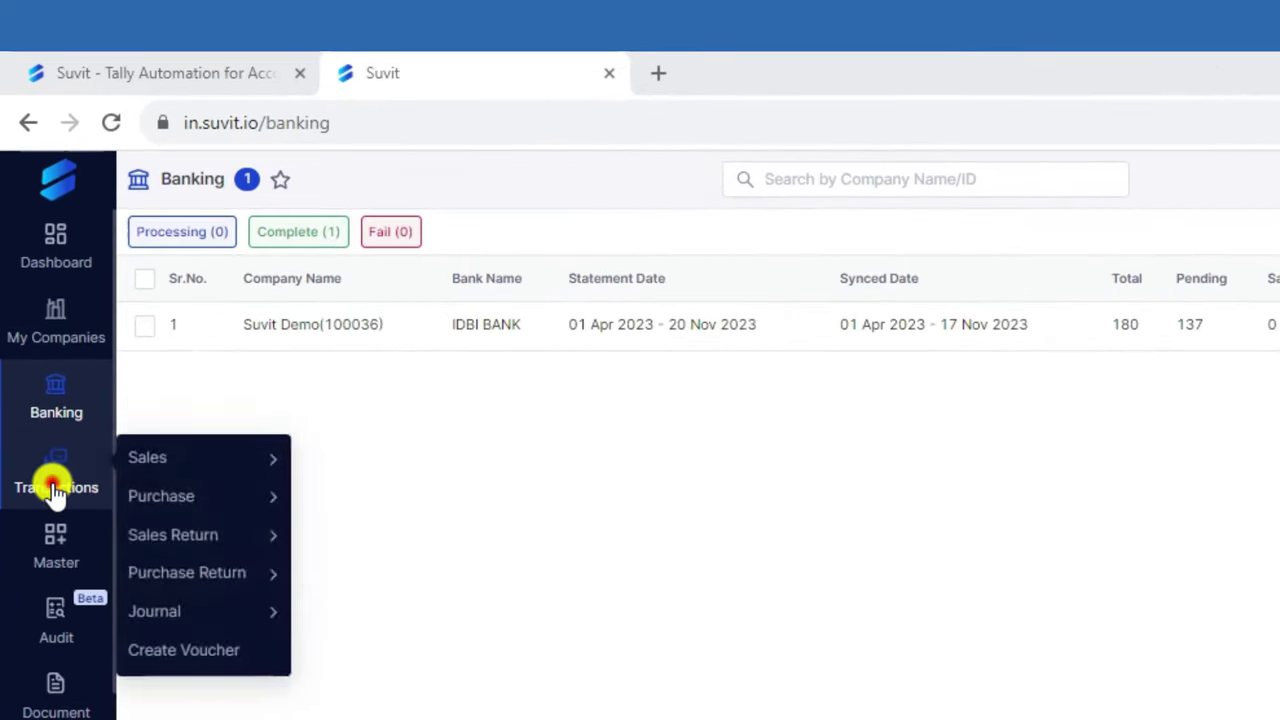
{"action": "left_click", "coordinate": [55, 490]}
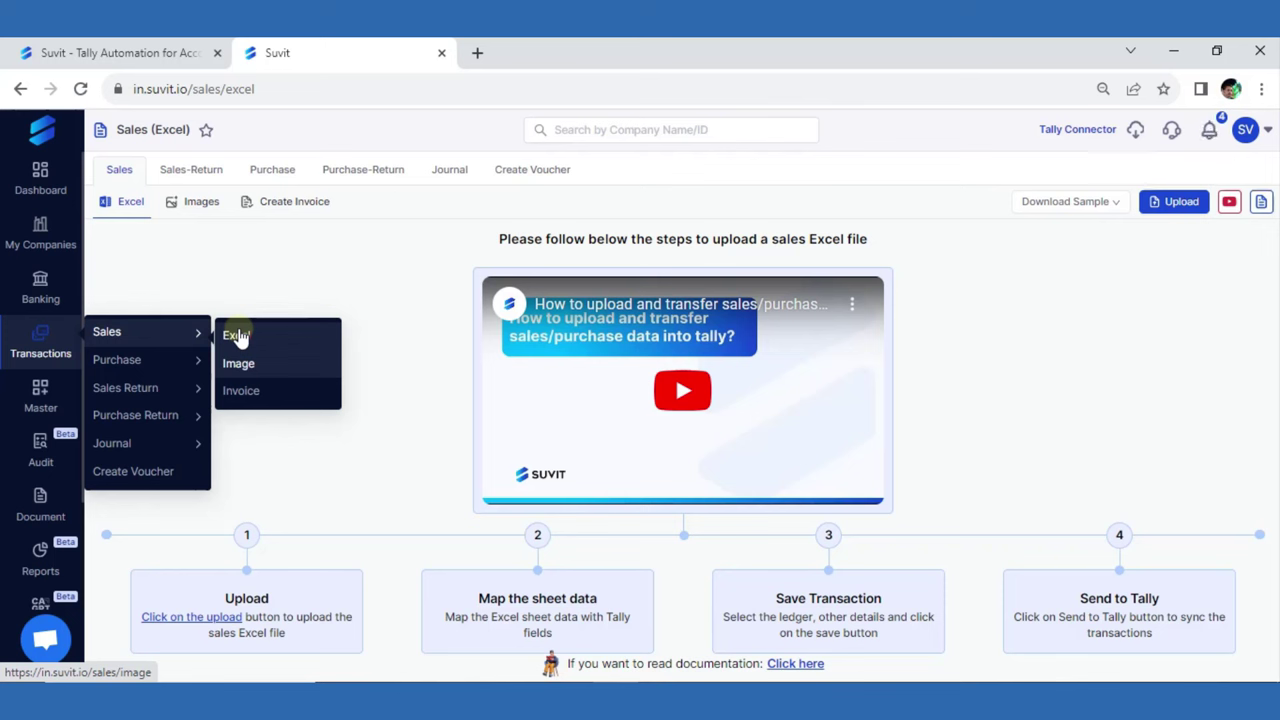
{"action": "mouse_move", "coordinate": [120, 331]}
{"action": "left_click", "coordinate": [237, 338]}
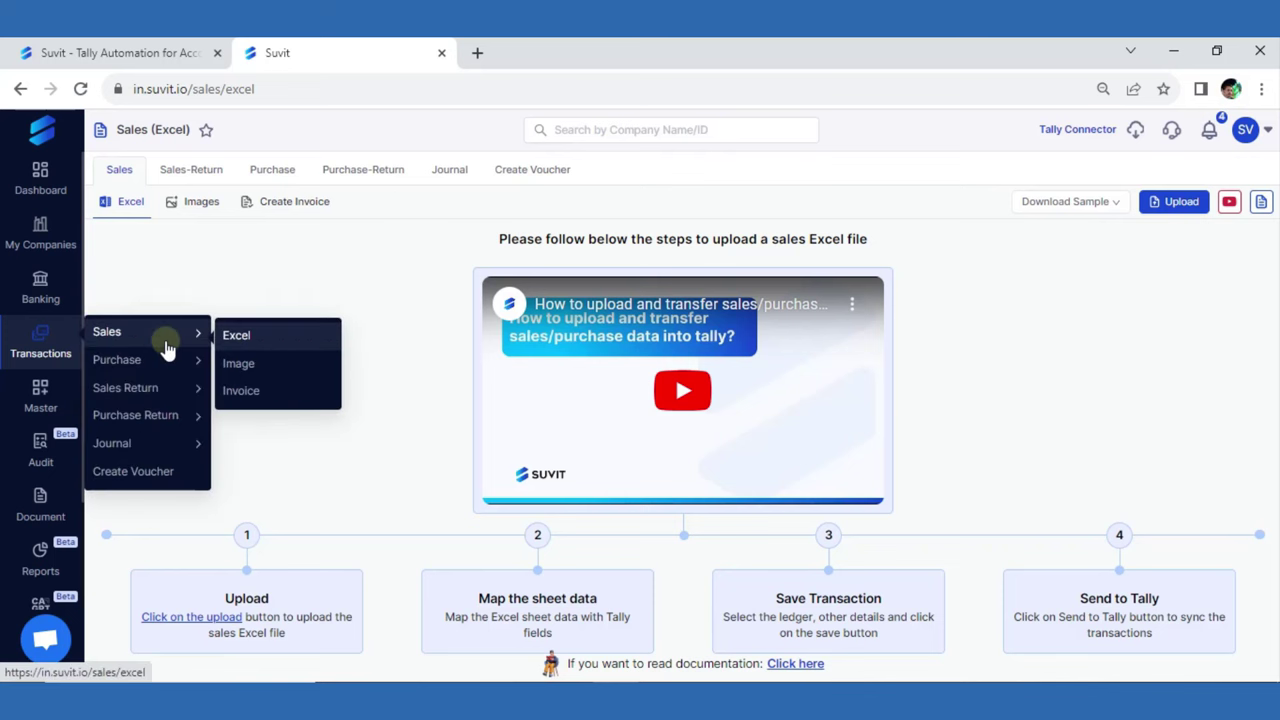
{"action": "left_click", "coordinate": [243, 338]}
{"action": "left_click", "coordinate": [1037, 345]}
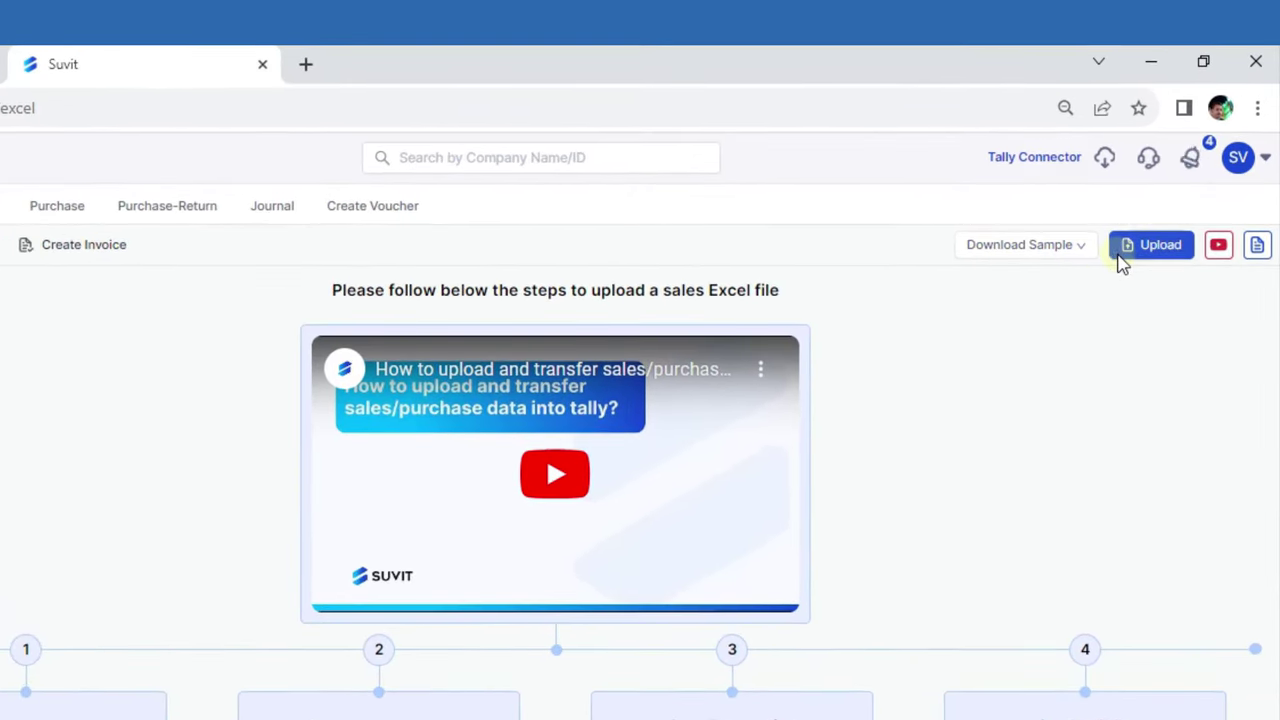
Download the Sales-with-item sample Excel file and save it into Downloads
{"action": "left_click", "coordinate": [1076, 251]}
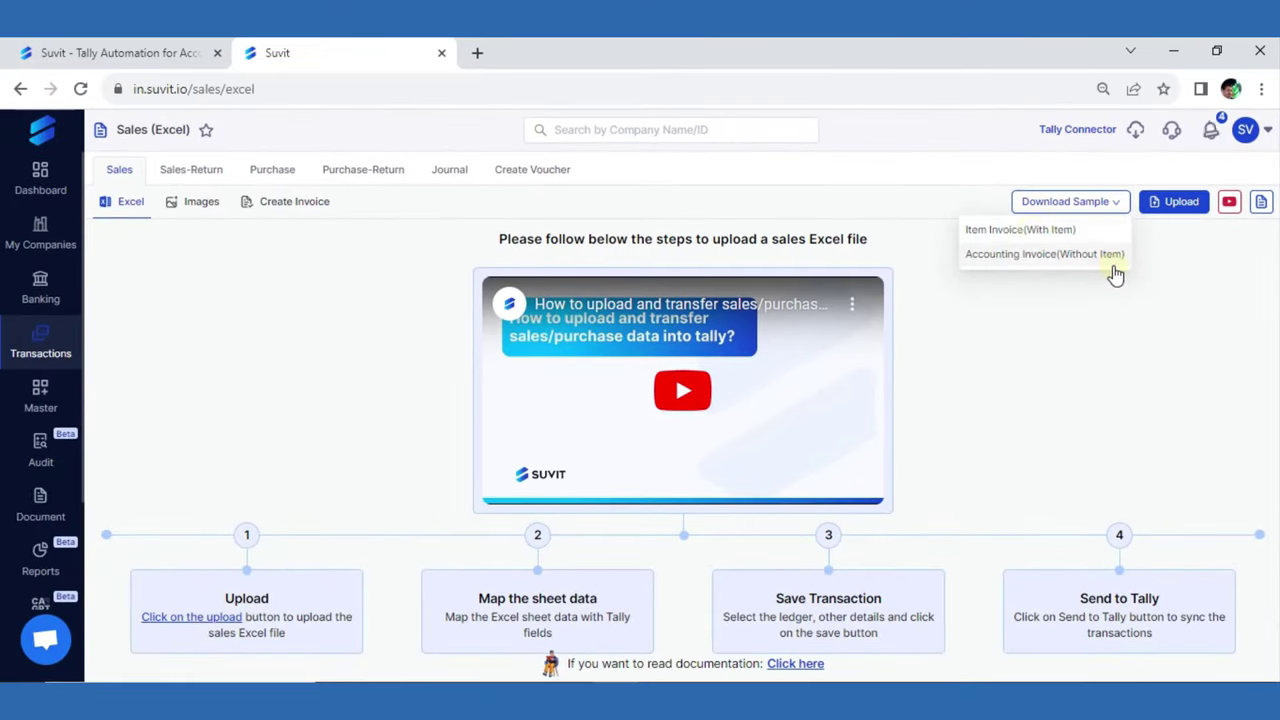
{"action": "left_click", "coordinate": [1031, 230]}
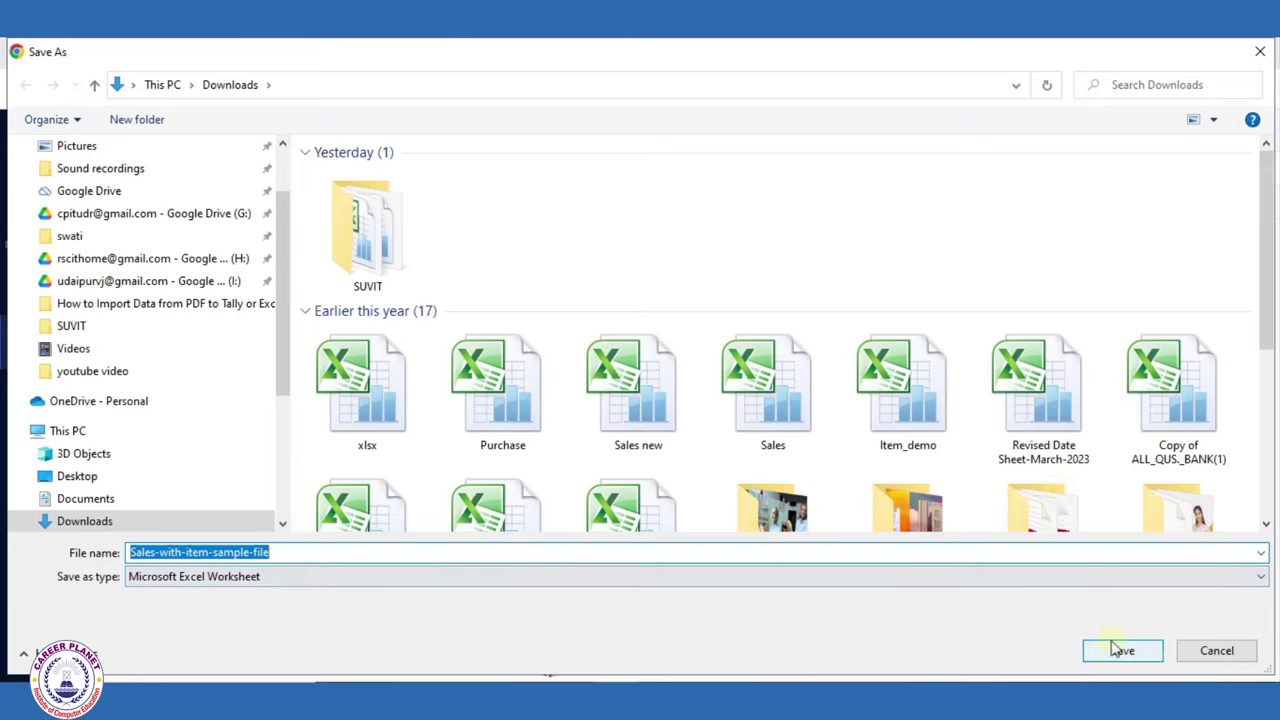
{"action": "left_click", "coordinate": [1117, 651]}
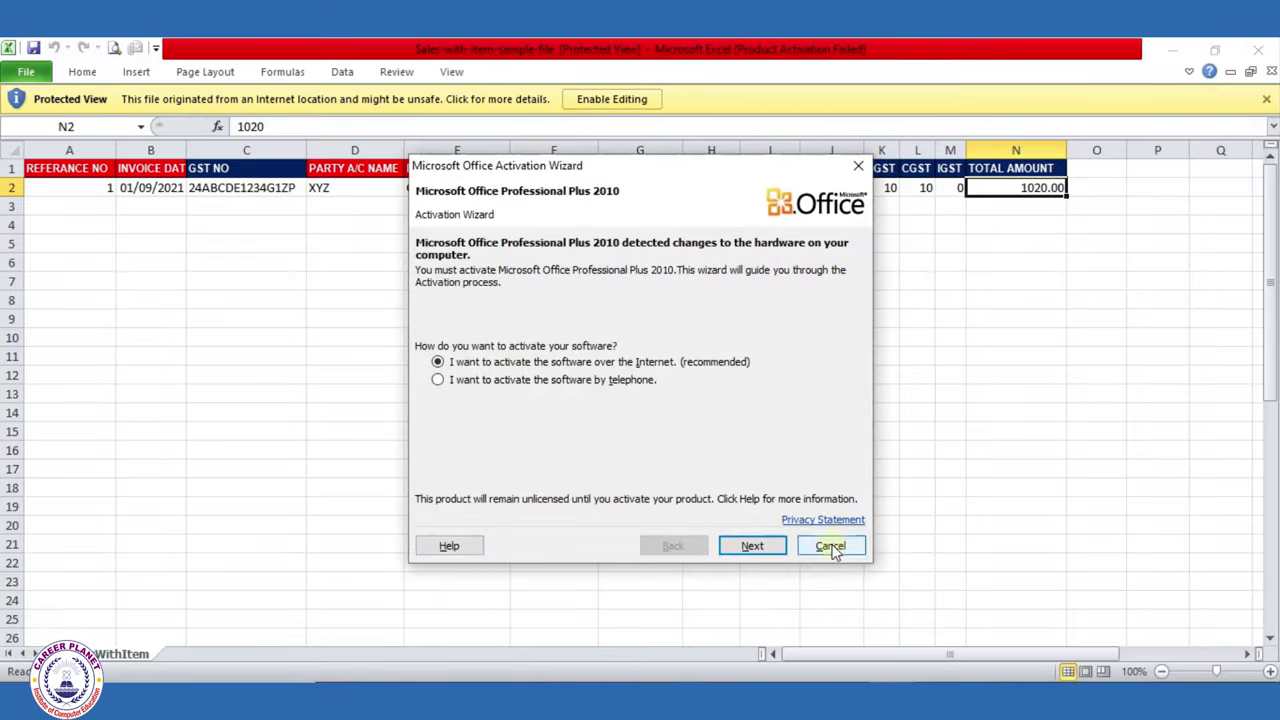
Dismiss the activation prompt, enable editing, and select the sample invoice row 2
{"action": "left_click", "coordinate": [830, 545]}
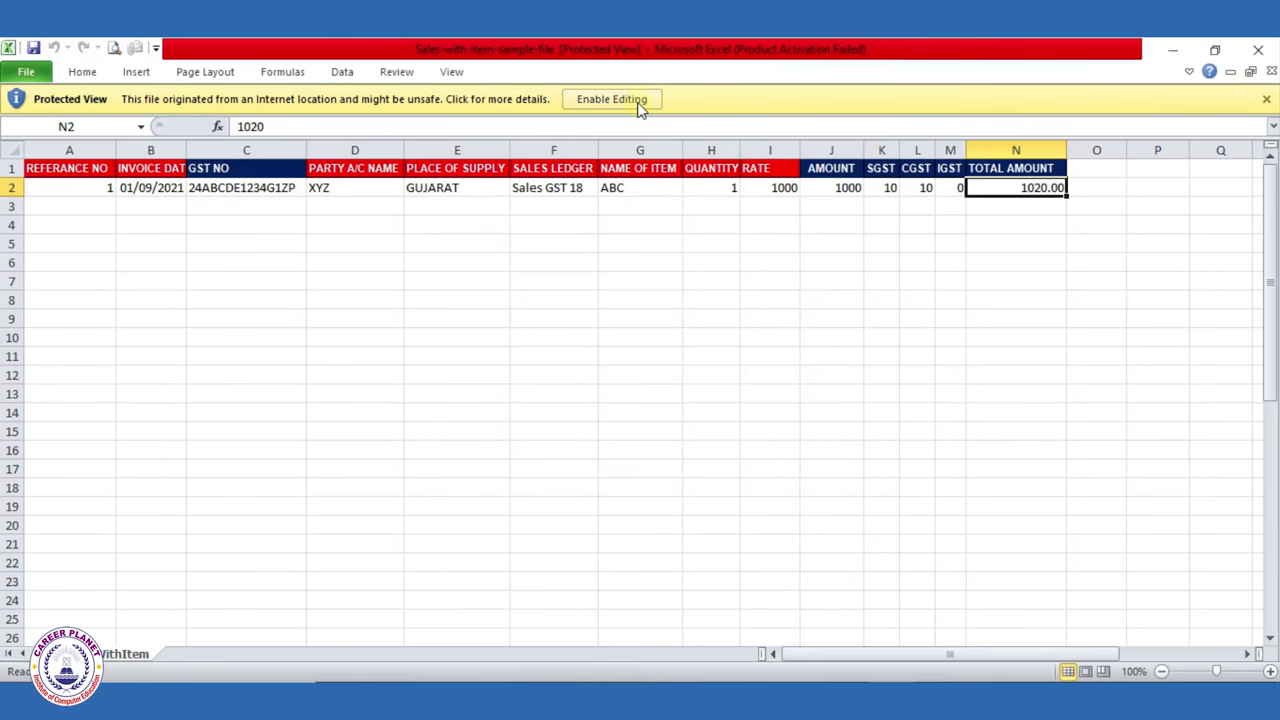
{"action": "left_click", "coordinate": [640, 104]}
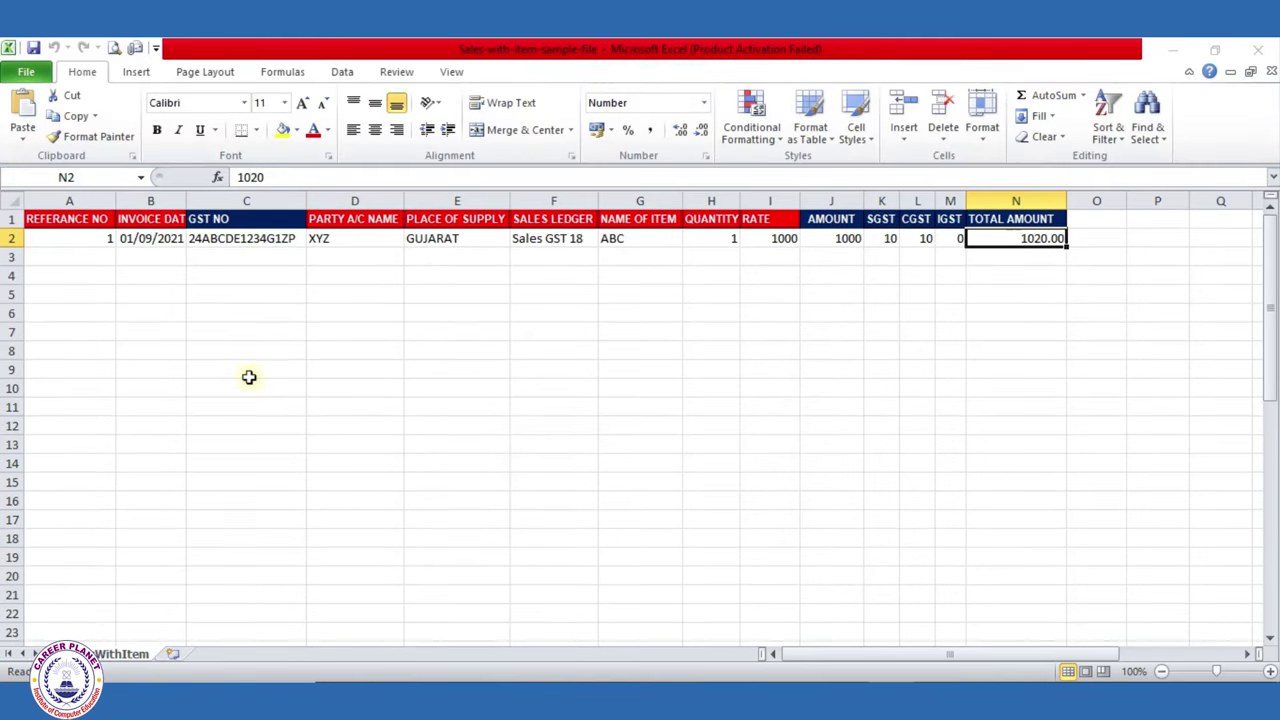
{"action": "left_click", "coordinate": [249, 377]}
{"action": "left_click", "coordinate": [94, 240]}
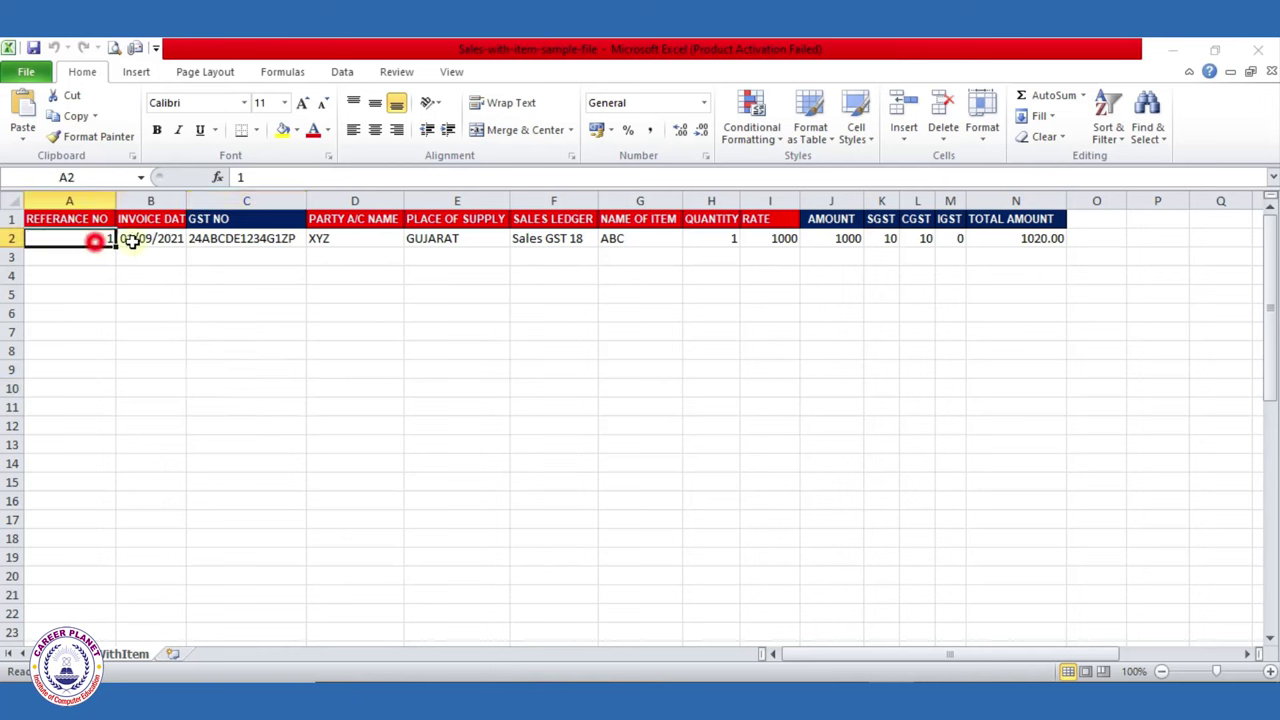
{"action": "left_click_drag", "start_coordinate": [94, 240], "coordinate": [995, 240]}
{"action": "left_click", "coordinate": [398, 383]}
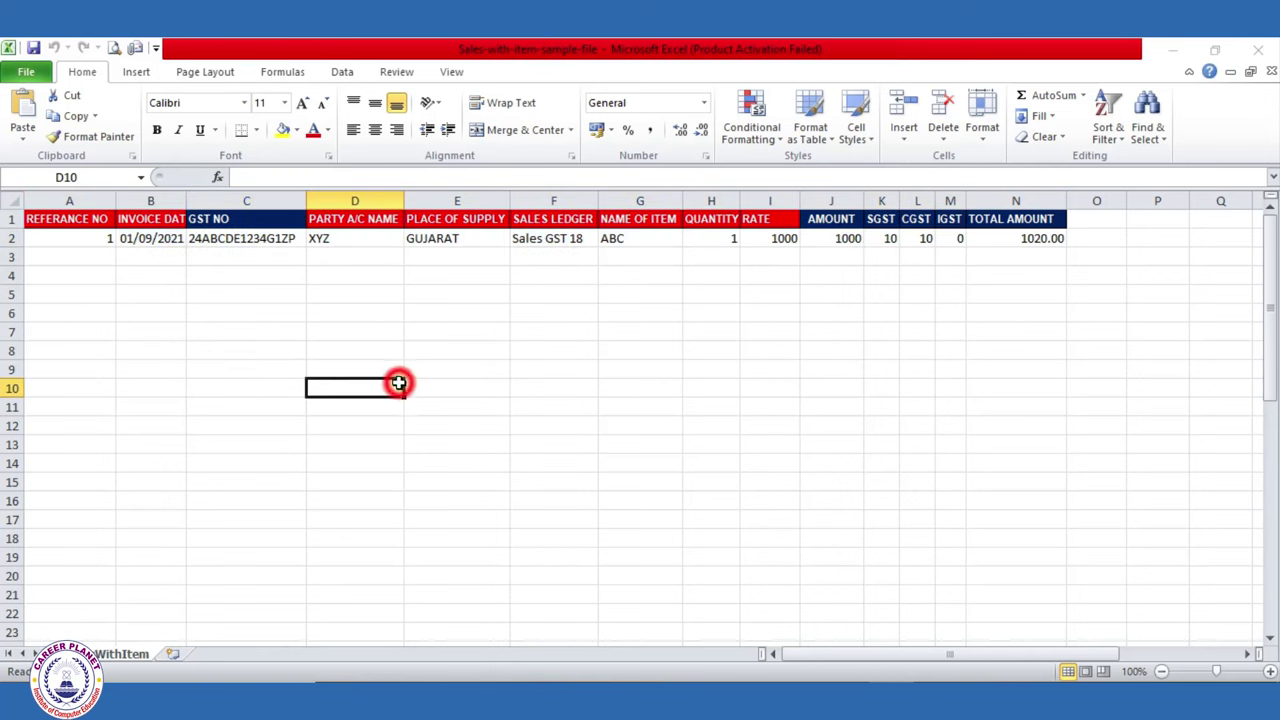
Review headings REFERANCE NO, GST NO, PARTY A/C NAME, AMOUNT, SGST, CGST, IGST and row 2 values
{"action": "left_click", "coordinate": [63, 218]}
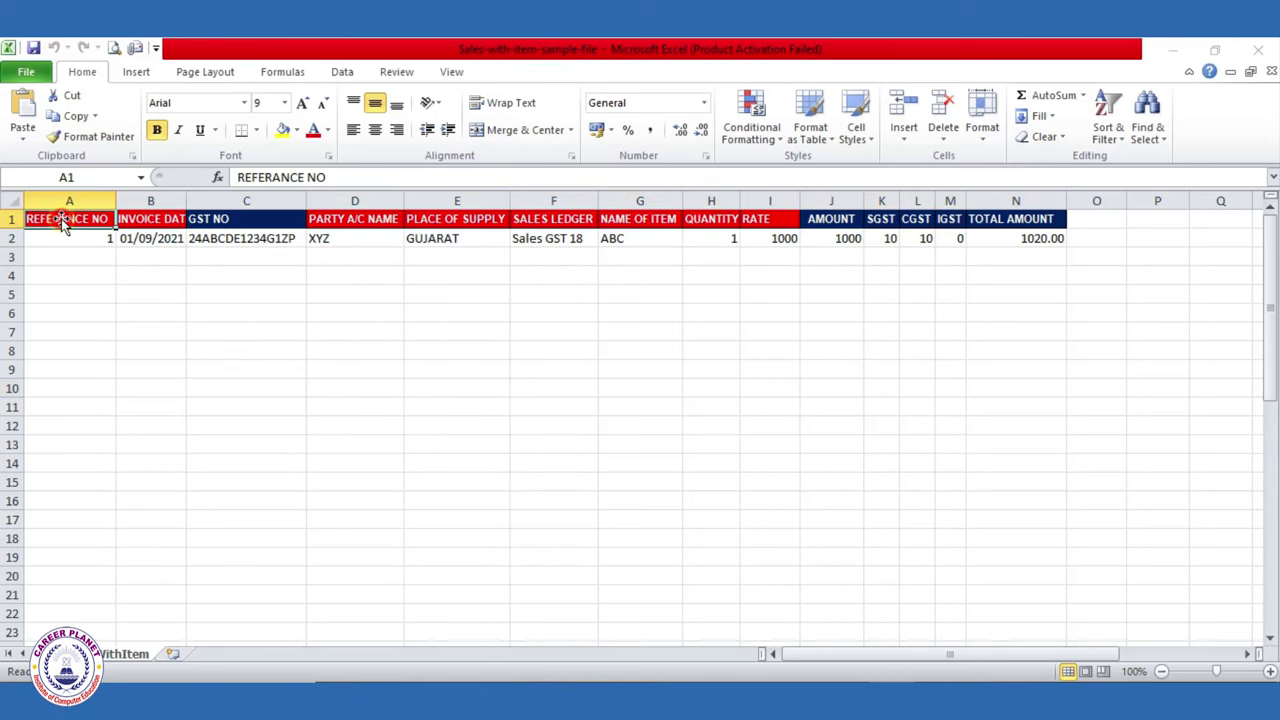
{"action": "left_click", "coordinate": [139, 218]}
{"action": "left_click", "coordinate": [215, 220]}
{"action": "left_click", "coordinate": [336, 218]}
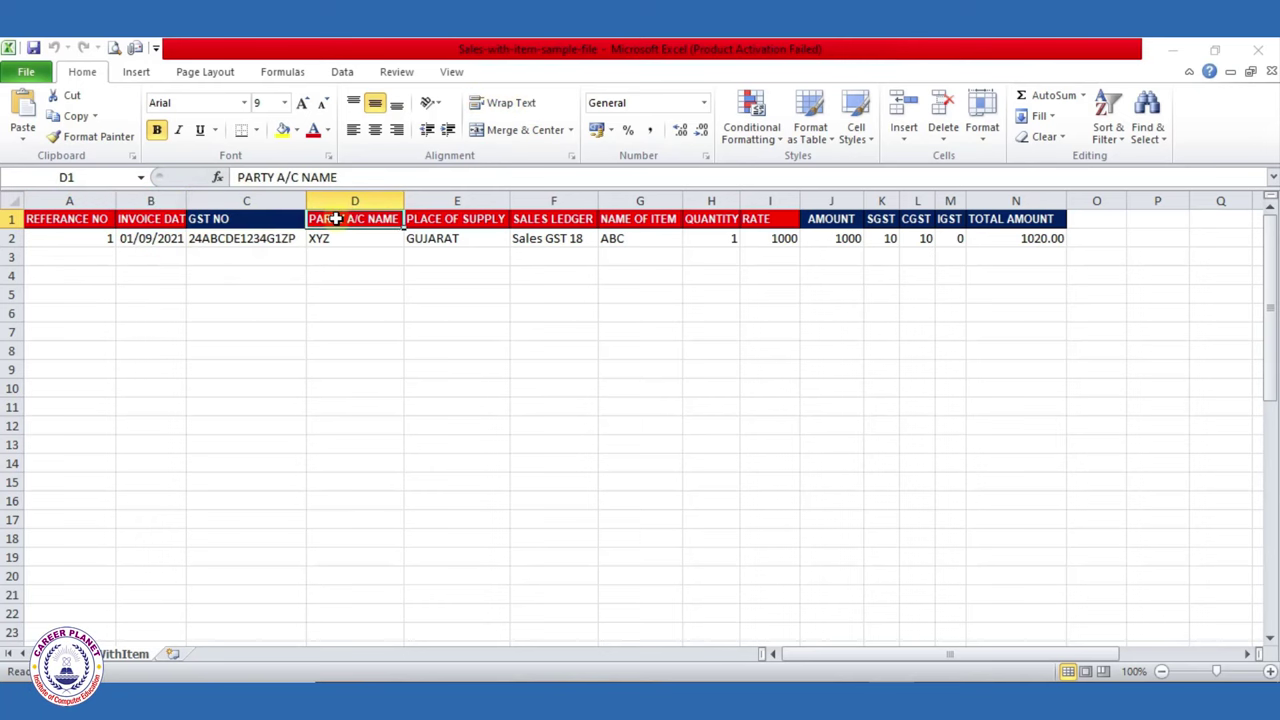
{"action": "left_click", "coordinate": [826, 217]}
{"action": "left_click", "coordinate": [880, 218]}
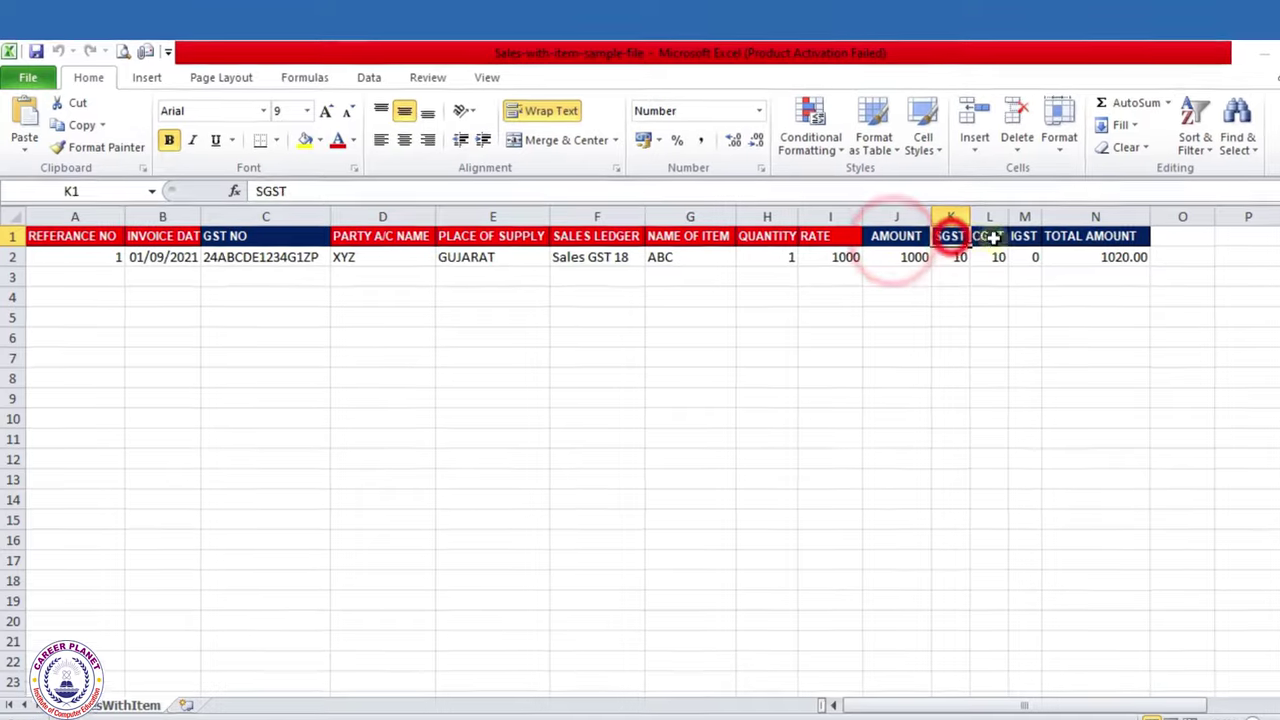
{"action": "left_click", "coordinate": [990, 237]}
{"action": "left_click", "coordinate": [1022, 237]}
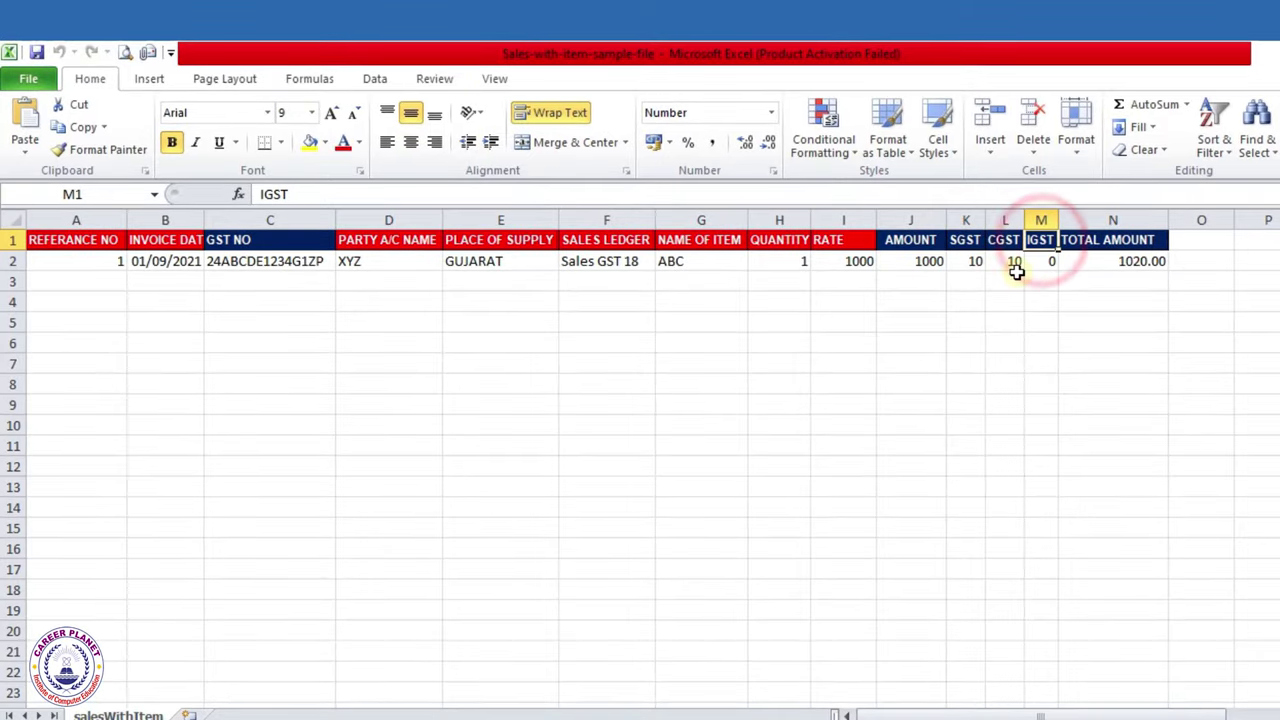
{"action": "left_click", "coordinate": [165, 240]}
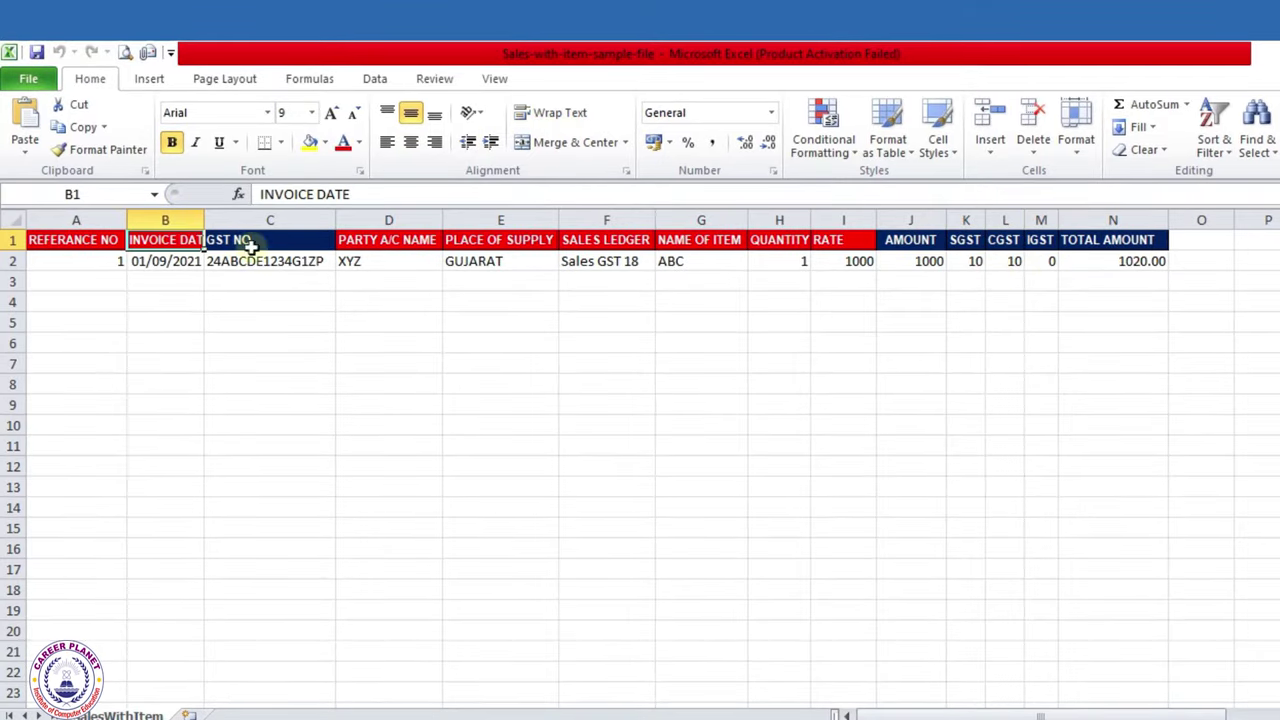
{"action": "left_click", "coordinate": [62, 240]}
{"action": "left_click", "coordinate": [115, 262]}
{"action": "left_click", "coordinate": [163, 262]}
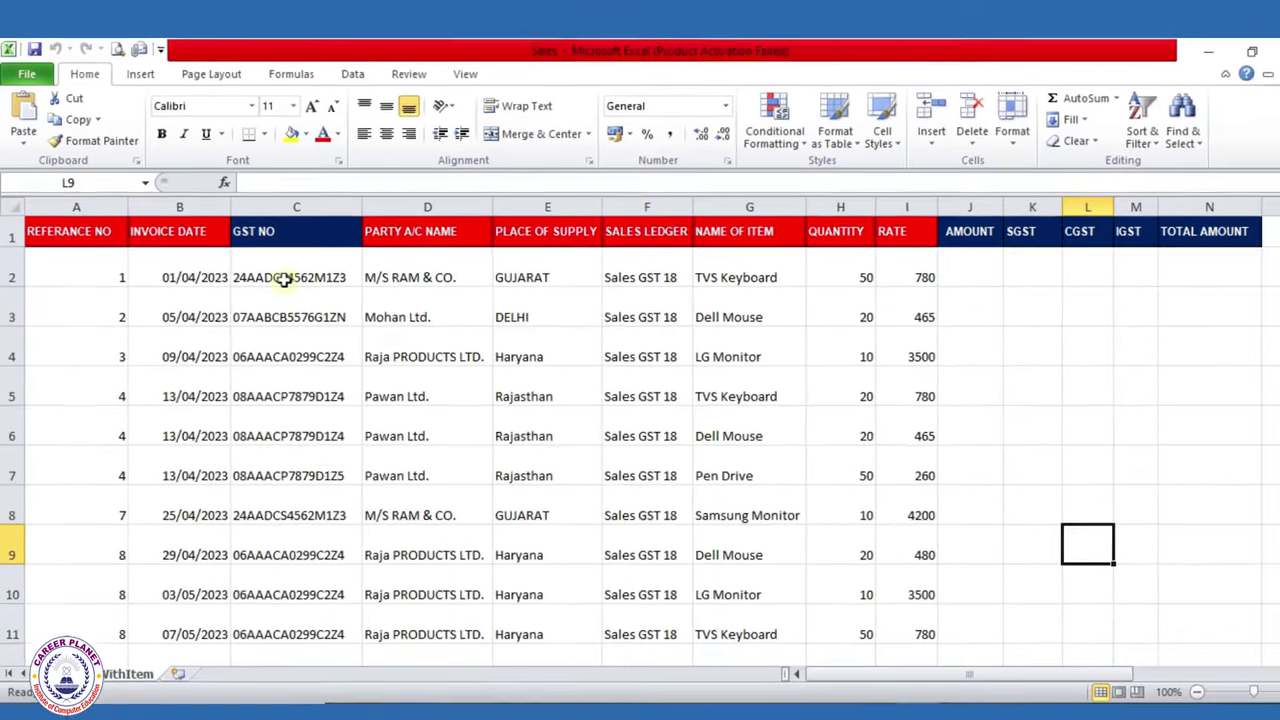
Compare the first invoice's reference and GST numbers with invoice 4 in rows 5–7
{"action": "left_click", "coordinate": [275, 270]}
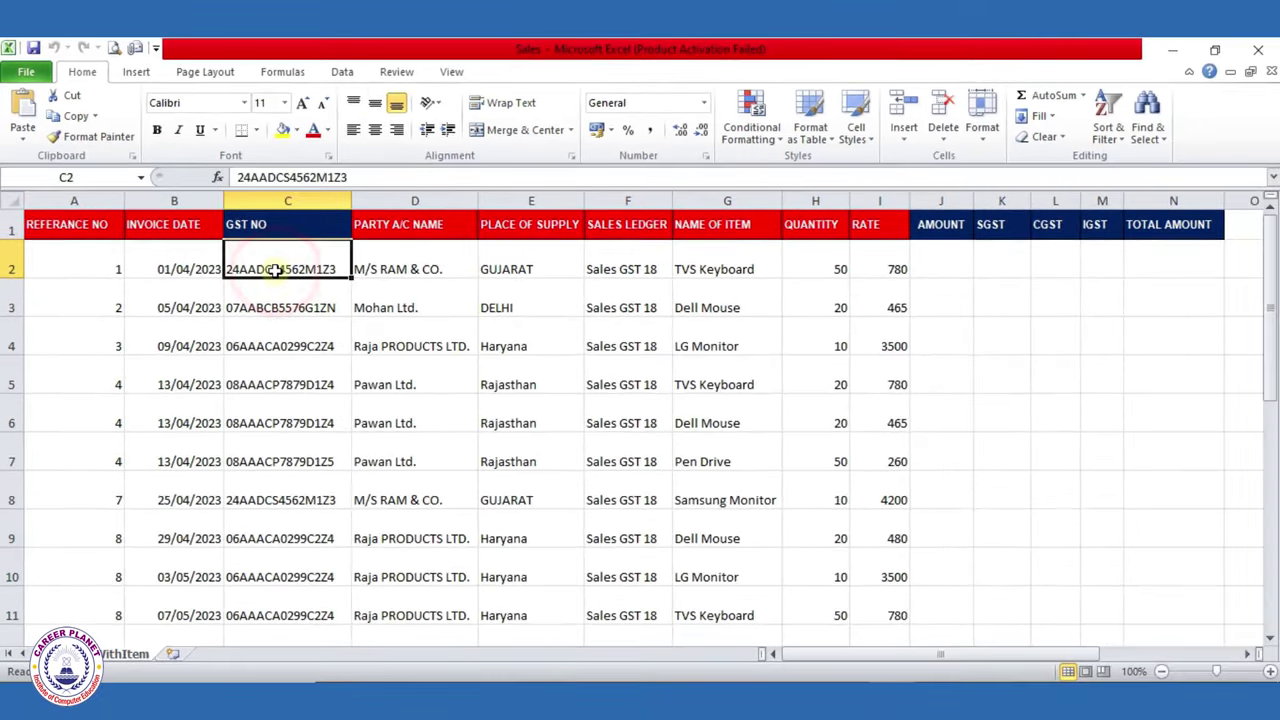
{"action": "left_click", "coordinate": [112, 272]}
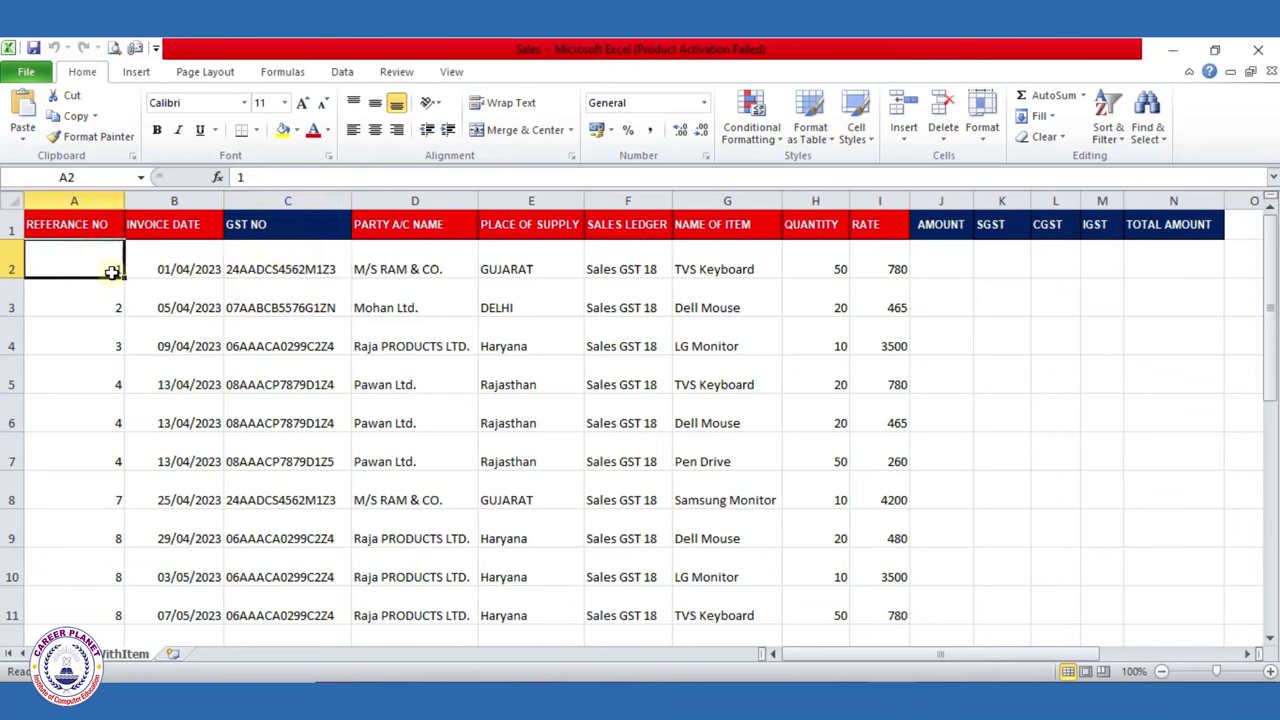
{"action": "left_click", "coordinate": [106, 384]}
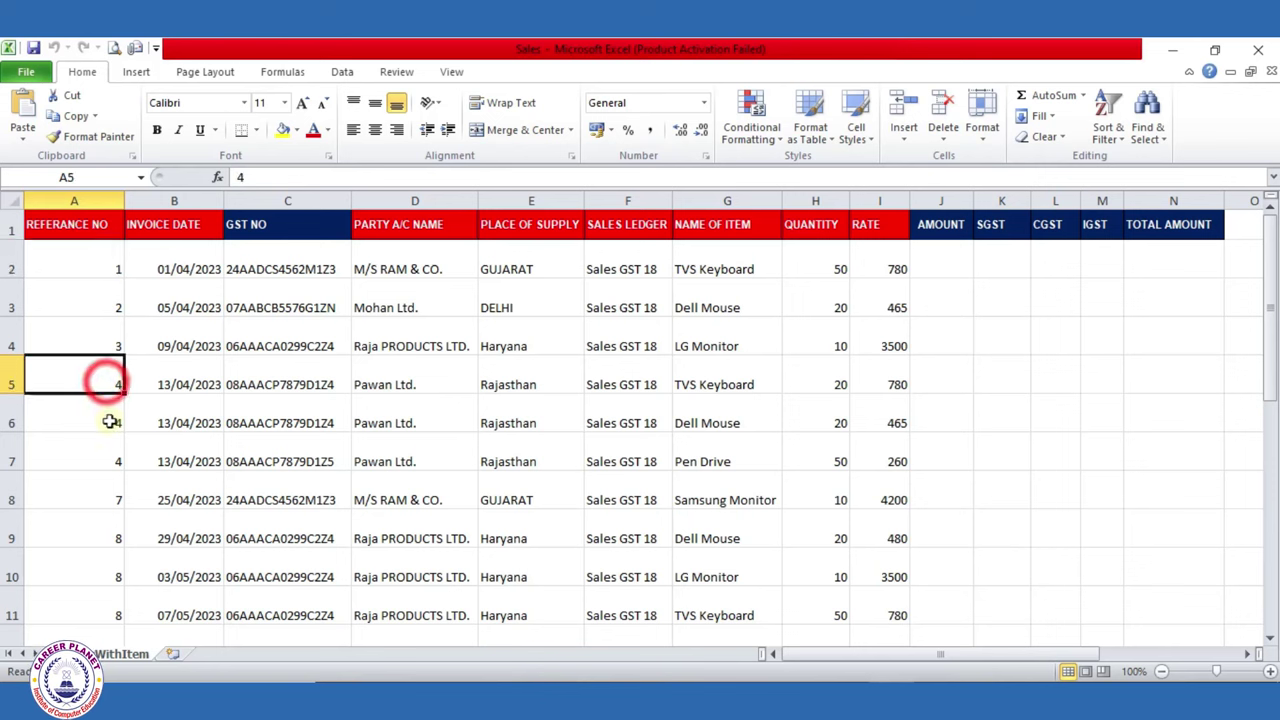
{"action": "left_click", "coordinate": [108, 425]}
{"action": "left_click", "coordinate": [109, 461]}
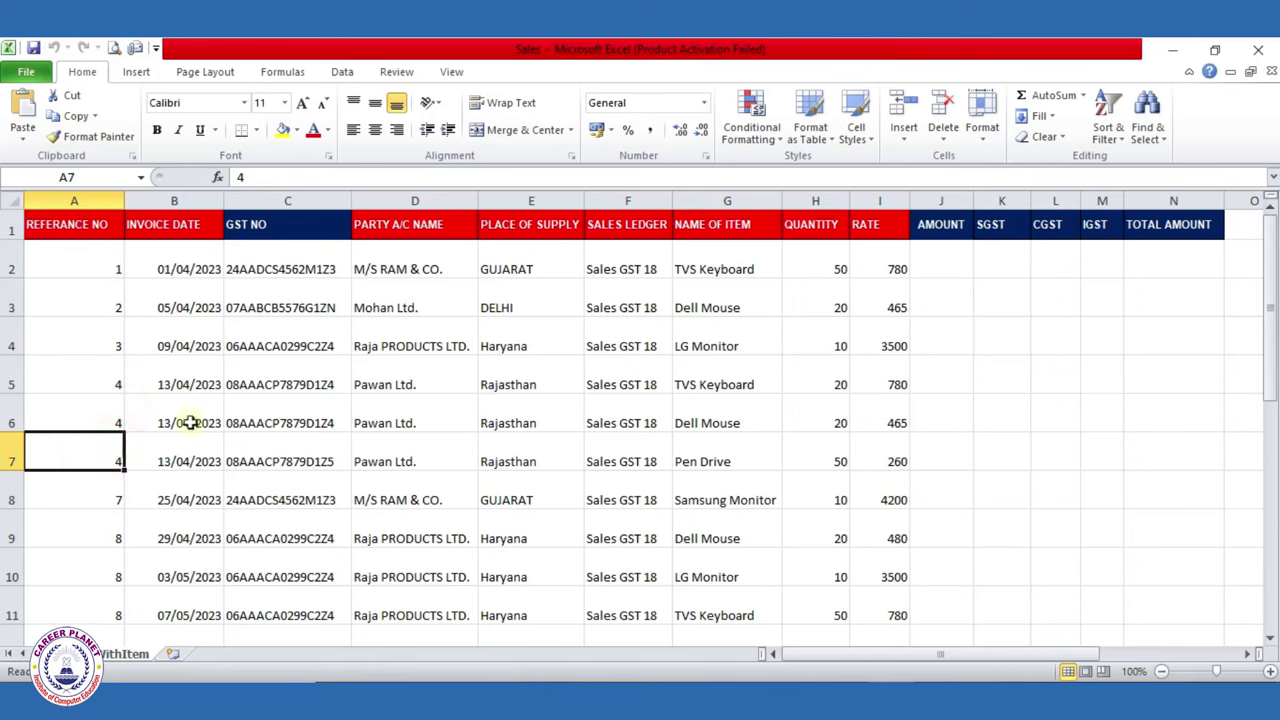
{"action": "left_click", "coordinate": [251, 388]}
{"action": "left_click", "coordinate": [232, 270]}
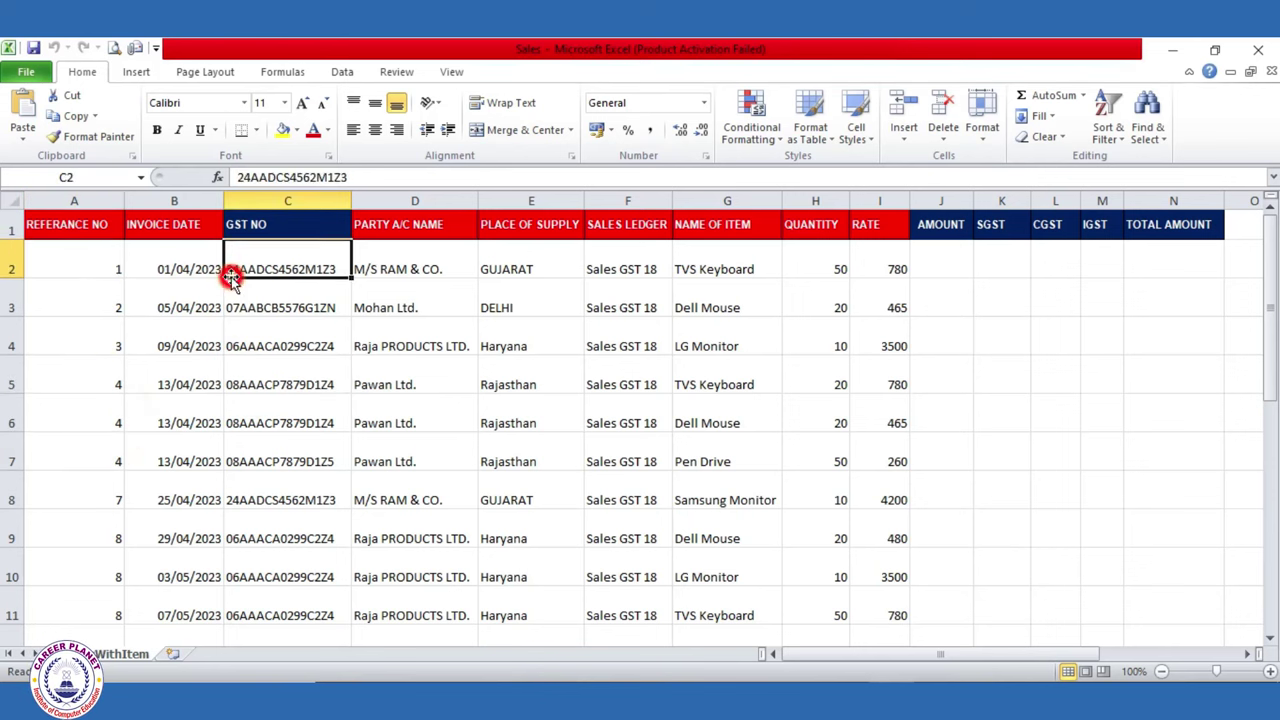
{"action": "left_click", "coordinate": [694, 268]}
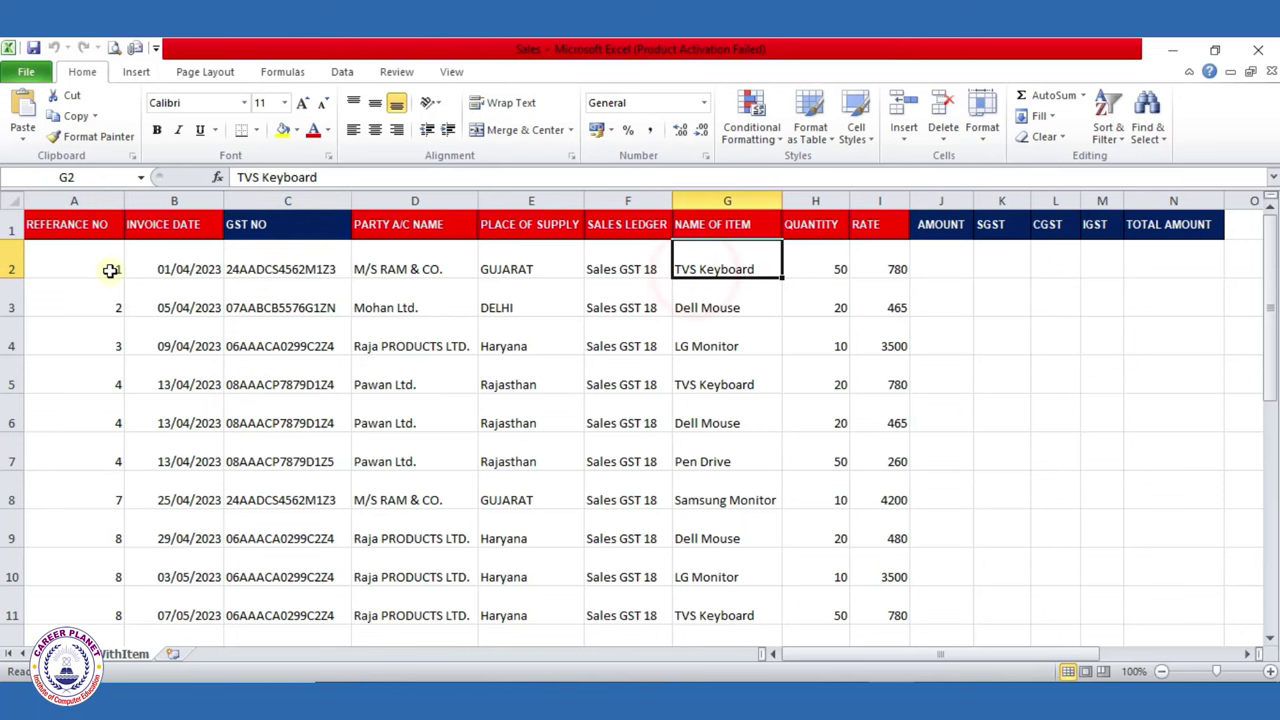
Mark row 2's details and show invoice 4 sharing party details across rows 5–7
{"action": "left_click_drag", "start_coordinate": [110, 270], "coordinate": [835, 275]}
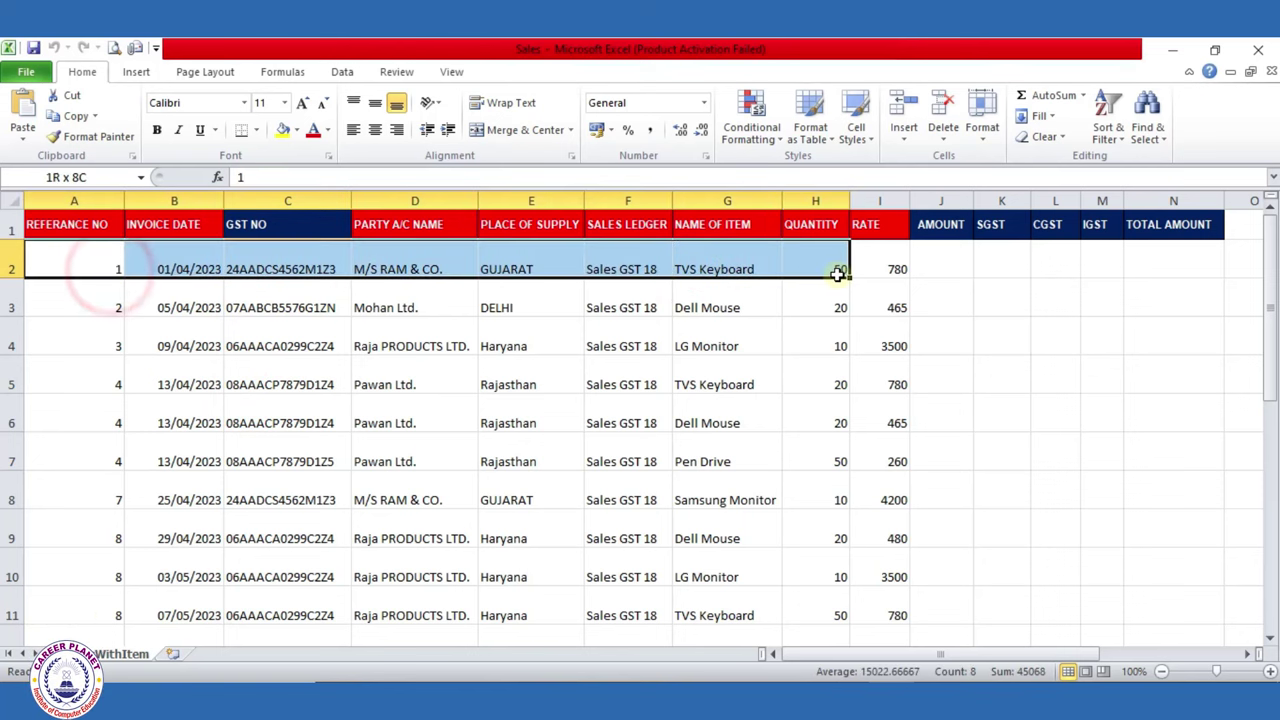
{"action": "left_click_drag", "start_coordinate": [108, 384], "coordinate": [584, 370]}
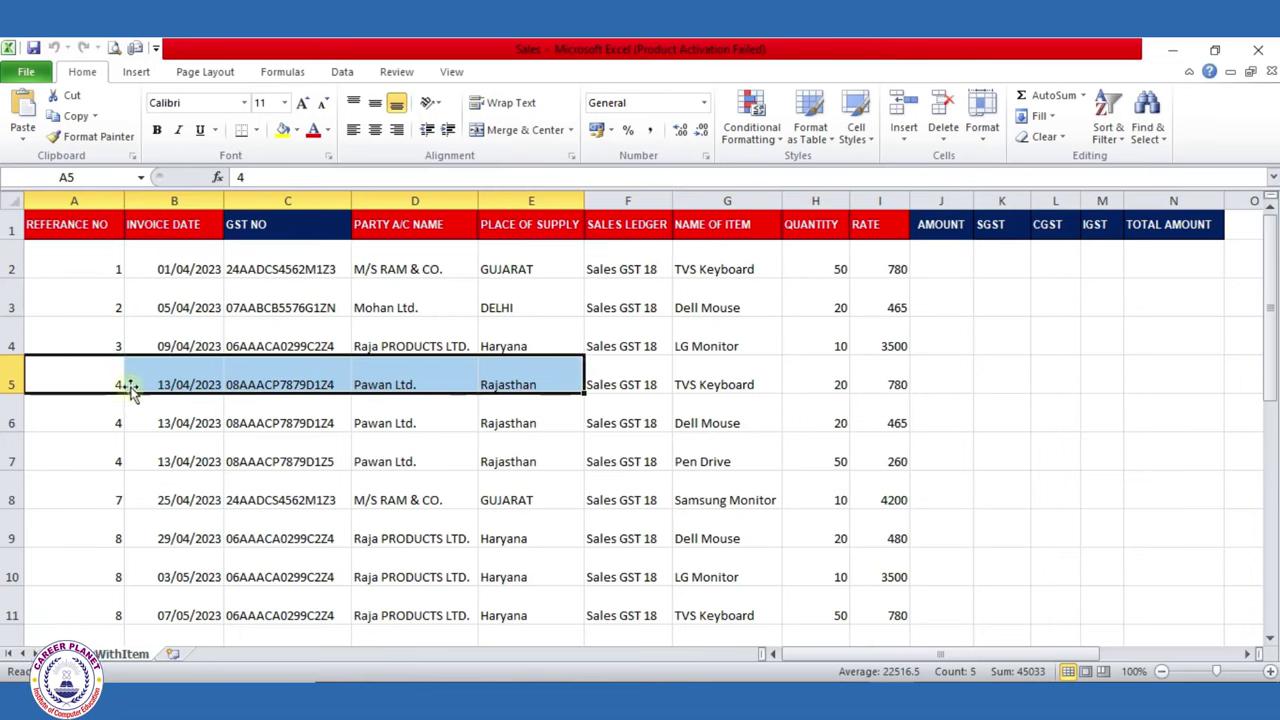
{"action": "left_click", "coordinate": [110, 386]}
{"action": "left_click", "coordinate": [112, 423]}
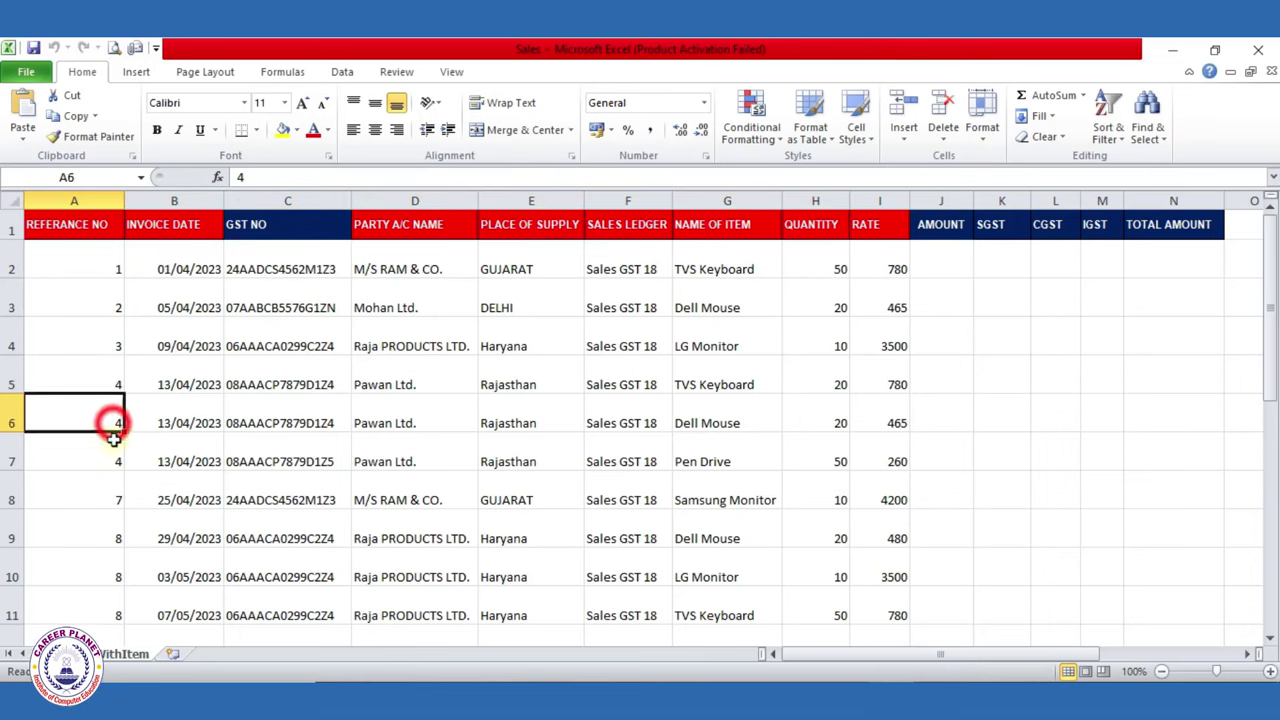
{"action": "left_click", "coordinate": [116, 460]}
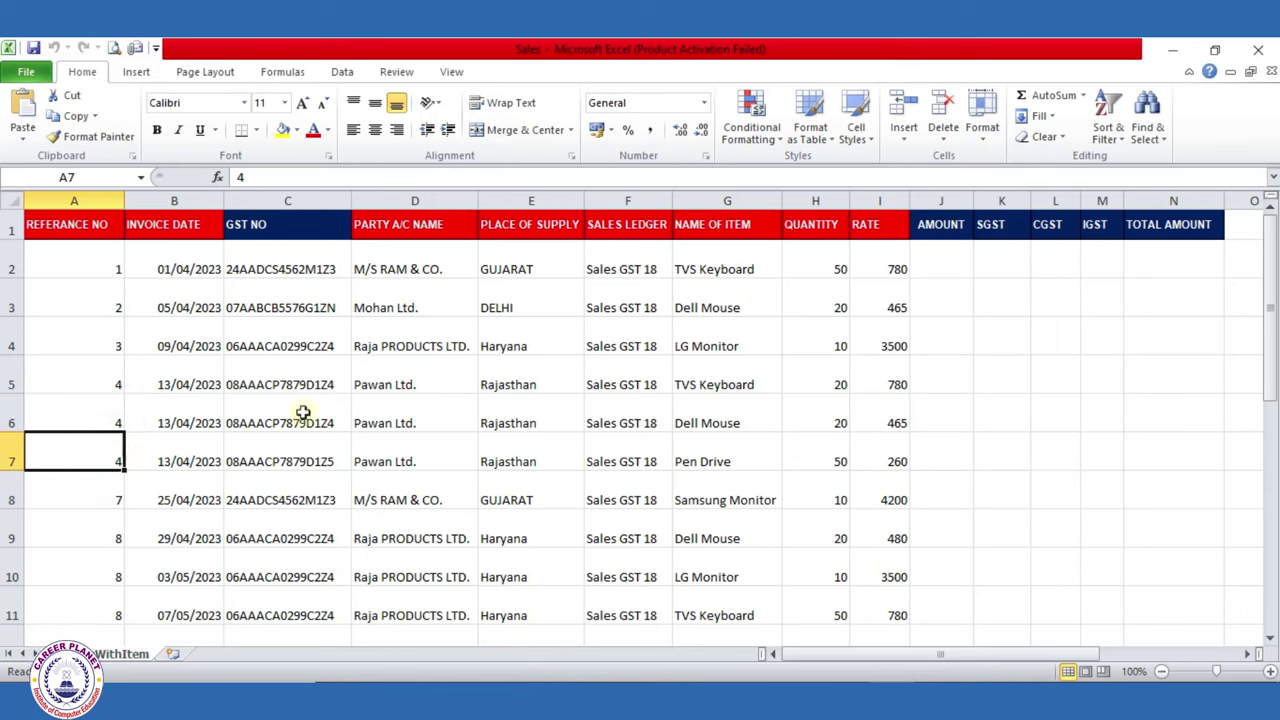
{"action": "left_click", "coordinate": [414, 384]}
{"action": "left_click", "coordinate": [409, 458]}
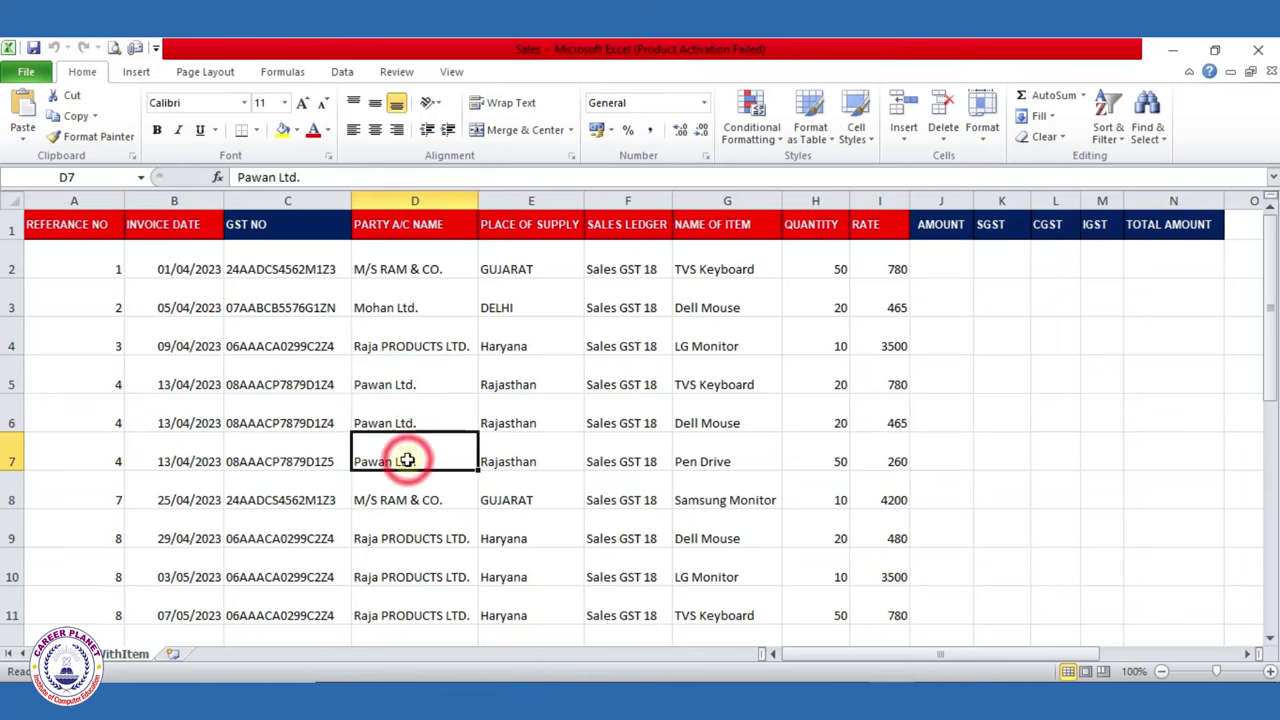
Select party names in column D and Sales GST 18 ledgers in column F, then return to Suvit
{"action": "left_click_drag", "start_coordinate": [434, 257], "coordinate": [437, 575]}
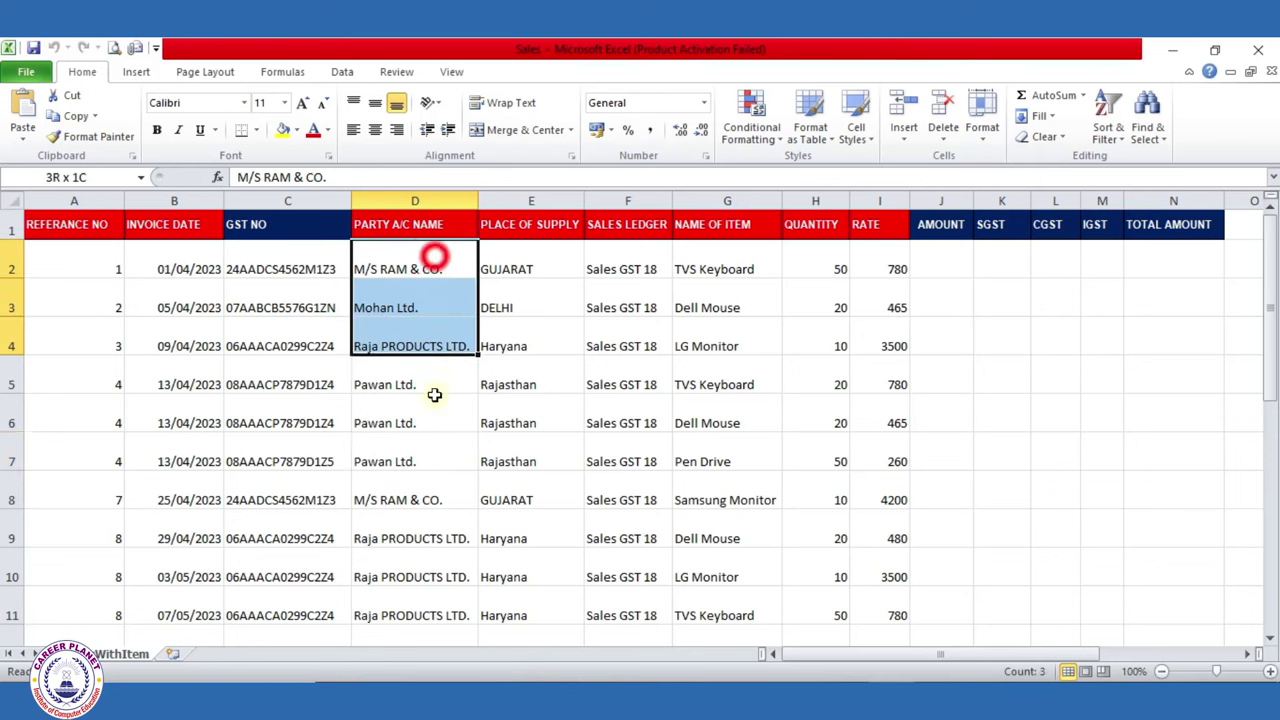
{"action": "left_click_drag", "start_coordinate": [634, 271], "coordinate": [637, 575]}
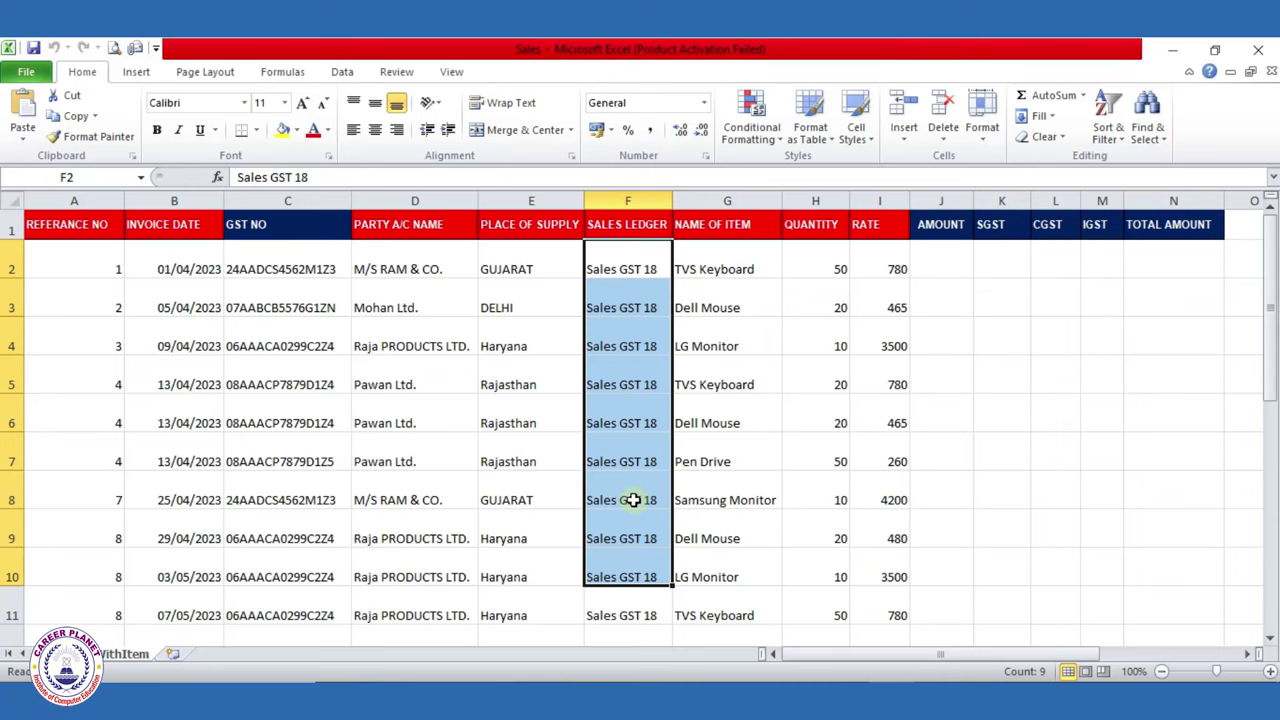
{"action": "left_click", "coordinate": [633, 500]}
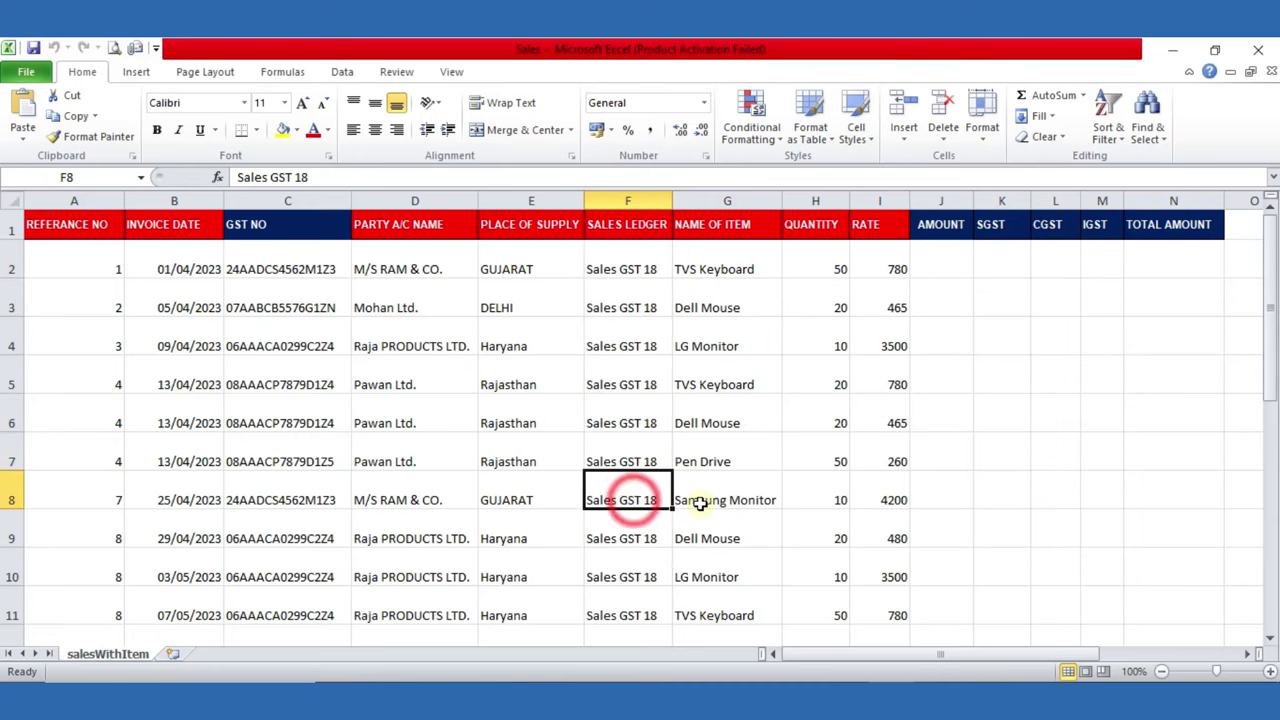
{"action": "key", "text": "ctrl+alt+s"}
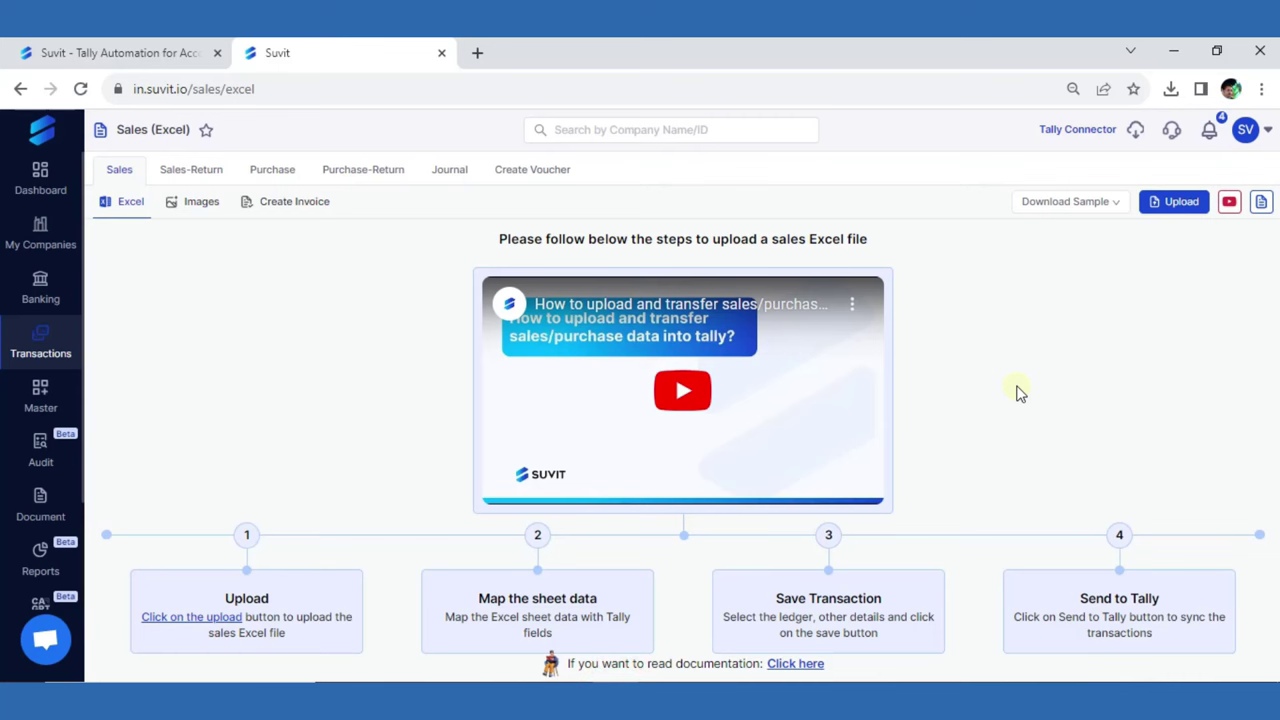
Start a new sales upload and select the Suvit Demo company
{"action": "left_click", "coordinate": [1176, 206]}
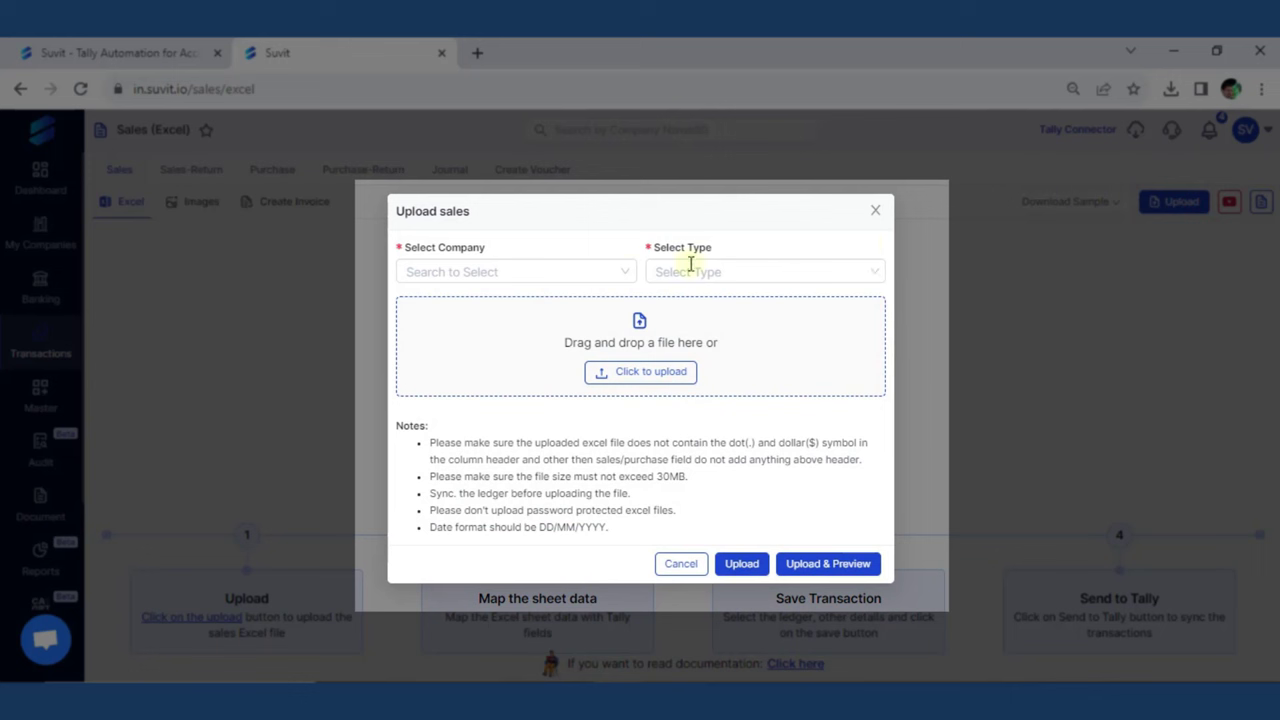
{"action": "left_click", "coordinate": [627, 271]}
{"action": "left_click", "coordinate": [491, 323]}
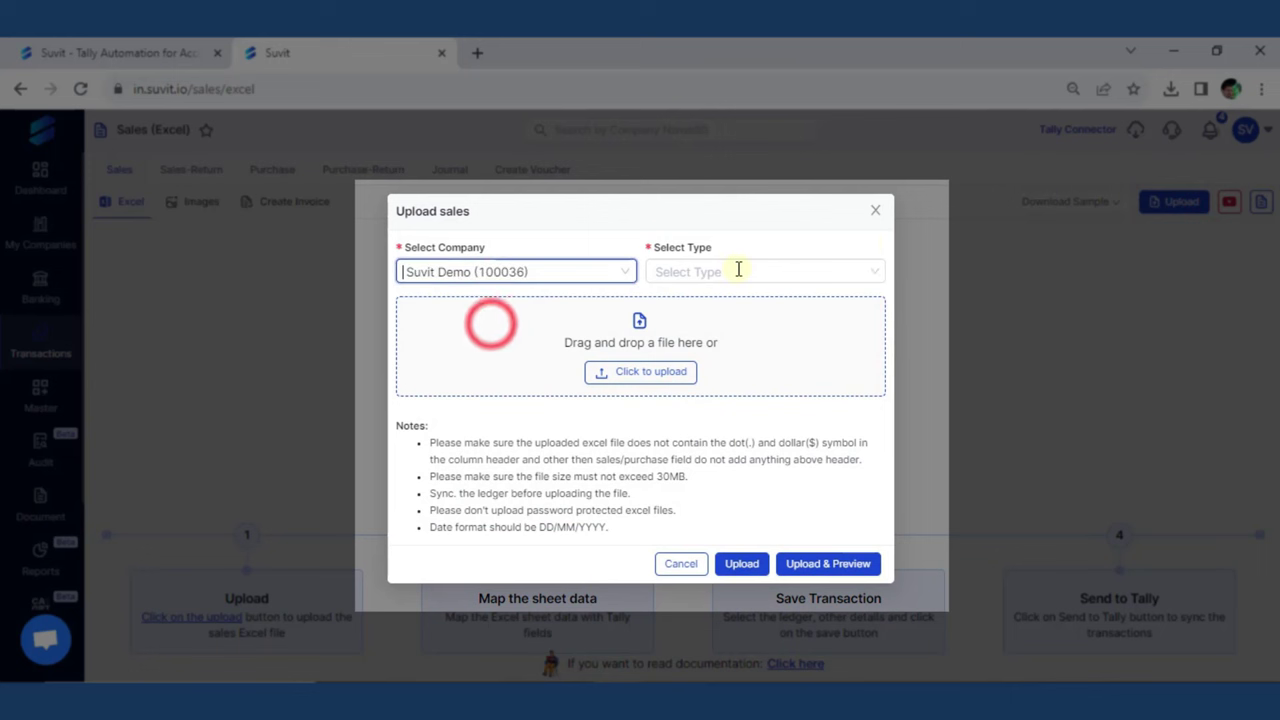
Set the invoice type to Item Invoice(With Item) and browse for the sales file
{"action": "left_click", "coordinate": [738, 270]}
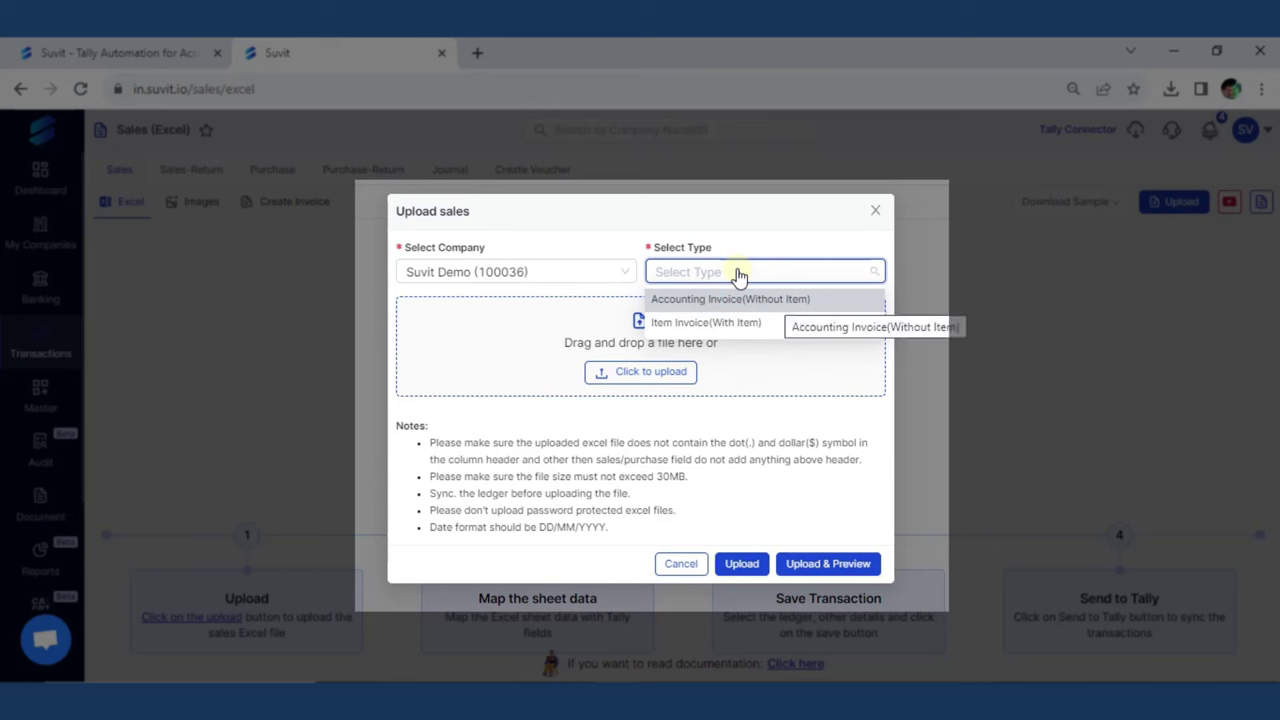
{"action": "key", "text": "Down"}
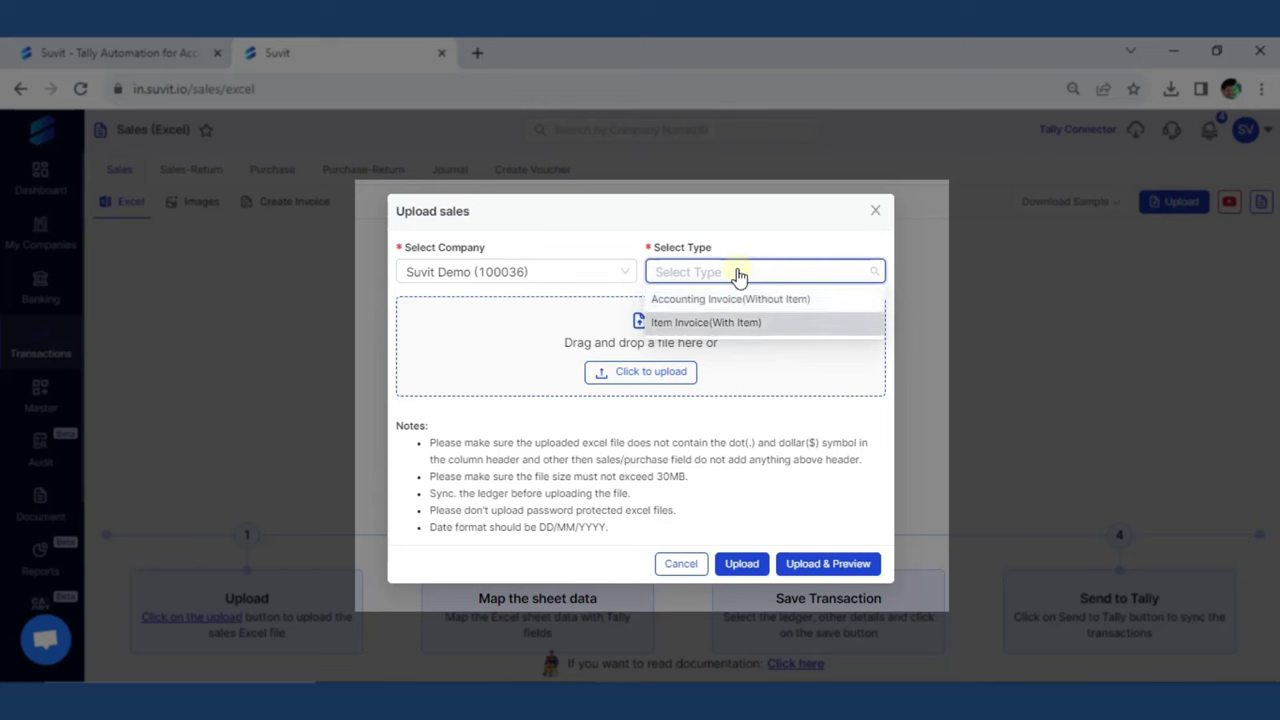
{"action": "key", "text": "Up"}
{"action": "key", "text": "Down"}
{"action": "key", "text": "Up"}
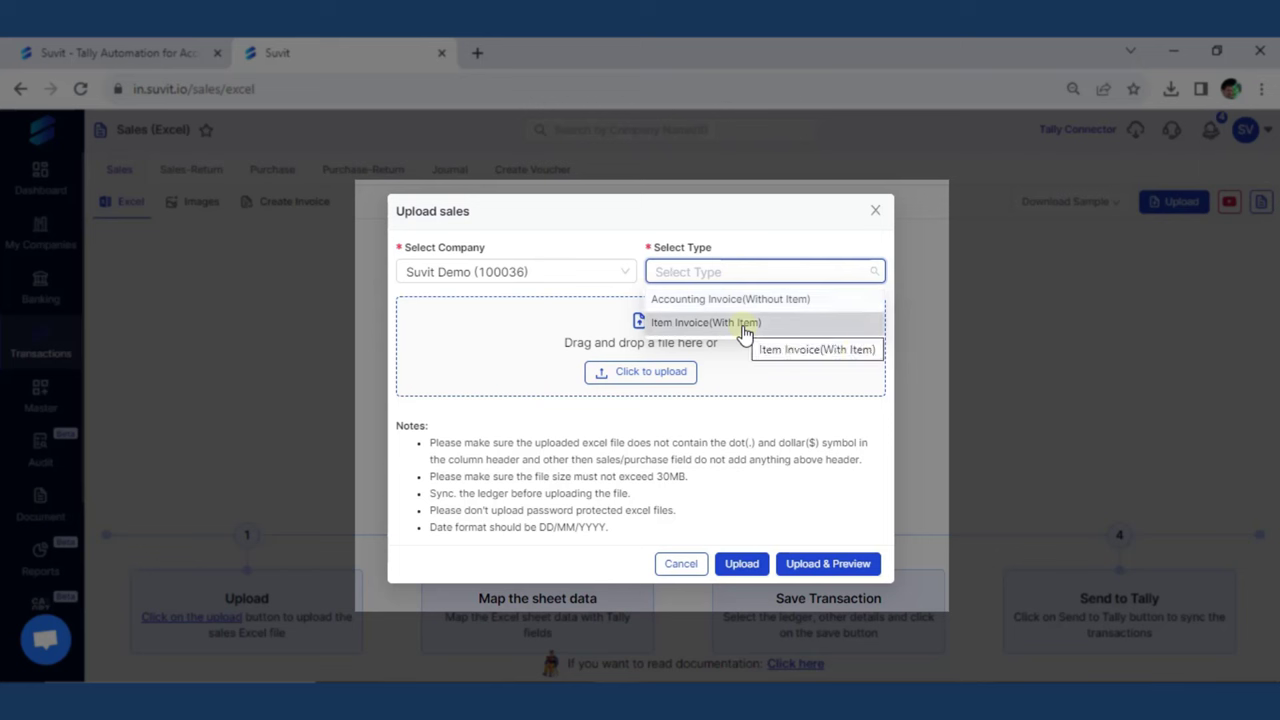
{"action": "key", "text": "Up"}
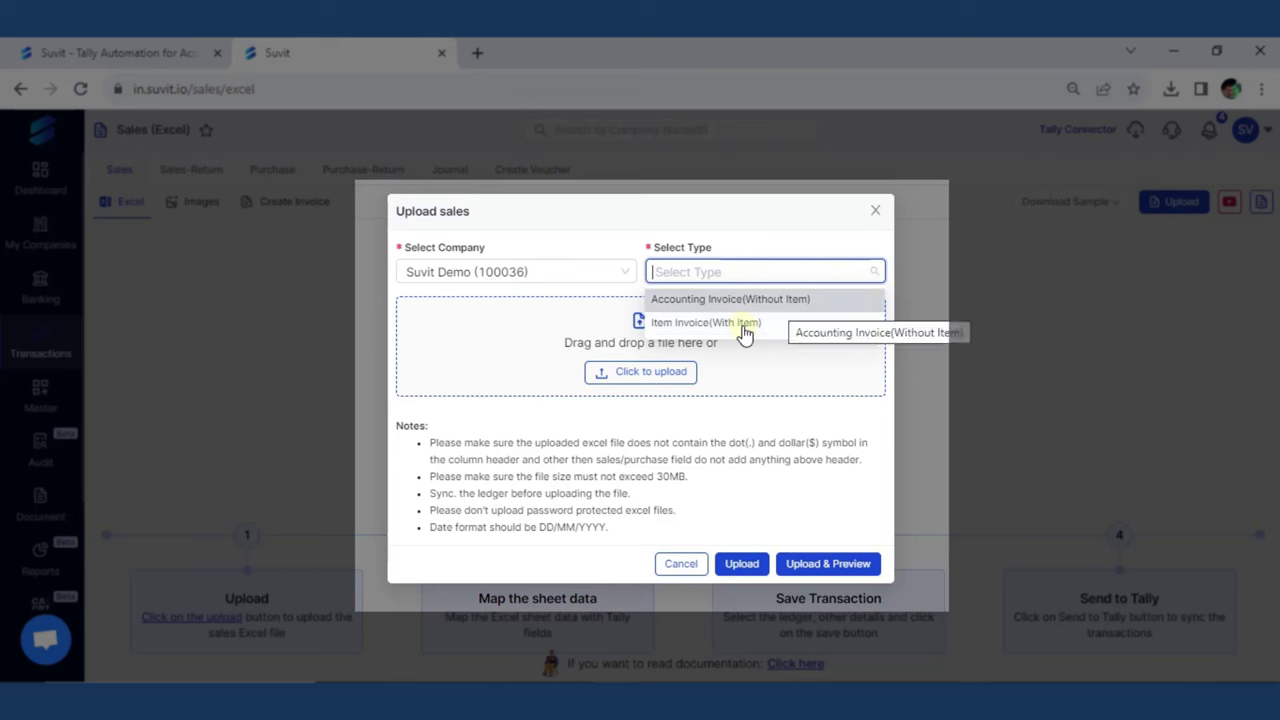
{"action": "key", "text": "Down"}
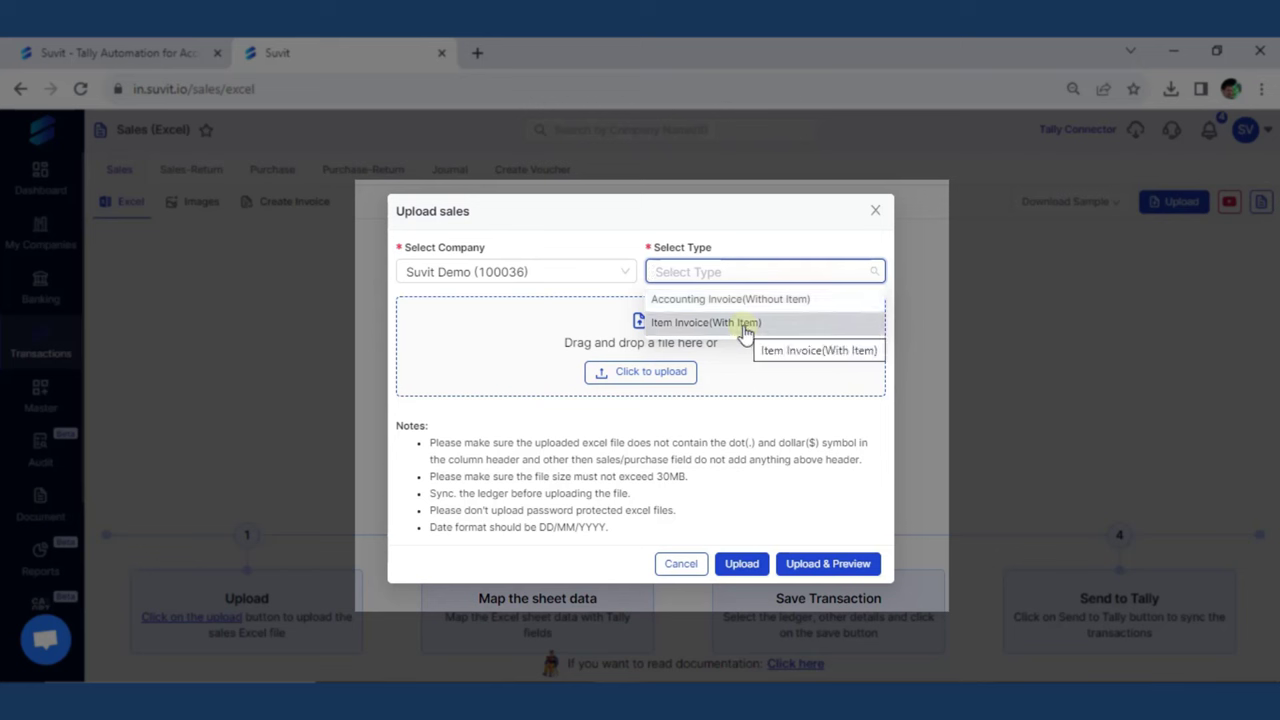
{"action": "left_click", "coordinate": [746, 325]}
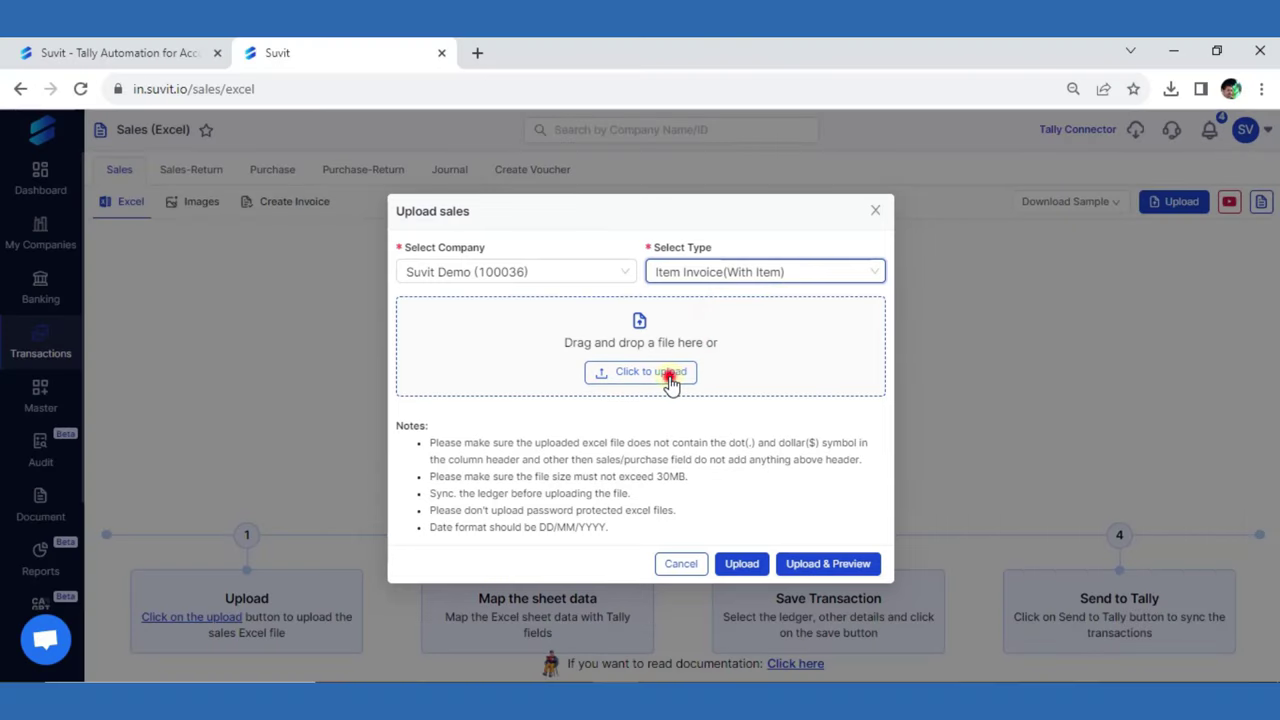
{"action": "left_click", "coordinate": [666, 374]}
Attach Sales.xlsx and review the sheet's header row A1:N1 in Excel
{"action": "double_click", "coordinate": [330, 234]}
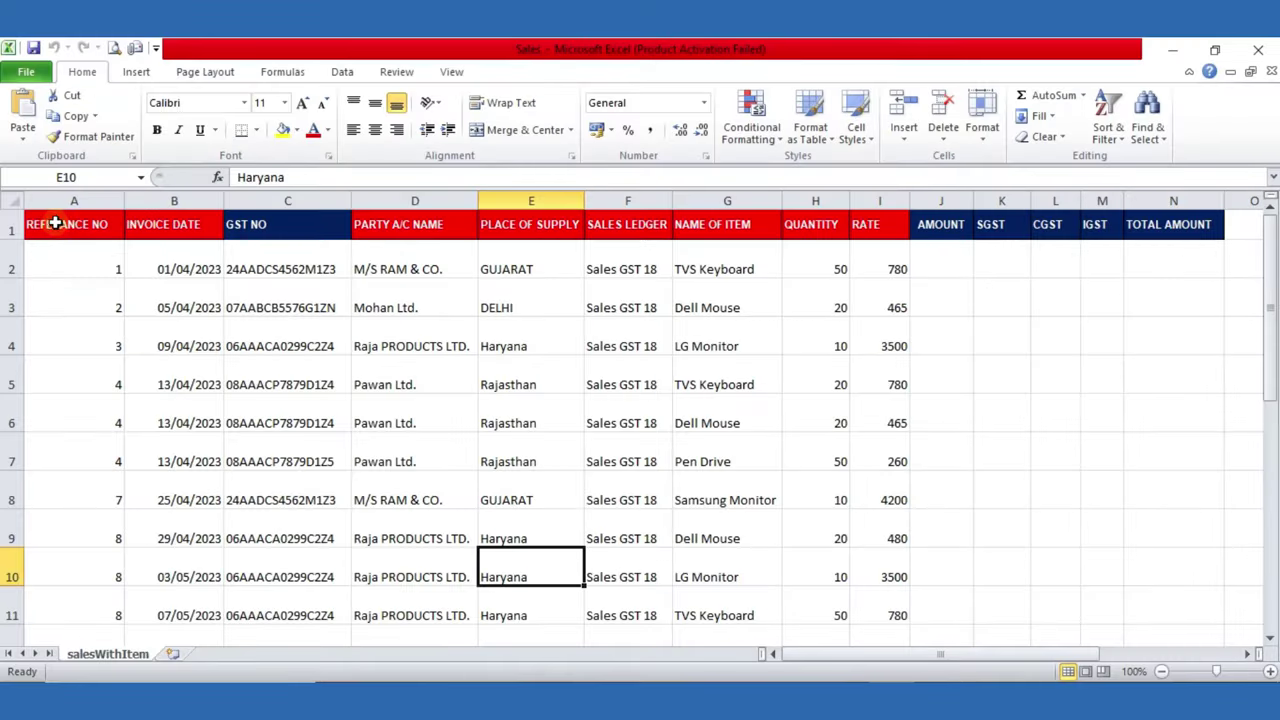
{"action": "left_click_drag", "start_coordinate": [57, 224], "coordinate": [1101, 234]}
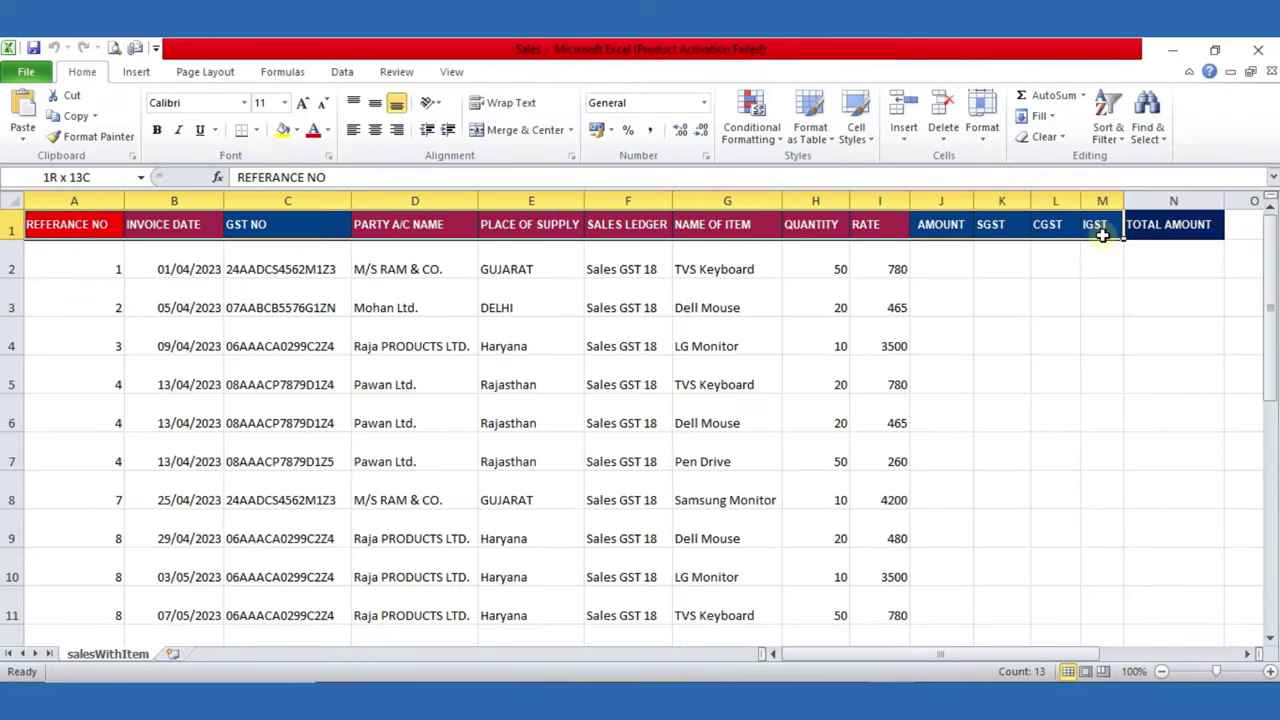
{"action": "left_click", "coordinate": [415, 340]}
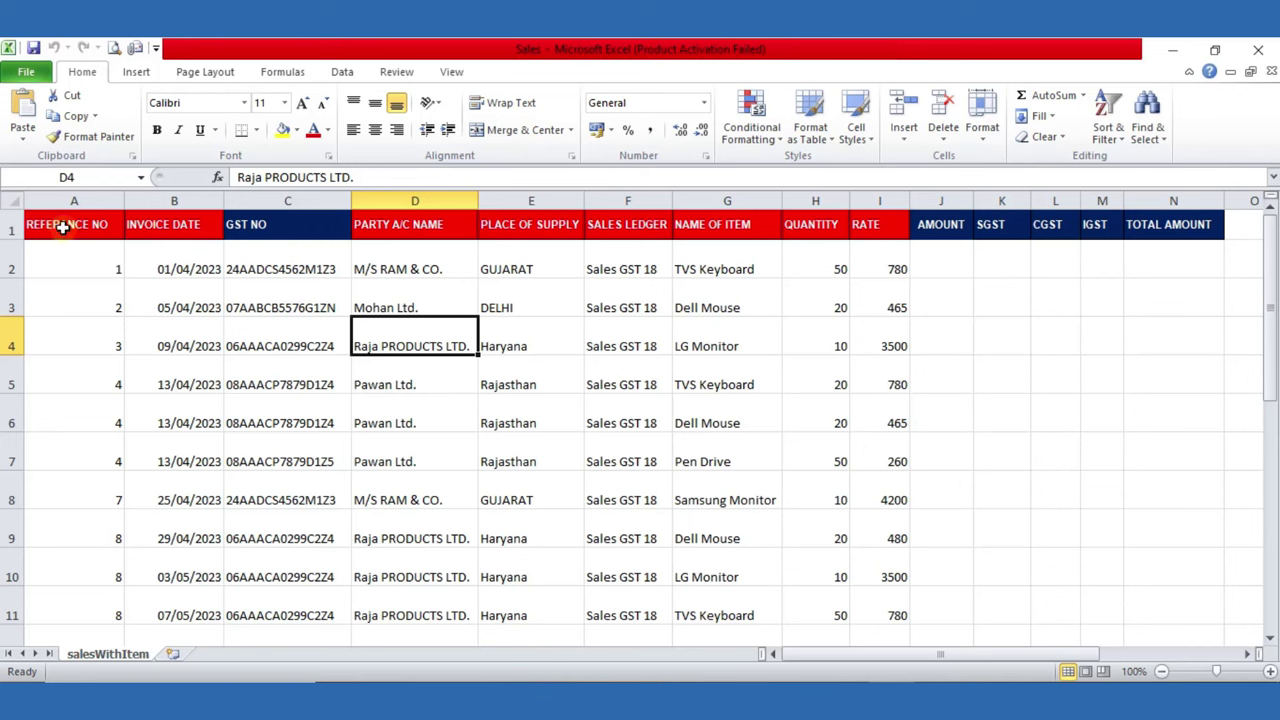
{"action": "left_click_drag", "start_coordinate": [62, 228], "coordinate": [1159, 237]}
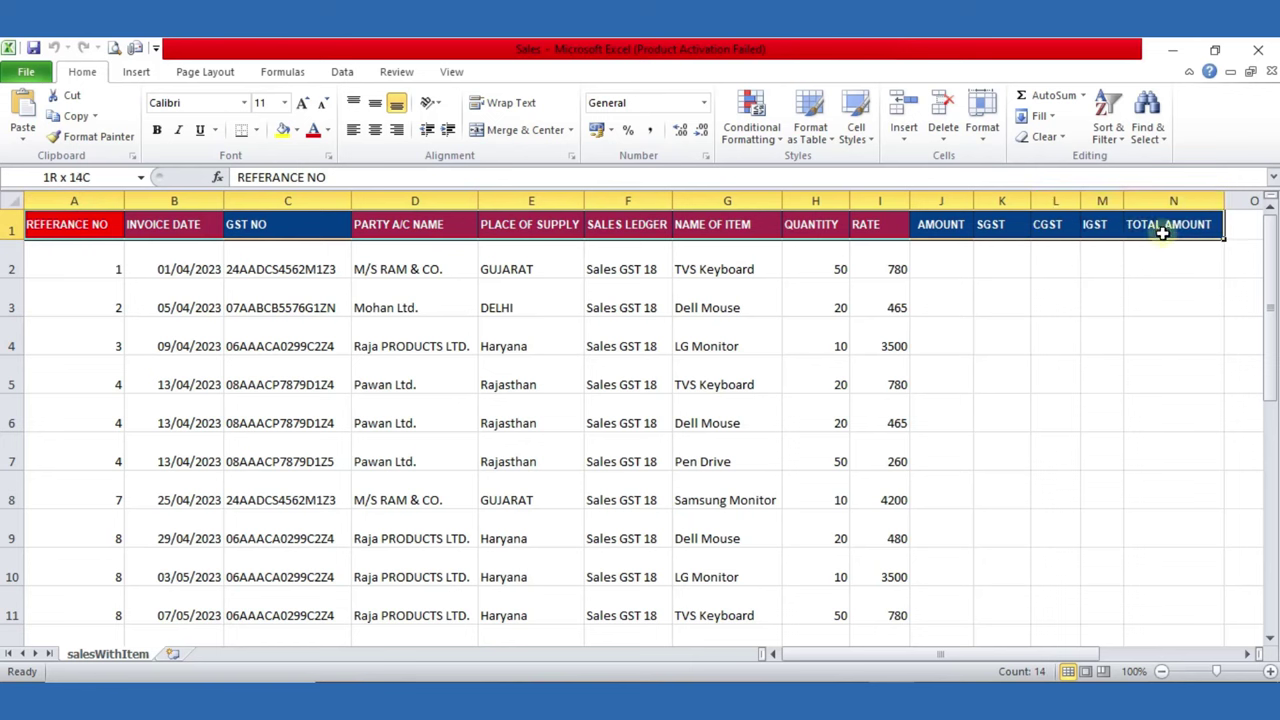
{"action": "left_click", "coordinate": [944, 312]}
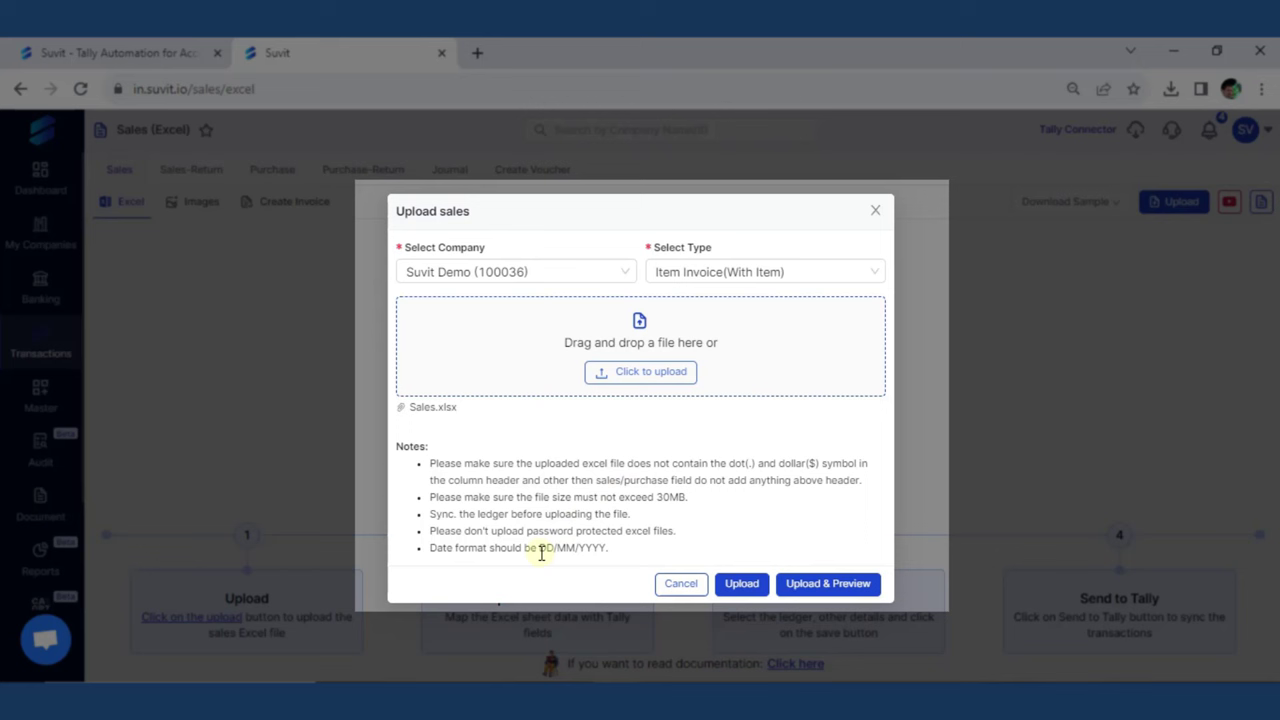
Upload Sales.xlsx, noting the DD/MM/YYYY date format, producing 16 completed entries
{"action": "left_click_drag", "start_coordinate": [540, 552], "coordinate": [608, 549]}
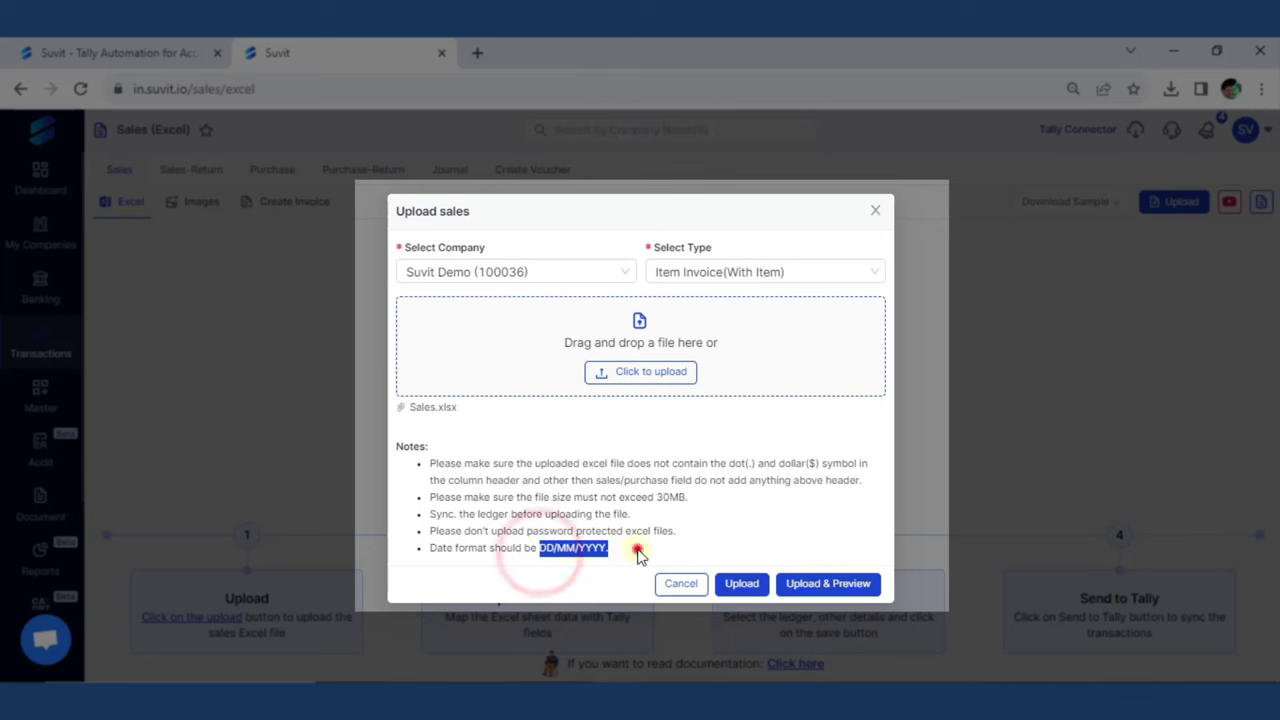
{"action": "left_click", "coordinate": [634, 550]}
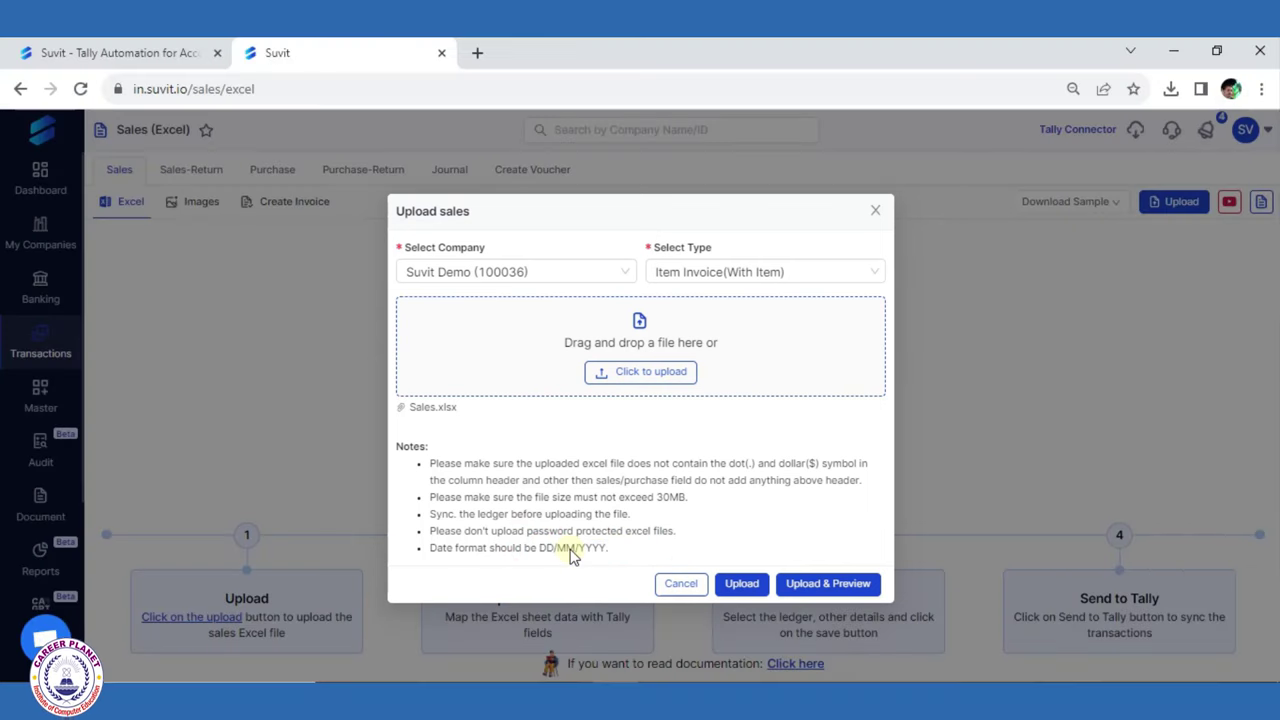
{"action": "left_click", "coordinate": [742, 584]}
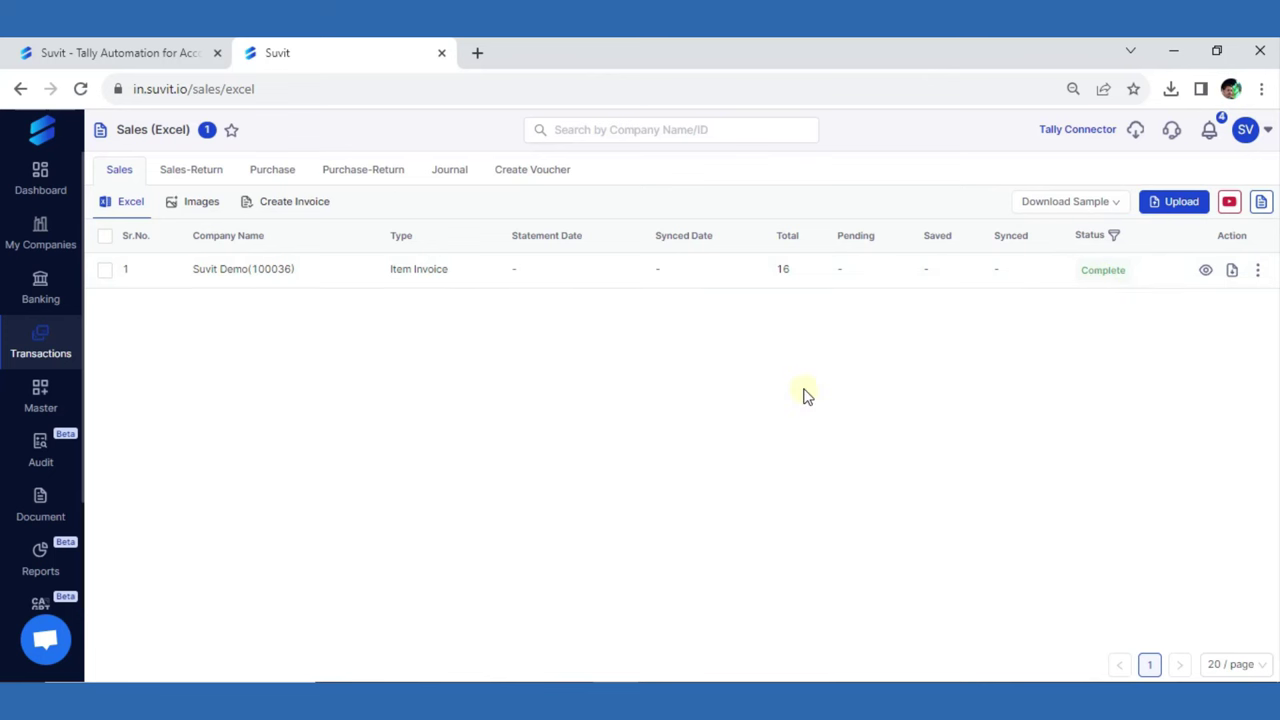
Switch to the sales Images tab and view, then cancel, the Upload Sales form
{"action": "left_click", "coordinate": [200, 205]}
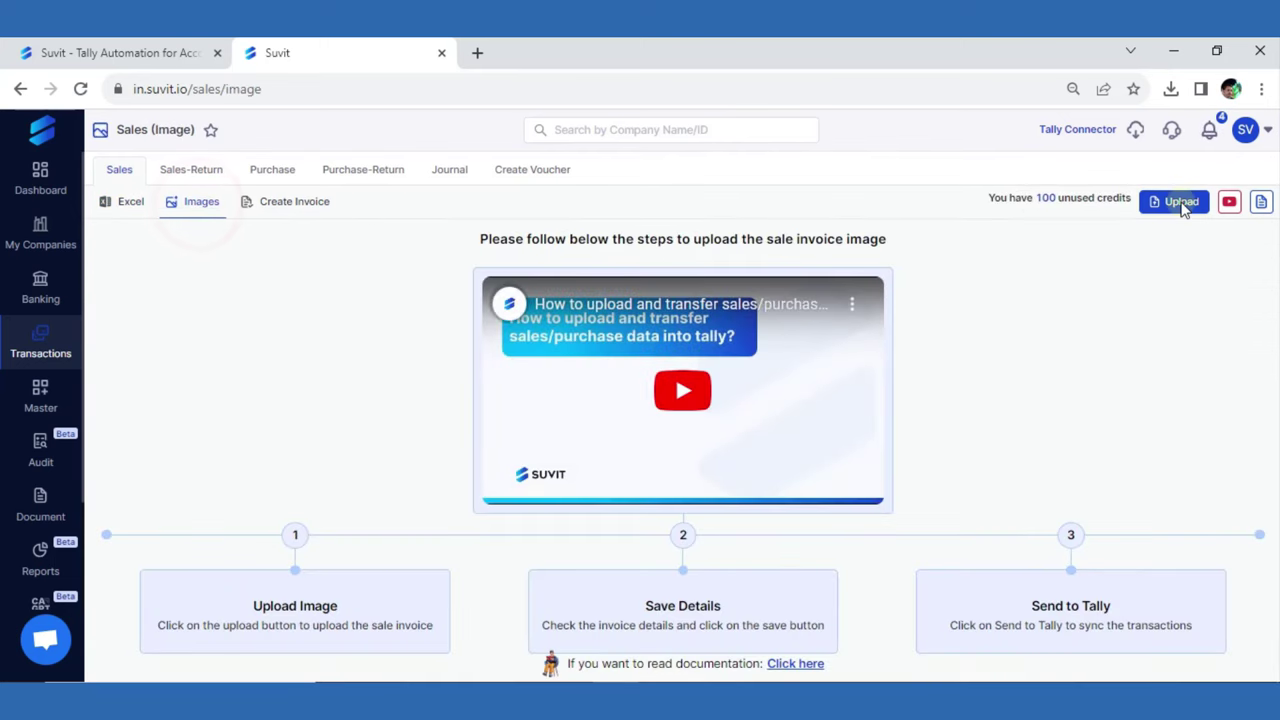
{"action": "left_click", "coordinate": [1180, 203]}
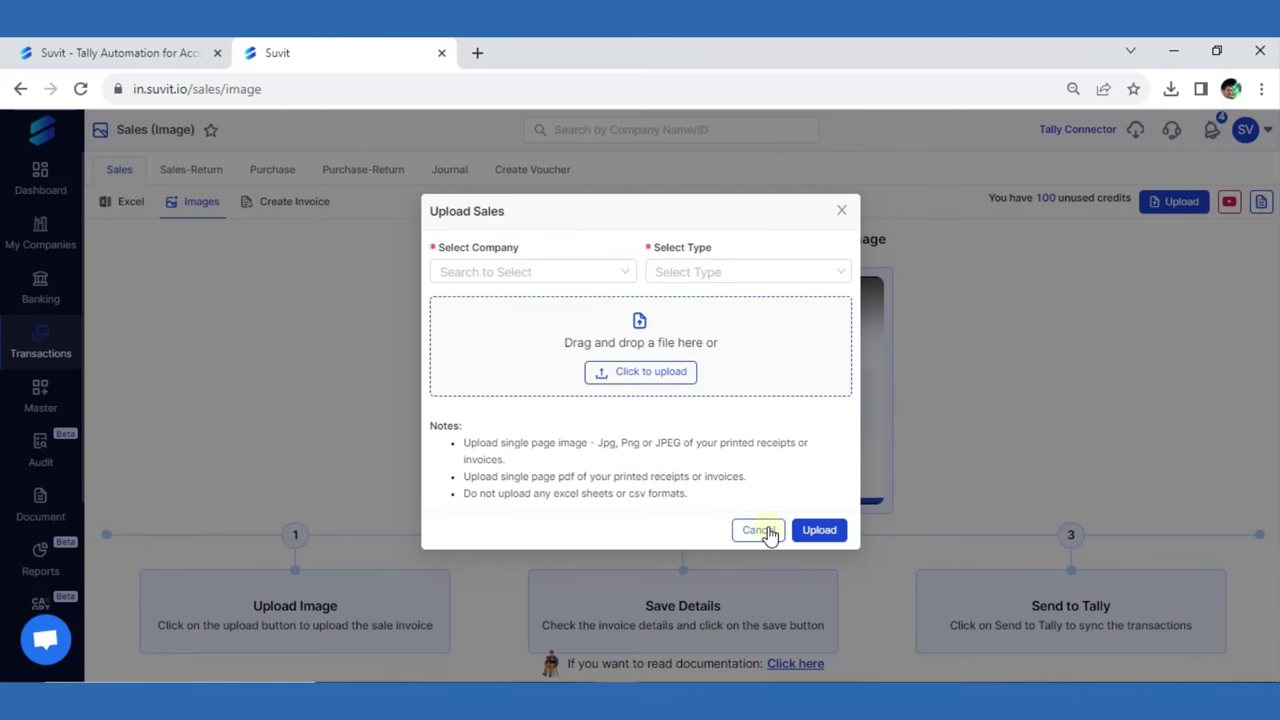
{"action": "left_click", "coordinate": [767, 531]}
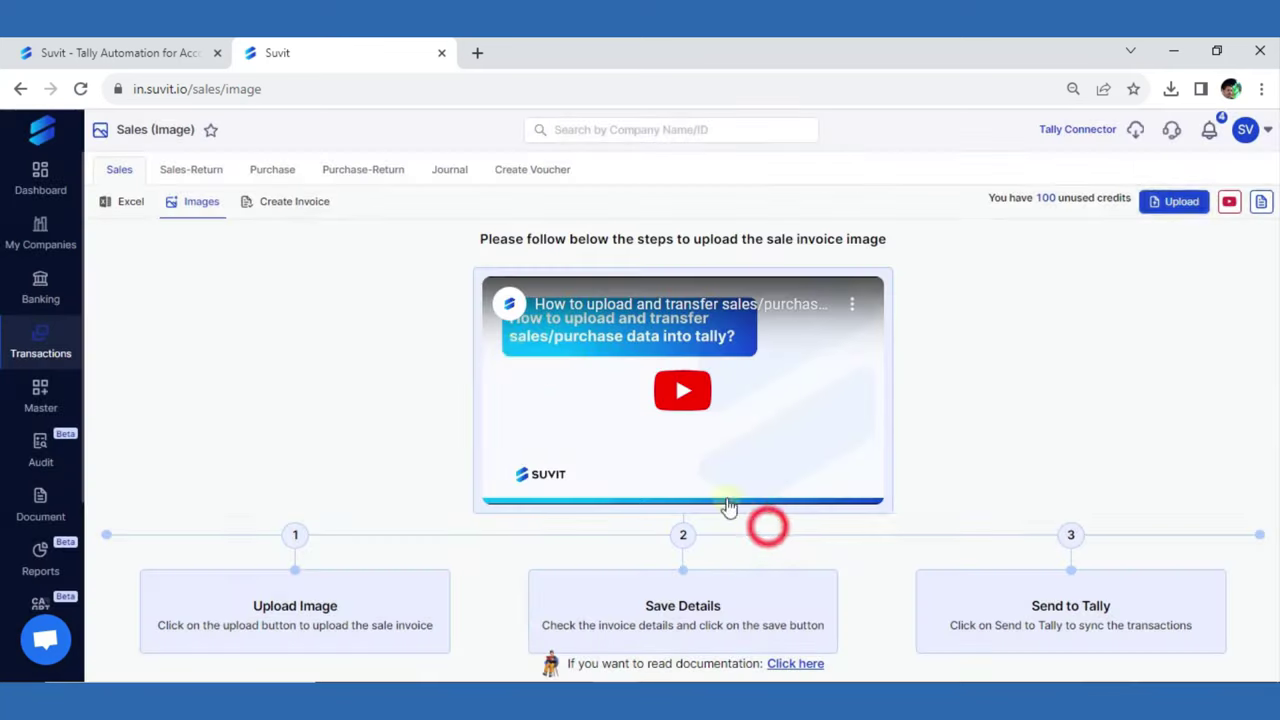
Start a manual Item Invoice(With Item) sales invoice for Suvit Demo
{"action": "left_click", "coordinate": [303, 210]}
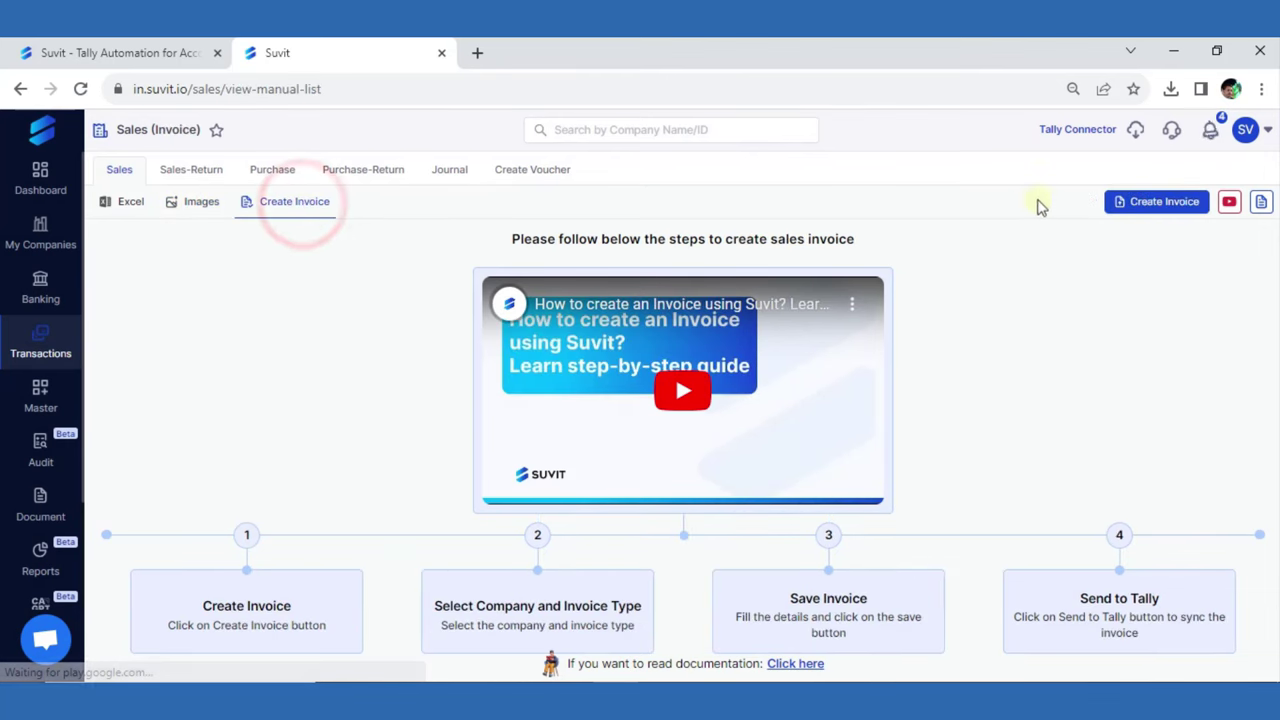
{"action": "left_click", "coordinate": [1130, 202]}
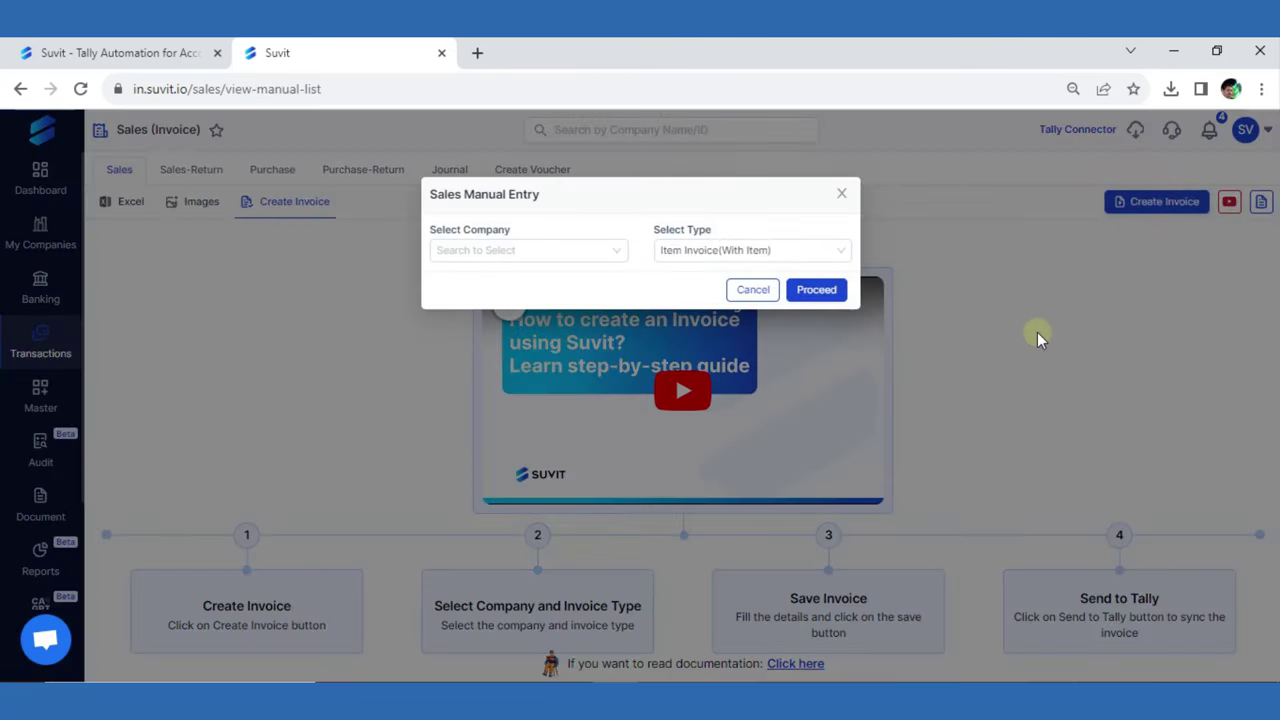
{"action": "left_click", "coordinate": [522, 251]}
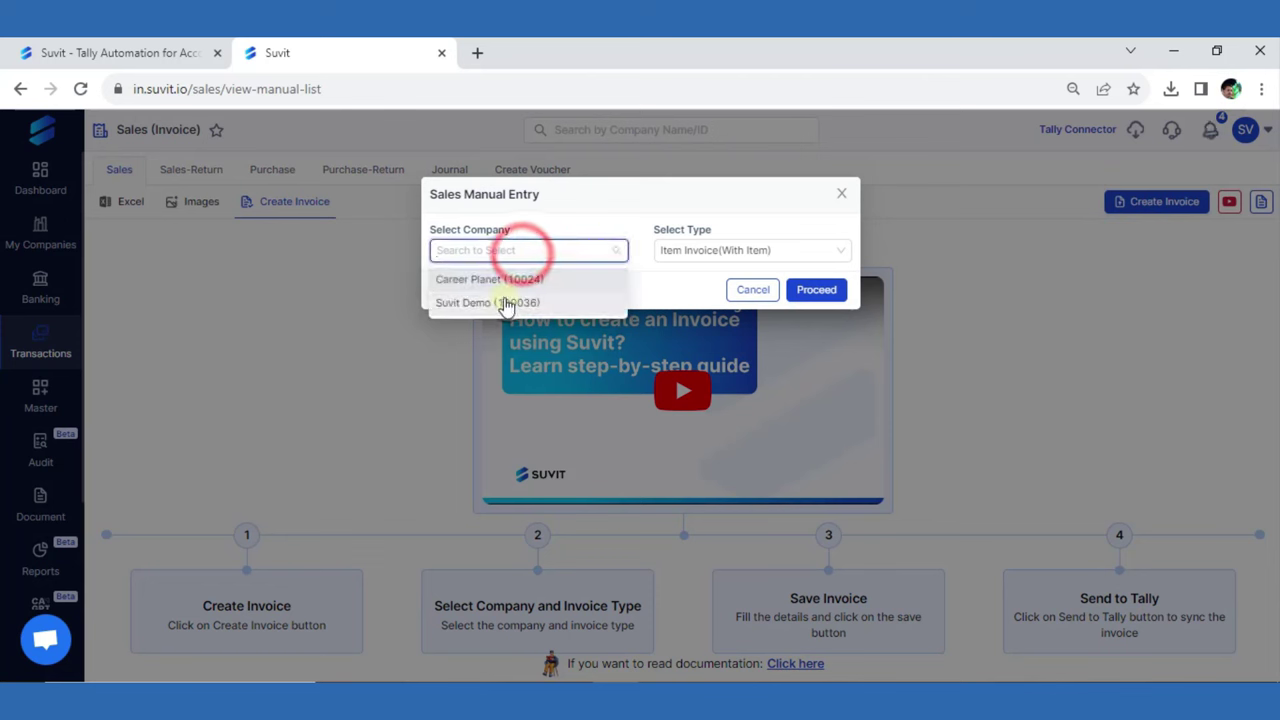
{"action": "left_click", "coordinate": [504, 298]}
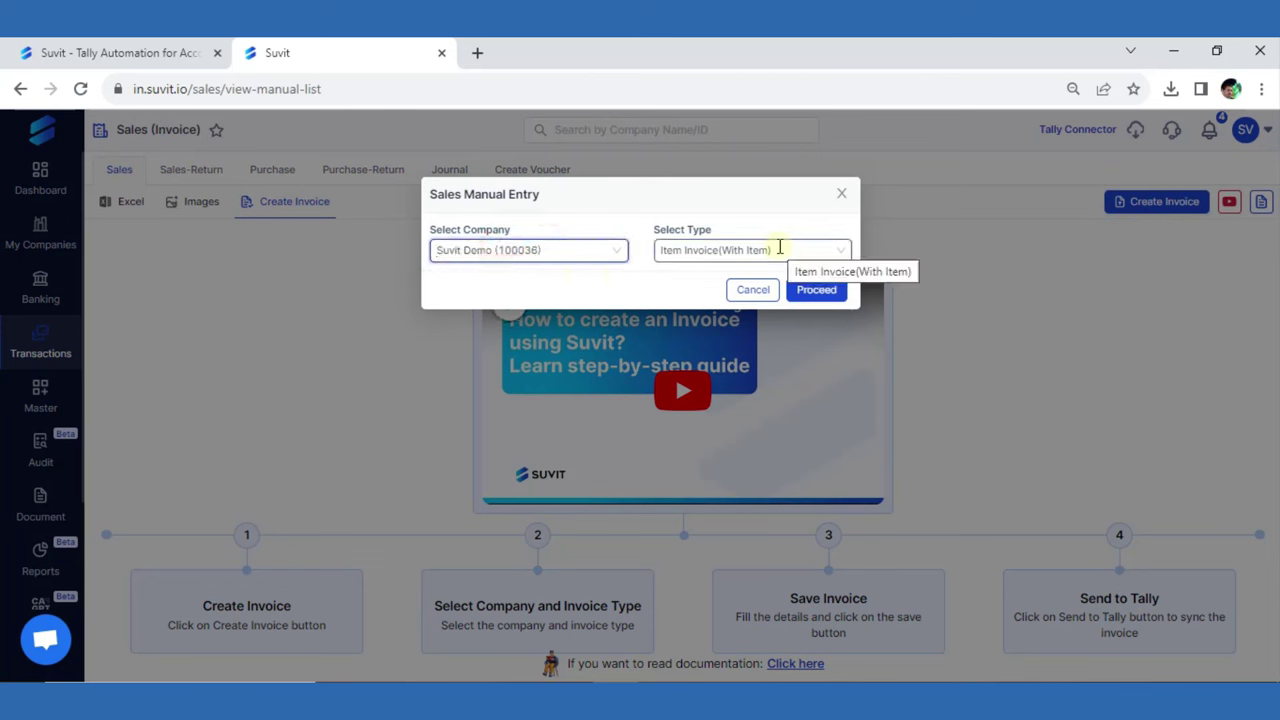
{"action": "left_click", "coordinate": [808, 248]}
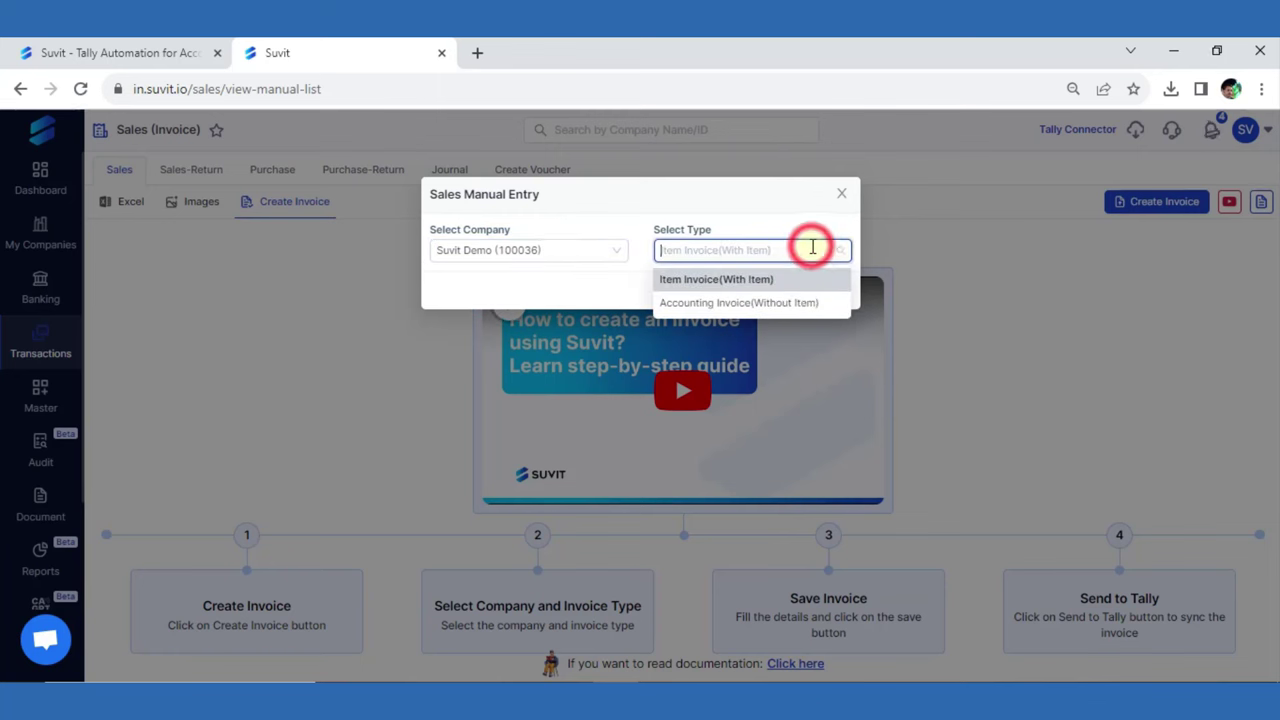
{"action": "left_click", "coordinate": [810, 248]}
{"action": "left_click", "coordinate": [816, 291]}
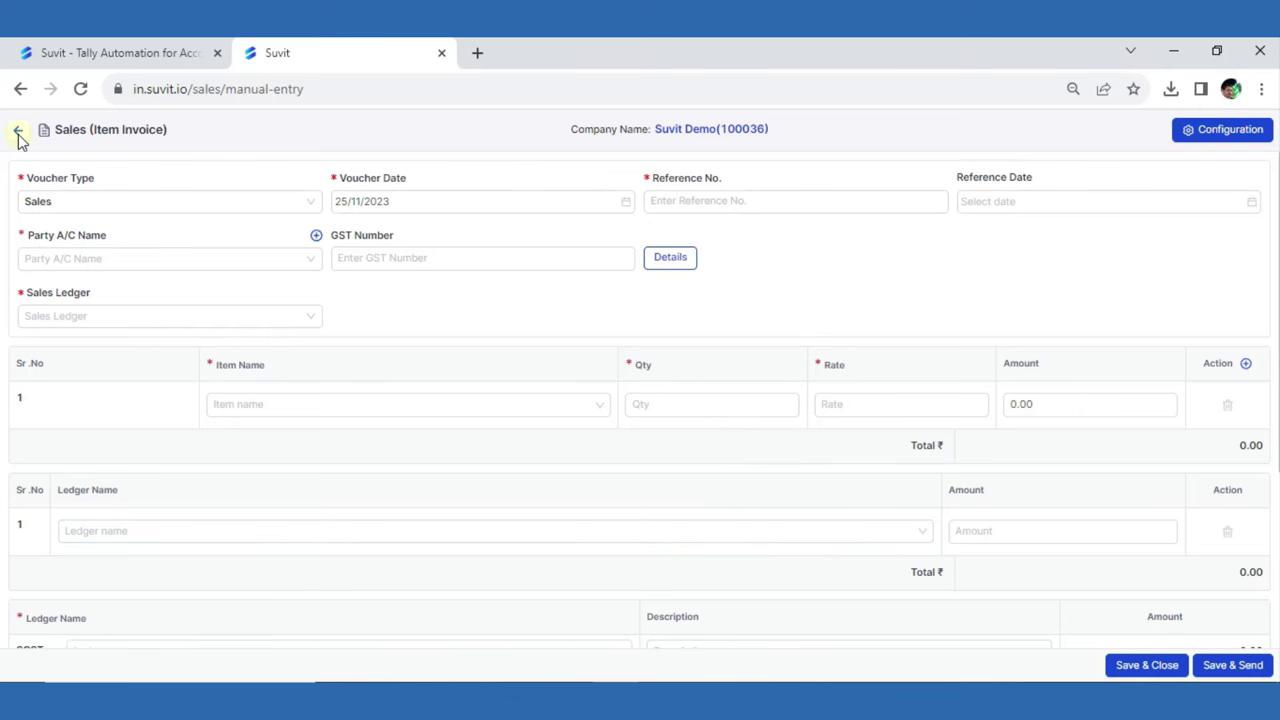
Leave the blank manual invoice form and return to the sales Excel list
{"action": "scroll", "coordinate": [18, 135], "scroll_direction": "down", "scroll_amount": 5}
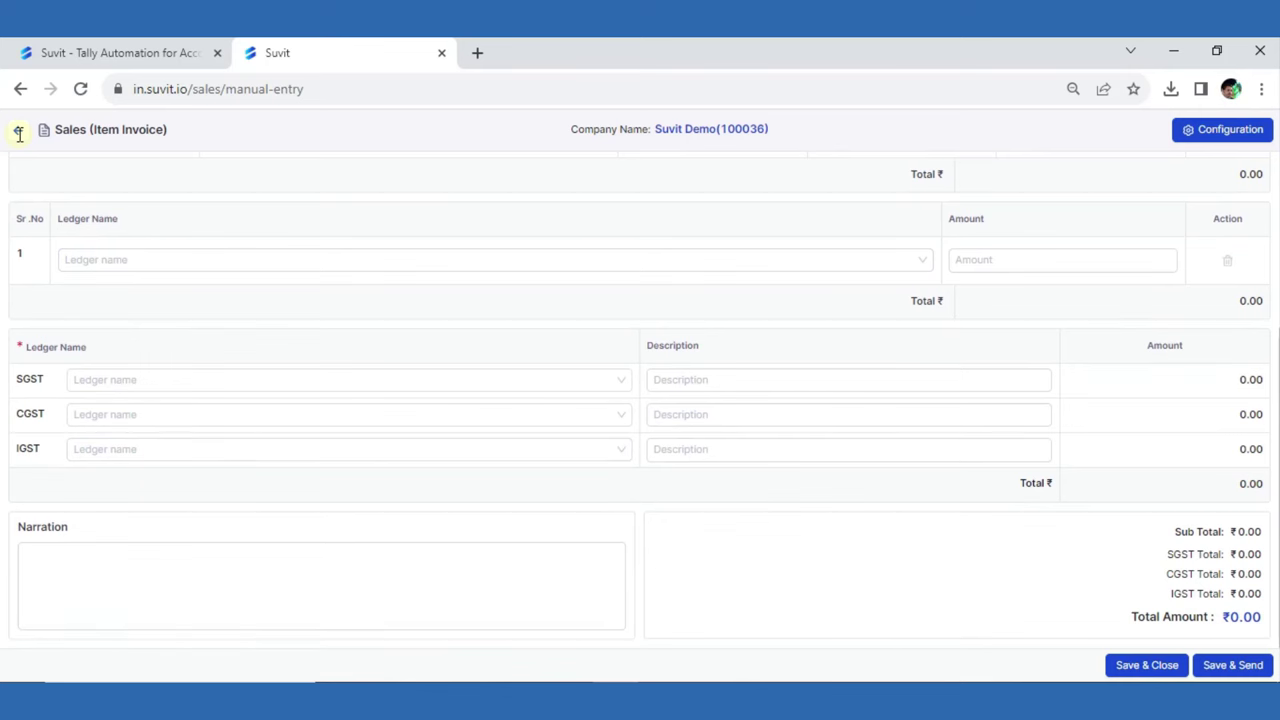
{"action": "scroll", "coordinate": [18, 133], "scroll_direction": "up", "scroll_amount": 5}
{"action": "left_click", "coordinate": [18, 130]}
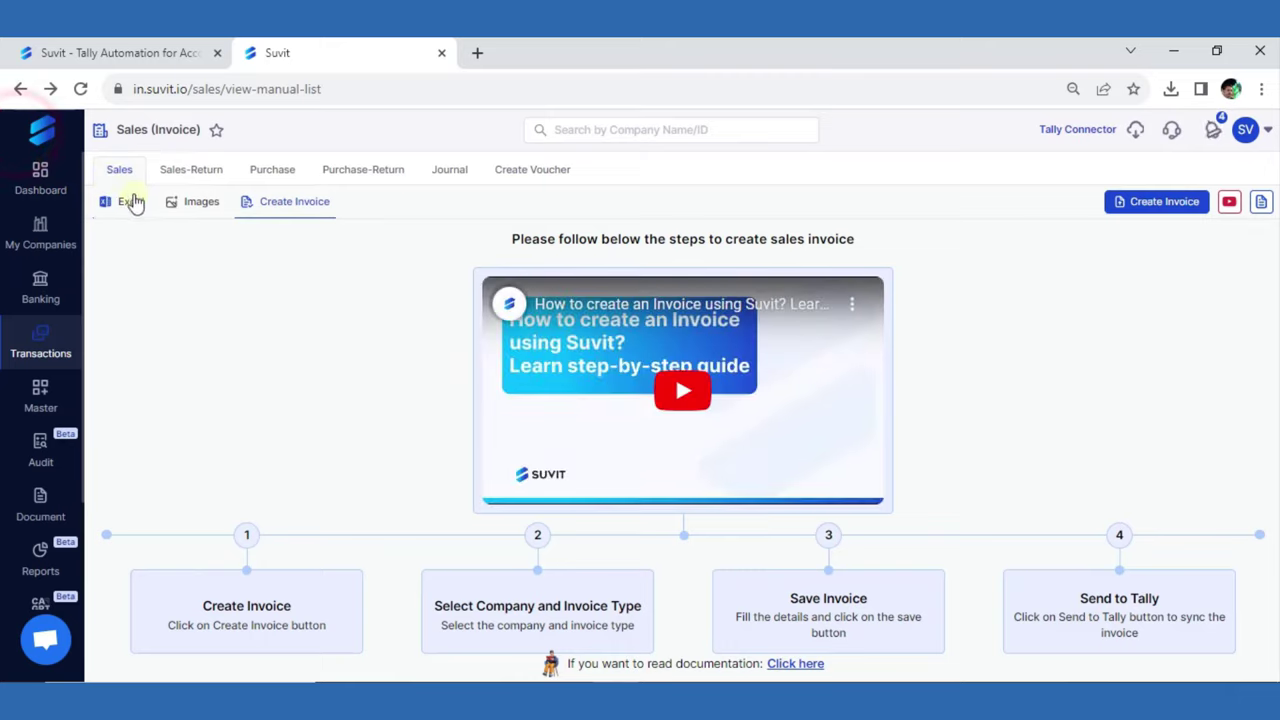
{"action": "left_click", "coordinate": [133, 202]}
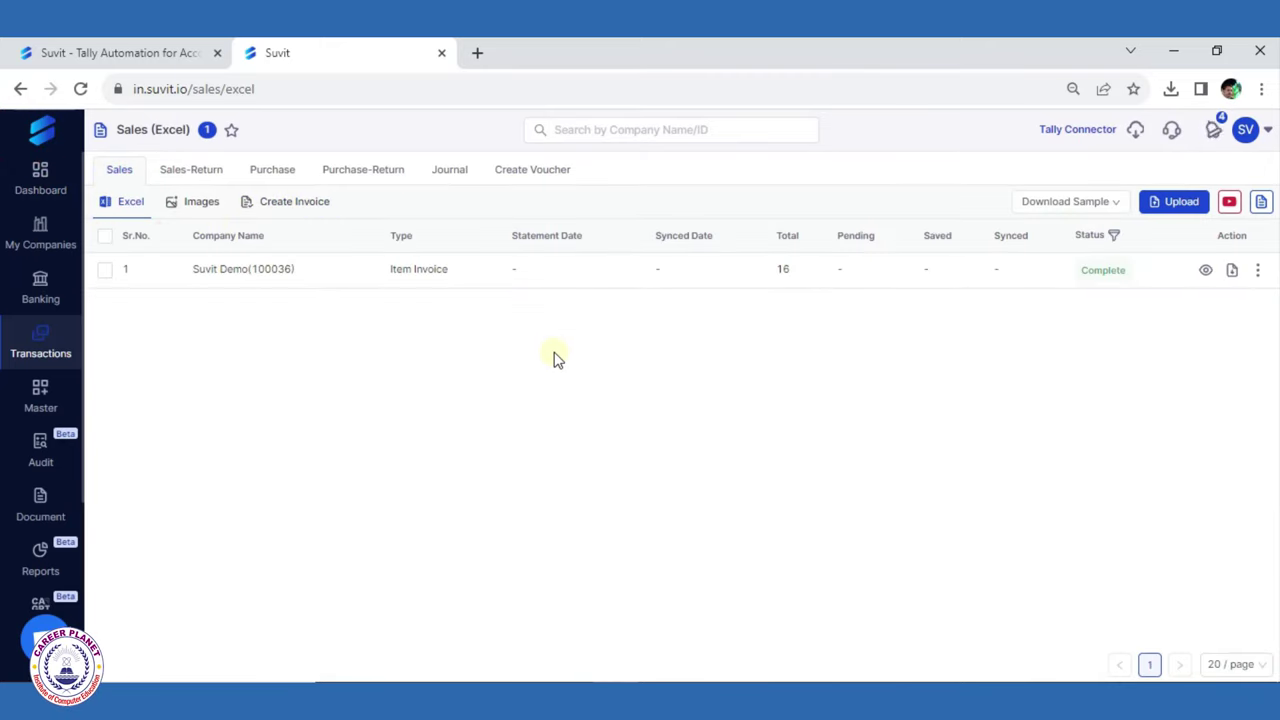
Review the 11 mapped columns for the Suvit Demo(100036) file and proceed to GST mapping
{"action": "left_click", "coordinate": [248, 269]}
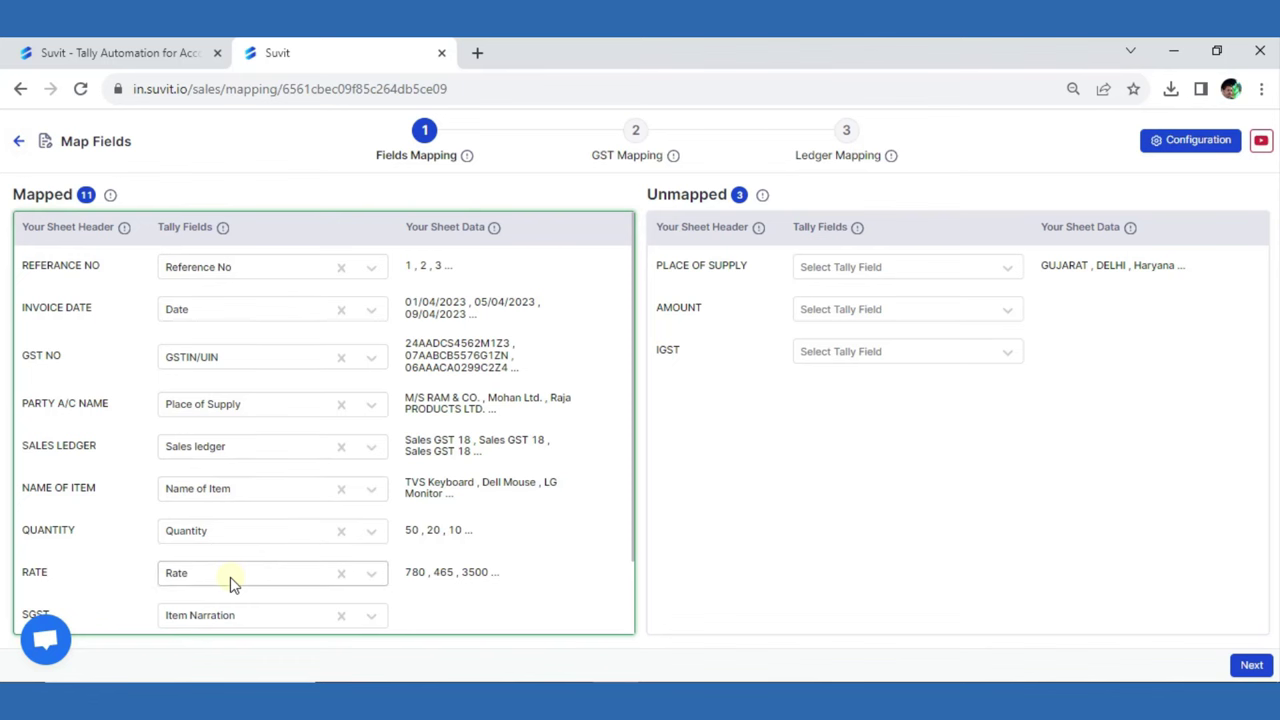
{"action": "scroll", "coordinate": [230, 583], "scroll_direction": "down", "scroll_amount": 1}
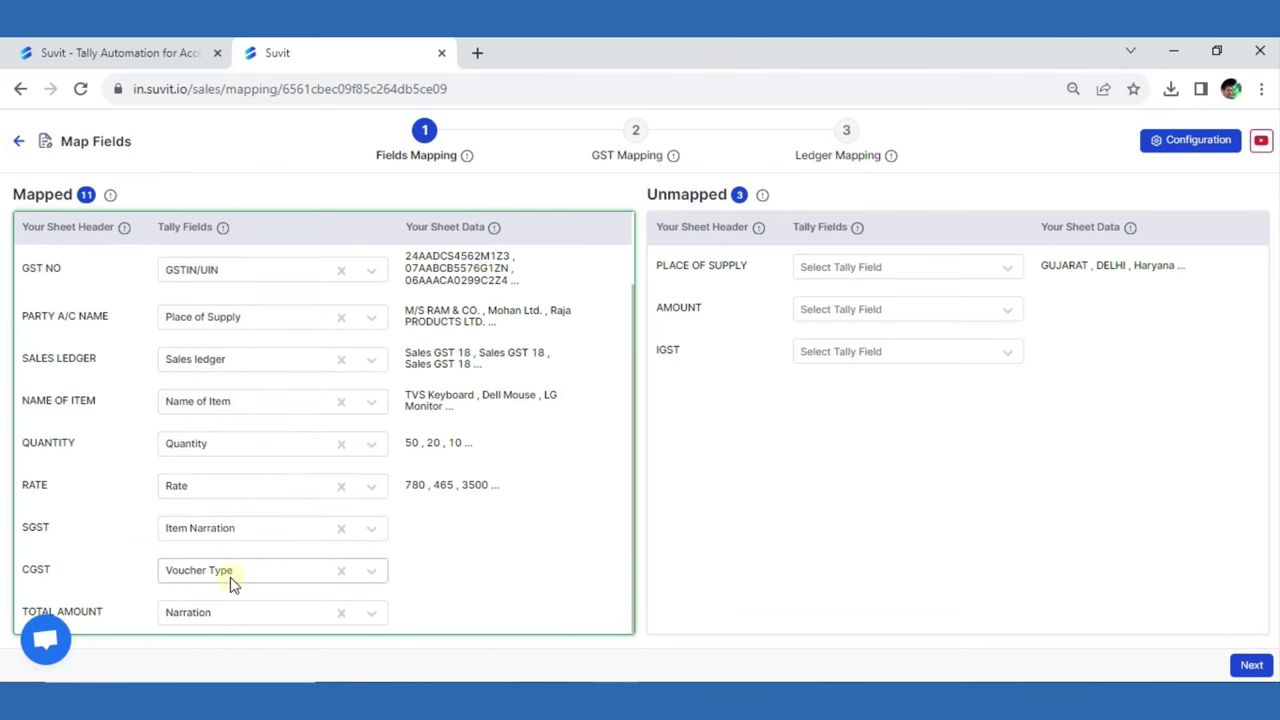
{"action": "scroll", "coordinate": [230, 583], "scroll_direction": "up", "scroll_amount": 1}
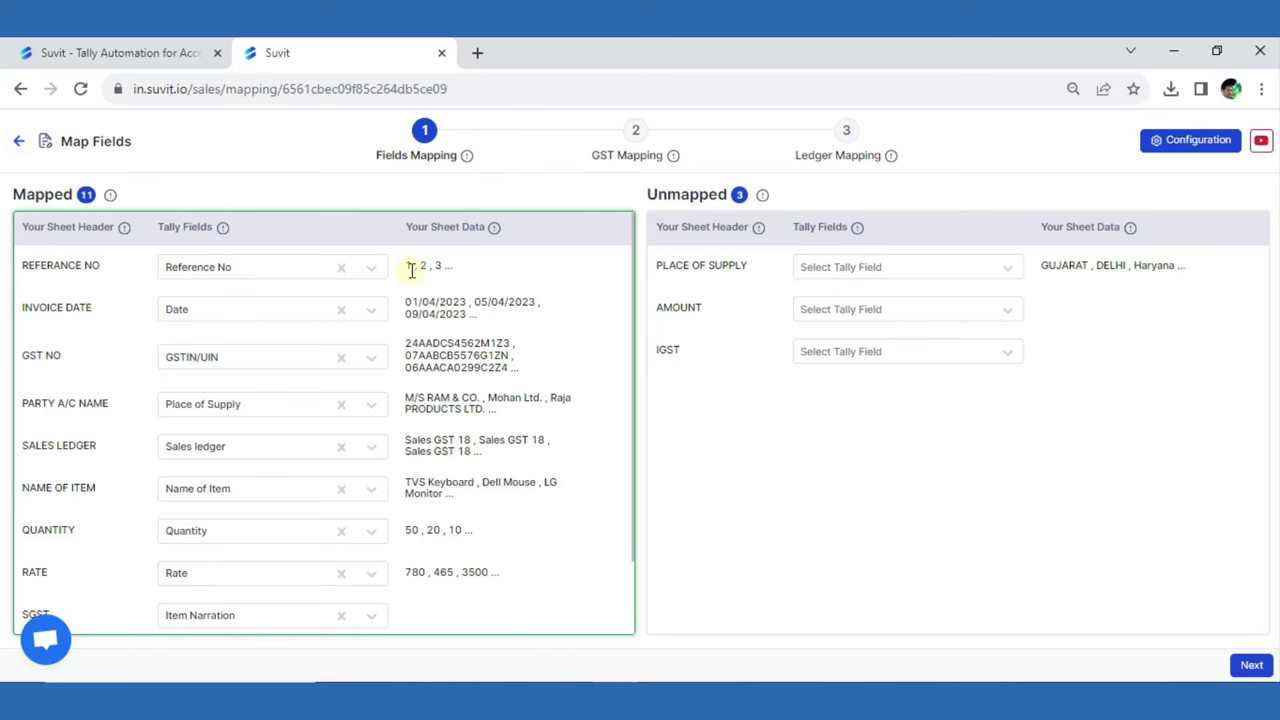
{"action": "left_click_drag", "start_coordinate": [406, 265], "coordinate": [453, 265]}
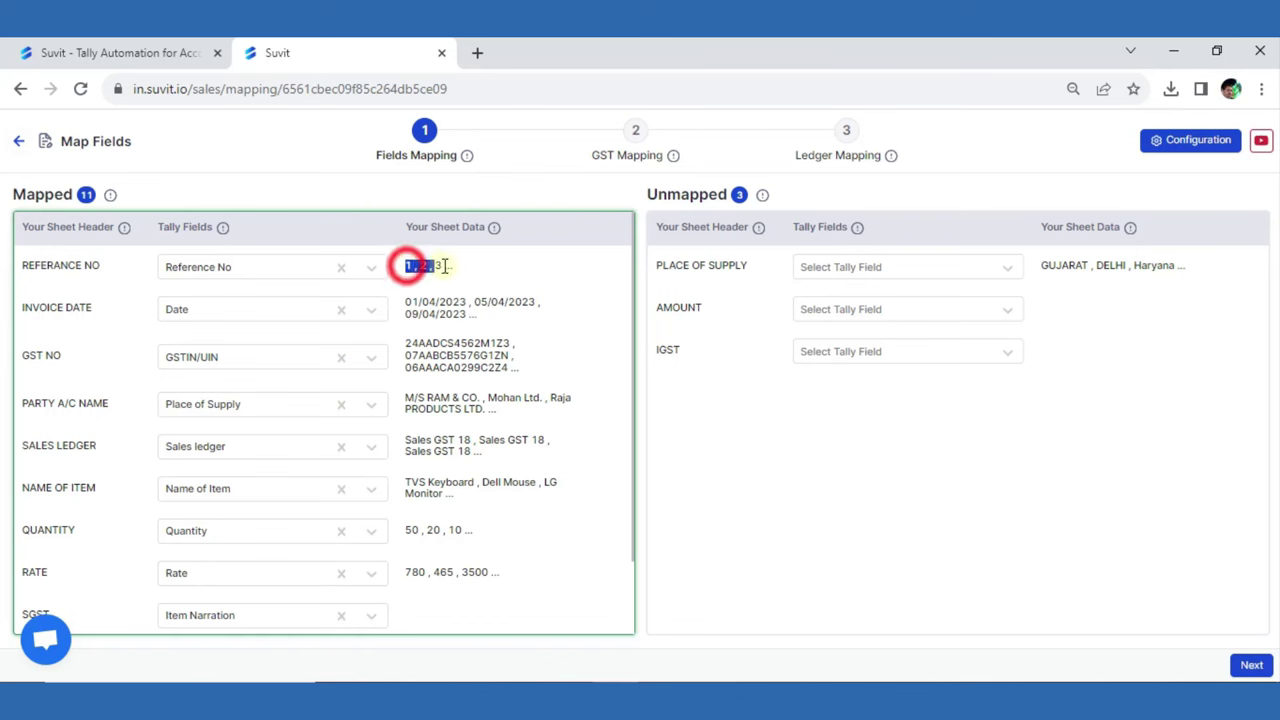
{"action": "left_click", "coordinate": [408, 303]}
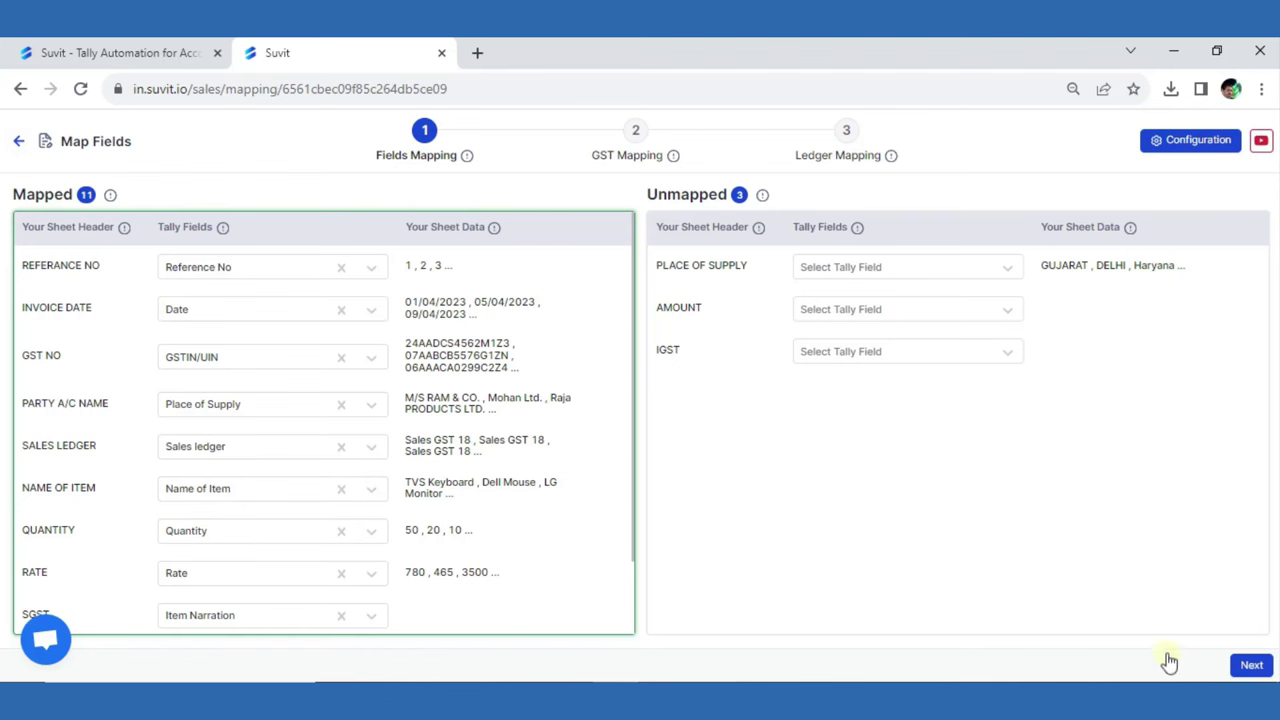
{"action": "left_click", "coordinate": [1249, 665]}
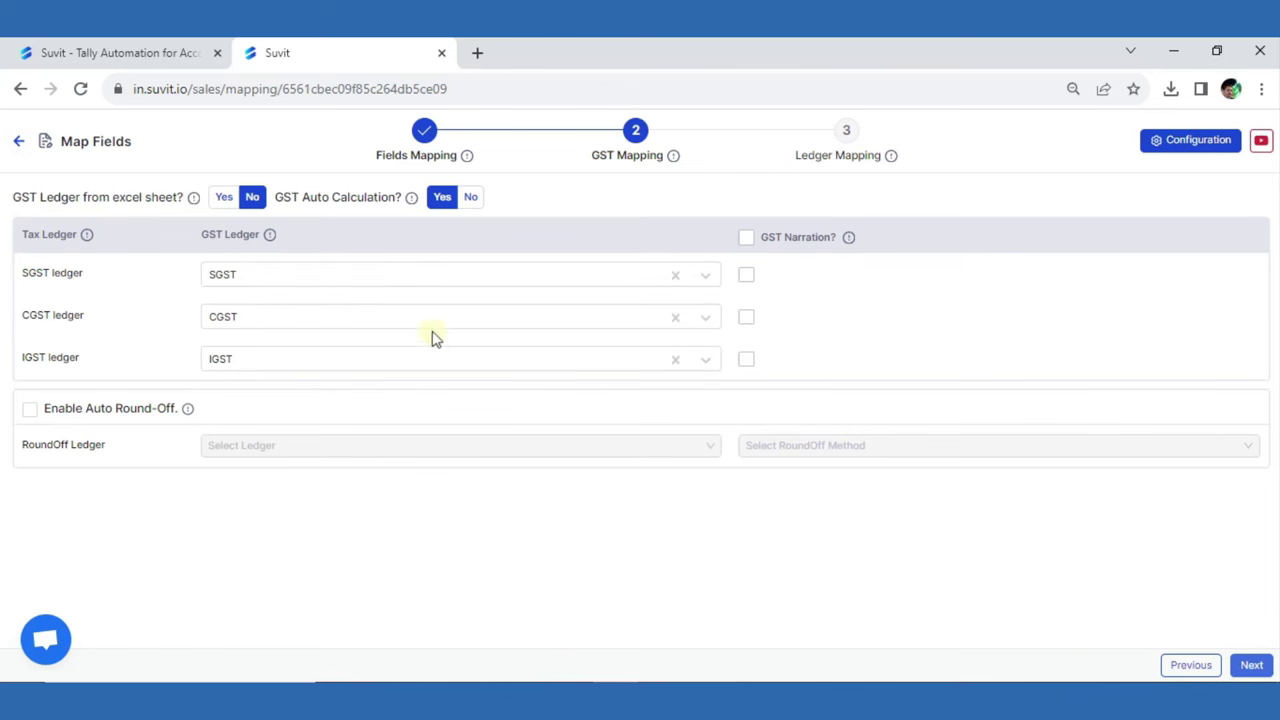
Try advancing to transactions, dismiss the mandatory-field alert, and step back to field mapping
{"action": "left_click", "coordinate": [1252, 665]}
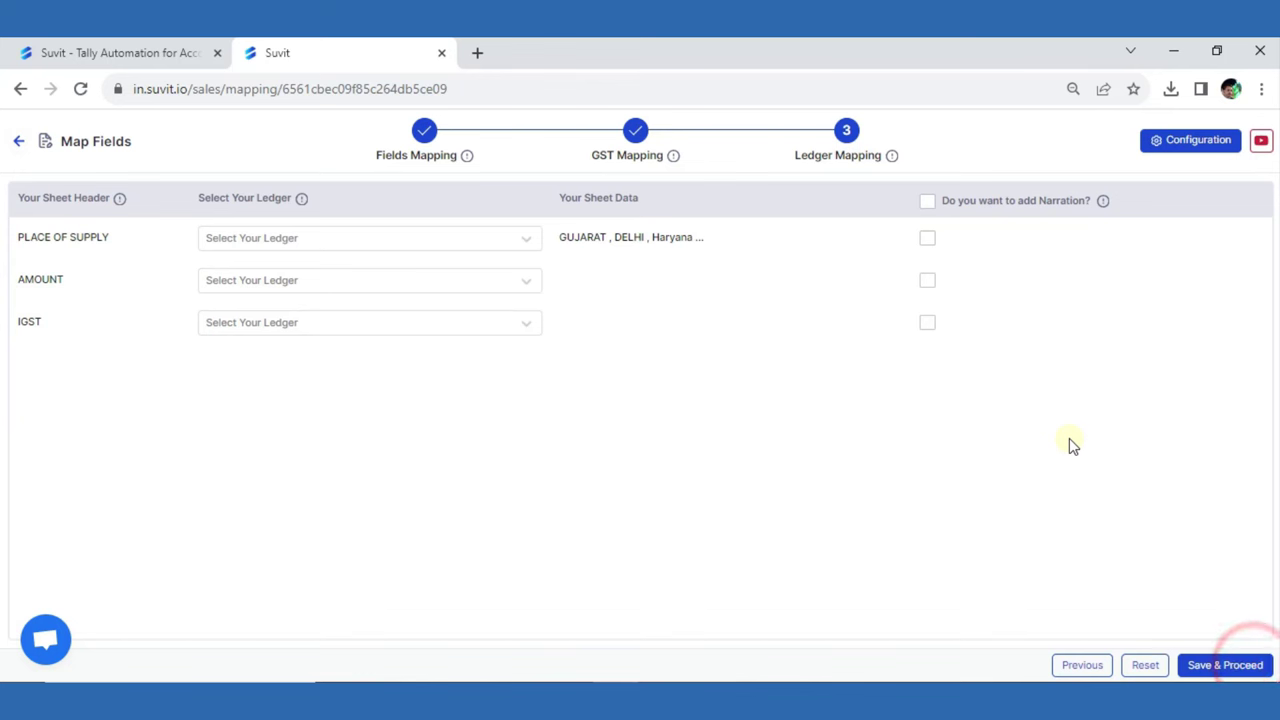
{"action": "left_click", "coordinate": [1222, 667]}
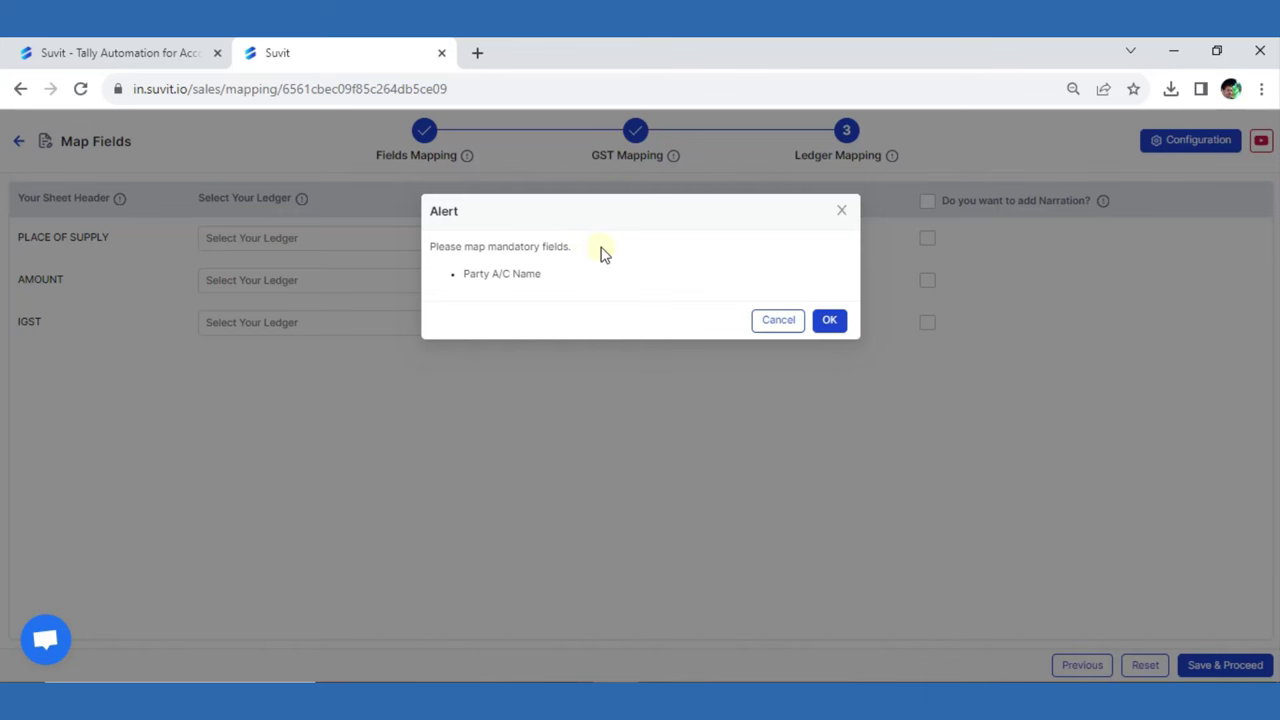
{"action": "left_click", "coordinate": [787, 322]}
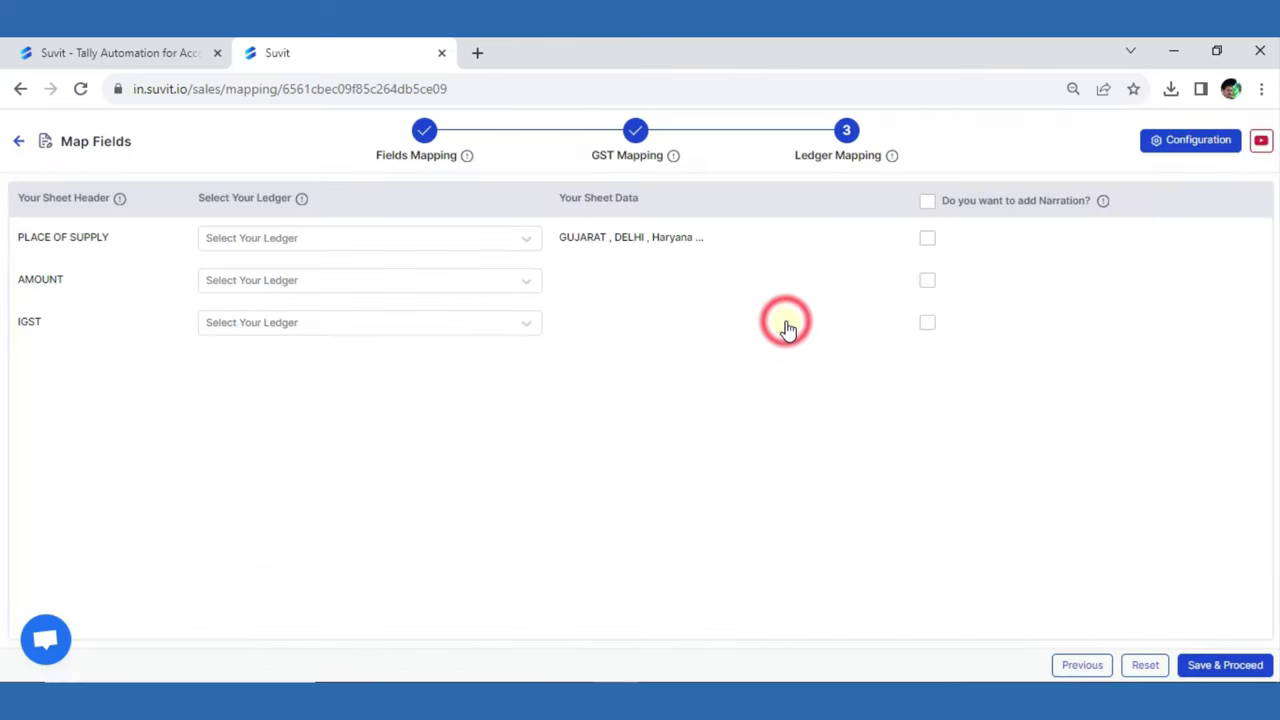
{"action": "left_click", "coordinate": [1066, 666]}
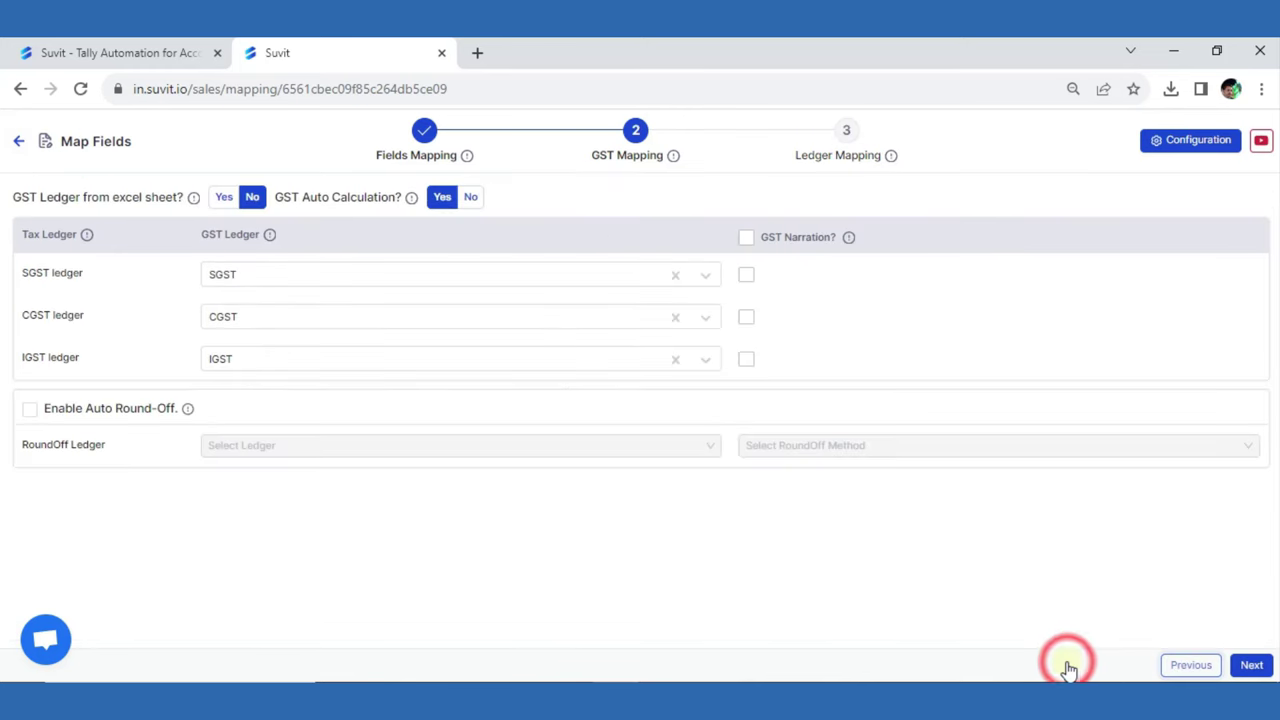
{"action": "left_click", "coordinate": [1068, 668]}
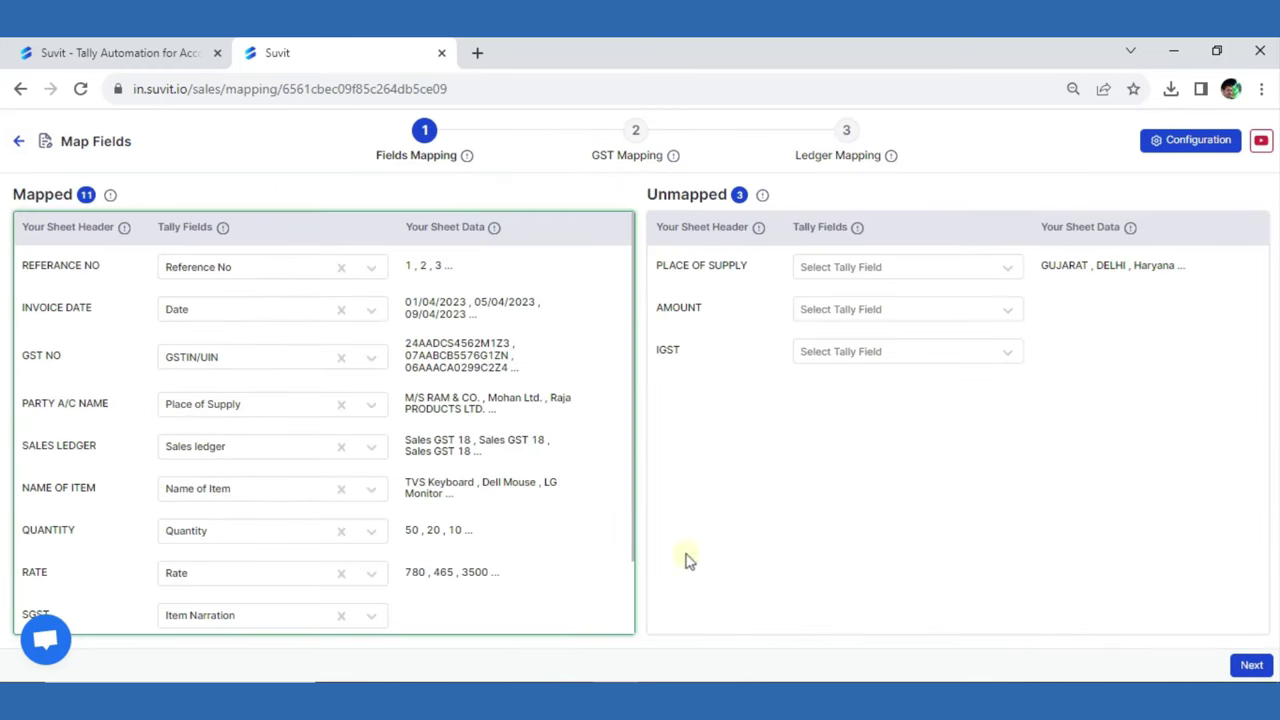
Map the PARTY A/C NAME column to Party A/C Name and advance to ledger mapping
{"action": "left_click", "coordinate": [278, 411]}
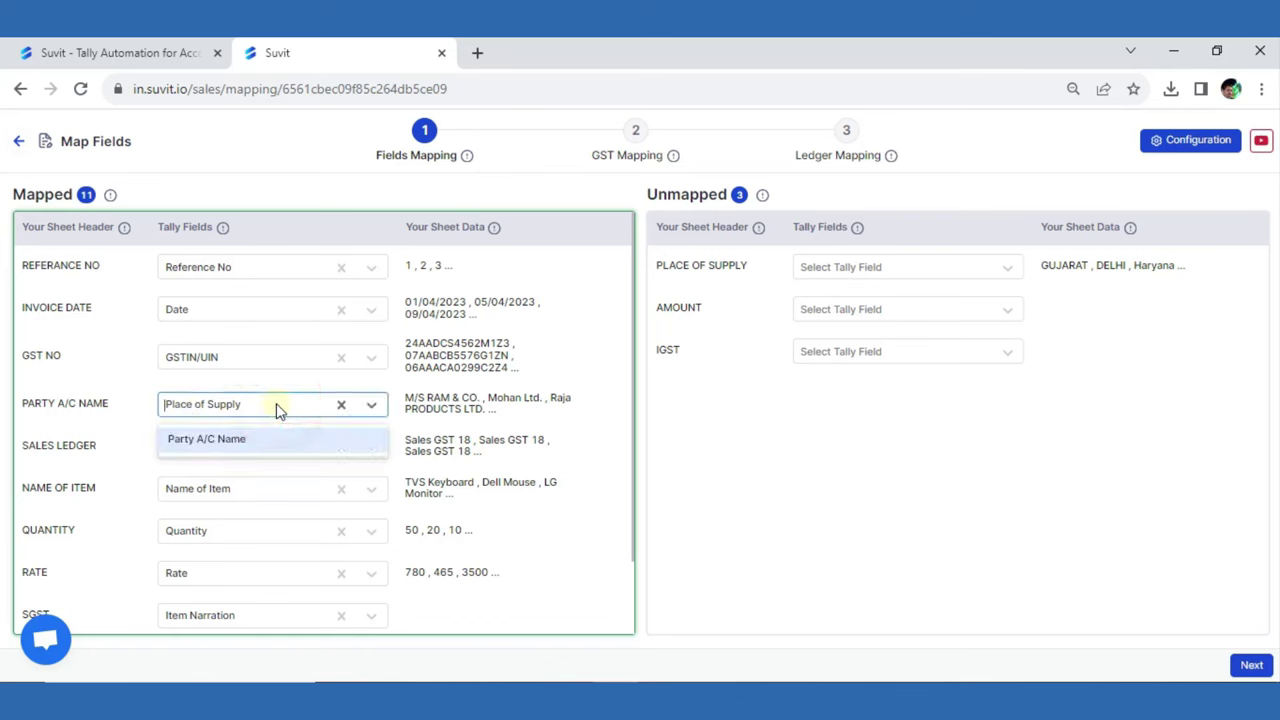
{"action": "left_click", "coordinate": [243, 442]}
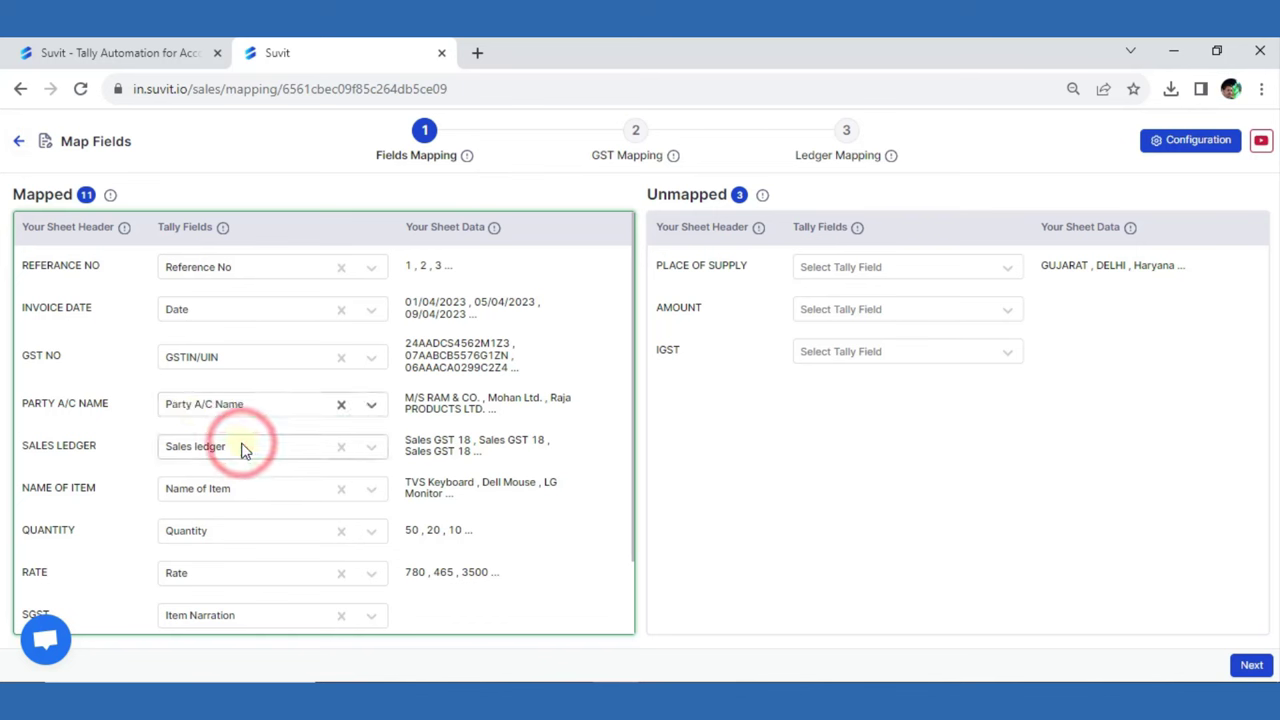
{"action": "left_click", "coordinate": [1252, 665]}
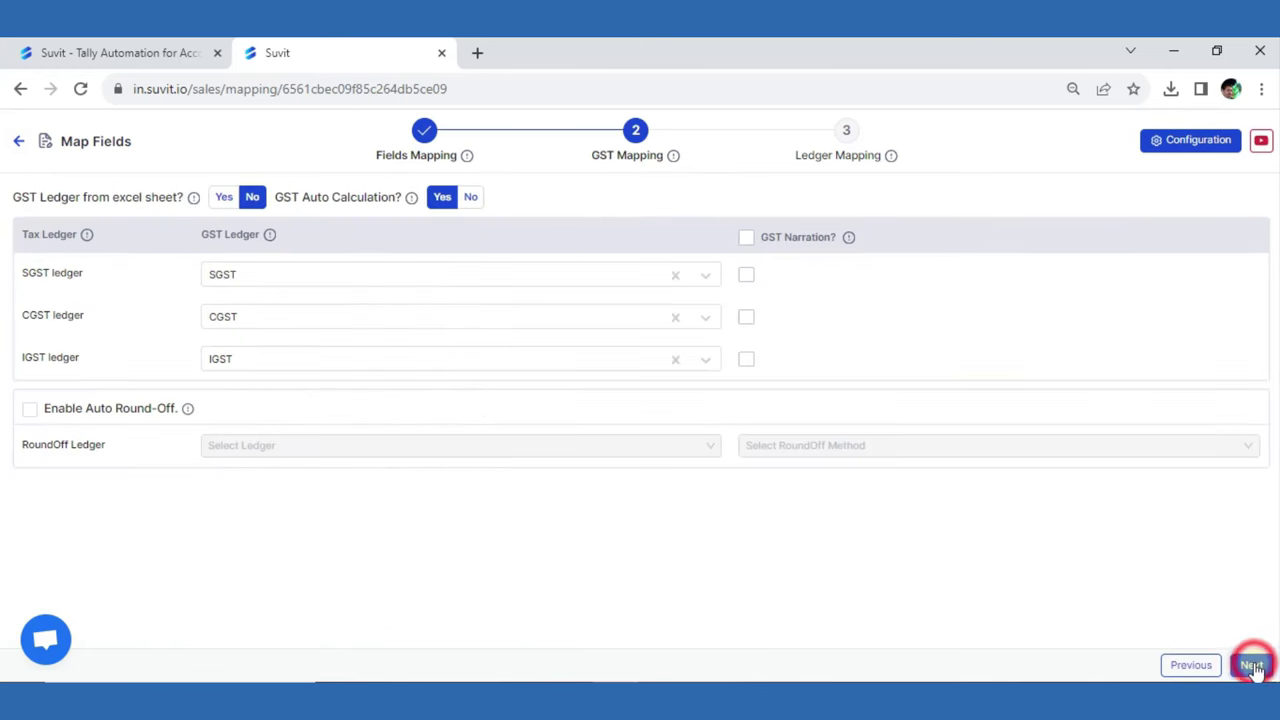
{"action": "left_click", "coordinate": [1252, 665]}
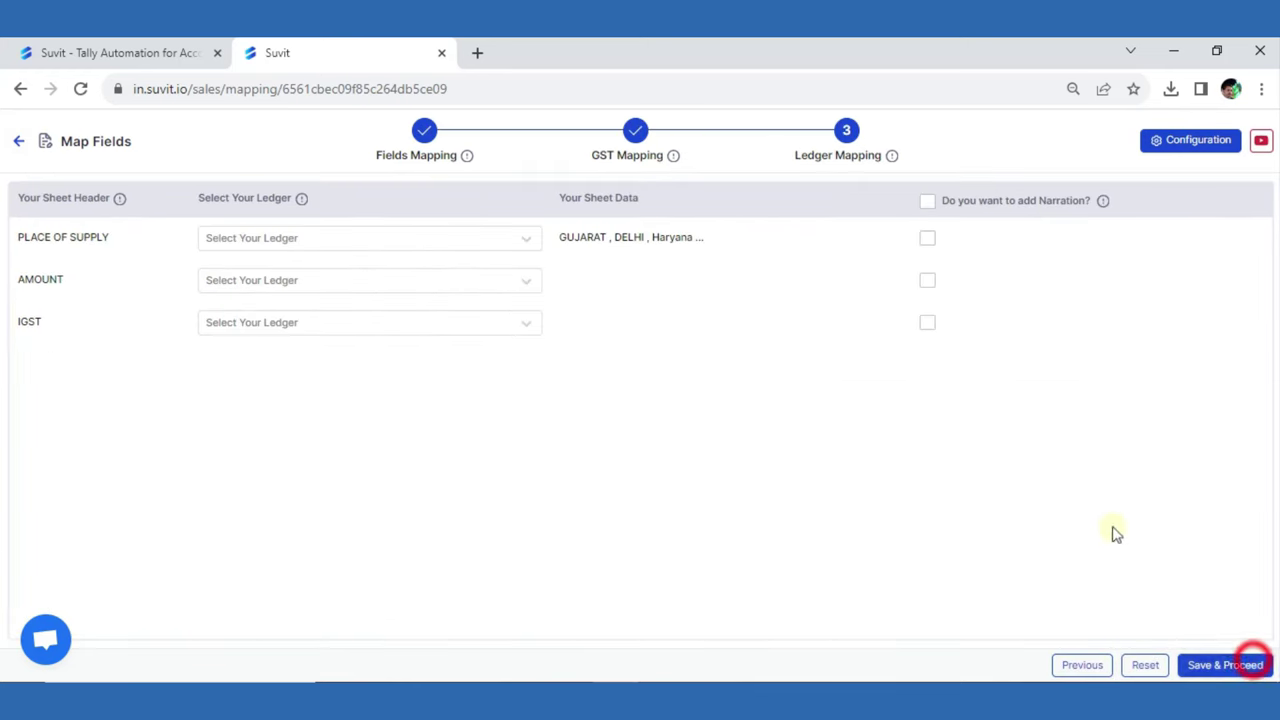
Save the mapping and review the 16 sales transactions' SGST, CGST, IGST and Total Amount columns
{"action": "left_click", "coordinate": [1214, 663]}
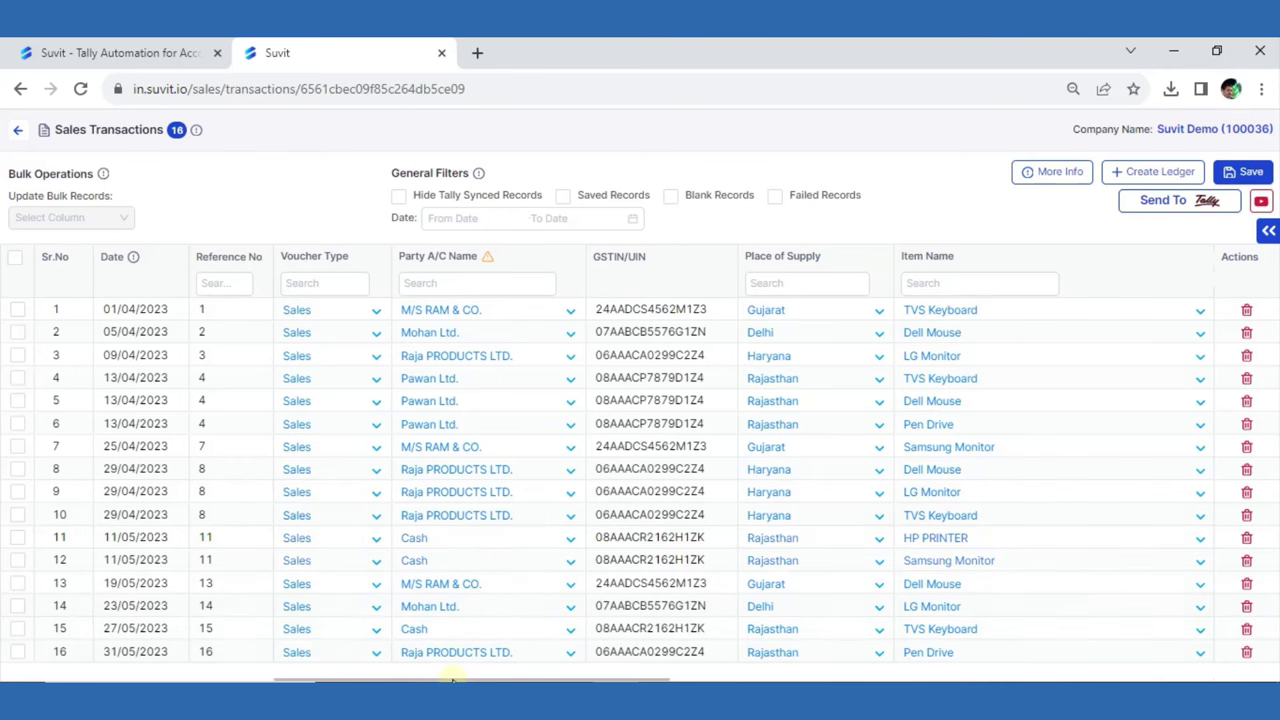
{"action": "scroll", "coordinate": [452, 680], "scroll_direction": "right", "scroll_amount": 10}
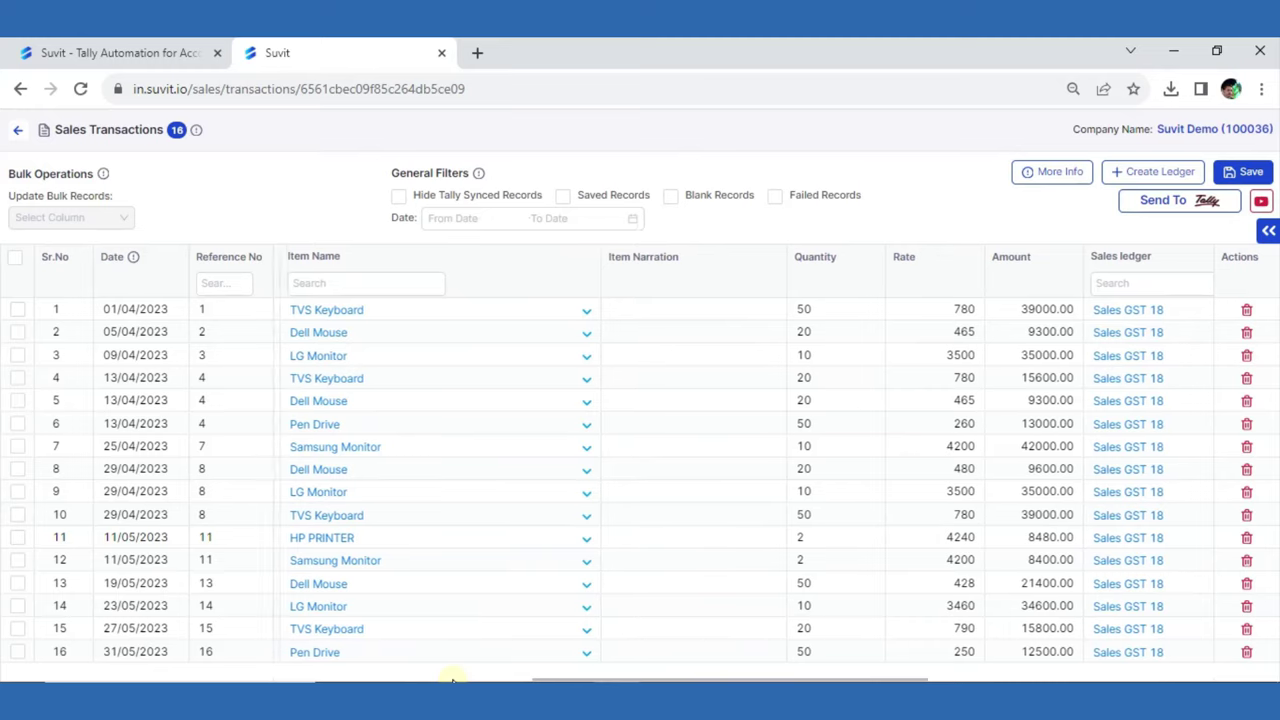
{"action": "scroll", "coordinate": [452, 680], "scroll_direction": "right", "scroll_amount": 2}
{"action": "scroll", "coordinate": [452, 680], "scroll_direction": "right", "scroll_amount": 3}
{"action": "scroll", "coordinate": [452, 680], "scroll_direction": "right", "scroll_amount": 3}
{"action": "scroll", "coordinate": [452, 680], "scroll_direction": "right", "scroll_amount": 3}
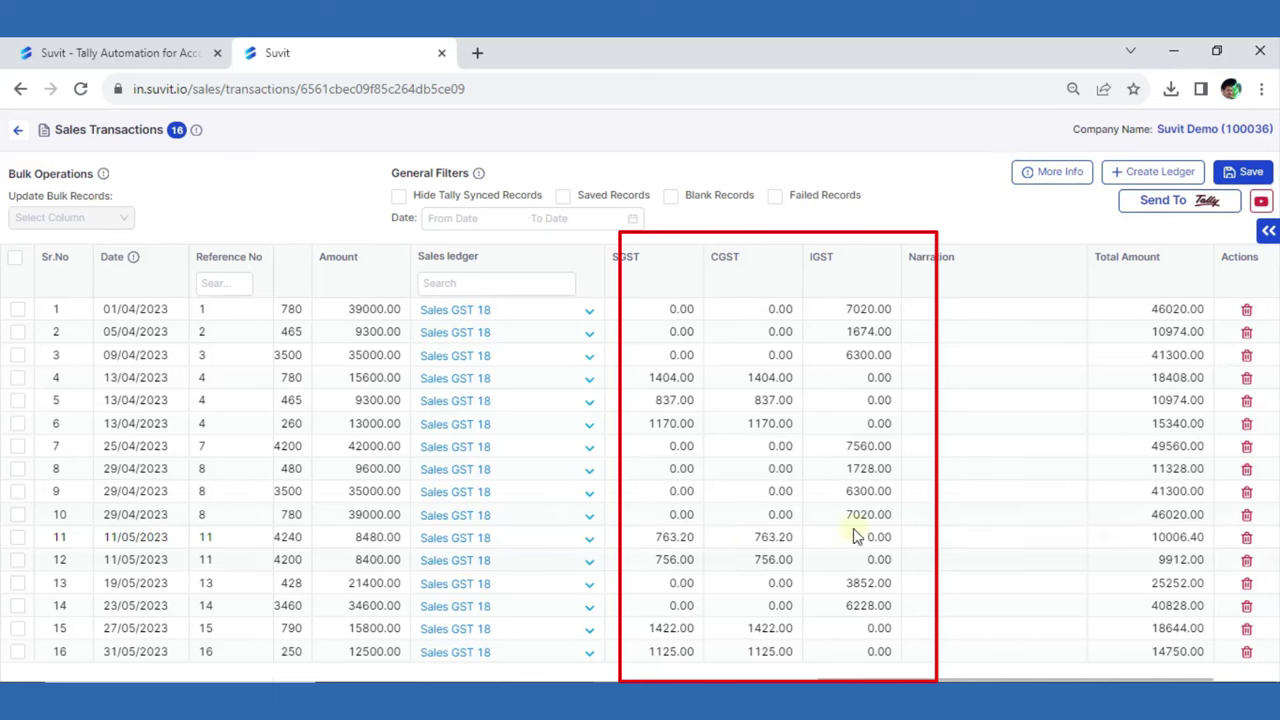
{"action": "left_click_drag", "start_coordinate": [923, 677], "coordinate": [1000, 676]}
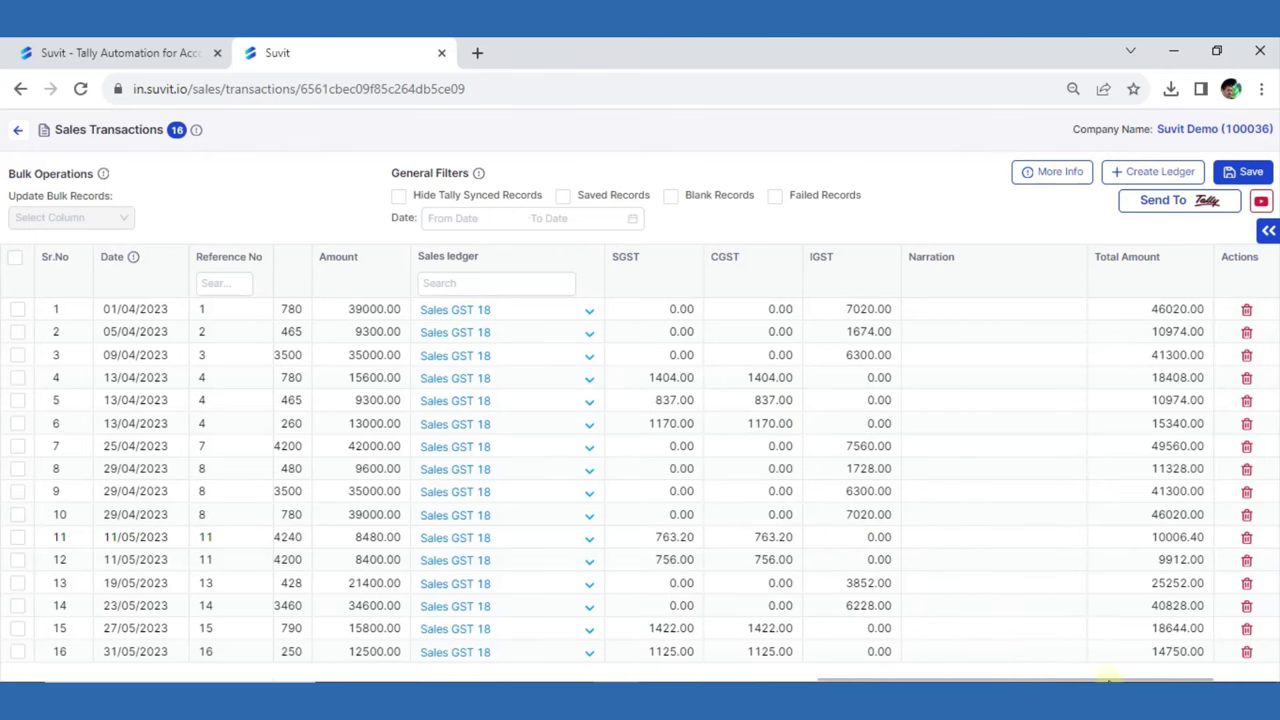
{"action": "left_click_drag", "start_coordinate": [1000, 676], "coordinate": [590, 652]}
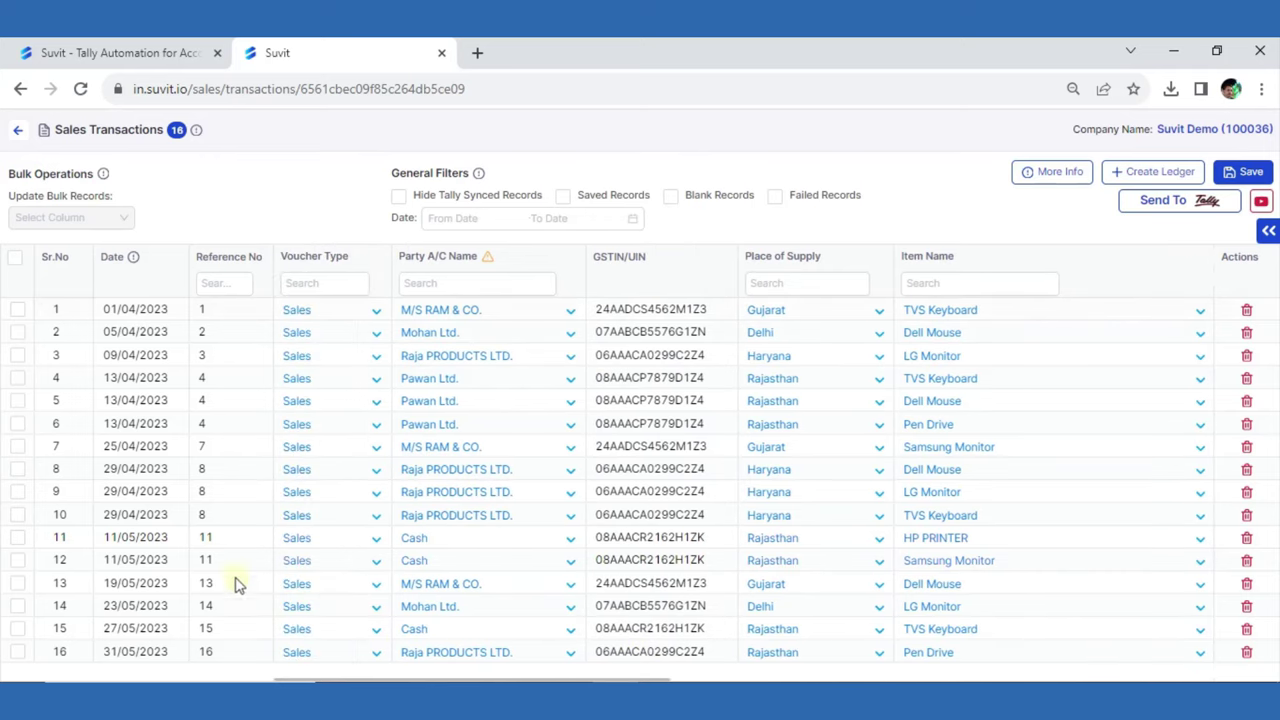
Select all 16 sales transactions, save them, and confirm sending them to Tally
{"action": "left_click", "coordinate": [13, 257]}
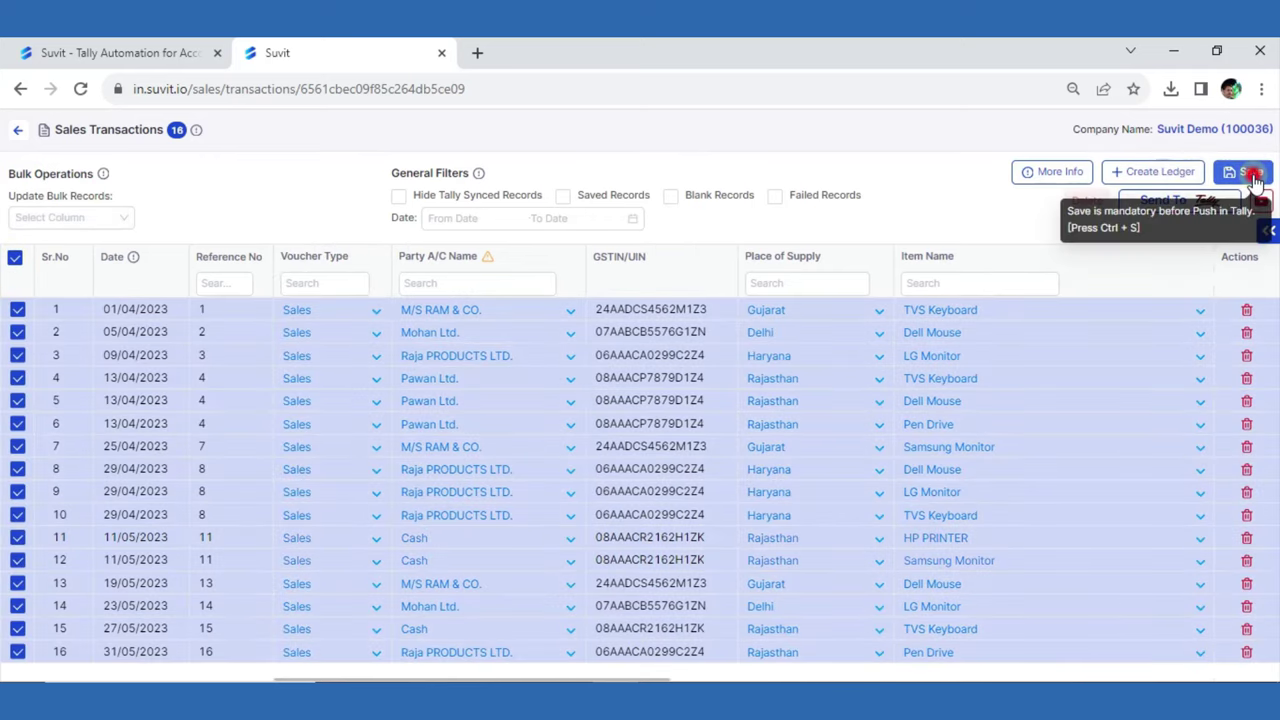
{"action": "left_click", "coordinate": [1242, 174]}
{"action": "left_click", "coordinate": [1172, 203]}
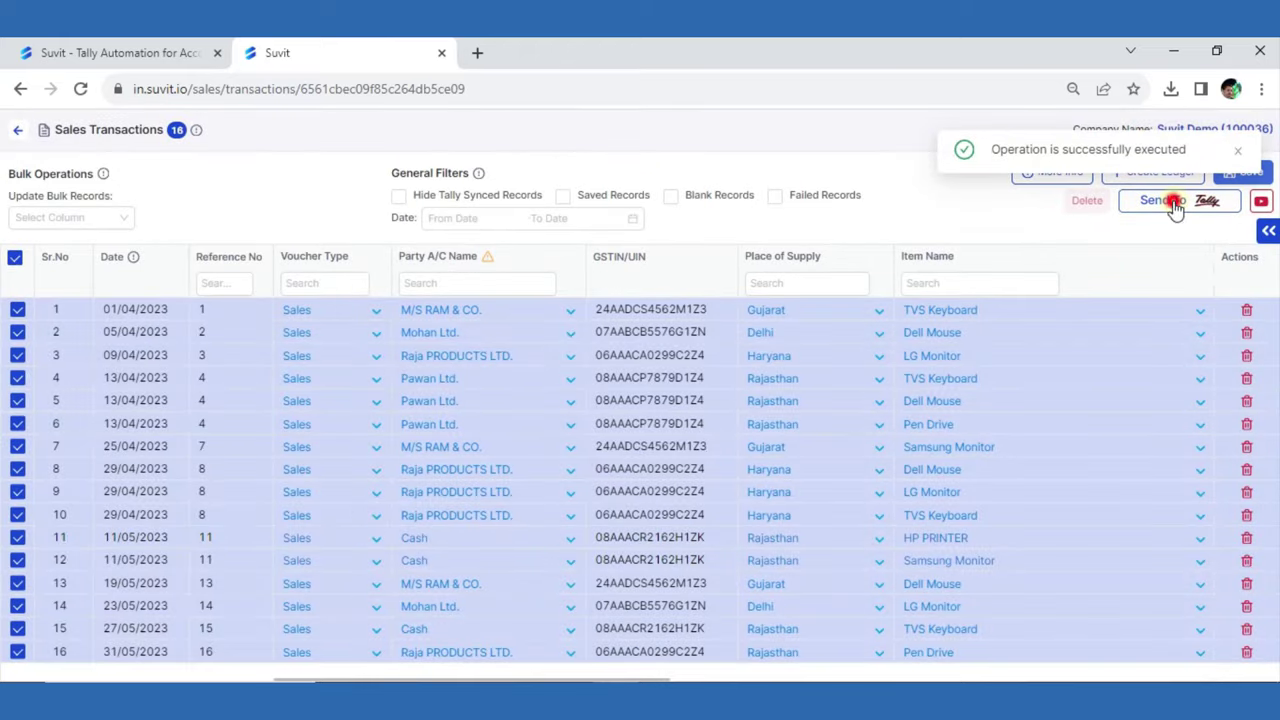
{"action": "left_click", "coordinate": [800, 270]}
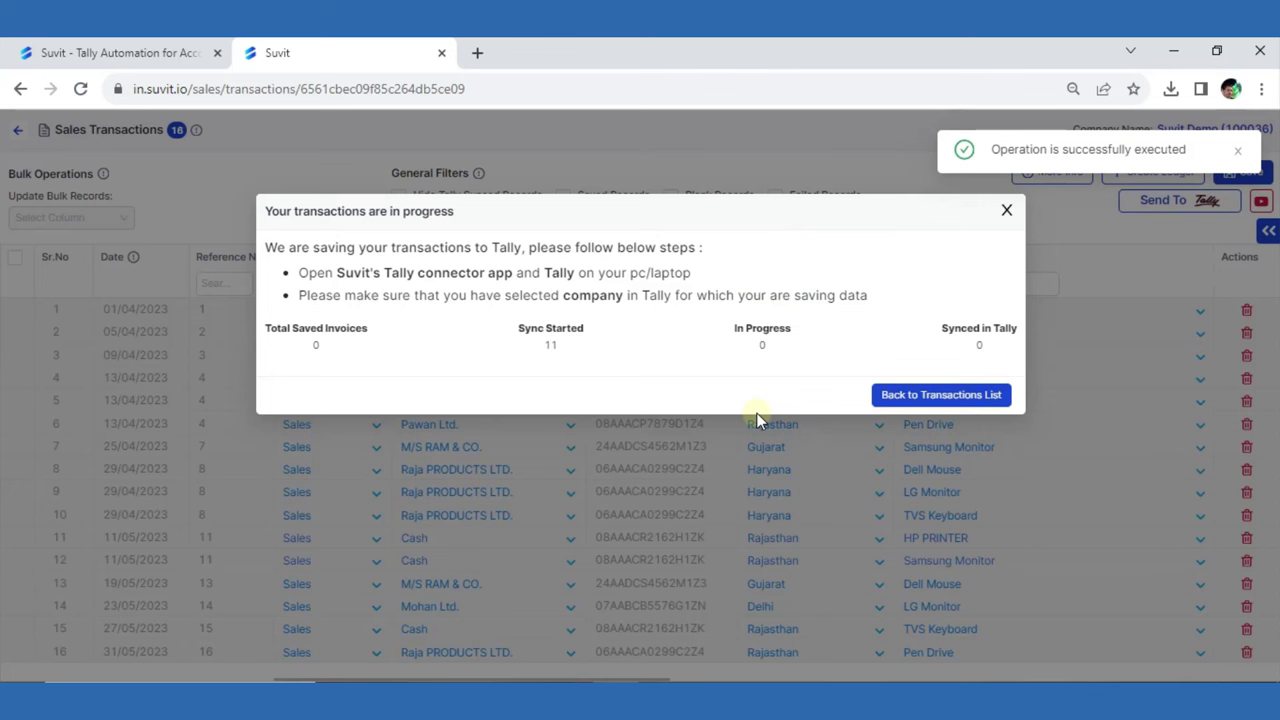
Acknowledge the desktop connector's data-process-completed message and hide the connector
{"action": "left_click", "coordinate": [840, 620]}
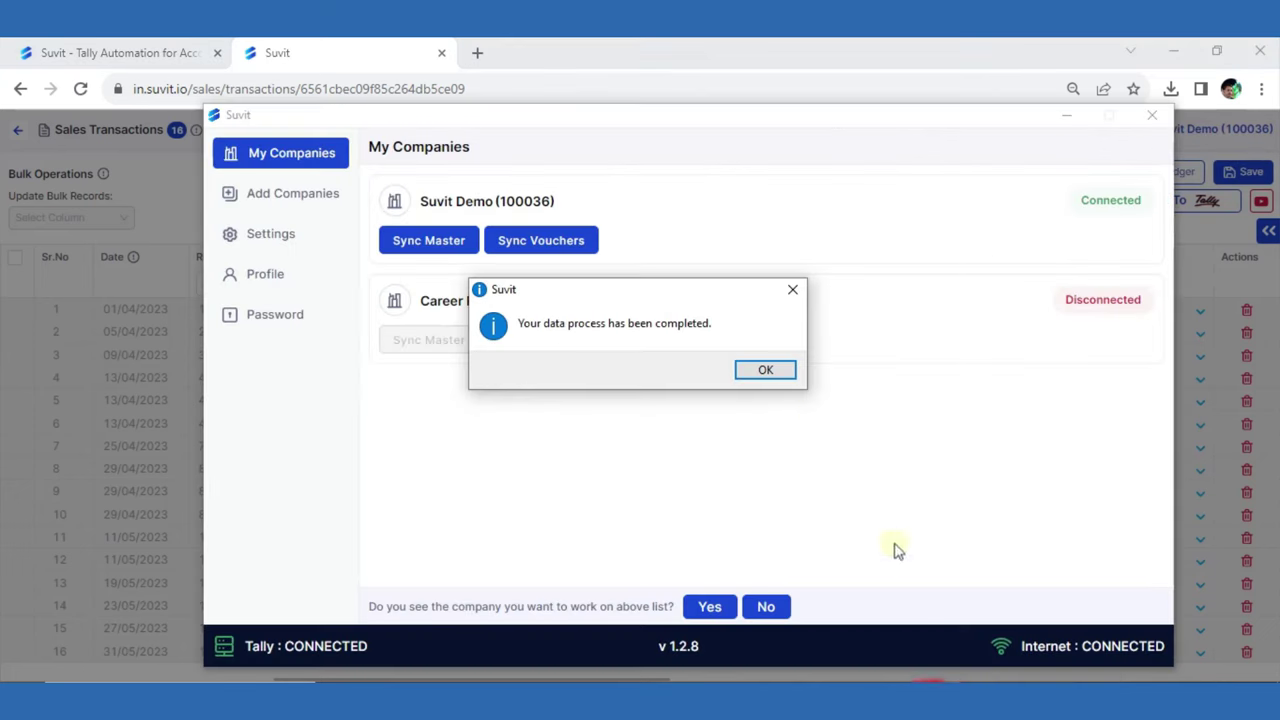
{"action": "left_click", "coordinate": [766, 370]}
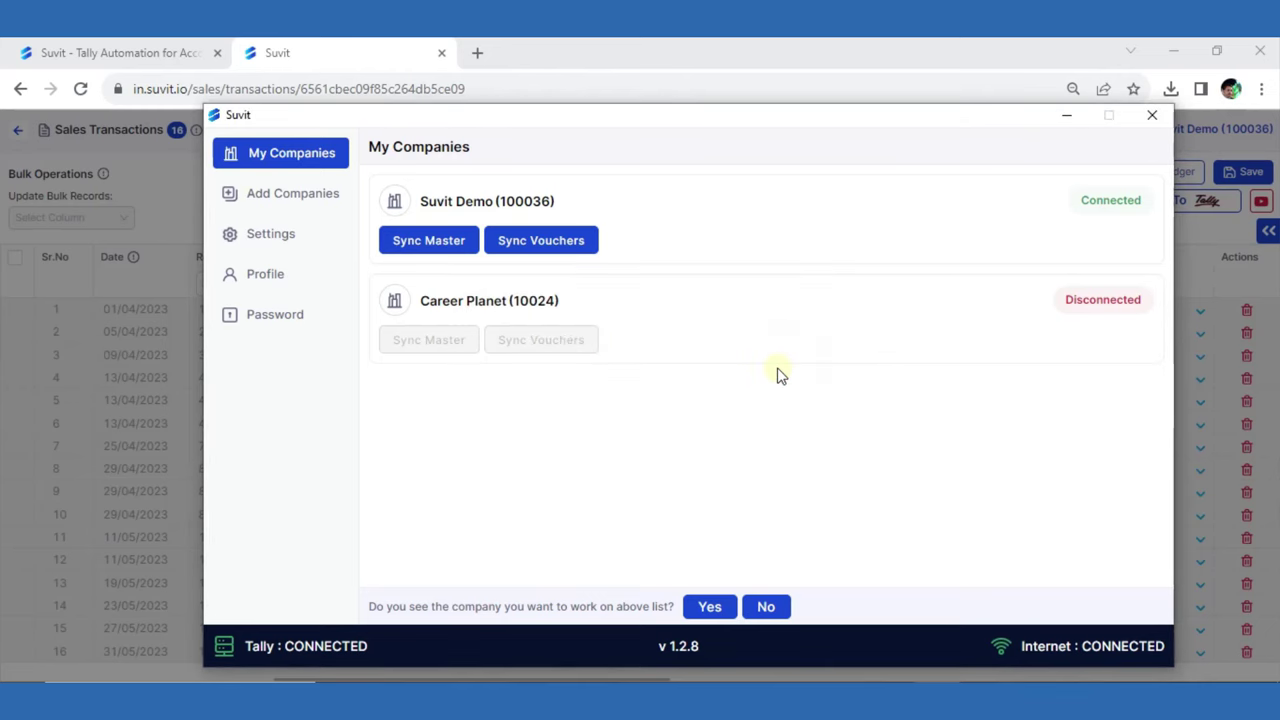
{"action": "left_click", "coordinate": [1066, 115]}
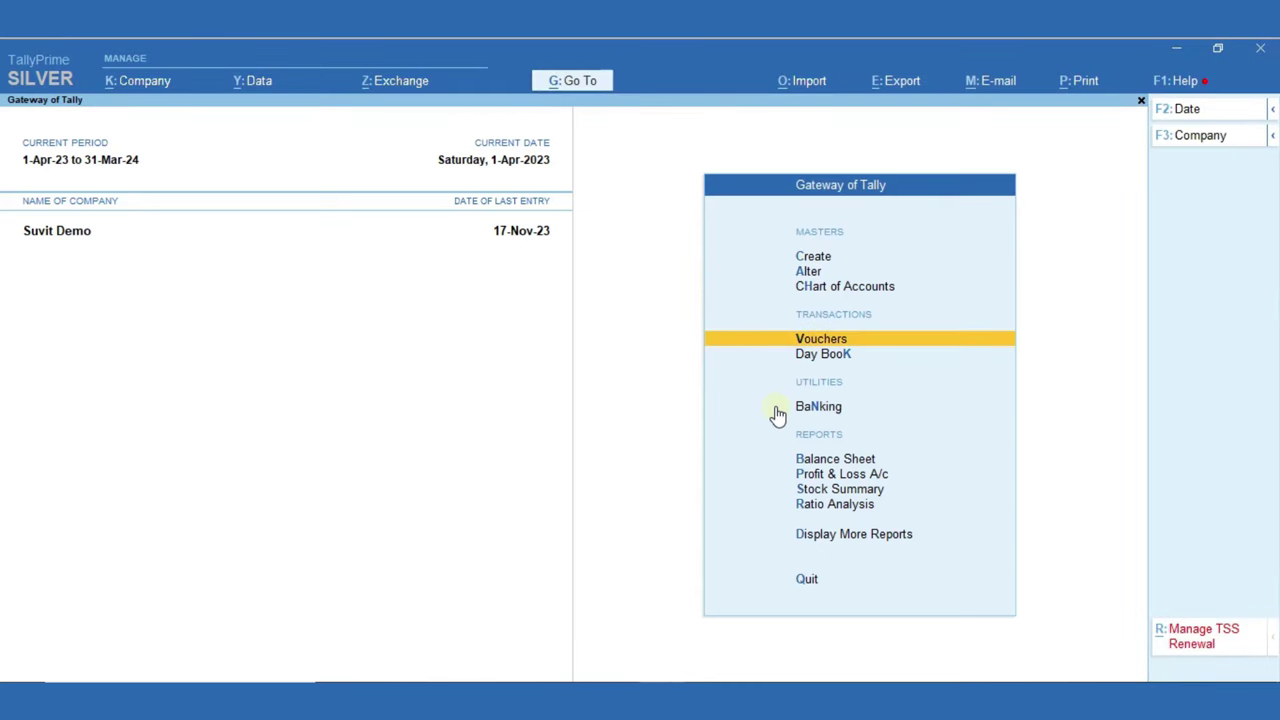
{"action": "key", "text": "Down"}
{"action": "key", "text": "Down"}
{"action": "key", "text": "Down"}
{"action": "key", "text": "Down"}
{"action": "key", "text": "Down"}
{"action": "key", "text": "Down"}
{"action": "key", "text": "Down"}
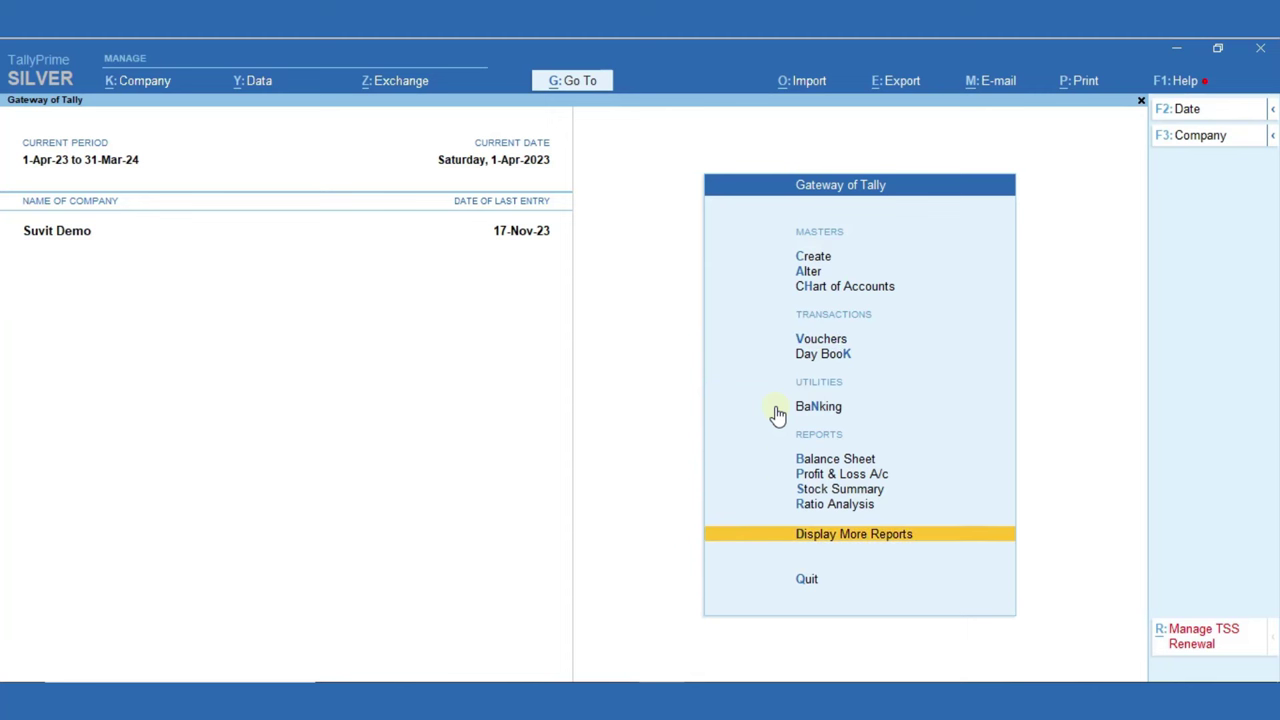
{"action": "key", "text": "Return"}
{"action": "key", "text": "Down"}
{"action": "key", "text": "Down"}
{"action": "key", "text": "Down"}
{"action": "key", "text": "Down"}
{"action": "key", "text": "Return"}
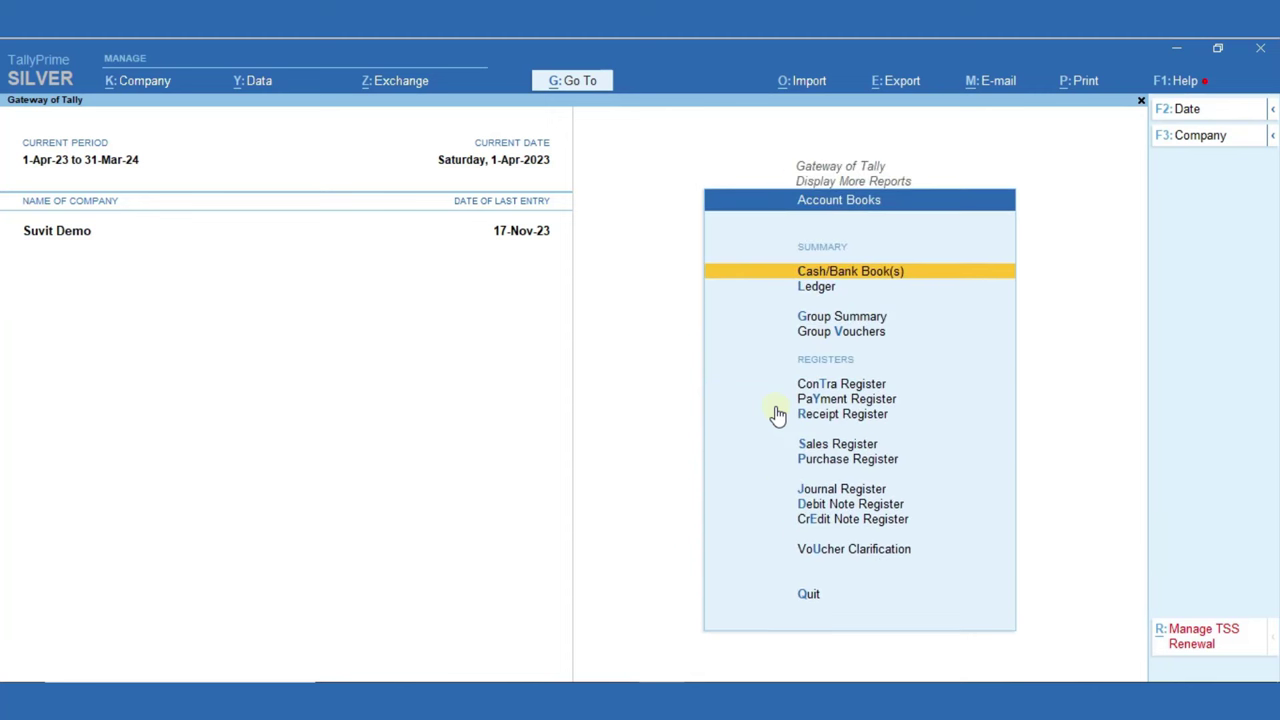
{"action": "key", "text": "Down"}
{"action": "key", "text": "Down"}
{"action": "key", "text": "Down"}
{"action": "key", "text": "Down"}
{"action": "key", "text": "Down"}
{"action": "key", "text": "Down"}
{"action": "key", "text": "Down"}
{"action": "key", "text": "Return"}
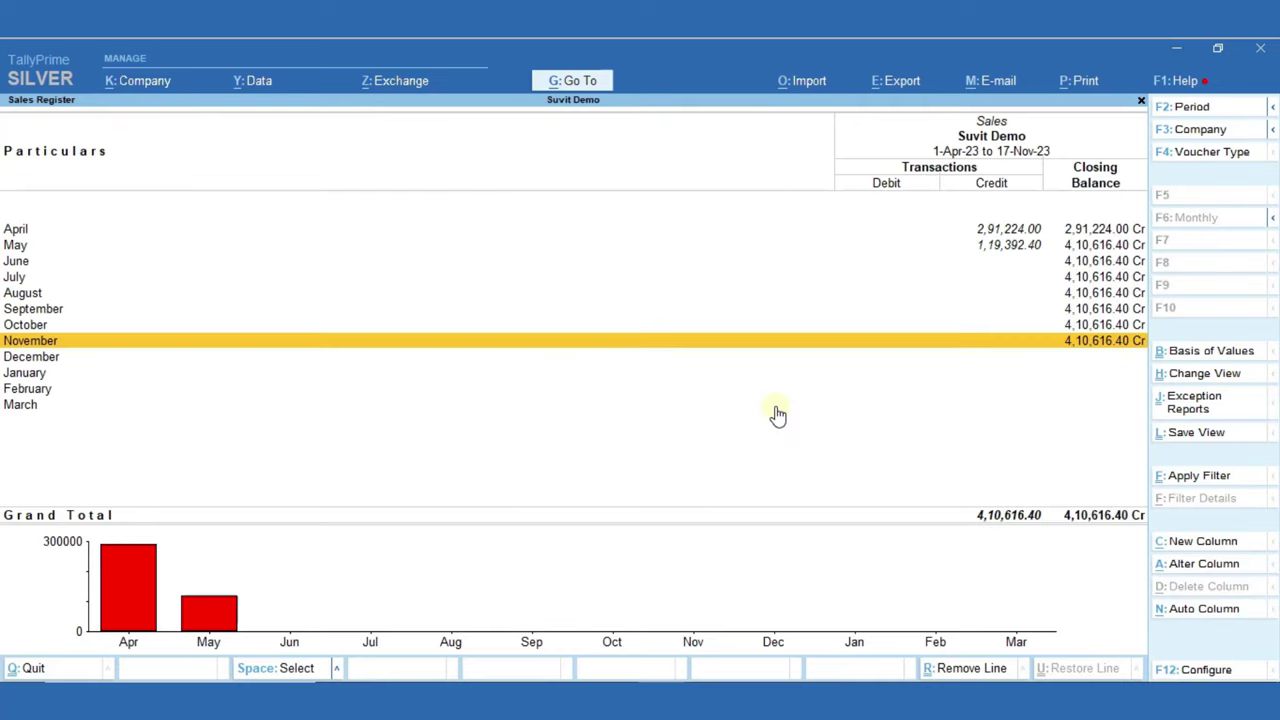
{"action": "key", "text": "Up"}
{"action": "key", "text": "Up"}
{"action": "key", "text": "Up"}
{"action": "key", "text": "Up"}
{"action": "key", "text": "Up"}
{"action": "key", "text": "Up"}
{"action": "key", "text": "Up"}
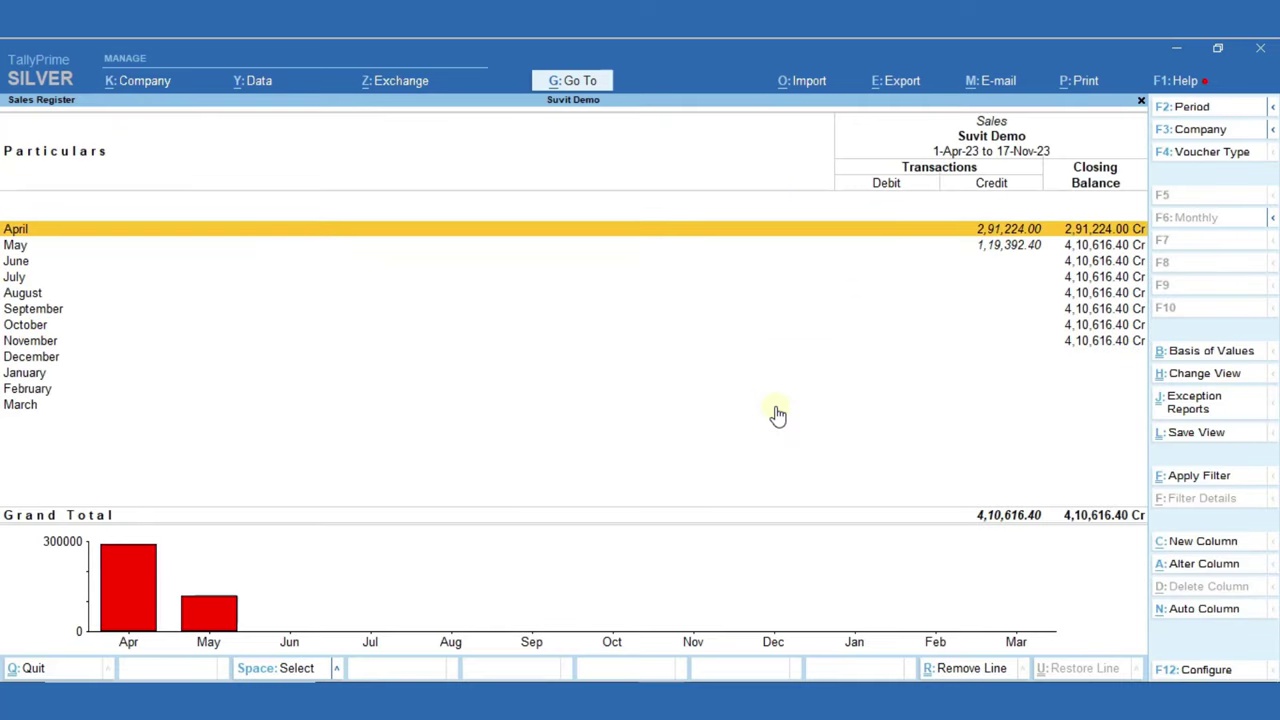
{"action": "key", "text": "Down"}
{"action": "key", "text": "Up"}
{"action": "key", "text": "Return"}
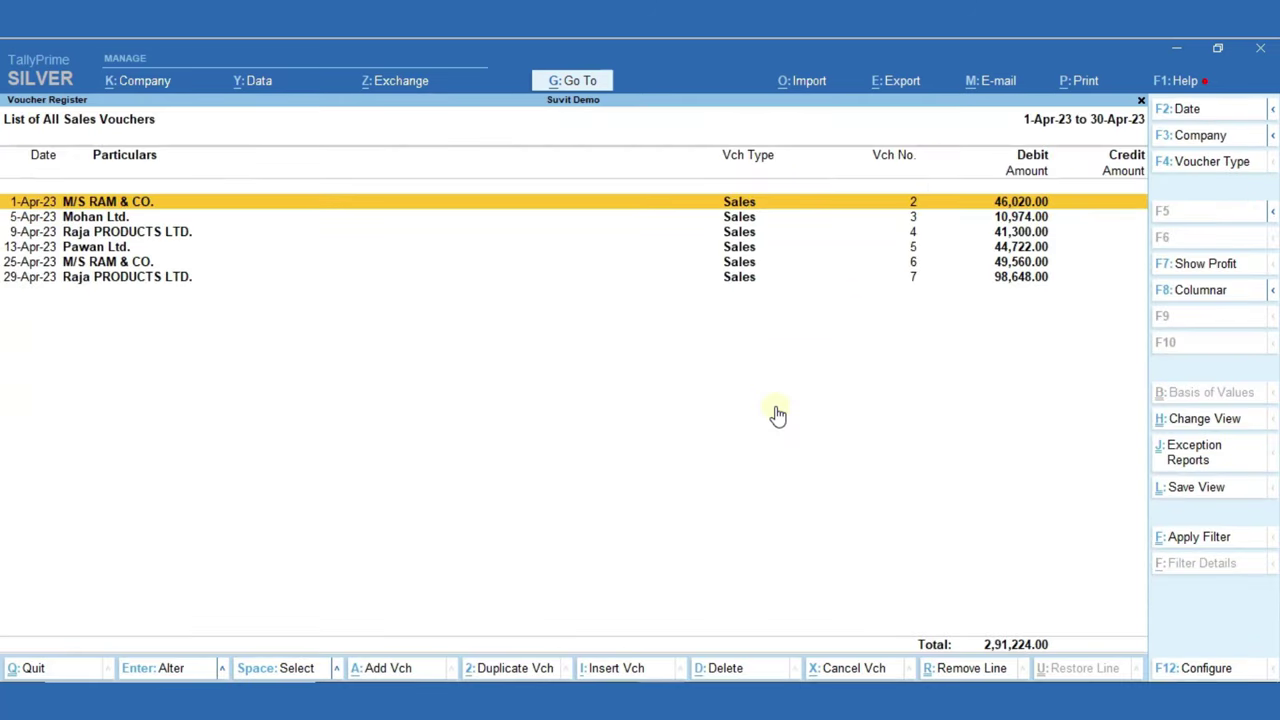
{"action": "key", "text": "Down"}
{"action": "key", "text": "Down"}
{"action": "key", "text": "Down"}
{"action": "key", "text": "Down"}
{"action": "key", "text": "Down"}
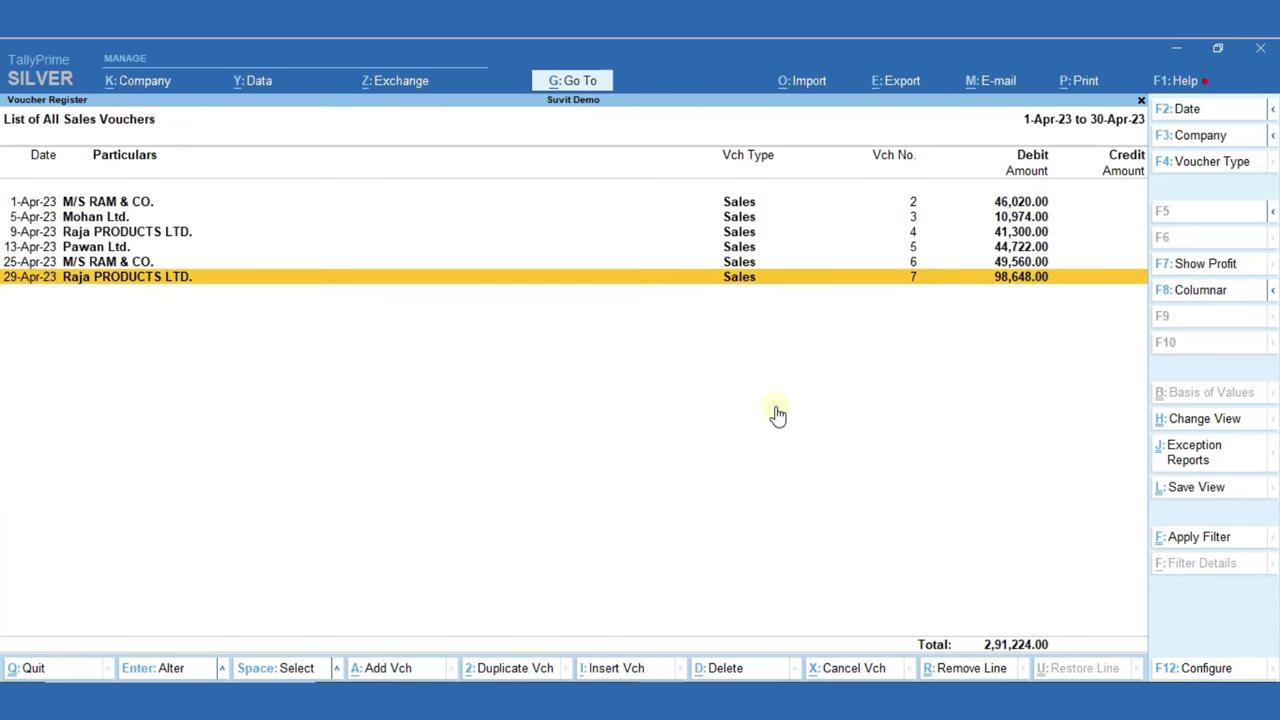
{"action": "key", "text": "Up"}
{"action": "key", "text": "Up"}
{"action": "key", "text": "Up"}
{"action": "key", "text": "Up"}
{"action": "key", "text": "Up"}
{"action": "key", "text": "Return"}
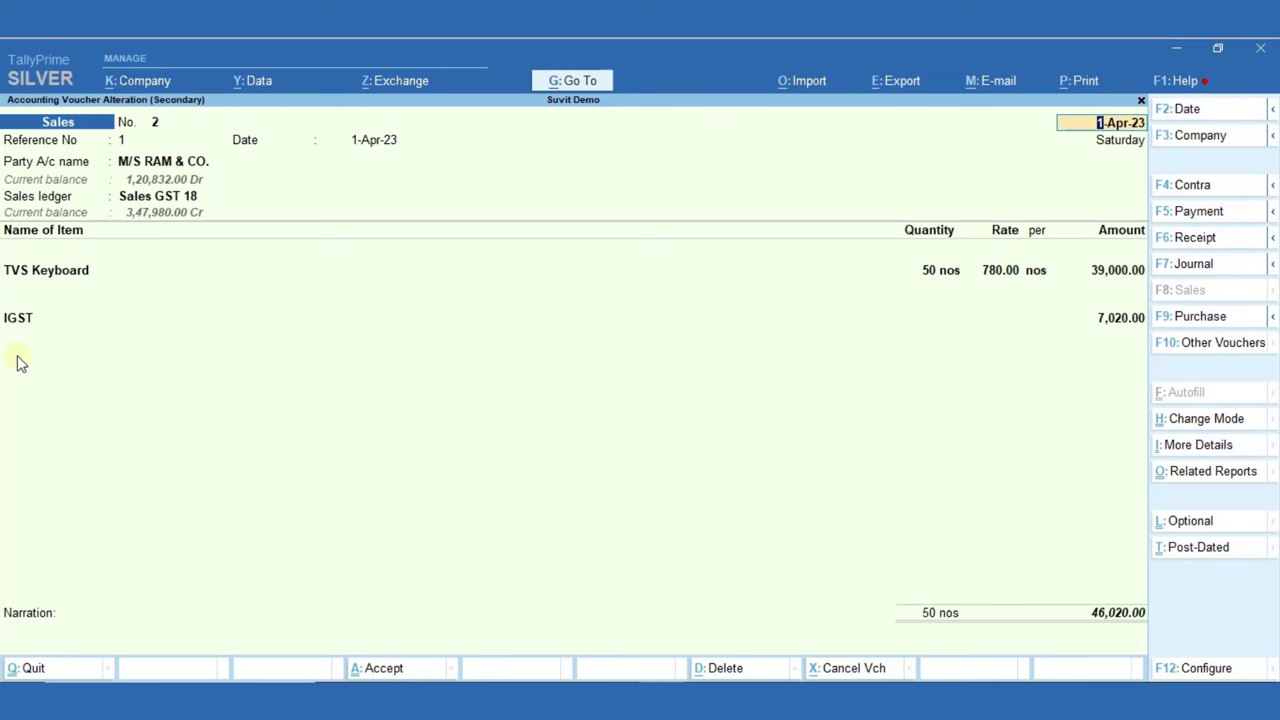
{"action": "key", "text": "Page_Down"}
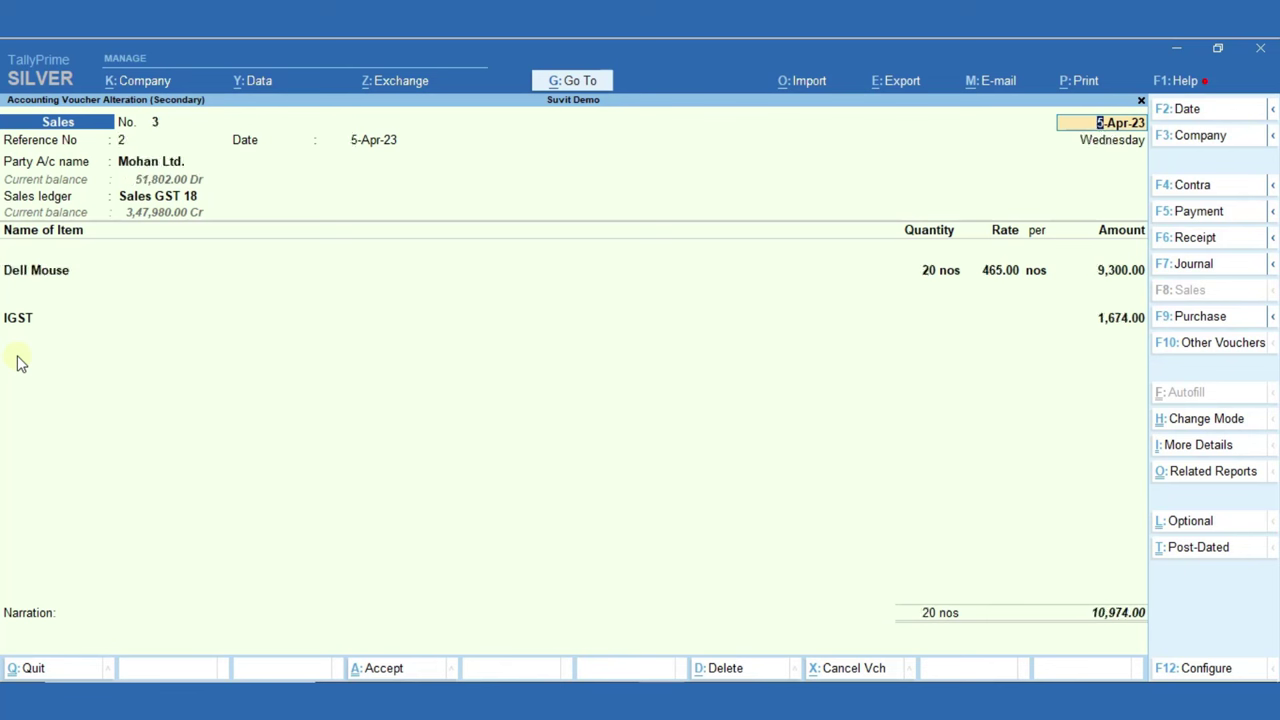
{"action": "key", "text": "Page_Down"}
{"action": "key", "text": "Page_Down"}
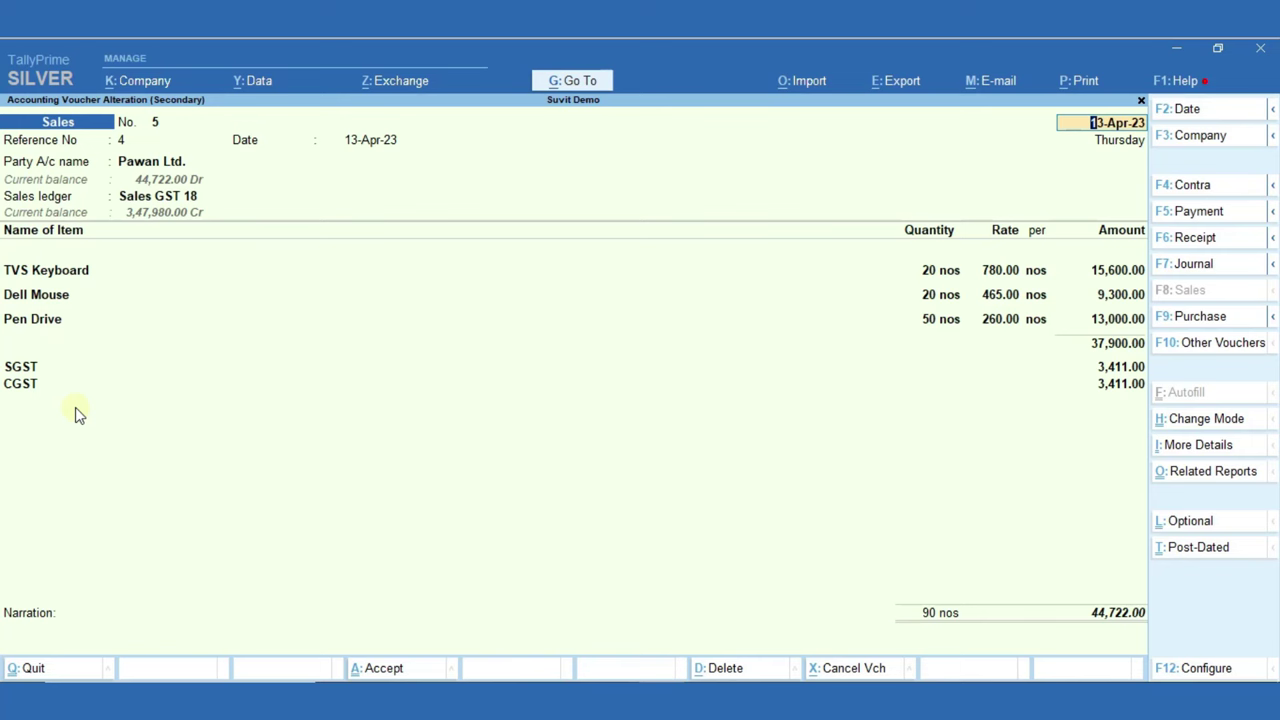
{"action": "key", "text": "BackSpace"}
{"action": "key", "text": "ctrl+a"}
{"action": "key", "text": "Return"}
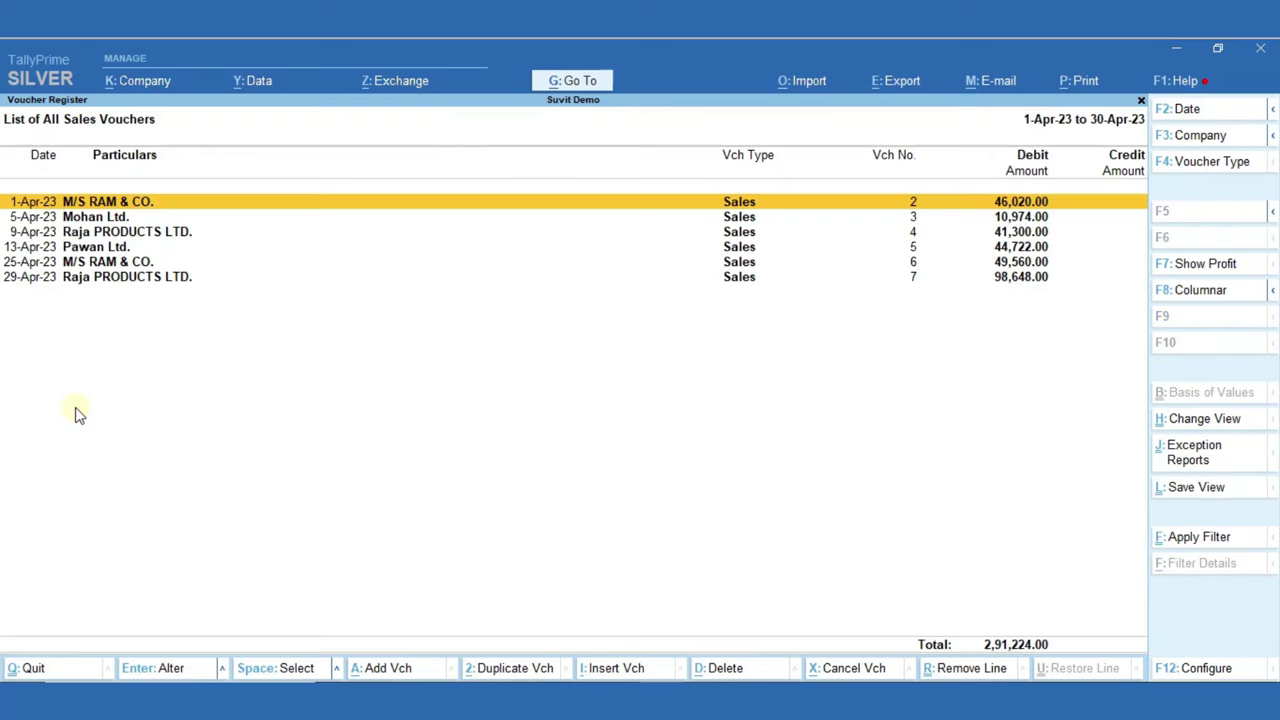
{"action": "key", "text": "Escape"}
{"action": "key", "text": "Escape"}
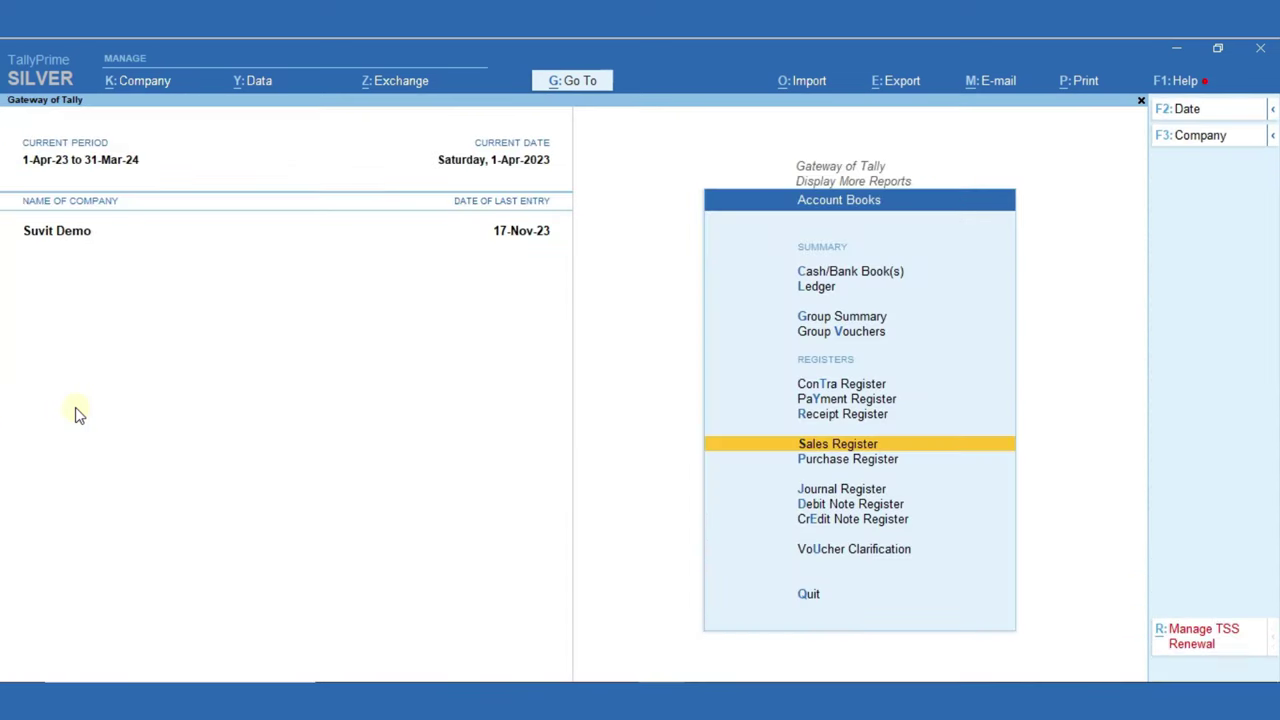
{"action": "key", "text": "Escape"}
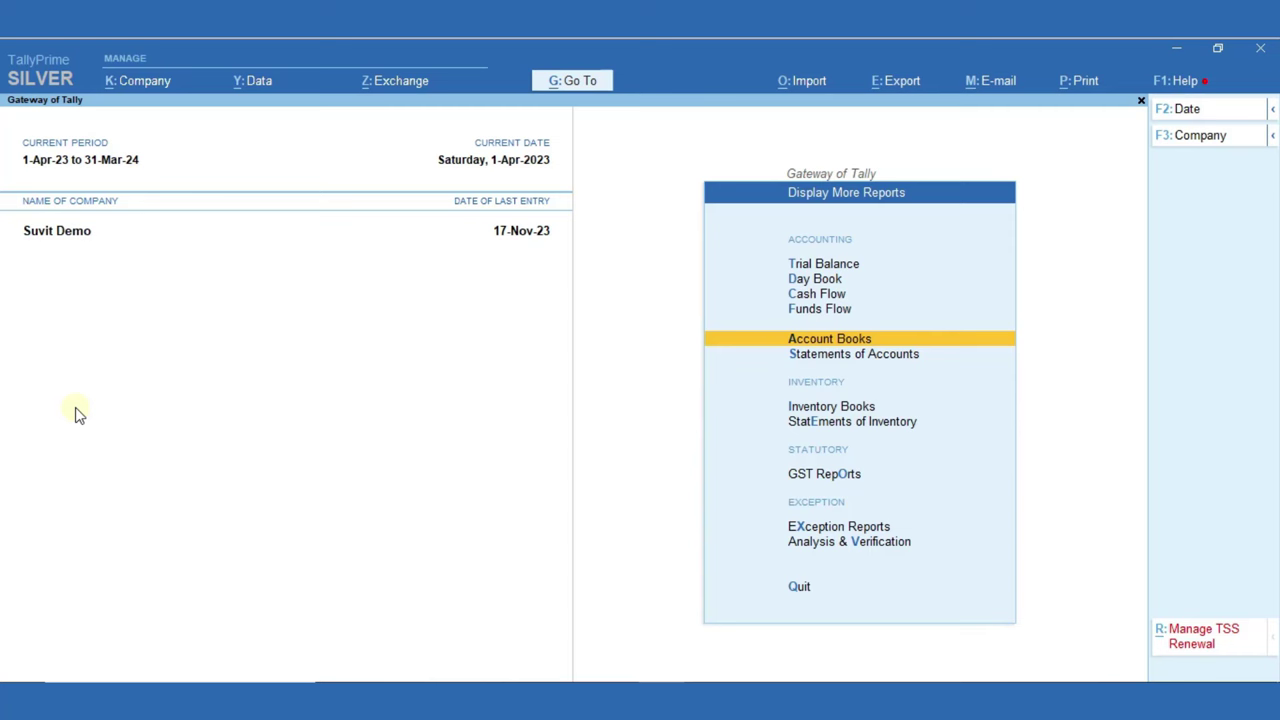
{"action": "key", "text": "Escape"}
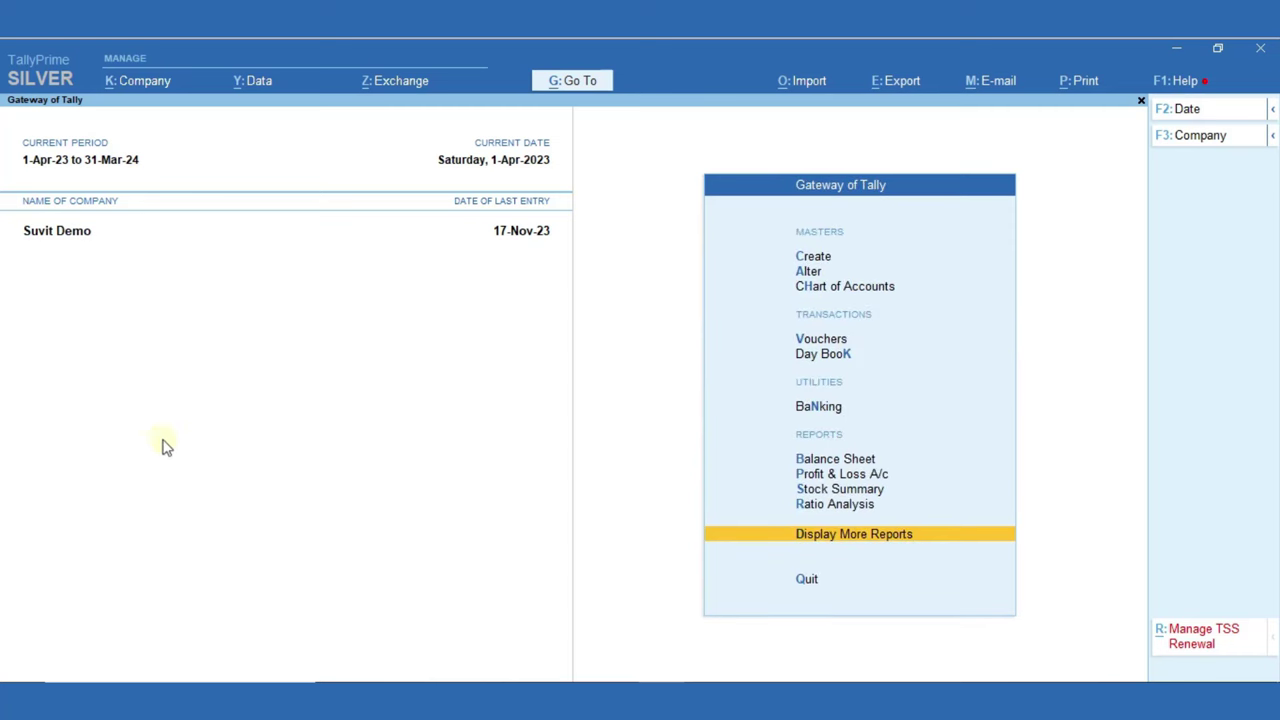
Return to Suvit, back out of Sales Transactions and Map Fields, and browse to Purchase > Excel
{"action": "left_click", "coordinate": [877, 678]}
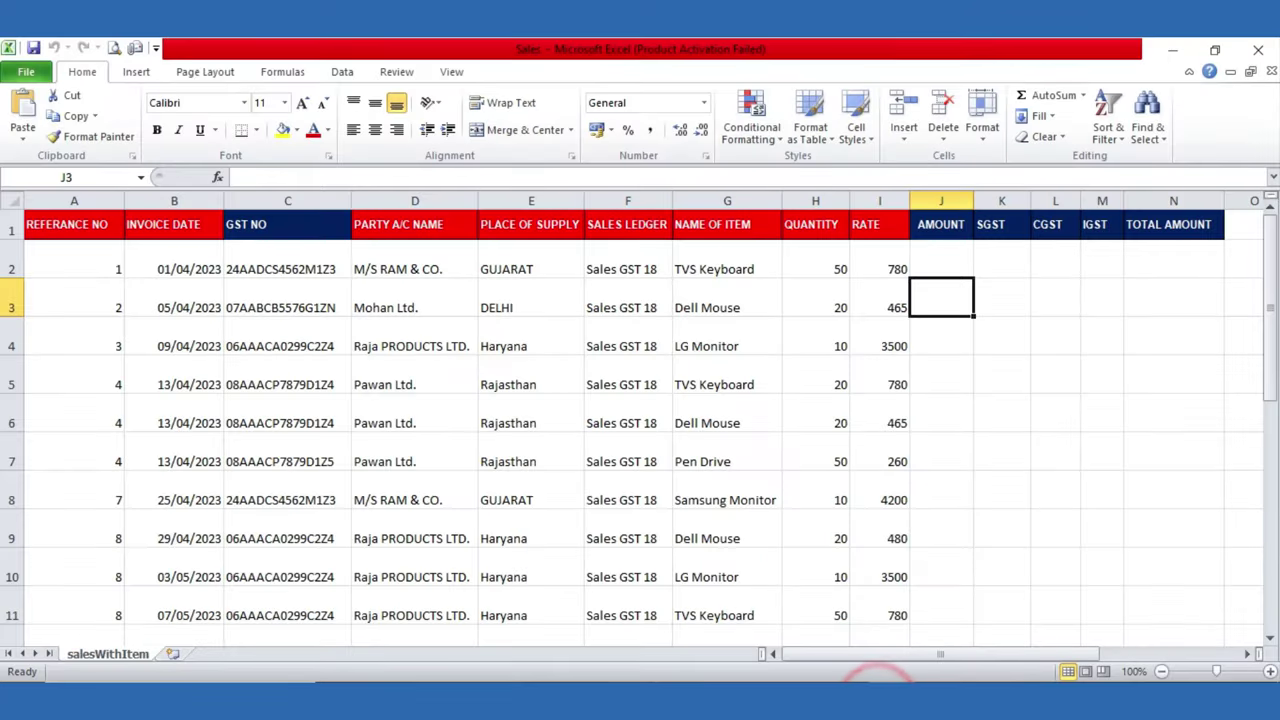
{"action": "key", "text": "alt+Tab"}
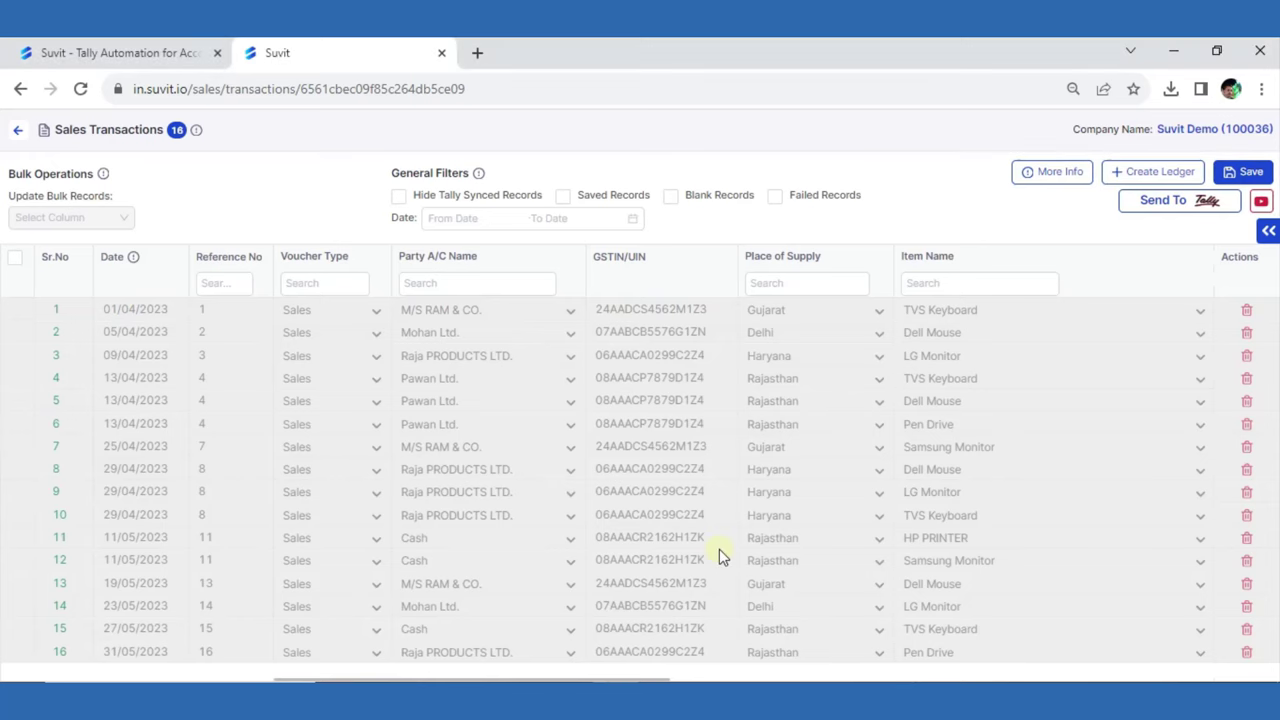
{"action": "left_click", "coordinate": [18, 130]}
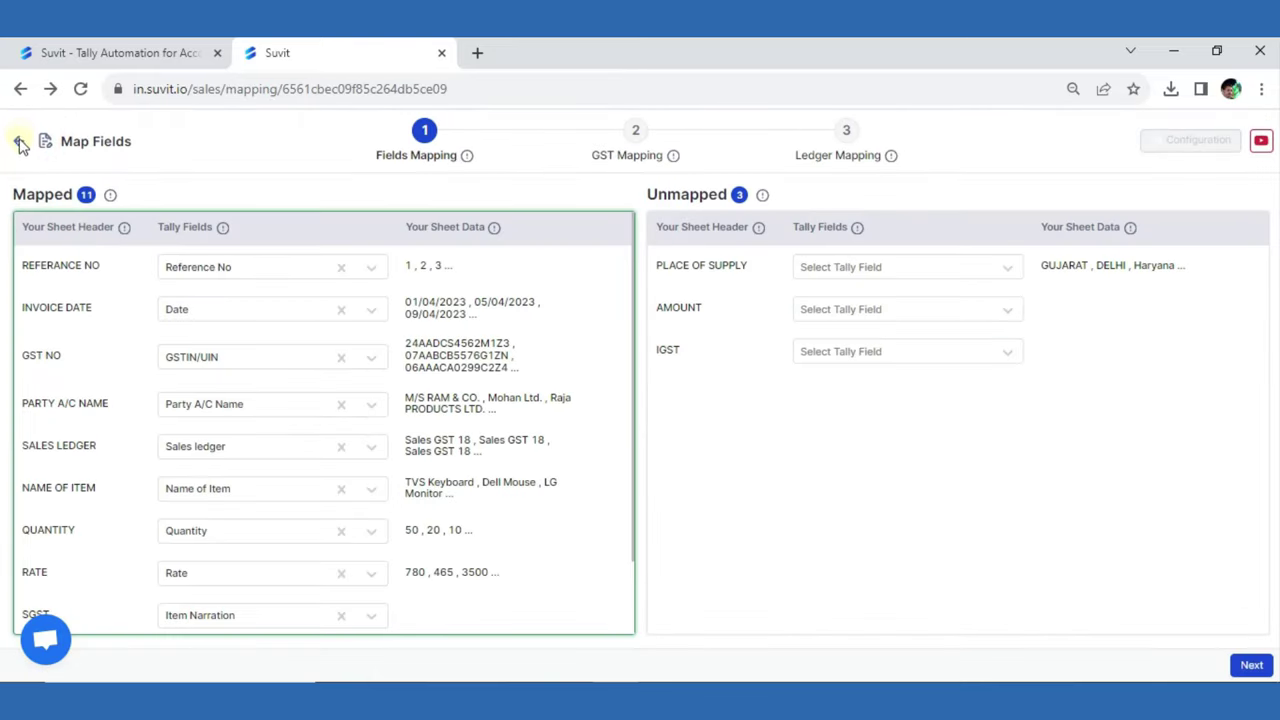
{"action": "left_click", "coordinate": [19, 143]}
{"action": "mouse_move", "coordinate": [40, 396]}
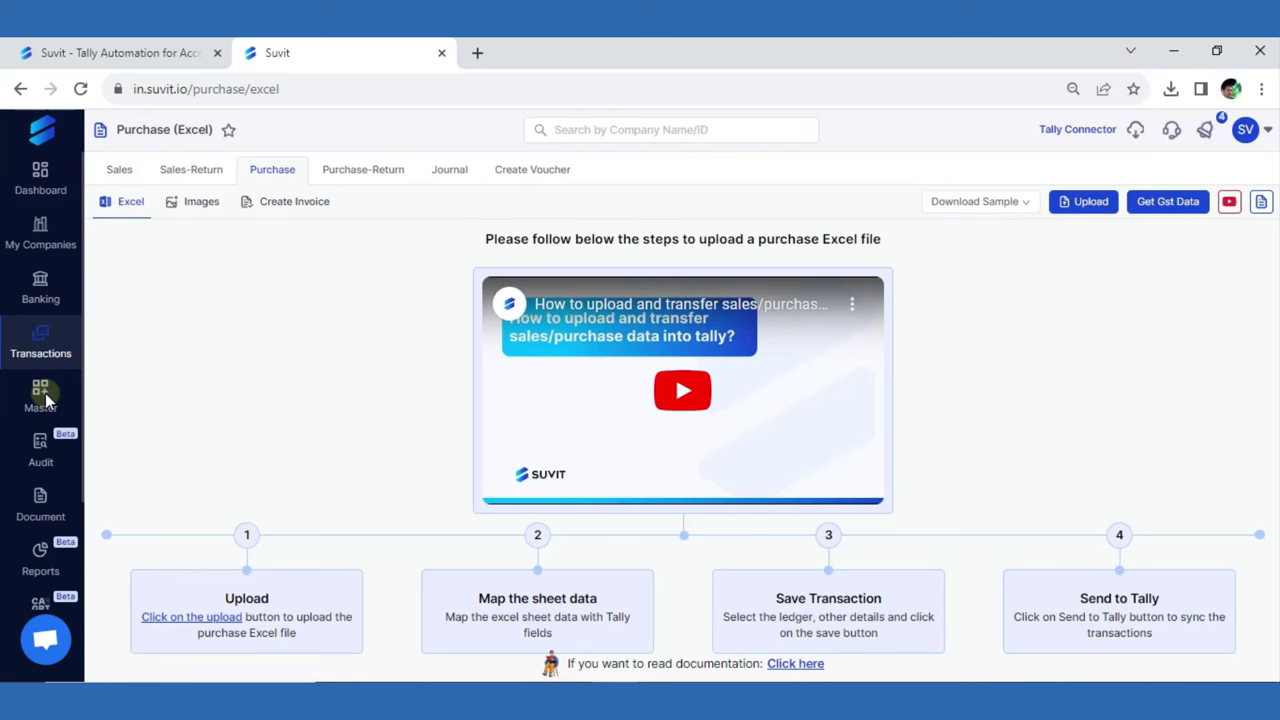
{"action": "key", "text": "Down"}
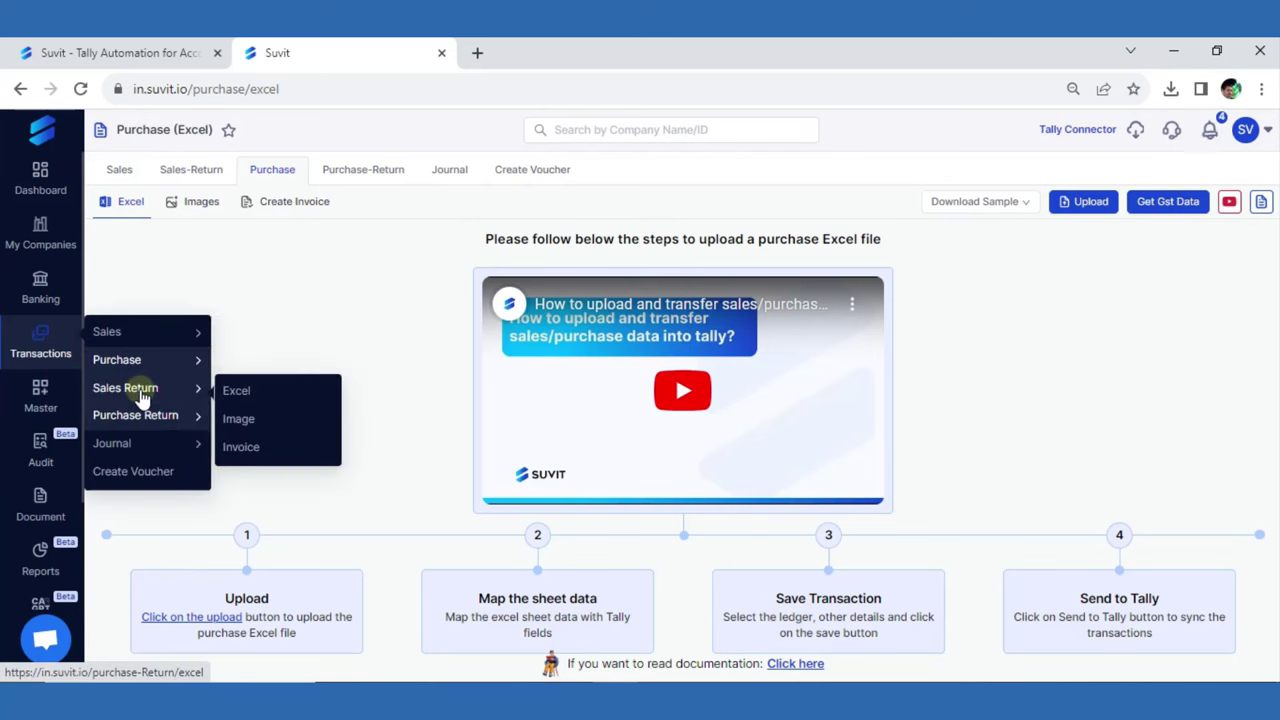
{"action": "key", "text": "Down"}
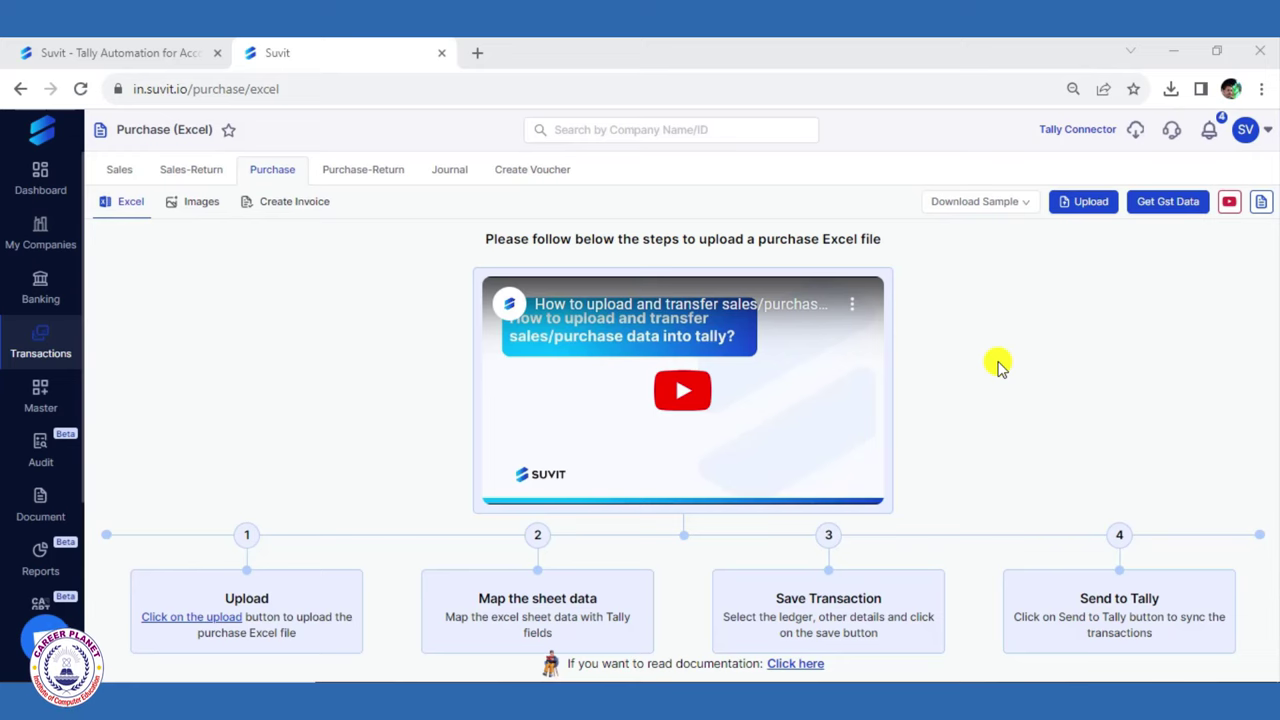
In TallyPrime, open the April GSTR-1 return and view the B2B invoice details
{"action": "key", "text": "alt+Tab"}
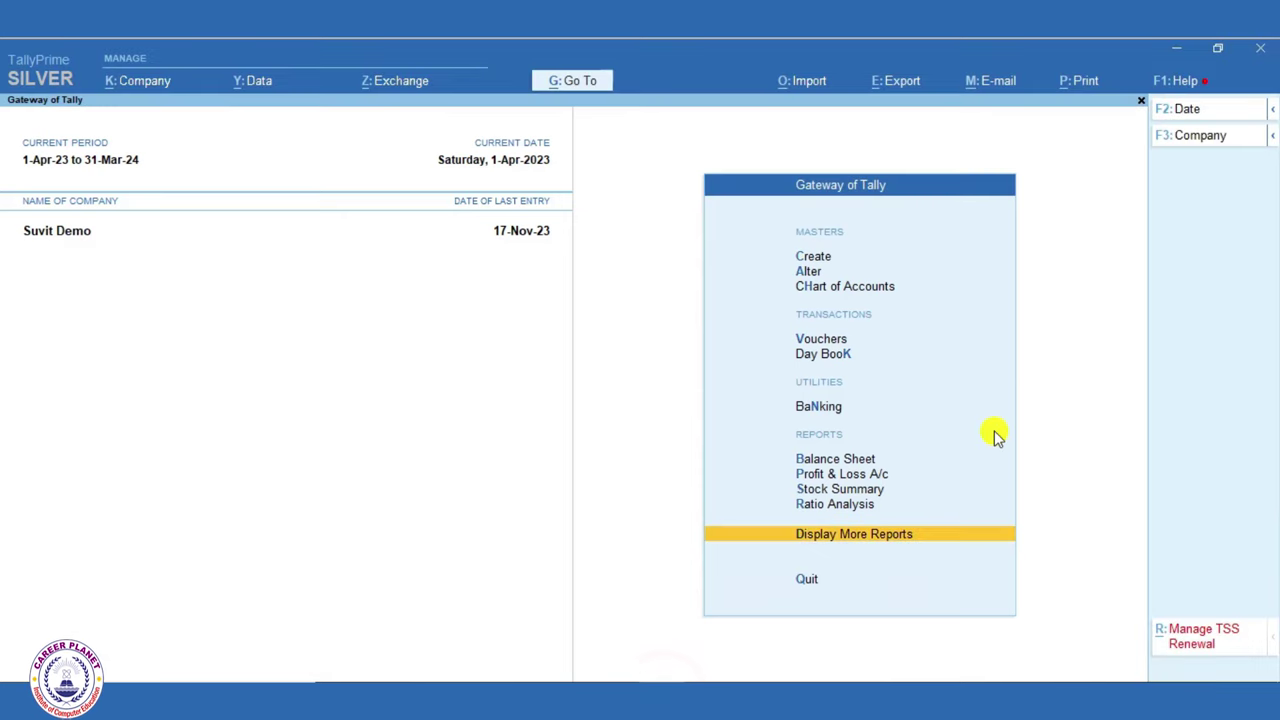
{"action": "key", "text": "Return"}
{"action": "key", "text": "g"}
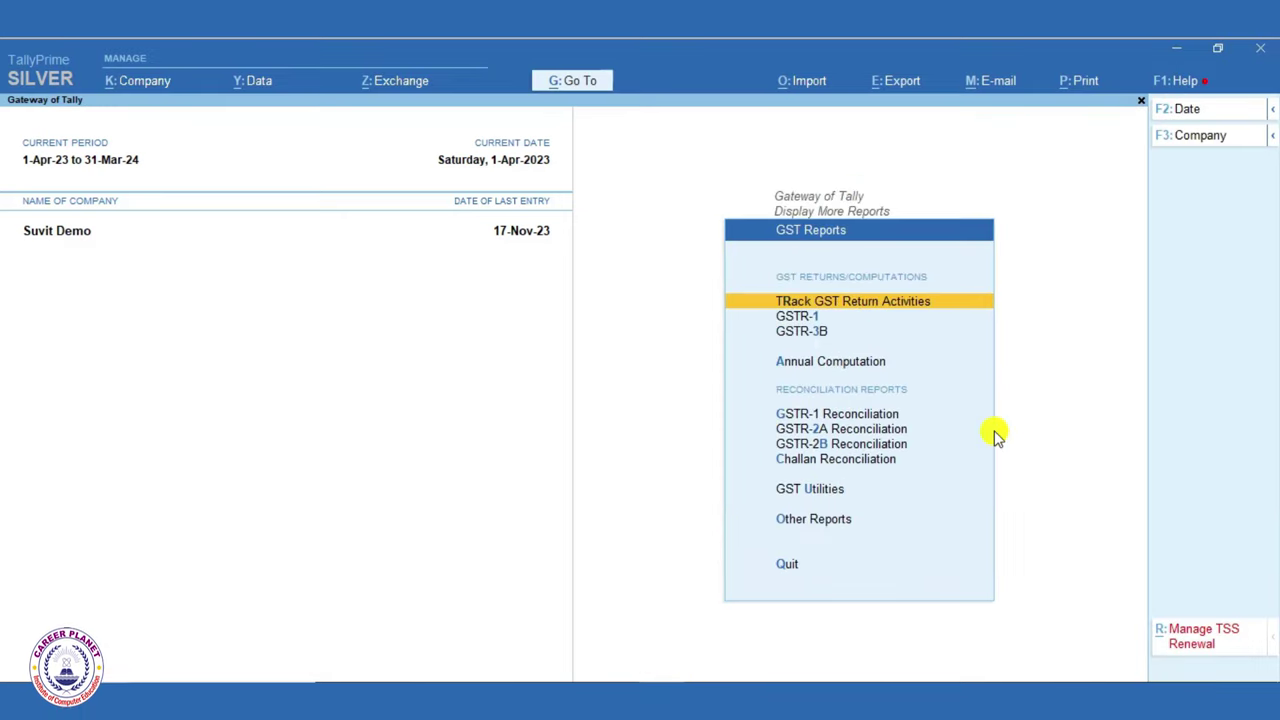
{"action": "key", "text": "Down"}
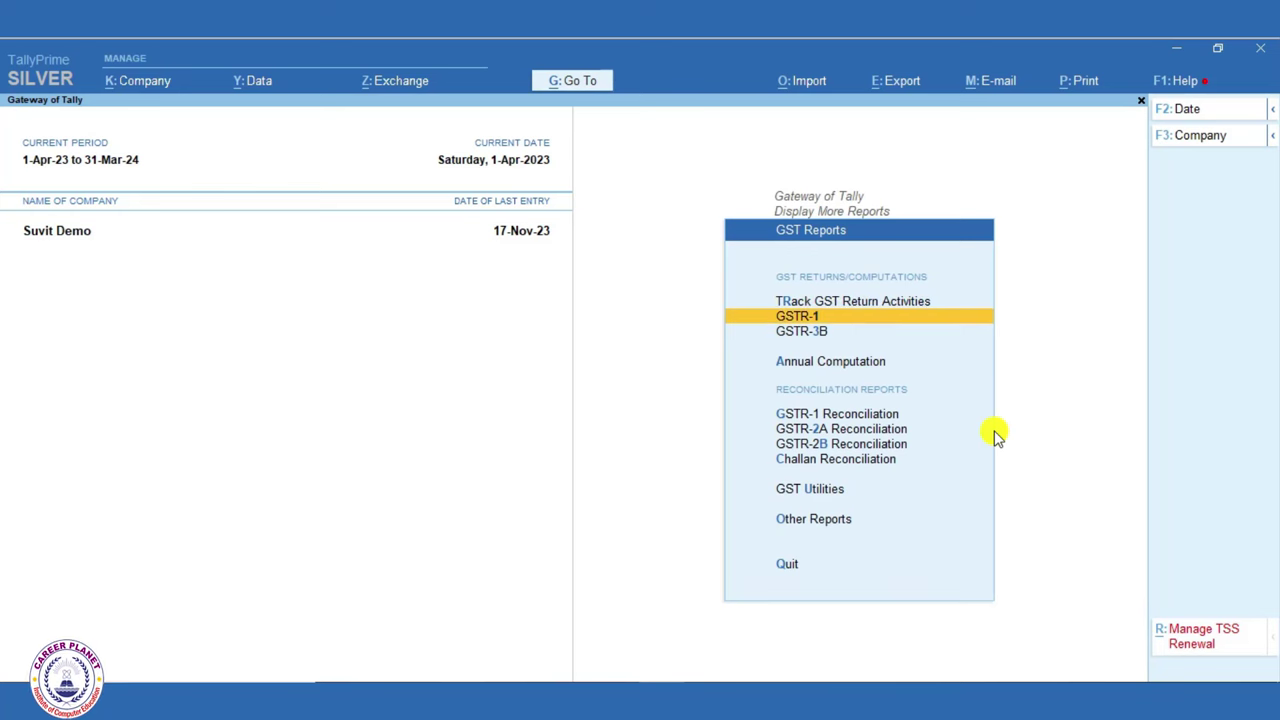
{"action": "key", "text": "Return"}
{"action": "key", "text": "Down"}
{"action": "key", "text": "Down"}
{"action": "key", "text": "Down"}
{"action": "key", "text": "Down"}
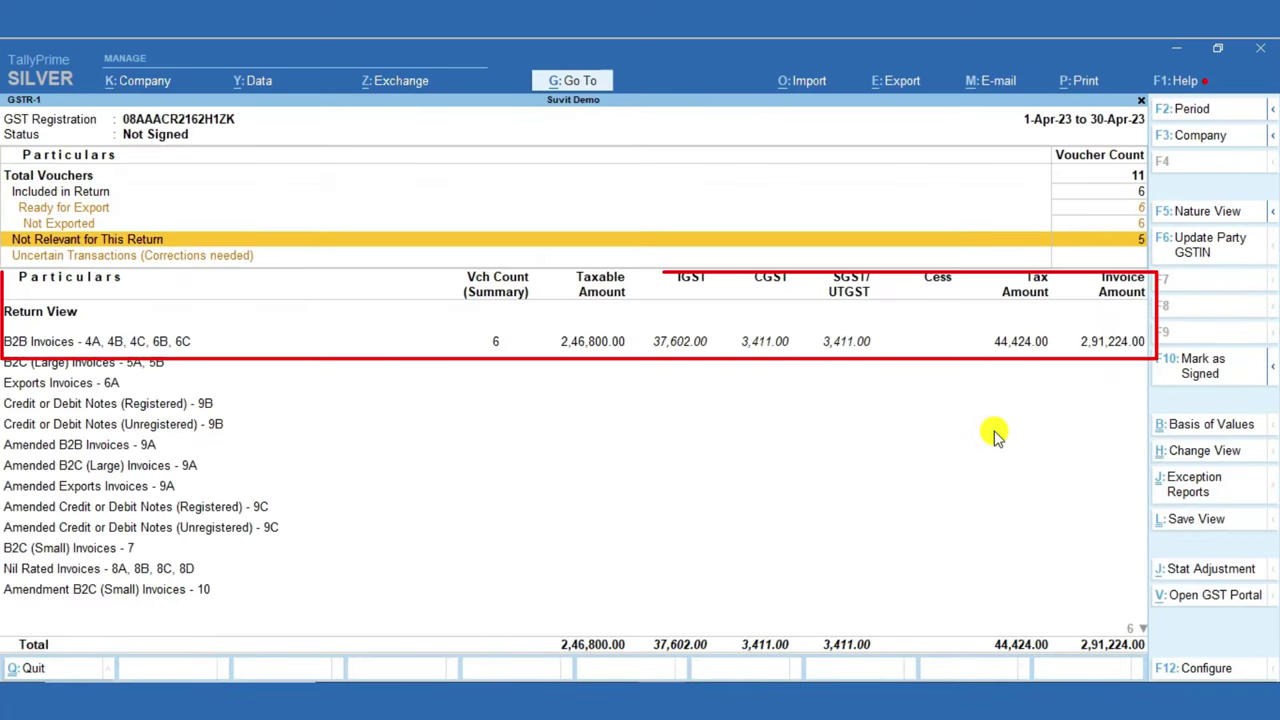
{"action": "key", "text": "Down"}
{"action": "key", "text": "Down"}
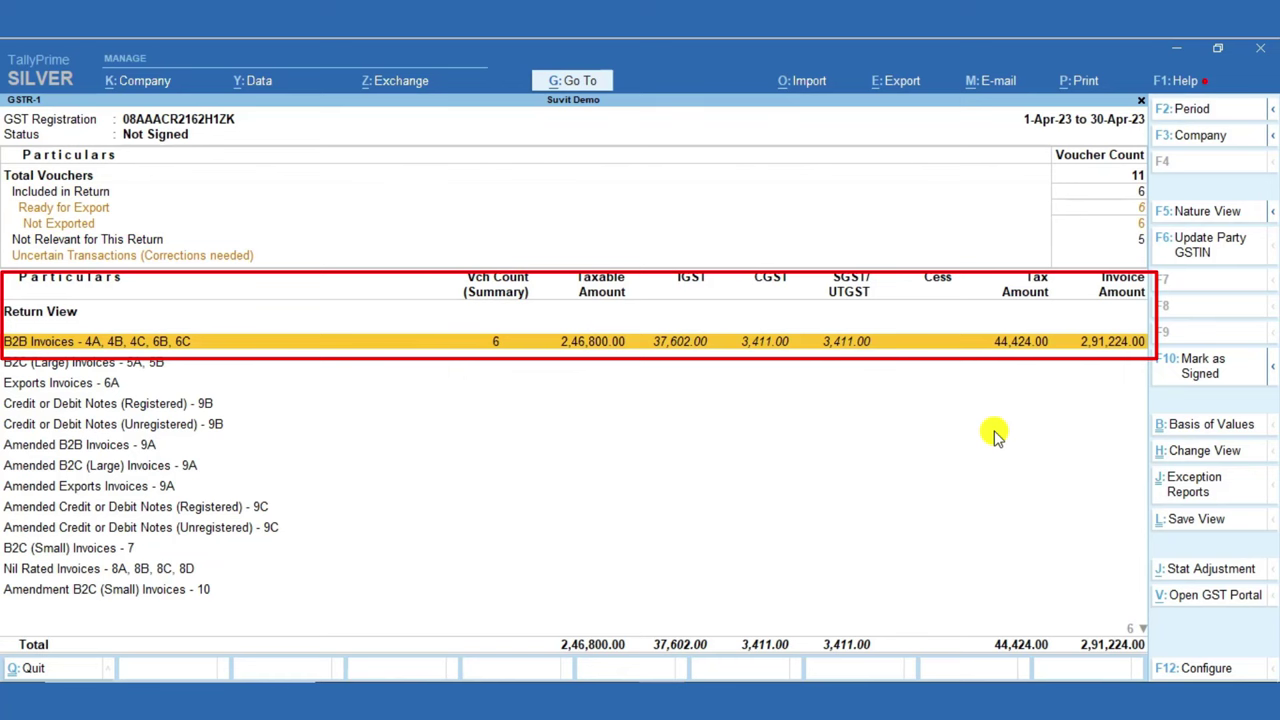
{"action": "key", "text": "alt+F5"}
Open the GSTR-3B return and move to the 3.1 outward supplies row
{"action": "key", "text": "Escape"}
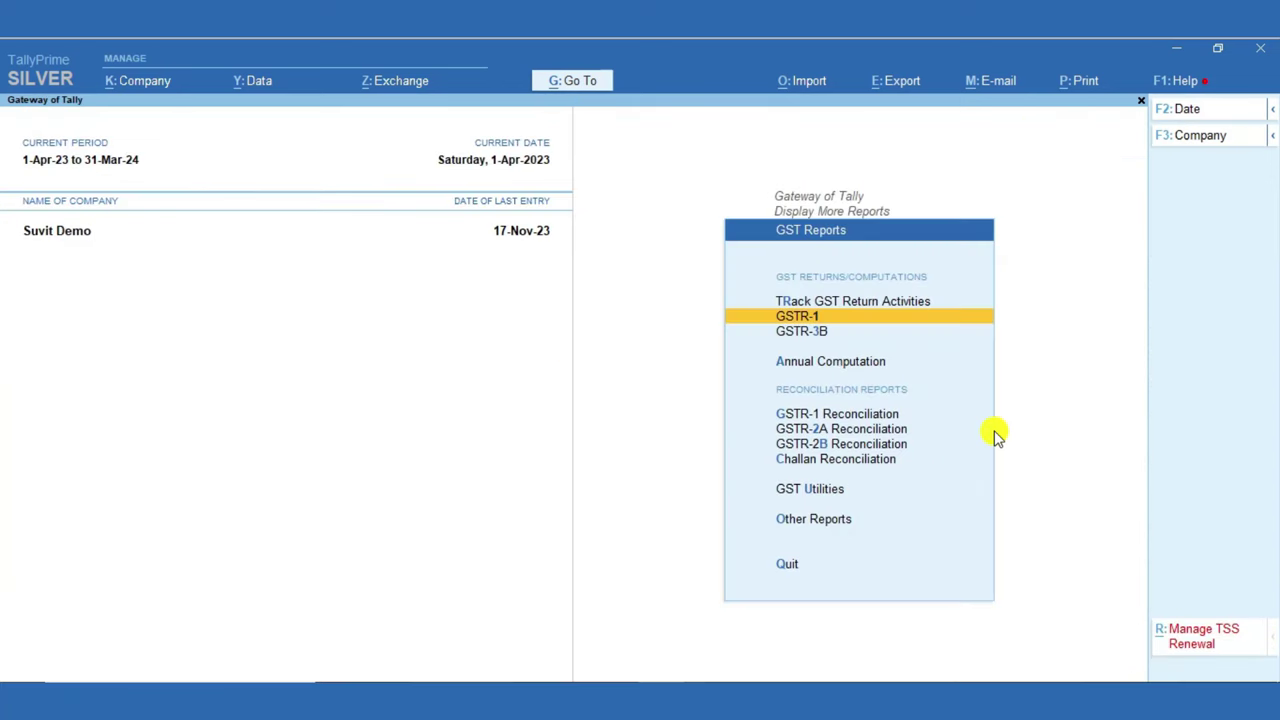
{"action": "key", "text": "3"}
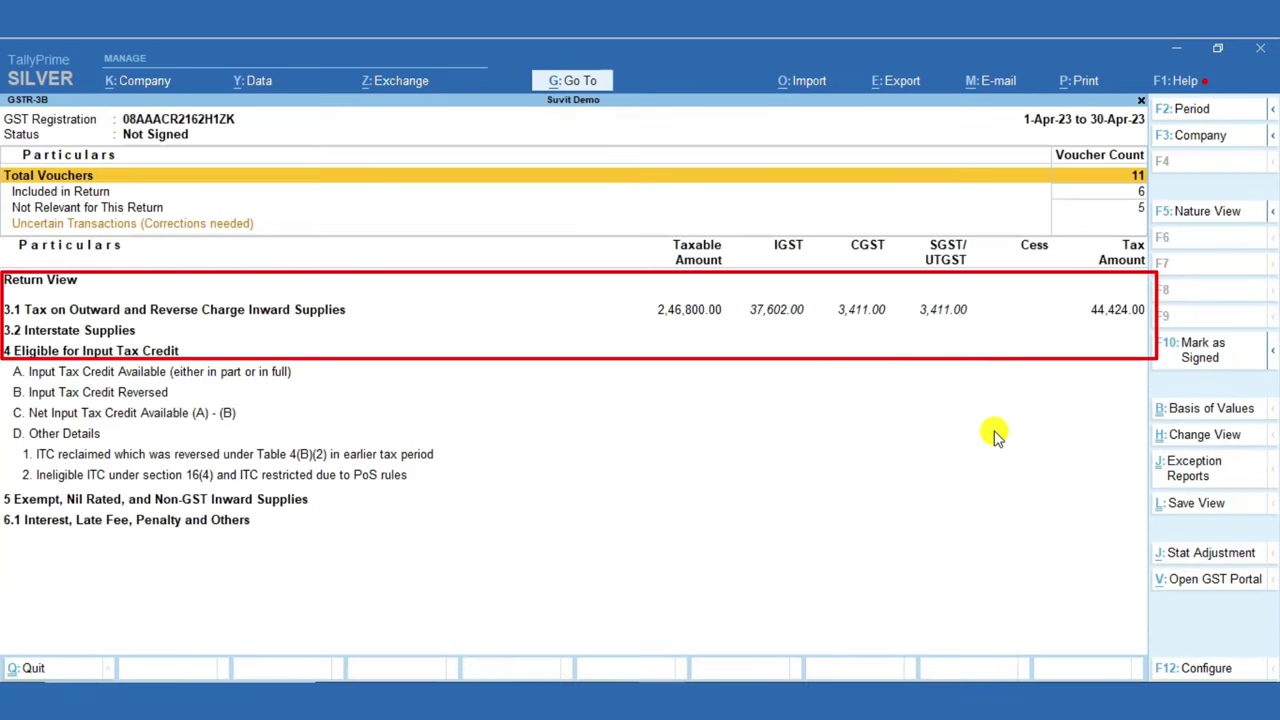
{"action": "key", "text": "Down"}
{"action": "key", "text": "Down"}
{"action": "key", "text": "Down"}
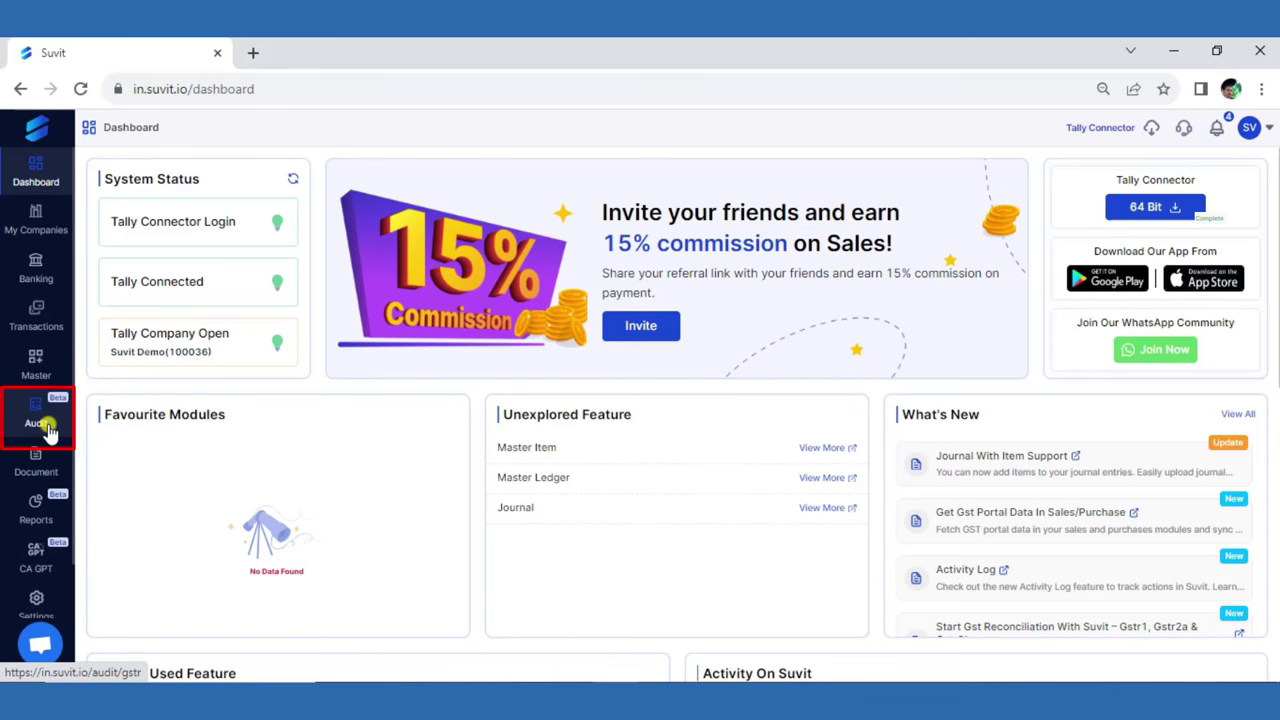
Browse the GST audit records across the GSTR1, GSTR2A and GSTR2B tabs
{"action": "left_click", "coordinate": [48, 429]}
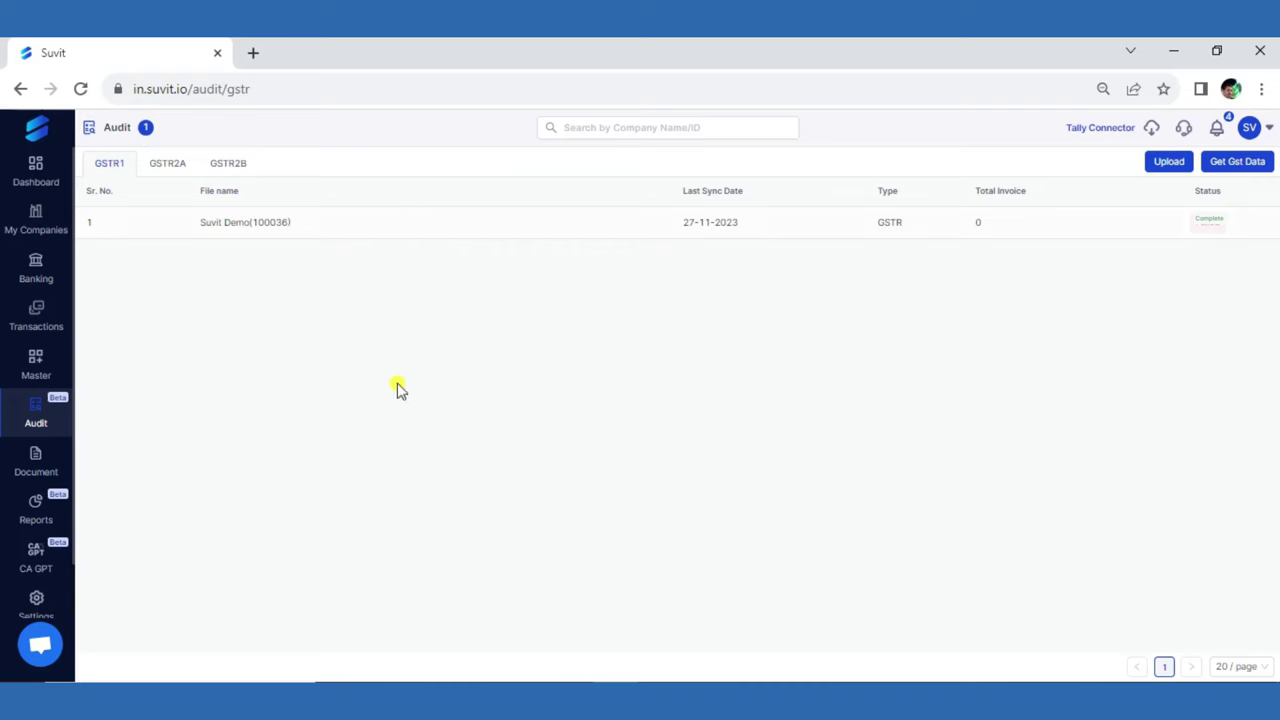
{"action": "left_click", "coordinate": [167, 163]}
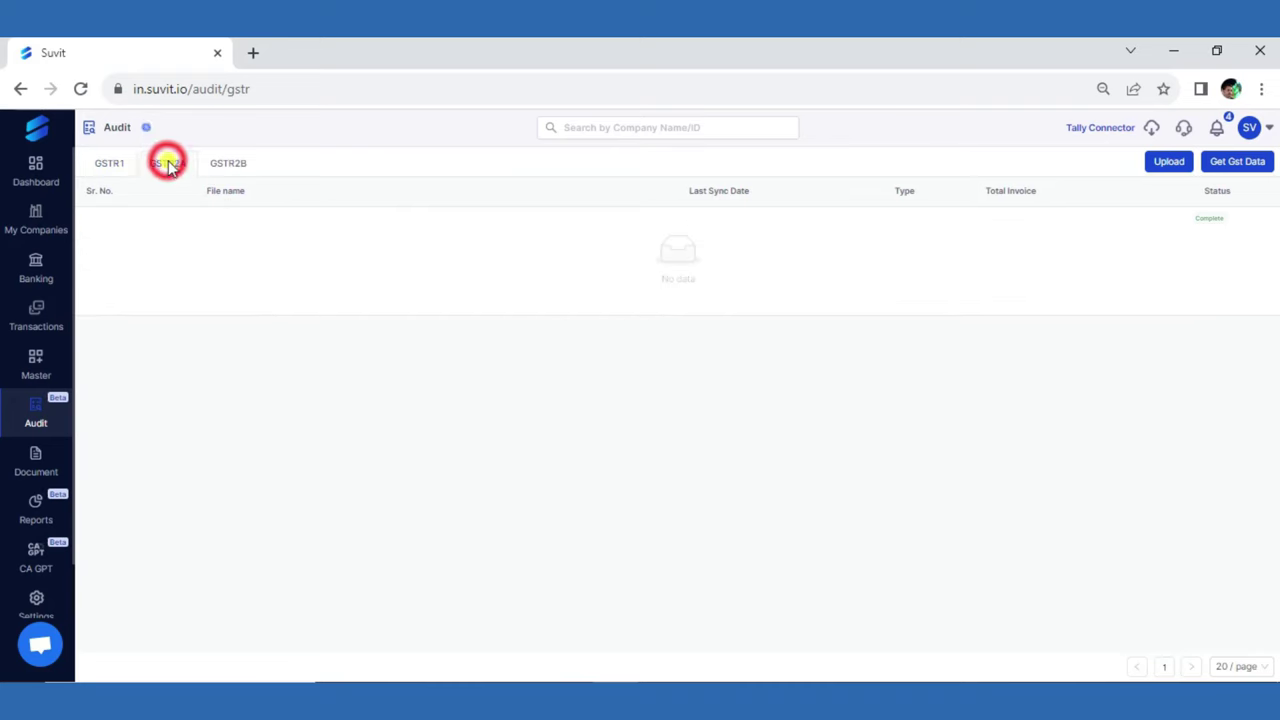
{"action": "left_click", "coordinate": [241, 165]}
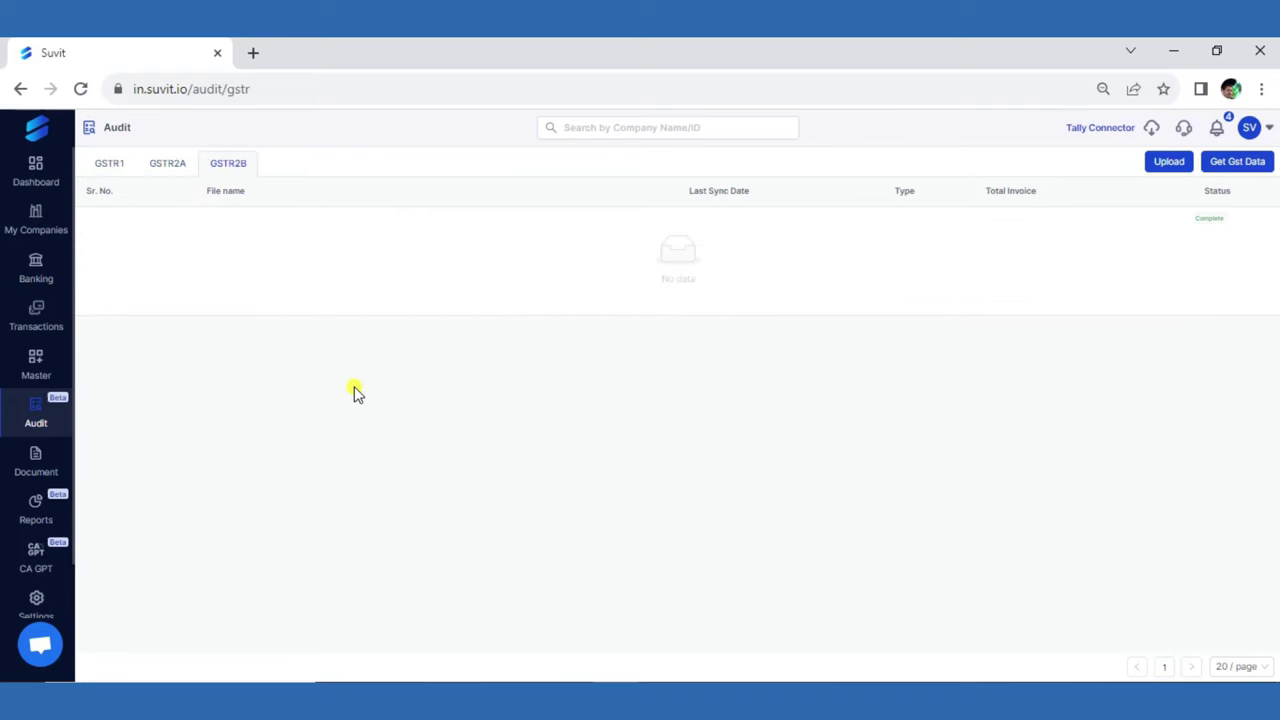
{"action": "left_click", "coordinate": [108, 164]}
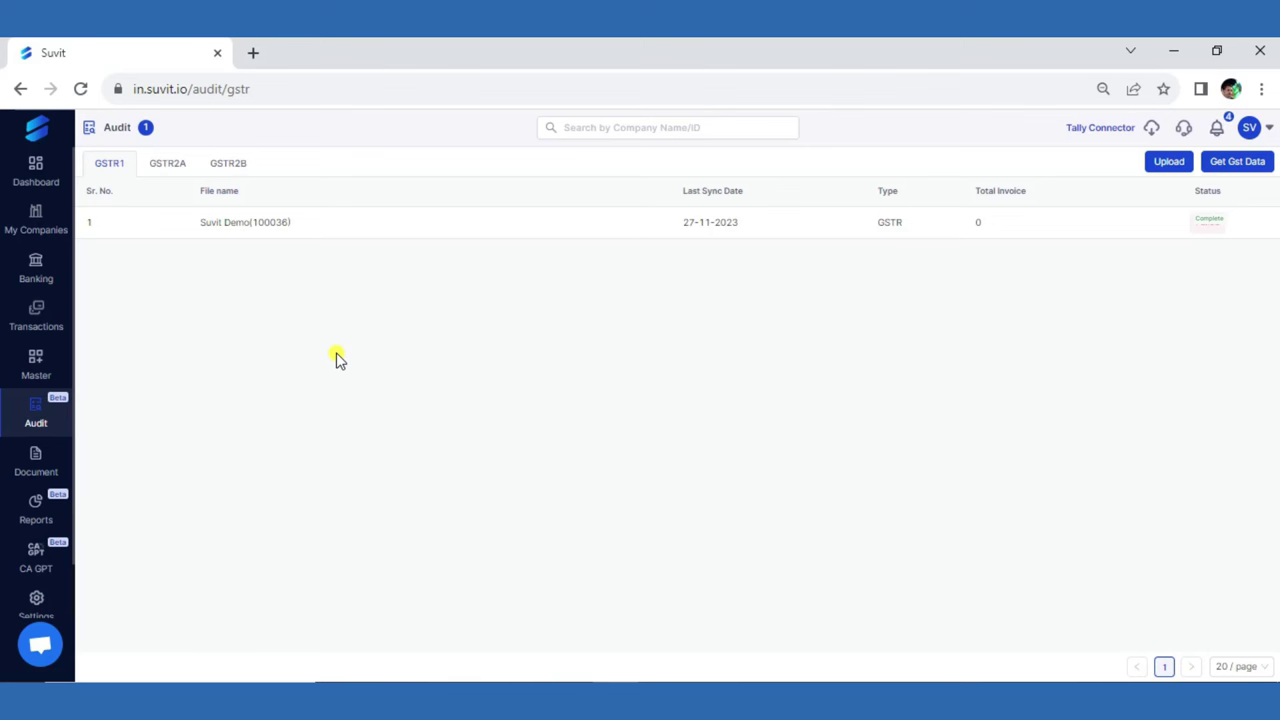
Begin fetching GST data for Suvit Demo (100036), then cancel the fetch
{"action": "left_click", "coordinate": [1230, 166]}
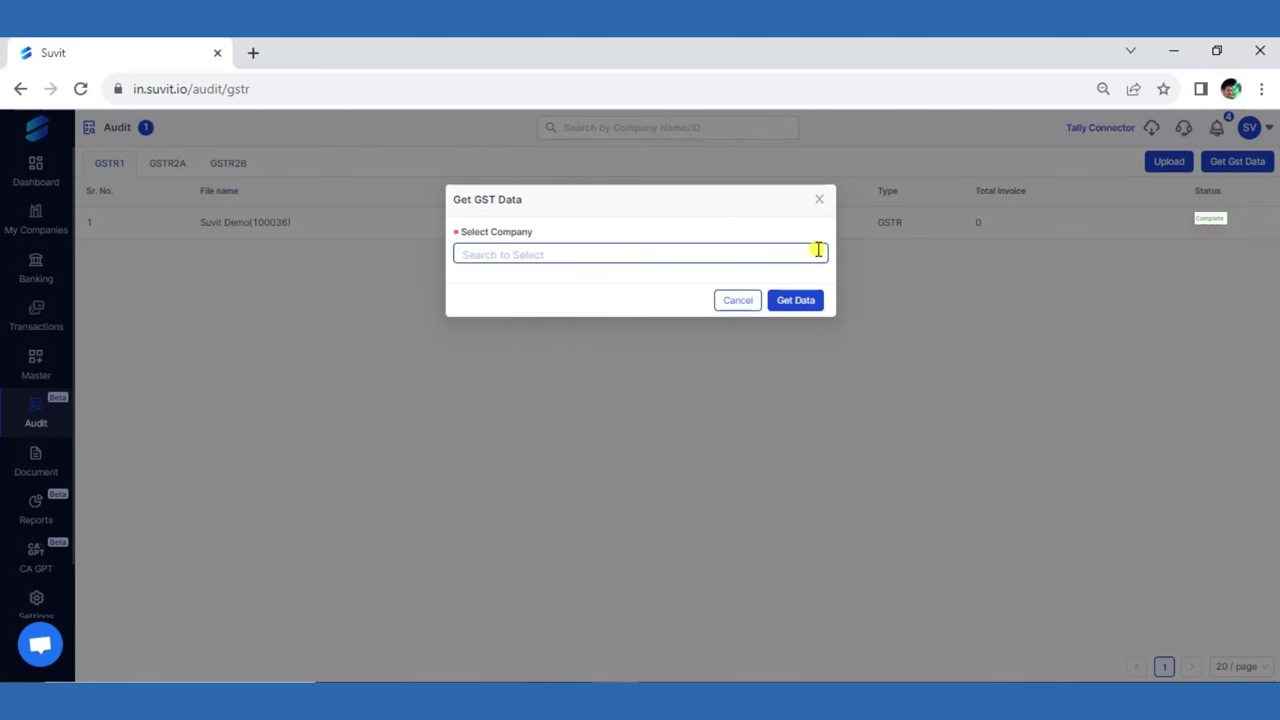
{"action": "left_click", "coordinate": [816, 250]}
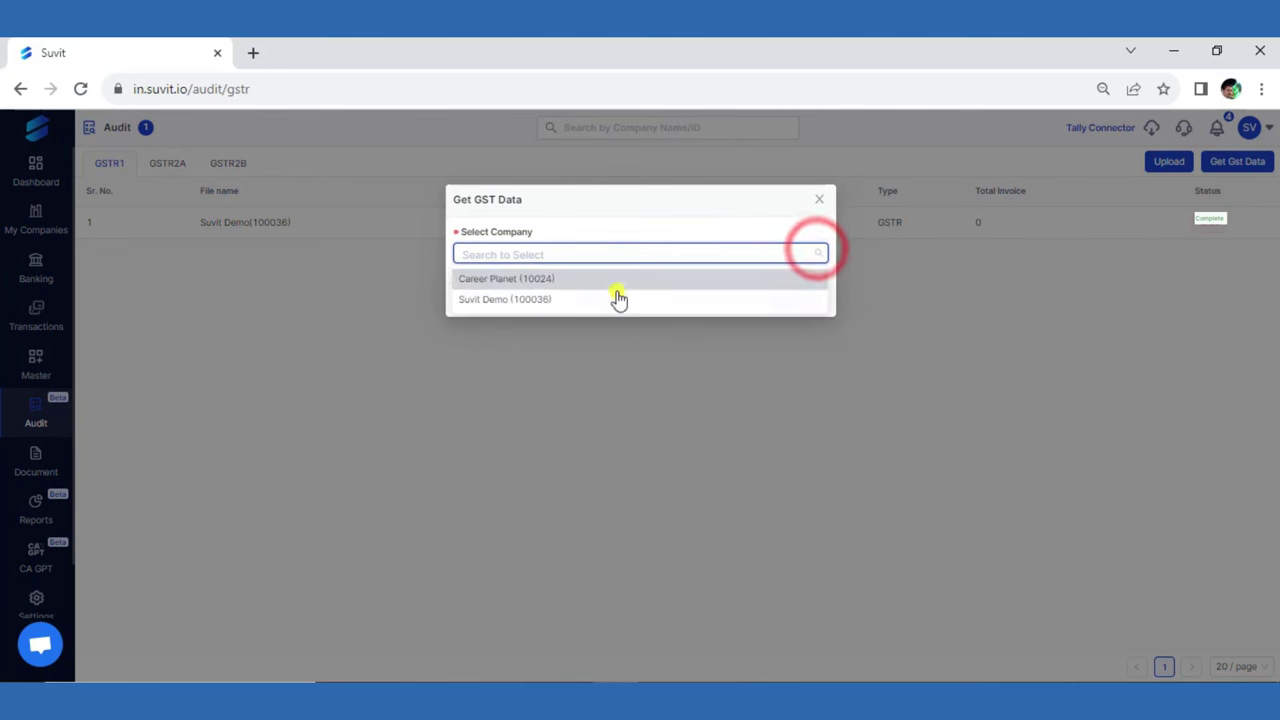
{"action": "left_click", "coordinate": [578, 302]}
{"action": "left_click", "coordinate": [561, 306]}
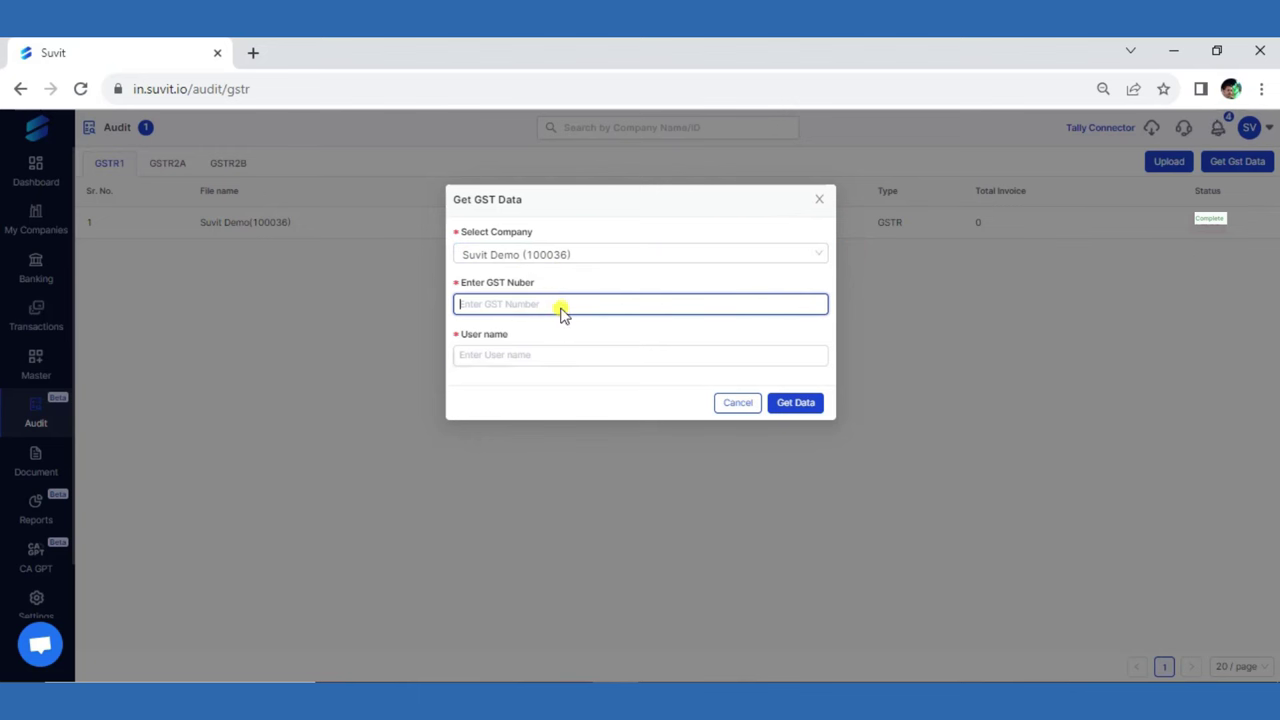
{"action": "left_click", "coordinate": [745, 402]}
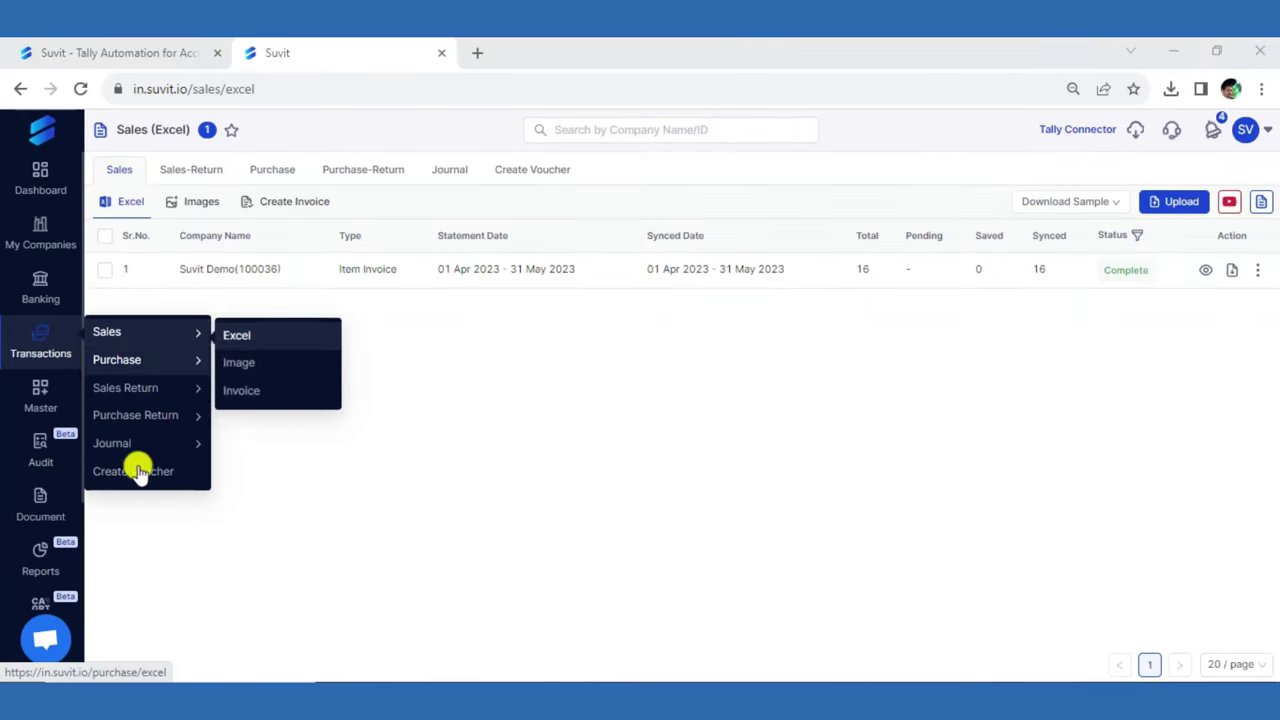
Create a new voucher for Suvit Demo (100036), keeping the voucher type on Payment
{"action": "left_click", "coordinate": [141, 472]}
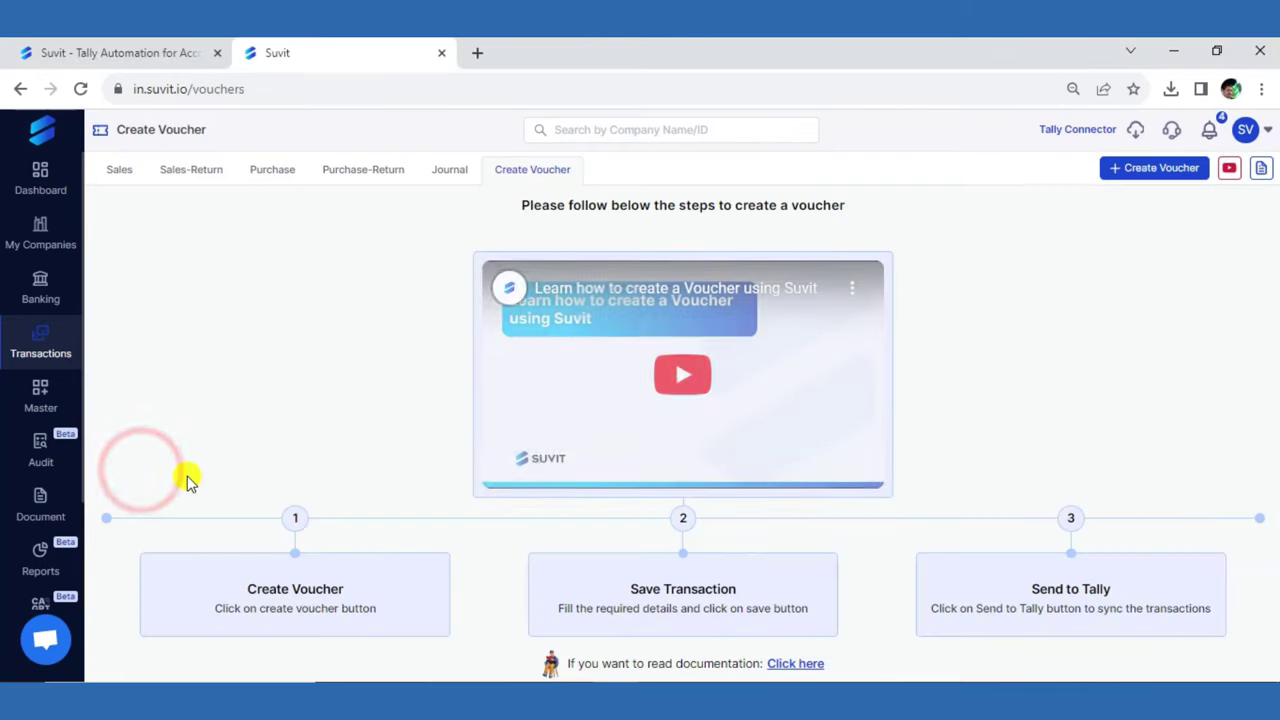
{"action": "left_click", "coordinate": [1155, 167]}
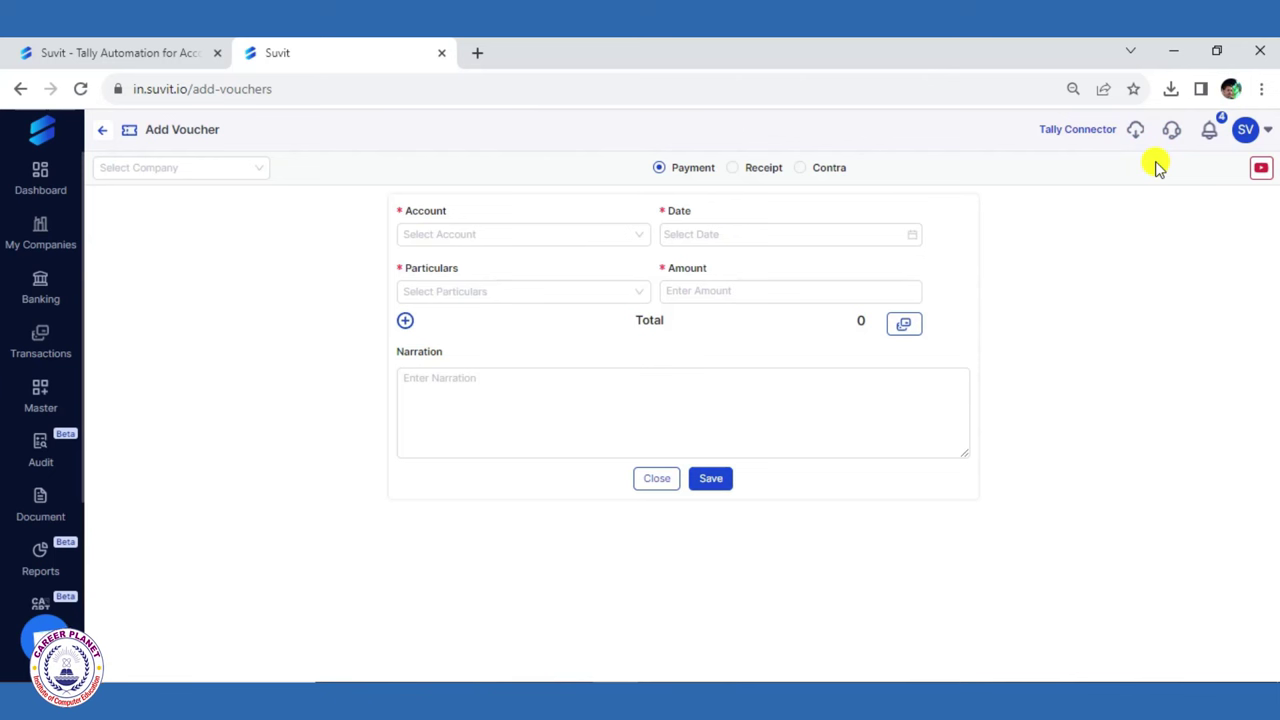
{"action": "left_click", "coordinate": [722, 440]}
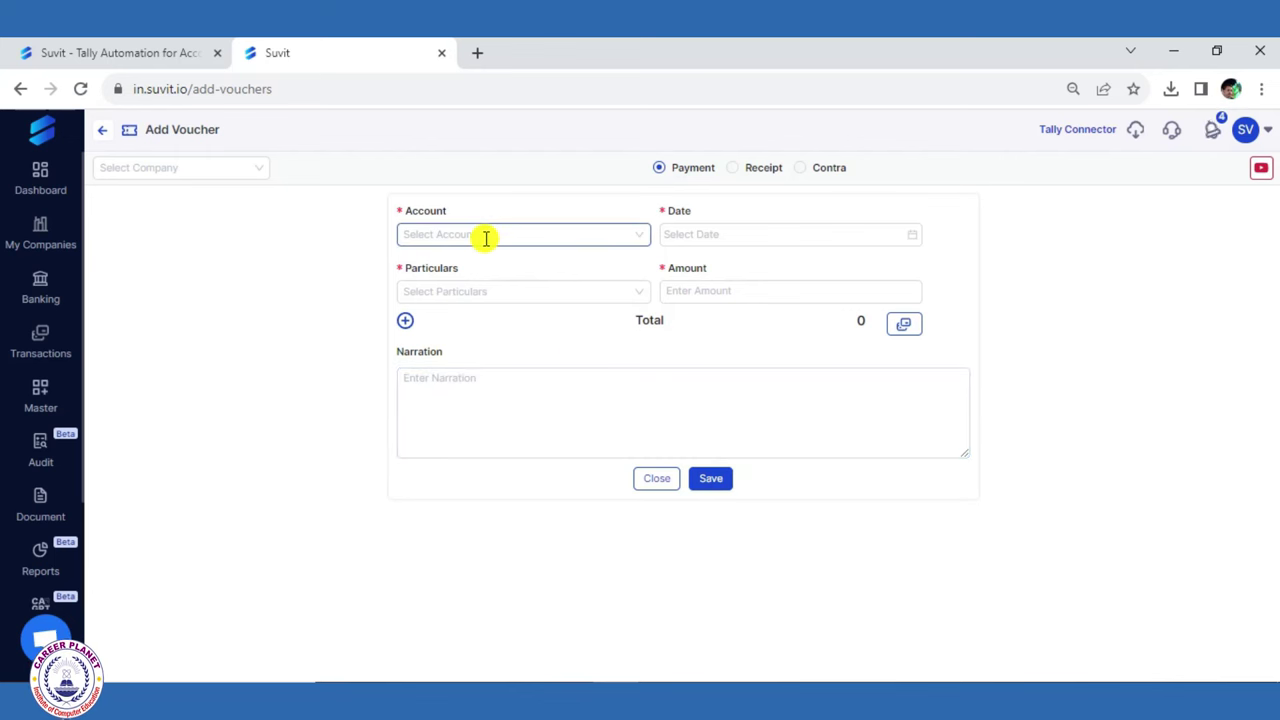
{"action": "left_click", "coordinate": [254, 167]}
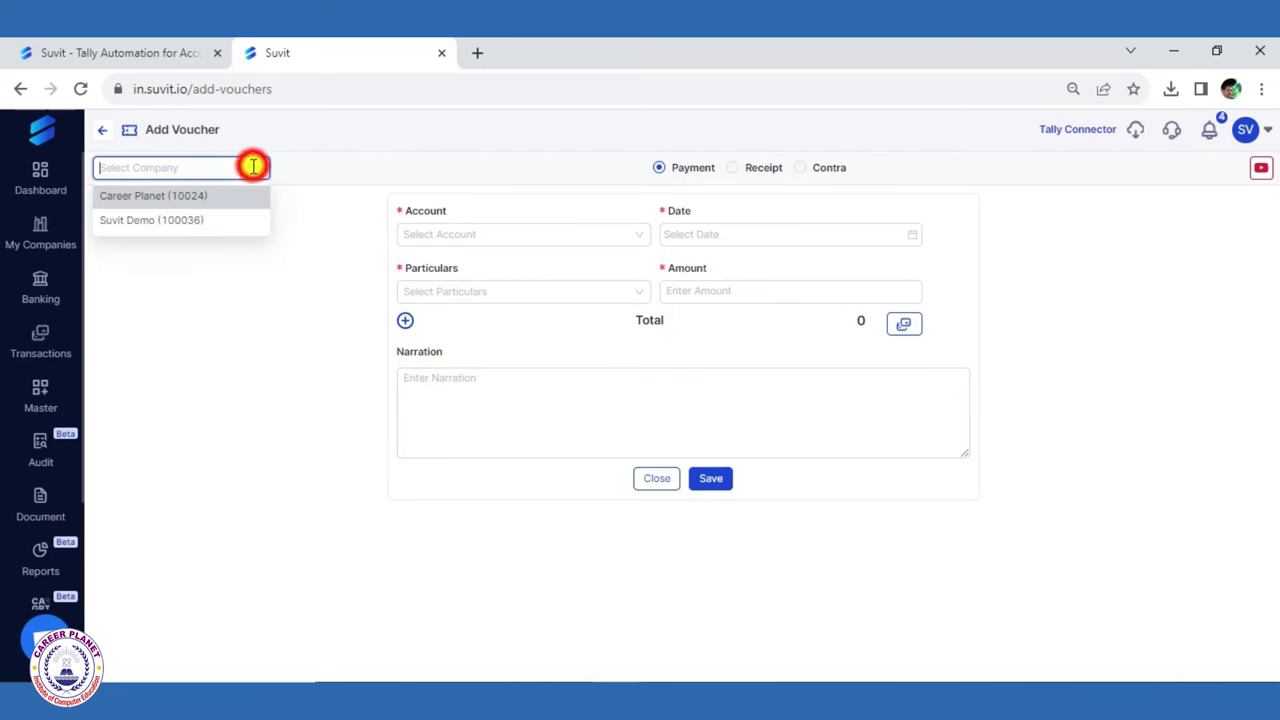
{"action": "left_click", "coordinate": [177, 224]}
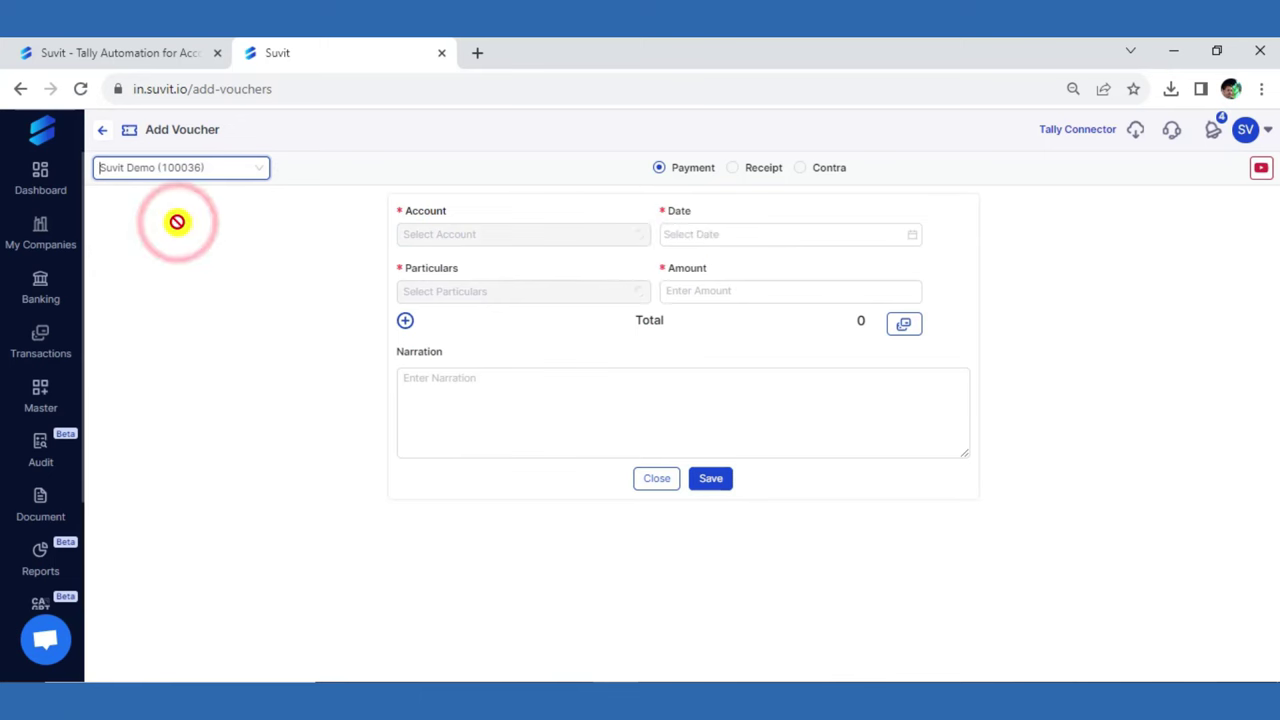
{"action": "left_click", "coordinate": [742, 172]}
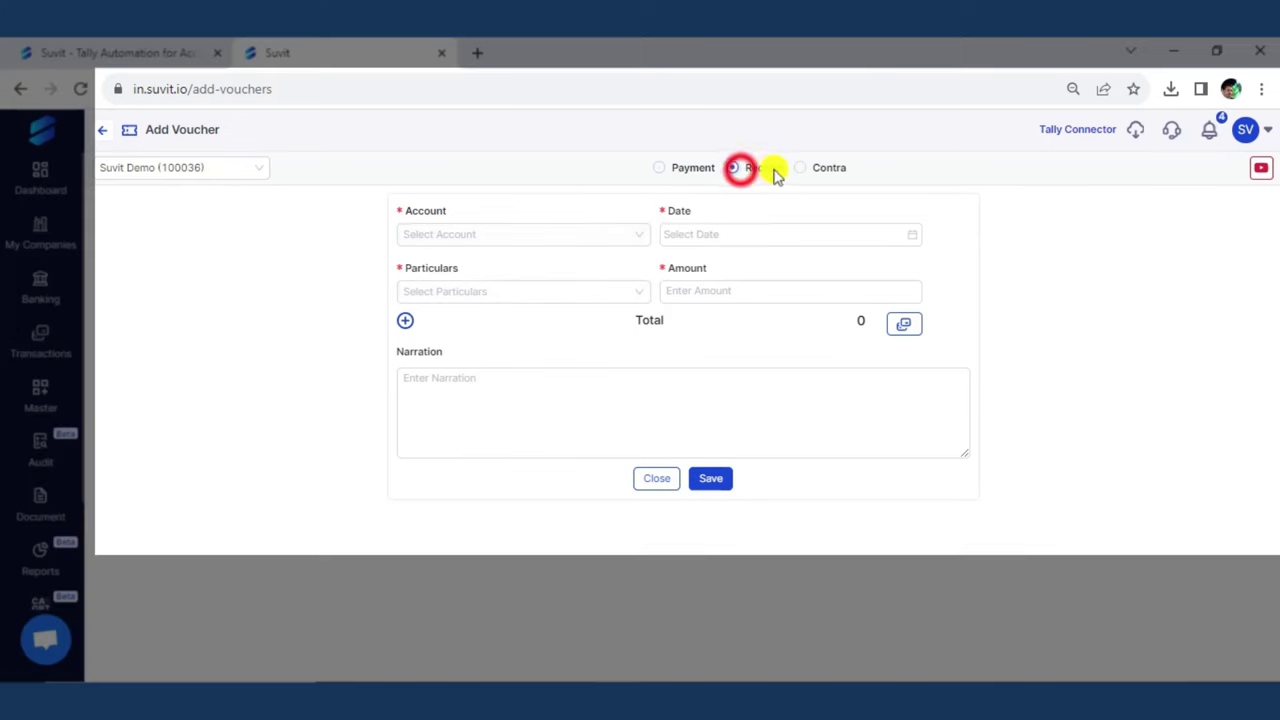
{"action": "left_click", "coordinate": [827, 168]}
{"action": "left_click", "coordinate": [657, 170]}
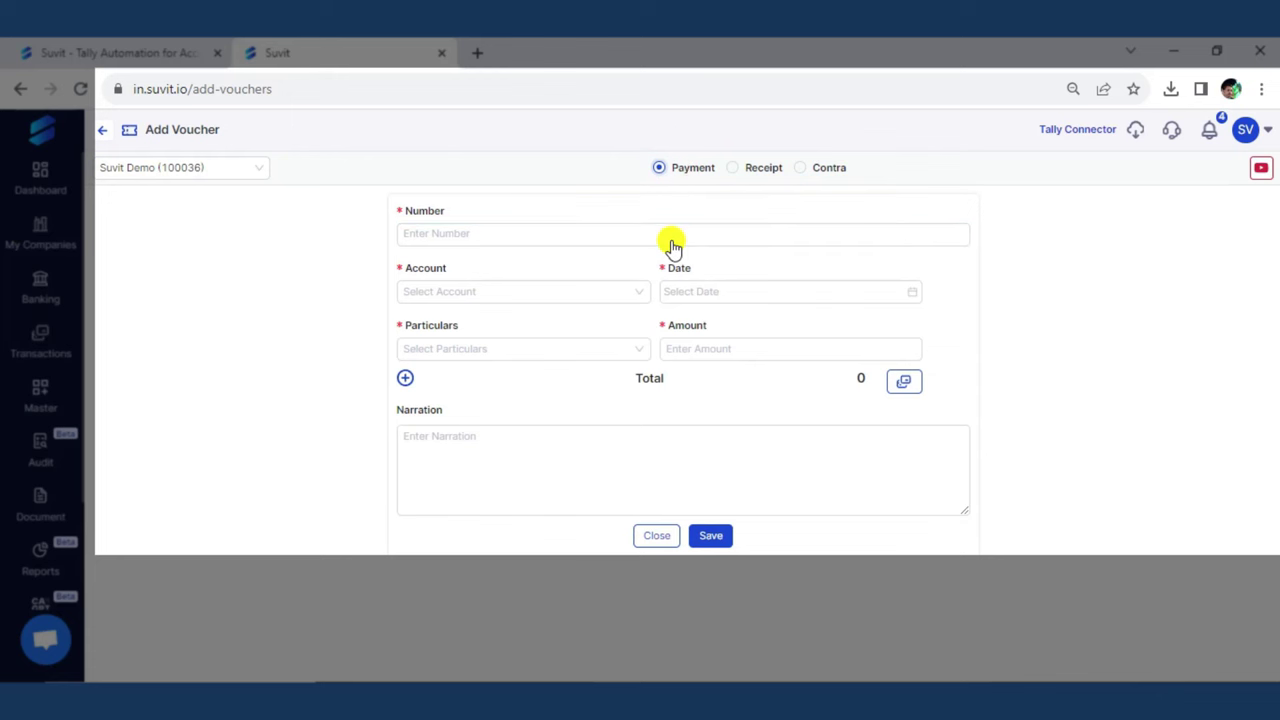
{"action": "left_click", "coordinate": [447, 236]}
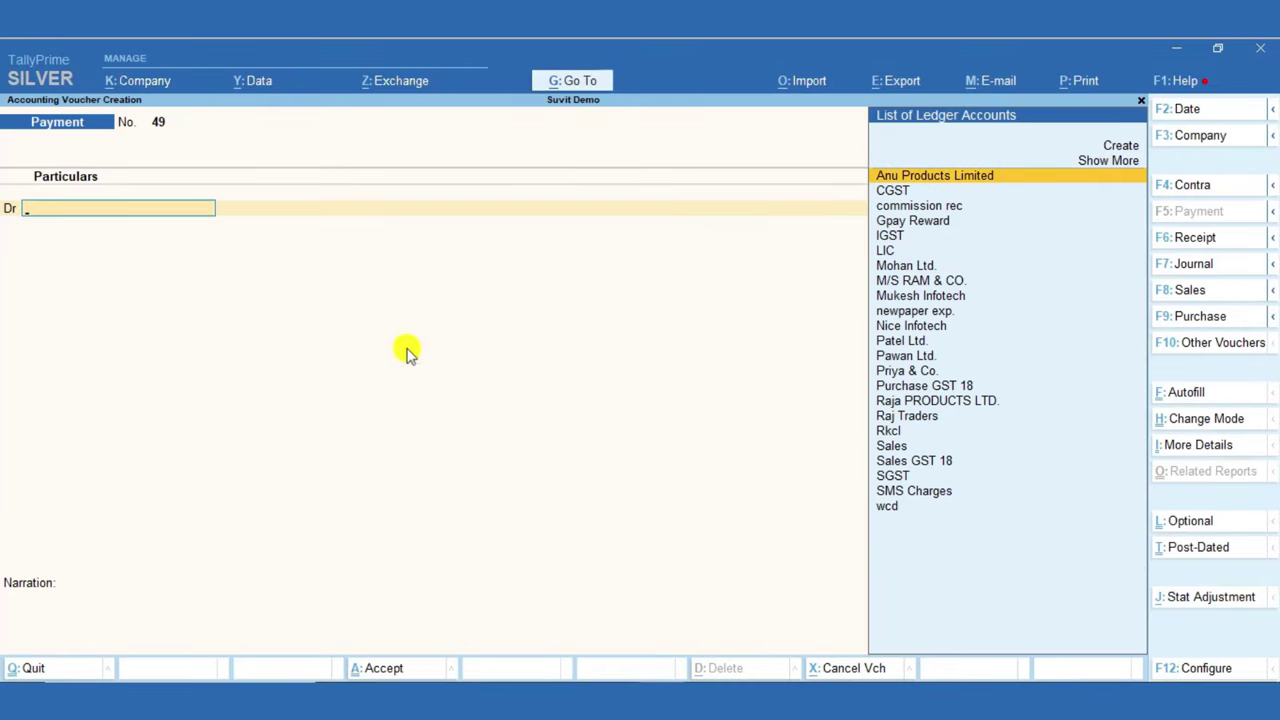
Leave Tally's voucher screen, then enter voucher number 49 with Cash as the paying account
{"action": "key", "text": "Escape"}
{"action": "key", "text": "Return"}
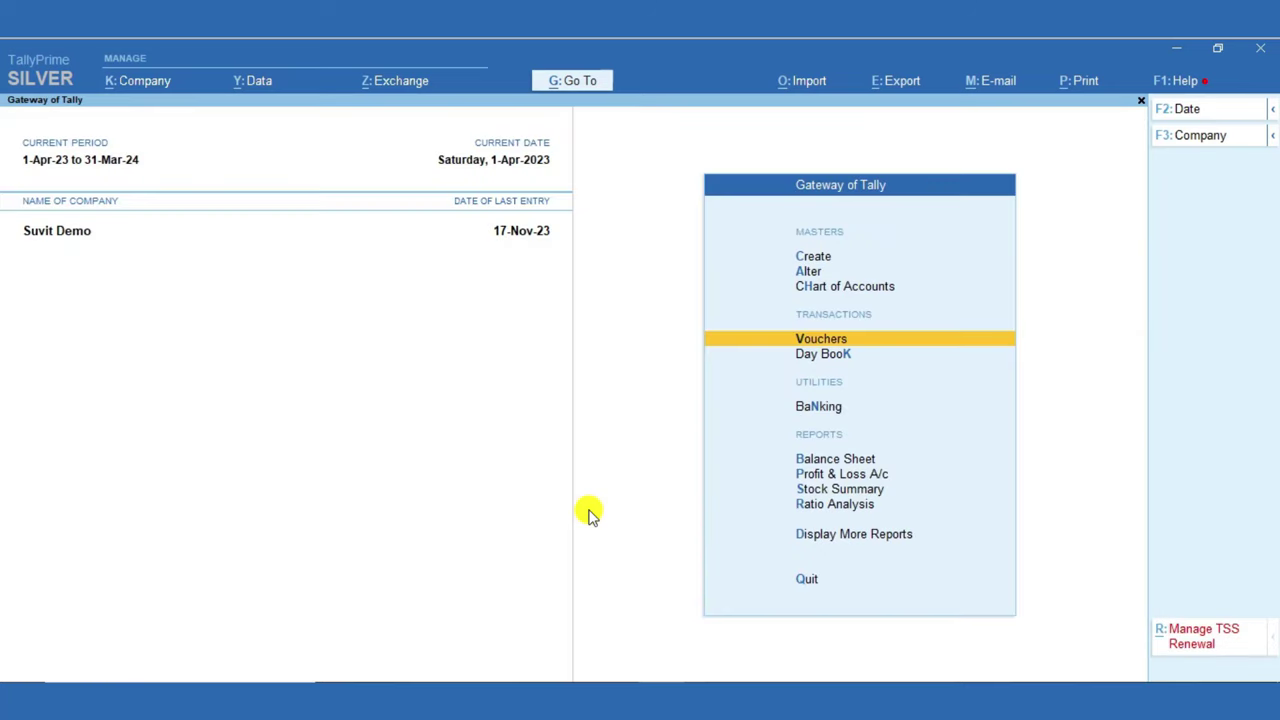
{"action": "key", "text": "alt+Tab"}
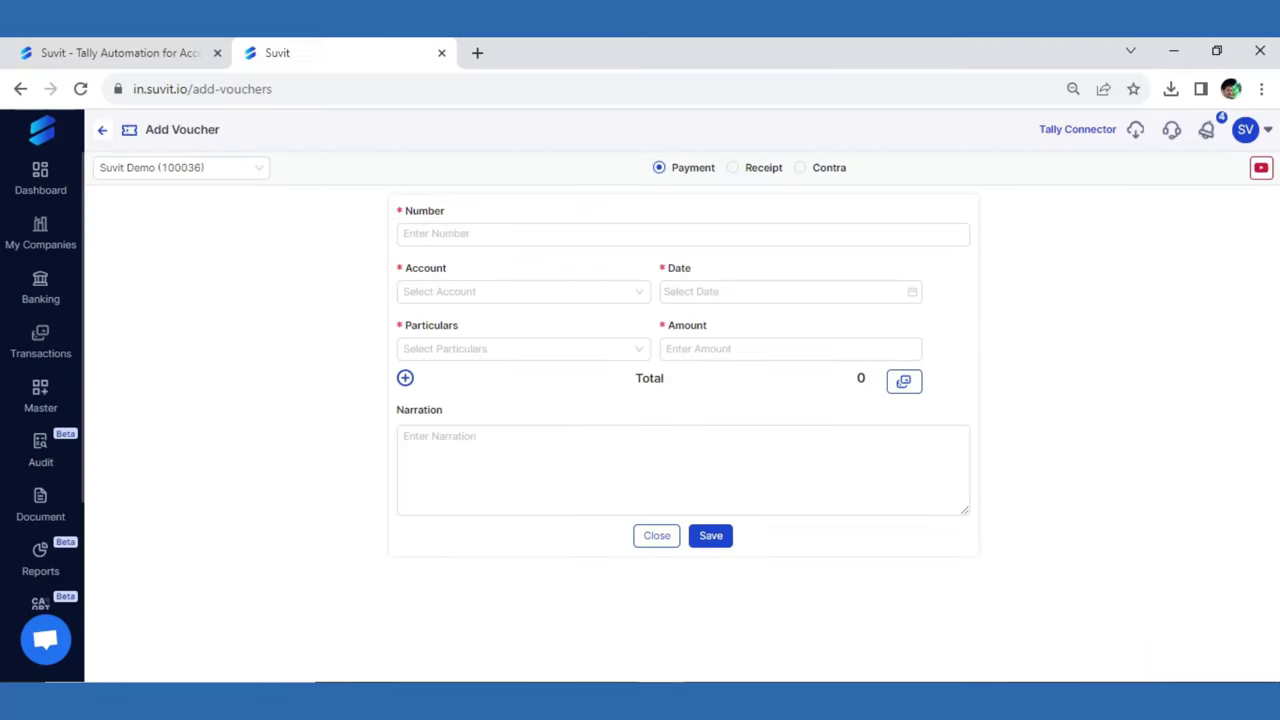
{"action": "left_click", "coordinate": [420, 238]}
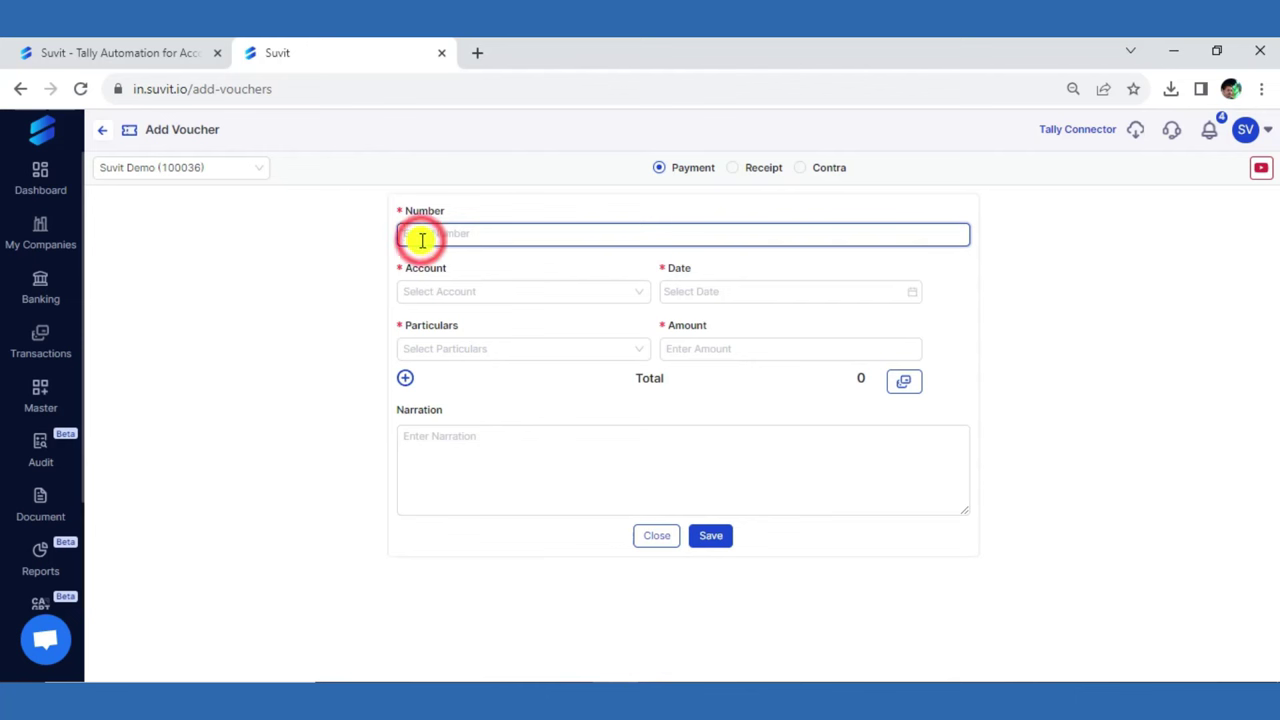
{"action": "type", "text": "49"}
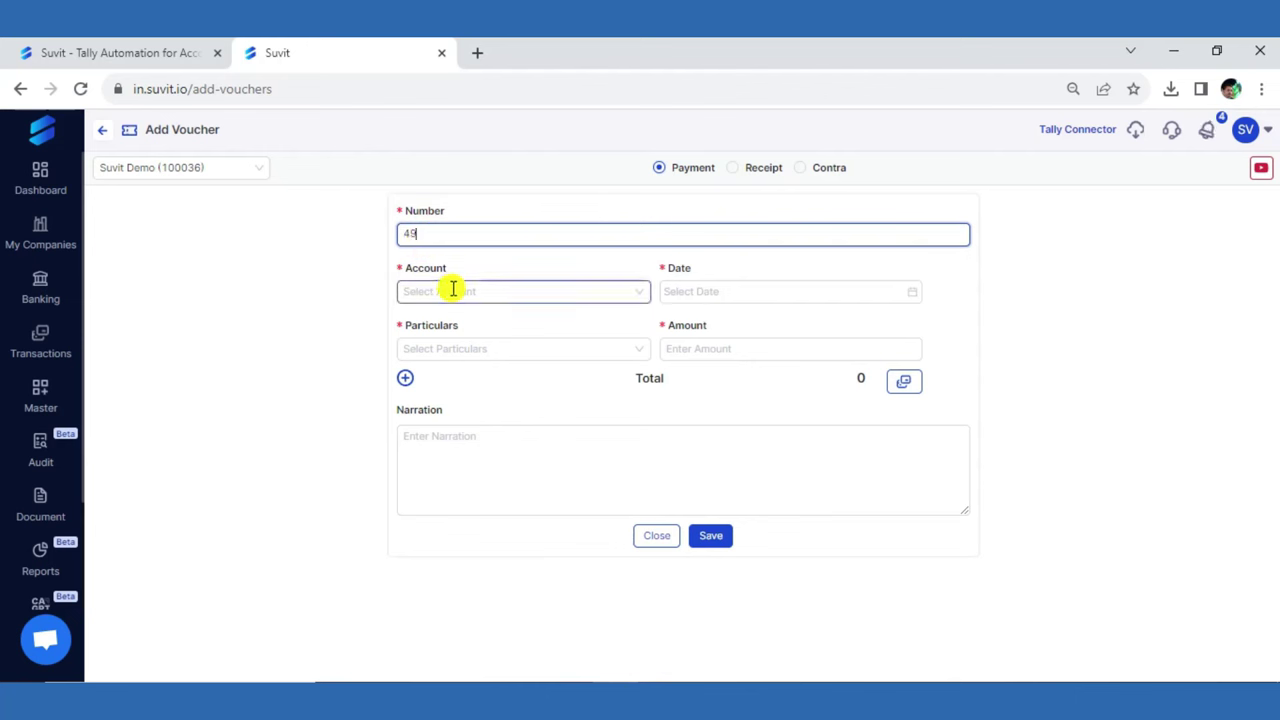
{"action": "left_click", "coordinate": [451, 289]}
{"action": "left_click", "coordinate": [441, 320]}
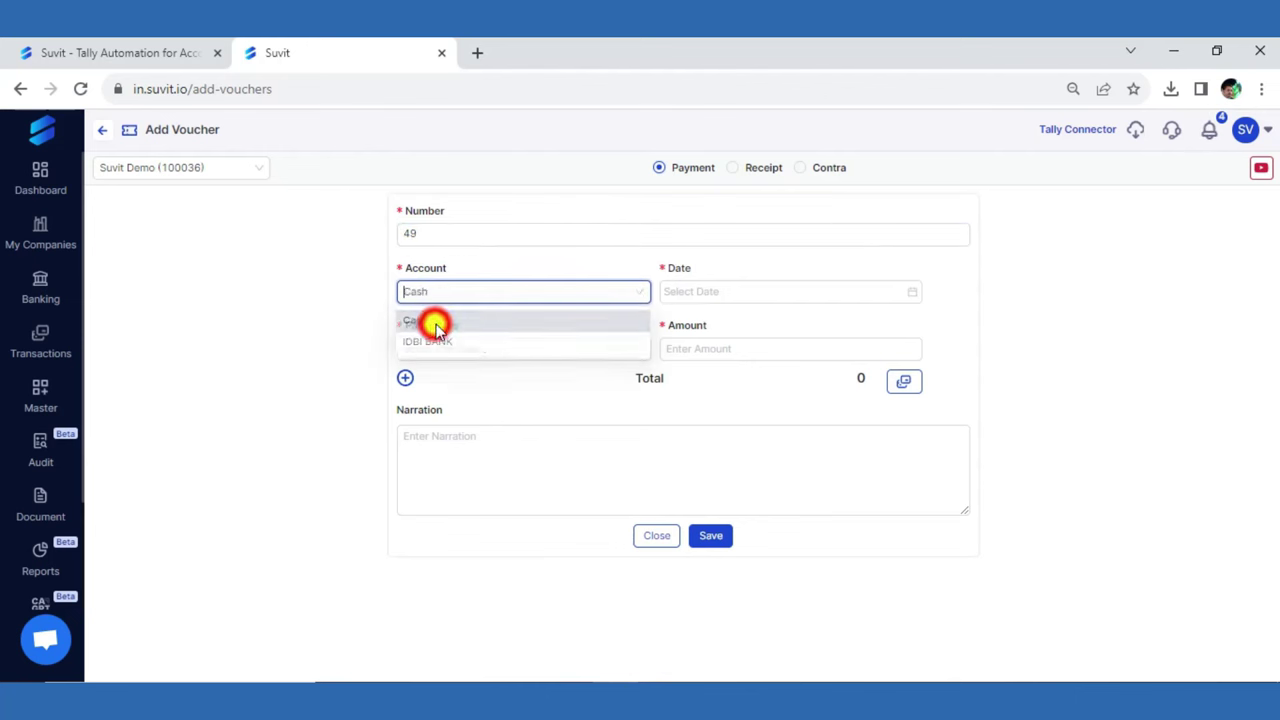
Date it 25-11-2023, pay 300 to newpaper exp., and save the voucher
{"action": "left_click", "coordinate": [718, 290]}
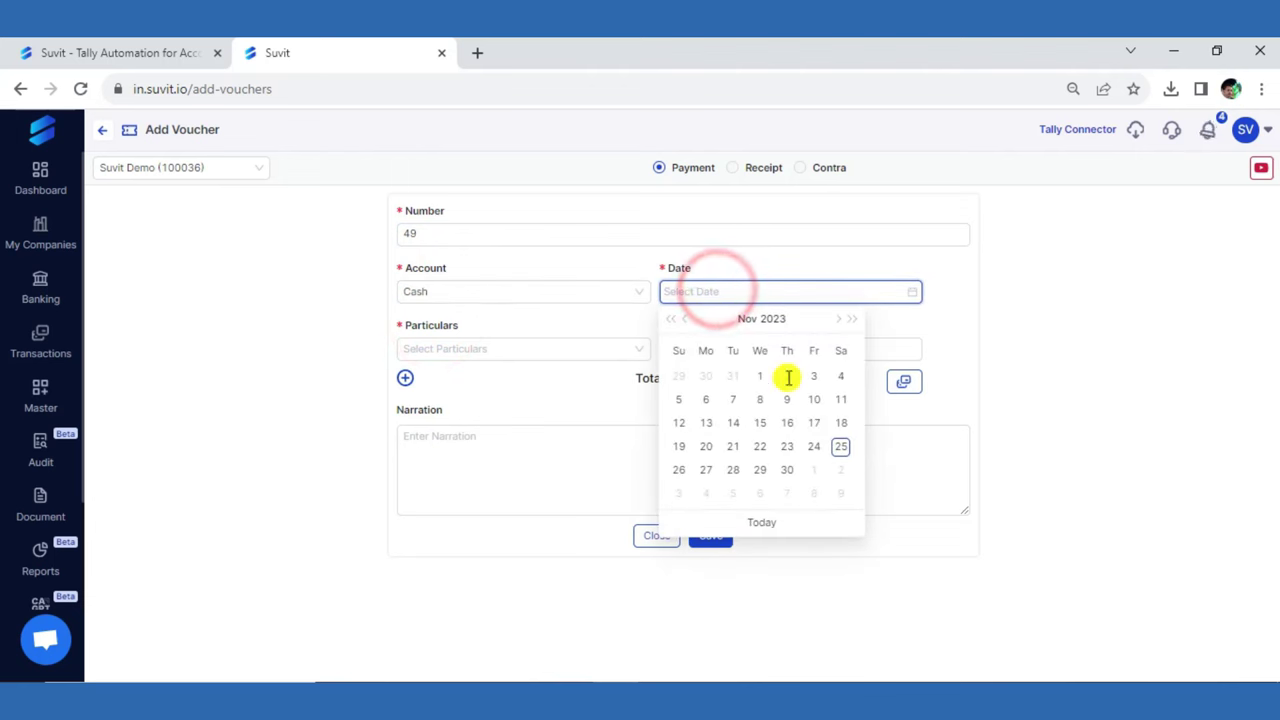
{"action": "left_click", "coordinate": [840, 446]}
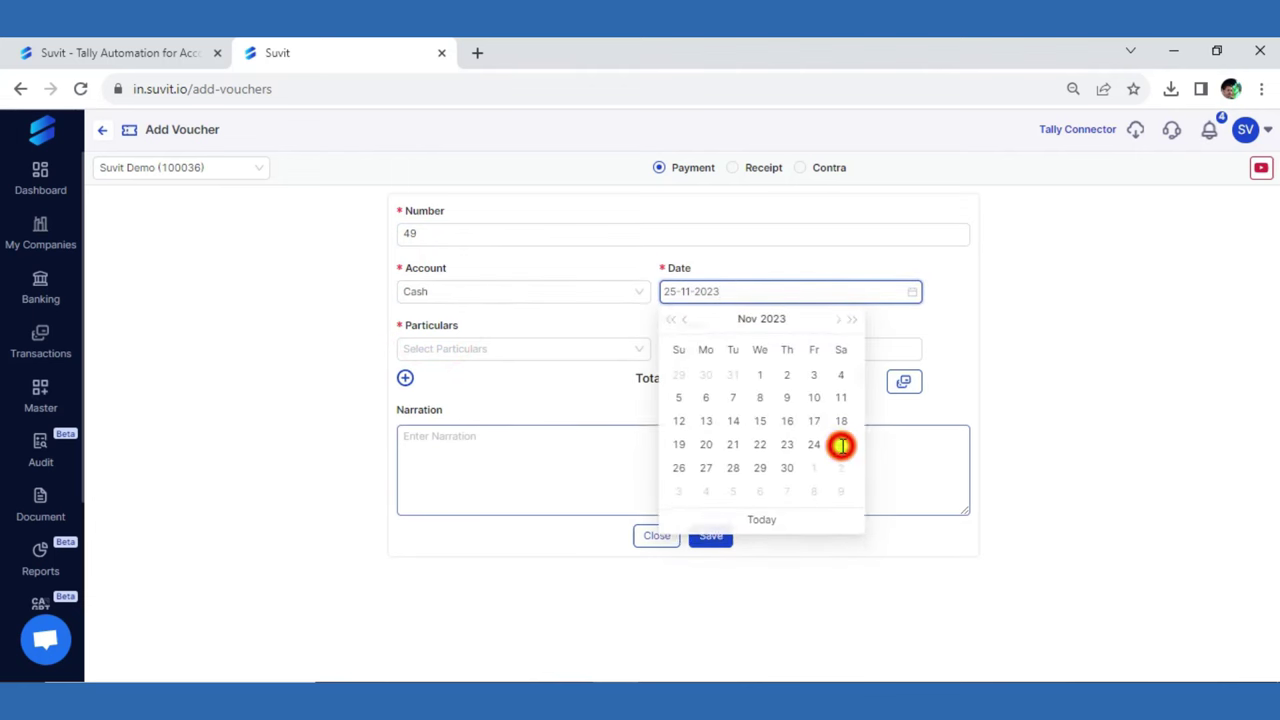
{"action": "left_click", "coordinate": [537, 354]}
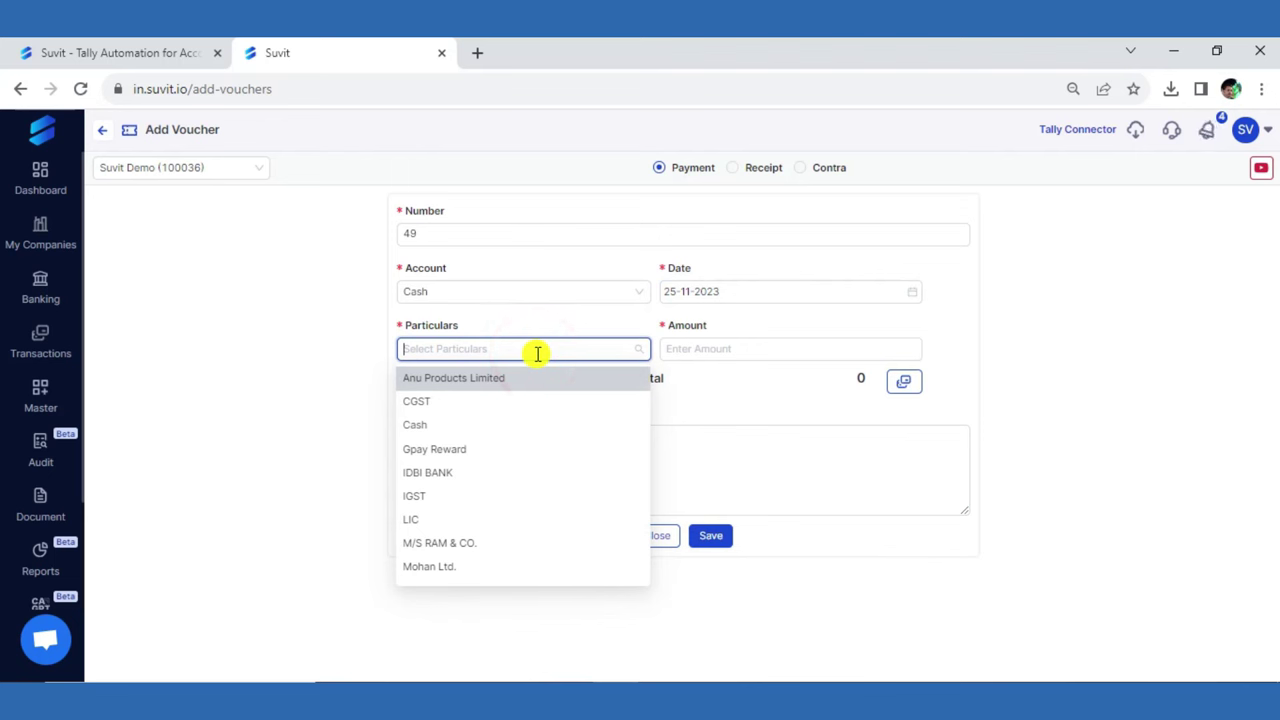
{"action": "scroll", "coordinate": [500, 565], "scroll_direction": "down", "scroll_amount": 1}
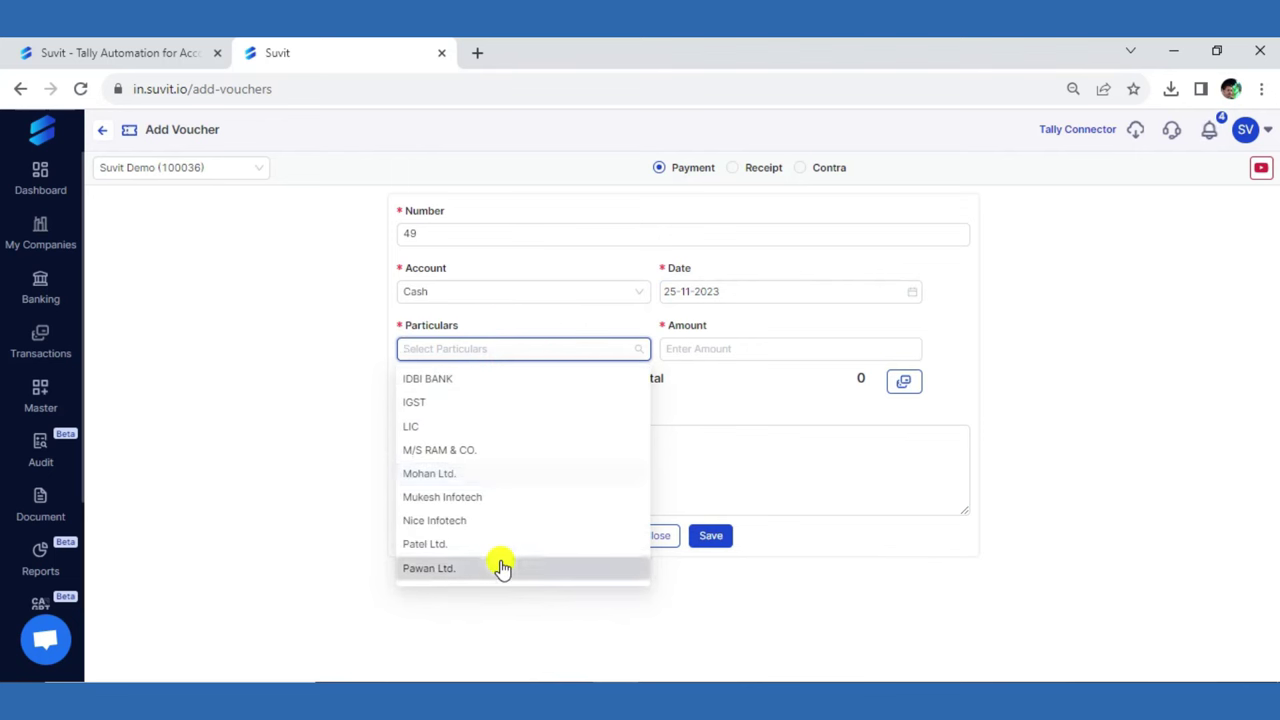
{"action": "scroll", "coordinate": [498, 566], "scroll_direction": "down", "scroll_amount": 2}
{"action": "scroll", "coordinate": [496, 568], "scroll_direction": "down", "scroll_amount": 1}
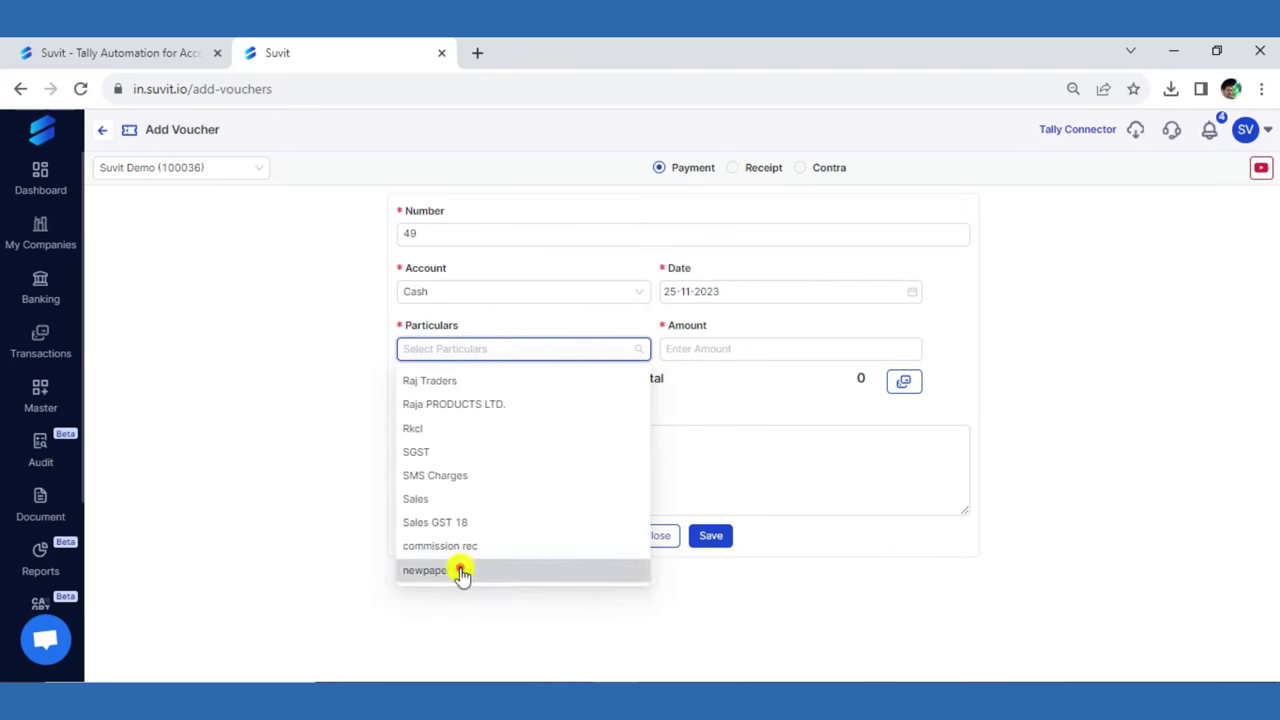
{"action": "left_click", "coordinate": [457, 570]}
{"action": "left_click", "coordinate": [739, 349]}
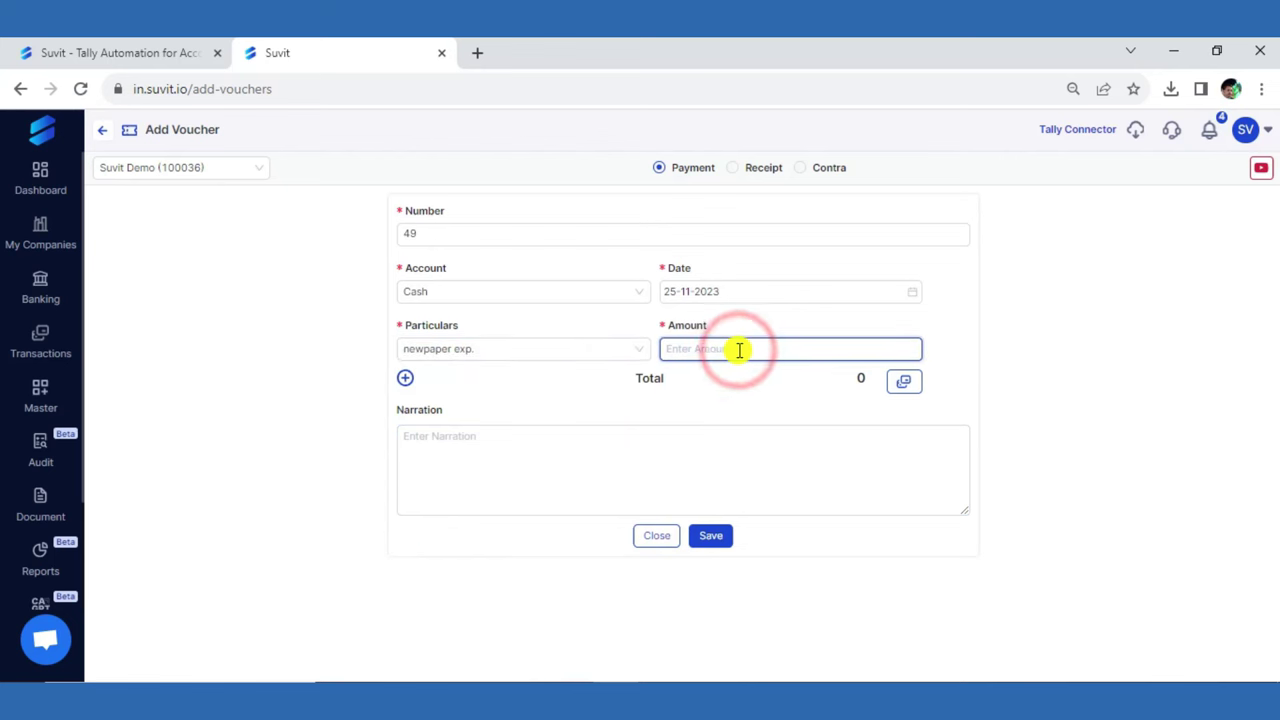
{"action": "type", "text": "300"}
{"action": "left_click", "coordinate": [729, 400]}
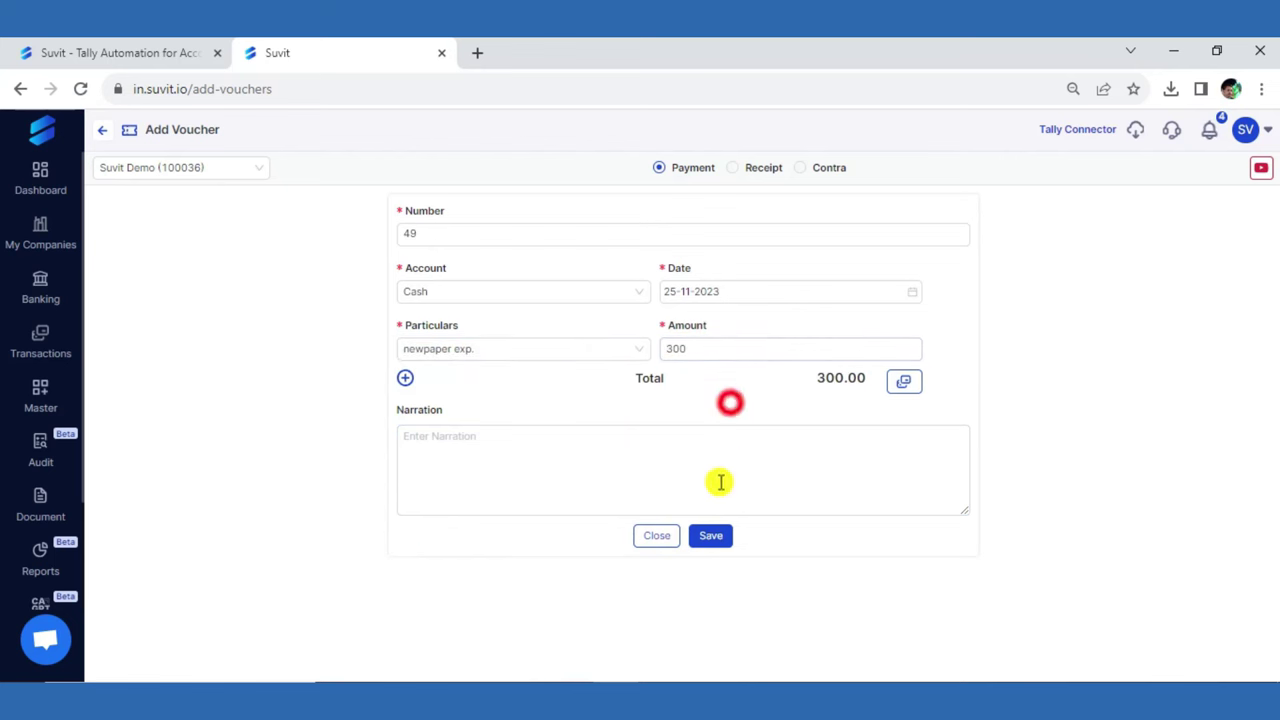
{"action": "left_click", "coordinate": [710, 540]}
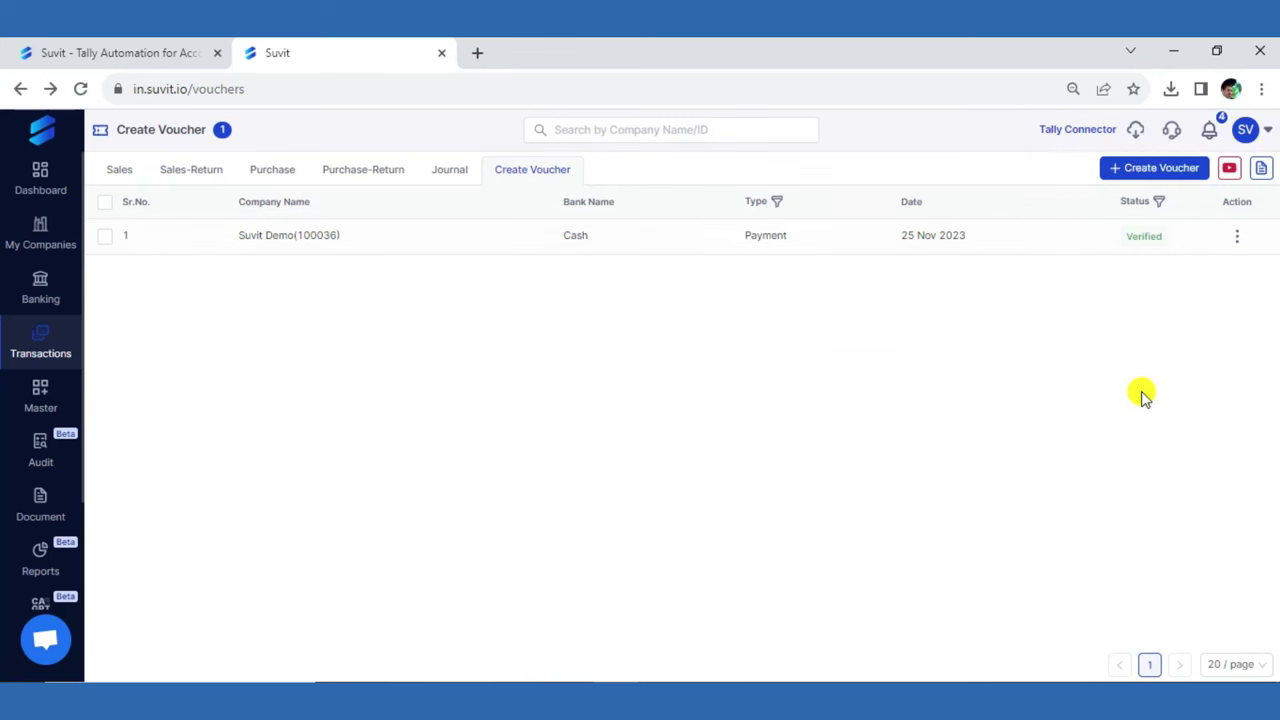
Push the cash payment voucher to Tally after ticking all three checklist confirmations, then dismiss completion
{"action": "left_click", "coordinate": [1237, 238]}
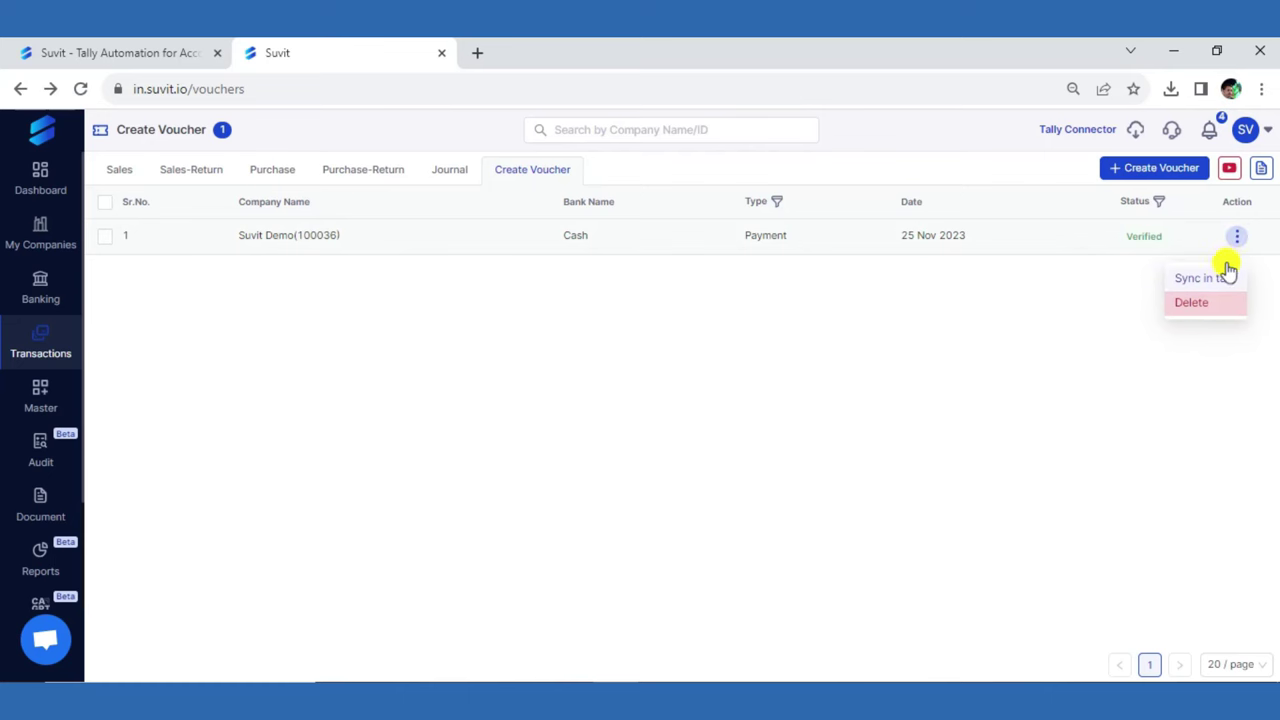
{"action": "left_click", "coordinate": [1220, 281]}
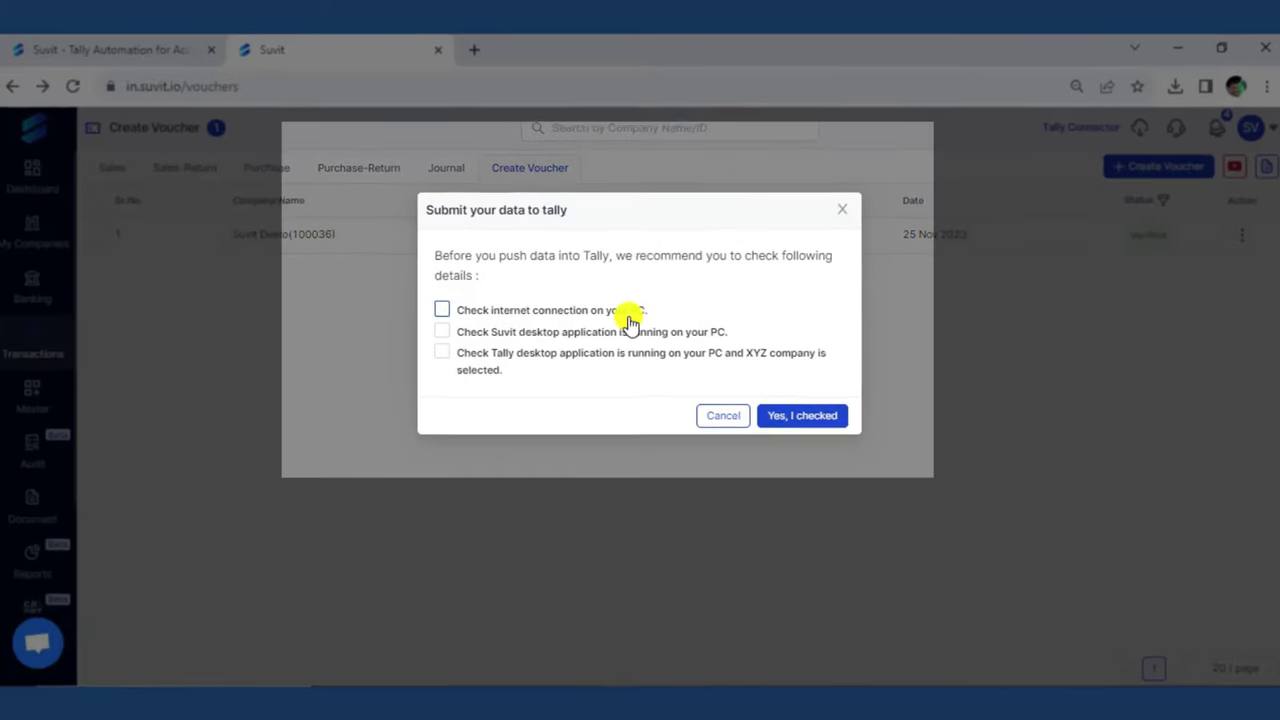
{"action": "left_click", "coordinate": [371, 307]}
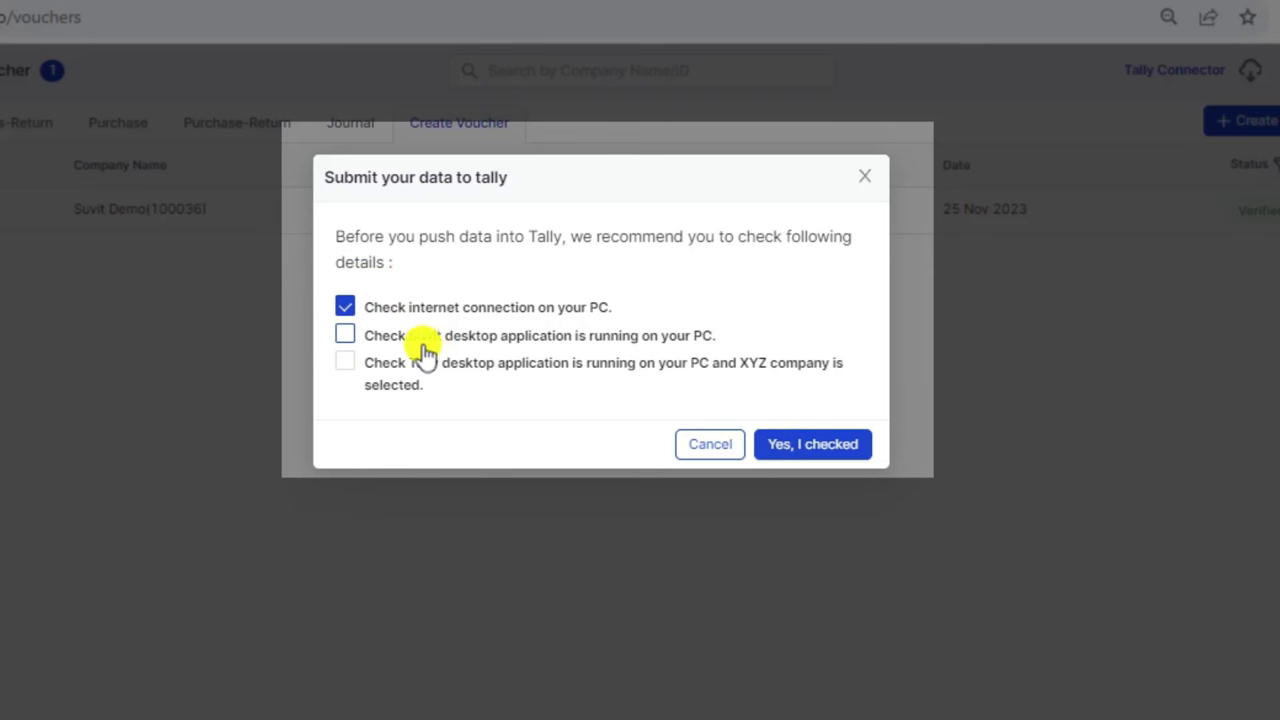
{"action": "left_click", "coordinate": [346, 336]}
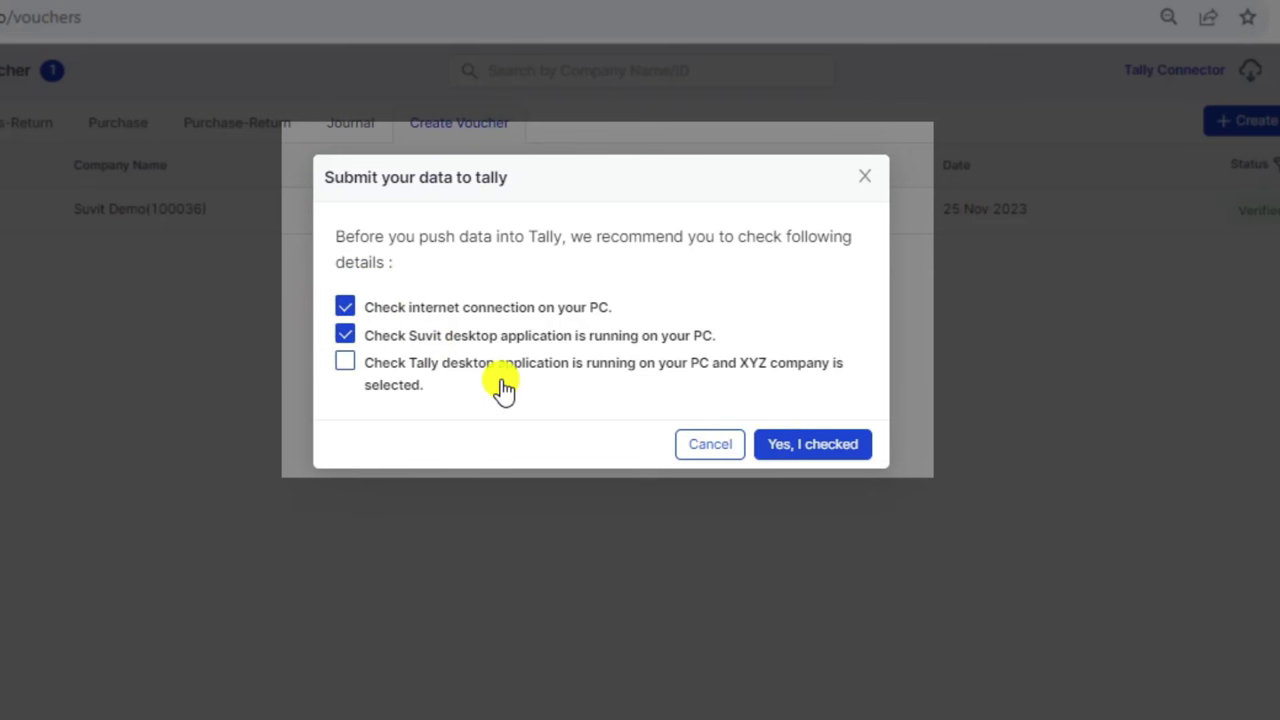
{"action": "left_click", "coordinate": [349, 365]}
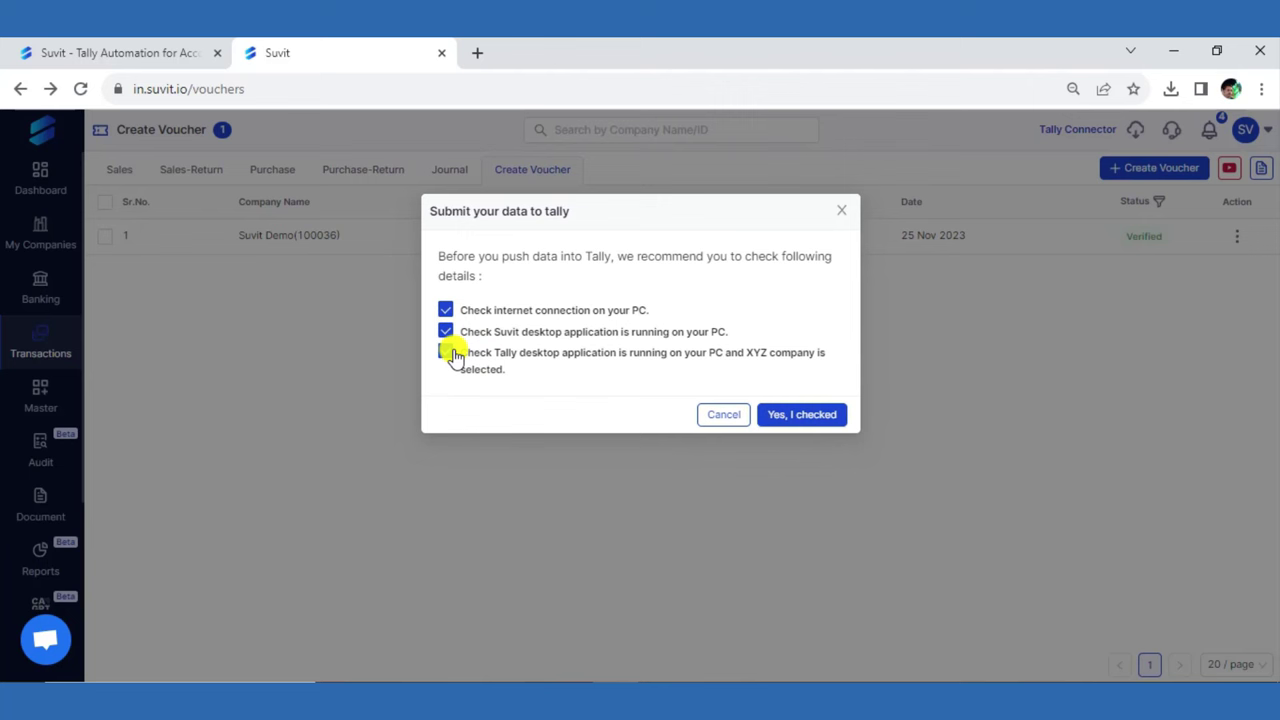
{"action": "left_click", "coordinate": [803, 416]}
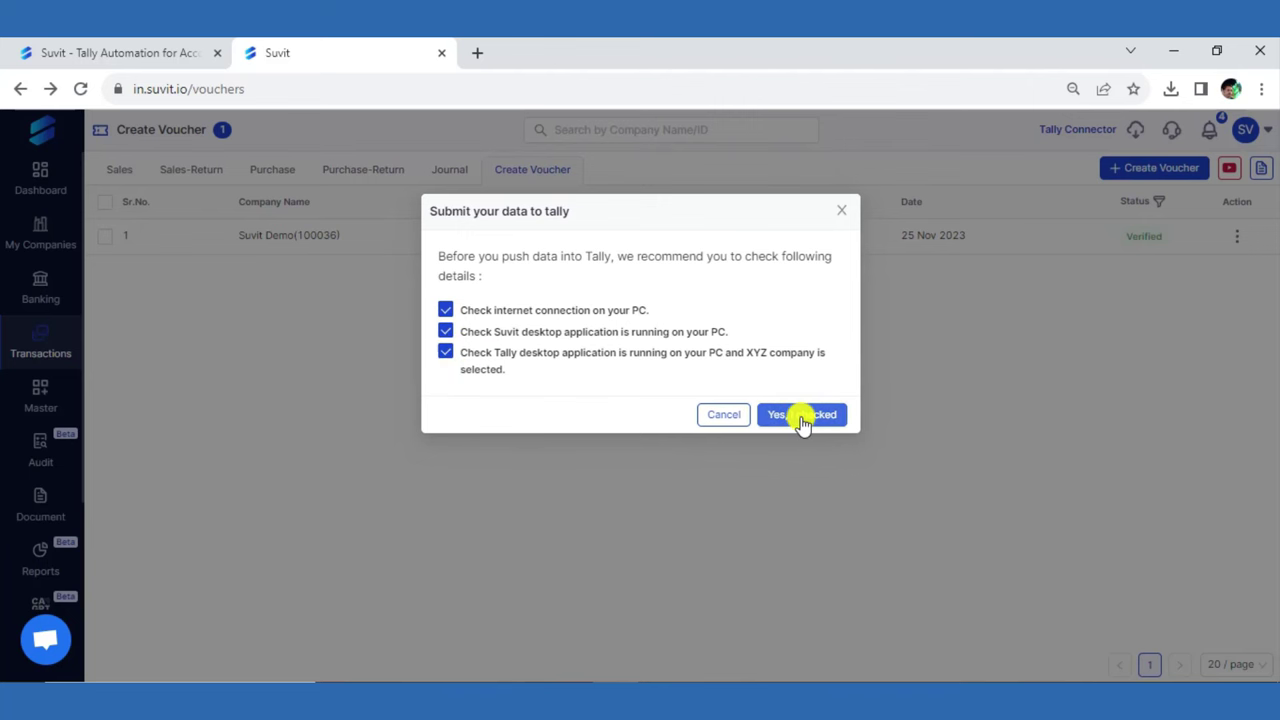
{"action": "left_click", "coordinate": [803, 418]}
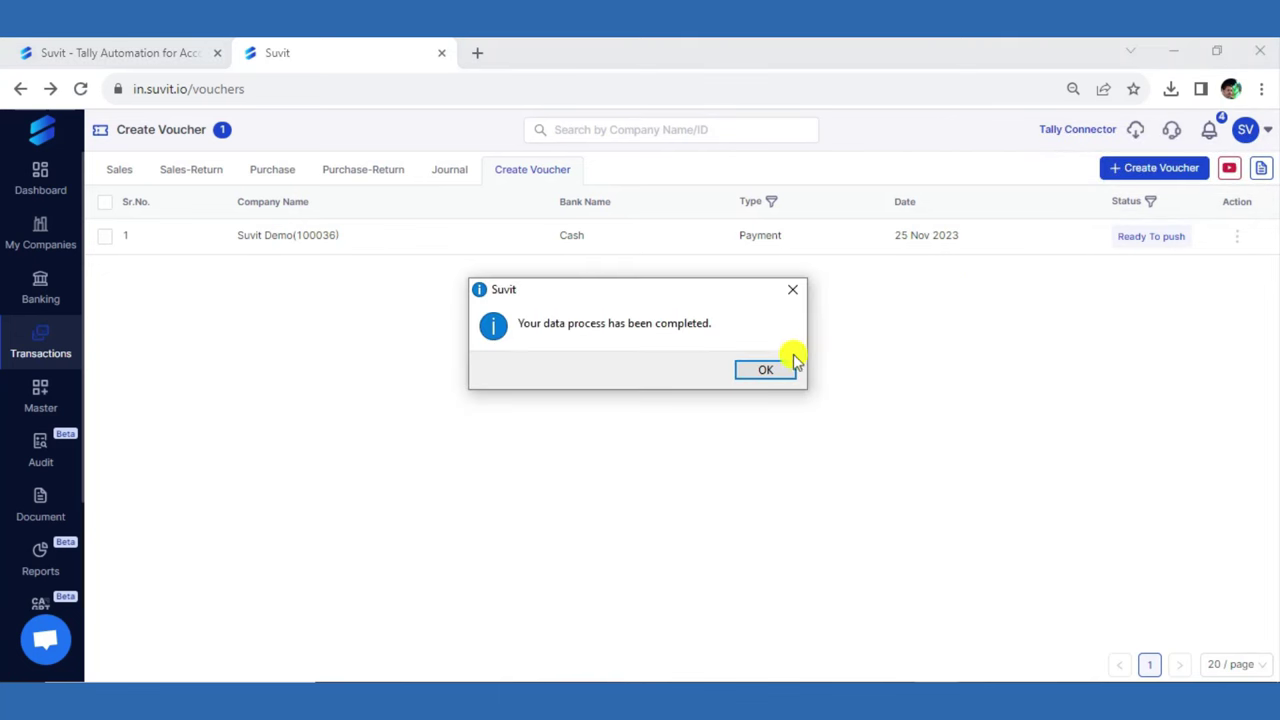
{"action": "left_click", "coordinate": [762, 370]}
In TallyPrime's Day Book, set the date to 25-Nov-23 and open the 300.00 newpaper exp. payment
{"action": "left_click", "coordinate": [651, 700]}
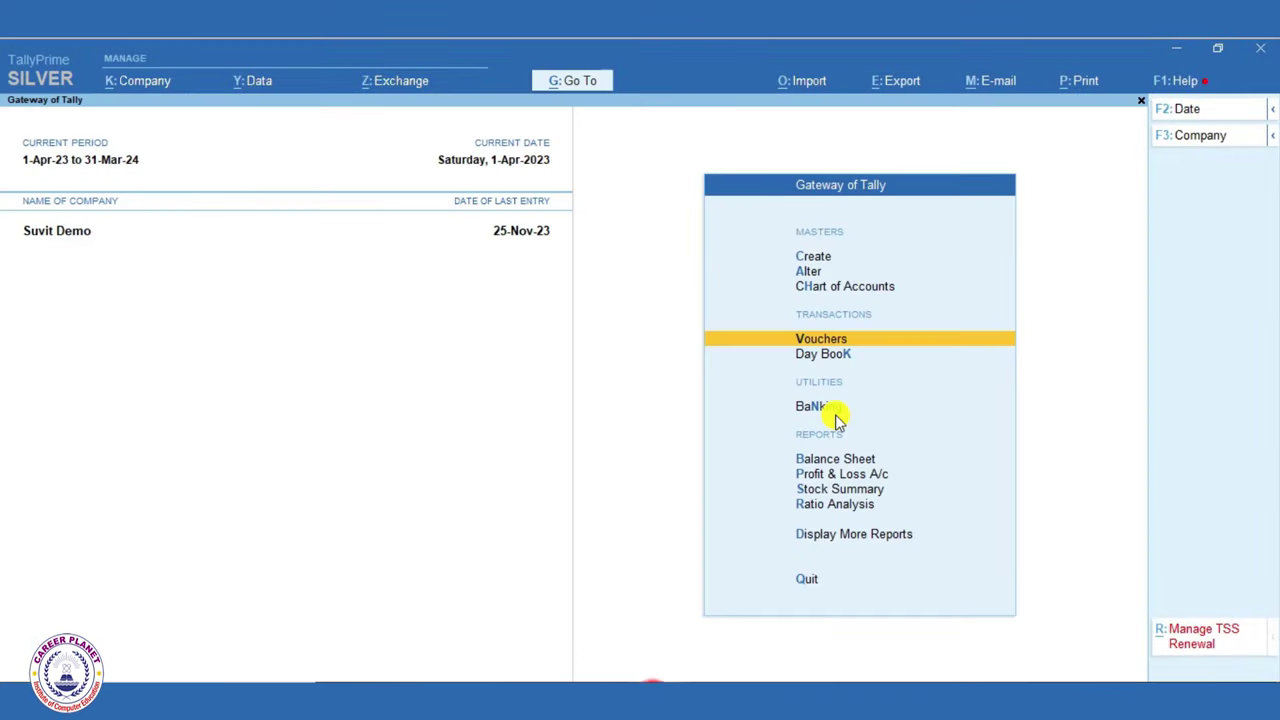
{"action": "key", "text": "Down"}
{"action": "key", "text": "Return"}
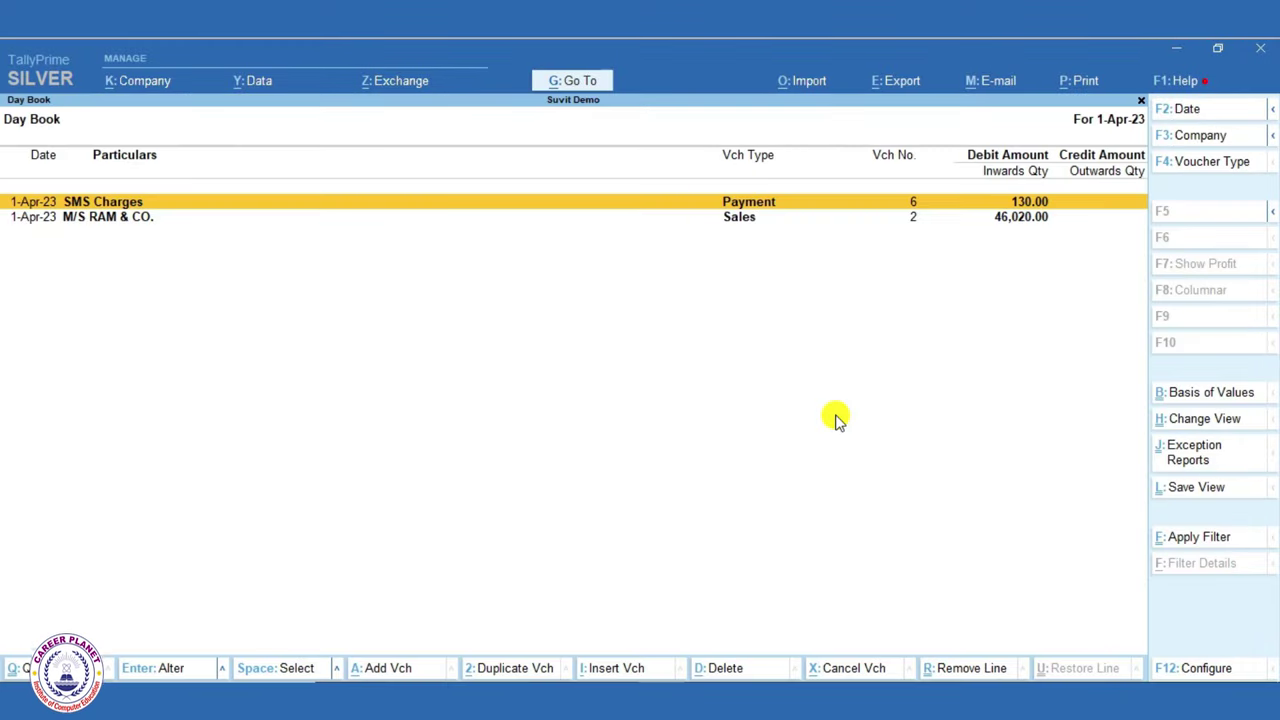
{"action": "key", "text": "F2"}
{"action": "type", "text": "25-"}
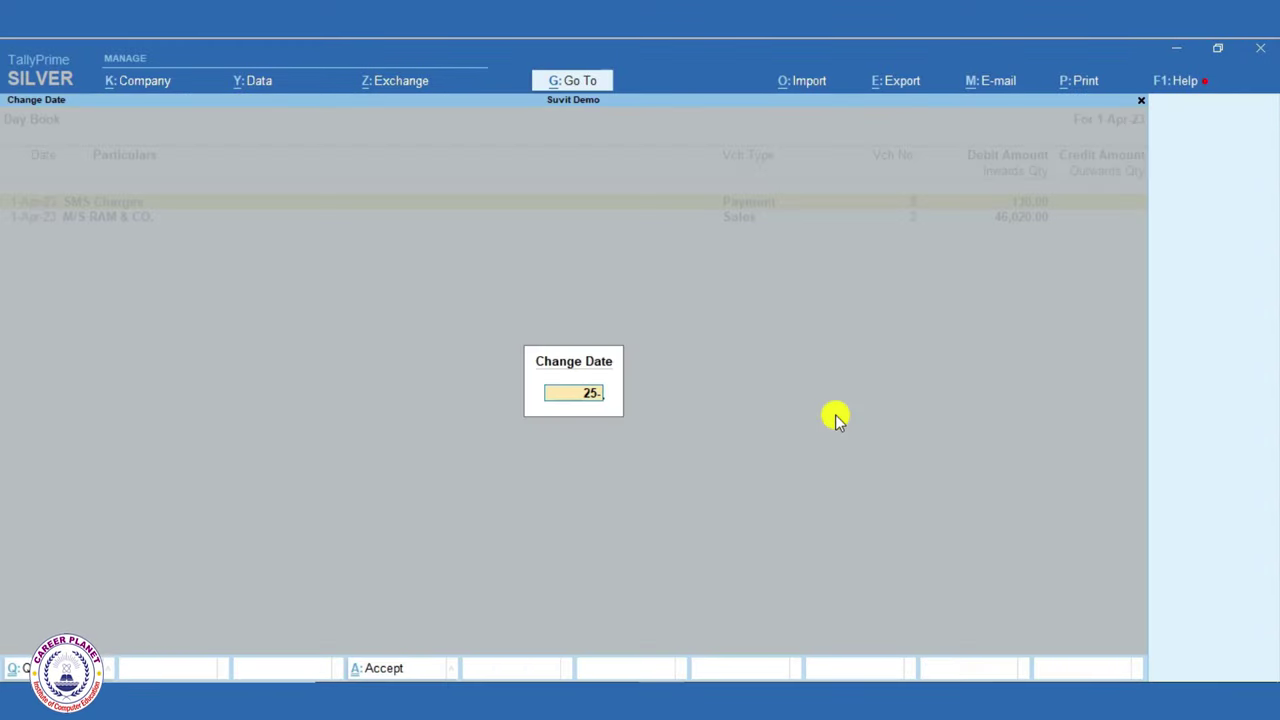
{"action": "type", "text": "1"}
{"action": "key", "text": "Return"}
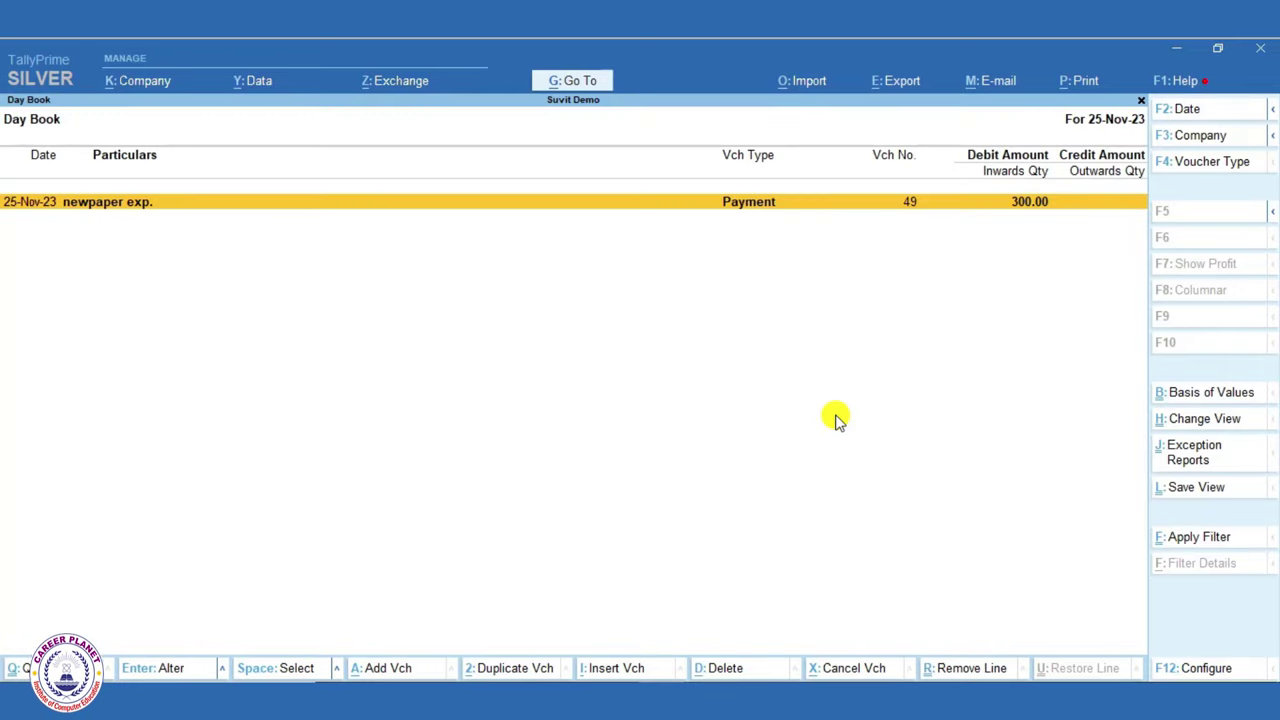
{"action": "key", "text": "Return"}
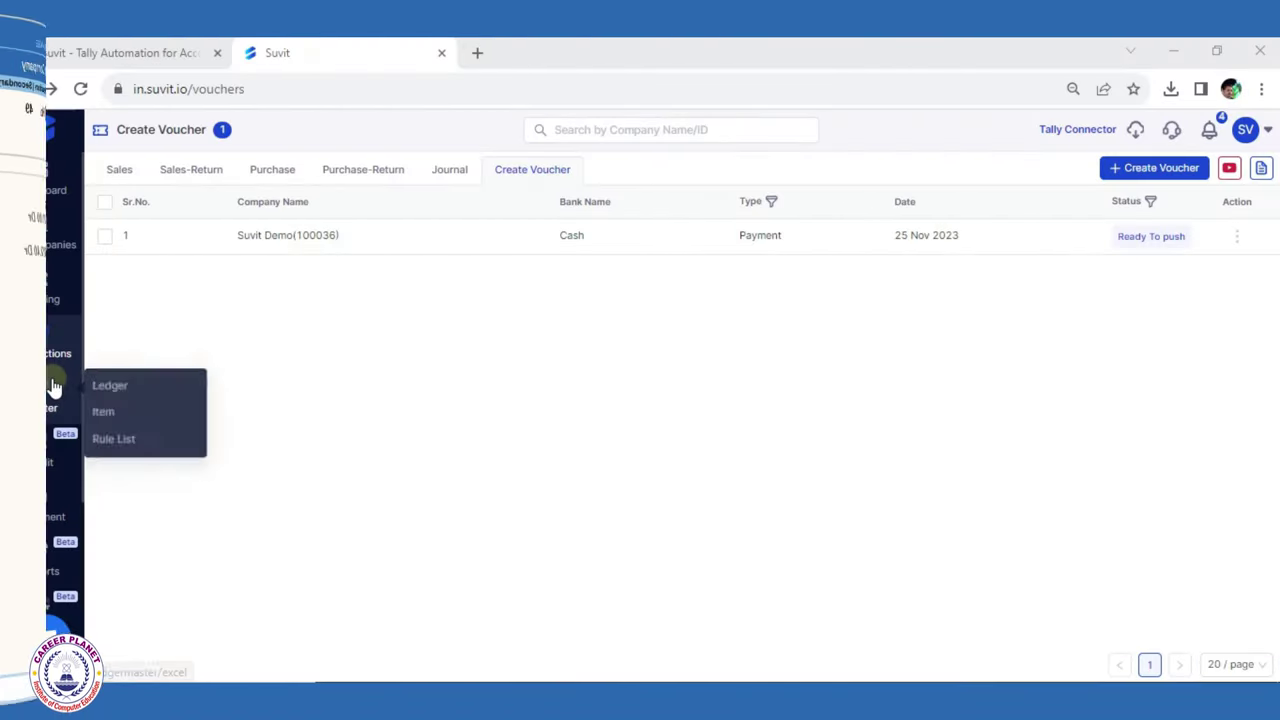
Download the sample template from Master > Ledger, save it as Ledger.xlsx, and open it in Excel
{"action": "left_click", "coordinate": [117, 397]}
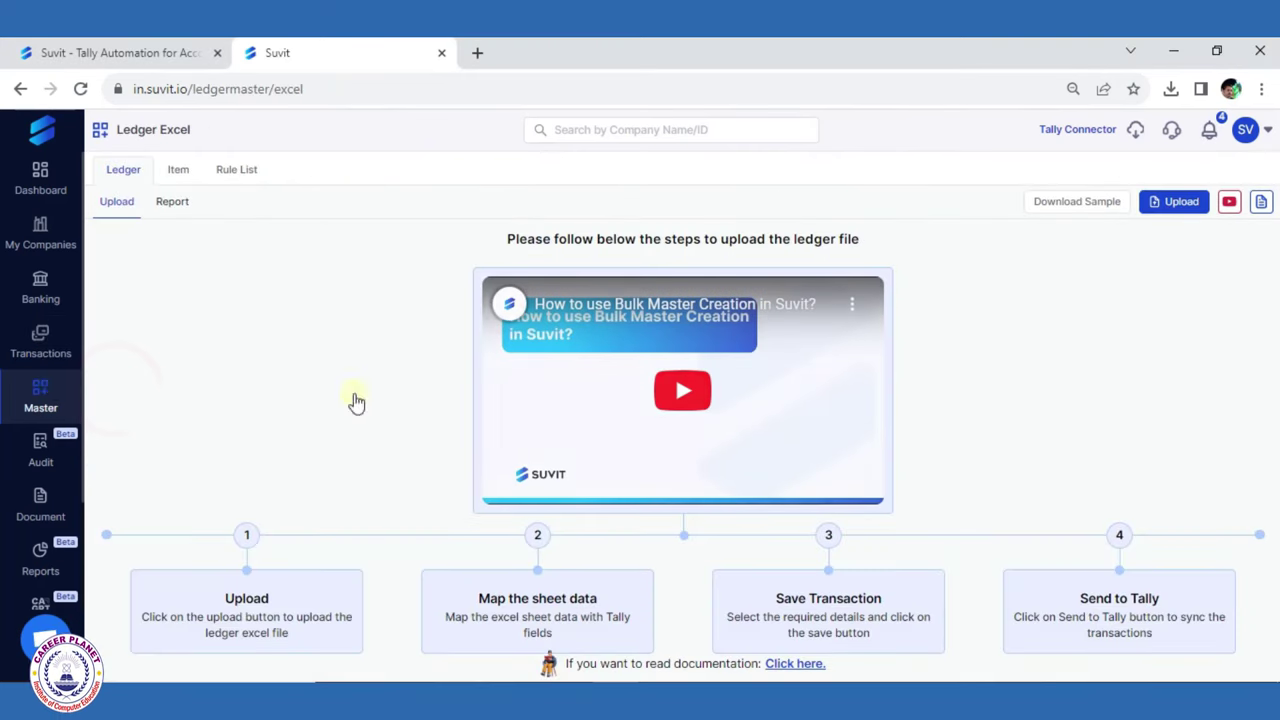
{"action": "left_click", "coordinate": [1069, 204]}
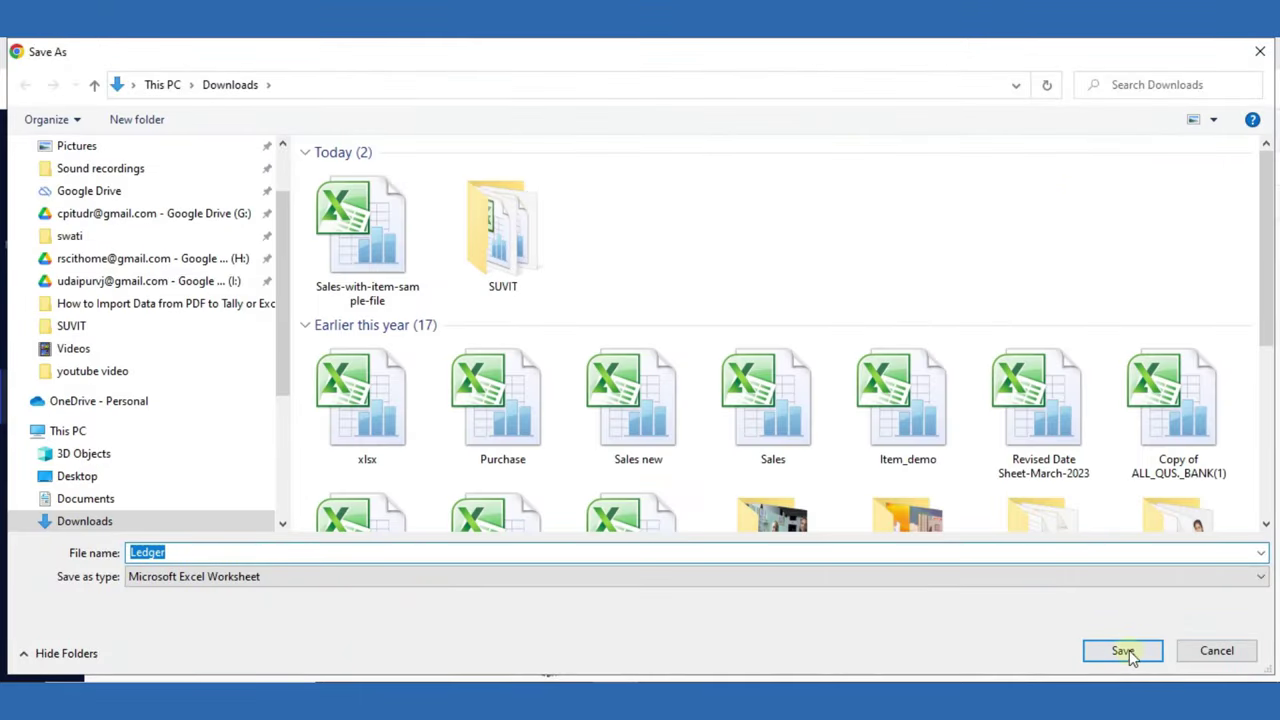
{"action": "left_click", "coordinate": [1123, 650]}
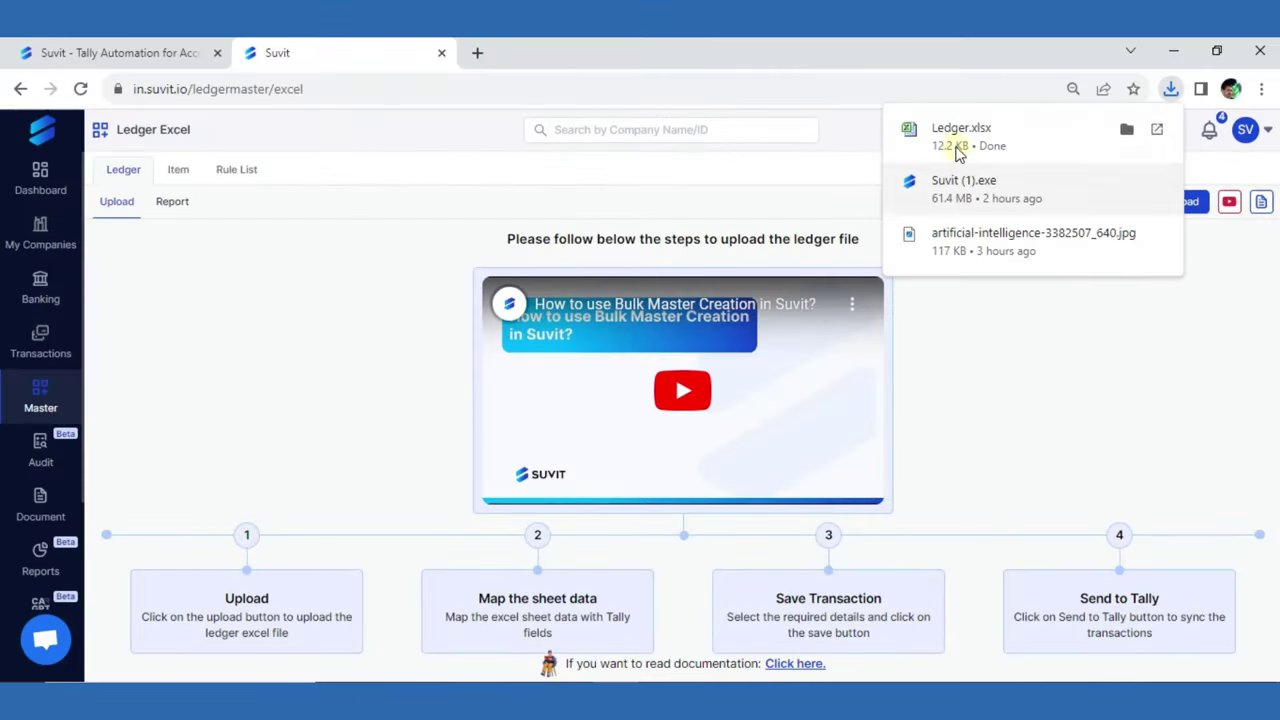
{"action": "left_click", "coordinate": [957, 135]}
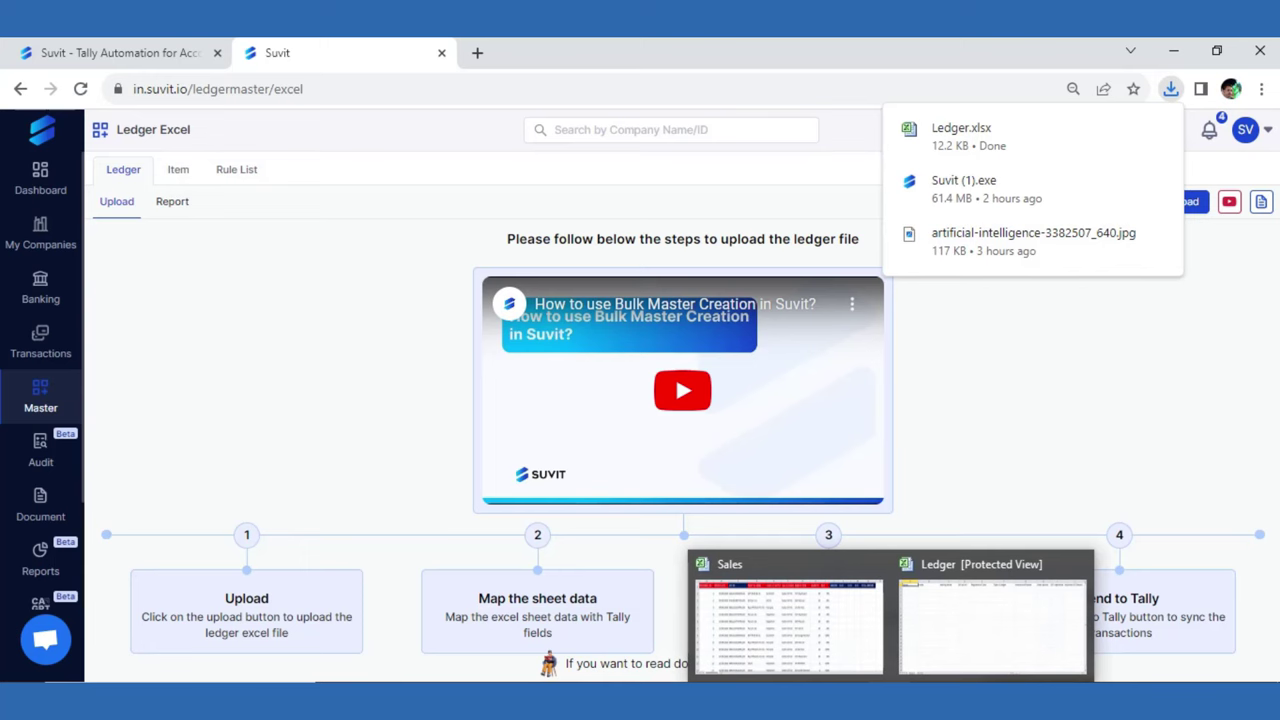
{"action": "left_click", "coordinate": [950, 637]}
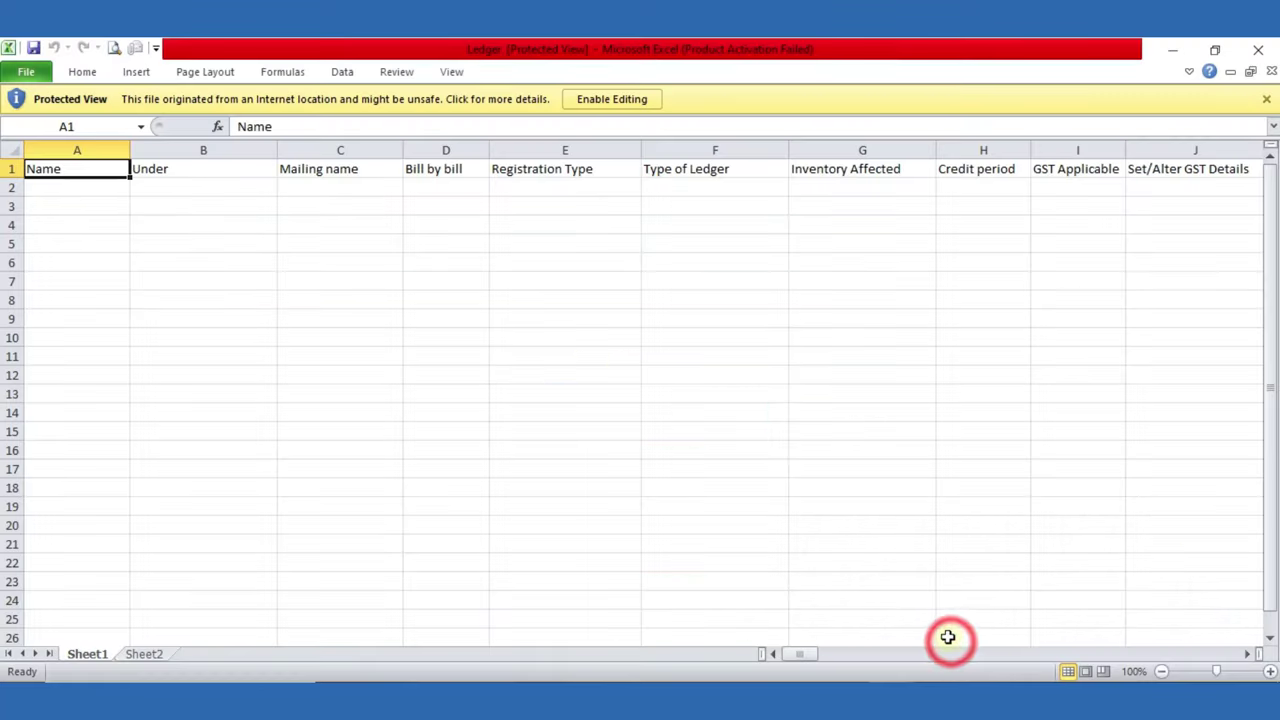
Enable editing in Ledger.xlsx and view the ledger groups offered in B2's Under dropdown without choosing one
{"action": "left_click", "coordinate": [614, 99]}
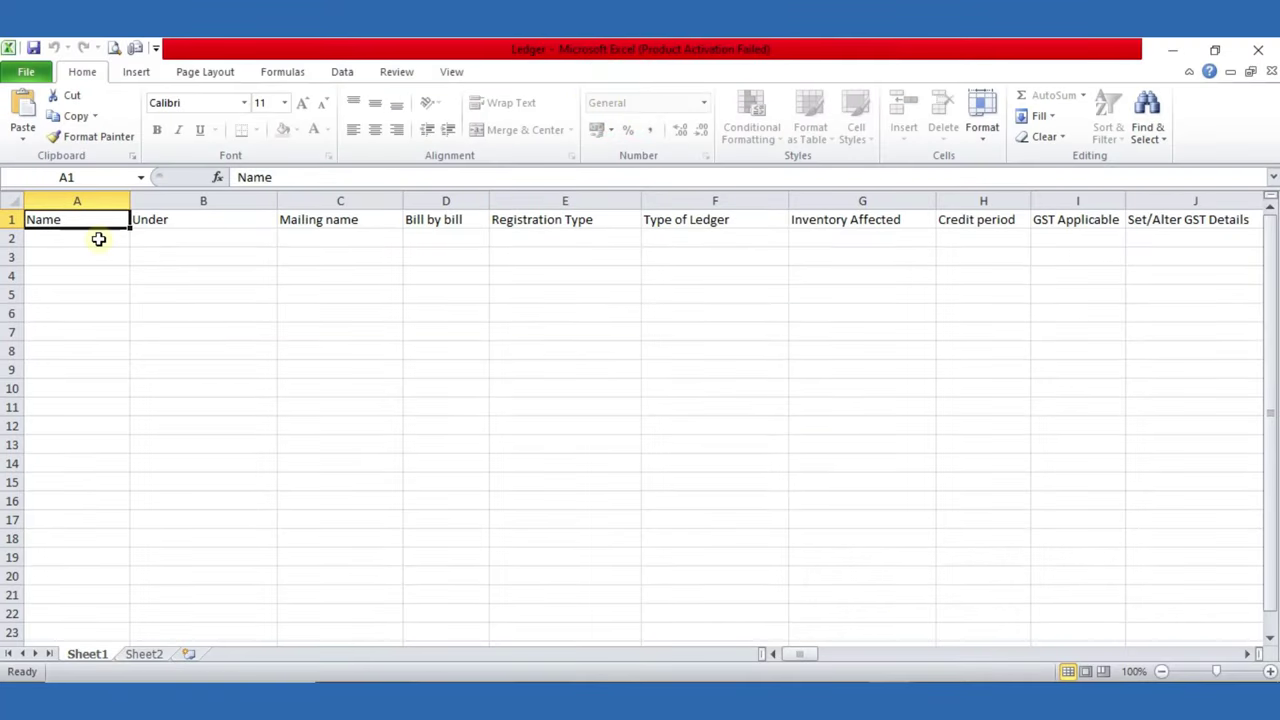
{"action": "left_click", "coordinate": [98, 239]}
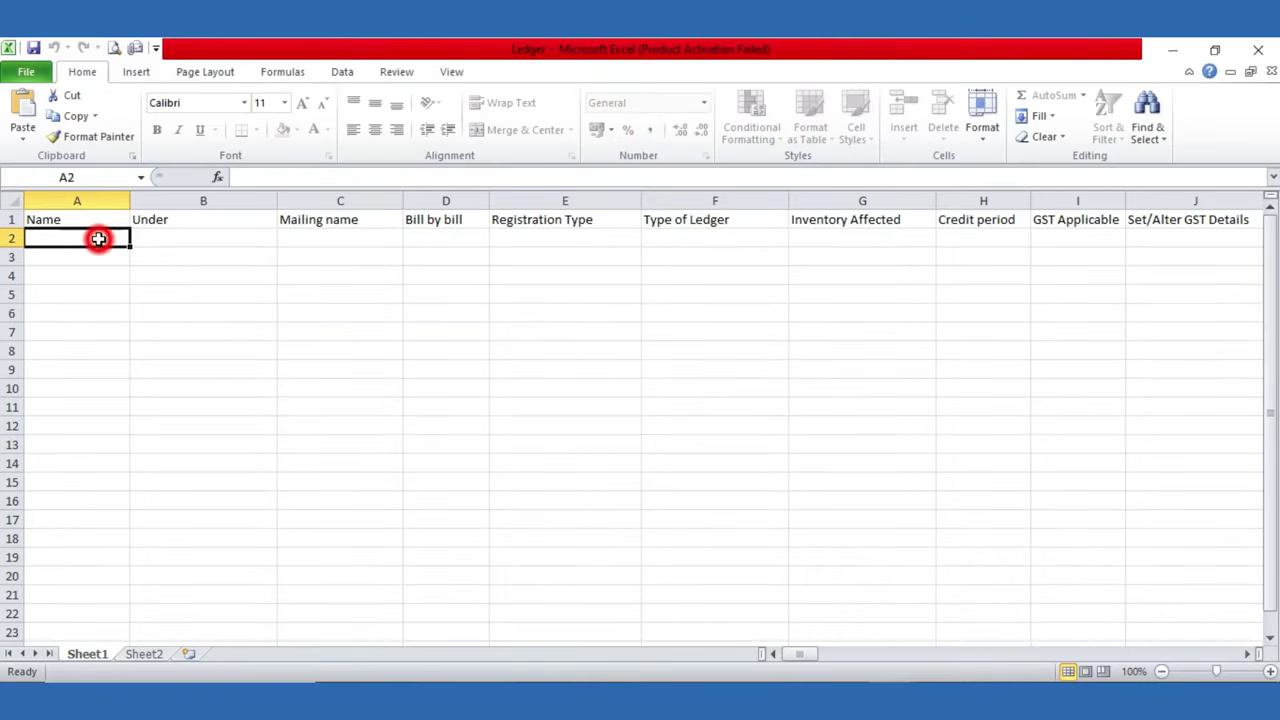
{"action": "left_click", "coordinate": [167, 240]}
{"action": "left_click", "coordinate": [285, 238]}
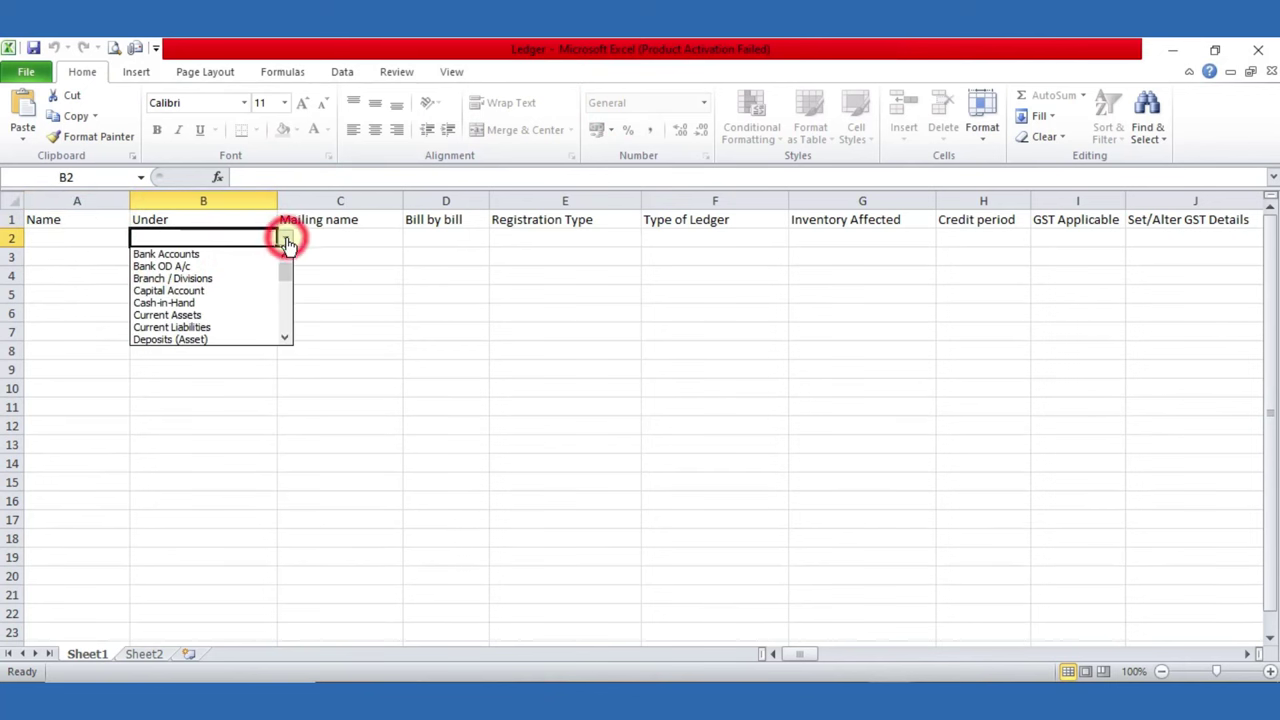
{"action": "left_click", "coordinate": [68, 242]}
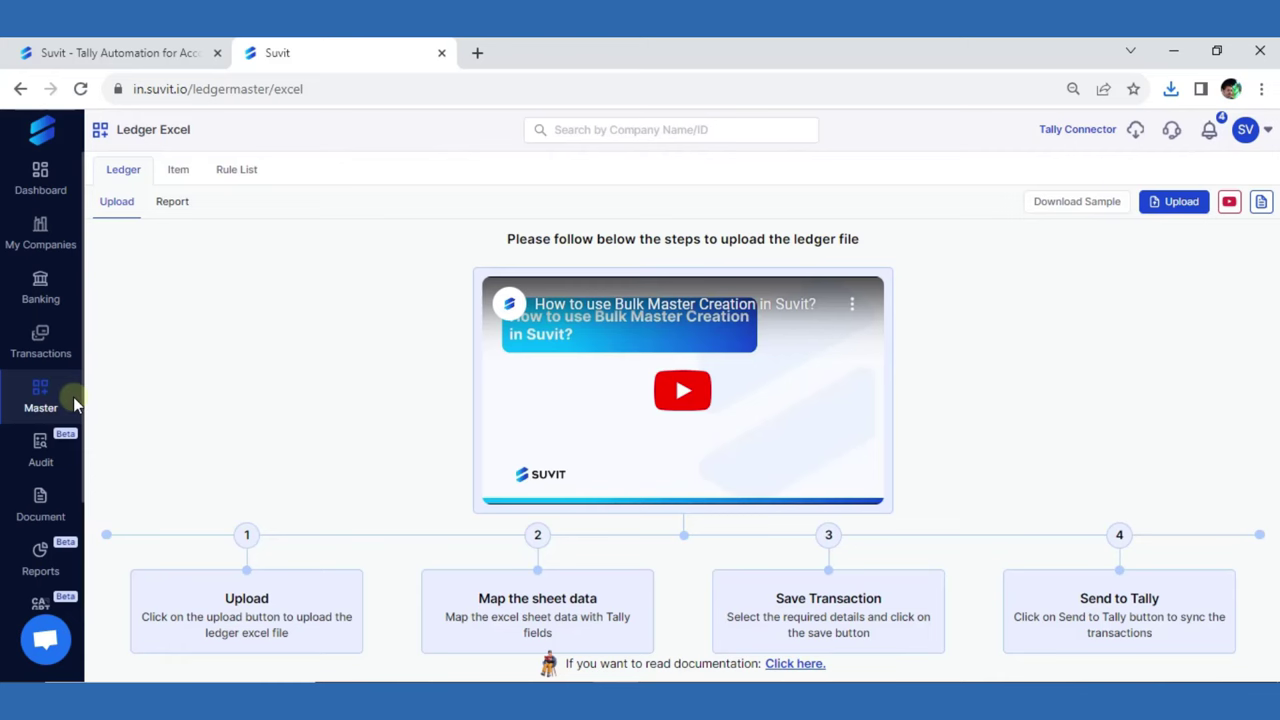
{"action": "mouse_move", "coordinate": [40, 396]}
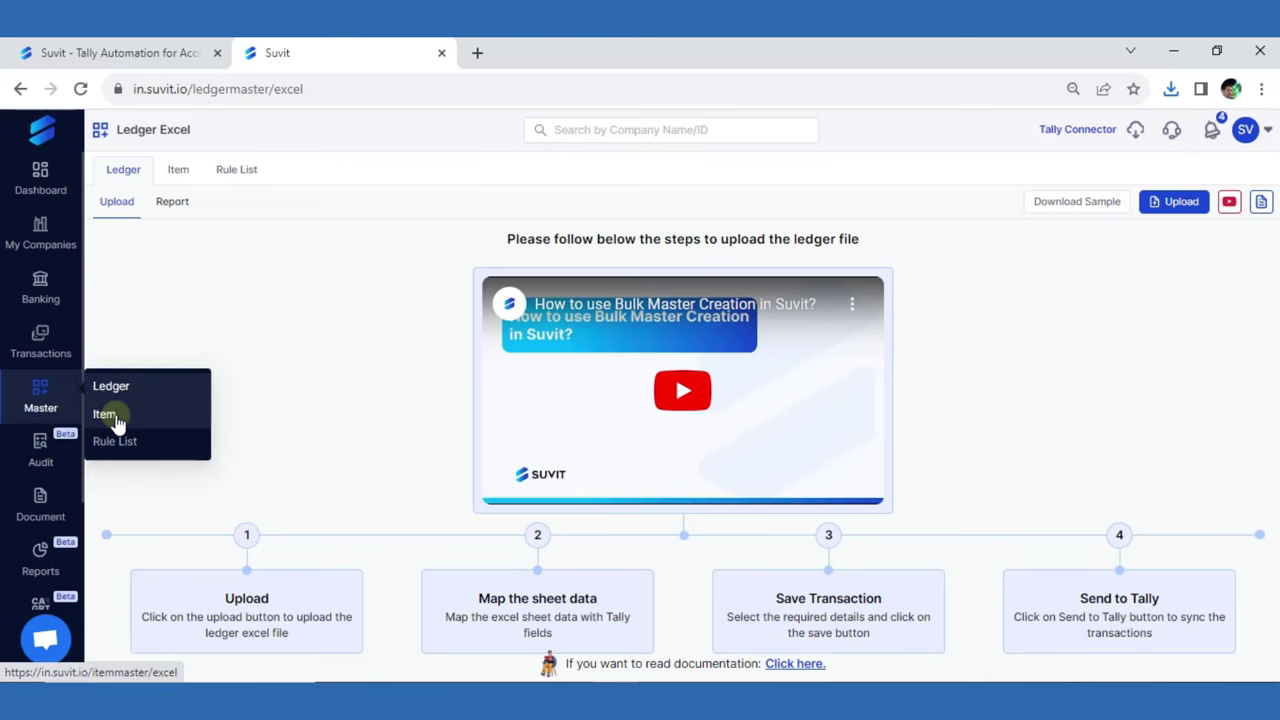
Look over the Item upload page, then view and close the IDBI BANK rules in Rule List
{"action": "left_click", "coordinate": [105, 414]}
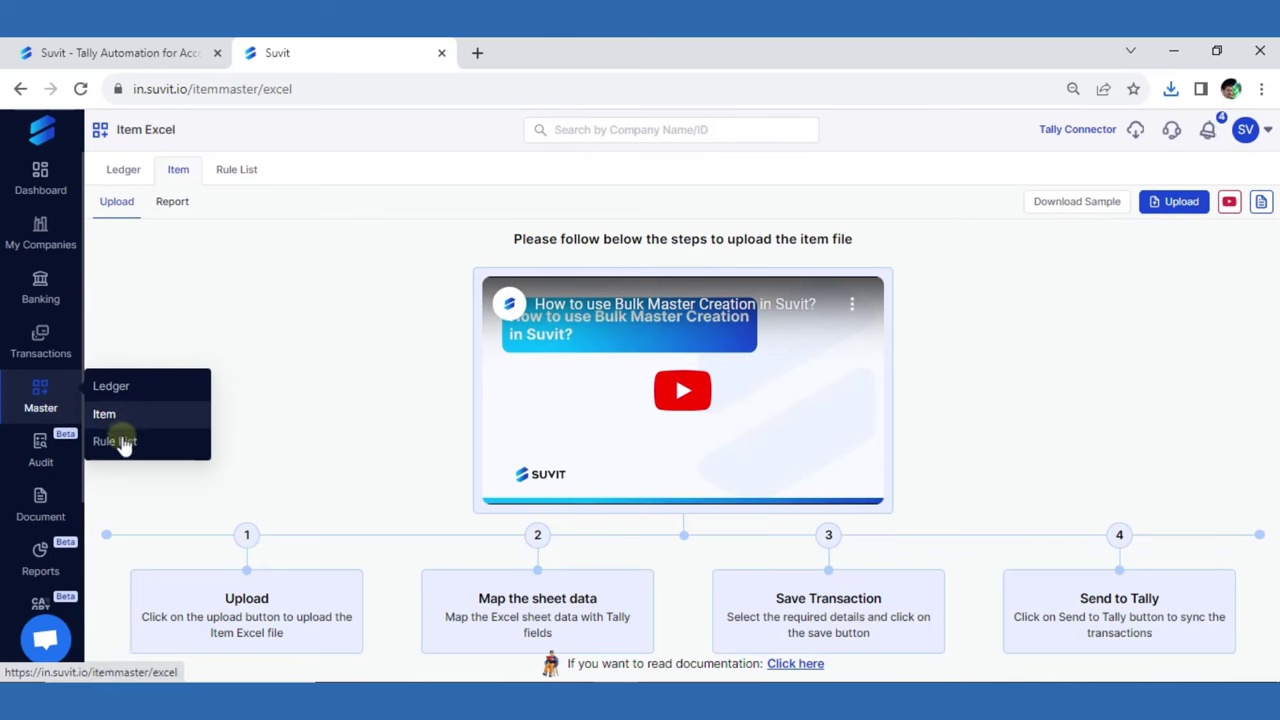
{"action": "left_click", "coordinate": [118, 441]}
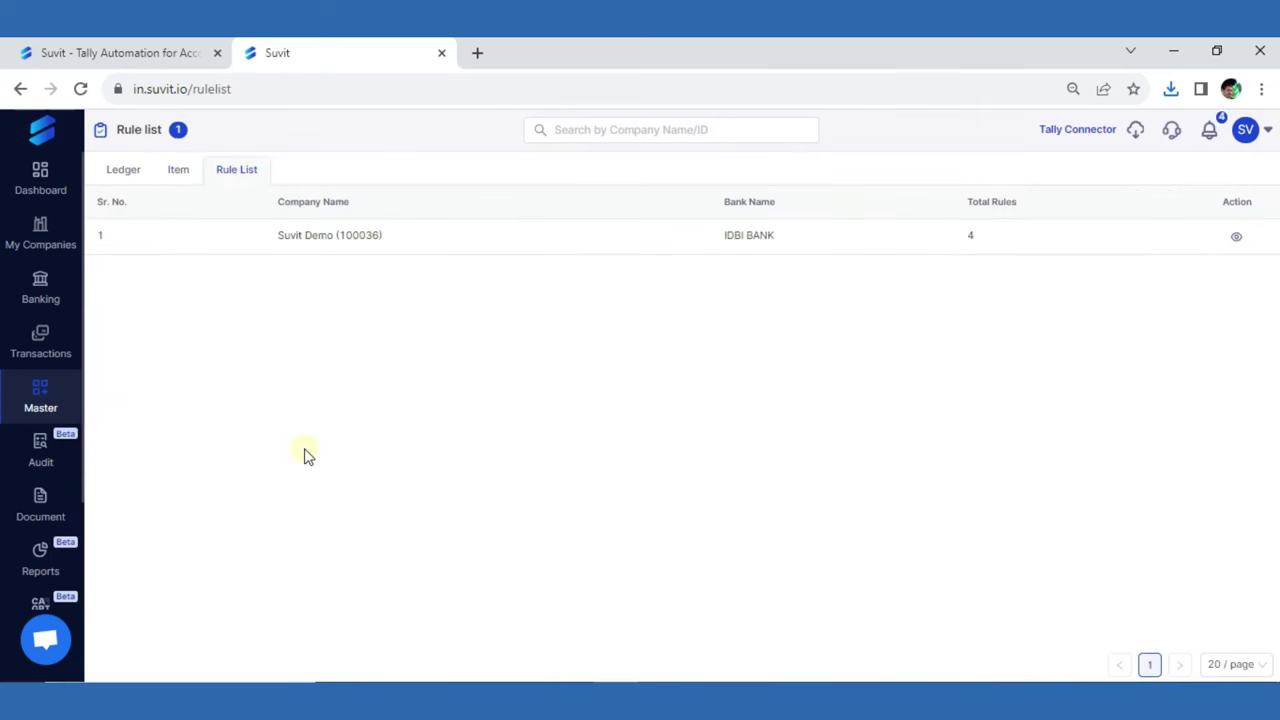
{"action": "left_click", "coordinate": [757, 245]}
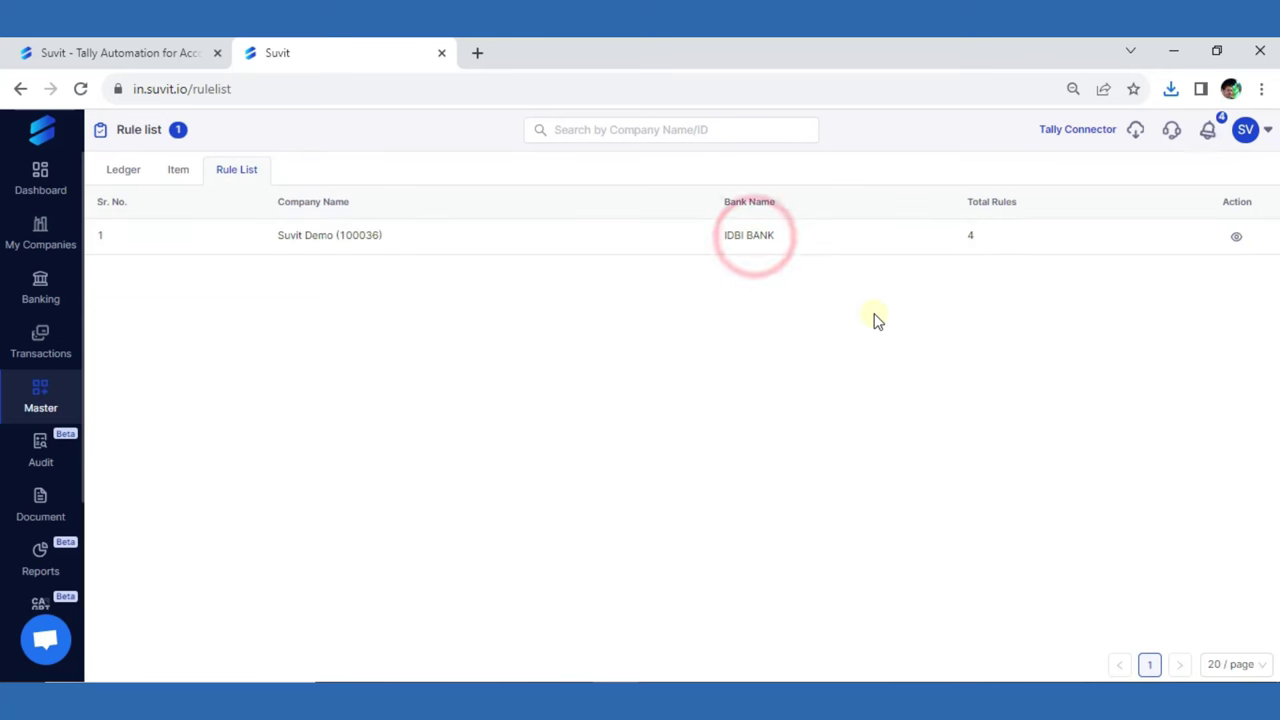
{"action": "left_click", "coordinate": [1236, 237]}
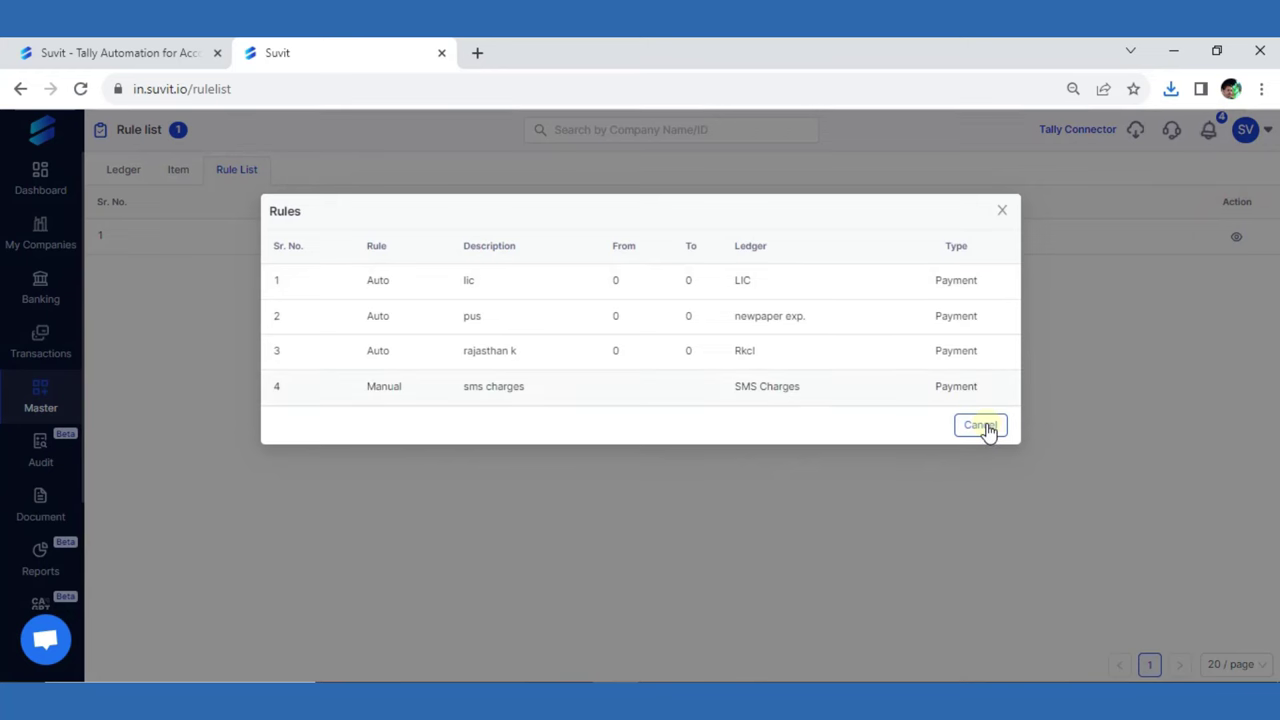
{"action": "left_click", "coordinate": [984, 426]}
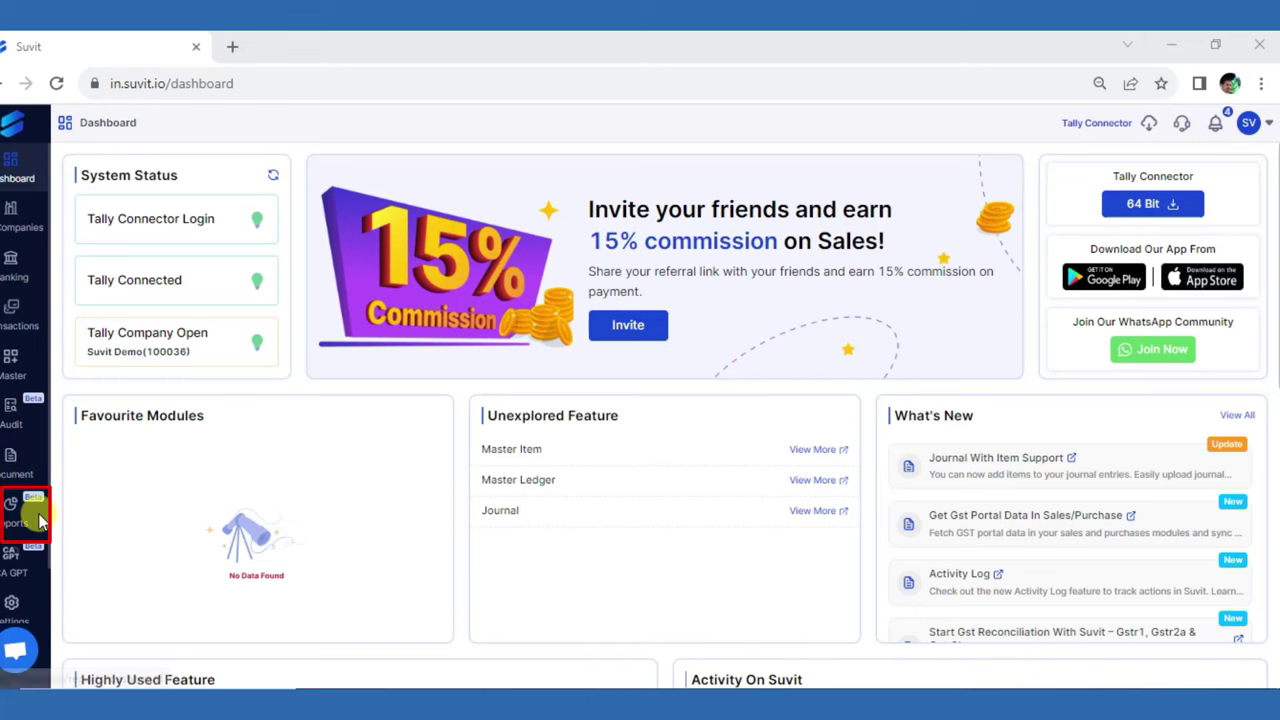
Browse the Reports Overview charts: sales 4,10,616.40, purchases 3,35,050.00, payments 1,02,447.54 for 2023–24
{"action": "left_click", "coordinate": [17, 515]}
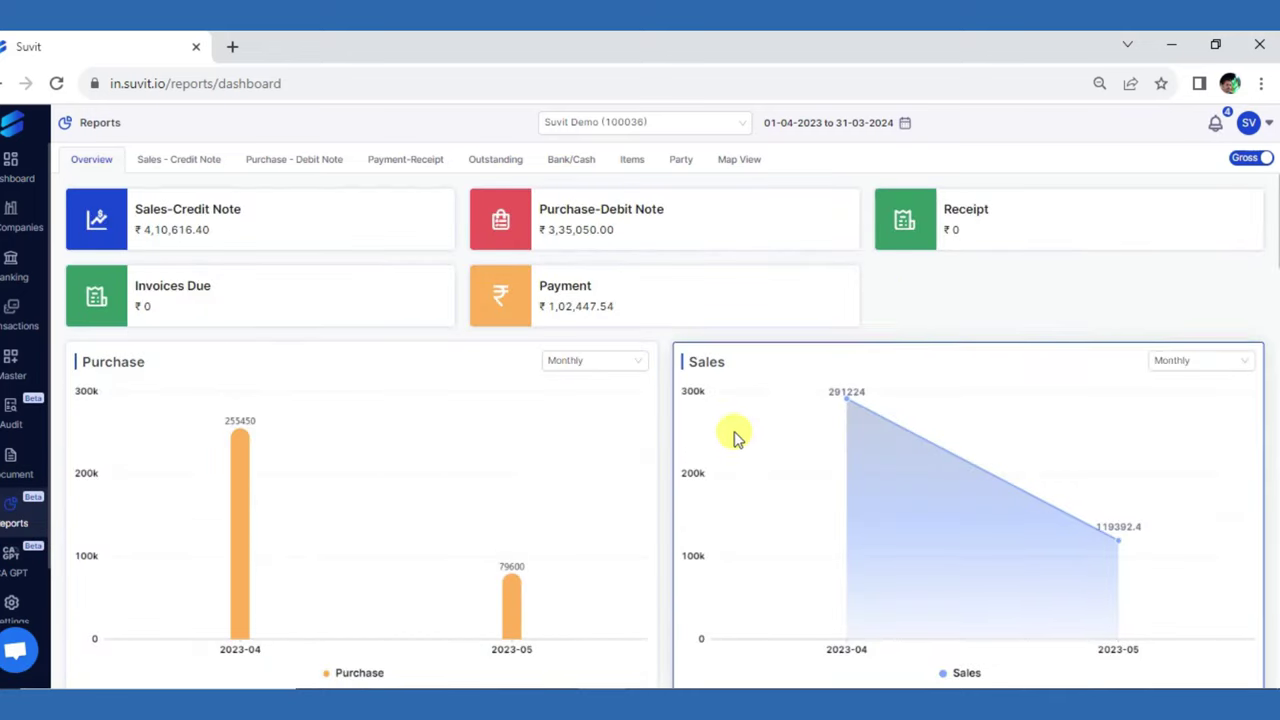
{"action": "scroll", "coordinate": [737, 434], "scroll_direction": "down", "scroll_amount": 3}
{"action": "scroll", "coordinate": [728, 437], "scroll_direction": "down", "scroll_amount": 3}
{"action": "scroll", "coordinate": [728, 437], "scroll_direction": "down", "scroll_amount": 4}
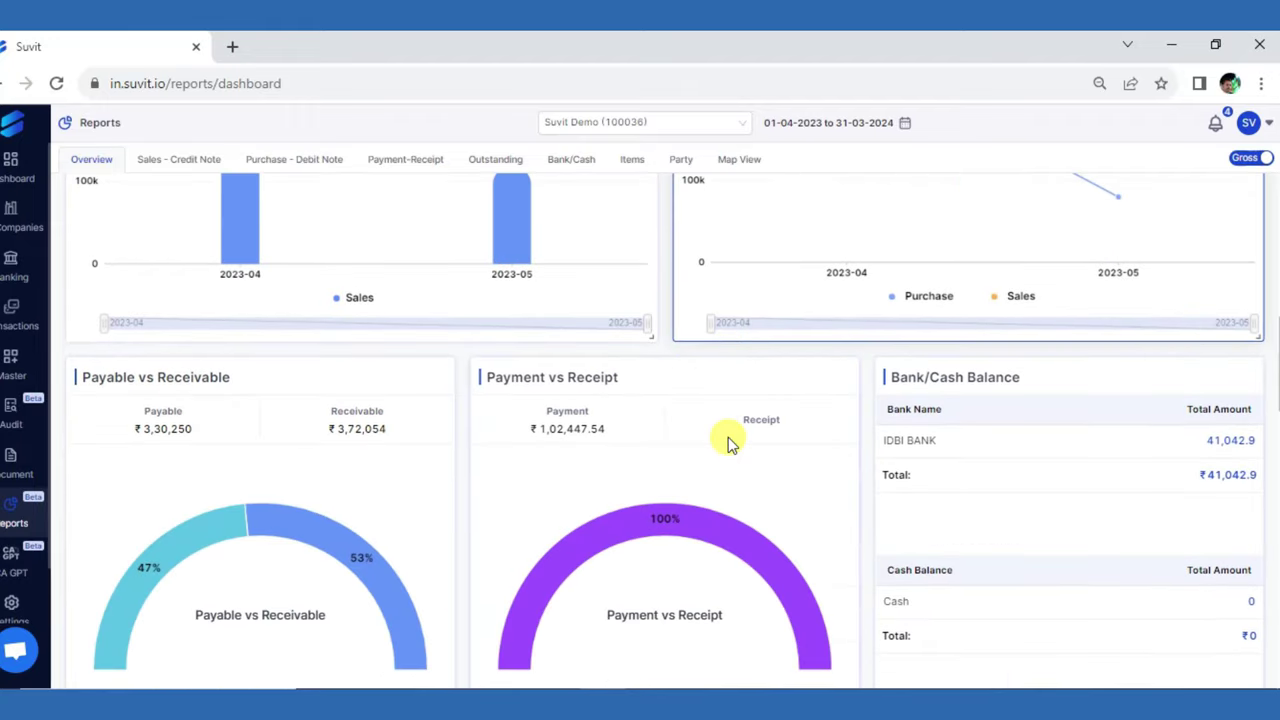
{"action": "scroll", "coordinate": [728, 437], "scroll_direction": "down", "scroll_amount": 2}
{"action": "scroll", "coordinate": [728, 442], "scroll_direction": "up", "scroll_amount": 10}
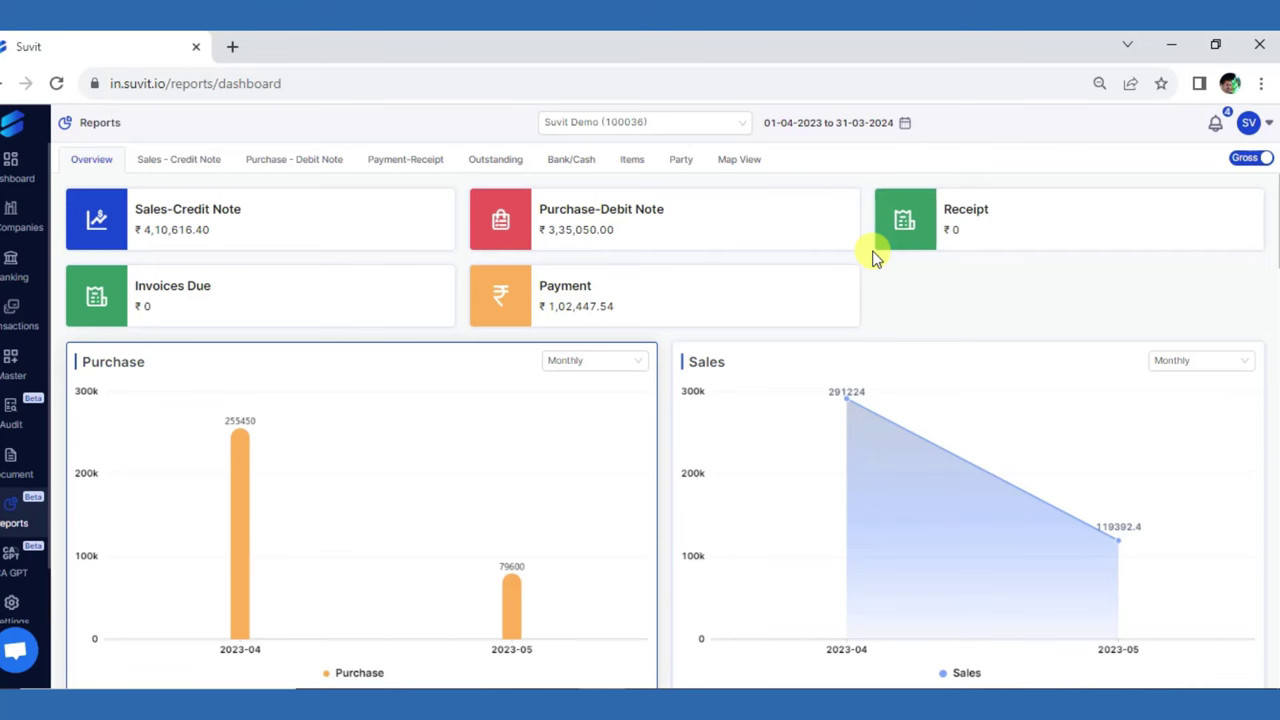
{"action": "scroll", "coordinate": [896, 528], "scroll_direction": "down", "scroll_amount": 2}
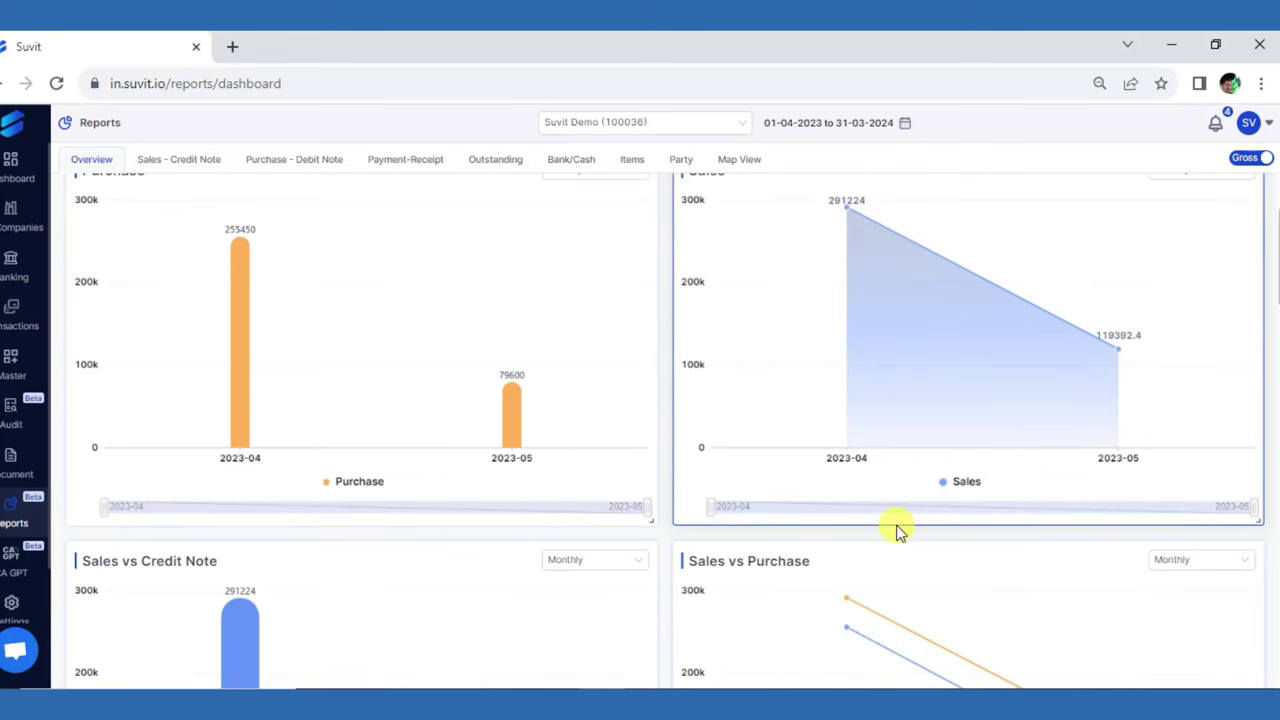
{"action": "scroll", "coordinate": [896, 530], "scroll_direction": "down", "scroll_amount": 3}
{"action": "scroll", "coordinate": [896, 530], "scroll_direction": "up", "scroll_amount": 4}
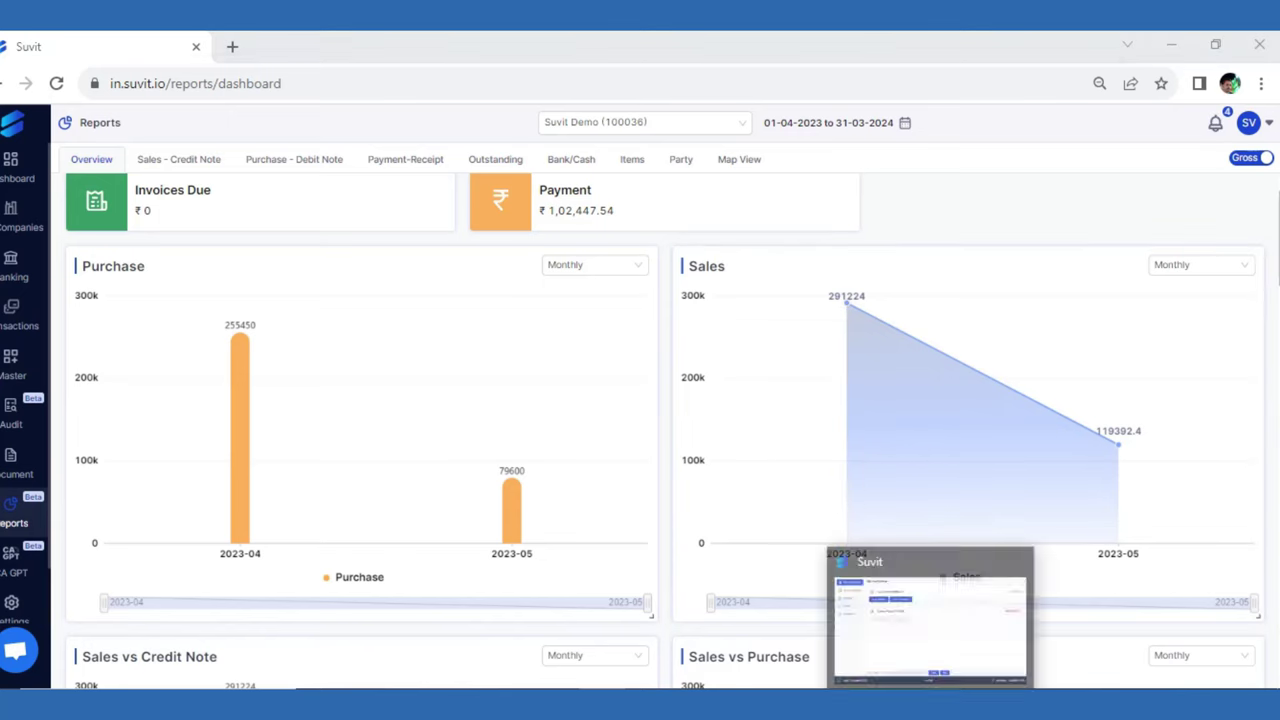
{"action": "left_click", "coordinate": [935, 702]}
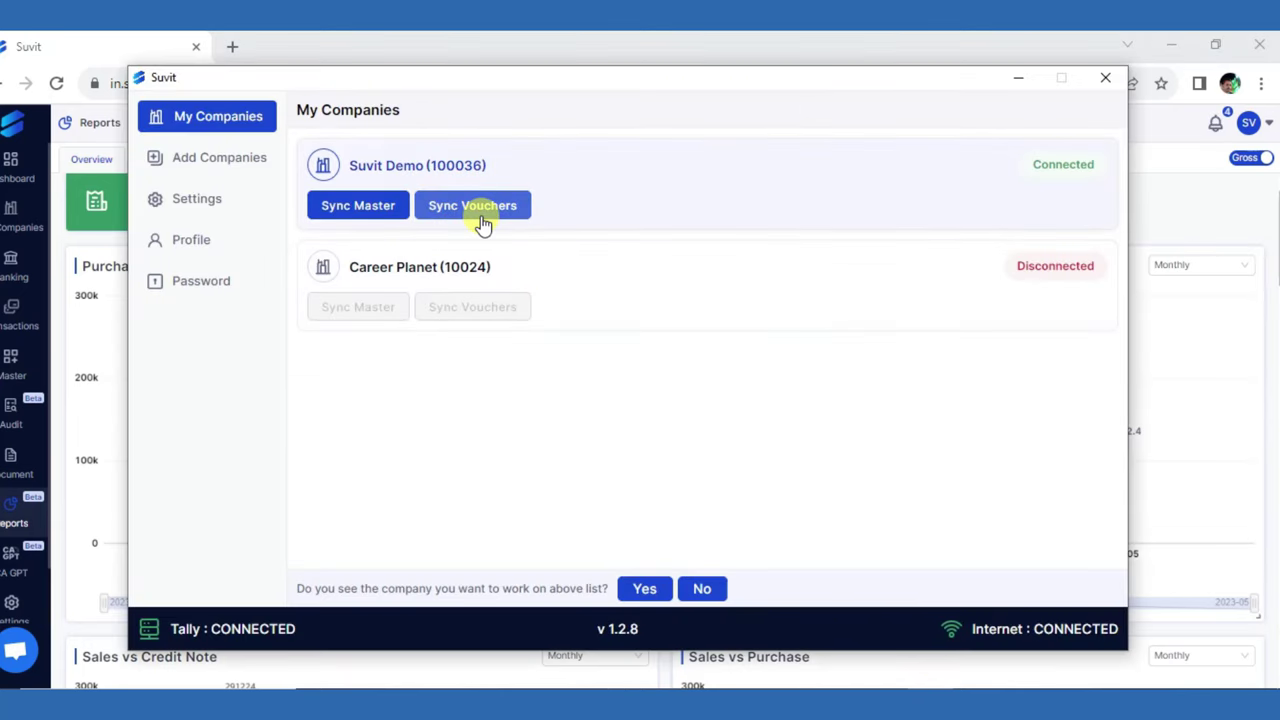
{"action": "left_click", "coordinate": [1017, 80]}
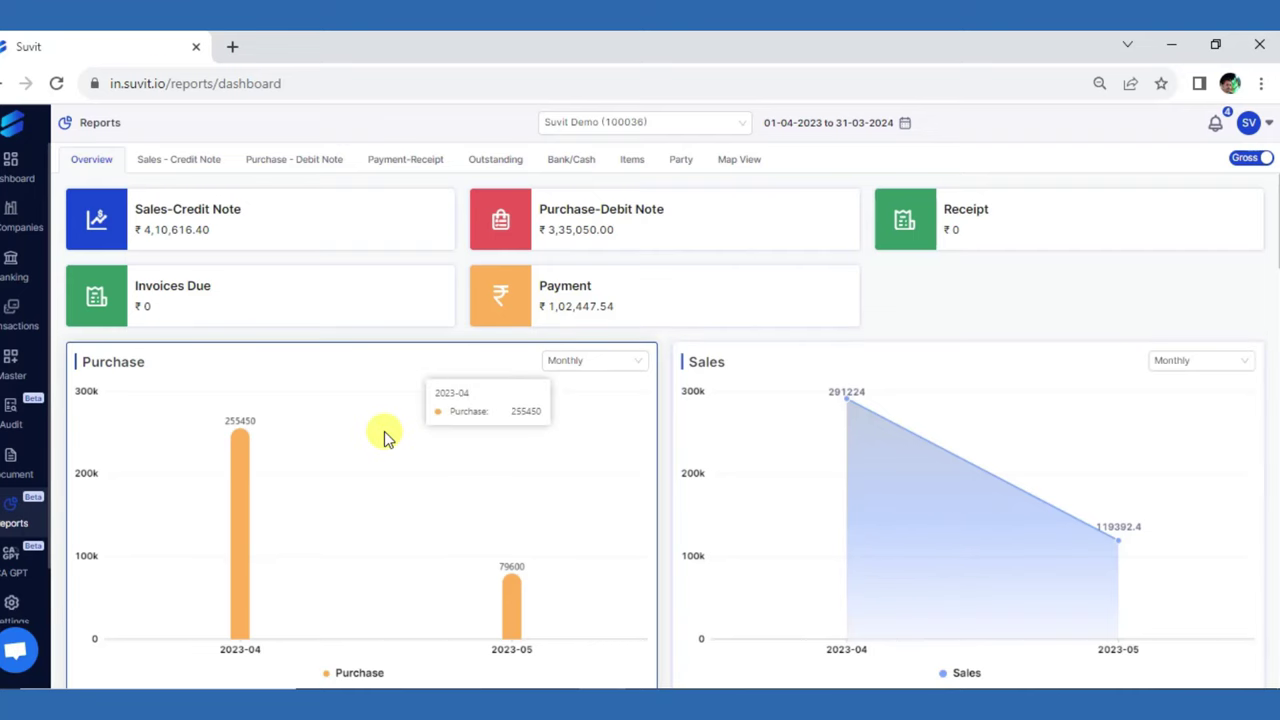
{"action": "scroll", "coordinate": [383, 432], "scroll_direction": "down", "scroll_amount": 2}
{"action": "scroll", "coordinate": [385, 436], "scroll_direction": "up", "scroll_amount": 1}
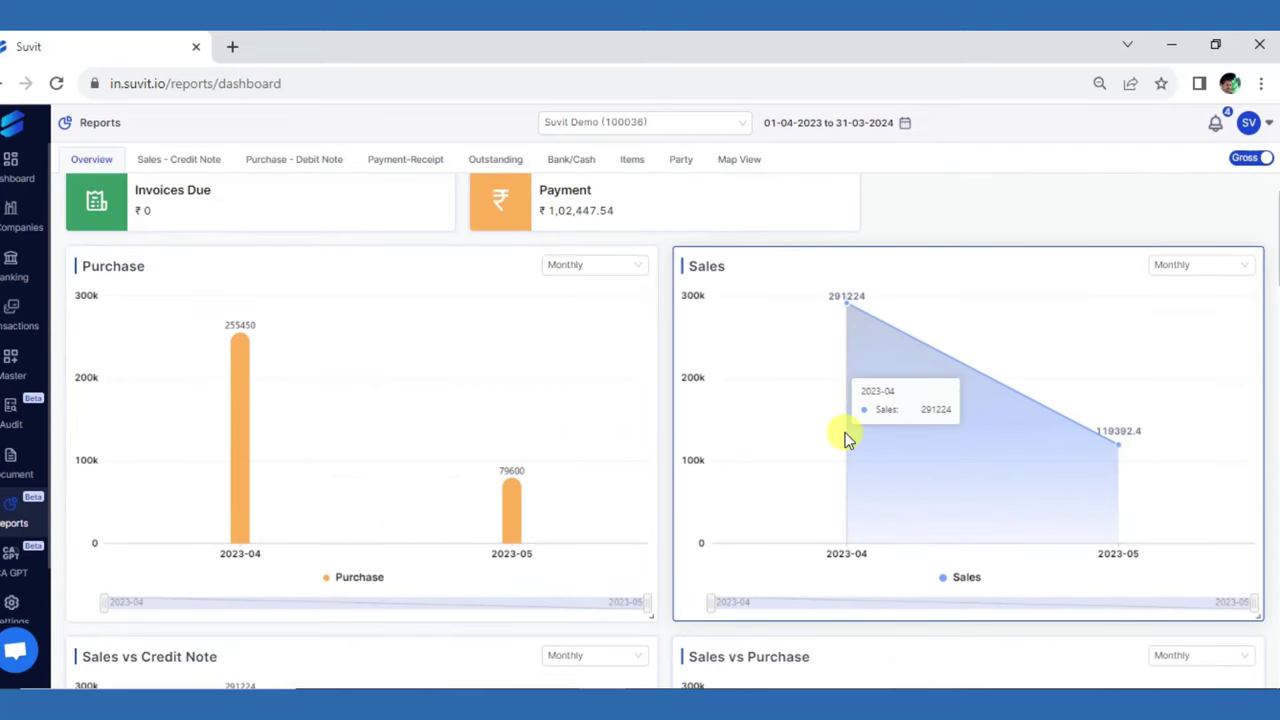
{"action": "left_click", "coordinate": [637, 273]}
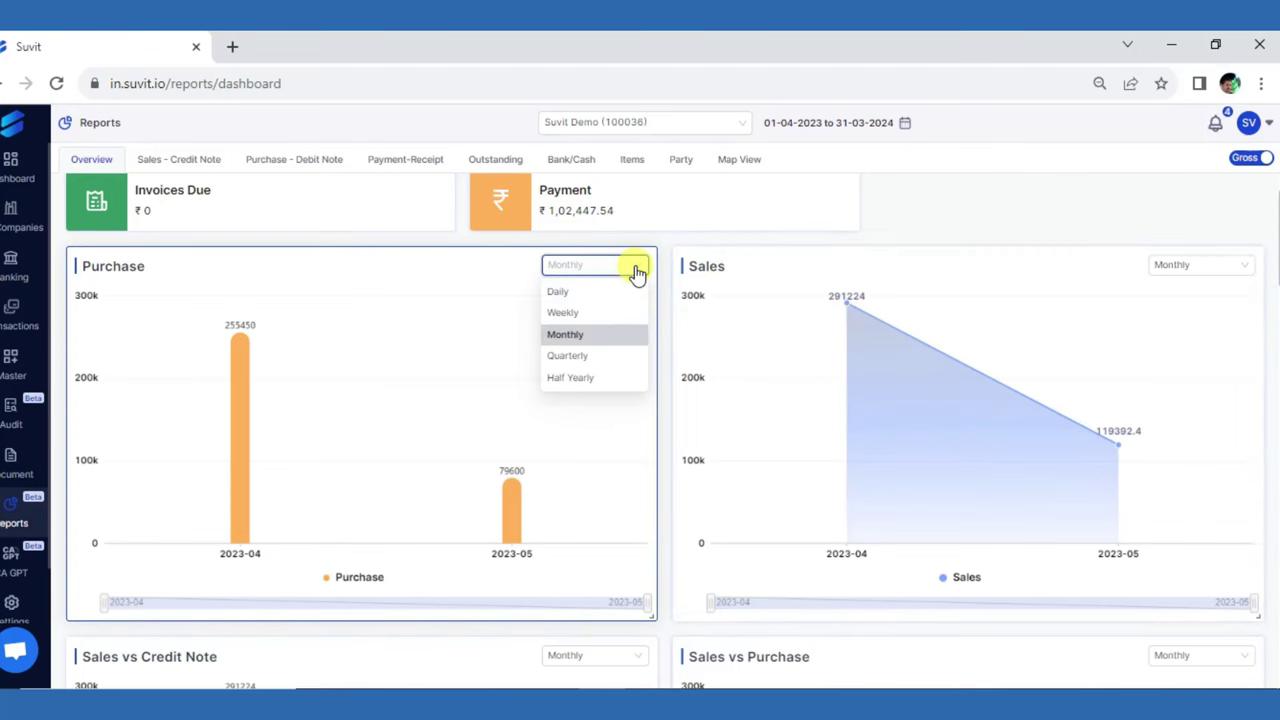
{"action": "scroll", "coordinate": [849, 531], "scroll_direction": "down", "scroll_amount": 1}
{"action": "scroll", "coordinate": [849, 531], "scroll_direction": "down", "scroll_amount": 2}
{"action": "scroll", "coordinate": [849, 531], "scroll_direction": "down", "scroll_amount": 2}
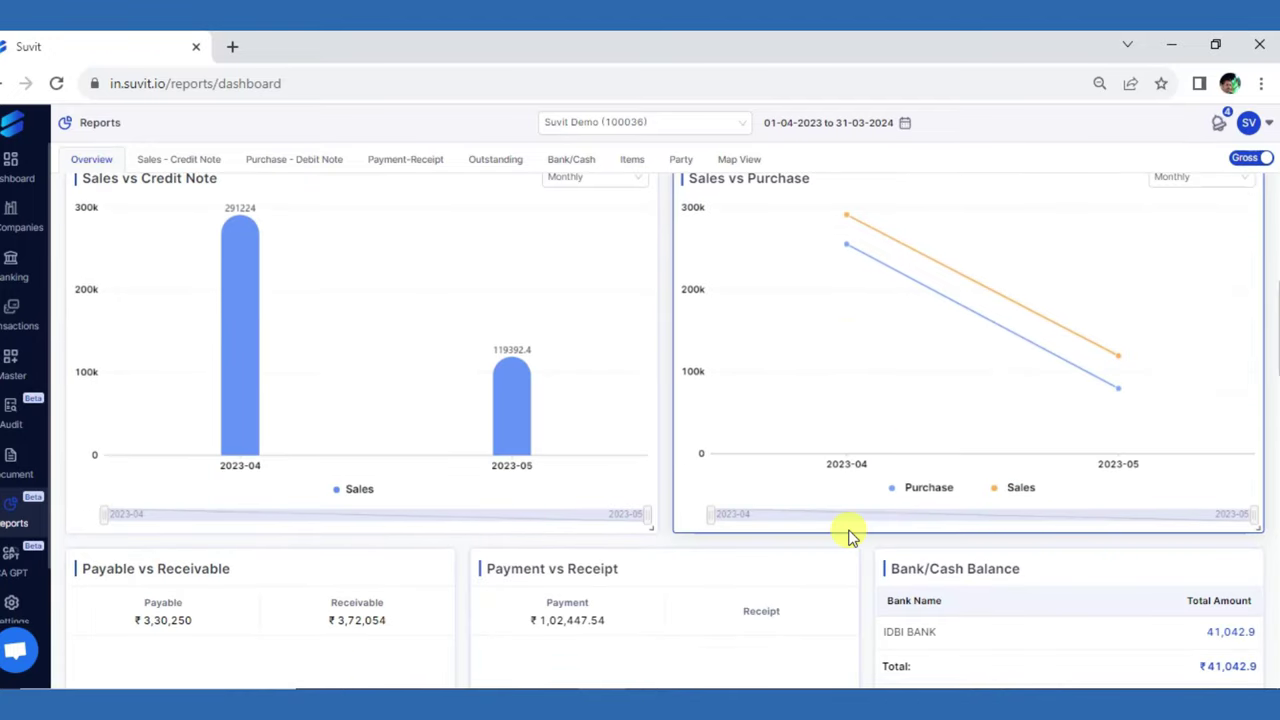
{"action": "scroll", "coordinate": [849, 536], "scroll_direction": "up", "scroll_amount": 1}
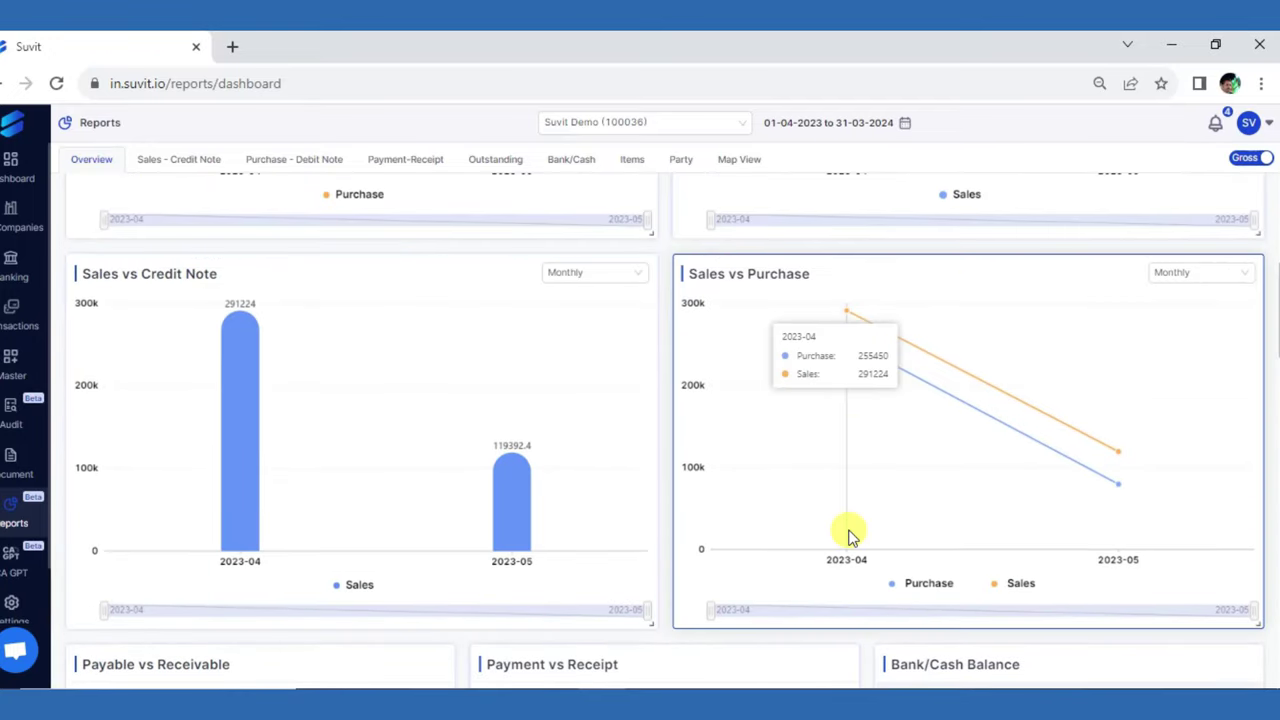
{"action": "scroll", "coordinate": [849, 537], "scroll_direction": "down", "scroll_amount": 1}
{"action": "scroll", "coordinate": [849, 537], "scroll_direction": "down", "scroll_amount": 3}
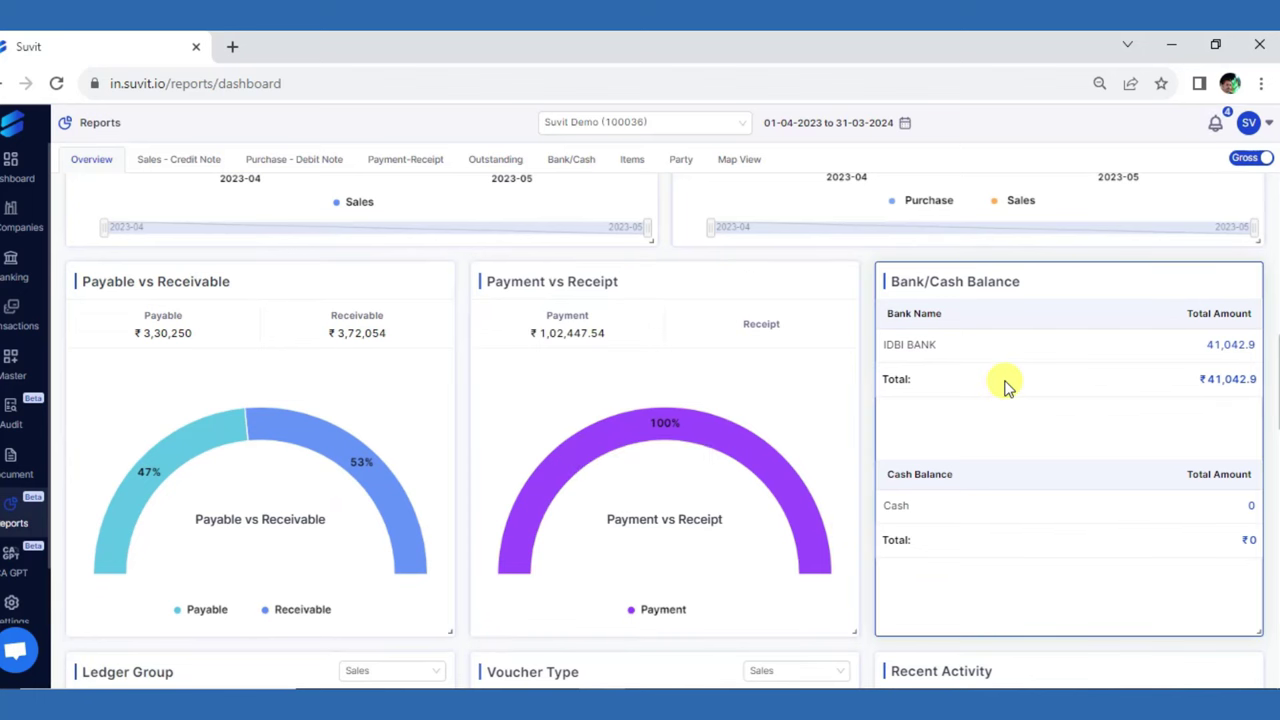
{"action": "scroll", "coordinate": [1005, 387], "scroll_direction": "down", "scroll_amount": 3}
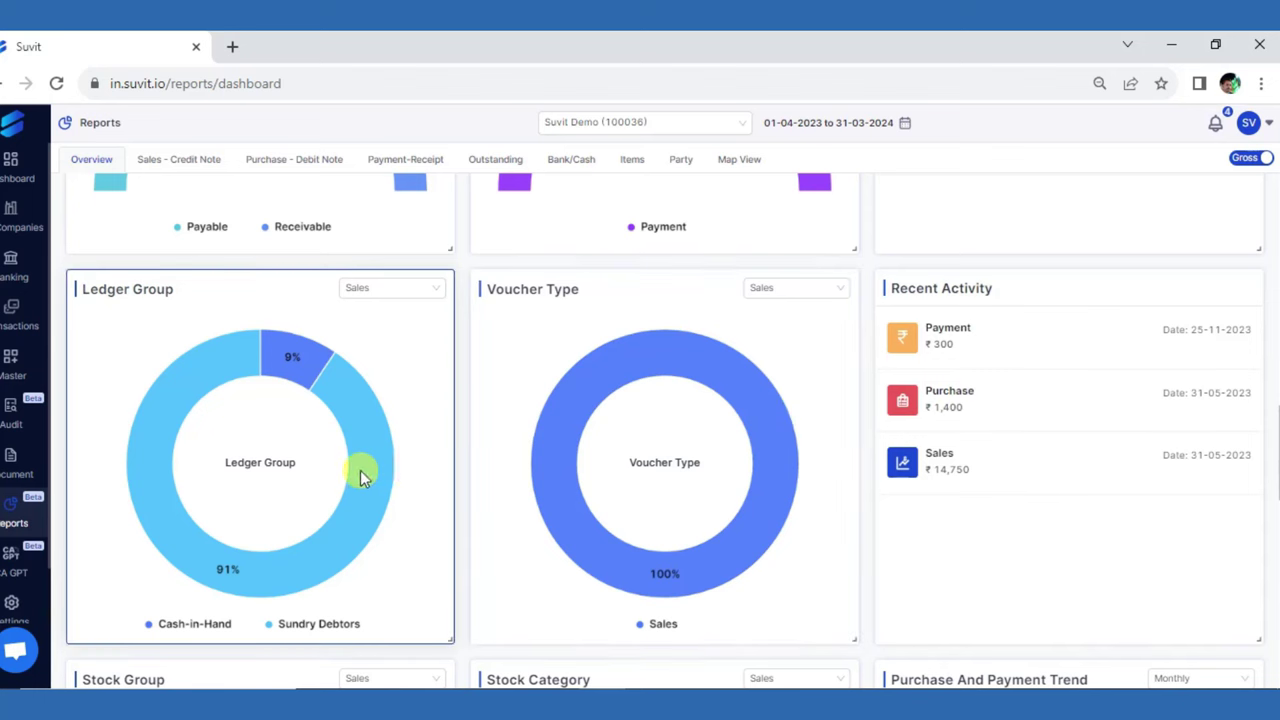
{"action": "mouse_move", "coordinate": [292, 366]}
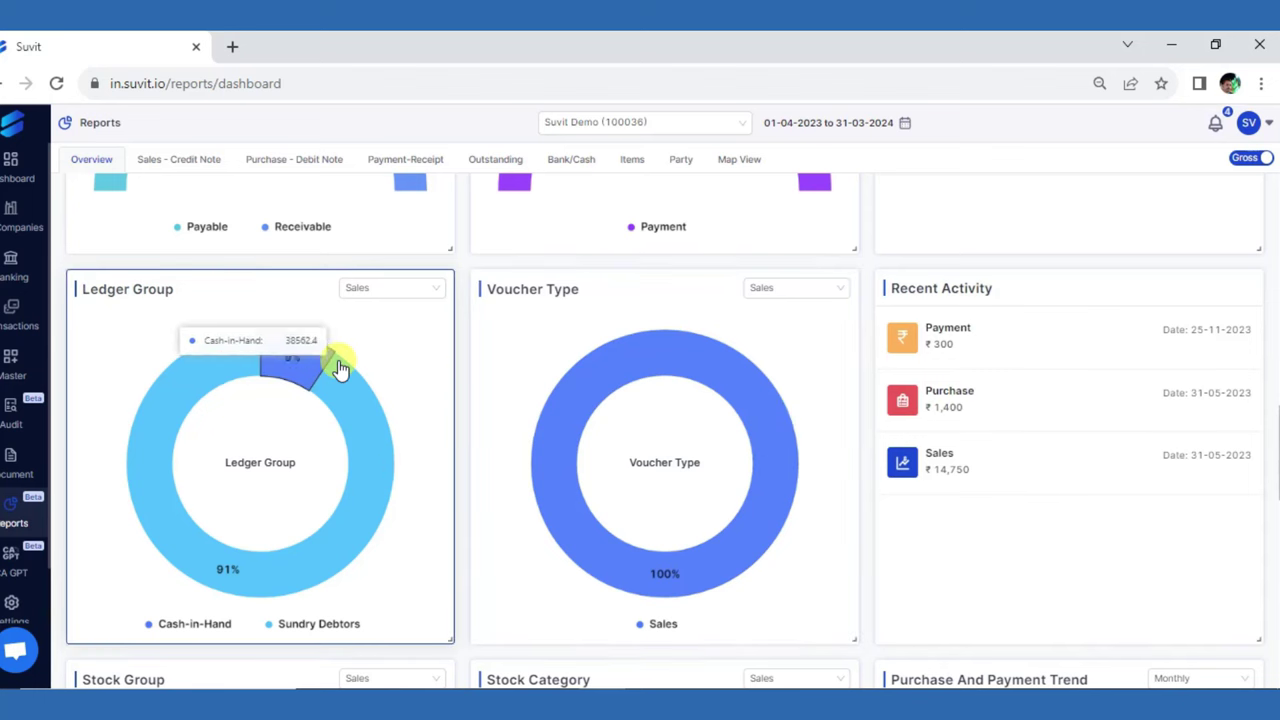
{"action": "left_click", "coordinate": [432, 298]}
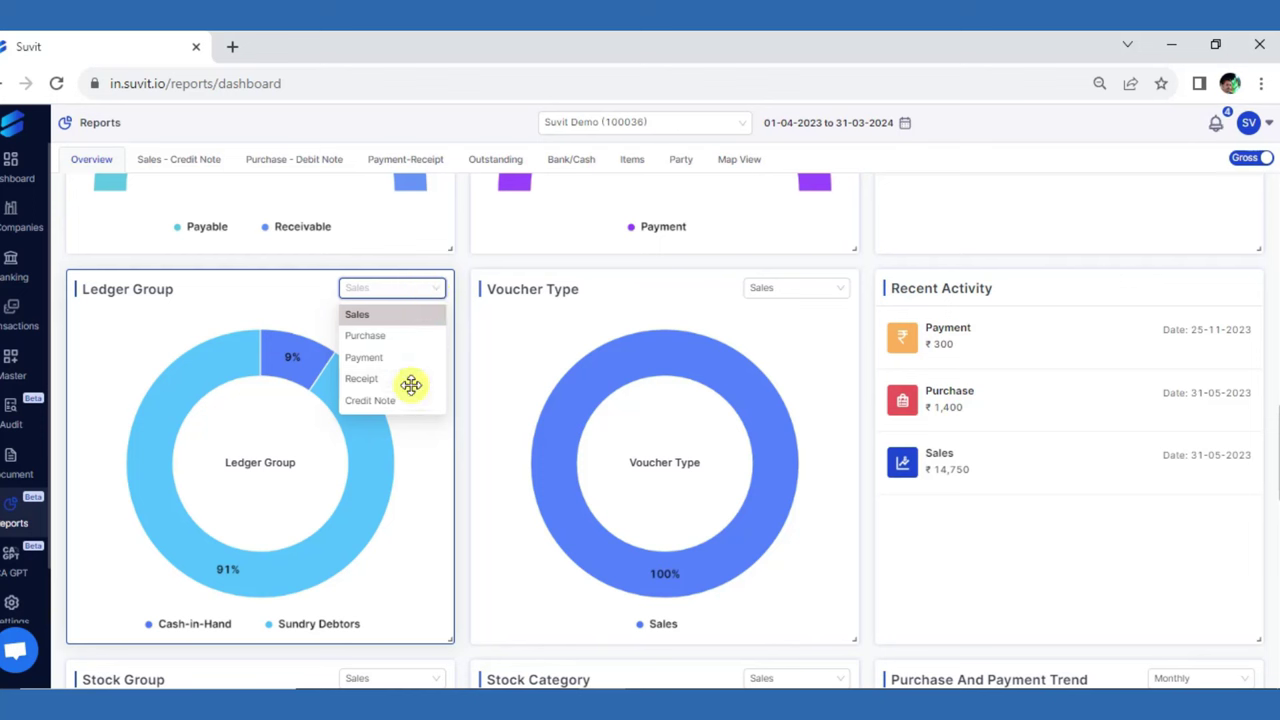
{"action": "left_click", "coordinate": [415, 482]}
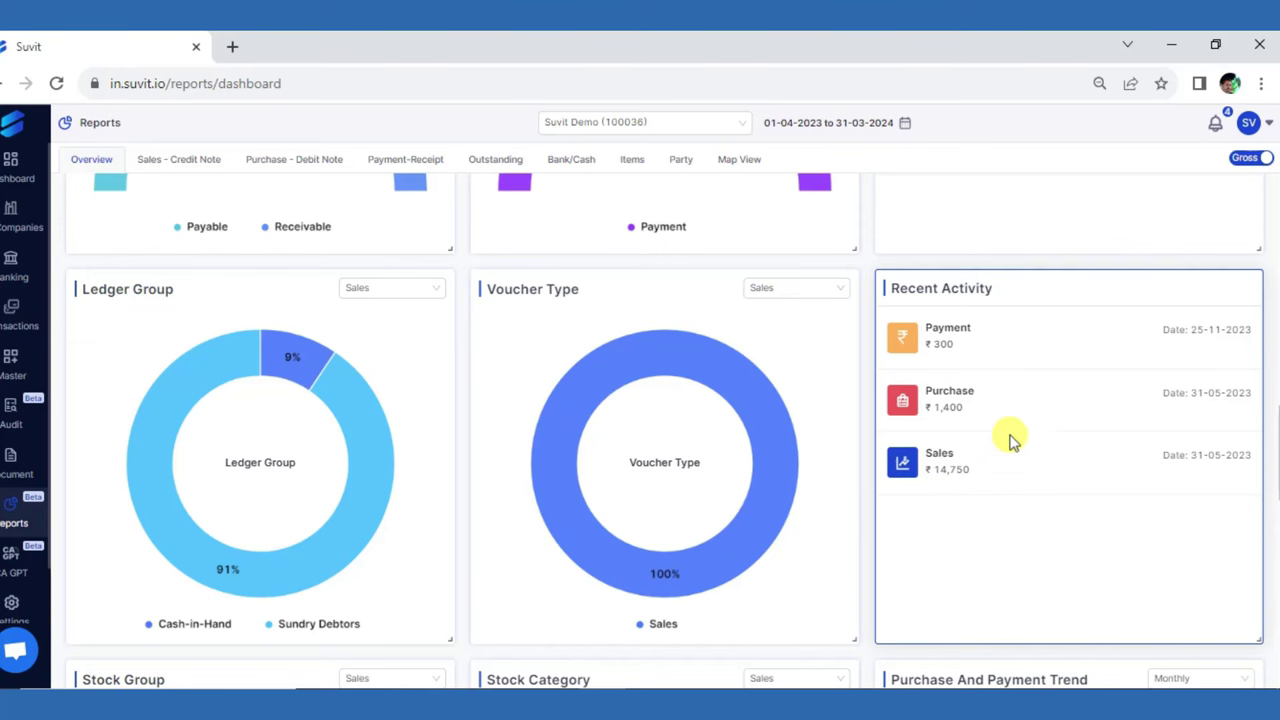
{"action": "scroll", "coordinate": [1013, 410], "scroll_direction": "down", "scroll_amount": 4}
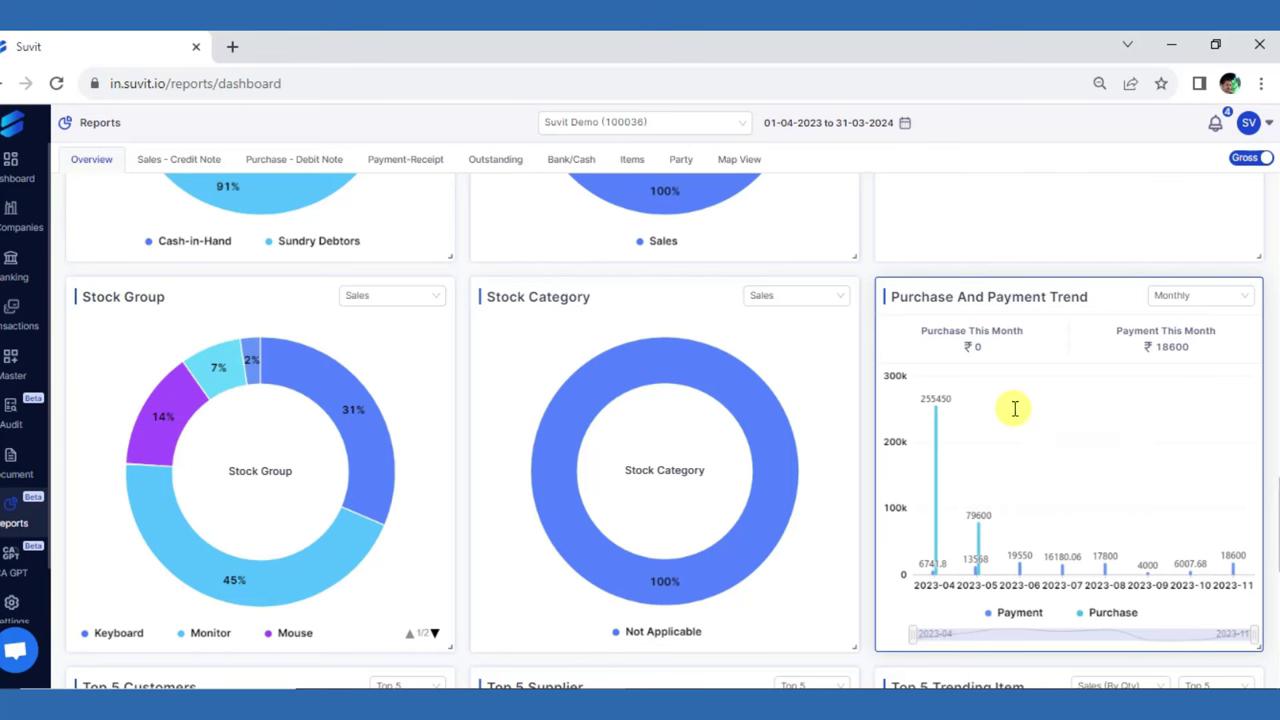
{"action": "mouse_move", "coordinate": [1062, 560]}
{"action": "scroll", "coordinate": [1000, 410], "scroll_direction": "down", "scroll_amount": 4}
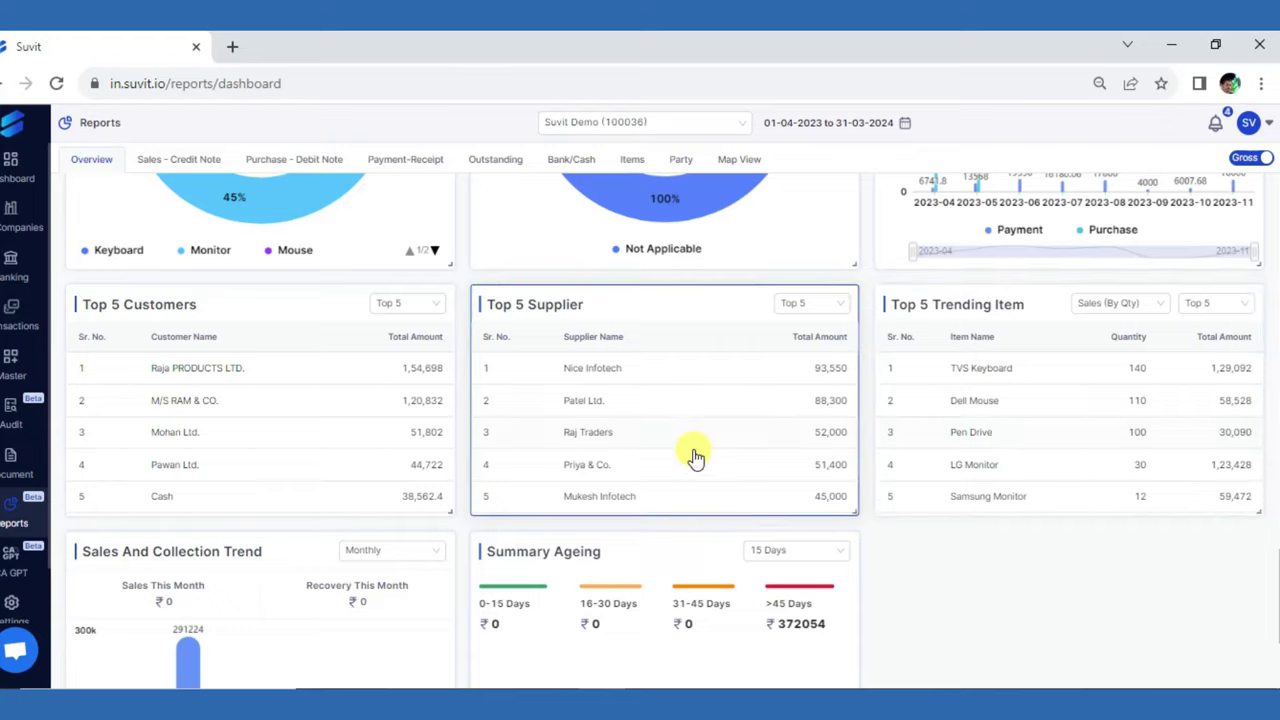
{"action": "scroll", "coordinate": [692, 452], "scroll_direction": "down", "scroll_amount": 2}
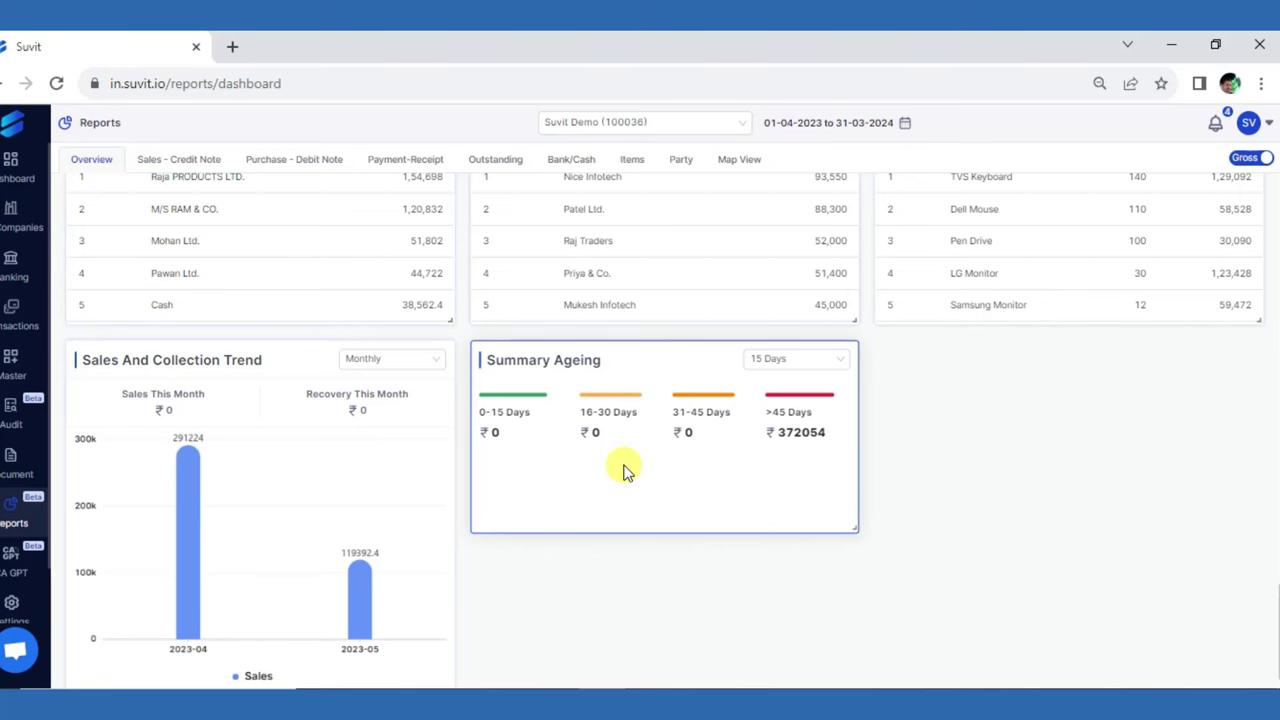
{"action": "scroll", "coordinate": [624, 470], "scroll_direction": "down", "scroll_amount": 1}
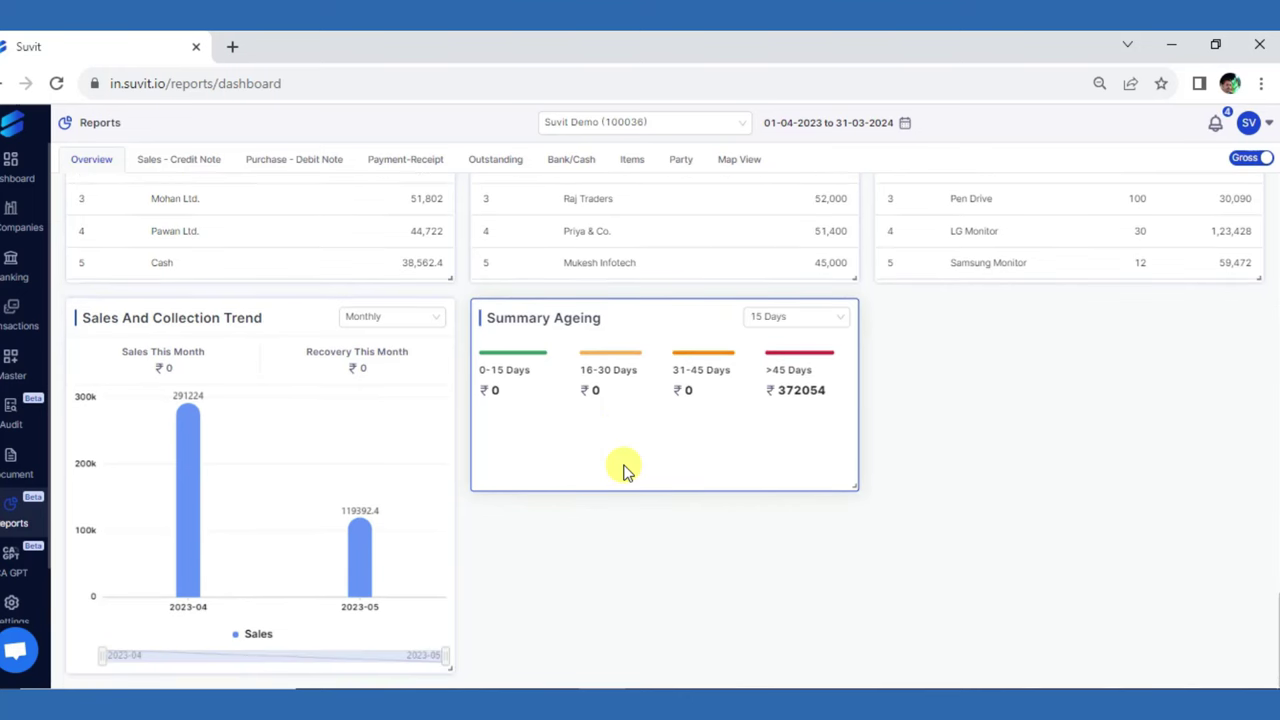
{"action": "scroll", "coordinate": [624, 470], "scroll_direction": "up", "scroll_amount": 4}
{"action": "scroll", "coordinate": [624, 470], "scroll_direction": "up", "scroll_amount": 4}
{"action": "scroll", "coordinate": [624, 470], "scroll_direction": "up", "scroll_amount": 4}
{"action": "scroll", "coordinate": [624, 470], "scroll_direction": "up", "scroll_amount": 4}
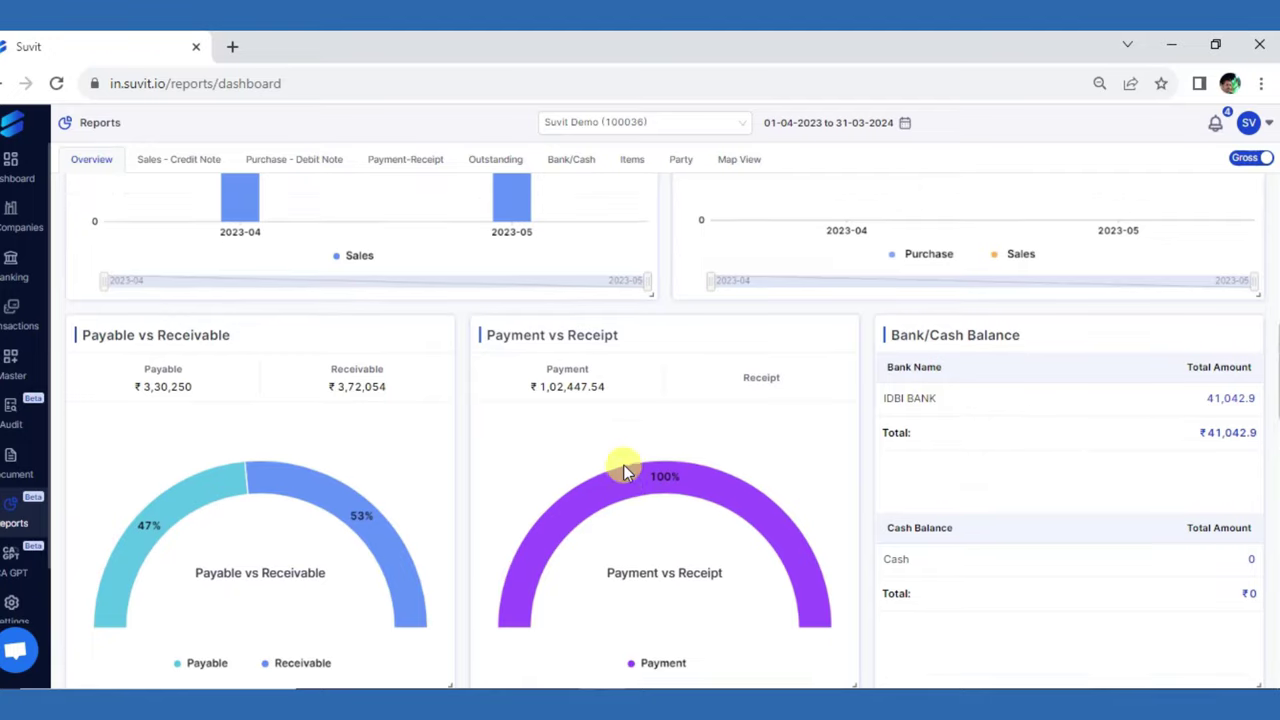
{"action": "scroll", "coordinate": [623, 466], "scroll_direction": "up", "scroll_amount": 4}
{"action": "scroll", "coordinate": [623, 466], "scroll_direction": "up", "scroll_amount": 4}
{"action": "scroll", "coordinate": [623, 466], "scroll_direction": "up", "scroll_amount": 4}
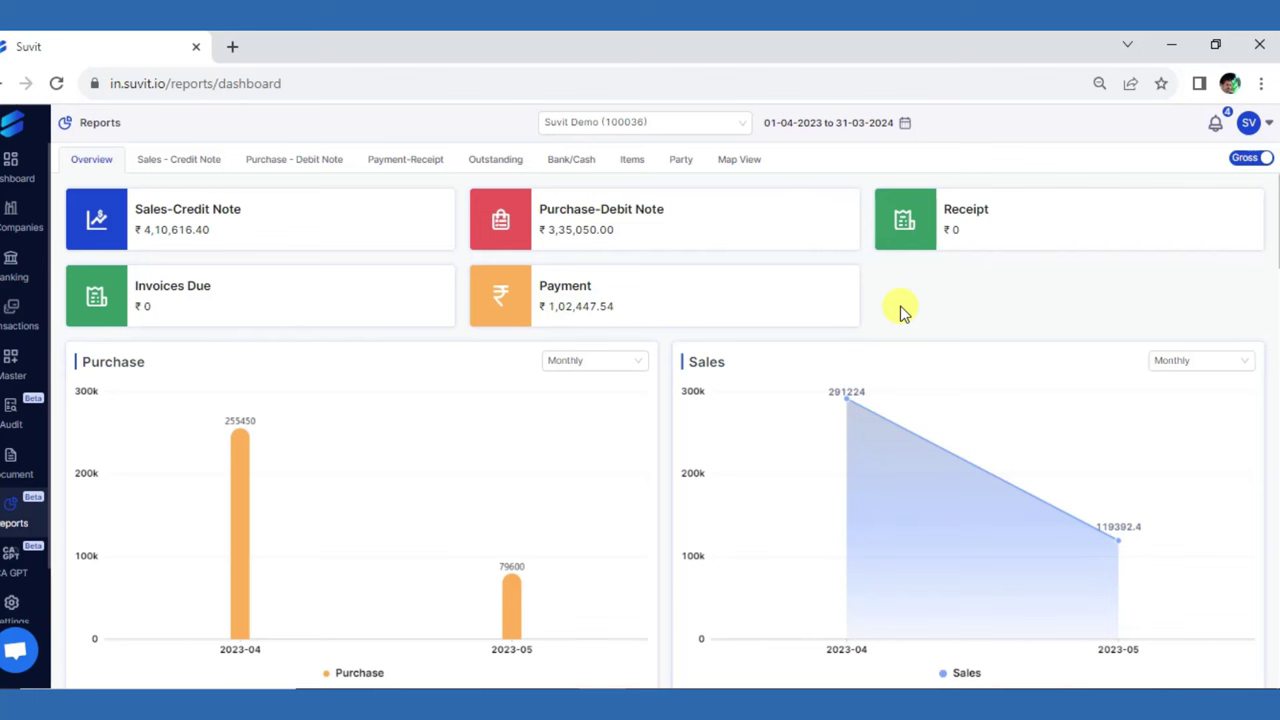
Open the Sales - Credit Note report and check the Status filter options without filtering
{"action": "left_click", "coordinate": [214, 164]}
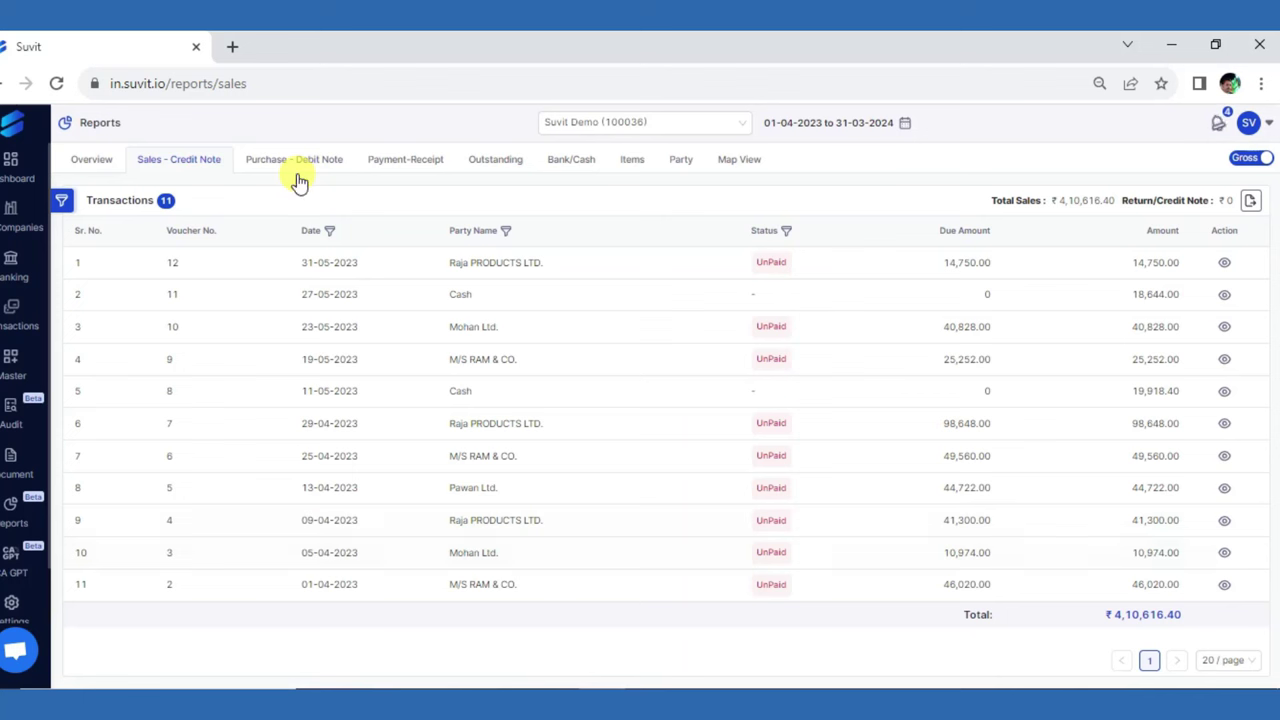
{"action": "left_click", "coordinate": [787, 232]}
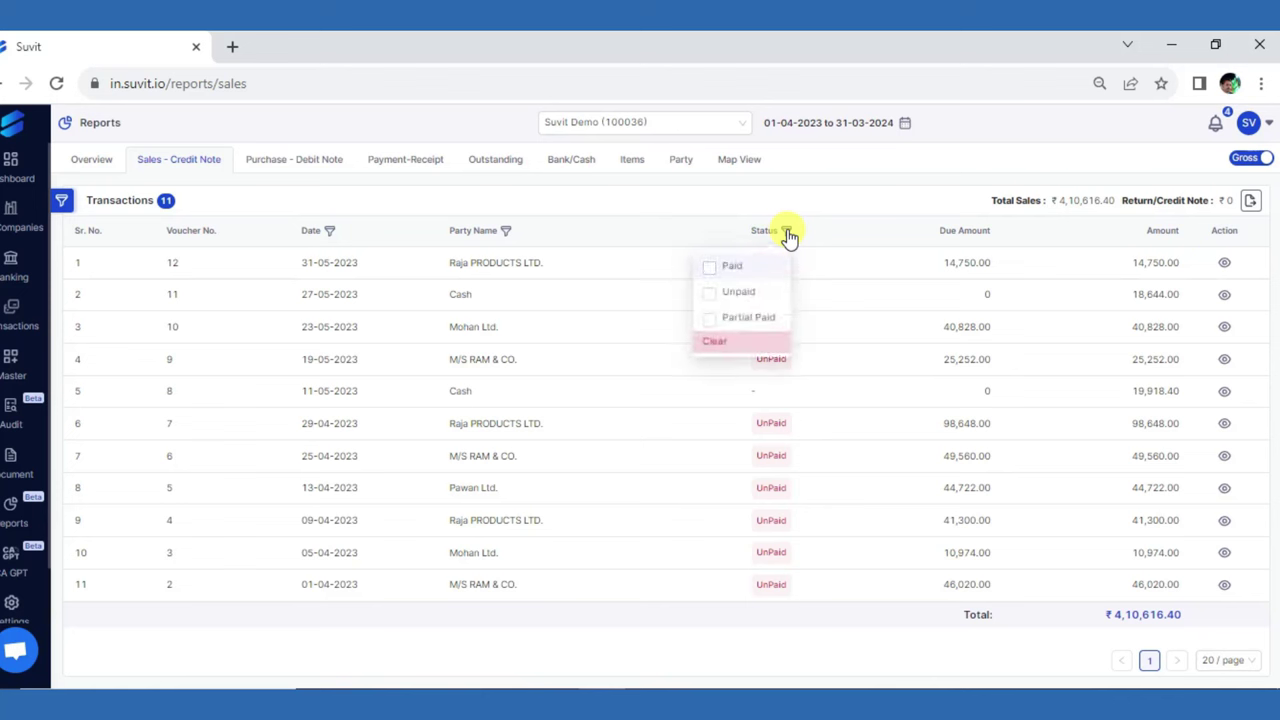
{"action": "left_click", "coordinate": [843, 222]}
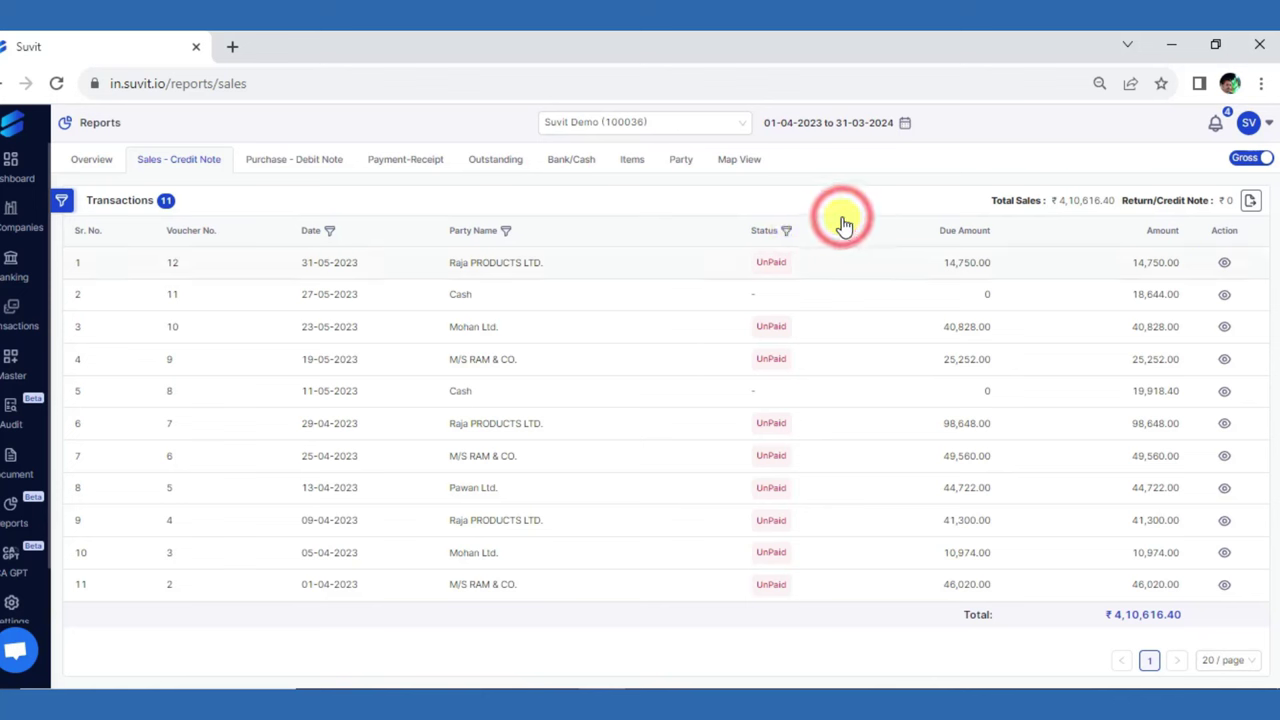
View sales voucher 12's details and its download/share invoice options, then close both
{"action": "left_click", "coordinate": [1224, 262]}
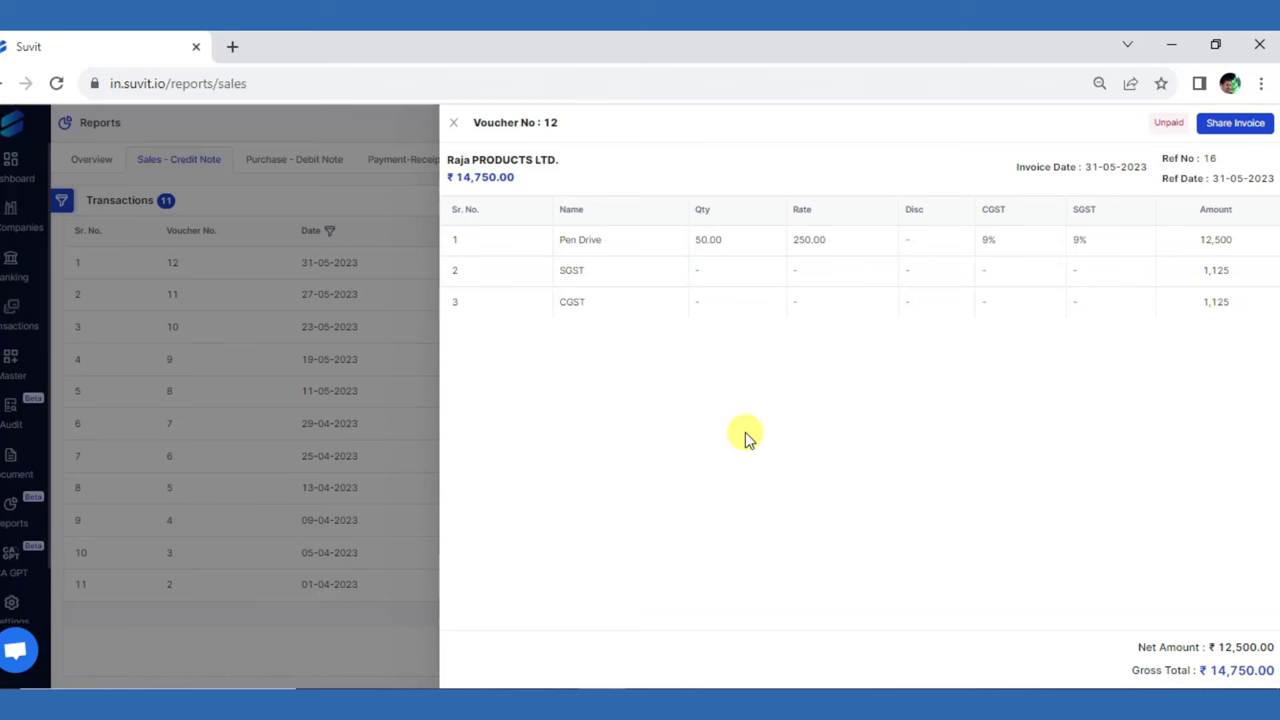
{"action": "left_click", "coordinate": [1222, 123]}
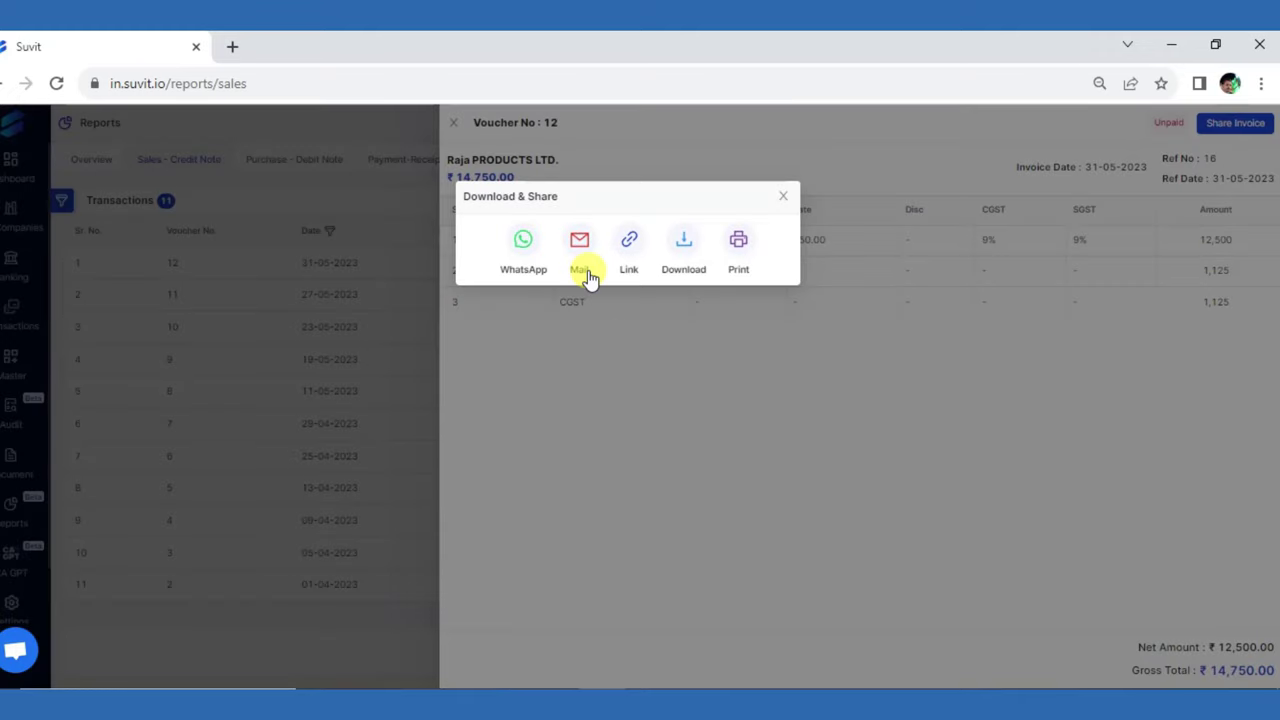
{"action": "left_click", "coordinate": [748, 258]}
{"action": "left_click", "coordinate": [392, 182]}
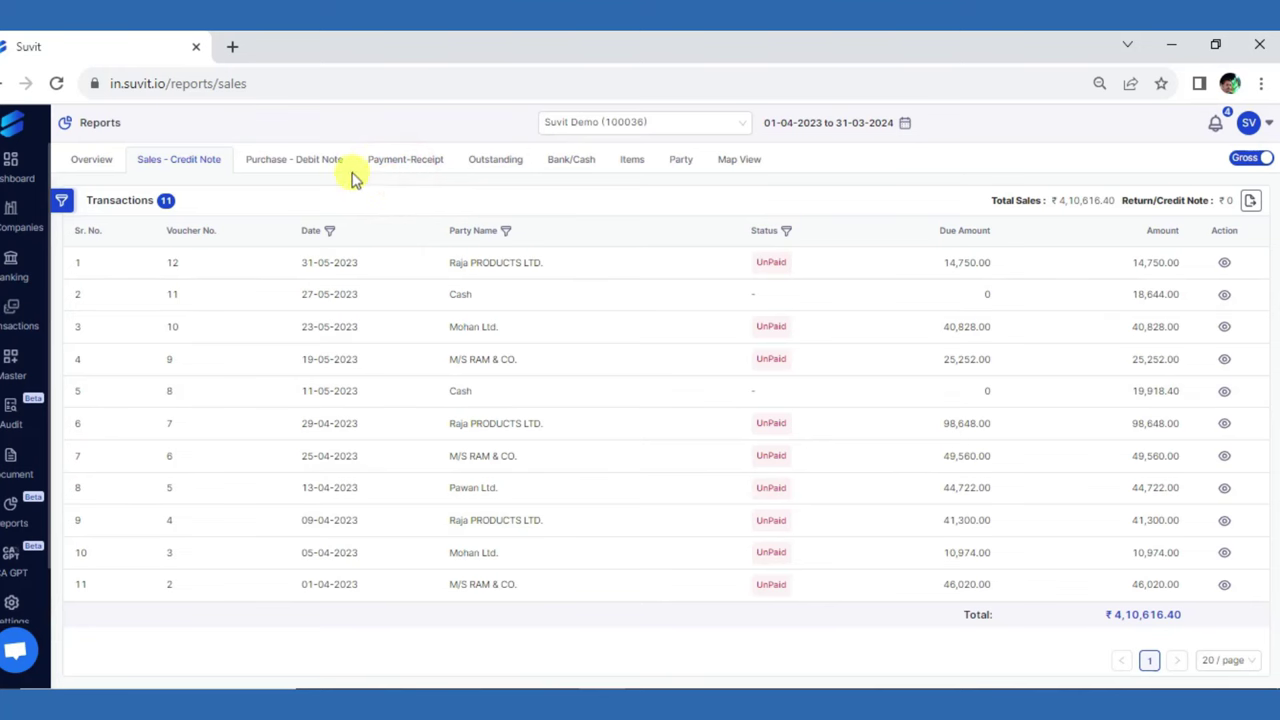
Step through the Purchase - Debit Note, Payment-Receipt, Outstanding, Bank/Cash, Items and Party reports, ending on Map View
{"action": "left_click", "coordinate": [300, 164]}
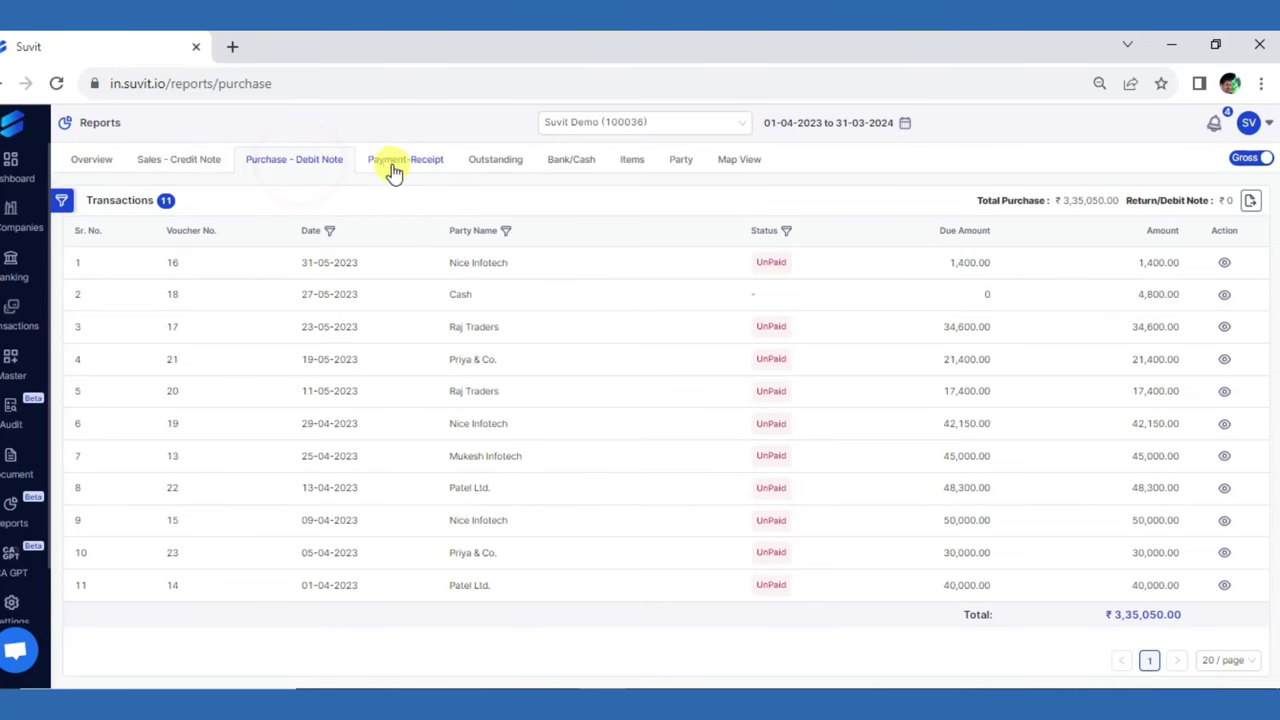
{"action": "left_click", "coordinate": [393, 166]}
{"action": "left_click", "coordinate": [500, 165]}
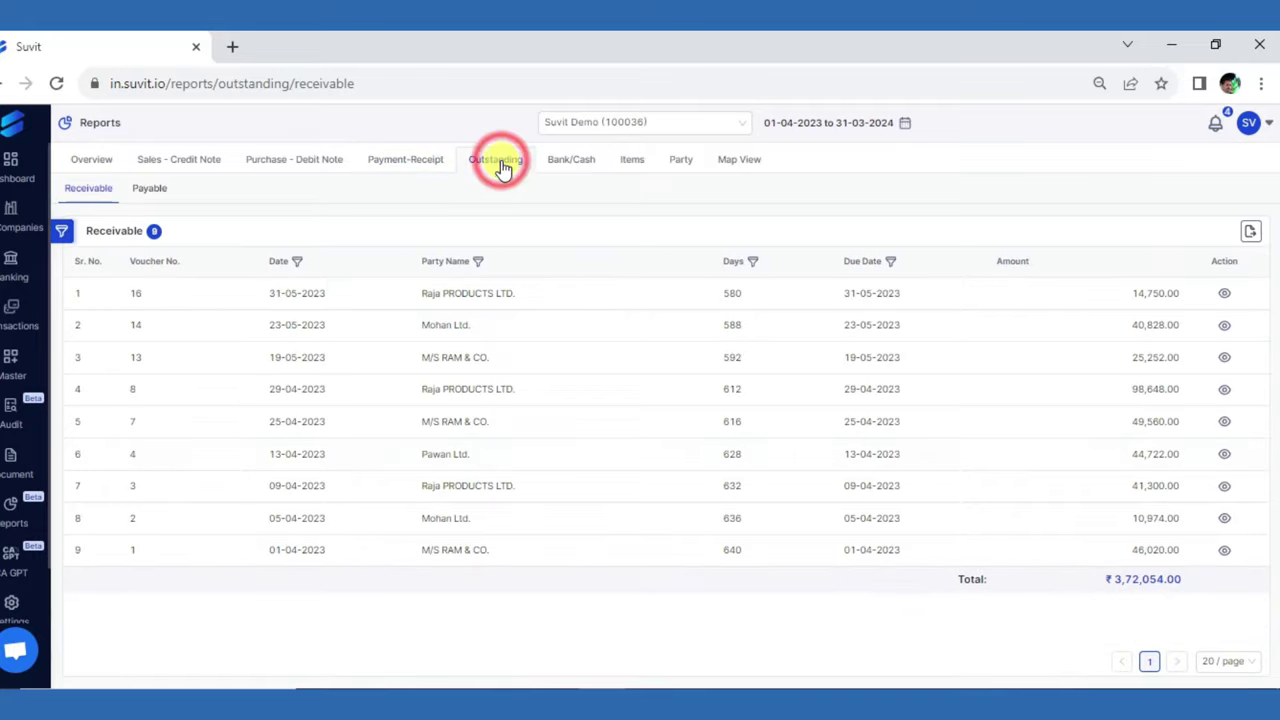
{"action": "left_click", "coordinate": [572, 163]}
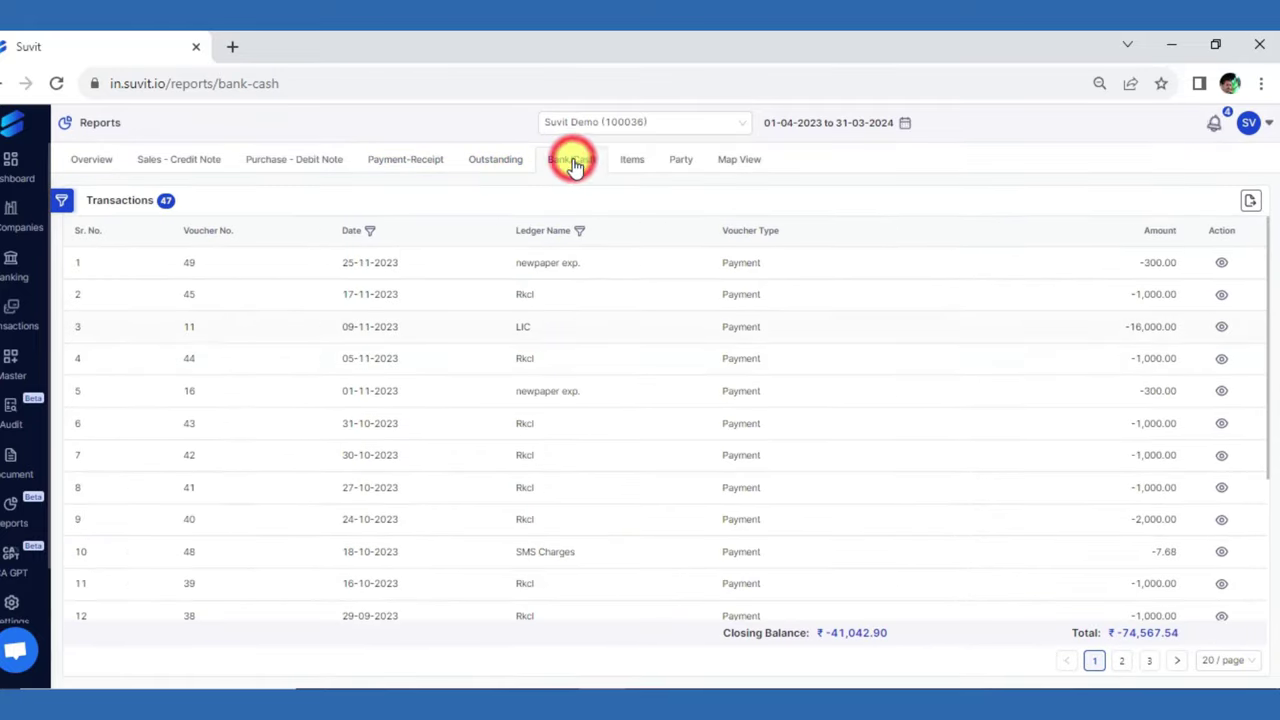
{"action": "left_click", "coordinate": [642, 160]}
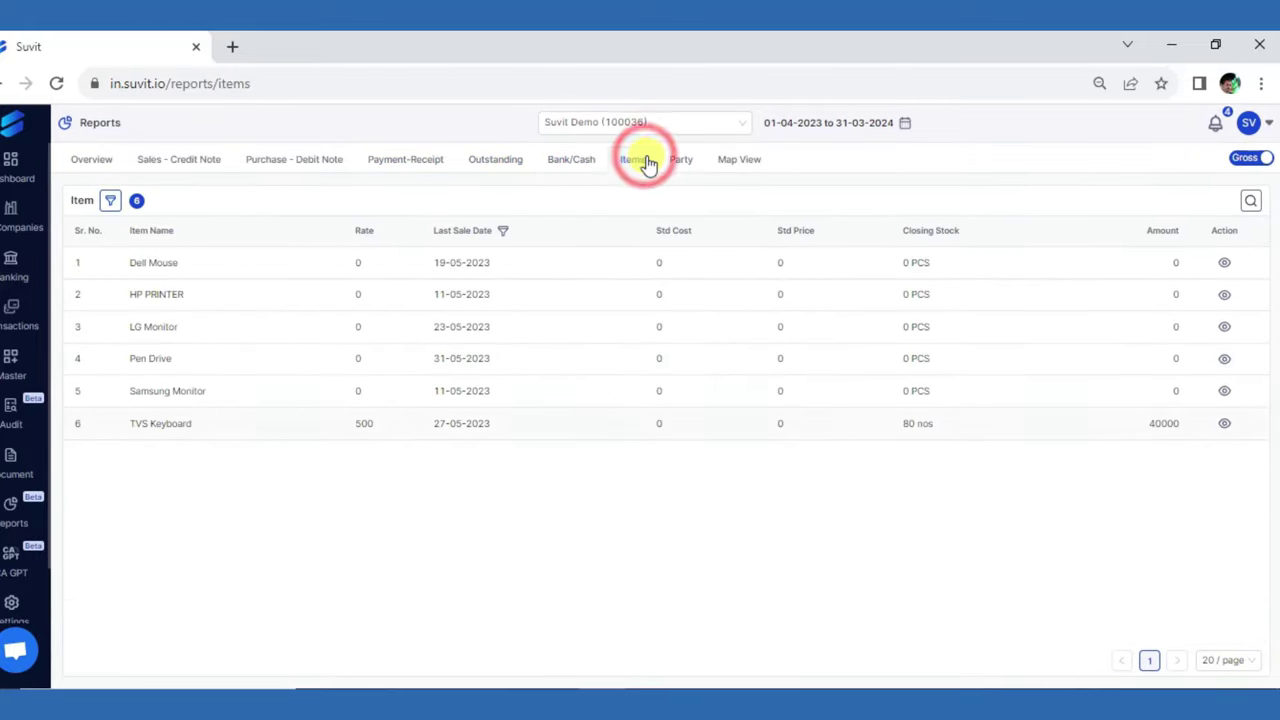
{"action": "left_click", "coordinate": [679, 163]}
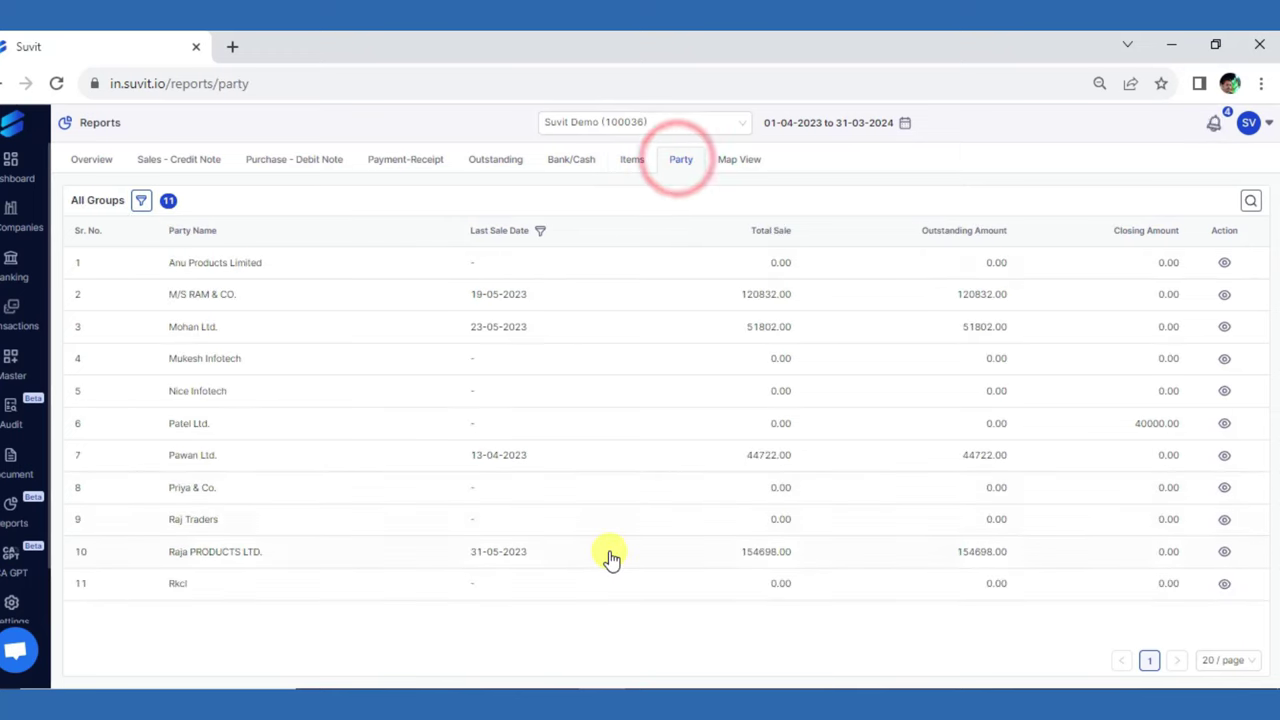
{"action": "left_click", "coordinate": [740, 165]}
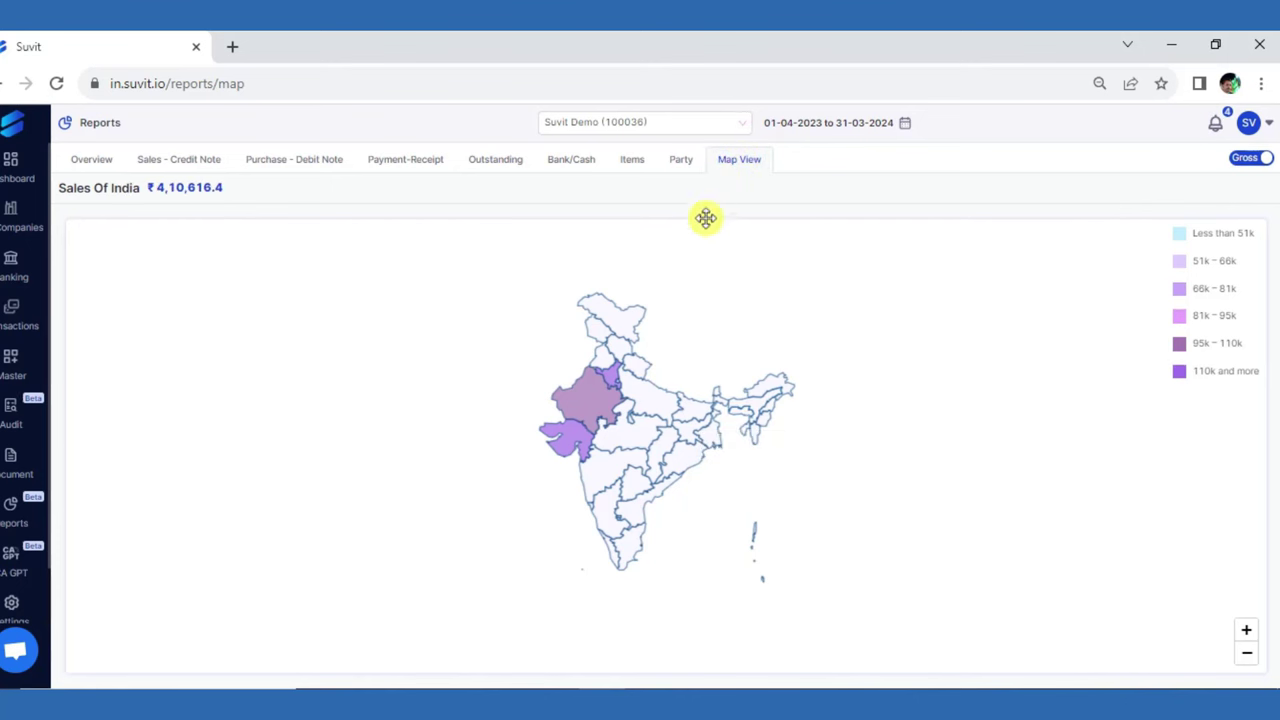
Show Rajasthan's sales total on the map and toggle the figures between gross and net
{"action": "left_click", "coordinate": [590, 426]}
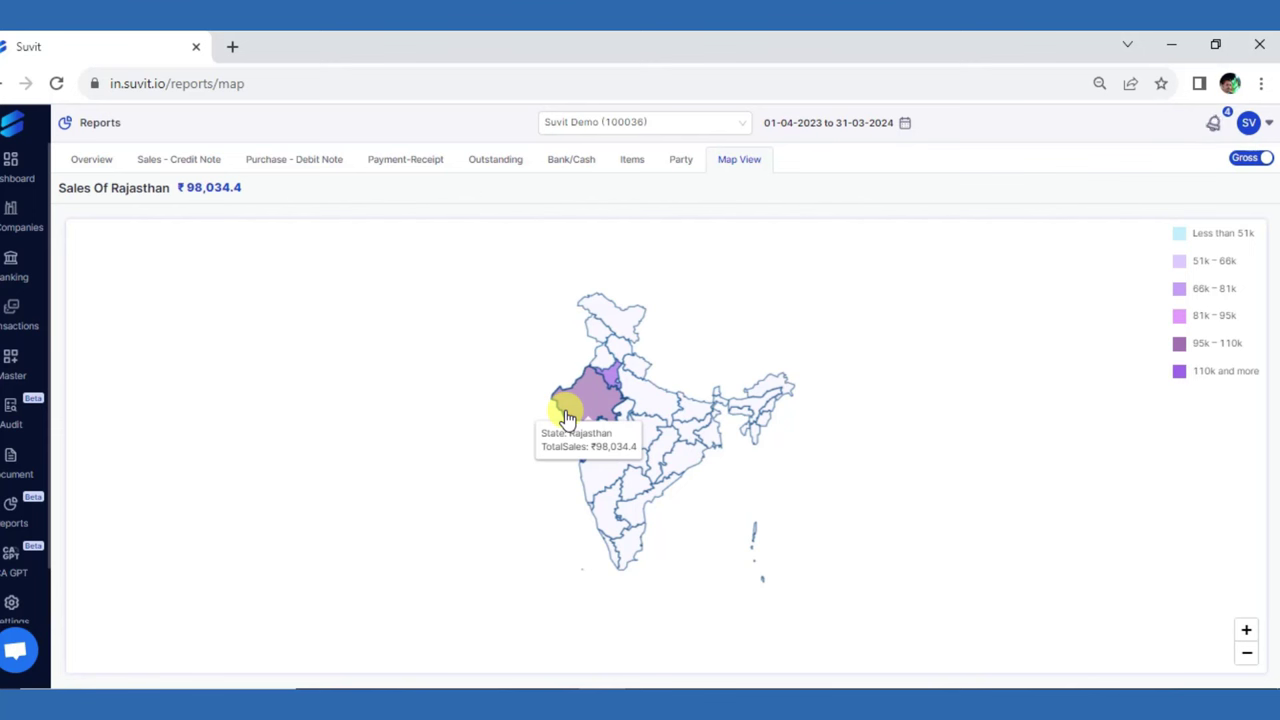
{"action": "left_click", "coordinate": [566, 415]}
{"action": "left_click", "coordinate": [581, 405]}
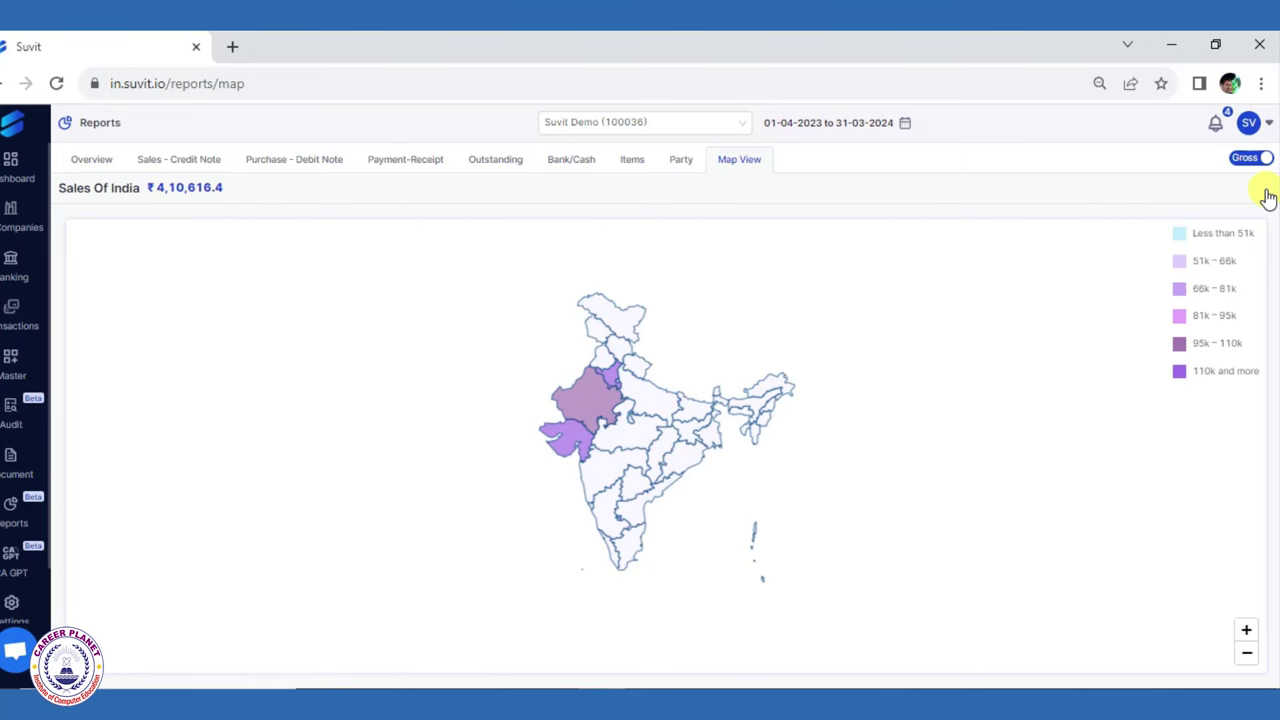
{"action": "left_click", "coordinate": [1263, 160]}
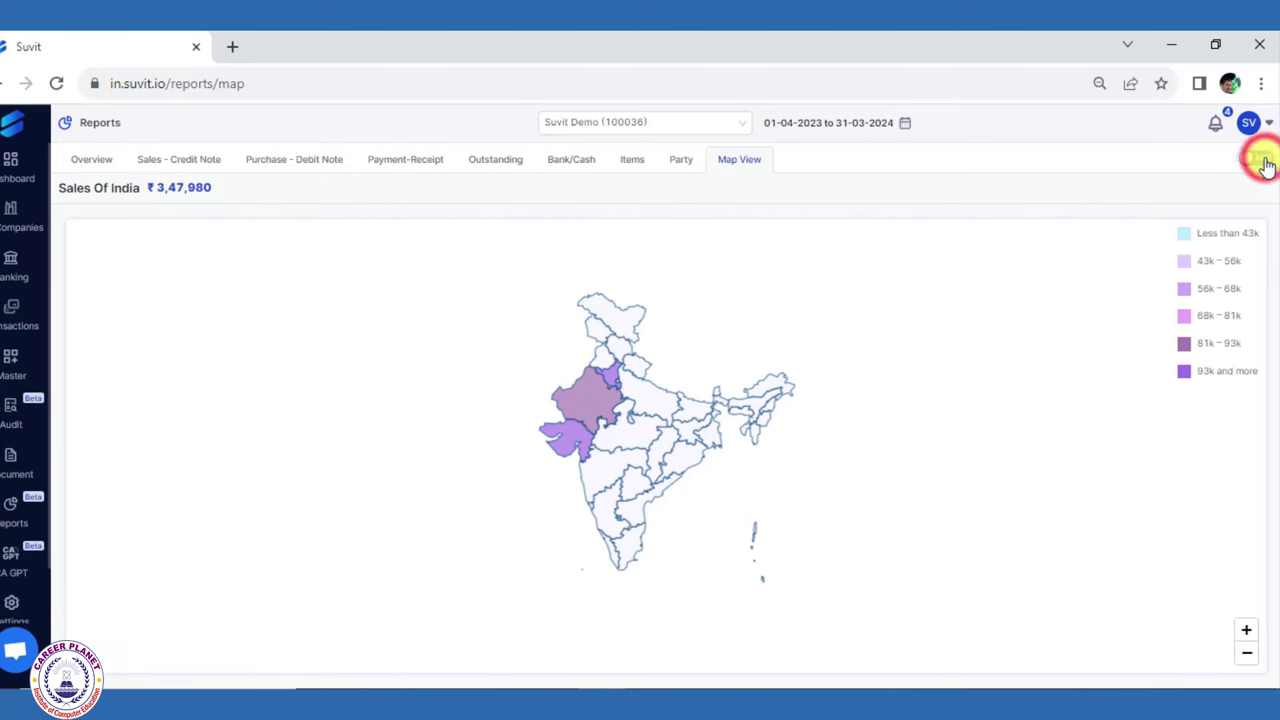
{"action": "left_click", "coordinate": [1252, 160]}
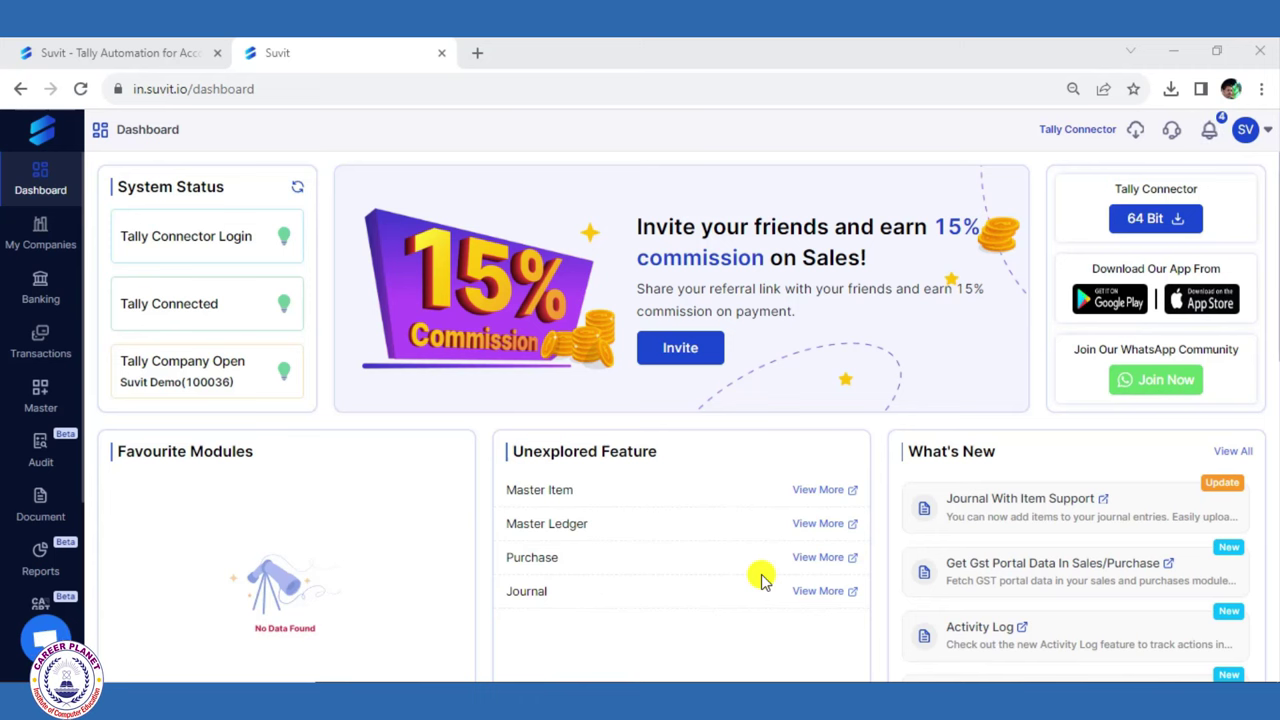
{"action": "mouse_move", "coordinate": [1075, 560]}
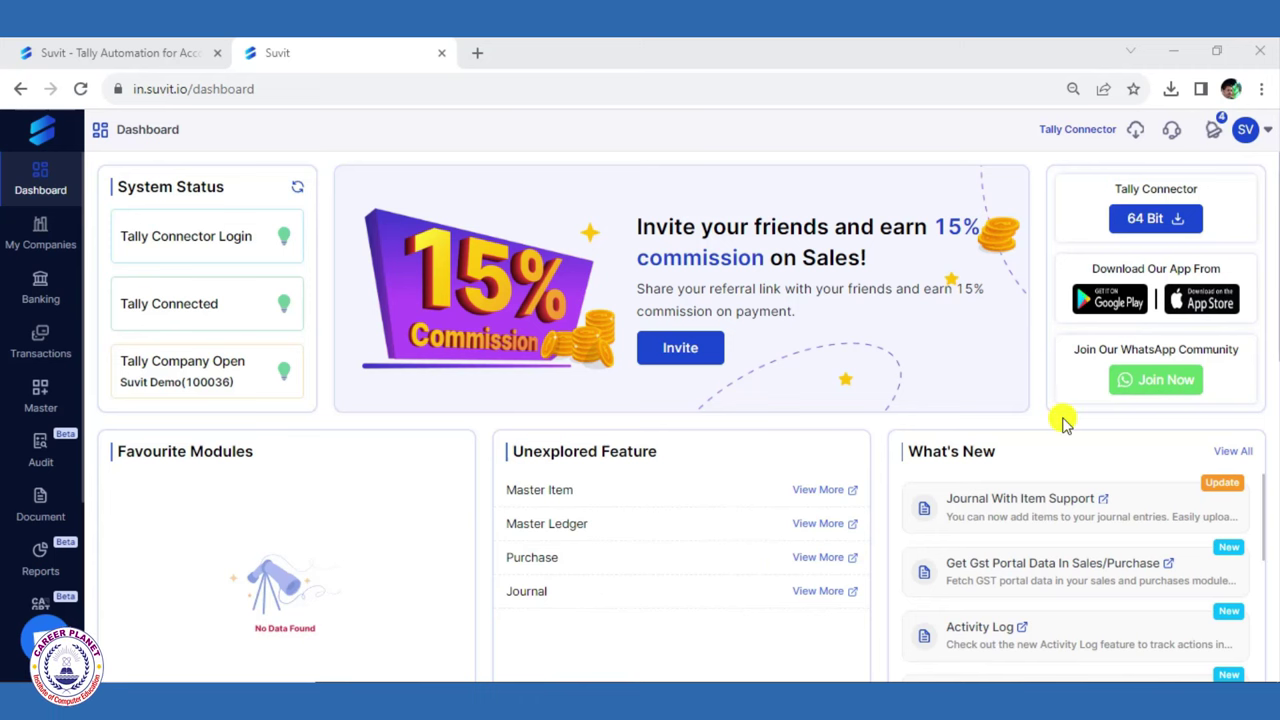
Switch to the other browser tab showing the suvit.io homepage
{"action": "scroll", "coordinate": [1006, 580], "scroll_direction": "down", "scroll_amount": 5}
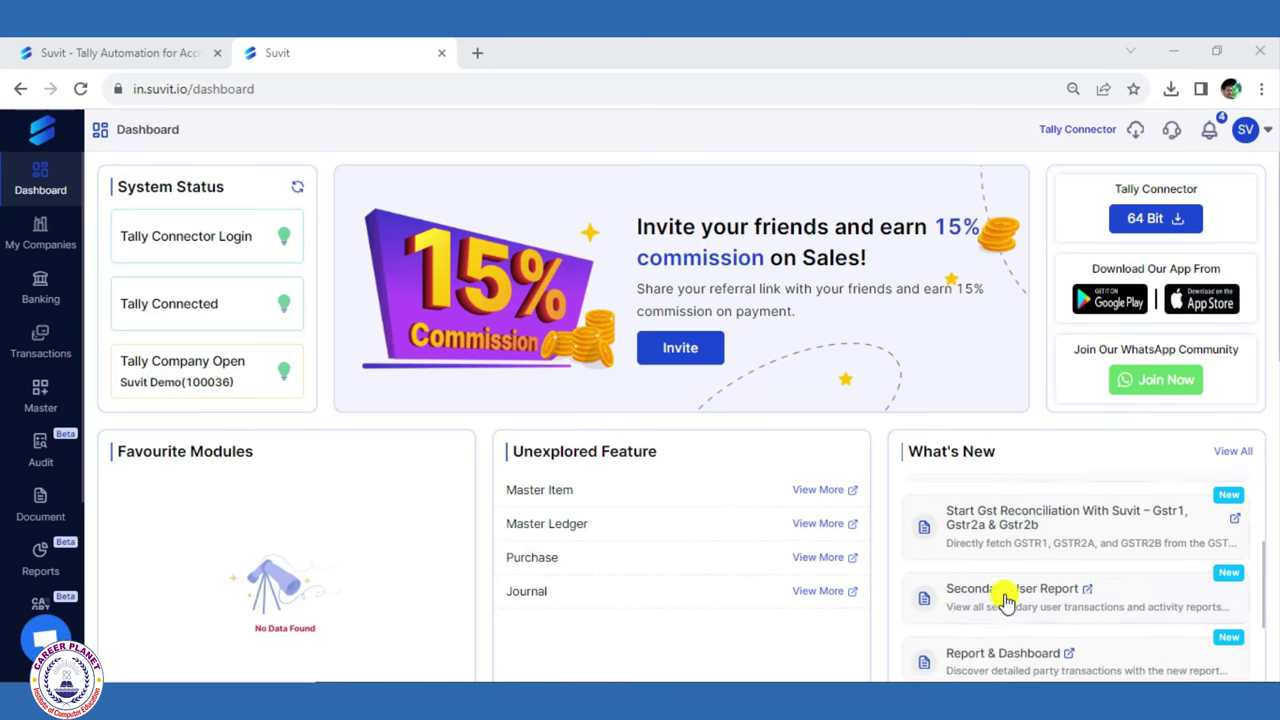
{"action": "scroll", "coordinate": [1006, 600], "scroll_direction": "up", "scroll_amount": 5}
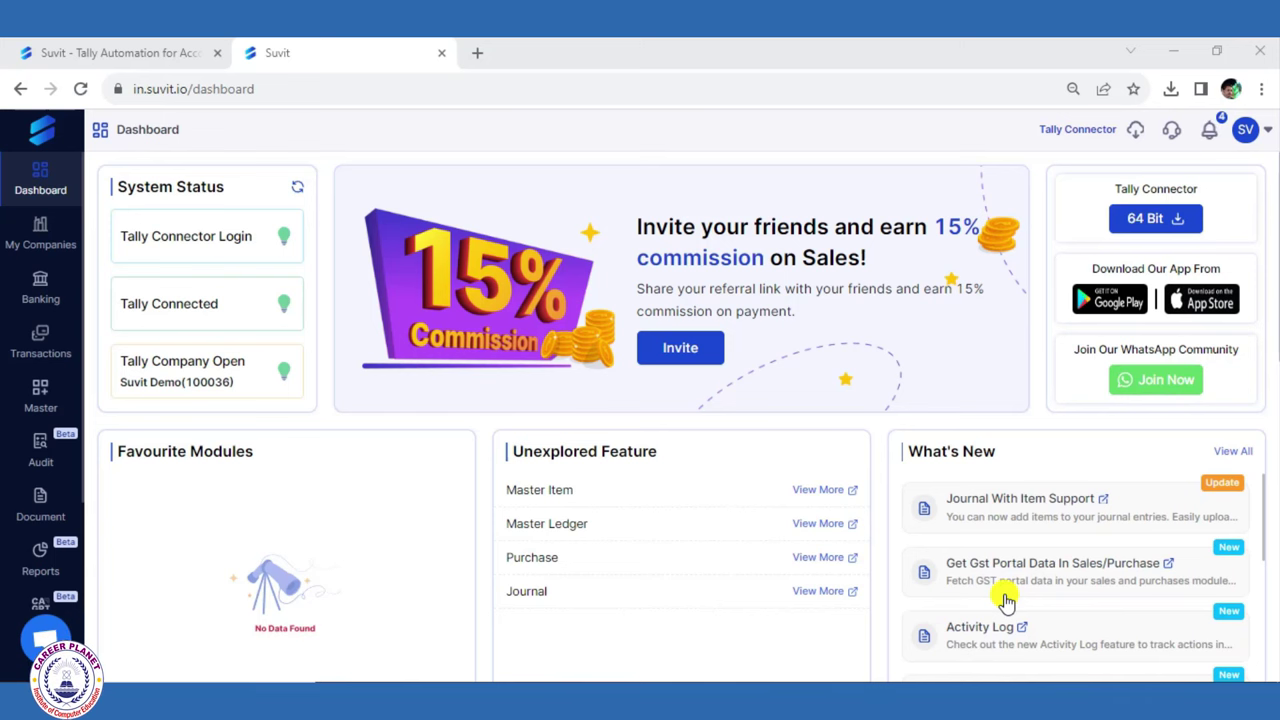
{"action": "key", "text": "ctrl+Page_Up"}
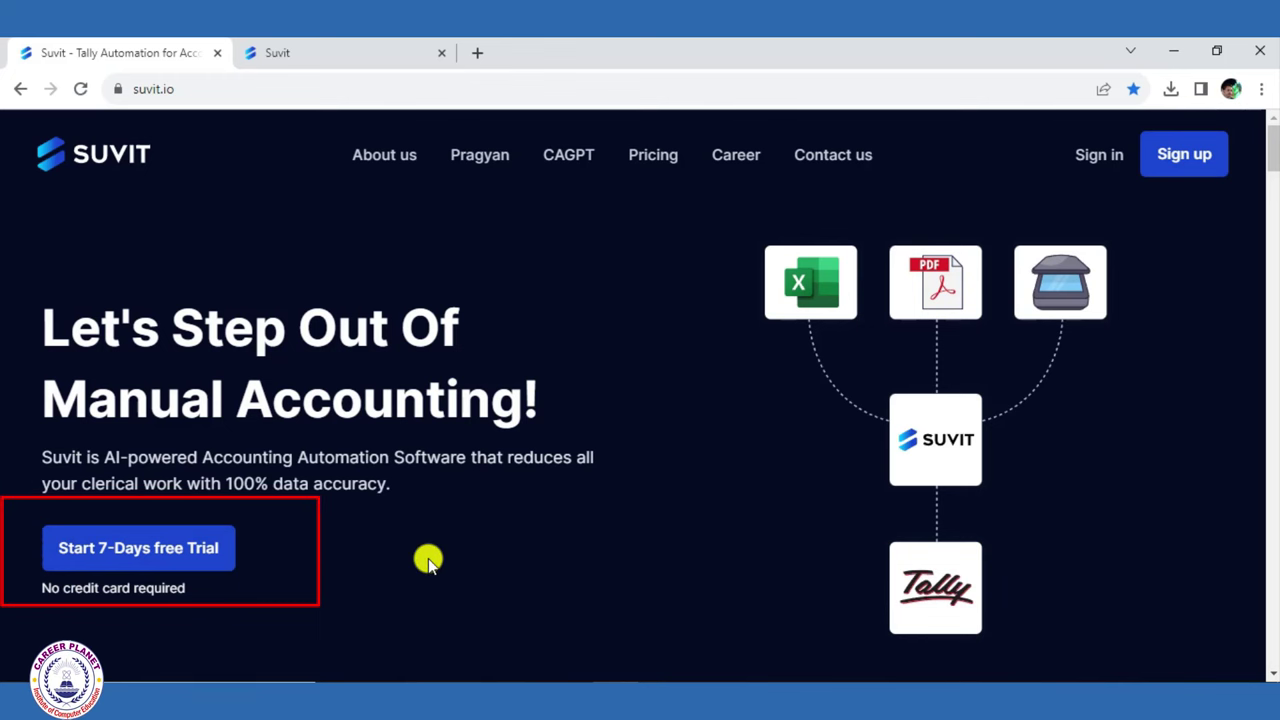
{"action": "scroll", "coordinate": [428, 562], "scroll_direction": "down", "scroll_amount": 3}
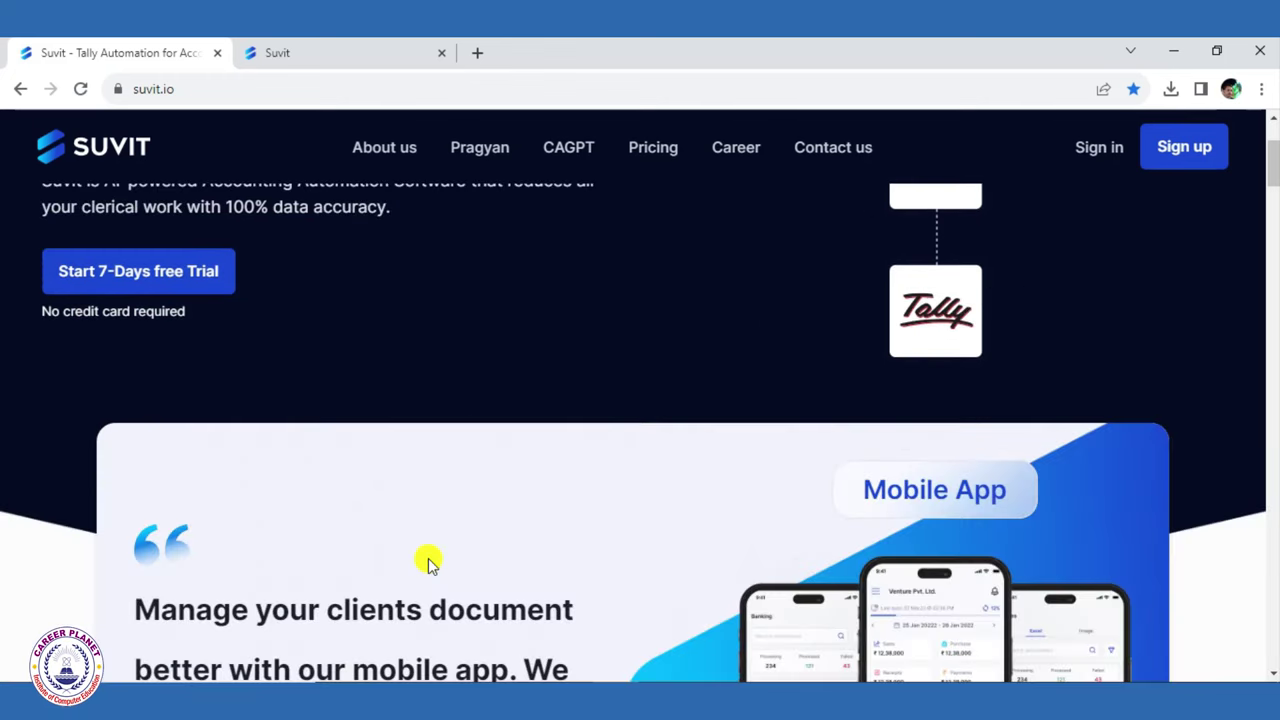
{"action": "scroll", "coordinate": [428, 562], "scroll_direction": "down", "scroll_amount": 2}
{"action": "scroll", "coordinate": [428, 562], "scroll_direction": "down", "scroll_amount": 1}
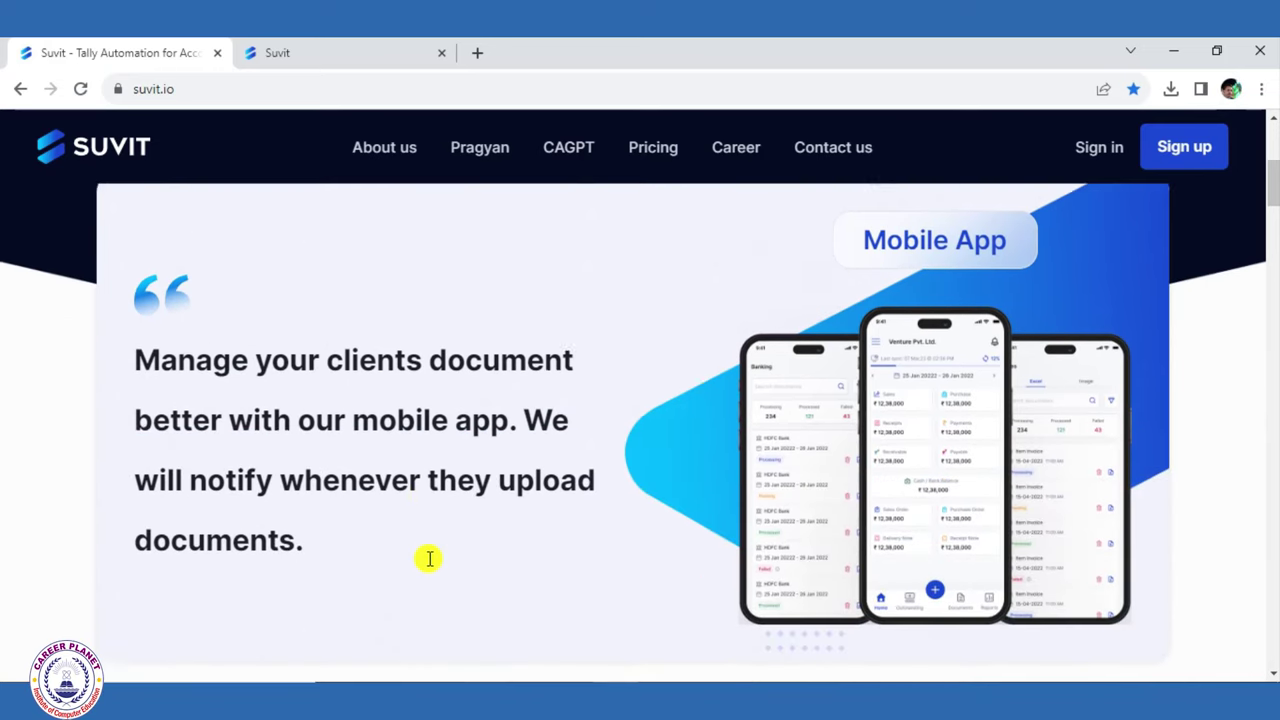
{"action": "scroll", "coordinate": [428, 562], "scroll_direction": "down", "scroll_amount": 1}
{"action": "scroll", "coordinate": [428, 562], "scroll_direction": "down", "scroll_amount": 2}
{"action": "scroll", "coordinate": [428, 562], "scroll_direction": "down", "scroll_amount": 2}
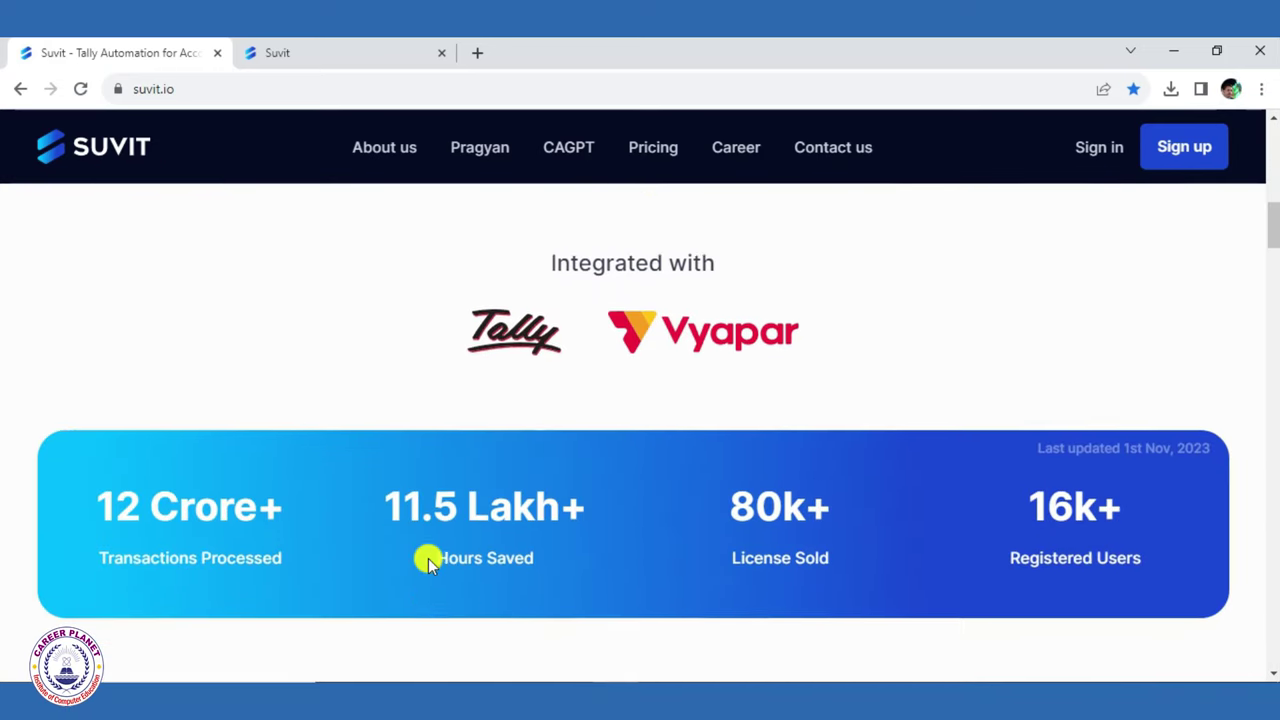
{"action": "scroll", "coordinate": [428, 562], "scroll_direction": "down", "scroll_amount": 2}
{"action": "scroll", "coordinate": [428, 562], "scroll_direction": "down", "scroll_amount": 2}
{"action": "scroll", "coordinate": [428, 562], "scroll_direction": "down", "scroll_amount": 2}
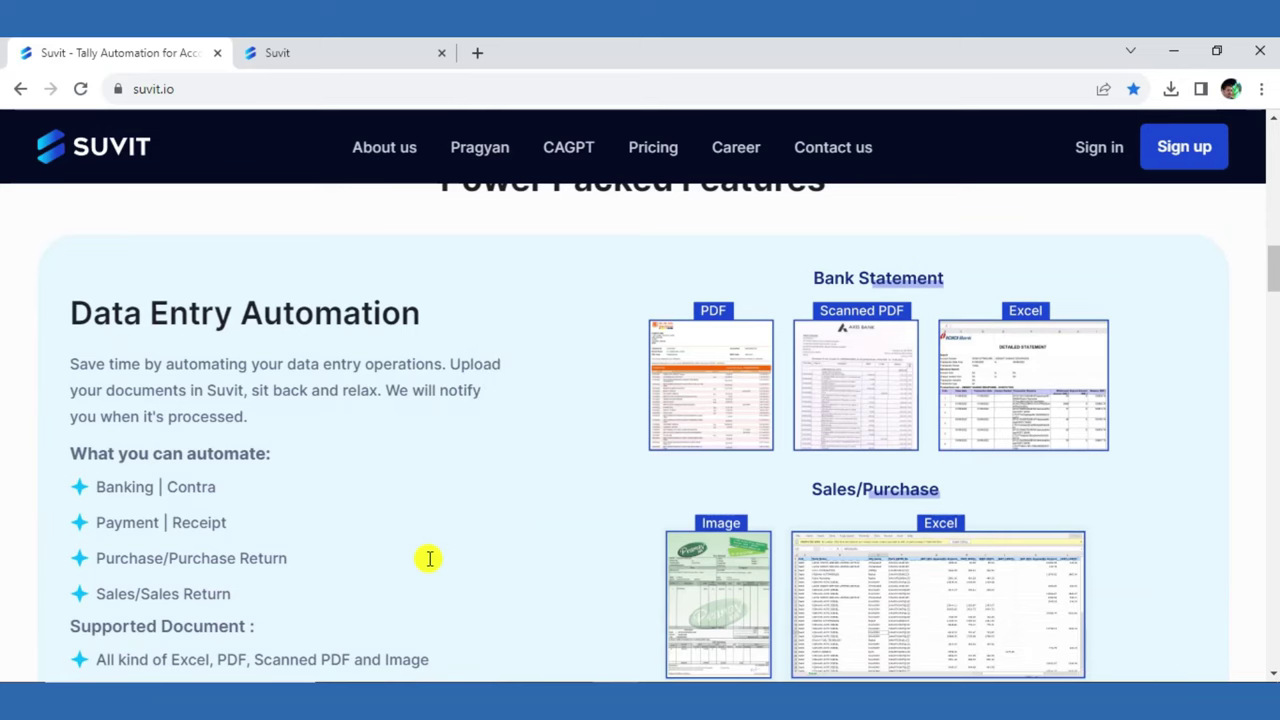
{"action": "scroll", "coordinate": [428, 562], "scroll_direction": "down", "scroll_amount": 2}
{"action": "scroll", "coordinate": [428, 562], "scroll_direction": "down", "scroll_amount": 1}
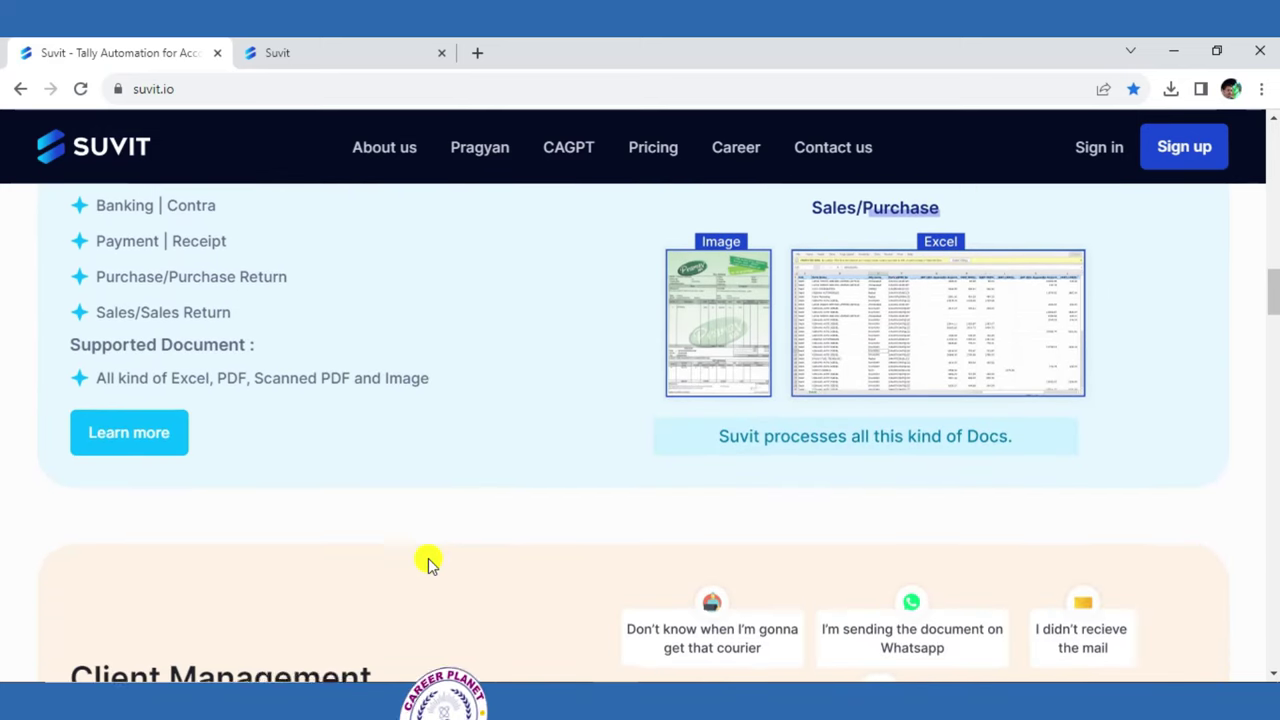
{"action": "scroll", "coordinate": [428, 562], "scroll_direction": "down", "scroll_amount": 2}
{"action": "scroll", "coordinate": [428, 562], "scroll_direction": "down", "scroll_amount": 2}
{"action": "scroll", "coordinate": [428, 562], "scroll_direction": "down", "scroll_amount": 1}
{"action": "key", "text": "Home"}
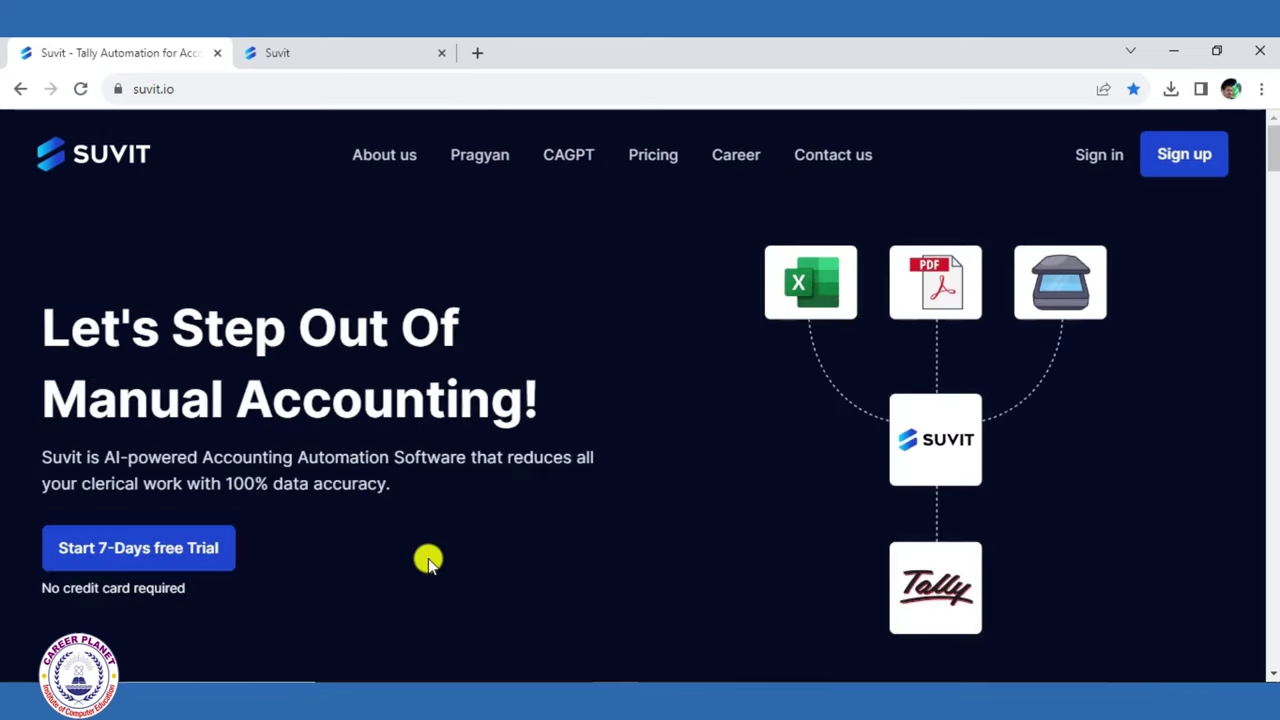
{"action": "scroll", "coordinate": [428, 562], "scroll_direction": "down", "scroll_amount": 3}
{"action": "scroll", "coordinate": [428, 562], "scroll_direction": "down", "scroll_amount": 3}
{"action": "scroll", "coordinate": [428, 562], "scroll_direction": "down", "scroll_amount": 1}
{"action": "scroll", "coordinate": [428, 562], "scroll_direction": "down", "scroll_amount": 2}
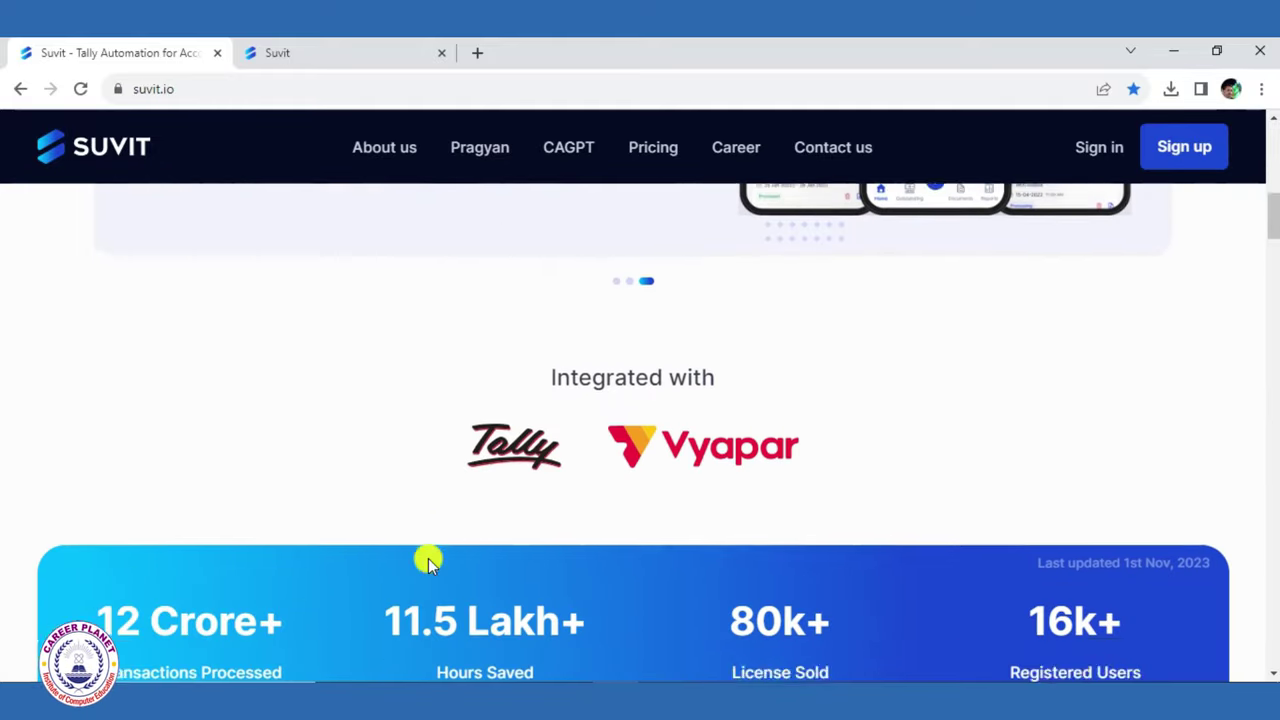
{"action": "scroll", "coordinate": [428, 562], "scroll_direction": "down", "scroll_amount": 3}
{"action": "scroll", "coordinate": [428, 562], "scroll_direction": "down", "scroll_amount": 3}
{"action": "scroll", "coordinate": [428, 562], "scroll_direction": "down", "scroll_amount": 2}
{"action": "scroll", "coordinate": [428, 562], "scroll_direction": "down", "scroll_amount": 3}
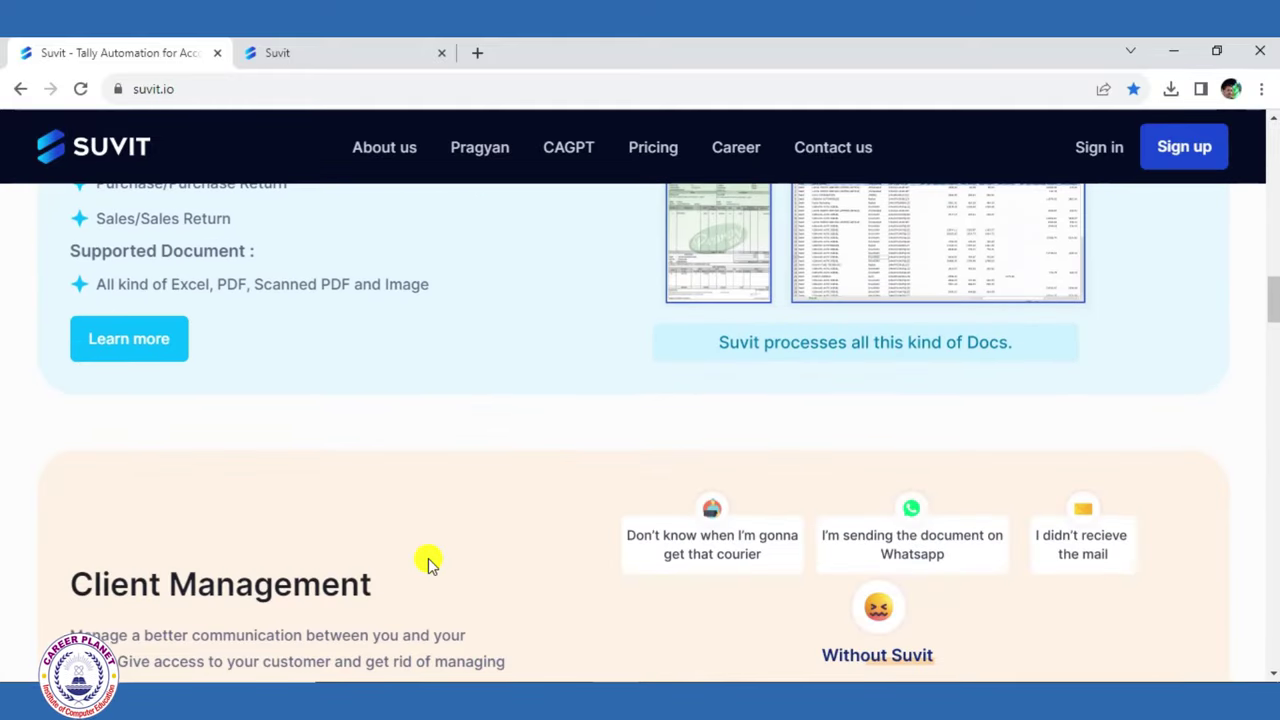
{"action": "scroll", "coordinate": [428, 562], "scroll_direction": "down", "scroll_amount": 2}
{"action": "scroll", "coordinate": [428, 562], "scroll_direction": "down", "scroll_amount": 2}
{"action": "scroll", "coordinate": [428, 562], "scroll_direction": "down", "scroll_amount": 2}
{"action": "scroll", "coordinate": [428, 562], "scroll_direction": "down", "scroll_amount": 4}
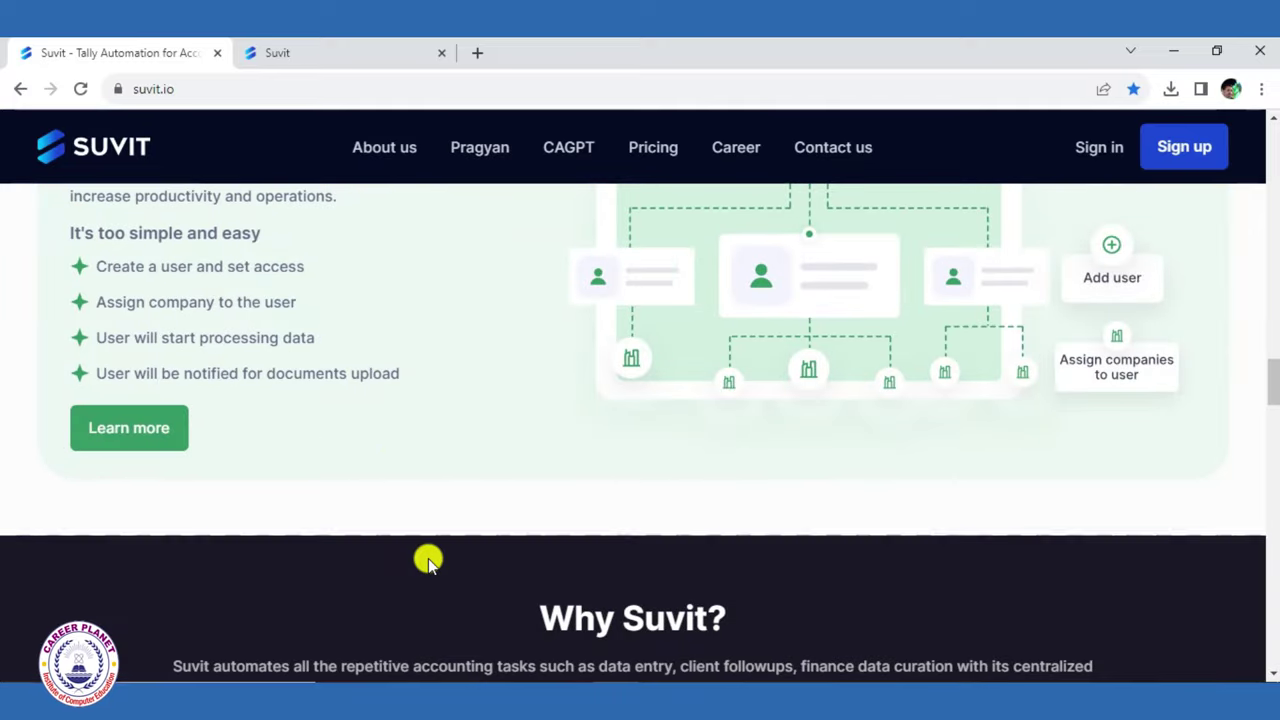
{"action": "scroll", "coordinate": [428, 562], "scroll_direction": "down", "scroll_amount": 3}
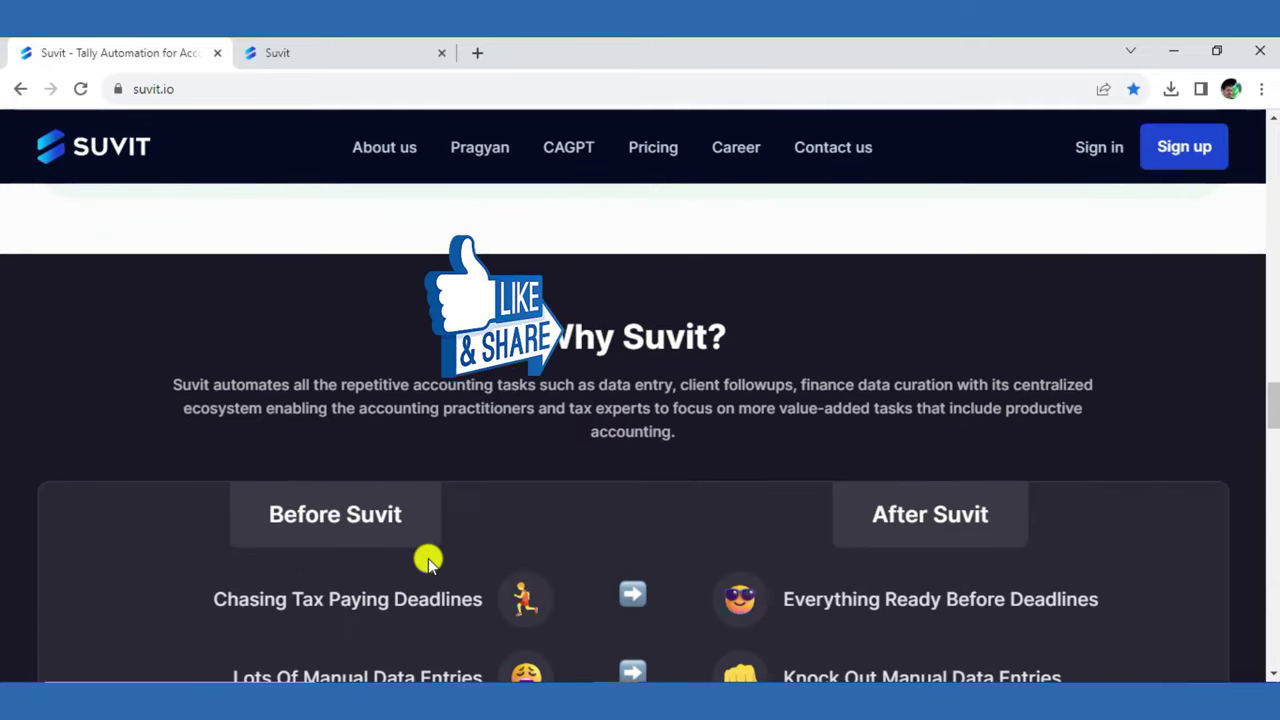
{"action": "scroll", "coordinate": [428, 562], "scroll_direction": "down", "scroll_amount": 1}
{"action": "scroll", "coordinate": [428, 562], "scroll_direction": "down", "scroll_amount": 2}
{"action": "scroll", "coordinate": [428, 562], "scroll_direction": "down", "scroll_amount": 2}
{"action": "scroll", "coordinate": [428, 562], "scroll_direction": "down", "scroll_amount": 1}
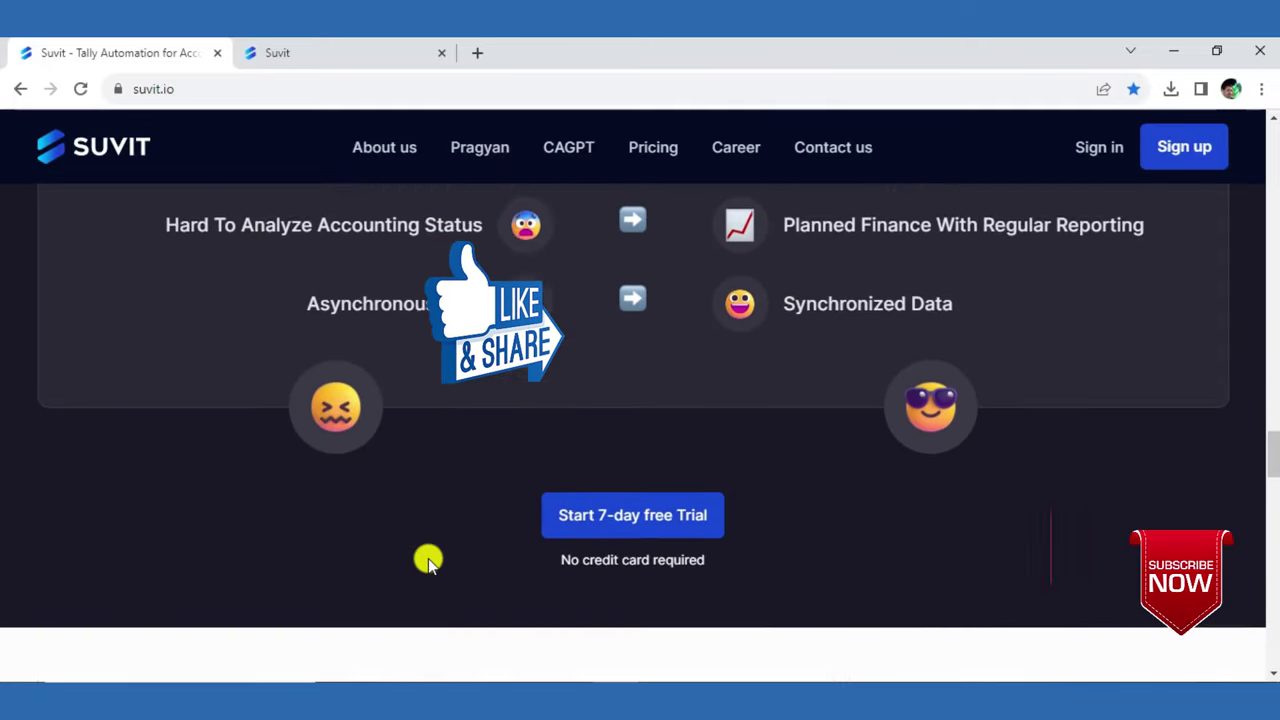
{"action": "scroll", "coordinate": [428, 562], "scroll_direction": "down", "scroll_amount": 2}
{"action": "scroll", "coordinate": [428, 562], "scroll_direction": "down", "scroll_amount": 2}
{"action": "scroll", "coordinate": [640, 430], "scroll_direction": "down", "scroll_amount": 2}
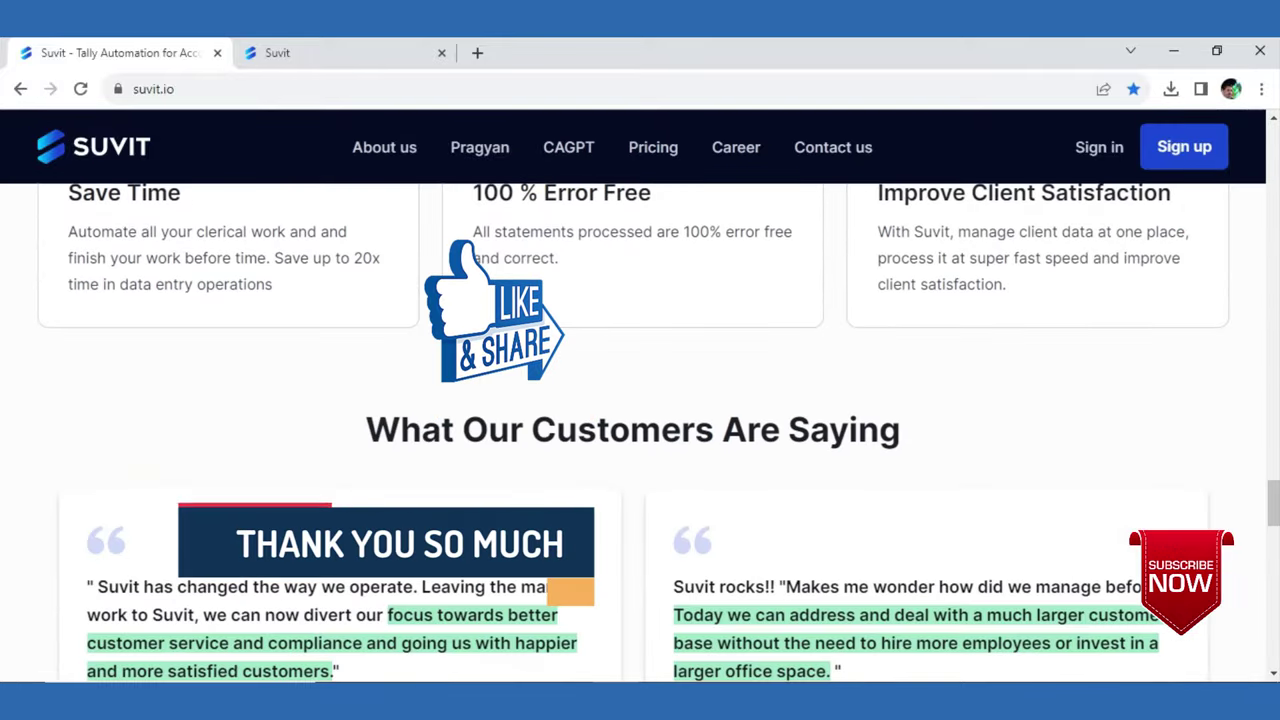
{"action": "scroll", "coordinate": [640, 430], "scroll_direction": "down", "scroll_amount": 3}
{"action": "scroll", "coordinate": [640, 430], "scroll_direction": "down", "scroll_amount": 1}
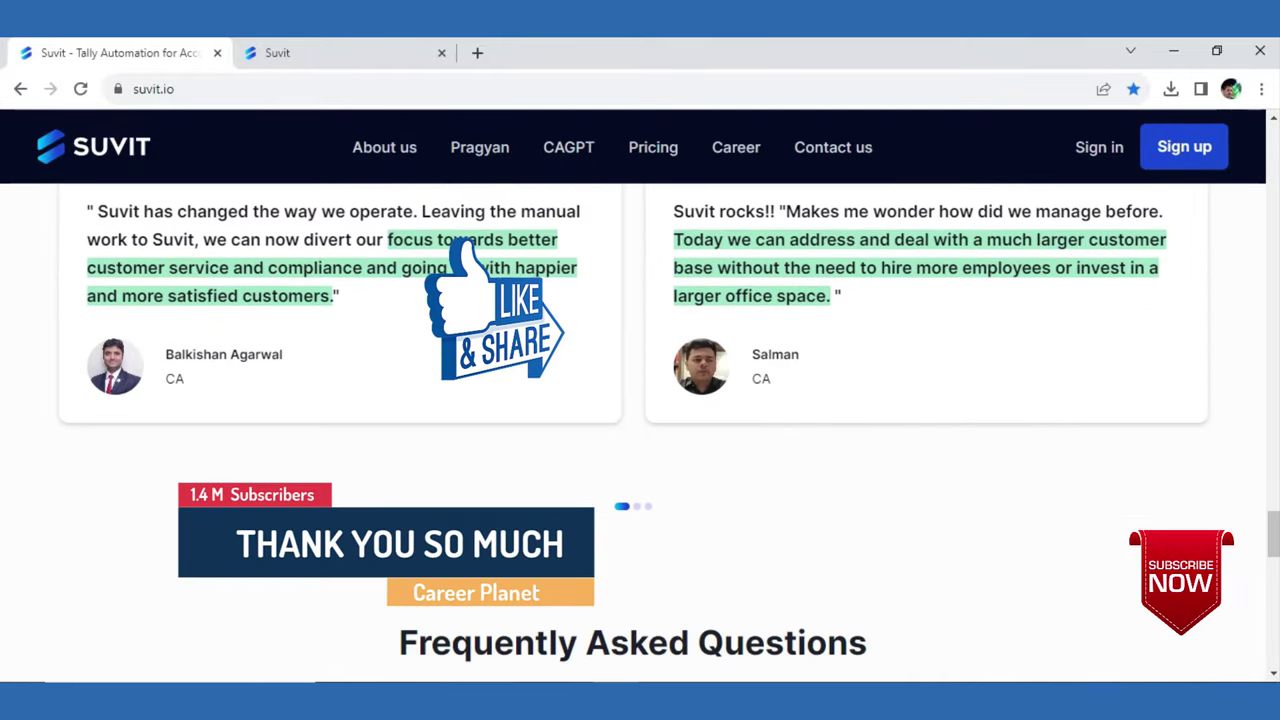
{"action": "scroll", "coordinate": [640, 430], "scroll_direction": "down", "scroll_amount": 2}
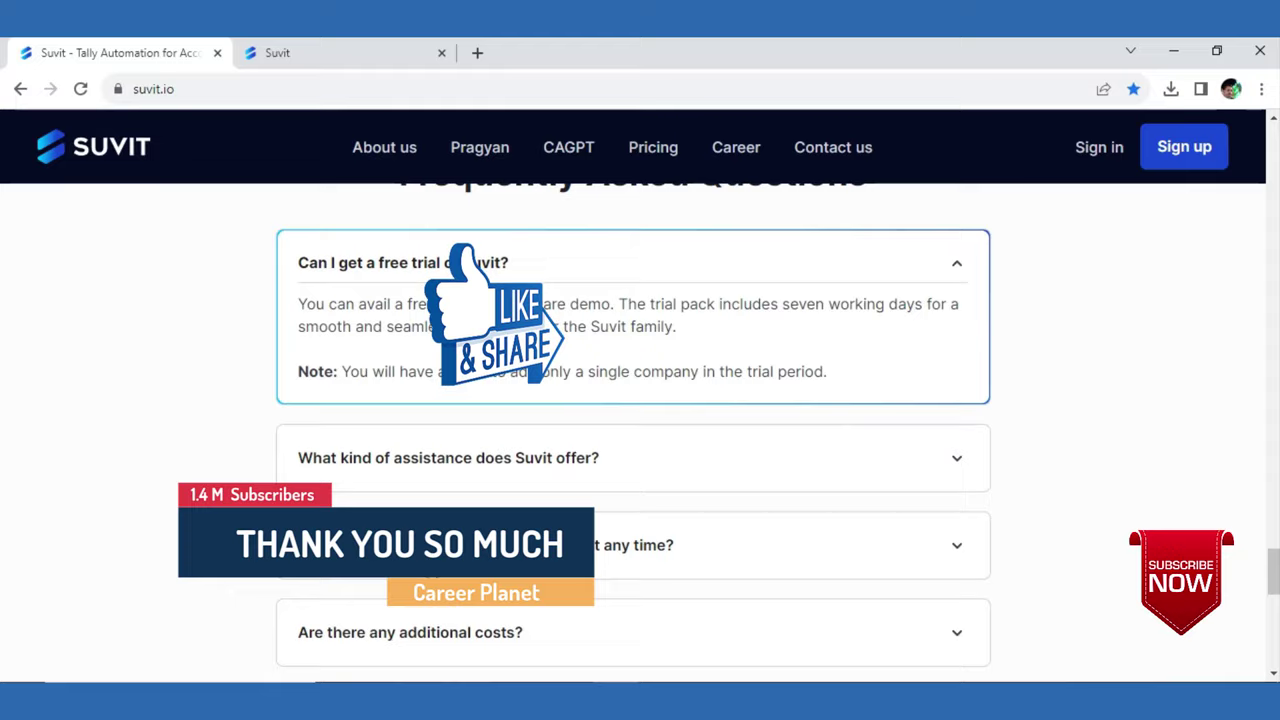
{"action": "scroll", "coordinate": [640, 430], "scroll_direction": "up", "scroll_amount": 5}
{"action": "scroll", "coordinate": [640, 430], "scroll_direction": "up", "scroll_amount": 5}
{"action": "scroll", "coordinate": [640, 430], "scroll_direction": "up", "scroll_amount": 5}
{"action": "scroll", "coordinate": [640, 430], "scroll_direction": "up", "scroll_amount": 5}
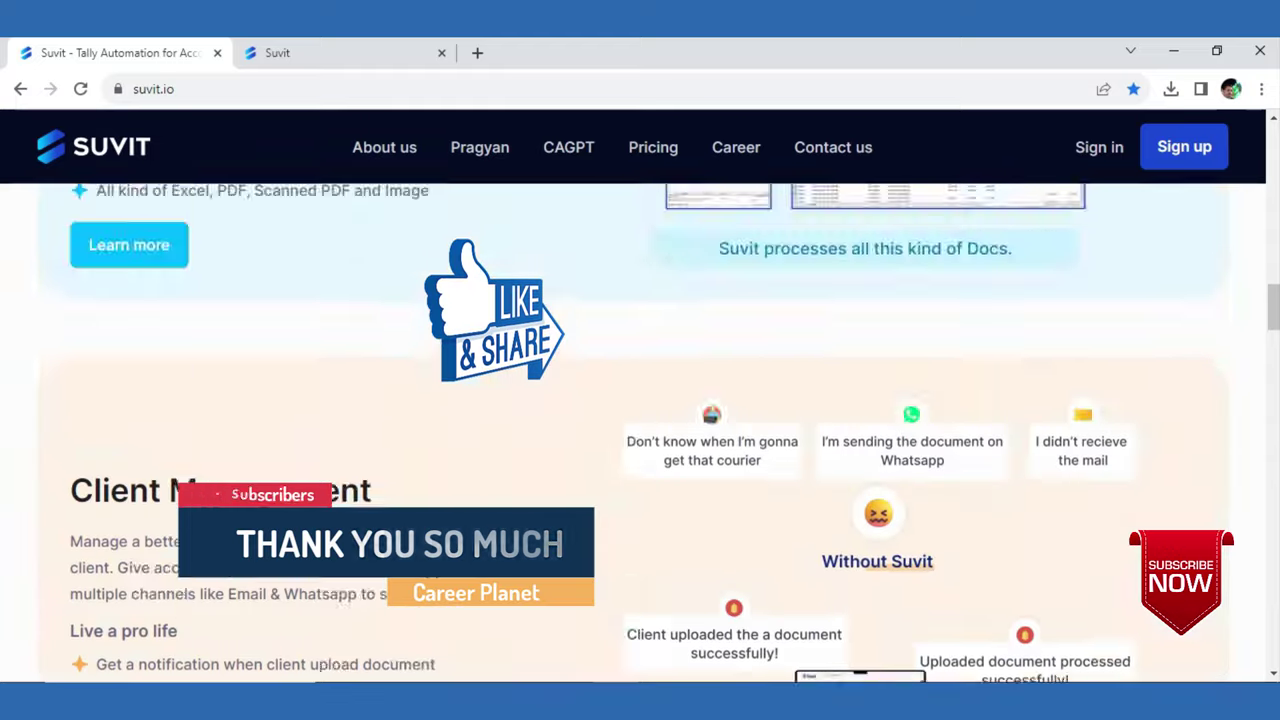
{"action": "scroll", "coordinate": [640, 430], "scroll_direction": "up", "scroll_amount": 5}
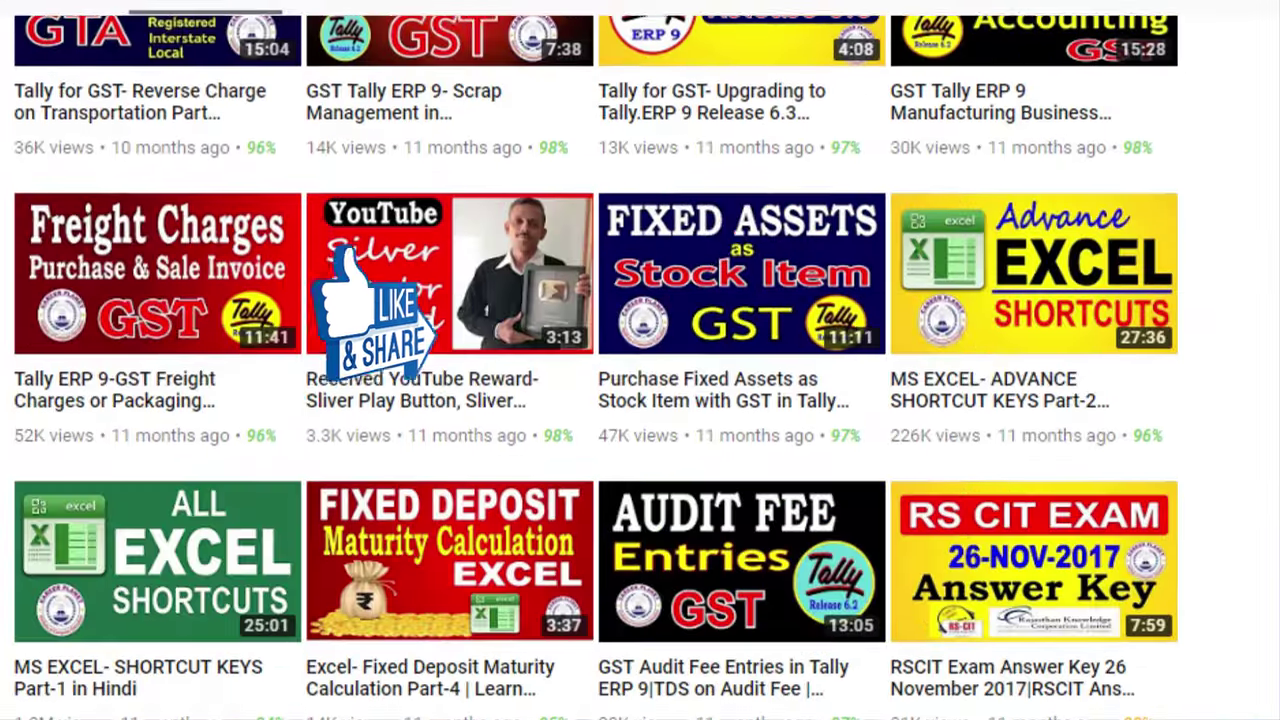
{"action": "scroll", "coordinate": [640, 430], "scroll_direction": "down", "scroll_amount": 2}
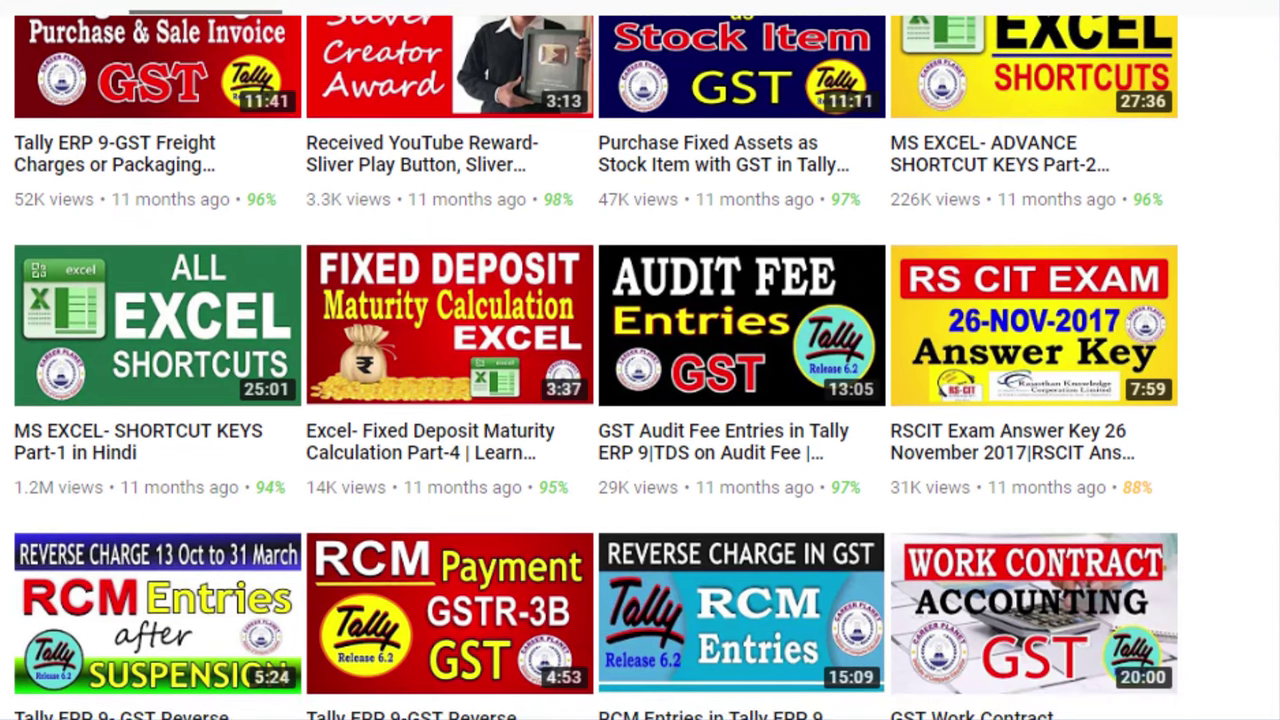
{"action": "scroll", "coordinate": [640, 360], "scroll_direction": "down", "scroll_amount": 5}
{"action": "scroll", "coordinate": [640, 360], "scroll_direction": "down", "scroll_amount": 5}
{"action": "scroll", "coordinate": [640, 360], "scroll_direction": "down", "scroll_amount": 5}
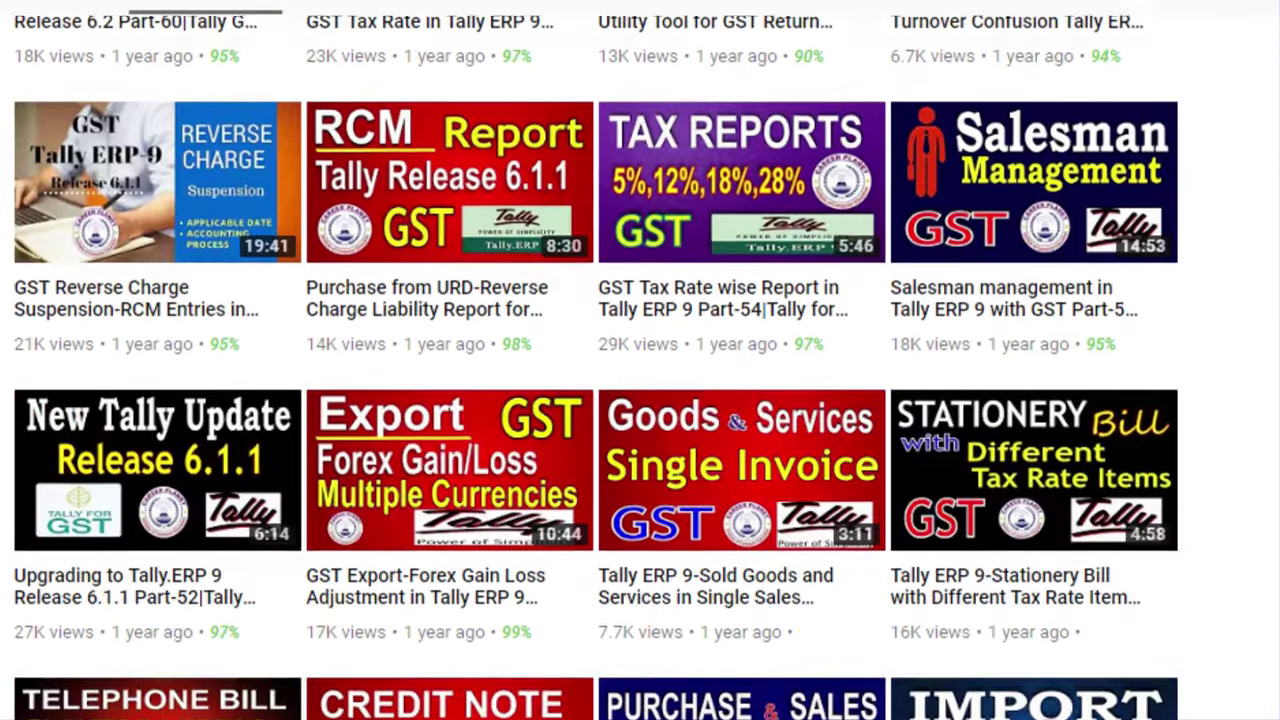
{"action": "scroll", "coordinate": [640, 360], "scroll_direction": "down", "scroll_amount": 5}
{"action": "scroll", "coordinate": [640, 360], "scroll_direction": "down", "scroll_amount": 3}
{"action": "scroll", "coordinate": [640, 360], "scroll_direction": "down", "scroll_amount": 2}
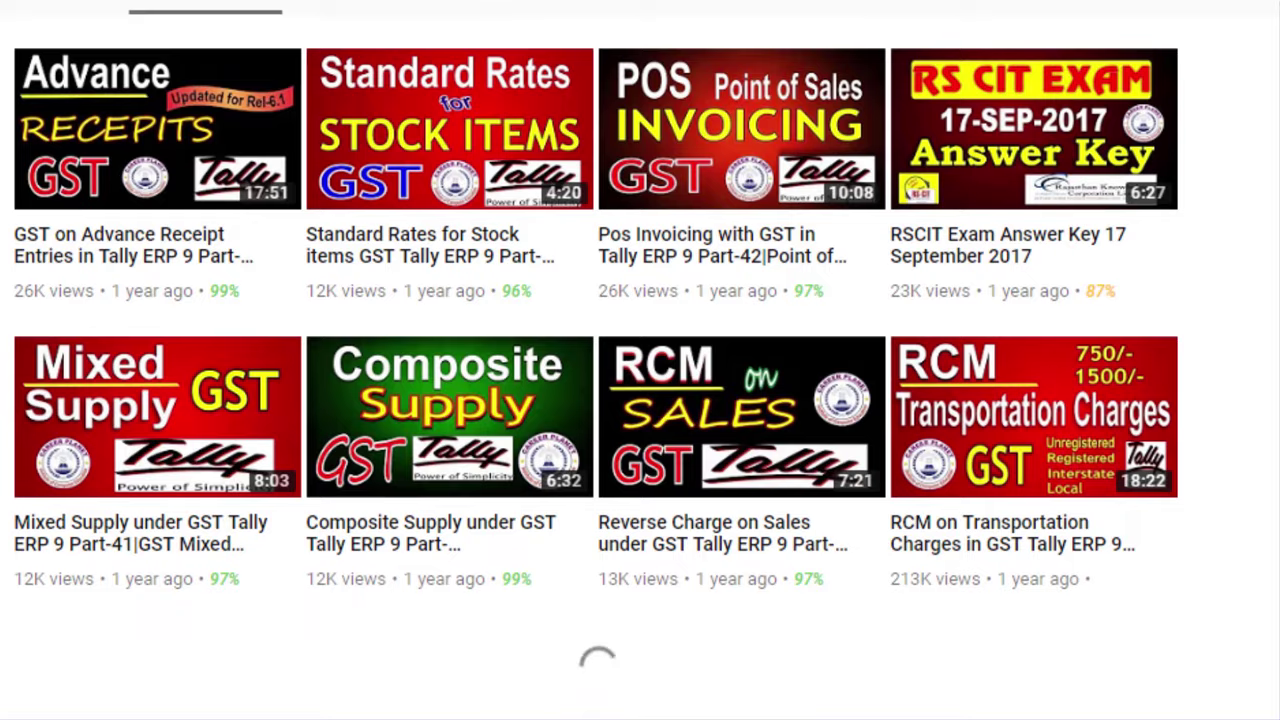
{"action": "scroll", "coordinate": [640, 360], "scroll_direction": "up", "scroll_amount": 5}
{"action": "scroll", "coordinate": [640, 360], "scroll_direction": "up", "scroll_amount": 5}
{"action": "scroll", "coordinate": [640, 360], "scroll_direction": "up", "scroll_amount": 5}
{"action": "scroll", "coordinate": [640, 360], "scroll_direction": "up", "scroll_amount": 5}
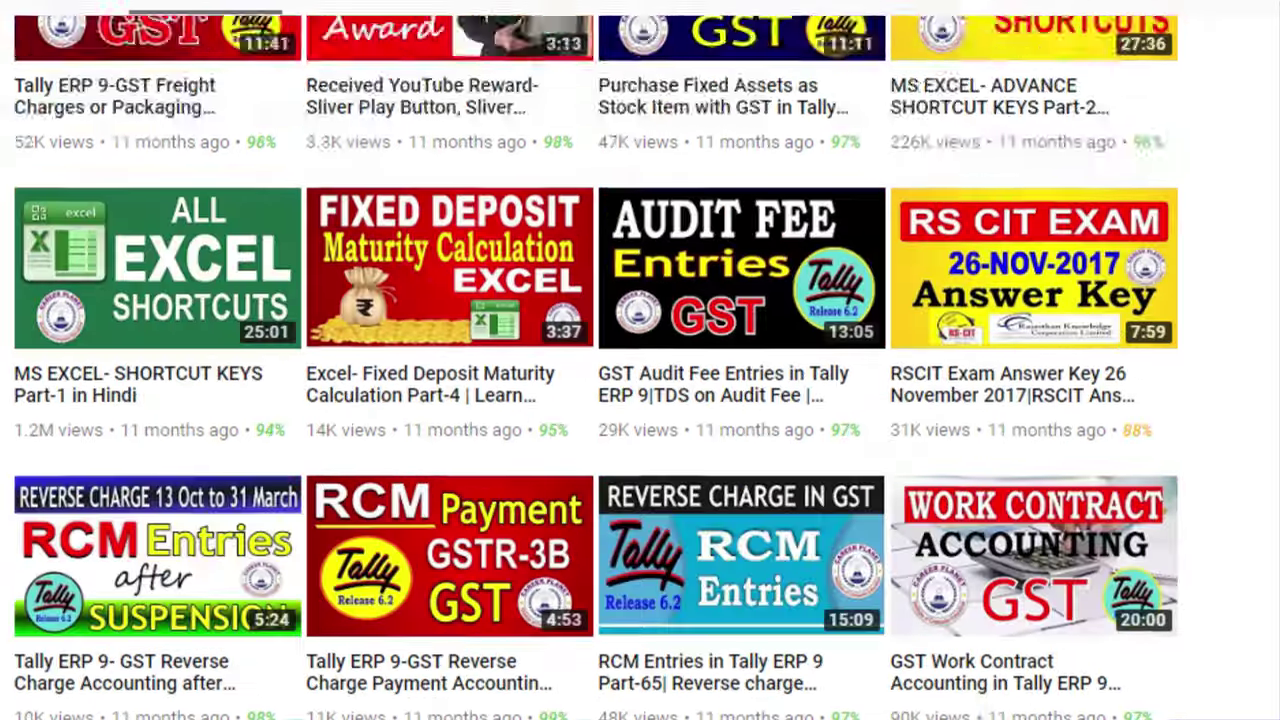
{"action": "scroll", "coordinate": [640, 360], "scroll_direction": "up", "scroll_amount": 5}
{"action": "scroll", "coordinate": [640, 360], "scroll_direction": "up", "scroll_amount": 5}
{"action": "scroll", "coordinate": [640, 360], "scroll_direction": "up", "scroll_amount": 5}
{"action": "scroll", "coordinate": [640, 360], "scroll_direction": "up", "scroll_amount": 5}
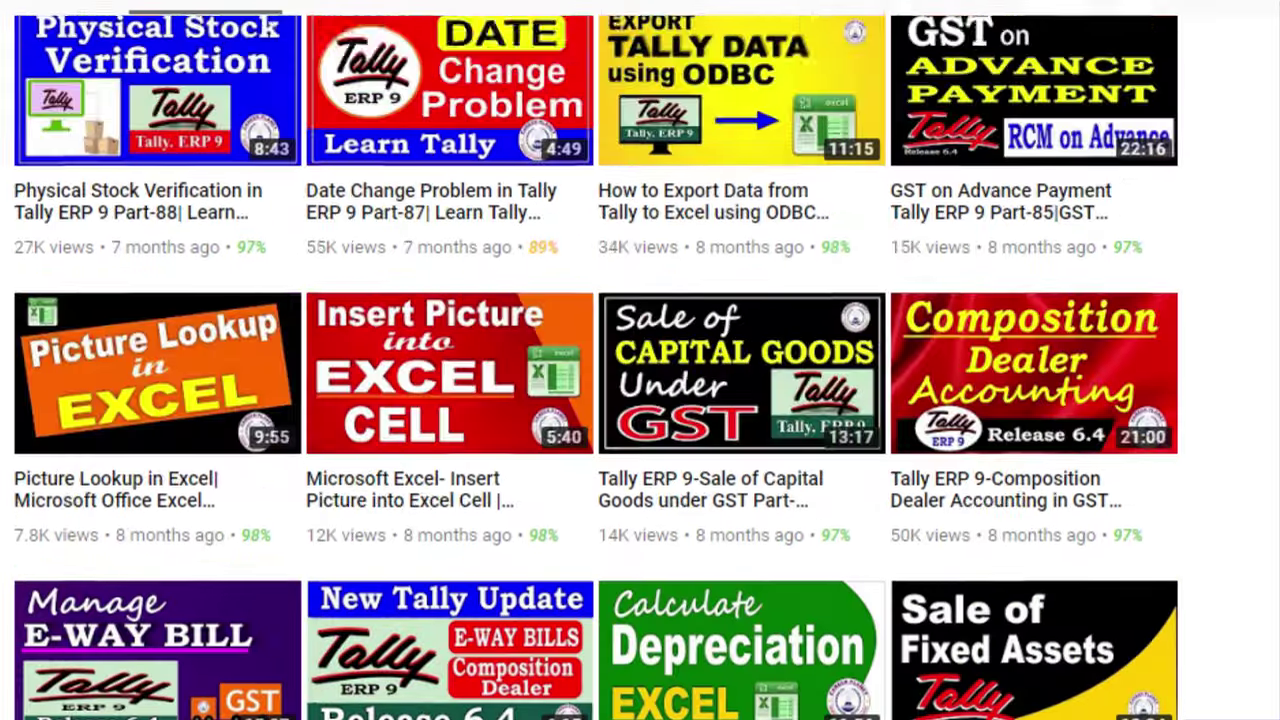
{"action": "scroll", "coordinate": [640, 360], "scroll_direction": "up", "scroll_amount": 5}
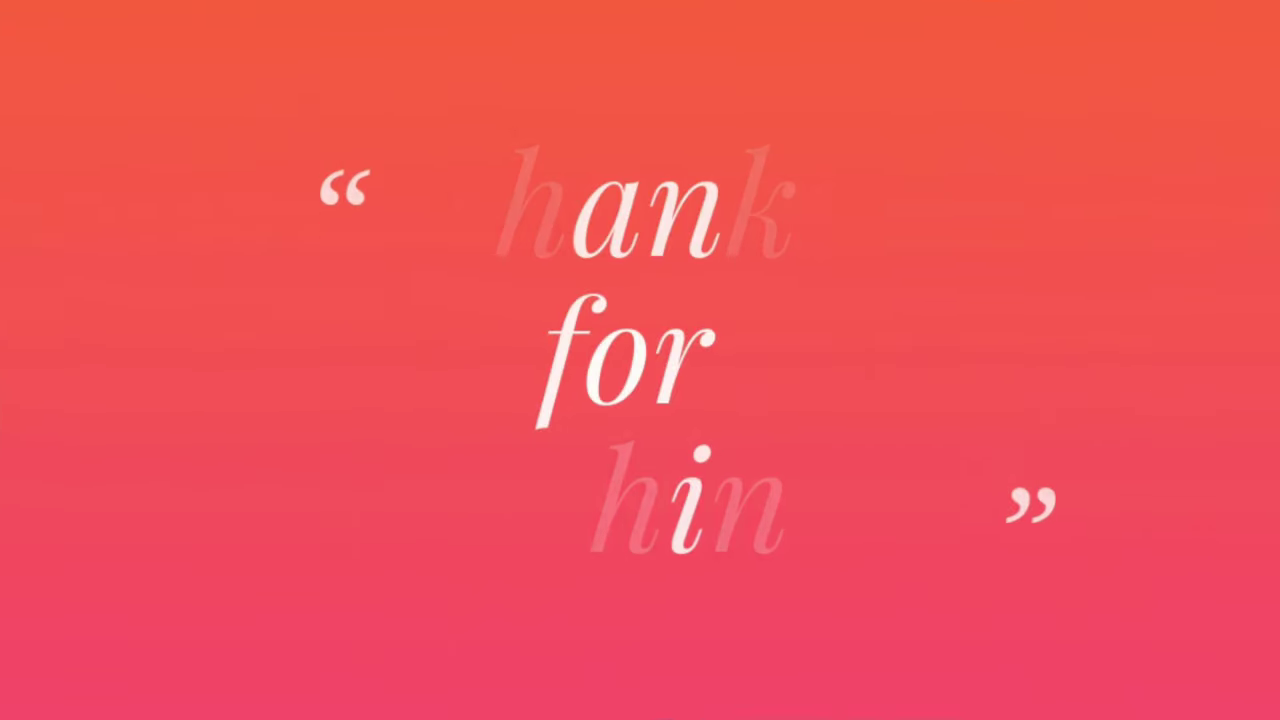